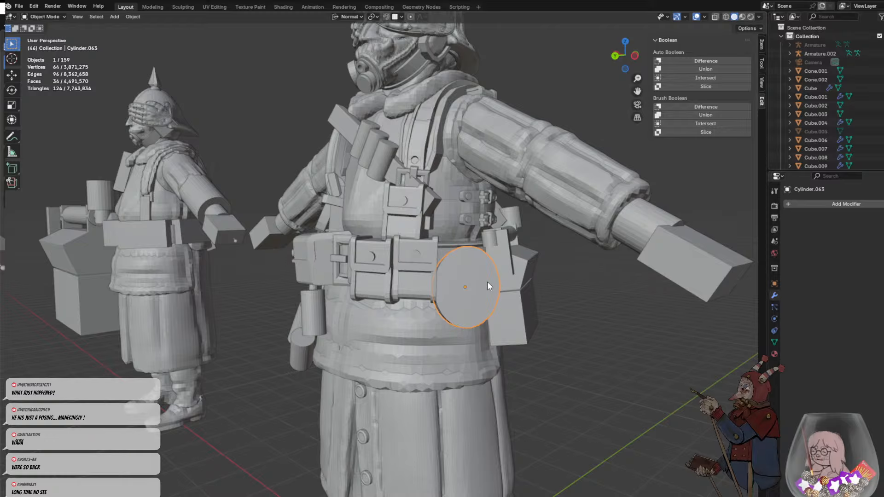
- Delete the flat disc-shaped cylinder at the soldier's hip
middle_click_drag(474, 288, 478, 239)
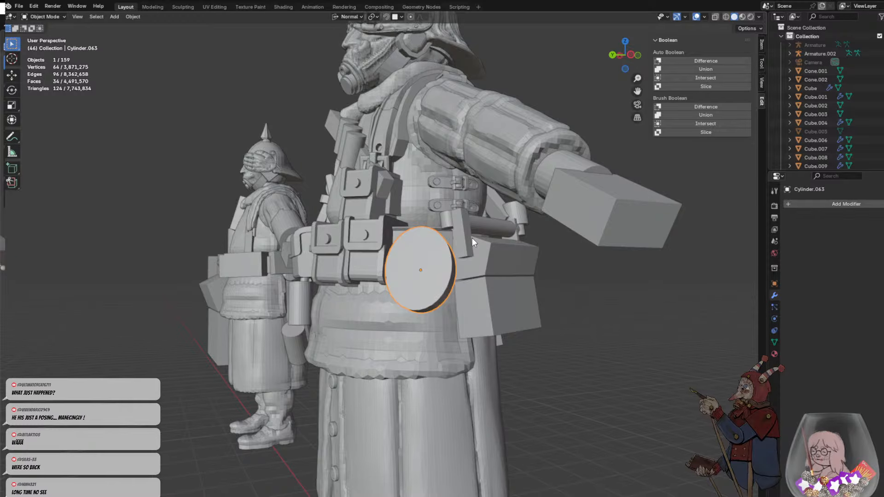
key("Delete")
key("shift+a")
mouse_move(472, 237)
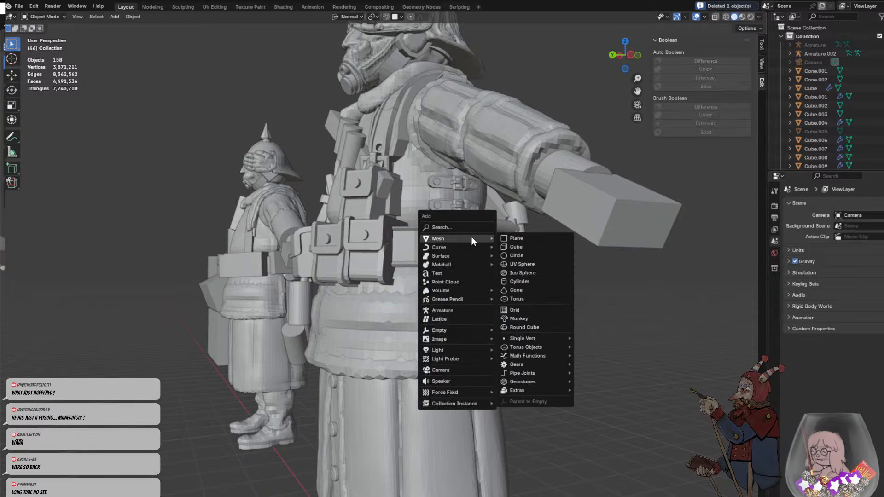
left_click(523, 282)
scroll(408, 353, "down", 4)
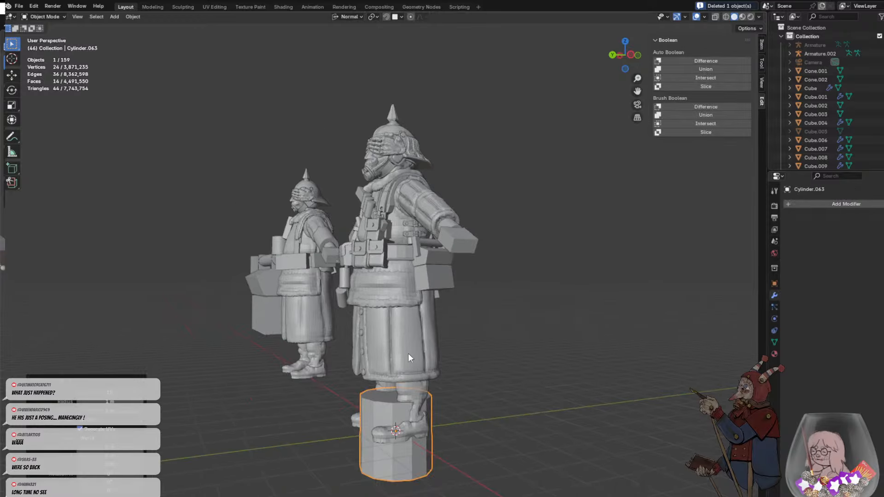
key("g")
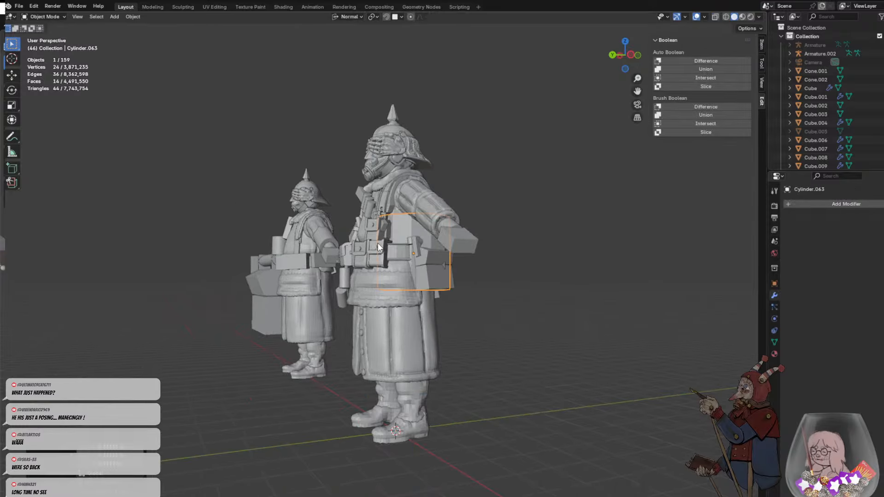
key("ctrl+z")
key("ctrl+z")
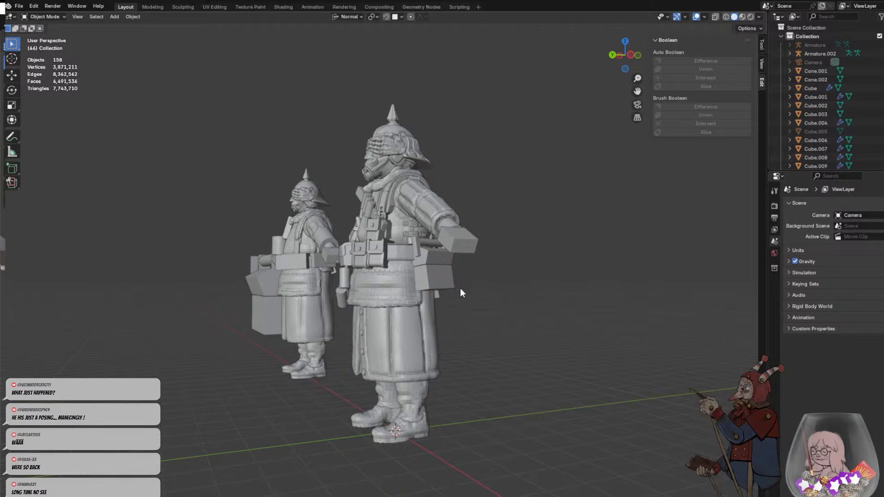
- Add a new mesh cylinder with 22 sides
key("shift+a")
mouse_move(463, 289)
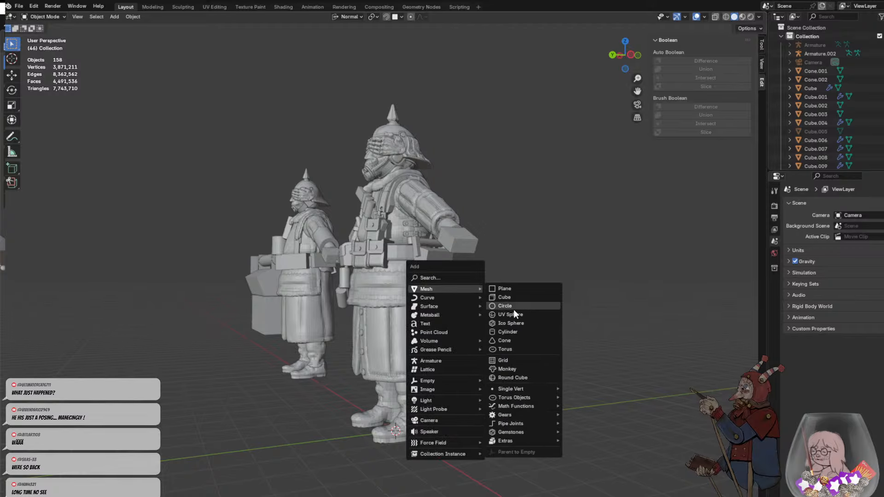
left_click(508, 332)
left_click_drag(130, 392, 136, 394)
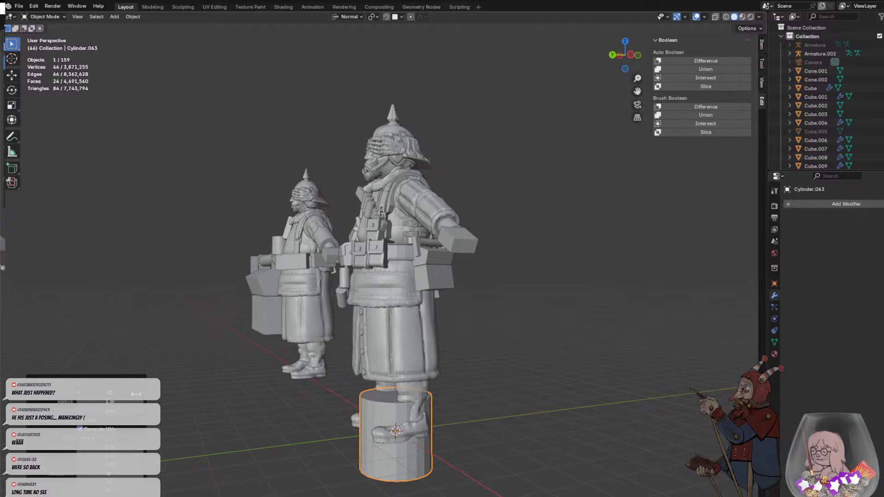
- Tilt the new cylinder freely onto its side and move it up beside the soldier's waist
key("r")
key("r")
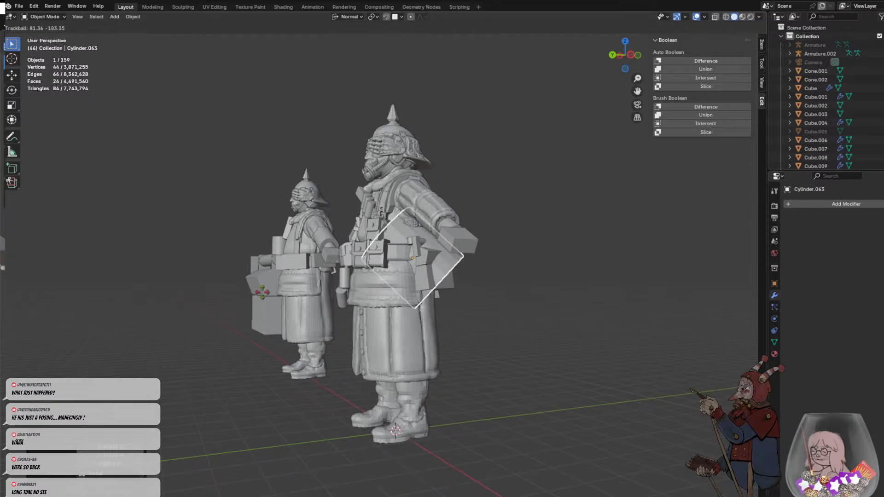
left_click(458, 248)
middle_click_drag(458, 244, 389, 275)
key("g")
middle_click_drag(389, 275, 368, 267)
left_click(349, 260)
middle_click_drag(462, 259, 448, 261)
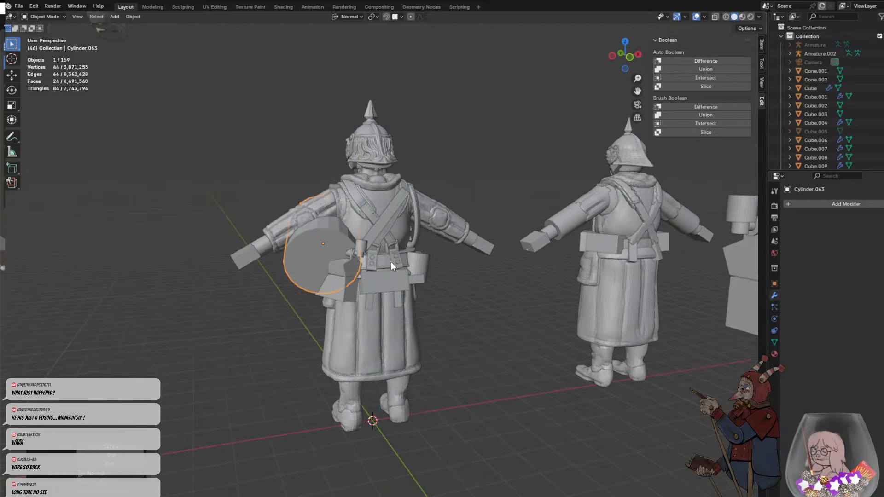
- Scale the cylinder uniformly to about 0.42 and adjust its rotation so it slants at the hip
middle_click_drag(390, 261, 364, 295)
key("s")
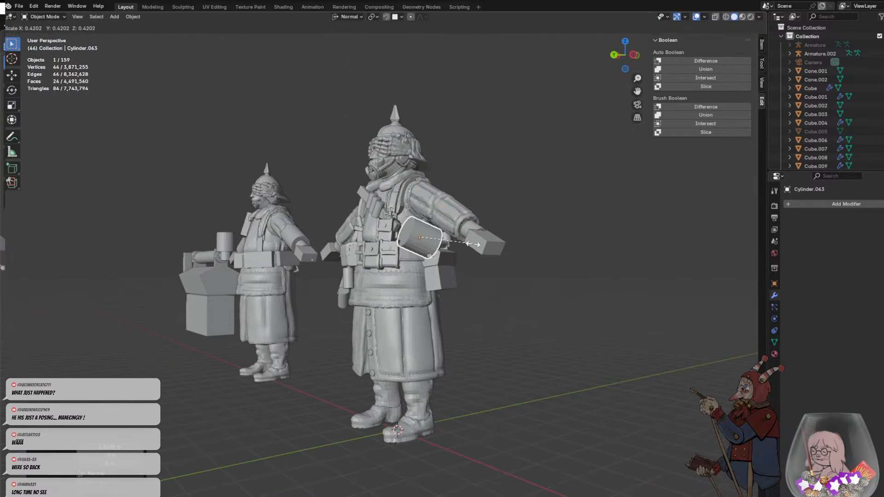
key("r")
scroll(437, 258, "up", 3)
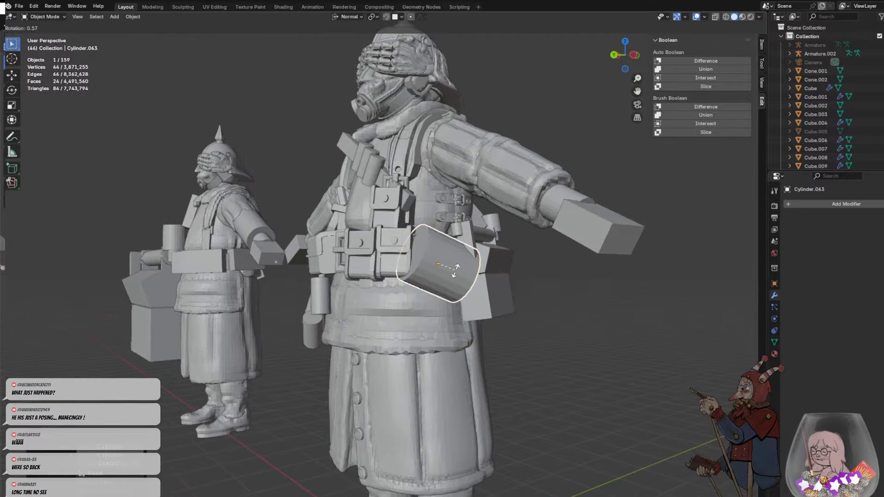
- Shorten the cylinder slightly along its own Z axis and place it against the belt beside the pouches
key("s")
key("z")
key("z")
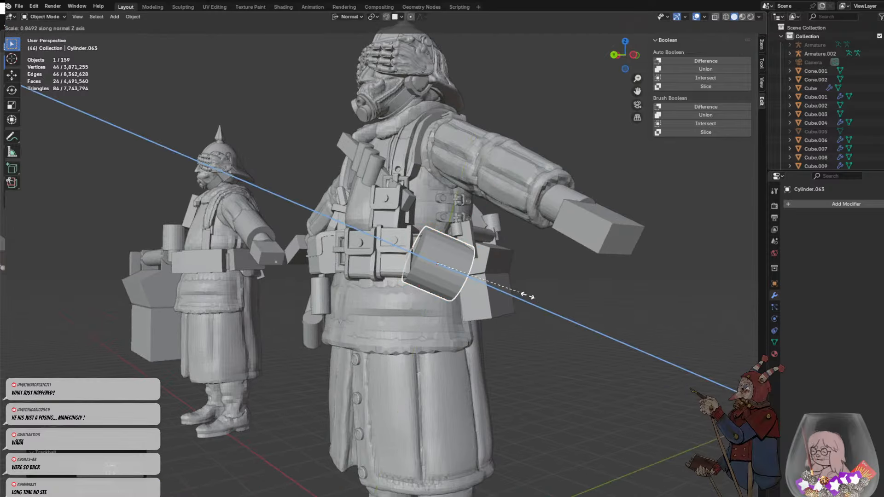
left_click(516, 264)
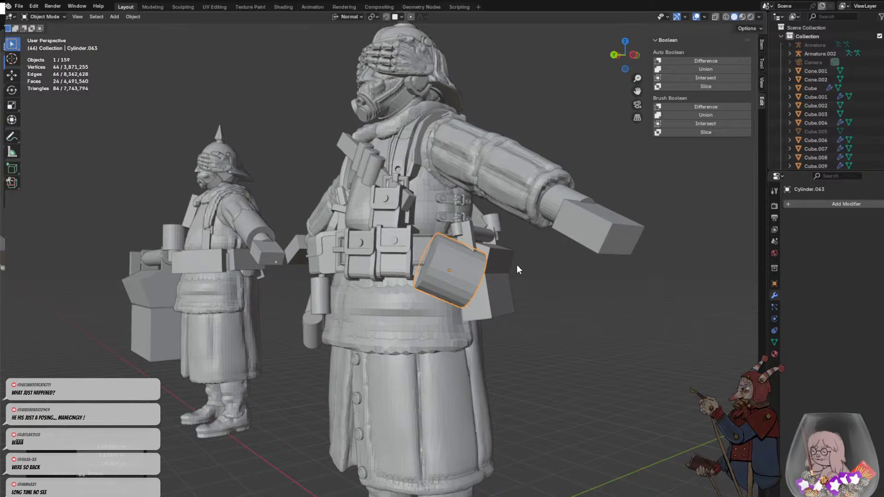
middle_click_drag(517, 264, 480, 243)
middle_click_drag(402, 258, 504, 272)
- In Edit Mode, select the cylinder's front cap face and switch to edge selection
key("Tab")
key("alt+a")
scroll(469, 251, "up", 4)
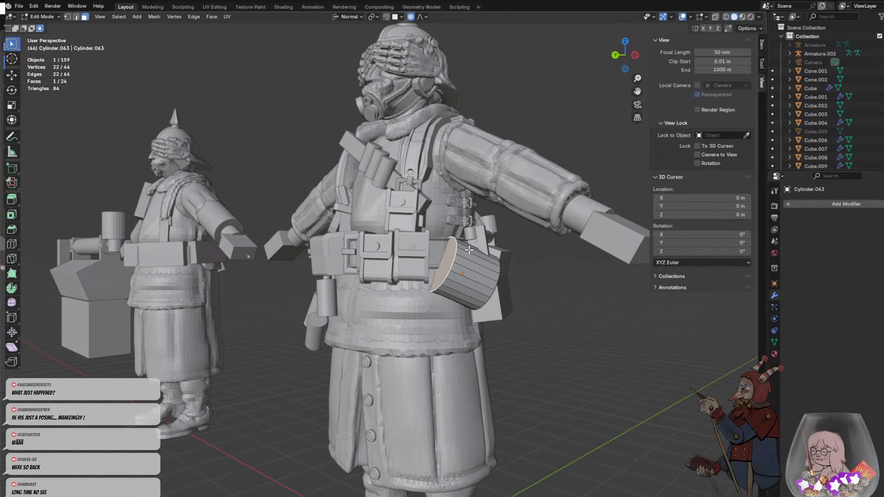
left_click(469, 251)
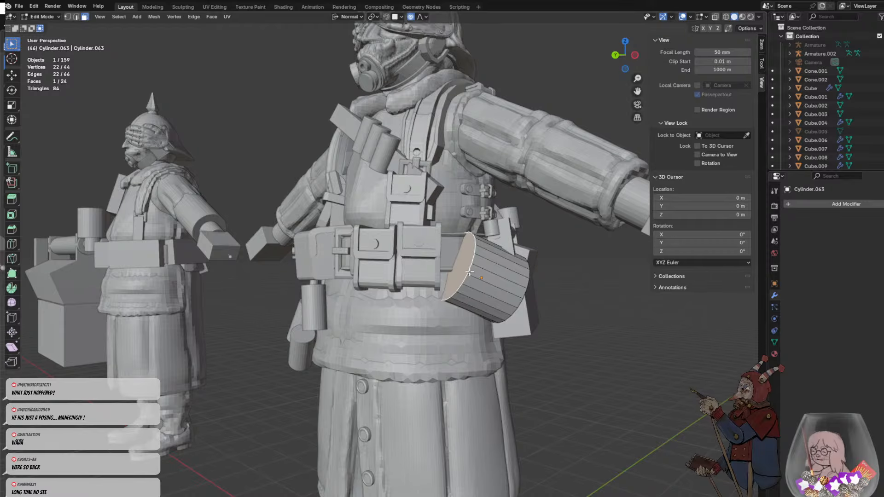
left_click(77, 17)
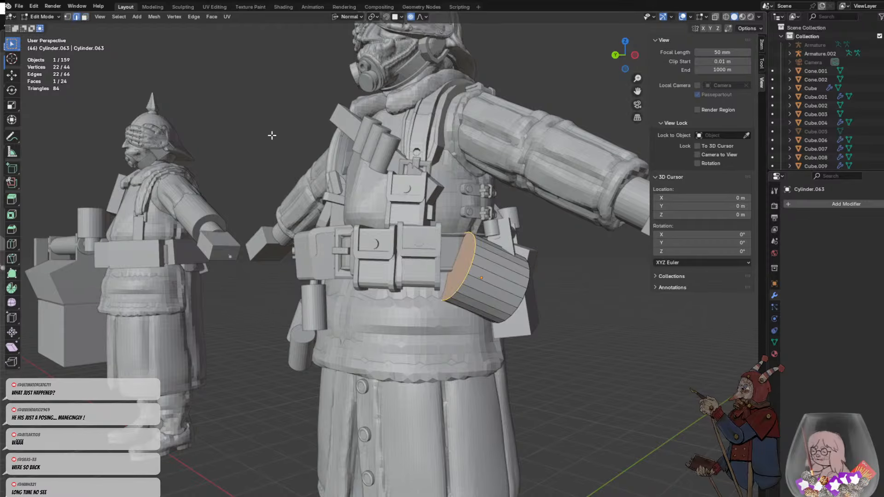
left_click(472, 267)
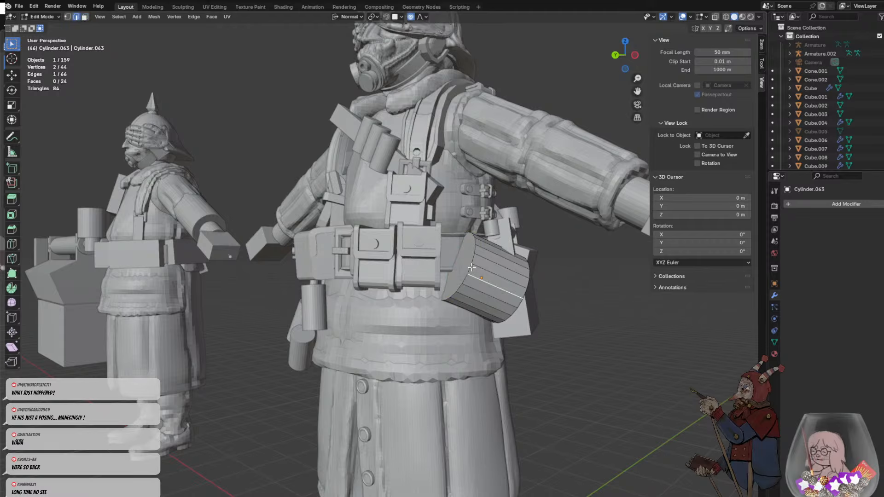
right_click(500, 269)
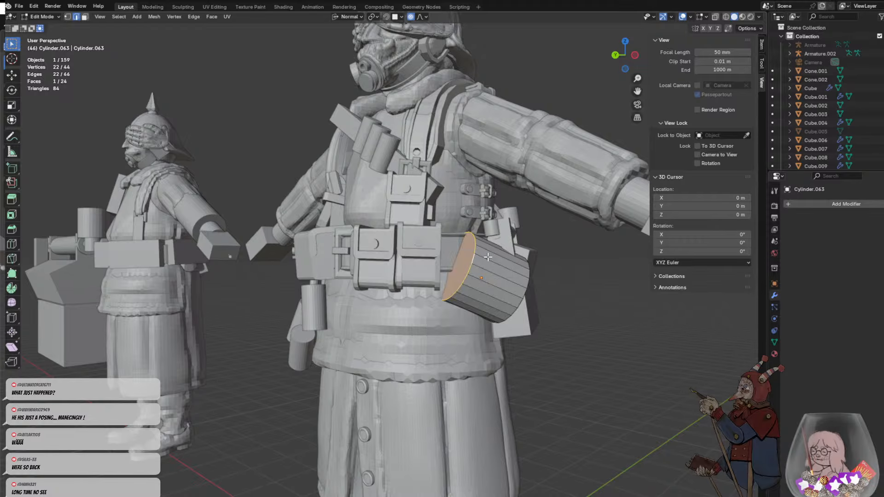
key("g")
key("g")
right_click(496, 257)
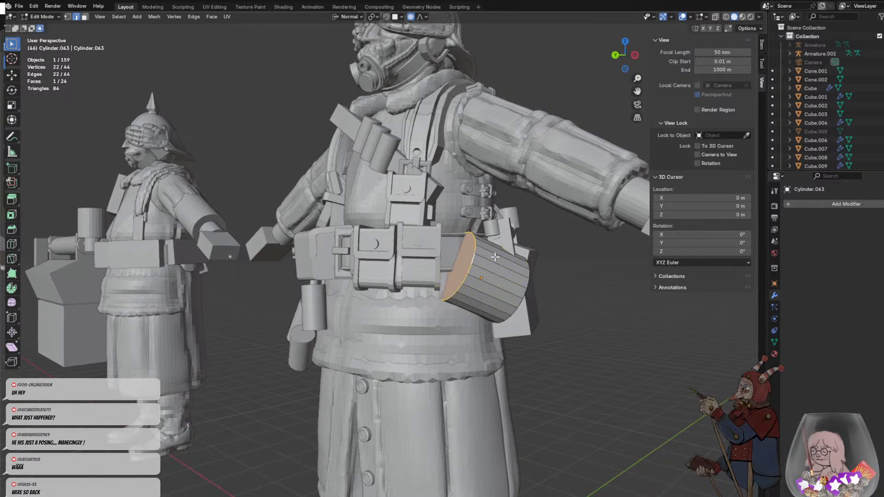
right_click(495, 256)
key("Escape")
right_click(483, 247)
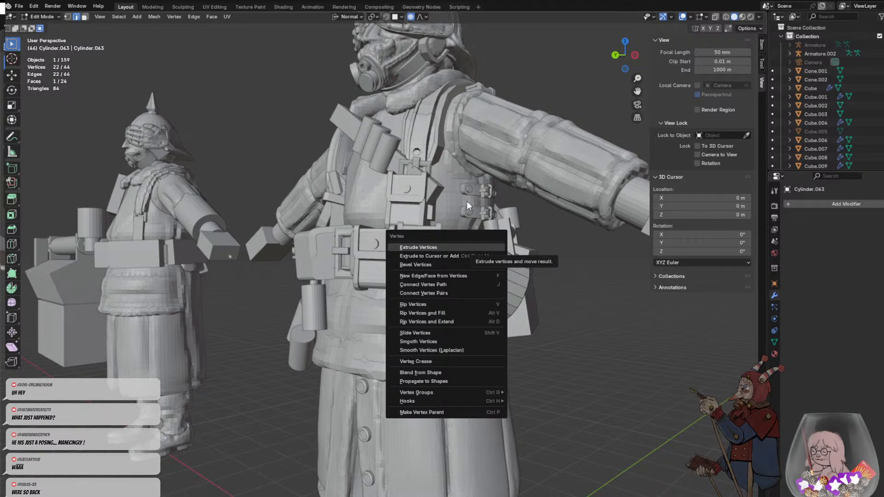
key("Escape")
key("ctrl+c")
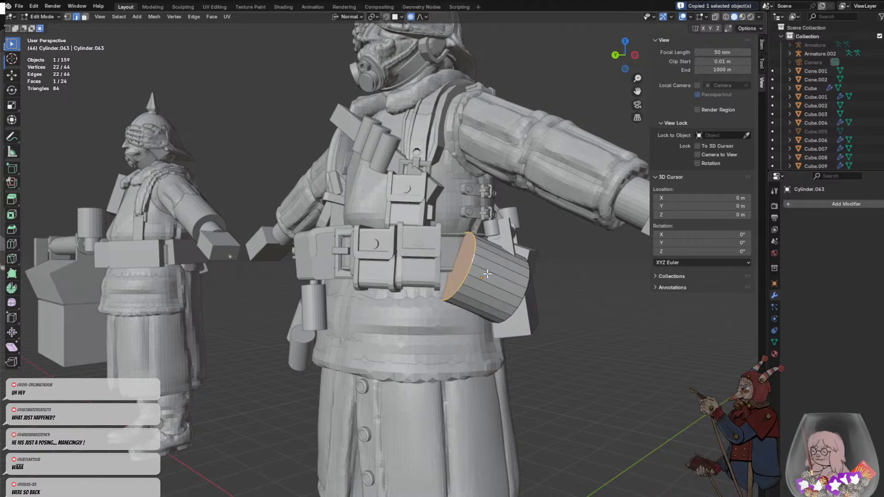
- Bevel the edges of the cylinder's front cap by about 0.5 m with 3 segments
key("ctrl+b")
scroll(497, 272, "up", 1)
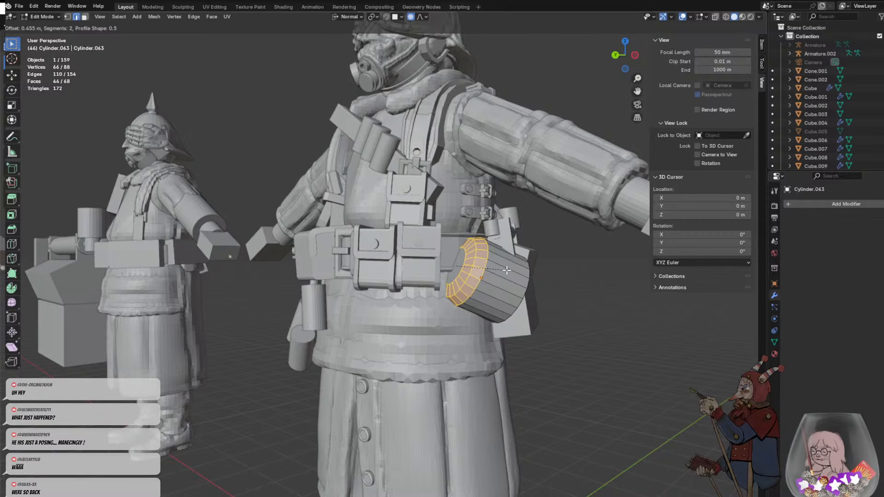
scroll(507, 272, "up", 1)
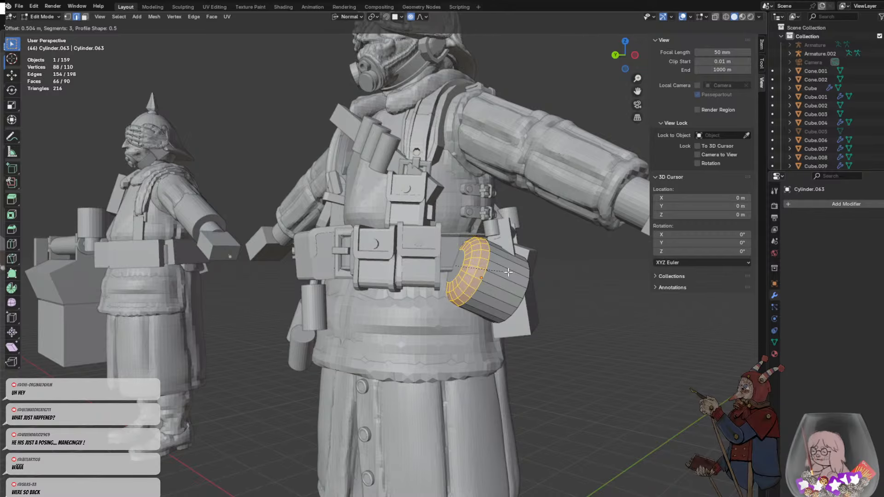
left_click(508, 271)
- Select the cylinder's rear cap and bevel its edges by about 0.18 m with 2 segments
middle_click_drag(508, 272, 453, 269)
left_click(328, 251)
left_click(329, 245, "alt")
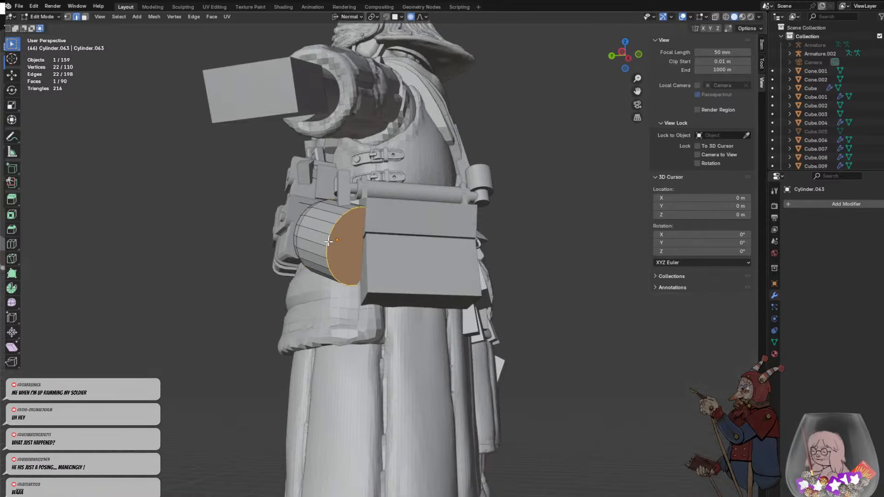
middle_click_drag(375, 254, 416, 259)
key("ctrl+b")
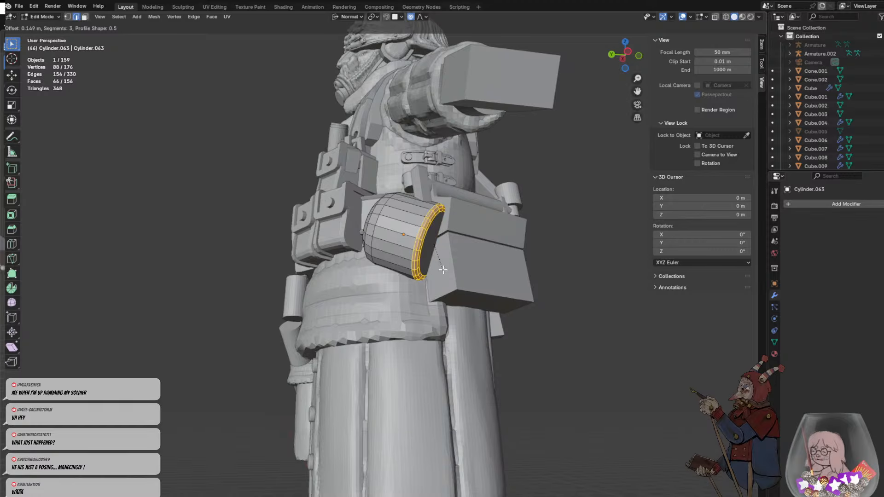
scroll(443, 272, "down", 2)
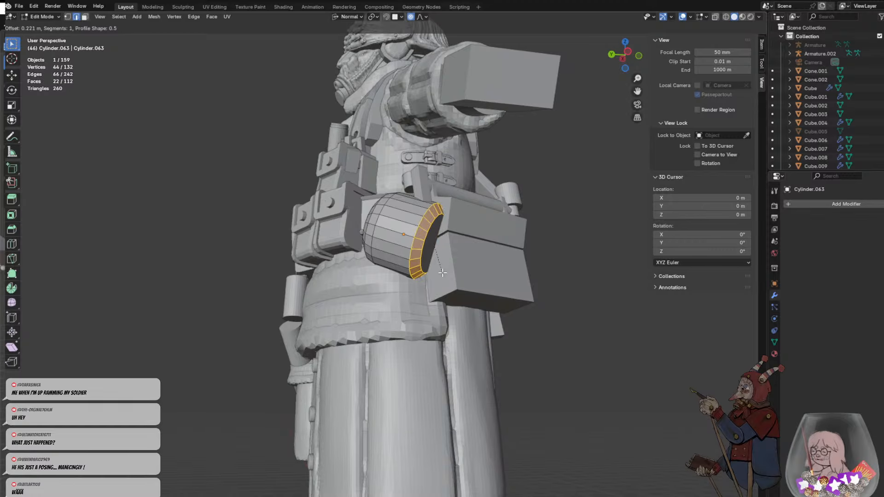
scroll(445, 271, "up", 1)
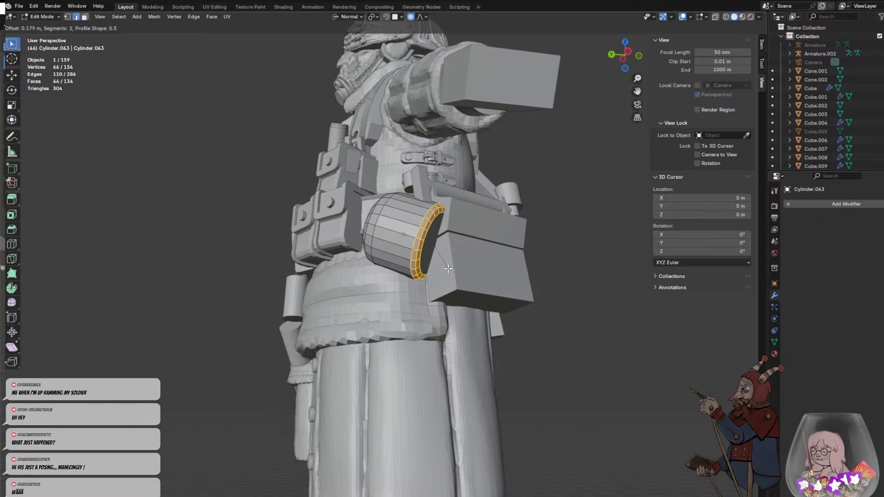
left_click(449, 267)
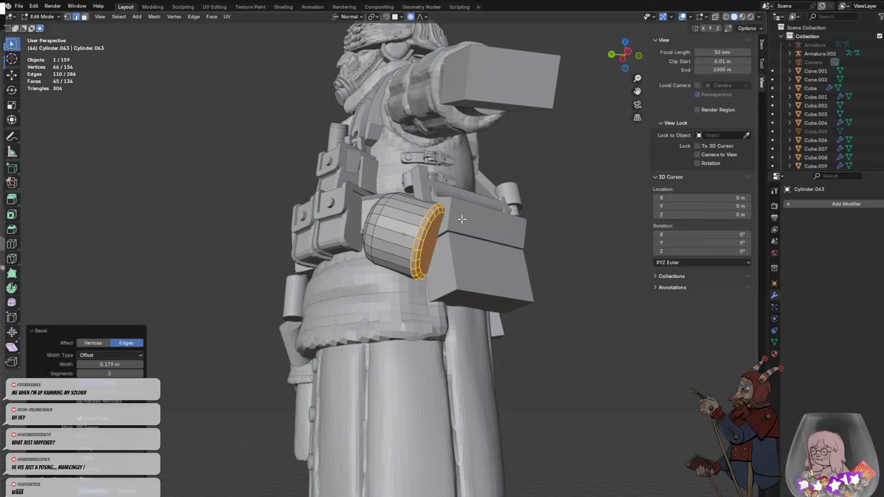
- Move the front cap and its surrounding face ring outward about 0.057 m along the normal Z axis with proportional editing
left_click(462, 218)
middle_click_drag(461, 218, 521, 257)
scroll(482, 262, "up", 3)
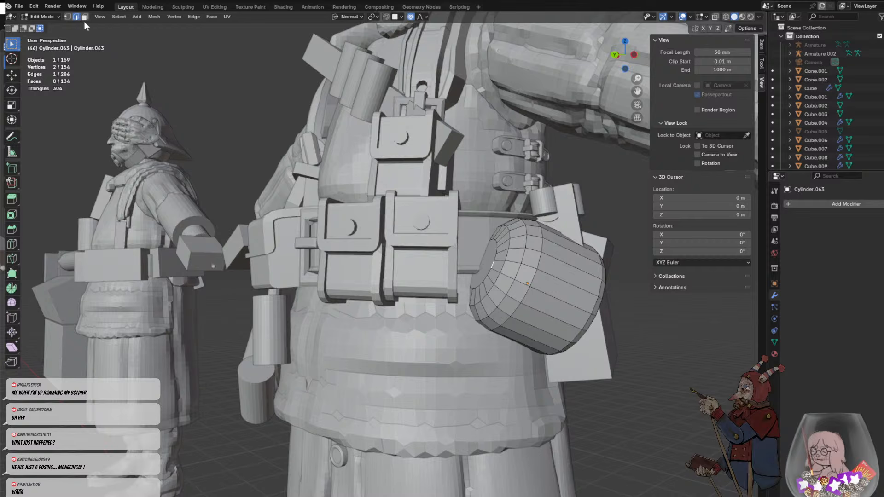
left_click(492, 254, "alt")
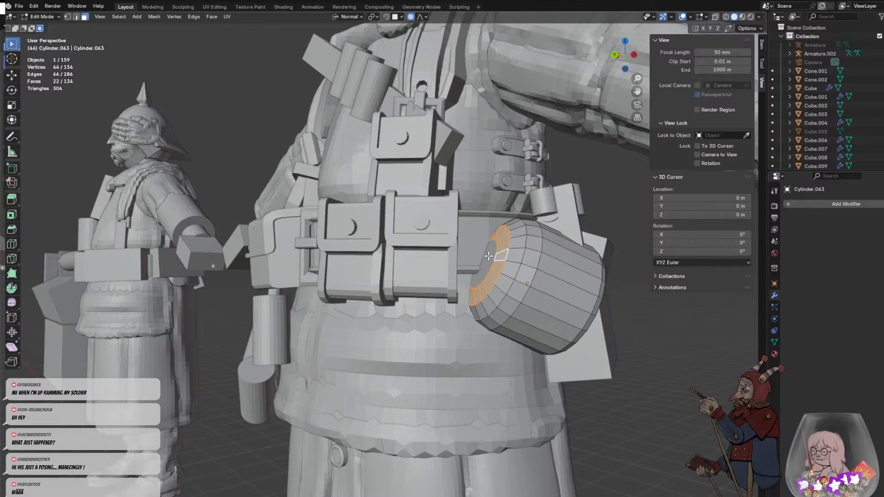
left_click(488, 256, "shift")
key("g")
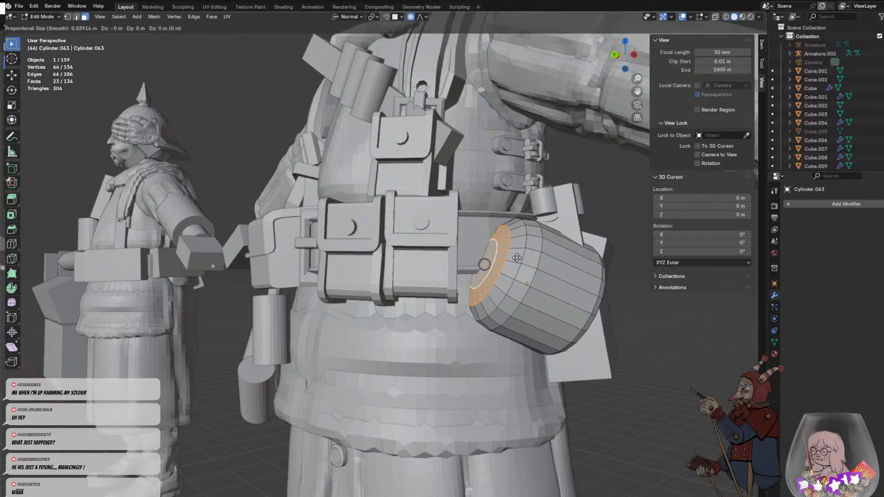
key("z")
key("z")
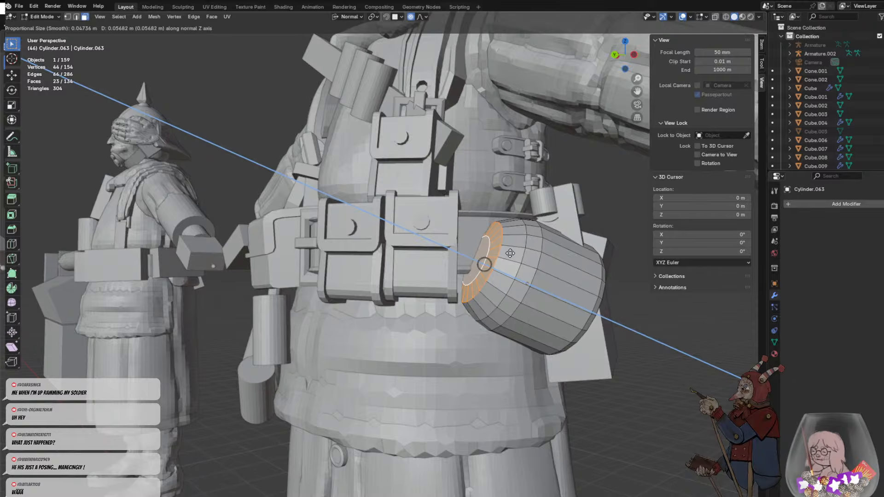
scroll(510, 253, "down", 7)
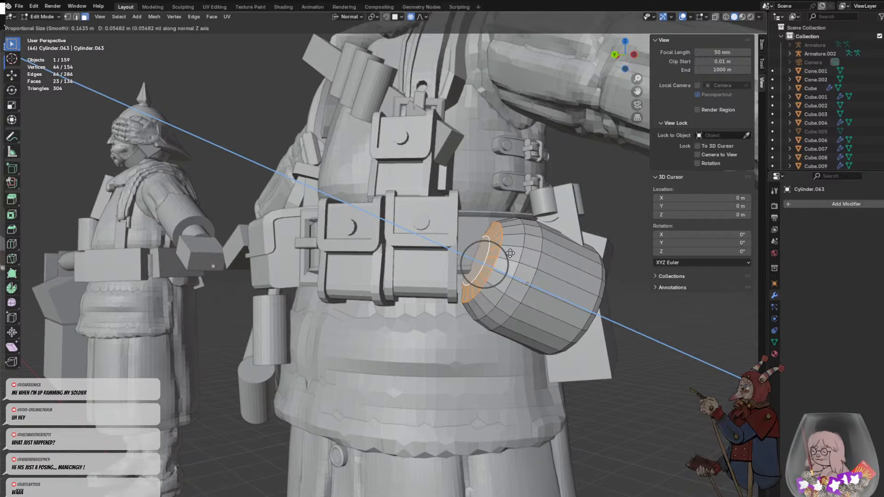
left_click(510, 253)
- Inset the canister's front cap slightly and move it outward about 0.1 m along the normal Z axis with a smaller proportional radius
left_click(482, 254)
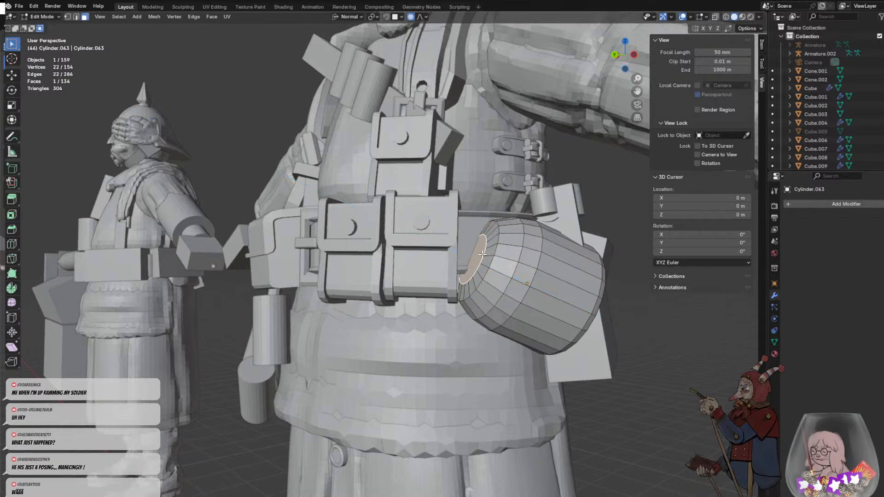
key("i")
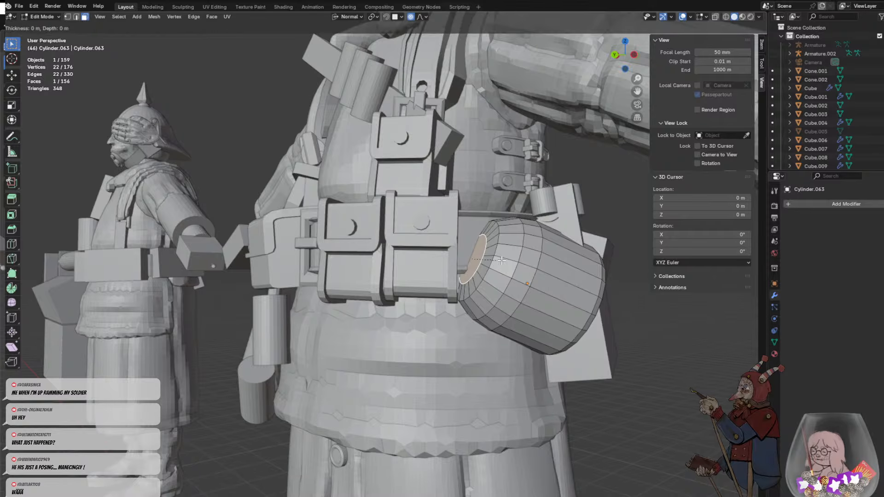
left_click(498, 263)
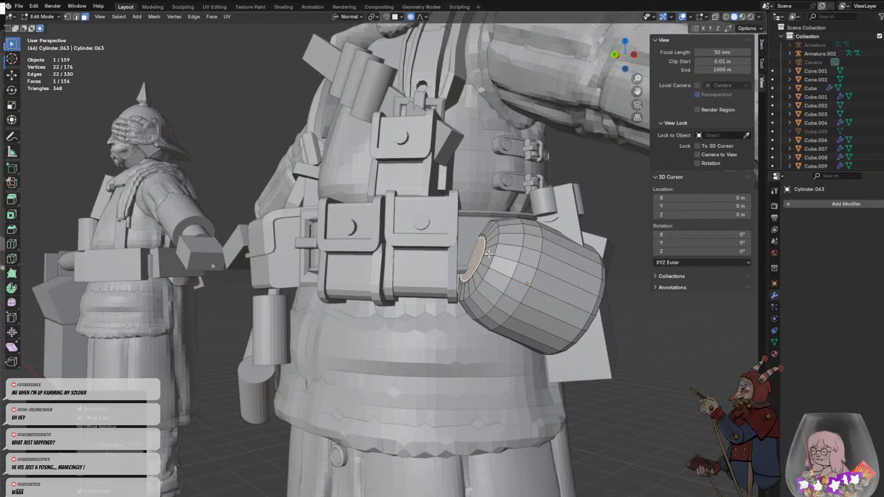
key("g")
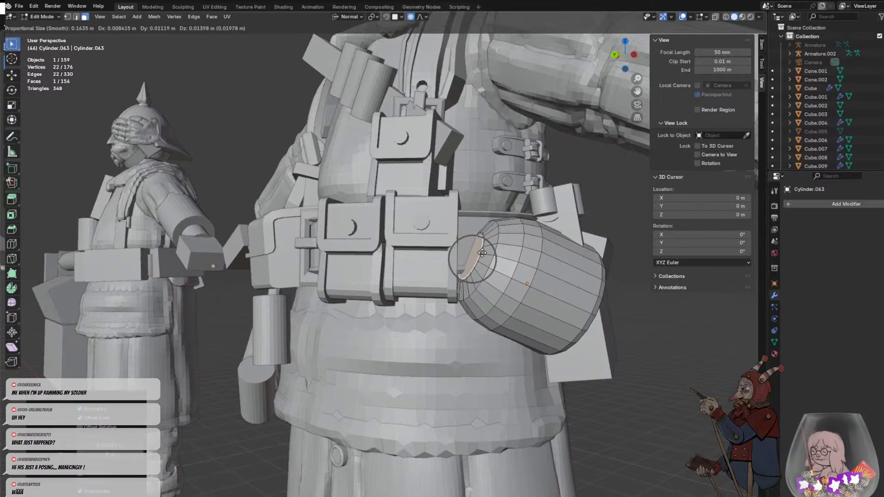
key("z")
key("z")
scroll(472, 252, "up", 15)
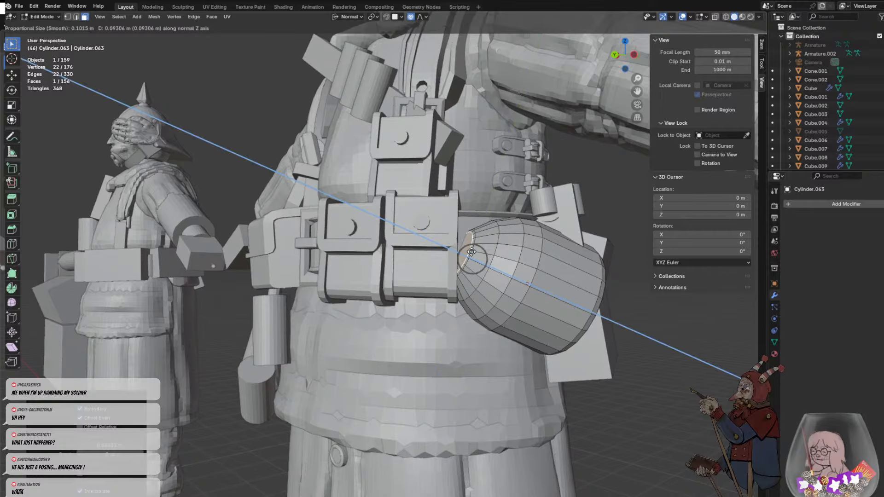
scroll(470, 254, "up", 2)
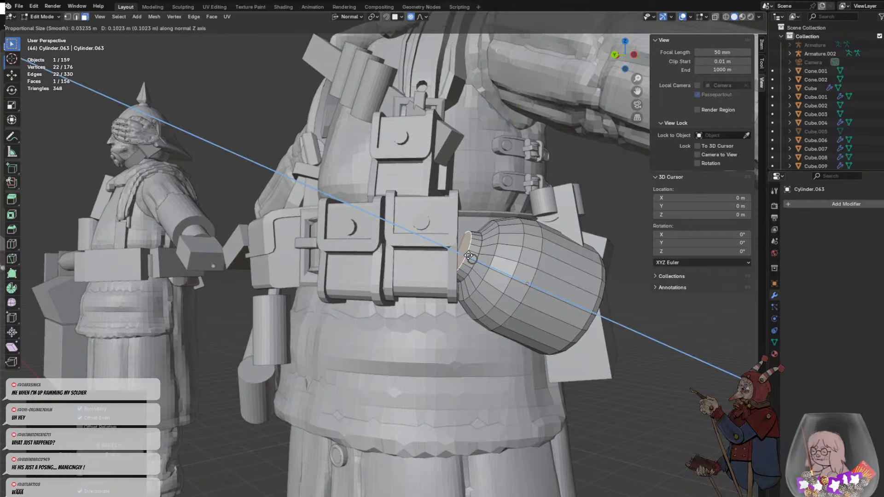
left_click(472, 256)
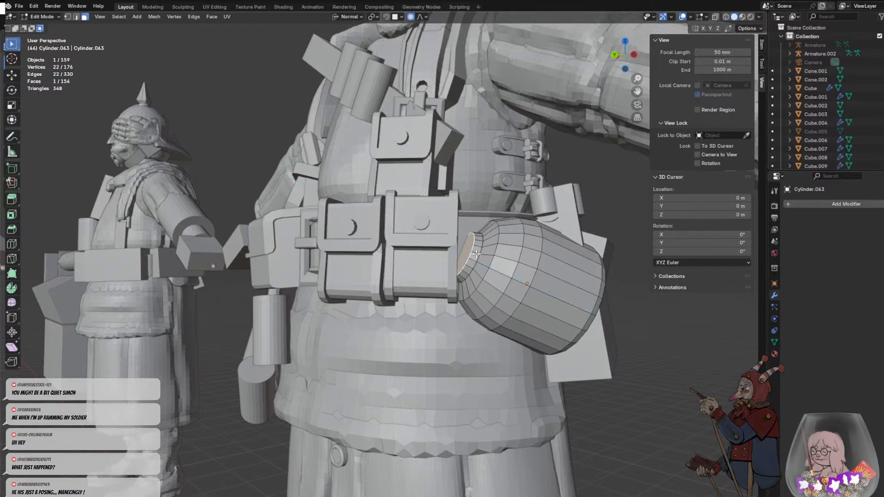
- Extrude the front cap outward into a bottle neck and return to Object Mode
key("e")
left_click(456, 244)
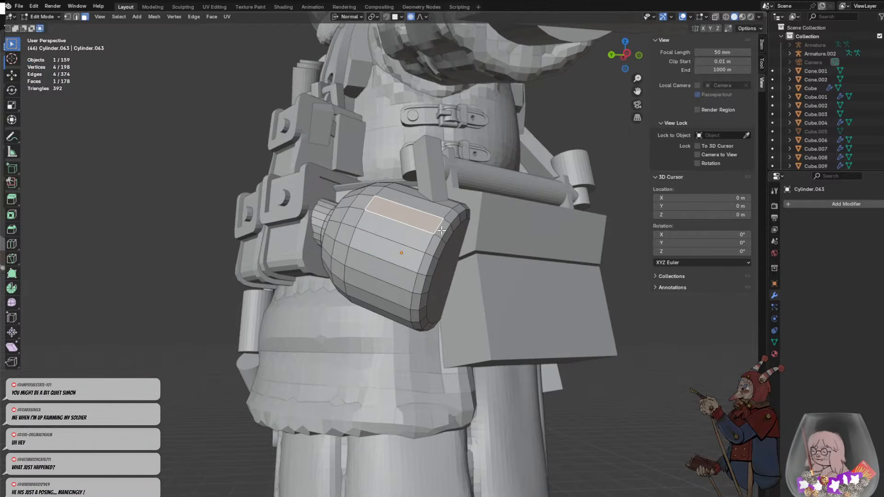
key("Tab")
- Scale the bottle down and move it onto the belt beside the pouches, adjusting its size
middle_click_drag(459, 264, 551, 304)
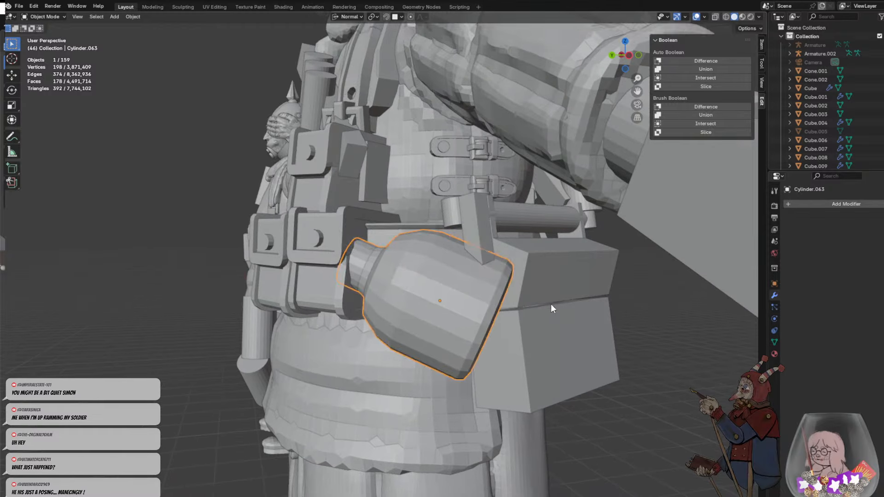
key("s")
left_click(501, 301)
key("g")
left_click(464, 280)
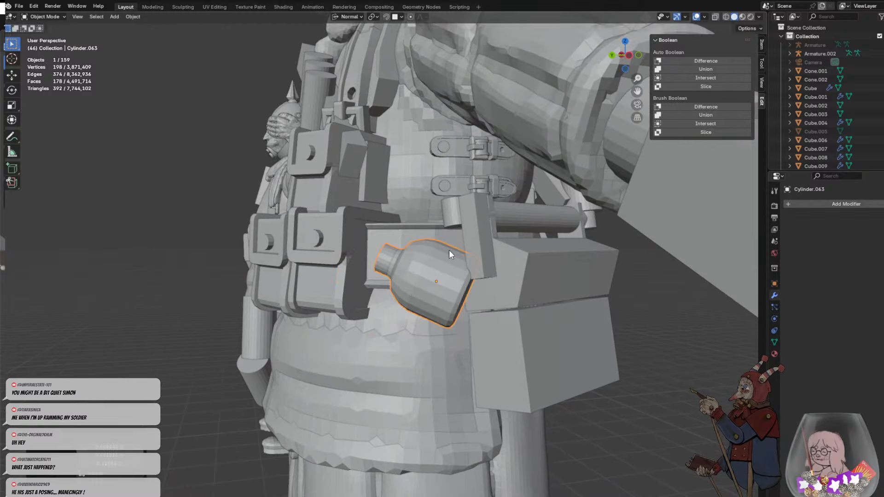
key("s")
left_click(462, 245)
- Rotate the bottle freely and around the X axis to fit the angle of the soldier's hip
middle_click_drag(475, 273, 523, 274)
key("r")
key("r")
left_click(376, 256)
scroll(523, 275, "down", 3)
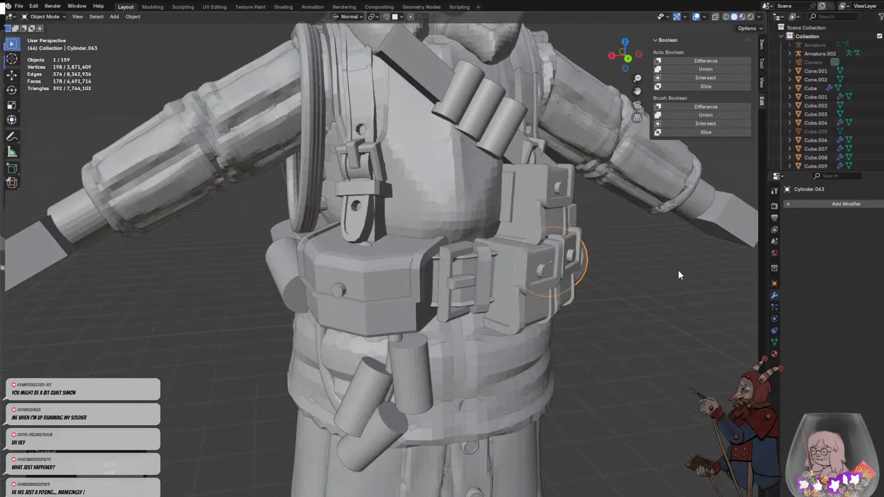
key("r")
key("x")
left_click(640, 258)
- Turn the bottle so its neck points upward at a slight tilt and shift it against the belt pouch
middle_click_drag(639, 258, 530, 263)
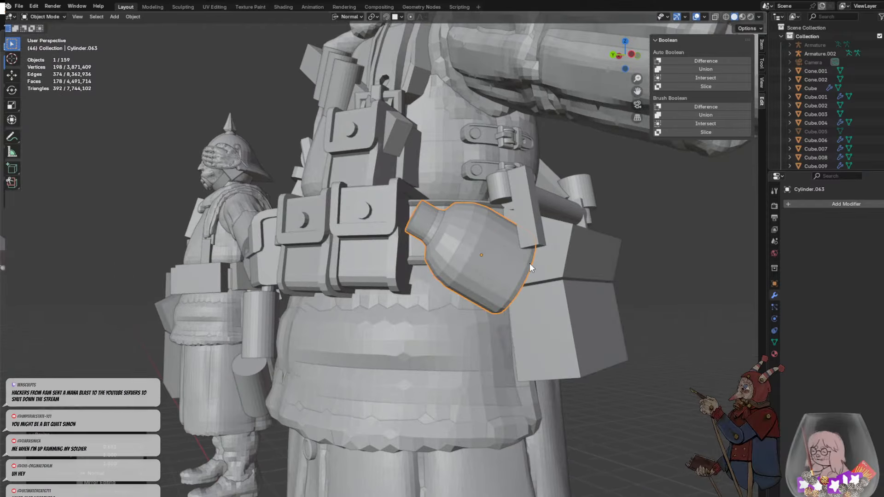
left_click(530, 266)
left_click(484, 267)
key("r")
left_click(481, 278)
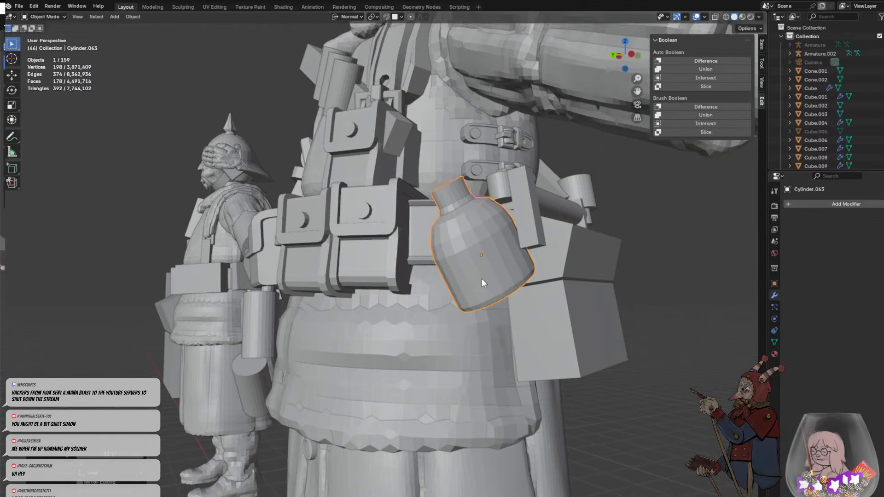
key("r")
key("r")
left_click(446, 263)
key("g")
left_click(479, 263)
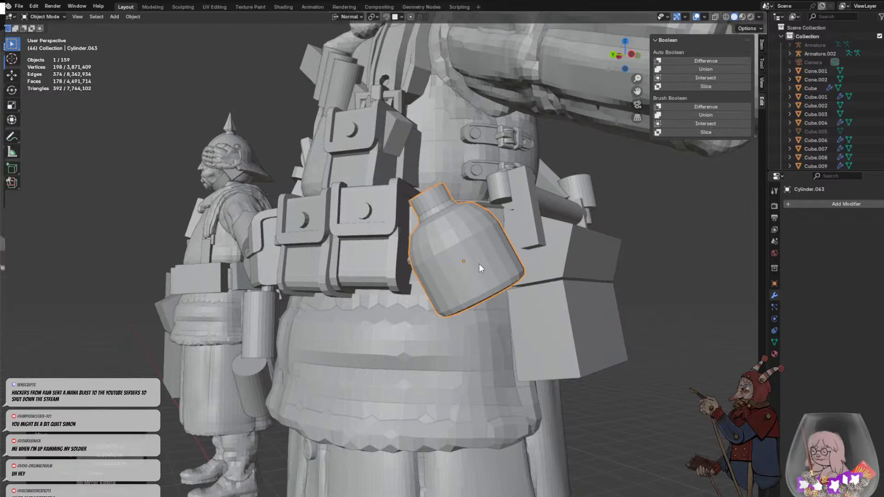
- Stretch the bottle to about 1.23 times its length along the normal Z axis
left_click(527, 278)
left_click(488, 273)
key("s")
key("z")
key("z")
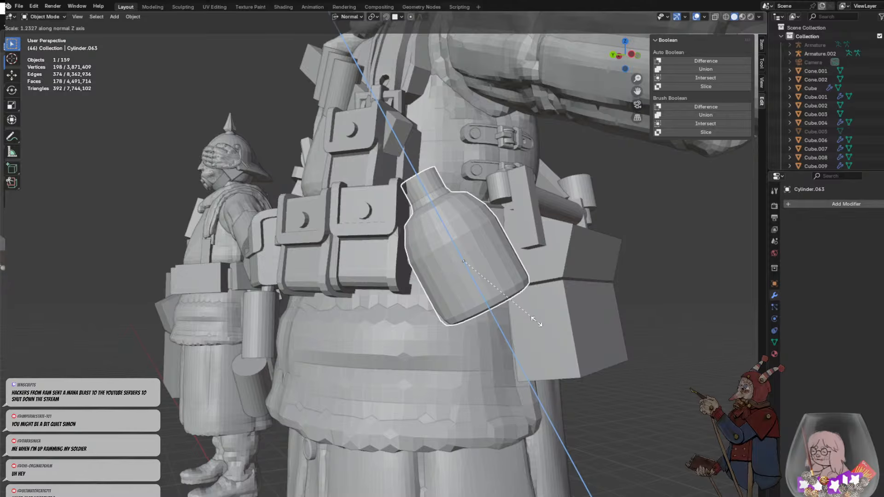
left_click(537, 321)
left_click(493, 323)
- Add a cube and move it up to the bottle at the soldier's hip
scroll(502, 326, "down", 3)
left_click(526, 333)
key("shift+a")
mouse_move(510, 330)
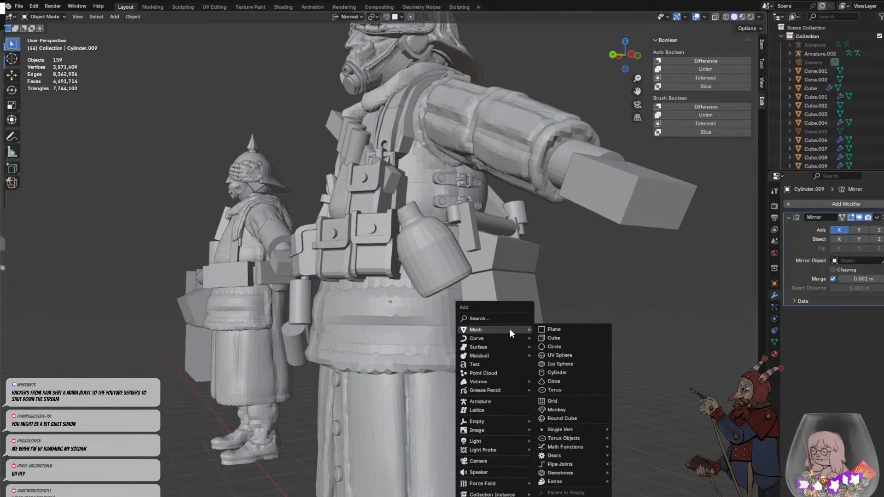
left_click(555, 339)
middle_click_drag(554, 339, 424, 313)
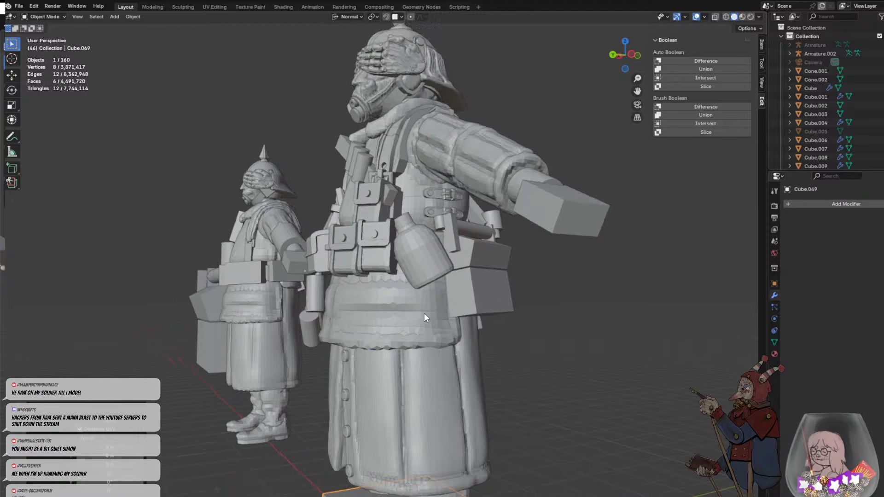
scroll(424, 315, "down", 3)
key("g")
left_click(445, 224)
- Rotate the cube to follow the bottle's tilt and scale it down to roughly the bottle's size
key("r")
key("r")
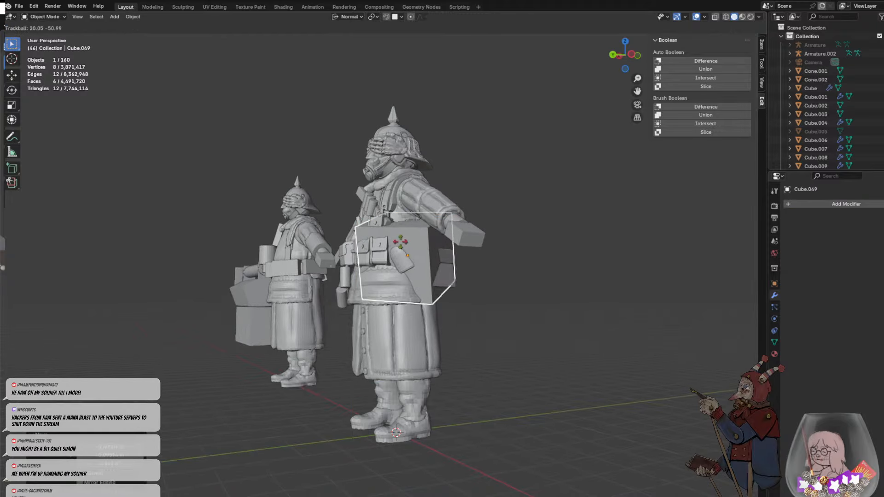
key("r")
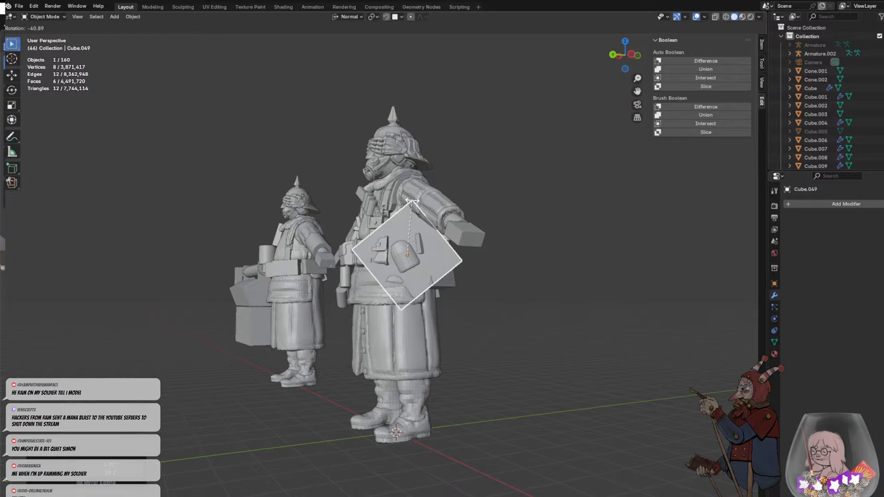
left_click(428, 205)
key("s")
left_click(450, 271)
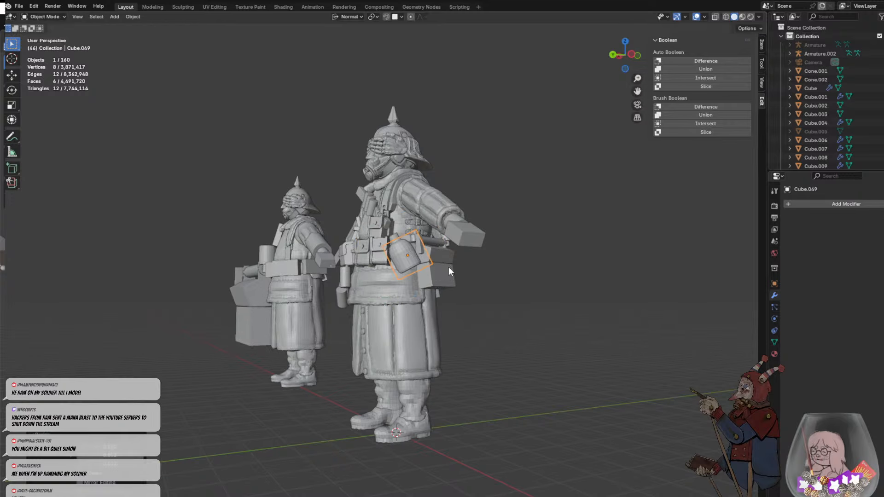
- Move the cube about 0.59 m in the negative direction along its normal X axis, toward the soldier's body
middle_click_drag(428, 277, 404, 268)
key("g")
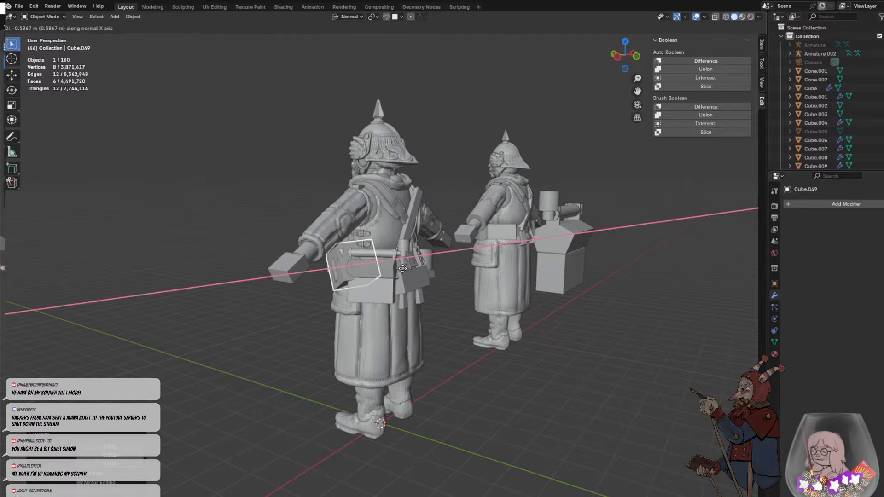
left_click(397, 269)
- Adjust the cube's rotation, scale it to about 0.88 and reposition it behind the bottle
middle_click_drag(319, 263, 366, 227)
scroll(366, 228, "up", 4)
key("r")
key("r")
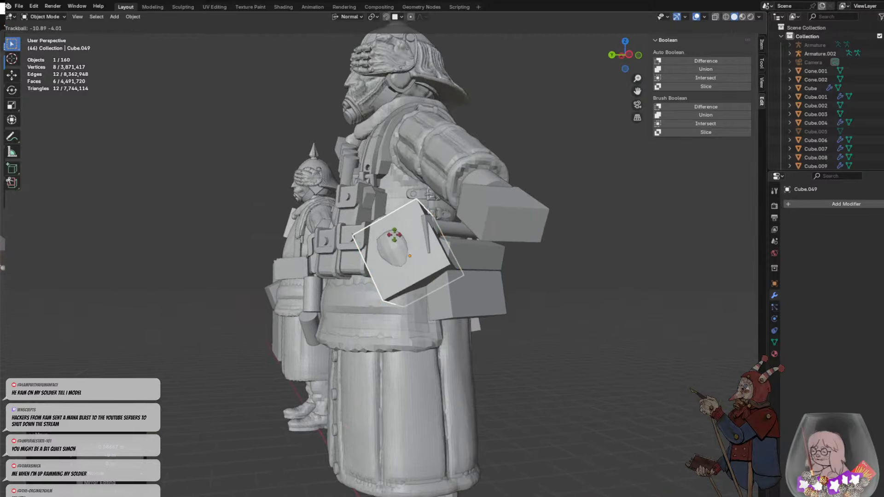
left_click(431, 222)
key("g")
left_click(433, 252)
middle_click_drag(435, 256, 453, 259)
key("g")
left_click(440, 240)
- Stretch the cube by about 1.19 along its normal Z axis and shift it upward along that axis
key("s")
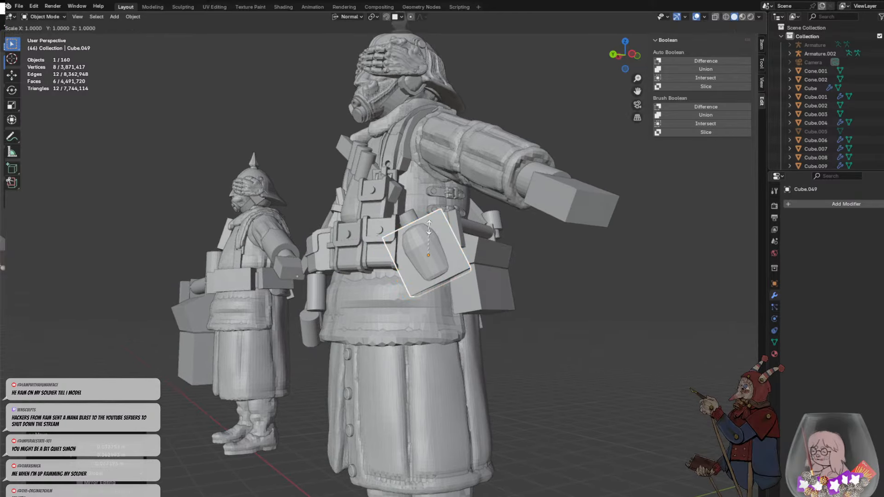
key("z")
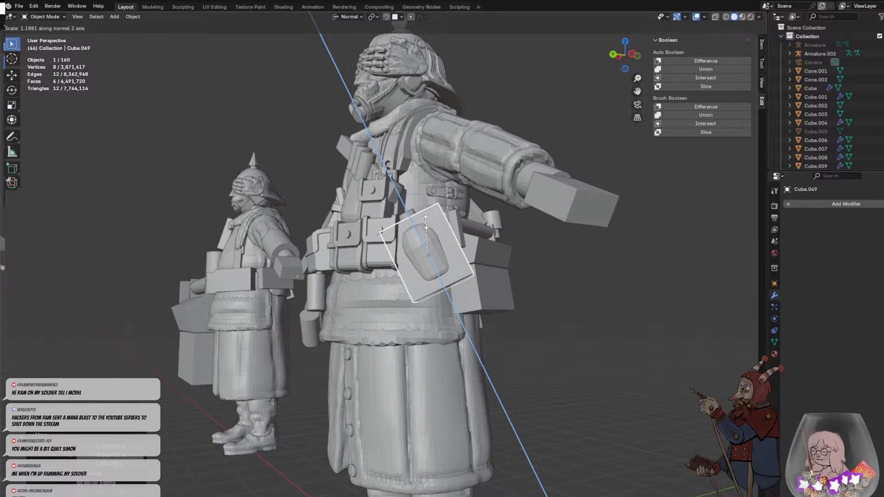
left_click(425, 217)
key("g")
key("z")
left_click(424, 217)
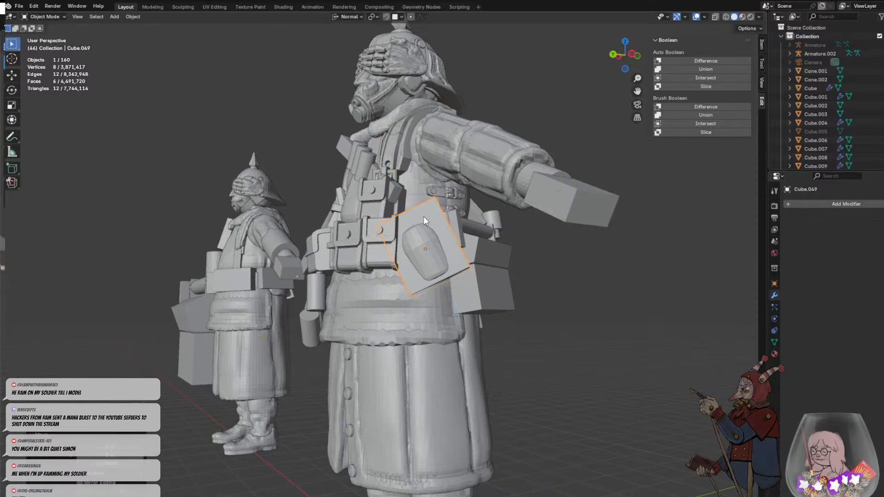
left_click(485, 242)
- Adjust the cube's position behind the bottle and pouches, checking it from the side and the front
middle_click_drag(485, 243, 410, 262)
scroll(410, 261, "up", 5)
left_click(456, 306)
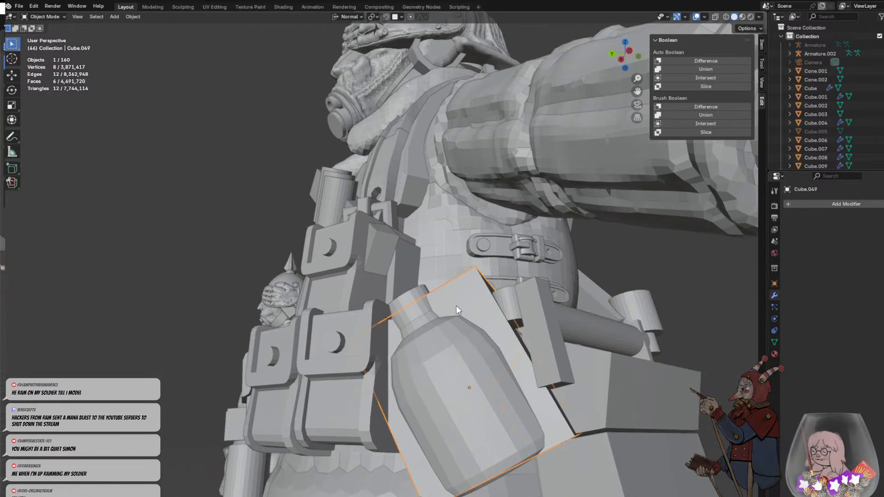
key("g")
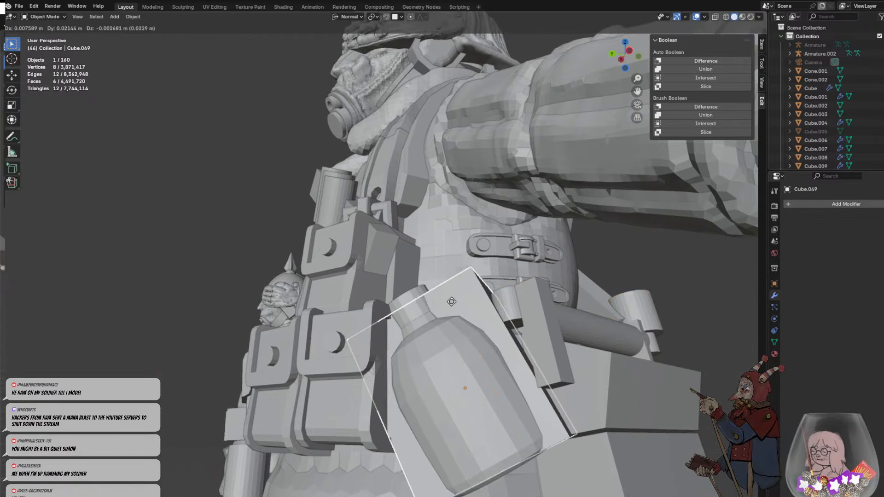
left_click(458, 307)
middle_click_drag(459, 306, 483, 320)
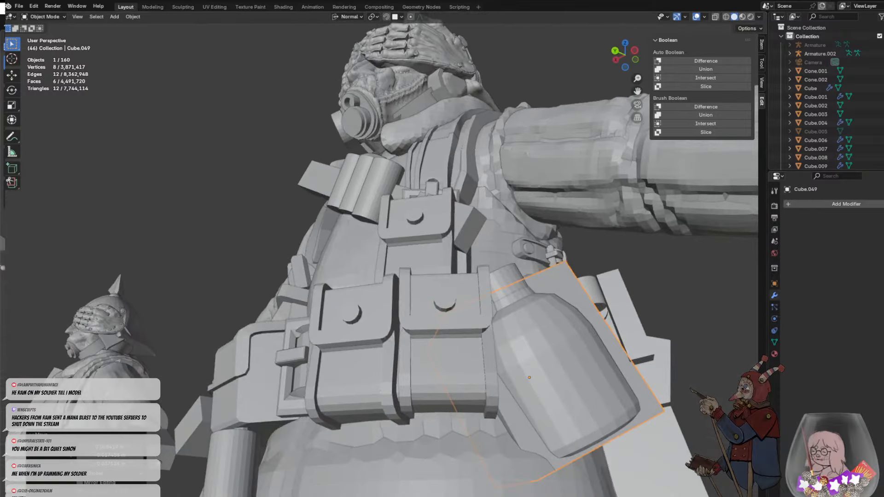
middle_click_drag(482, 375, 515, 338)
key("g")
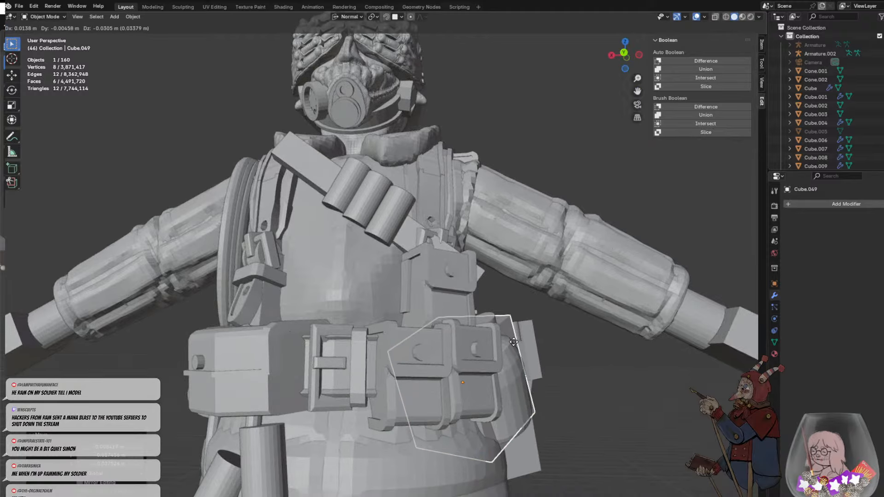
left_click(521, 355)
- Nudge the cube in small moves from a low side view to seat it between the bottle and the body
middle_click_drag(564, 383, 483, 359)
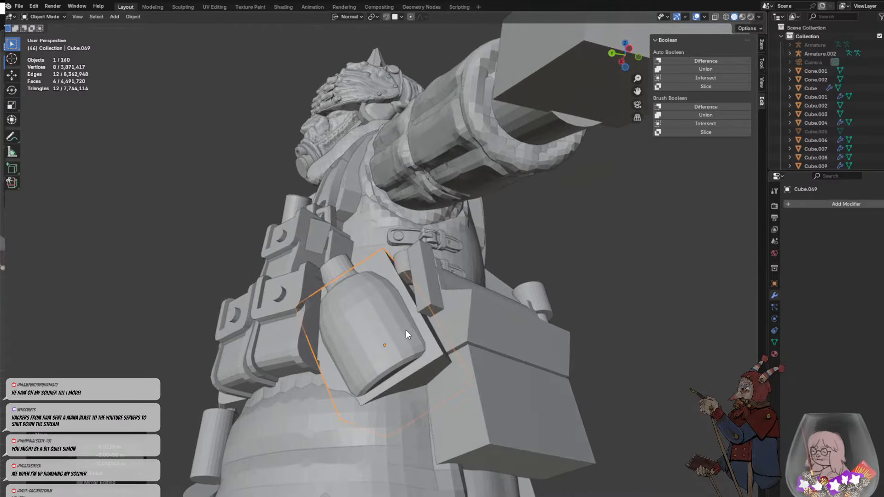
key("g")
left_click(409, 339)
mouse_move(409, 339)
middle_mouse_down()
mouse_move(519, 363)
mouse_move(394, 333)
middle_mouse_up()
key("g")
left_click(507, 353)
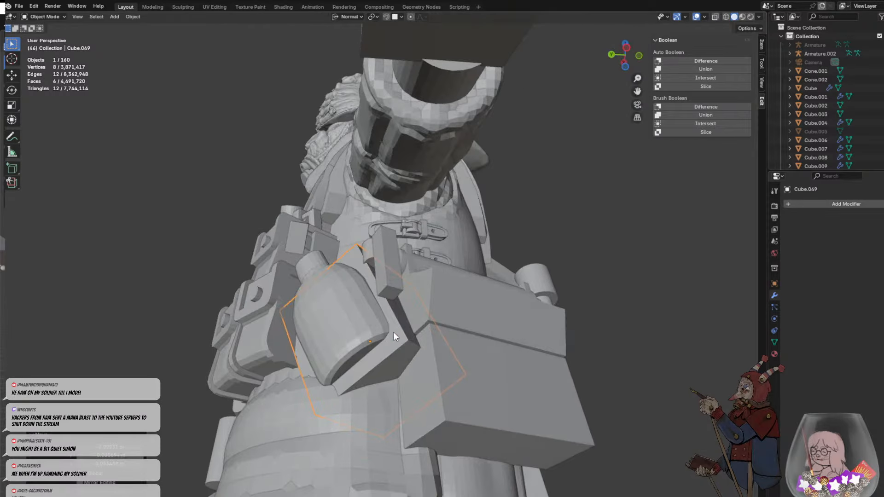
key("g")
left_click(394, 334)
- Move and rotate the cube to line it up behind the bottle at the soldier's hip
key("g")
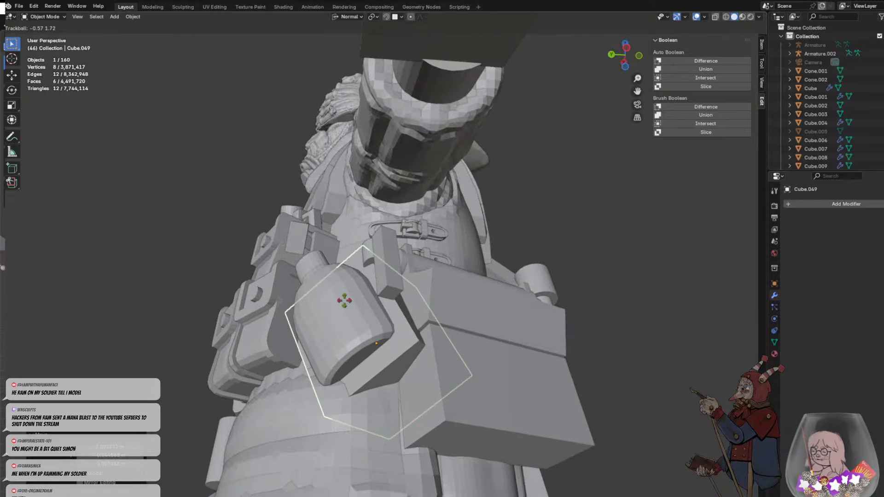
left_click(346, 299)
middle_click_drag(409, 302, 438, 302)
key("r")
left_click(416, 328)
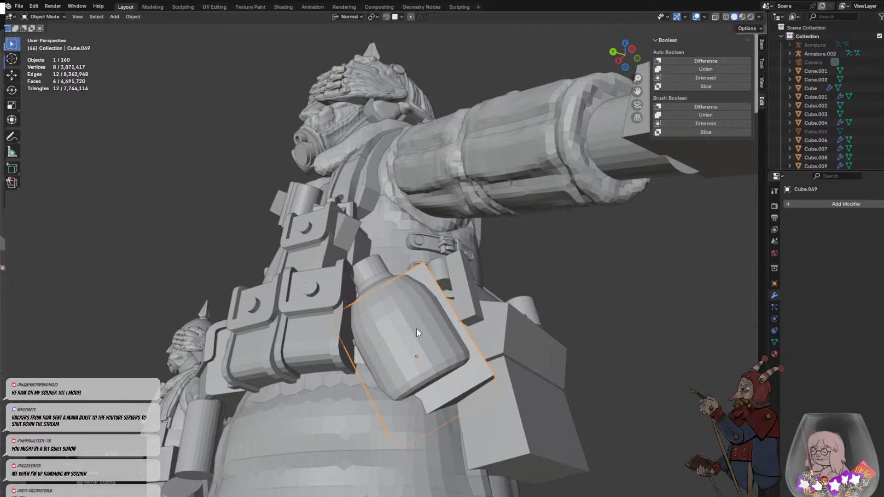
left_click(454, 345)
left_click(474, 372)
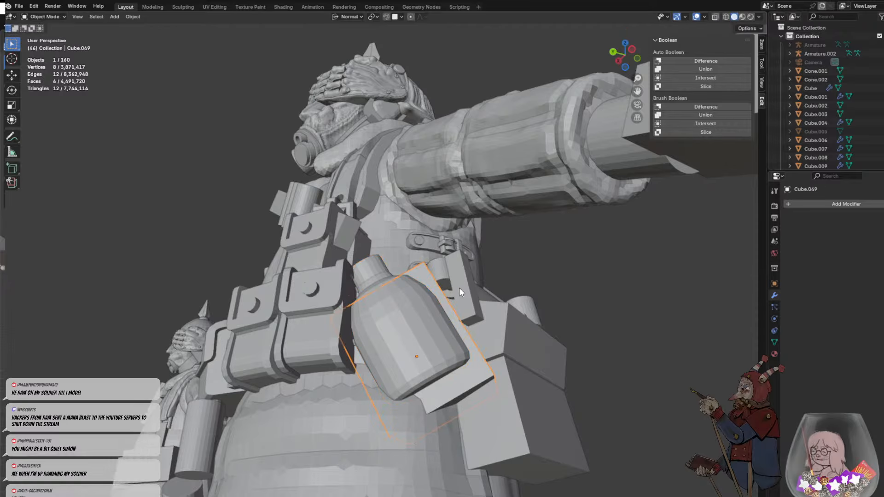
- Fine-tune the cube's rotation and shift it slightly upward behind the bottle
middle_click_drag(459, 287, 450, 355)
middle_click_drag(459, 327, 378, 280)
key("r")
key("r")
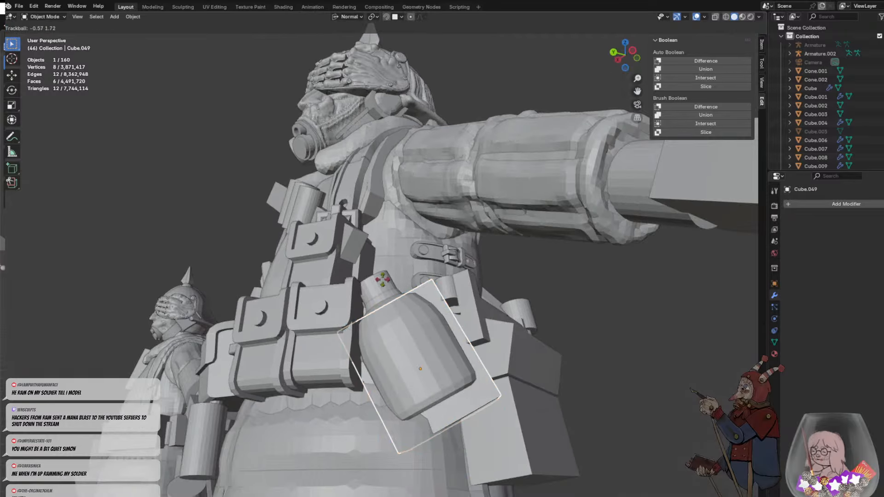
key("r")
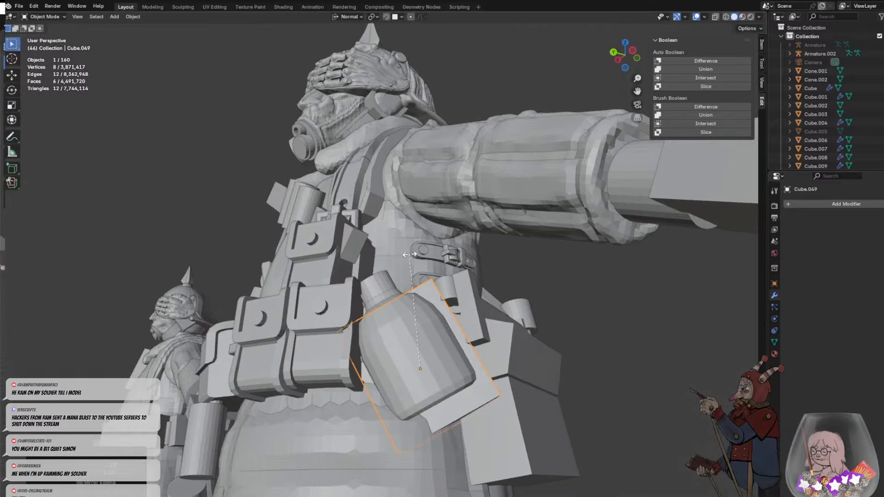
left_click(413, 256)
key("g")
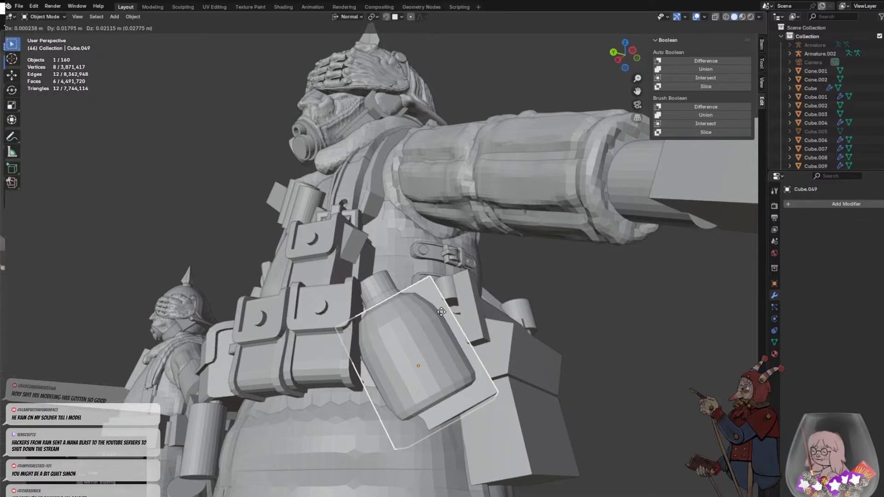
left_click(465, 300)
middle_click_drag(489, 292, 503, 305)
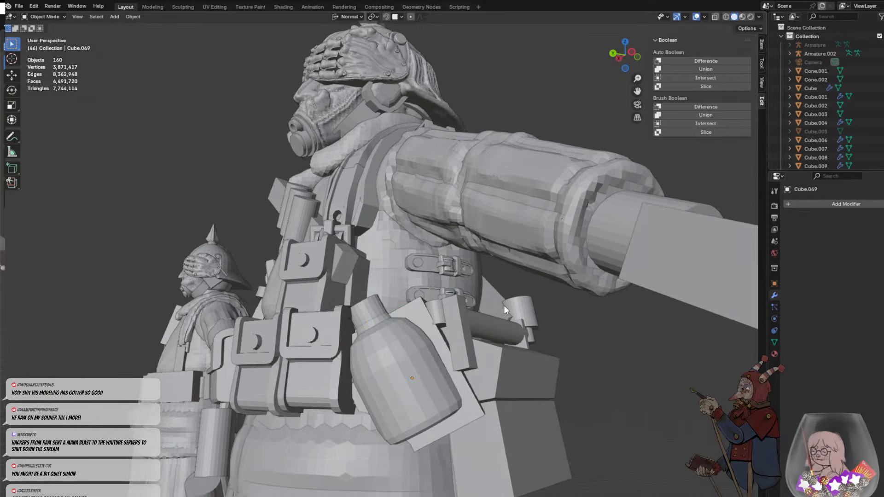
- Reselect the cube and nudge it about 0.02 m to sit closer behind the bottle
middle_click_drag(466, 387, 456, 371)
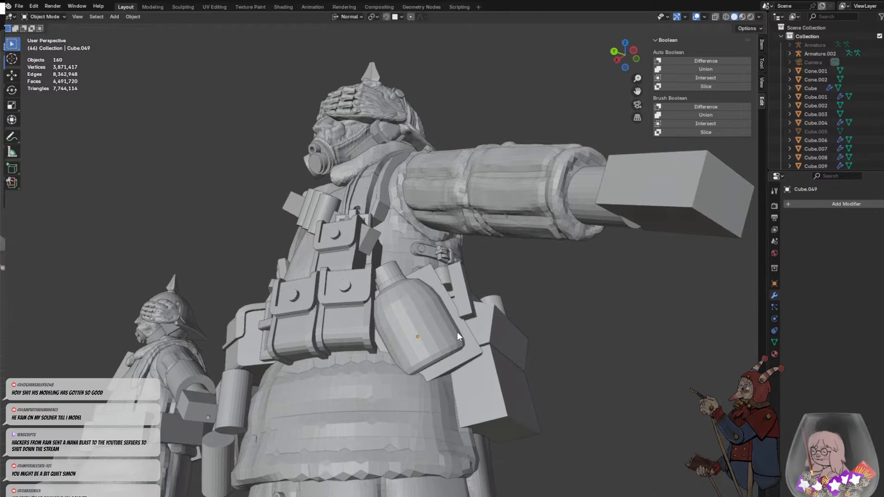
left_click(464, 350)
left_click(473, 348)
key("g")
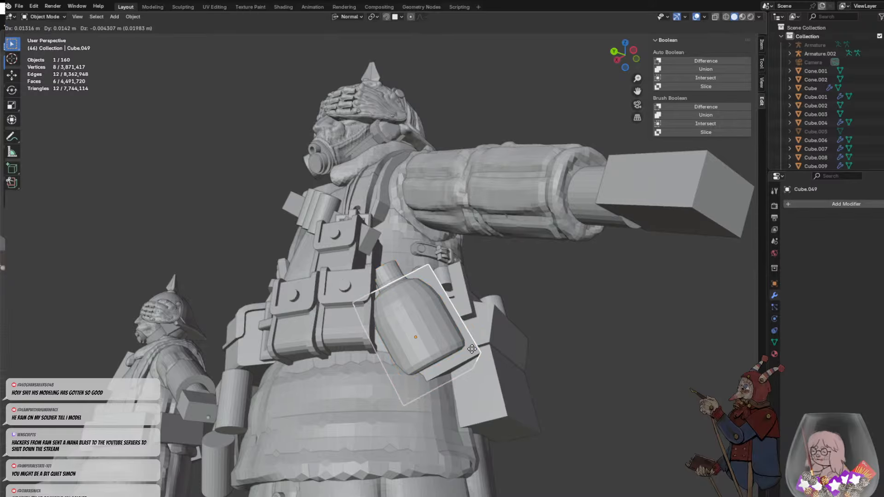
left_click(472, 349)
left_click(540, 336)
- Pick the cube's side and top faces in Edit Mode, and reposition the whole cube slightly in Object Mode
middle_click_drag(445, 298, 421, 398)
key("Tab")
left_click(423, 335)
scroll(405, 343, "up", 2)
scroll(421, 398, "up", 3)
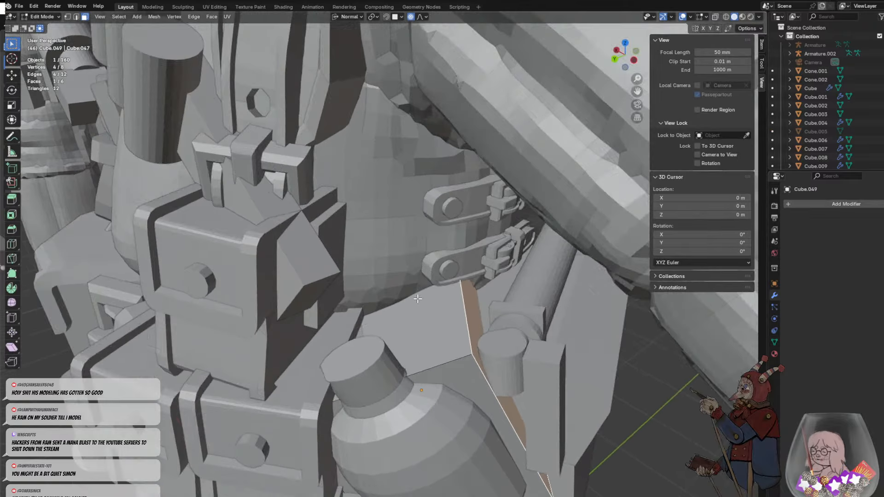
middle_click_drag(356, 363, 423, 351)
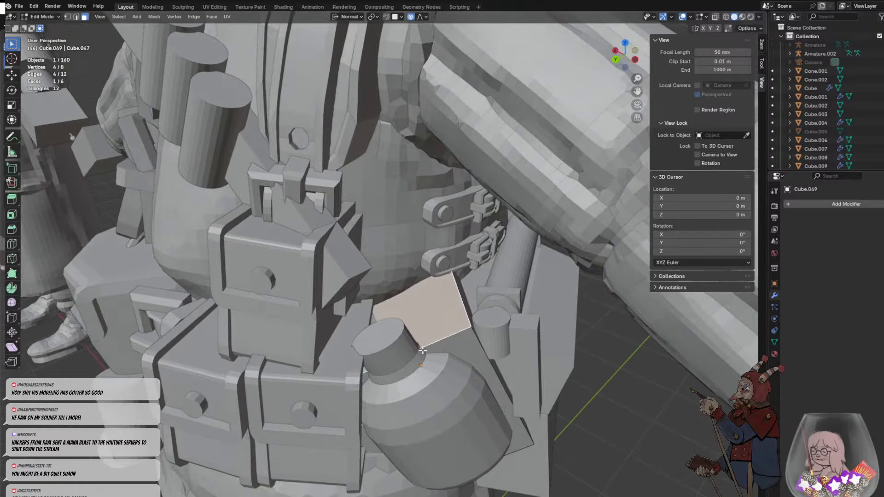
key("a")
key("Tab")
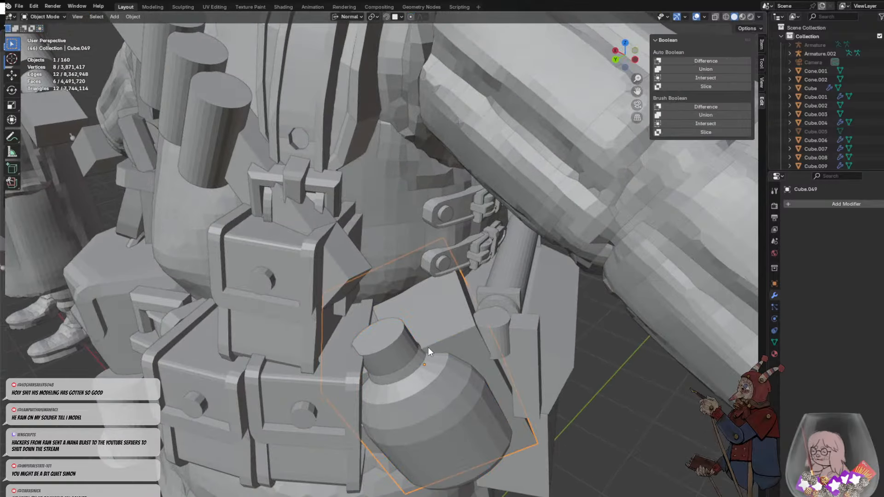
left_click(427, 347)
left_click(444, 336)
- Undo the cube's adjustments and its creation, and revert the bottle's latest placement changes
key("ctrl+z")
key("ctrl+z")
key("ctrl+z")
key("ctrl+z")
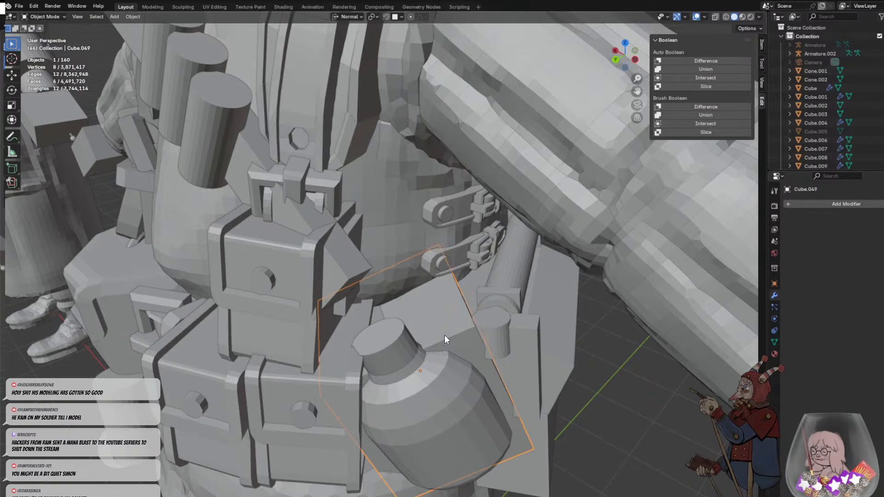
key("ctrl+z")
key("ctrl+z")
key("ctrl+z")
key("ctrl+z")
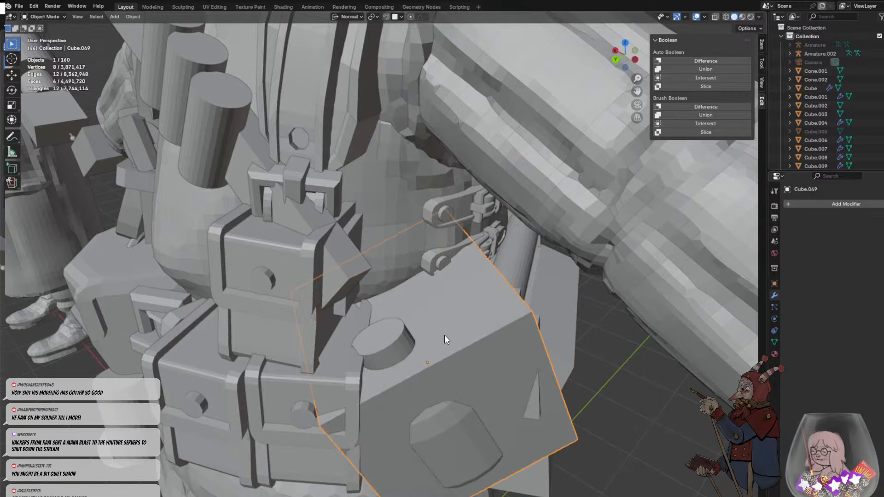
key("ctrl+z")
key("ctrl+z")
scroll(449, 314, "down", 5)
key("ctrl+z")
key("ctrl+z")
key("ctrl+z")
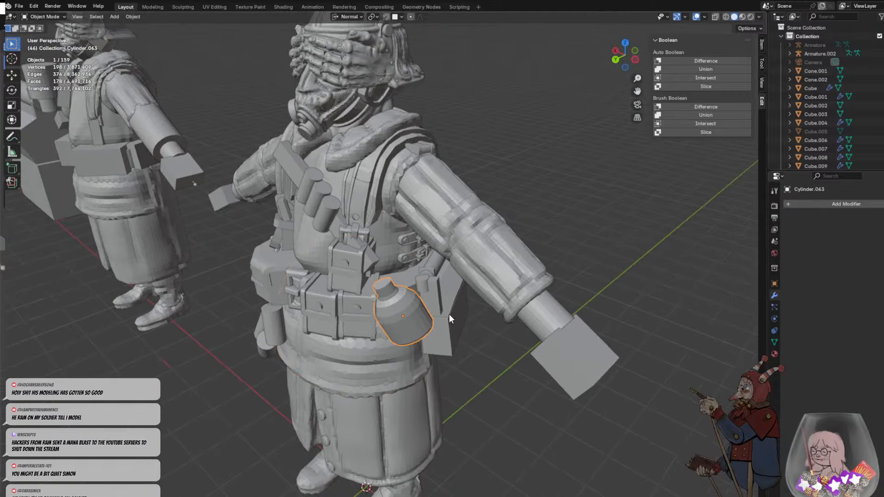
key("ctrl+z")
key("ctrl+z")
key("ctrl+z")
key("ctrl+z")
key("ctrl+z")
key("ctrl+z")
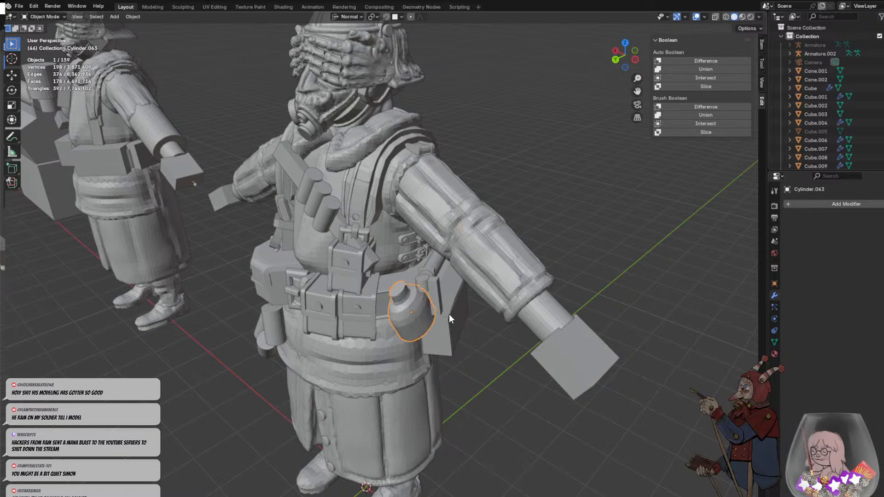
key("ctrl+z")
key("ctrl+z")
- Edit the bottle's mesh with X-ray on and box-select the faces of its body below the neck
middle_click_drag(447, 314, 428, 292)
key("Tab")
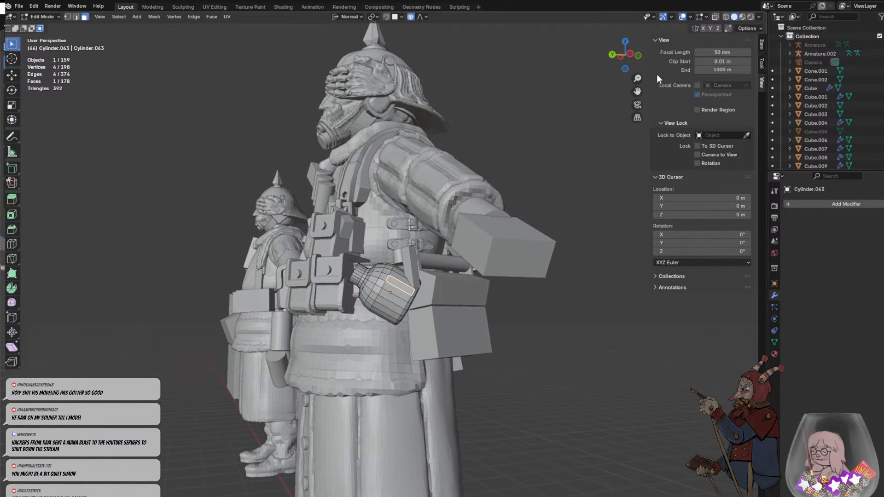
left_click(713, 18)
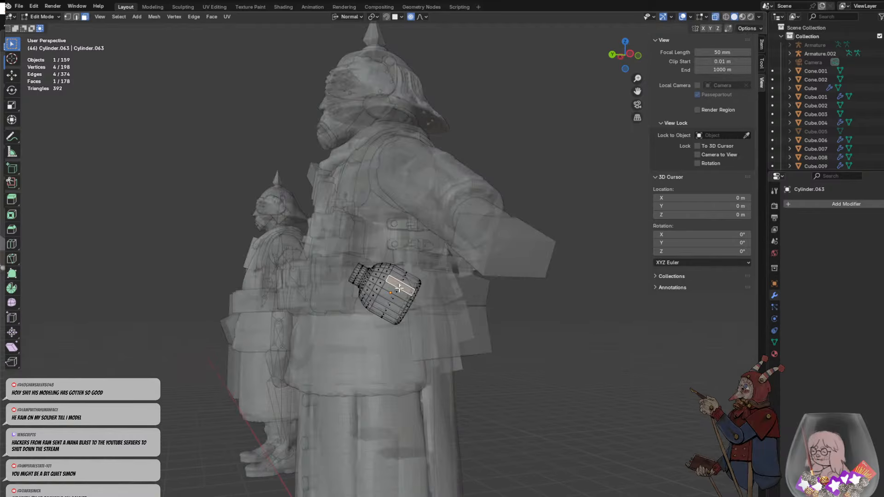
scroll(390, 280, "up", 3)
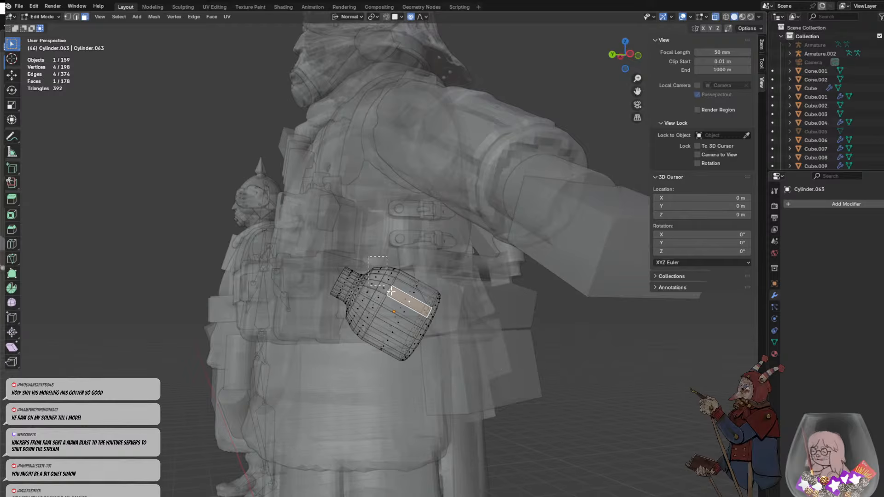
left_click(381, 276)
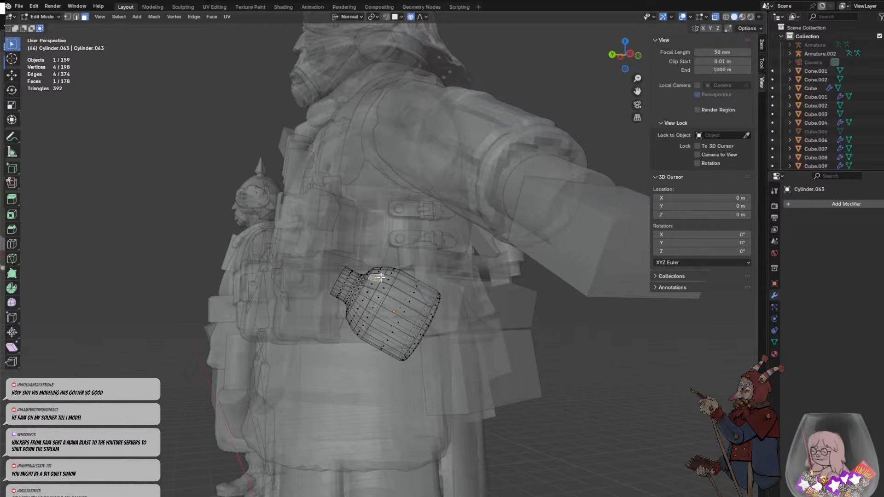
left_click_drag(373, 258, 529, 396)
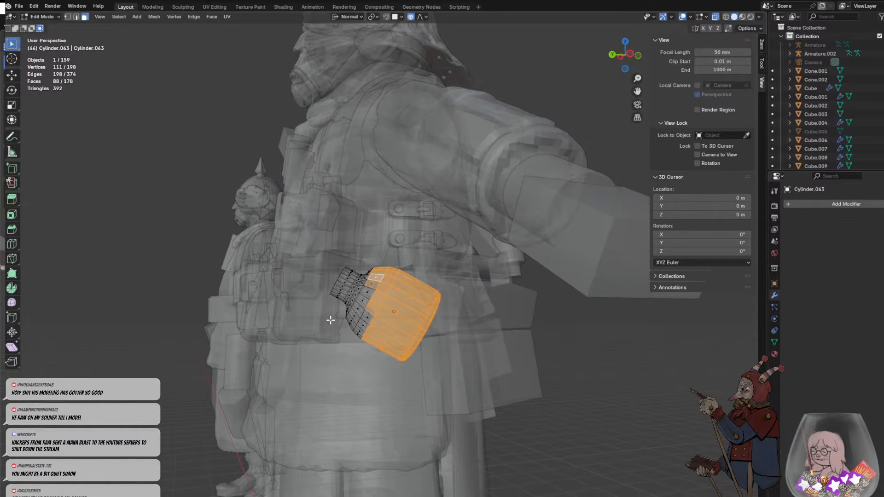
- Extend the selection with the missing faces around the bottle's shoulder, leaving the neck unselected
left_click_drag(392, 351, 393, 352, "shift")
middle_click_drag(385, 346, 529, 318)
scroll(479, 329, "up", 3)
left_click_drag(507, 267, 555, 338, "shift")
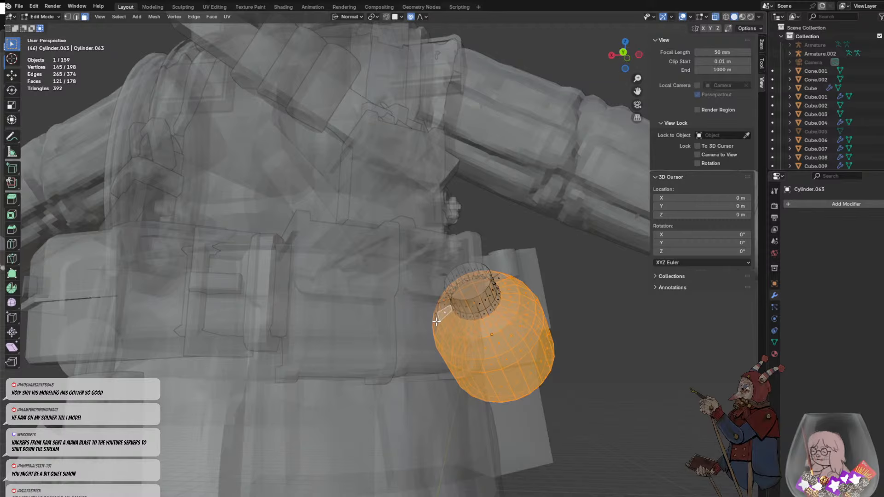
middle_click_drag(464, 315, 465, 354)
left_click(468, 319, "shift")
left_click(471, 333, "shift")
left_click(484, 326, "shift")
left_click(485, 312, "shift")
left_click(483, 332, "shift")
- Complete the bottle body selection with the remaining faces on the shoulder's upper side and the back
left_click(437, 348, "shift")
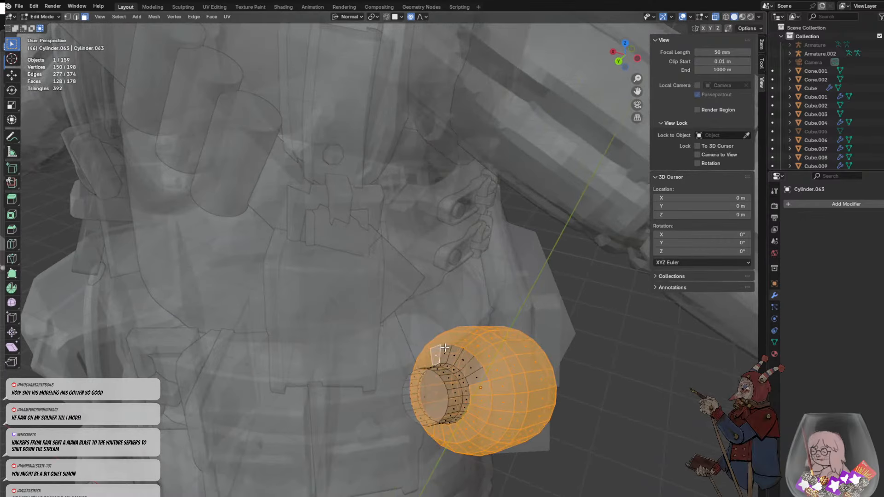
left_click(446, 349, "shift")
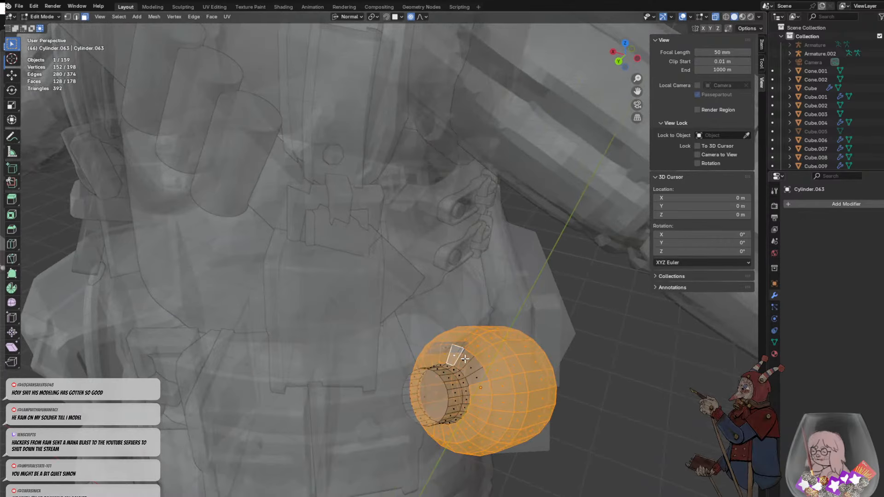
left_click(465, 359, "shift")
left_click(470, 365, "shift")
left_click(474, 373, "shift")
middle_click_drag(474, 374, 434, 363)
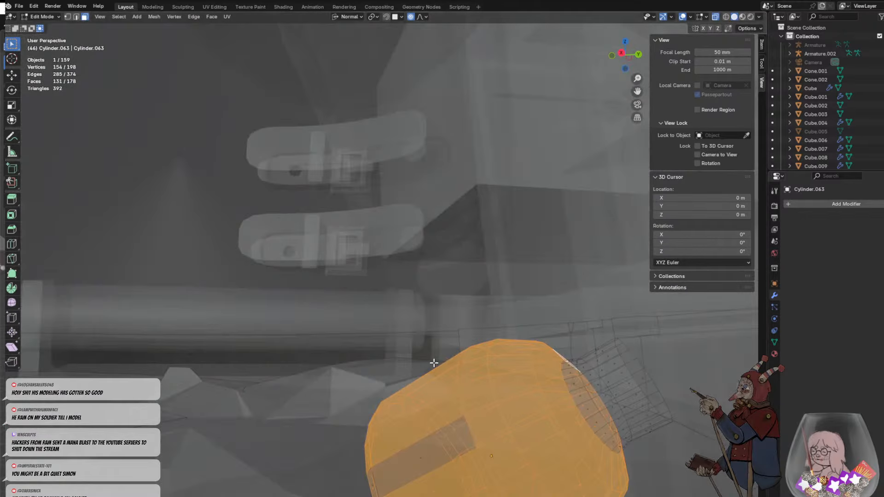
left_click(425, 455, "shift")
middle_click_drag(425, 455, 387, 404)
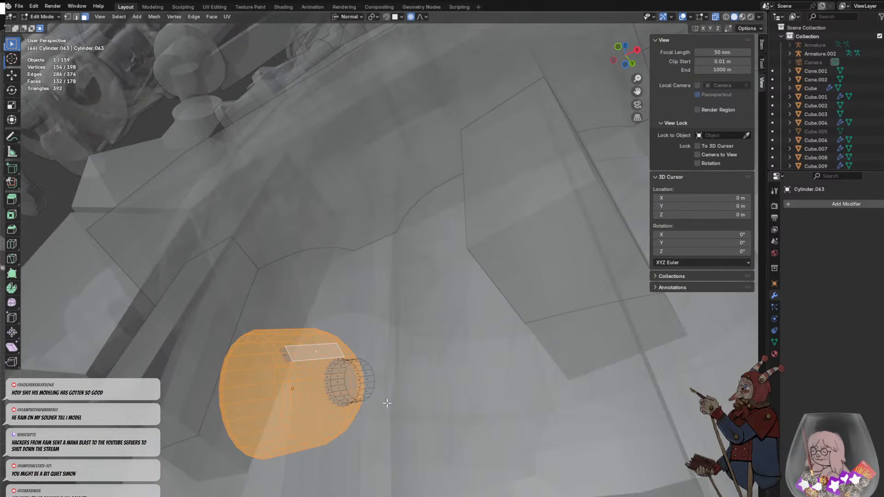
left_click(285, 362, "shift")
middle_click_drag(285, 362, 486, 345)
- Try scaling the selected bottle body along its normal Z axis, and flatten it to about 0.64 along its normal Y axis
key("s")
key("z")
key("z")
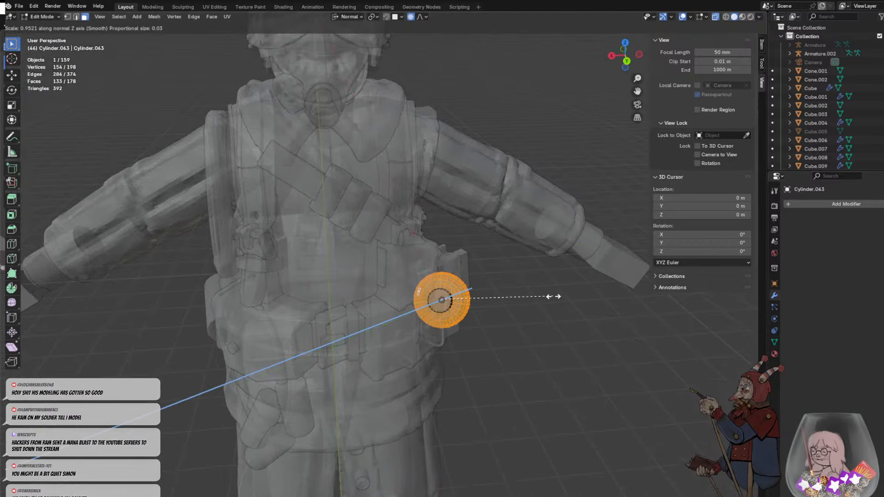
left_click(523, 276)
mouse_move(524, 277)
middle_mouse_down()
mouse_move(464, 267)
mouse_move(535, 271)
middle_mouse_up()
key("s")
key("y")
key("y")
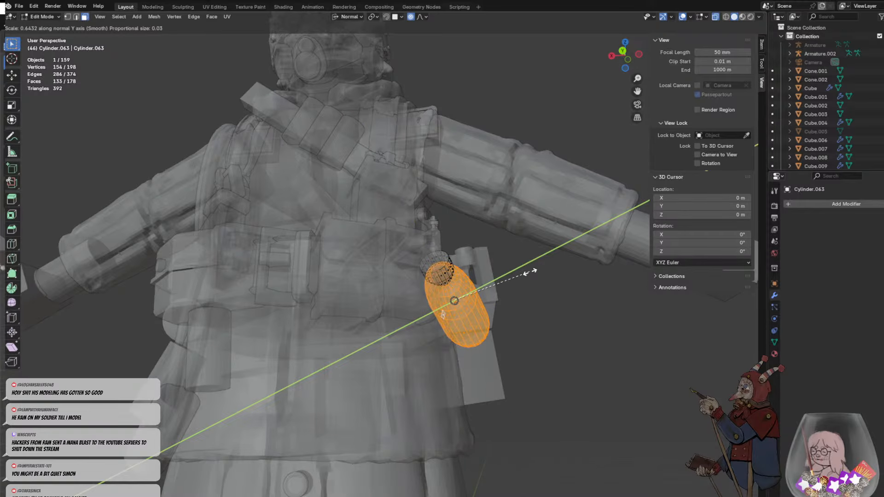
left_click(527, 274)
middle_click_drag(527, 275, 488, 337)
left_click(488, 337)
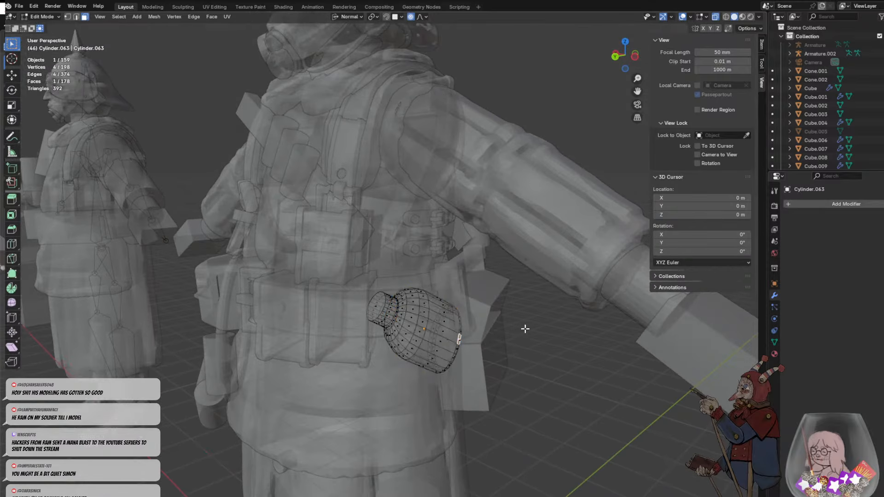
- Return to Object Mode and turn off X-ray to check the flattened bottle against the belt
key("Tab")
mouse_move(526, 299)
middle_mouse_down()
mouse_move(531, 281)
mouse_move(525, 296)
mouse_move(504, 306)
mouse_move(518, 305)
middle_mouse_up()
left_click(551, 286)
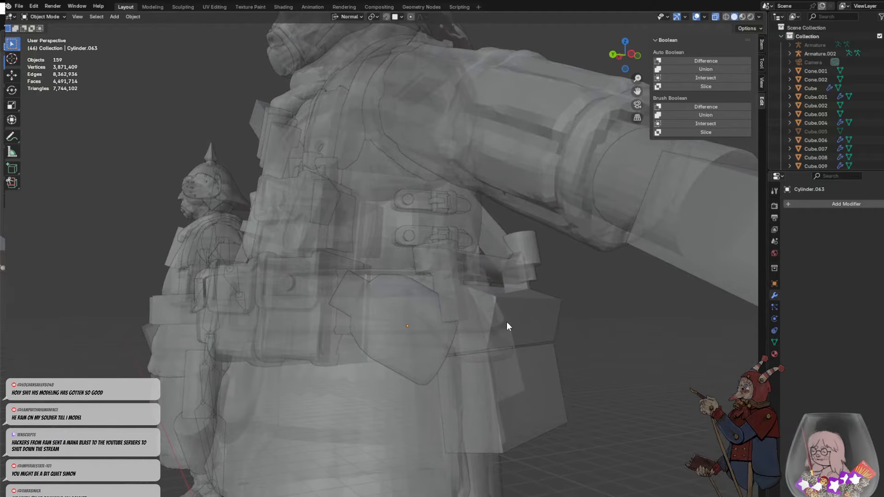
left_click(715, 17)
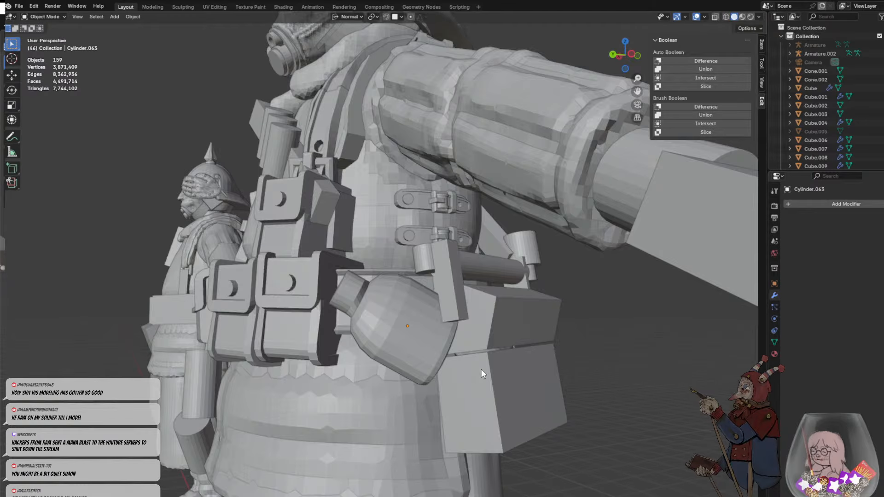
middle_click_drag(482, 369, 429, 368)
- Enter Edit Mode on the bottle and try loop-selecting a lengthwise strip of faces across its neck and body
left_click(453, 274)
key("Tab")
scroll(430, 412, "up", 5)
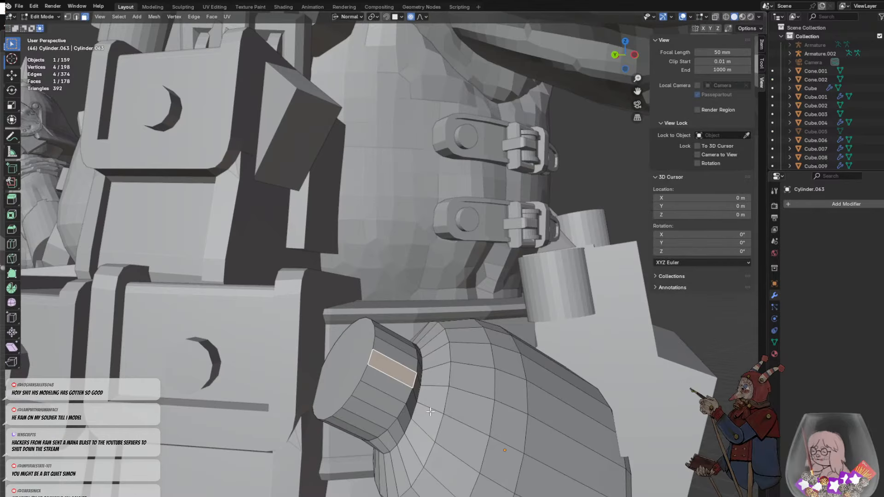
left_click(430, 412)
middle_click_drag(430, 412, 429, 324)
left_click(441, 280, "alt")
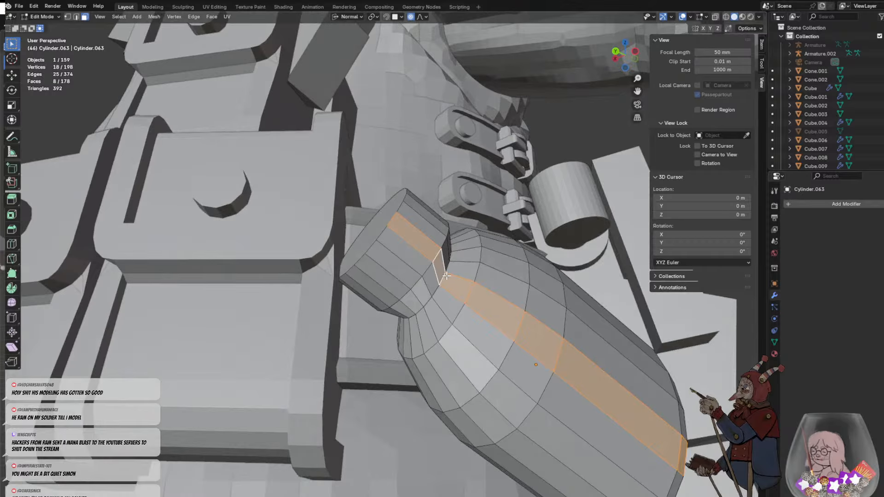
- In edge select mode, select the edge loop around the base of the bottle's neck
key("Tab")
key("Tab")
left_click(443, 276)
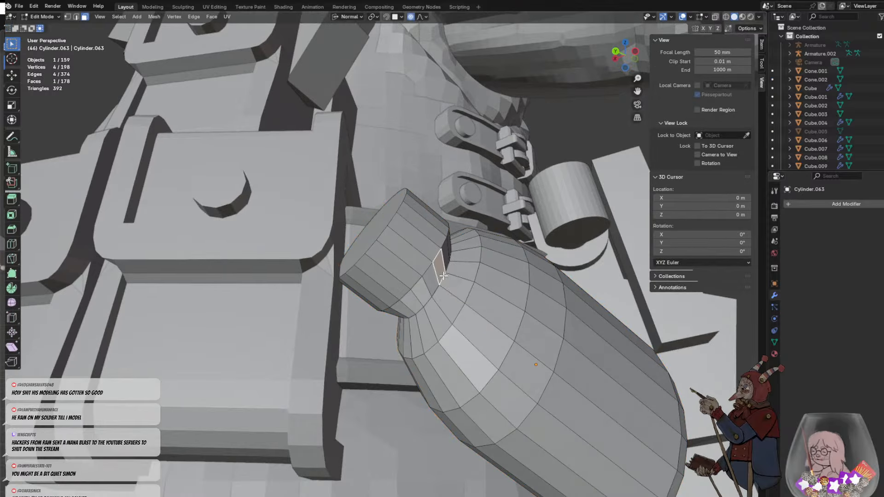
left_click(77, 17)
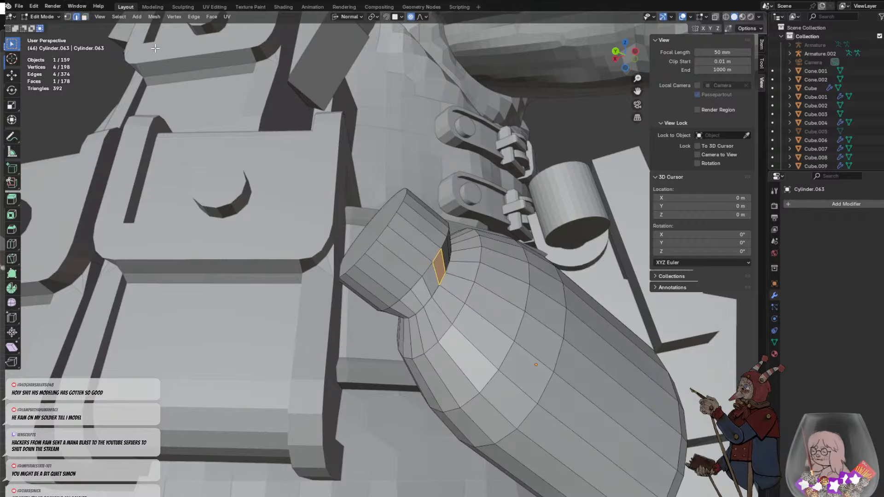
left_click(448, 265, "alt")
middle_click_drag(472, 289, 490, 284)
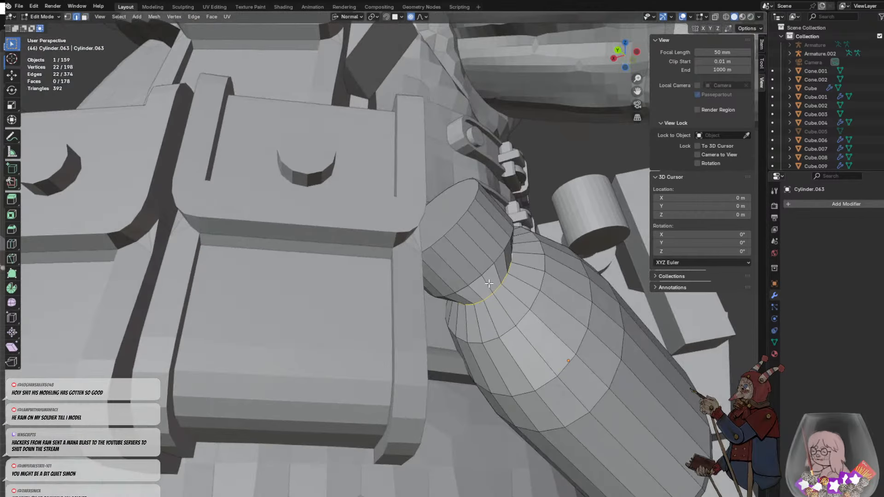
- Widen the edge loop at the neck's base along its normal X axis
key("s")
key("x")
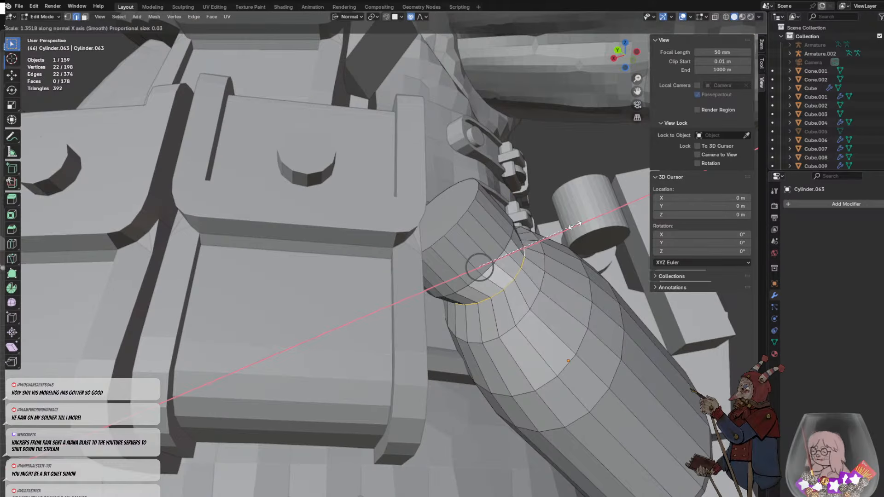
left_click(581, 221)
middle_click_drag(582, 222, 581, 363)
- Try scaling the neck-base loop along its normal X axis once more, and undo that scaling
key("s")
key("x")
left_click(541, 262)
key("alt+a")
key("ctrl+z")
key("ctrl+z")
- Scale the neck-base edge loop evenly in all directions and deselect it
key("s")
left_click(562, 207)
left_click(494, 333)
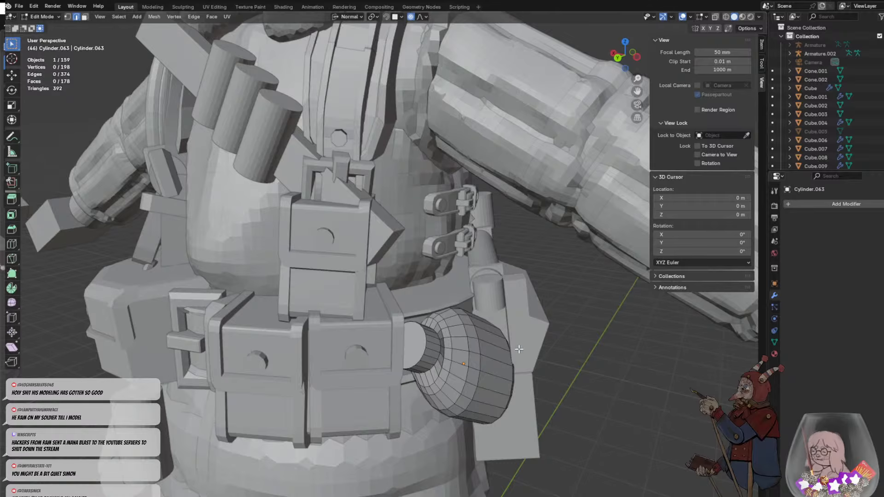
middle_click_drag(519, 350, 449, 332)
- Select the lengthwise strip of faces along the bottle's lower side, from neck to base, and isolate the bottle in Local View
left_click(450, 332)
left_click(445, 322)
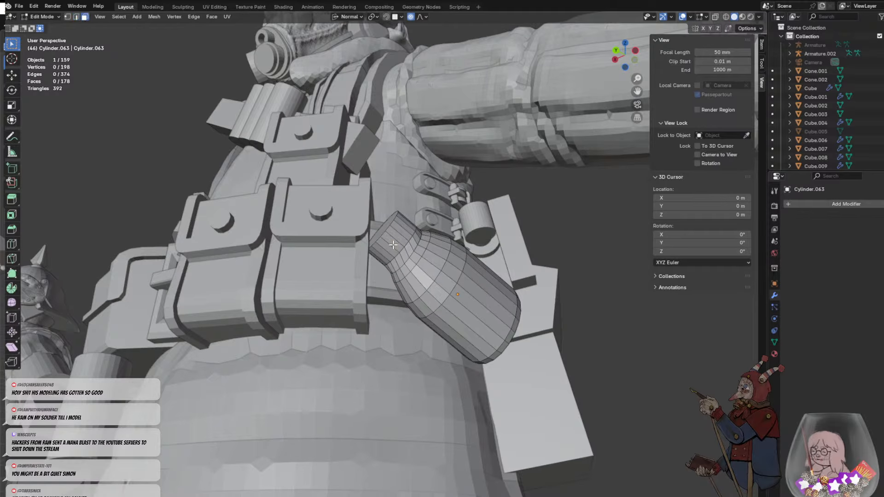
middle_click_drag(442, 273, 459, 262)
left_click(436, 263, "alt")
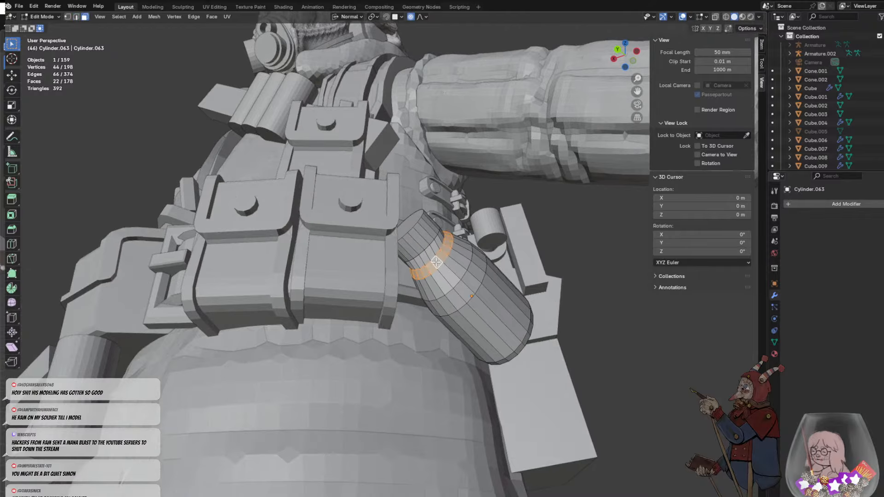
left_click(416, 236)
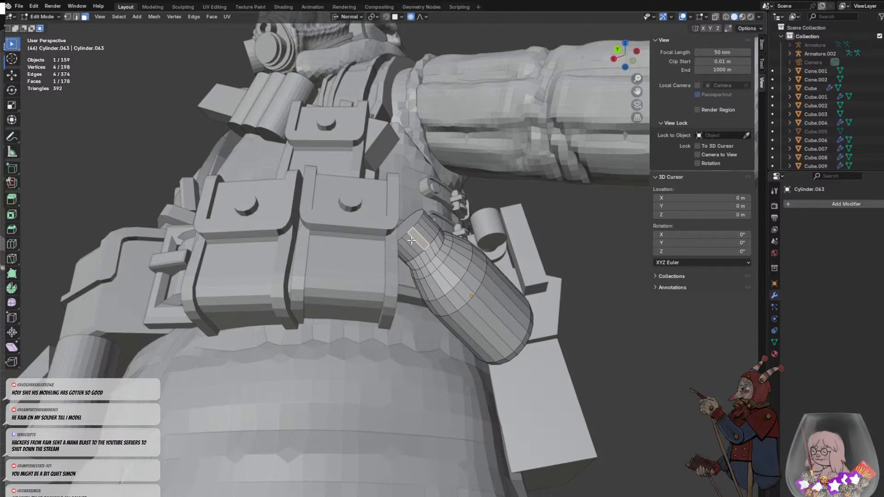
left_click(417, 246)
left_click(423, 253, "alt")
middle_click_drag(422, 252, 378, 263)
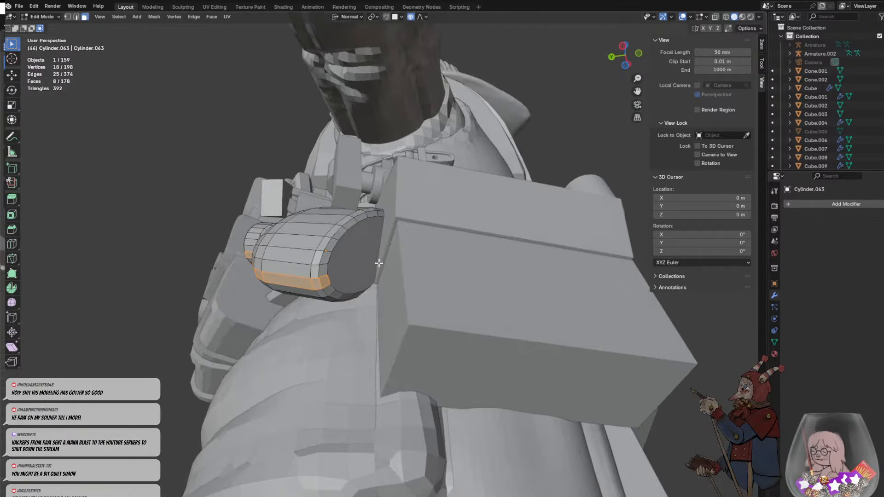
middle_click_drag(336, 285, 422, 323)
key("KP_Divide")
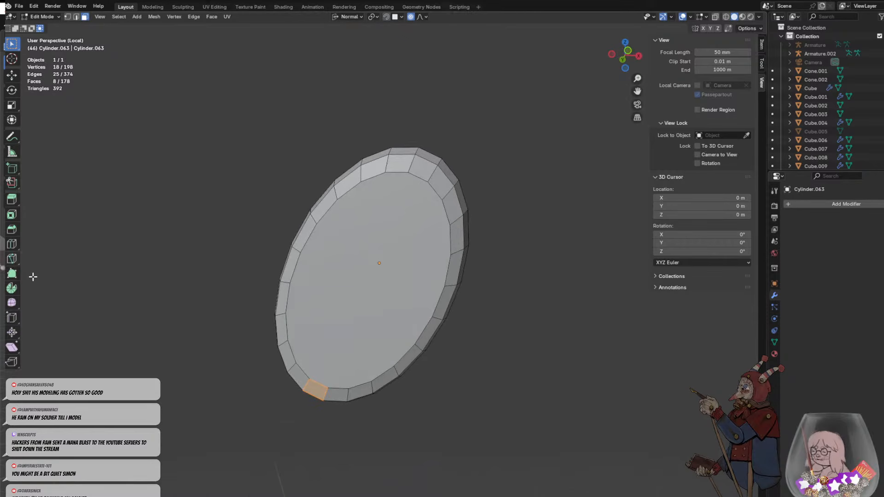
- Knife two parallel cuts across the bottle's base, connecting the selected strip with the matching side face opposite
left_click(408, 173)
left_click(310, 379)
left_click(328, 387)
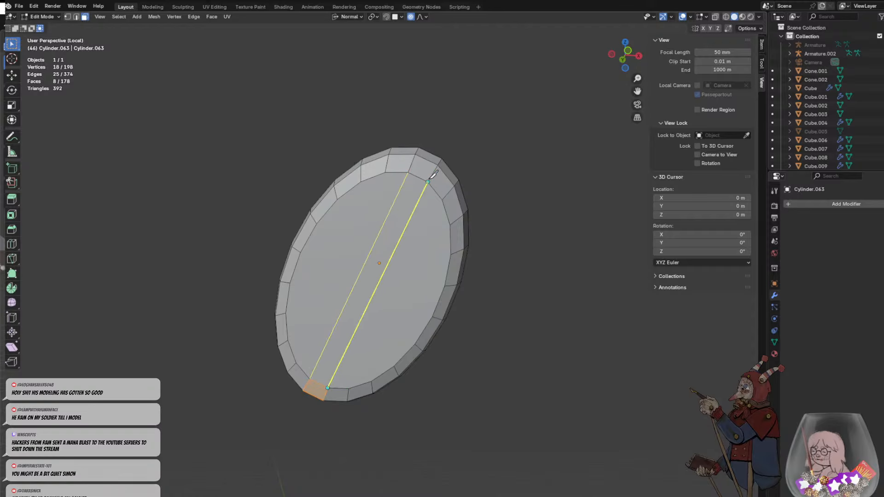
left_click(428, 182)
right_click(556, 228)
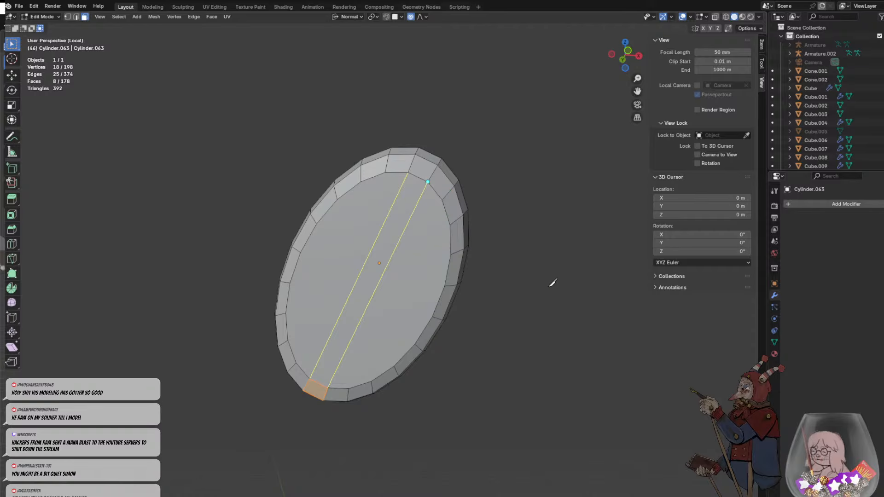
key("Return")
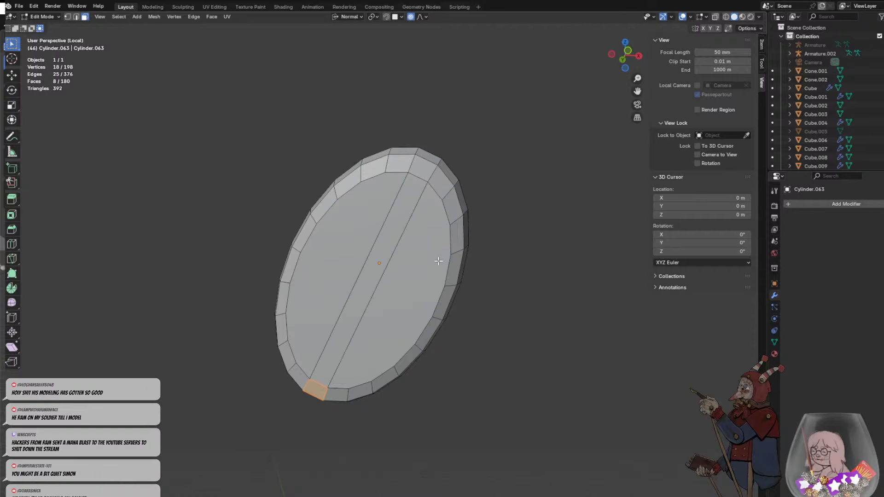
- Extend the selection across the base and up the opposite side, and extrude the strip along normals into a raised rim
left_click(321, 380, "alt")
middle_click_drag(365, 340, 510, 242)
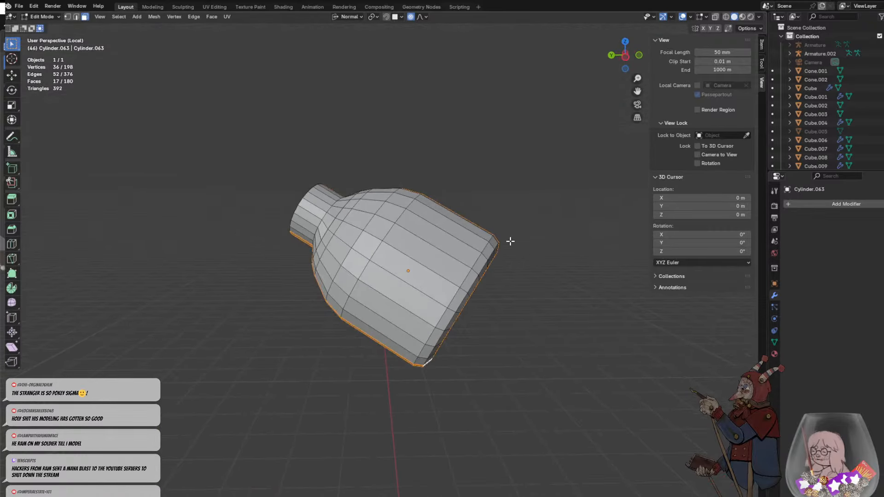
key("alt+e")
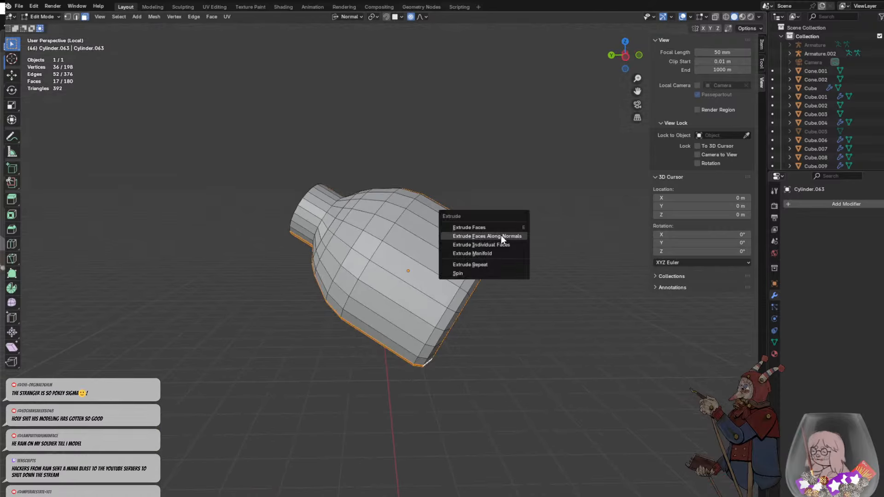
left_click(502, 236)
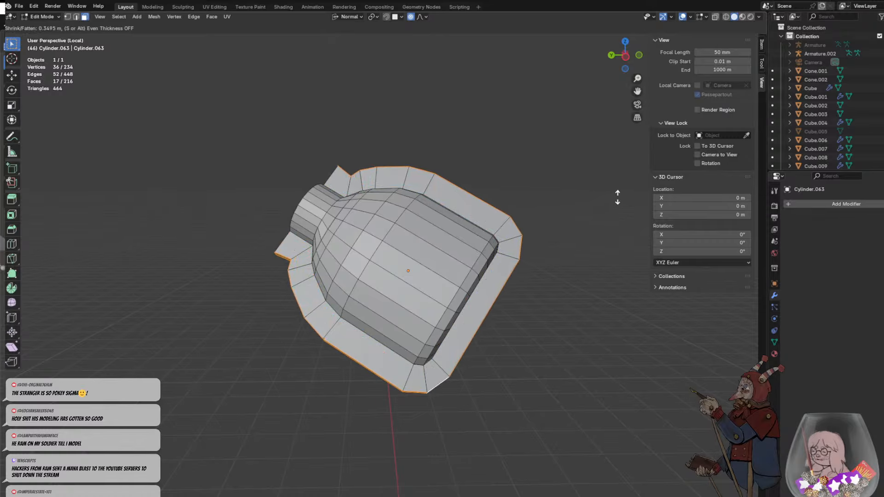
left_click(575, 214)
key("alt+a")
- Pull the rim's outer face at the lower shoulder about 0.07 m away from the bottle
middle_click_drag(596, 208, 465, 233)
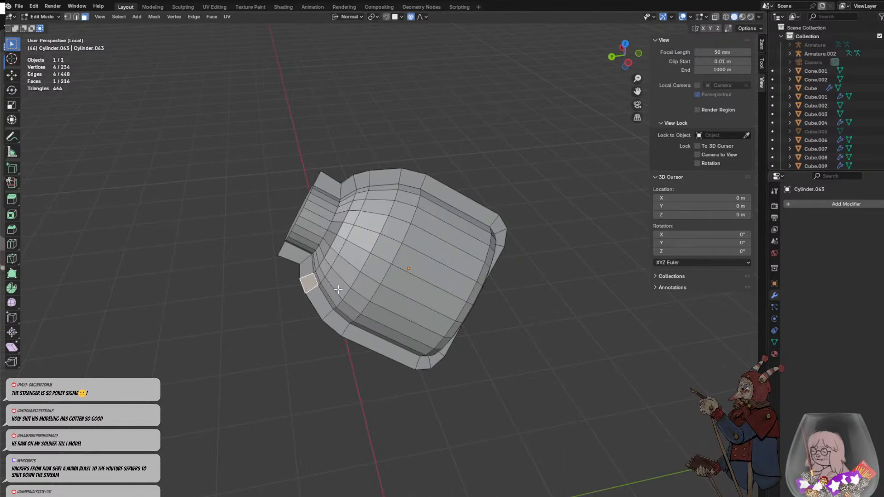
middle_click_drag(337, 289, 447, 266)
middle_click_drag(487, 287, 509, 296)
scroll(508, 296, "up", 3)
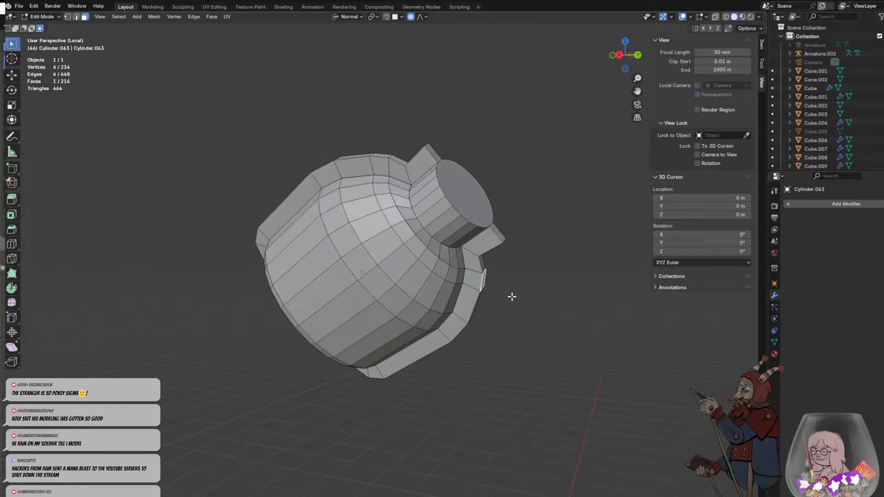
key("g")
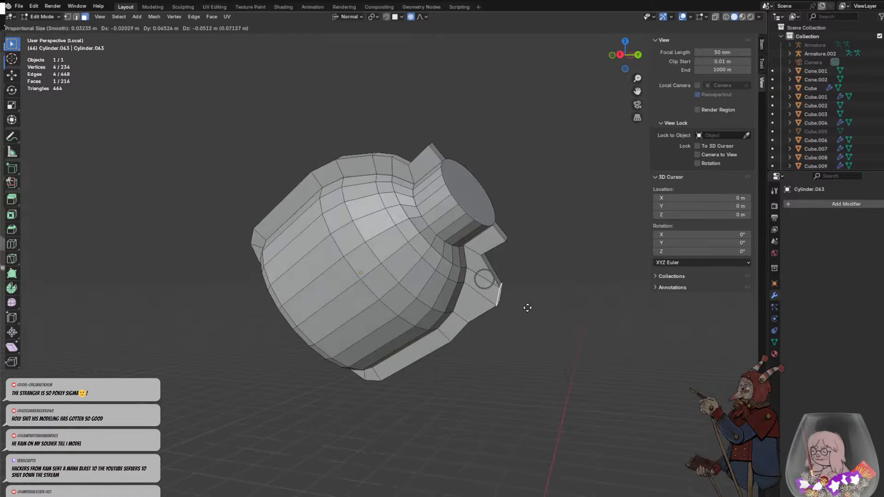
left_click(528, 307)
left_click(547, 309)
middle_click_drag(546, 309, 464, 295)
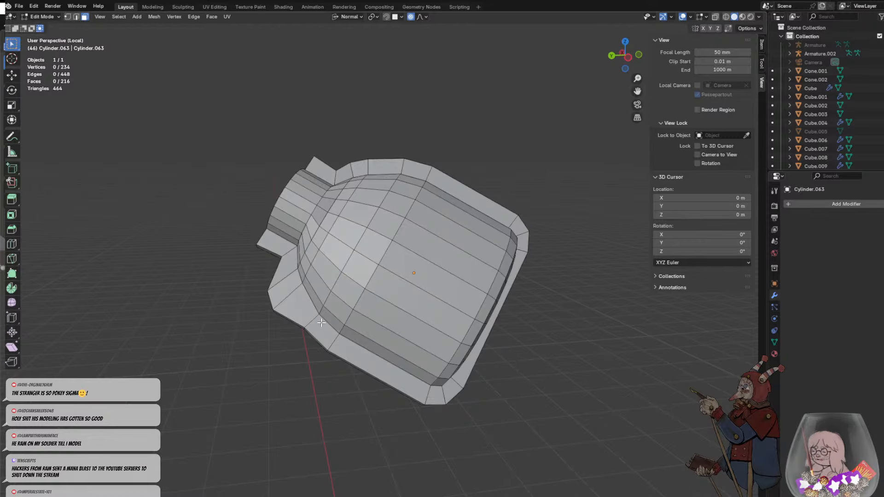
- Readjust the rim at the lower shoulder and pull the matching rim face on the opposite shoulder outward
middle_click_drag(321, 323, 492, 199)
left_click(317, 286)
key("g")
left_click(341, 296)
left_click(437, 215)
key("g")
left_click(483, 121)
left_click(519, 170)
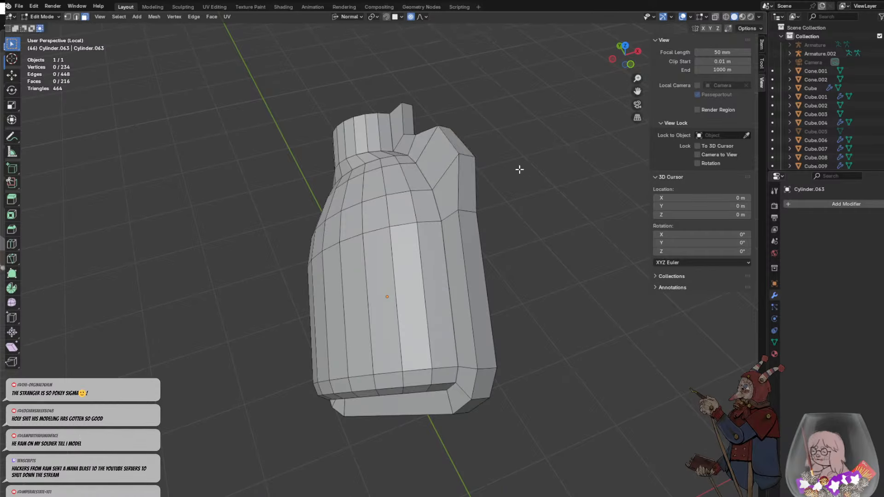
- Nudge the rim's outer face on the opposite shoulder slightly further outward
middle_click_drag(519, 169, 577, 139)
left_click(456, 141)
key("g")
left_click(453, 129)
left_click(519, 134)
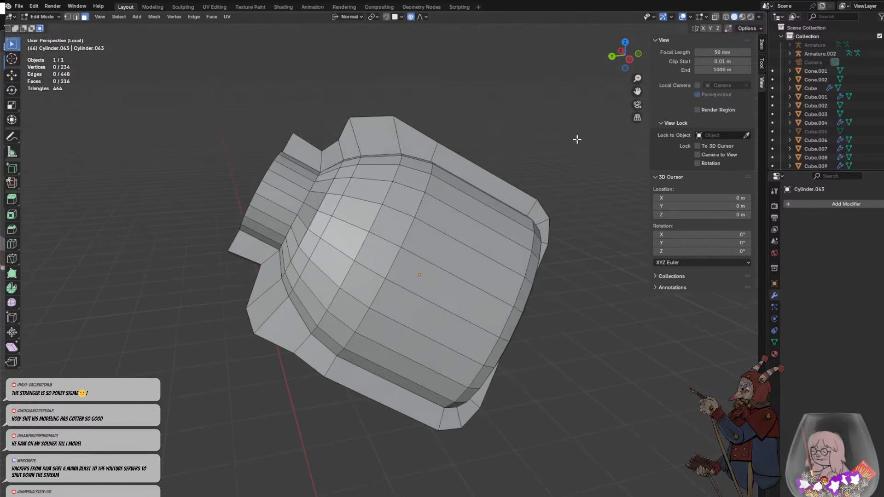
scroll(576, 140, "down", 2)
middle_click_drag(325, 245, 351, 227)
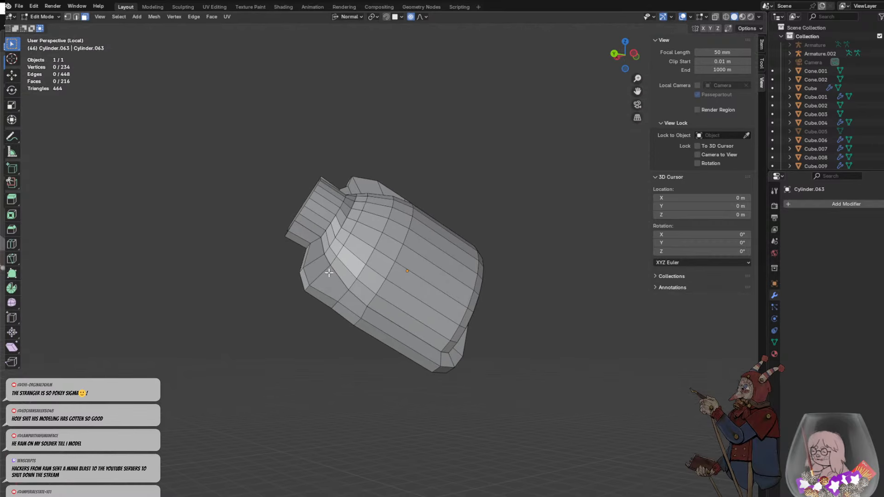
middle_click_drag(362, 297, 330, 332)
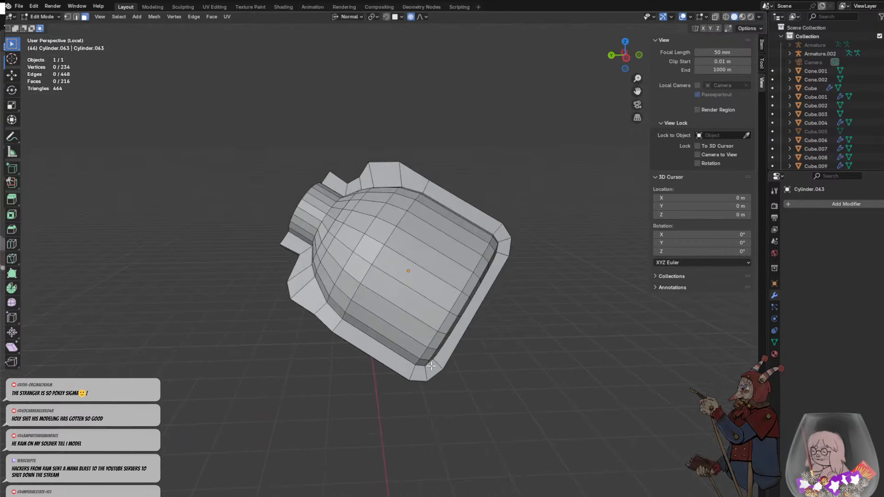
middle_click_drag(431, 366, 364, 365)
left_click(474, 276)
middle_click_drag(497, 281, 537, 268)
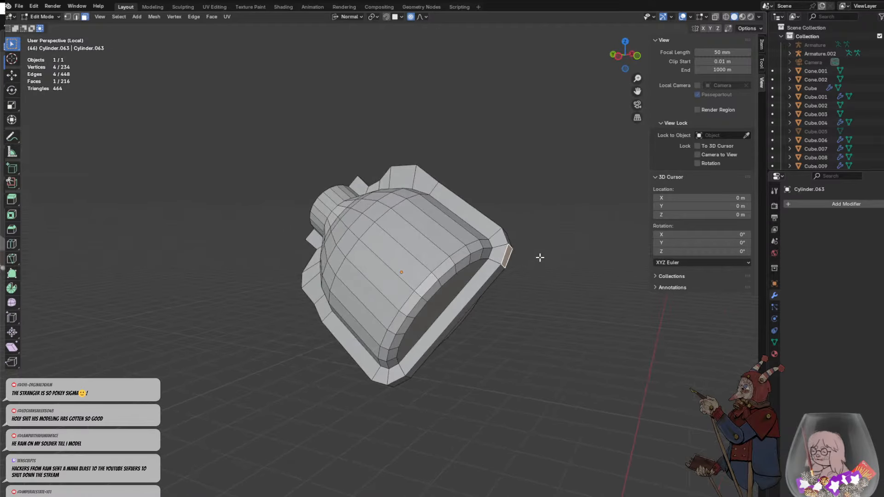
key("g")
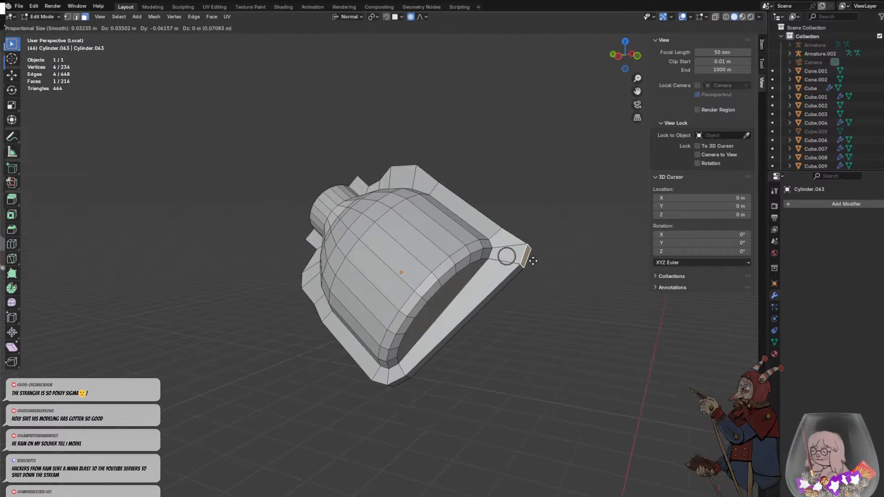
right_click(529, 260)
middle_click_drag(519, 284, 493, 252)
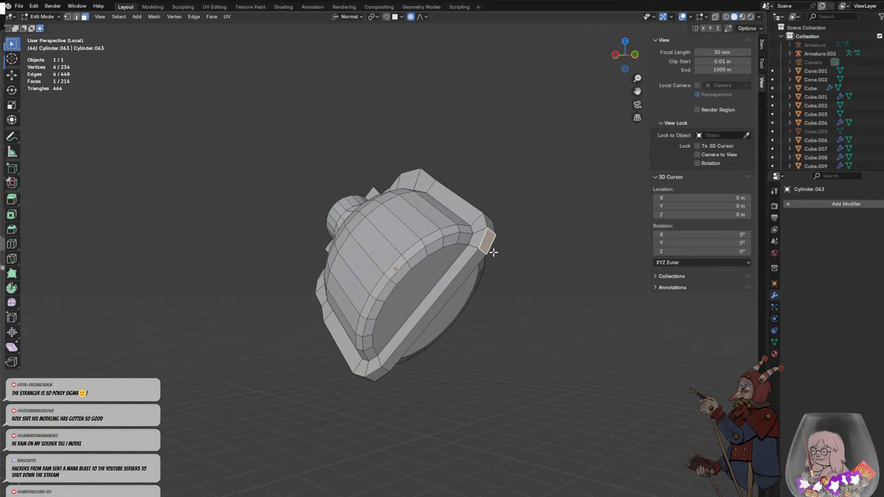
left_click(494, 227)
left_click(491, 225)
key("g")
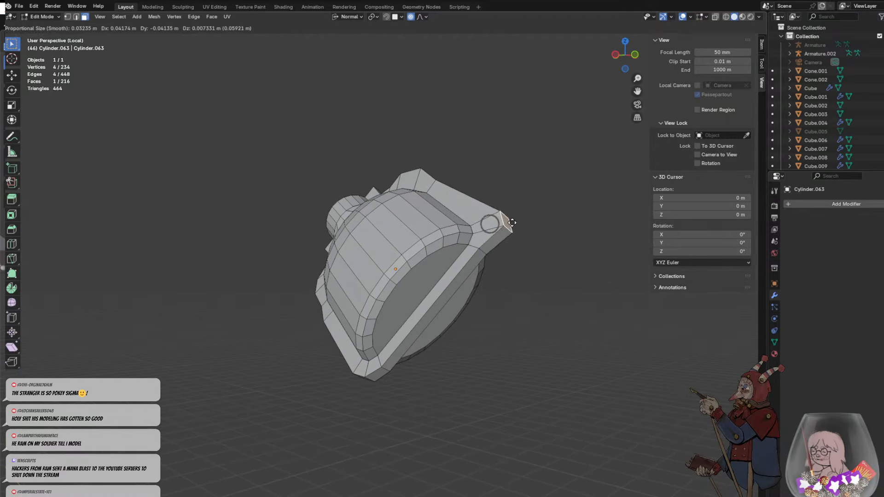
right_click(505, 228)
- Add one loop cut around the bottle's body and slide it close to the base
middle_click_drag(503, 230, 510, 275)
left_click(501, 249)
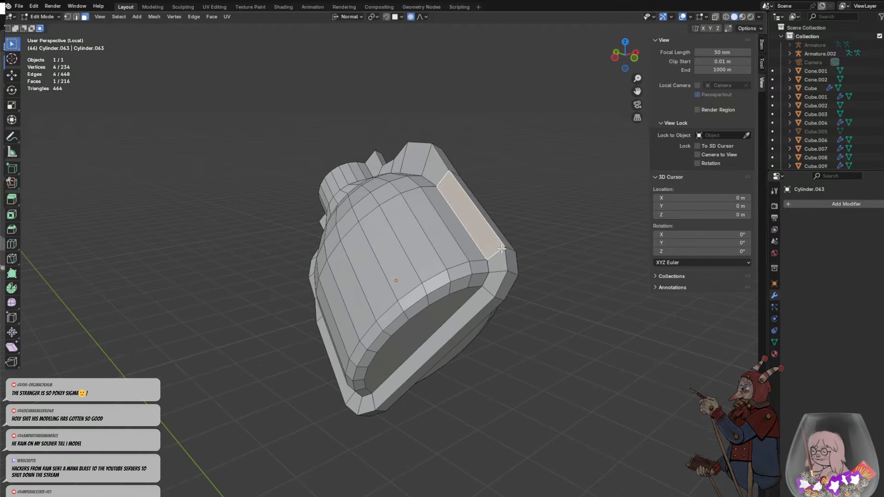
key("ctrl+r")
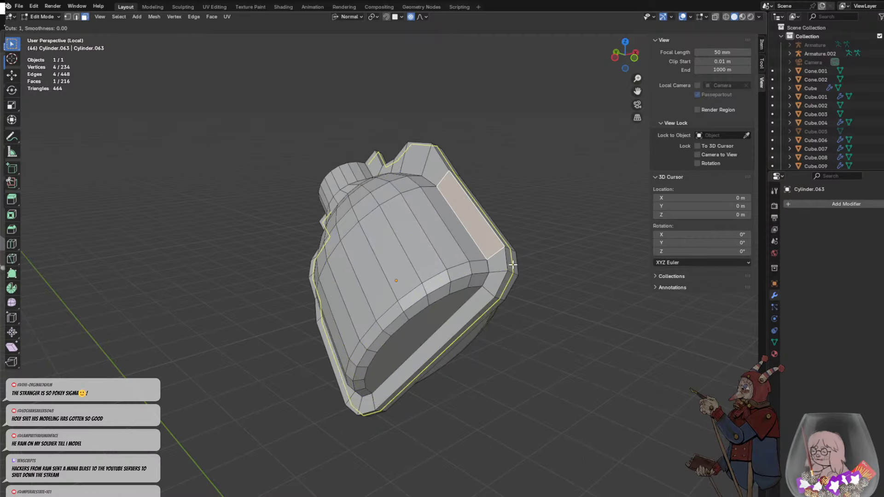
left_click(506, 236)
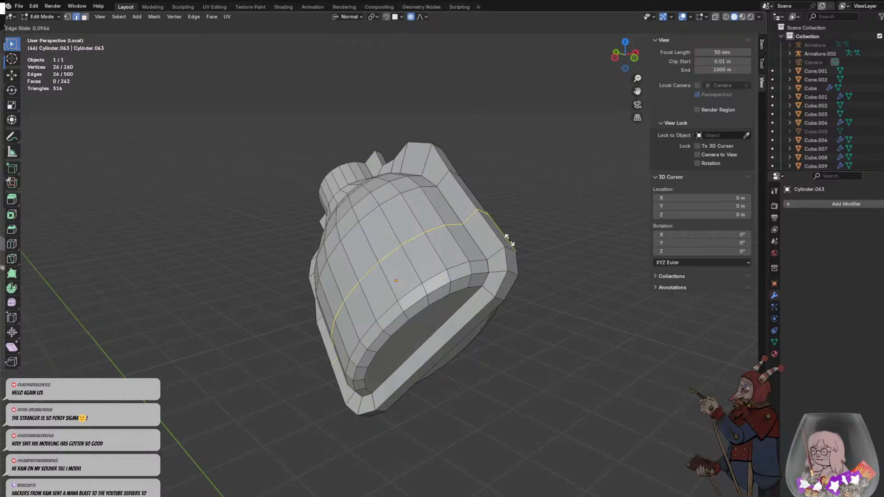
left_click(532, 265)
left_click(566, 272)
middle_click_drag(541, 329, 546, 324)
- Add one loop cut across the rim's straight base section and slide it close to the lower corner
key("ctrl+r")
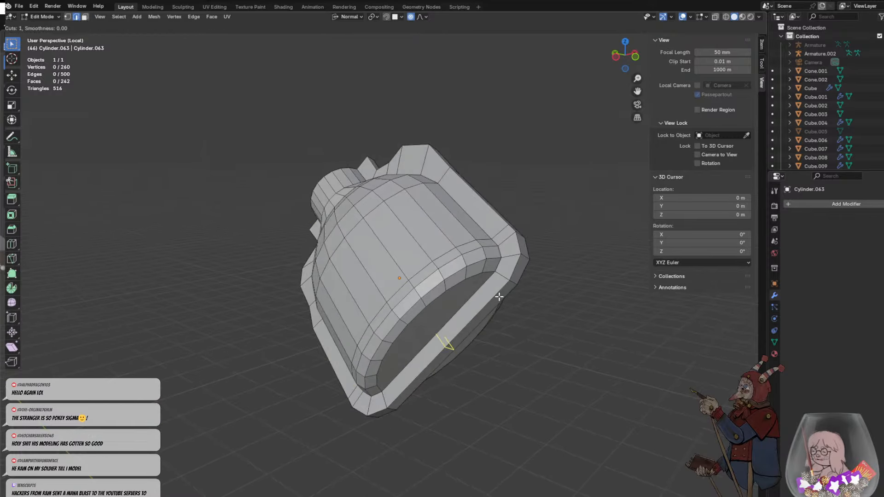
left_click(496, 302)
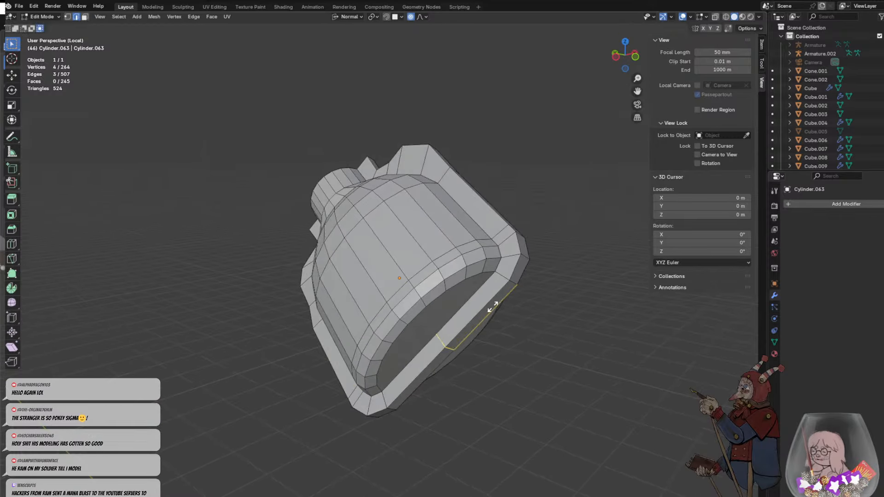
left_click(542, 259)
- Select the rim's outer face at the base corner and pull it outward, away from the bottle
left_click(517, 267)
key("Tab")
left_click(82, 17)
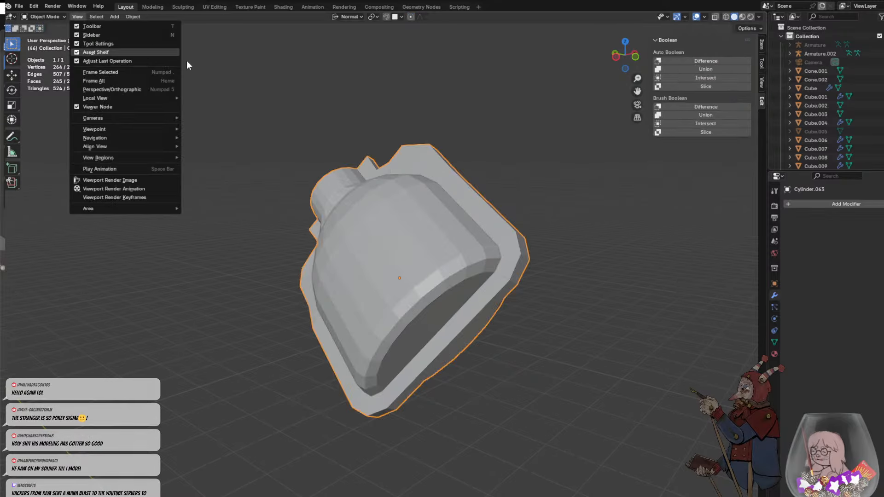
key("Tab")
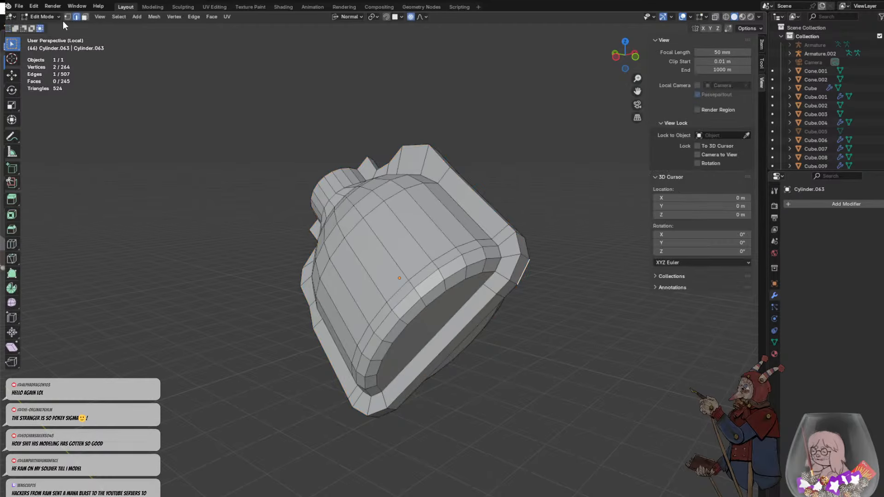
left_click(85, 17)
left_click(521, 261)
key("g")
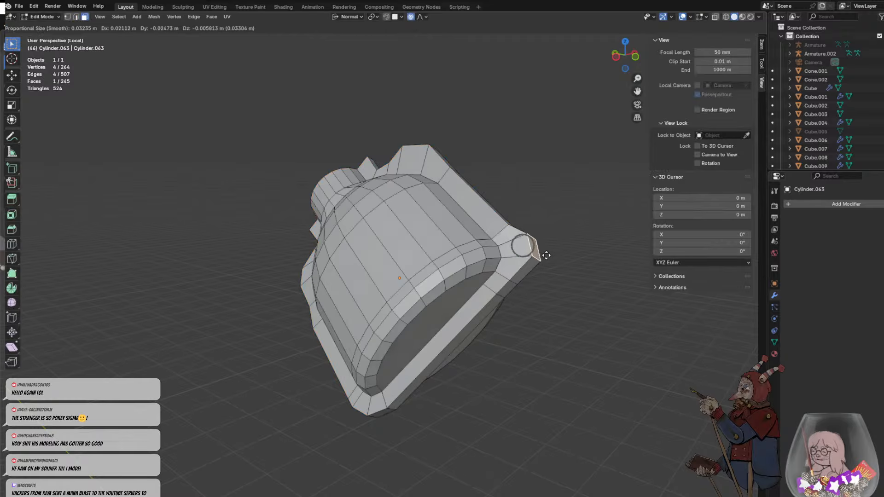
scroll(553, 263, "down", 3)
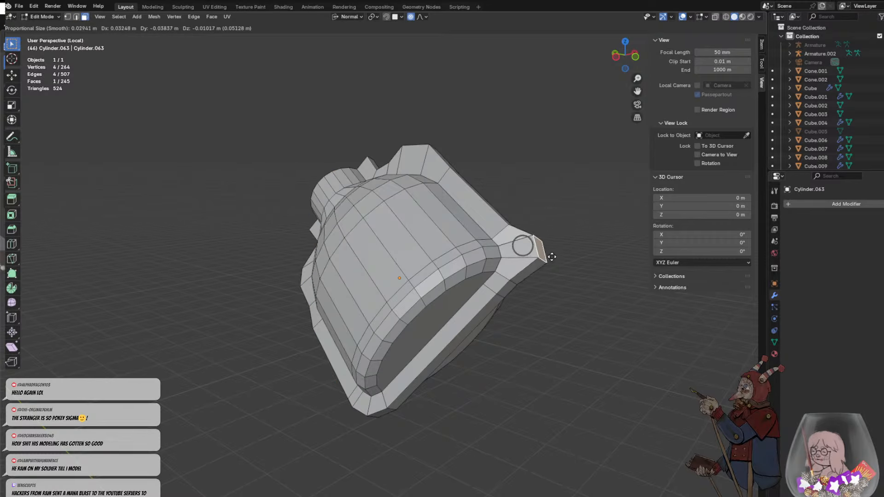
scroll(551, 263, "up", 2)
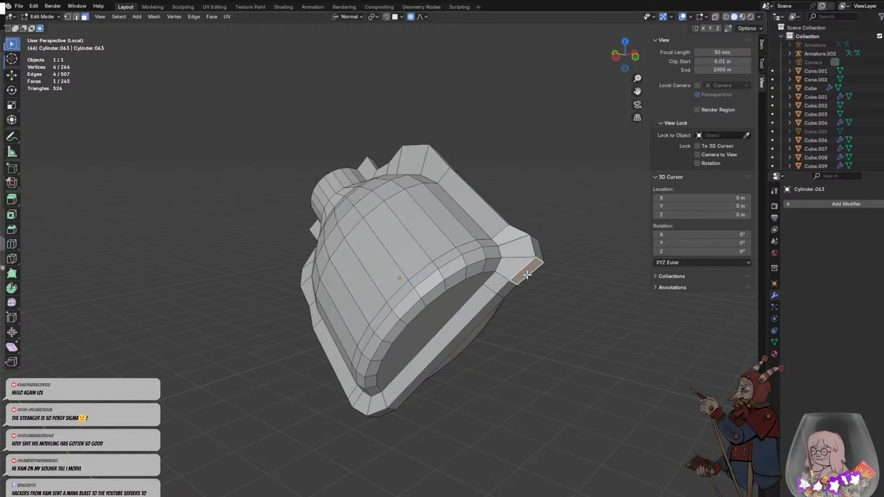
- Shift the rim's outer face at the base corner by about 0.02 m and rotate it slightly to follow the rim
left_click(537, 280)
left_click(580, 281)
middle_click_drag(580, 281, 529, 290)
left_click(420, 310)
key("g")
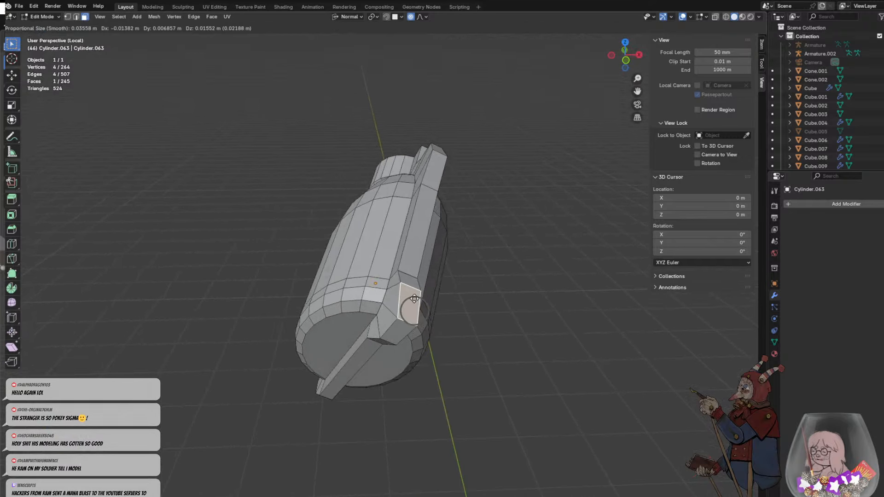
left_click(413, 300)
key("r")
key("r")
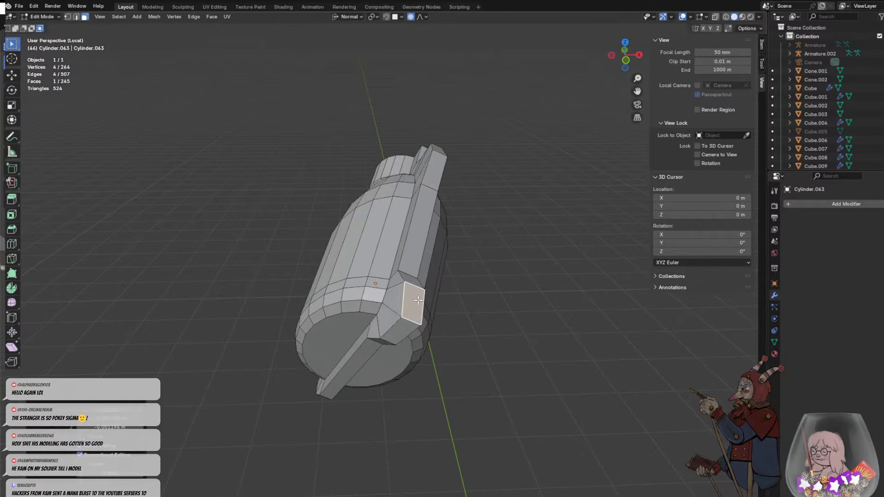
left_click(433, 331)
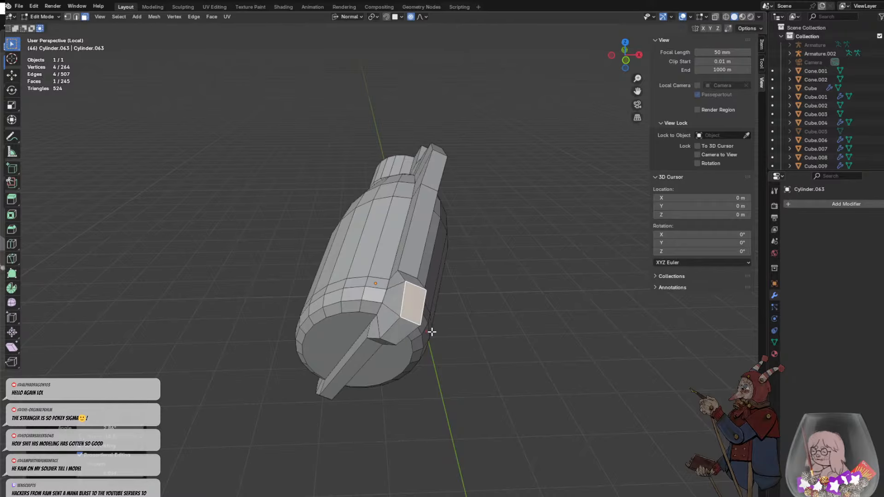
- Adjust the position of the neighbouring rim face on the underside of the base corner
left_click(393, 332)
key("g")
left_click(393, 331)
left_click(463, 295)
middle_click_drag(463, 295, 567, 282)
scroll(484, 276, "down", 3)
middle_click_drag(484, 276, 537, 284)
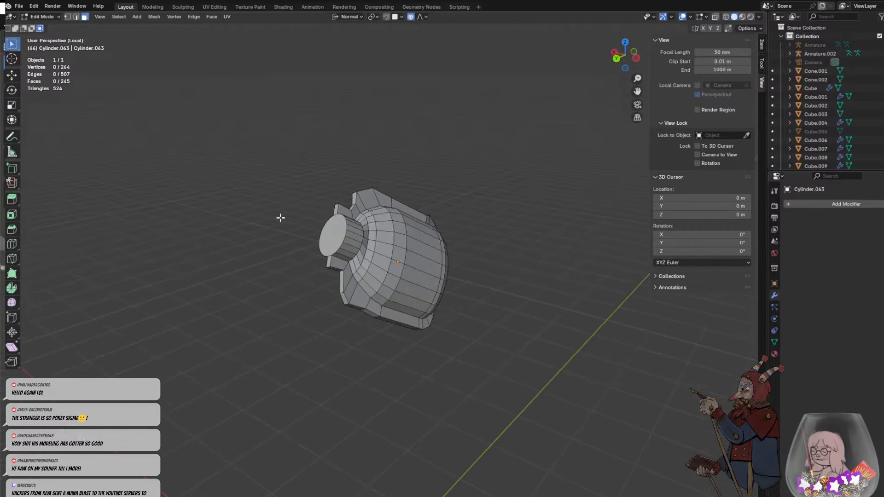
scroll(361, 233, "up", 2)
middle_click_drag(368, 231, 462, 252)
- Leave local view and examine how the bottle sits beside the pouches on the soldier's hip
key("Tab")
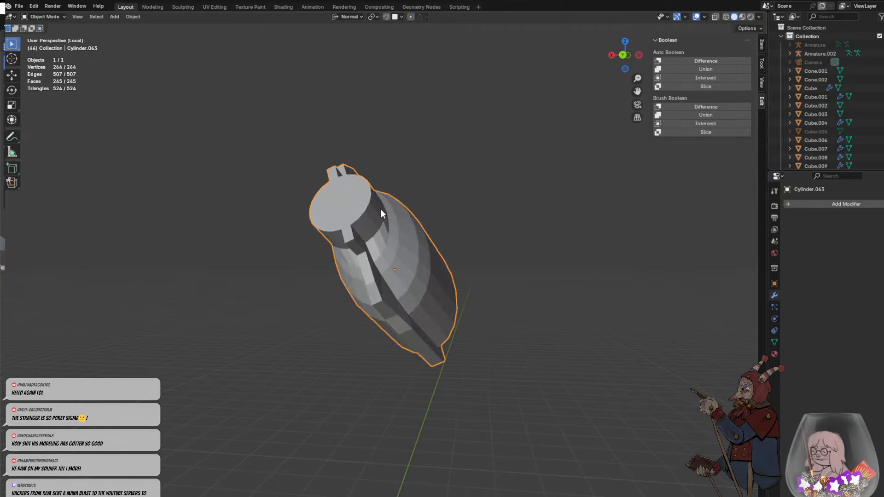
key("Tab")
key("Tab")
key("KP_Divide")
middle_click_drag(357, 314, 435, 374)
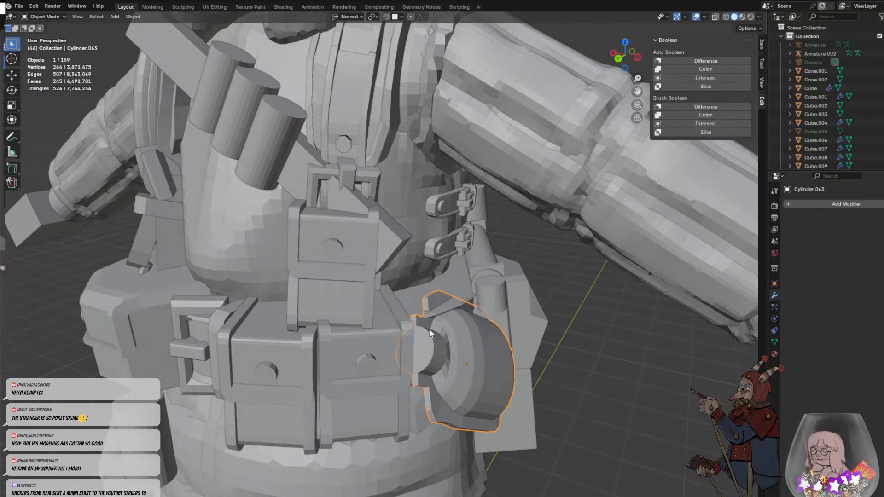
middle_click_drag(429, 329, 432, 334)
key("shift+a")
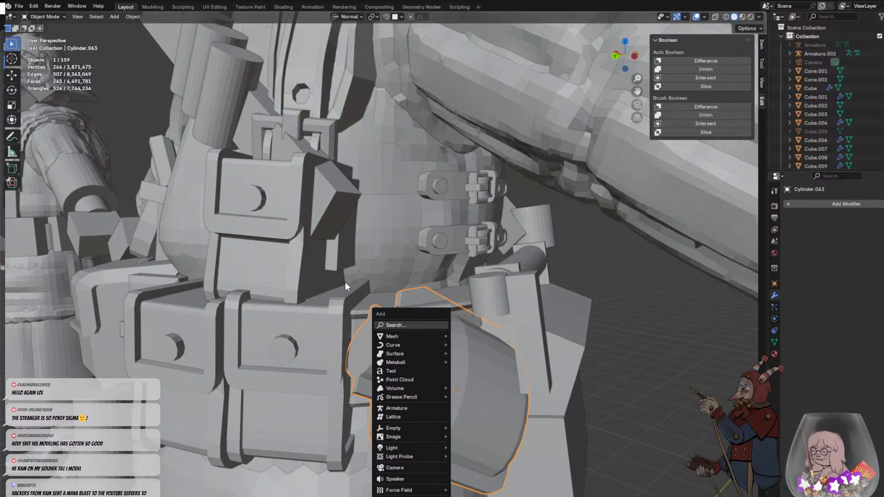
key("Escape")
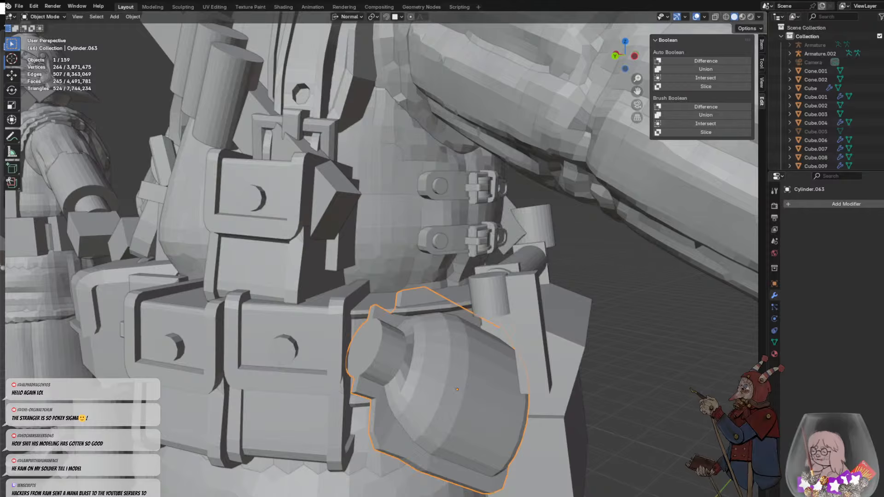
middle_click_drag(389, 369, 385, 350)
- Inset the end face of the bottle's neck by about 0.08 m
key("Tab")
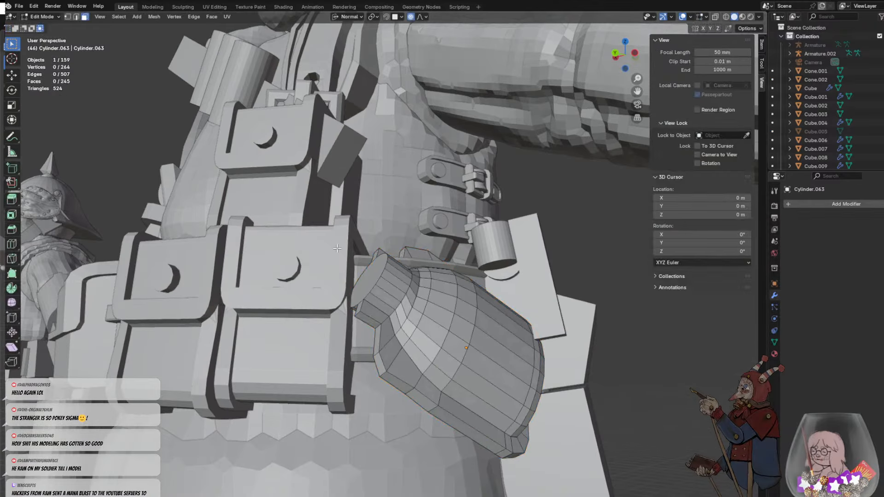
middle_click_drag(407, 288, 410, 329)
left_click(392, 362)
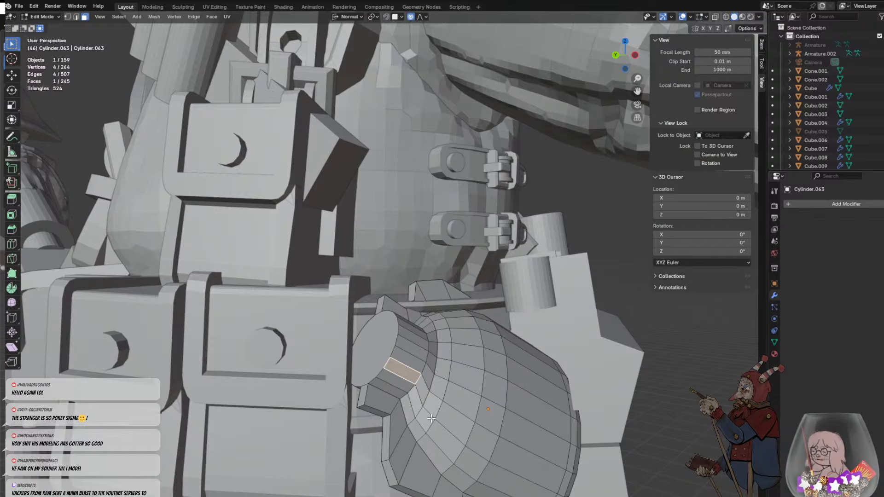
left_click(377, 353)
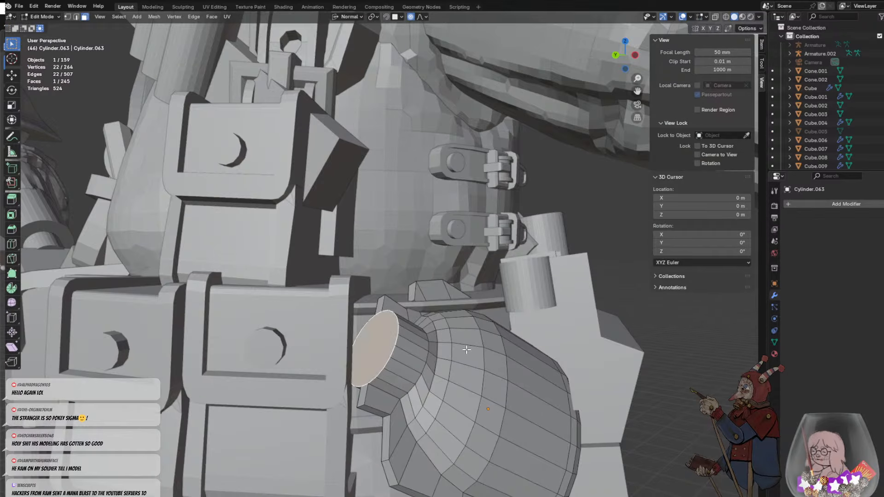
key("i")
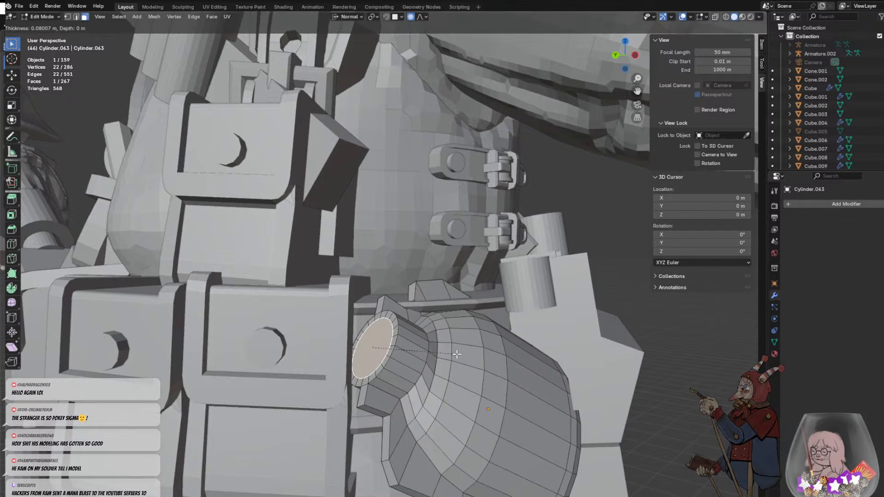
left_click(456, 354)
- Extrude the neck's inset face about 0.15 m outward as a stopper and isolate the bottle in local view
middle_click_drag(489, 356, 455, 361)
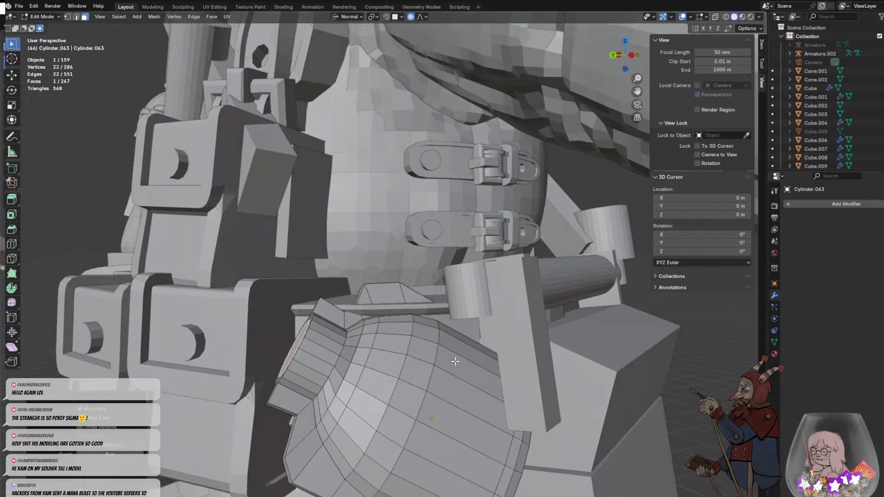
key("e")
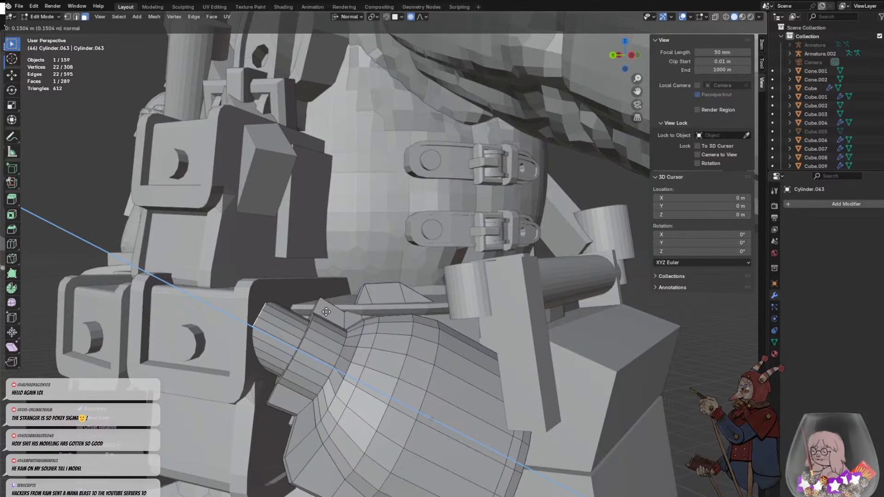
left_click(321, 312)
middle_click_drag(331, 338, 318, 235)
key("KP_Divide")
- Try a two-segment bevel of about 0.13 m on the stopper's end face, and undo it
key("ctrl+b")
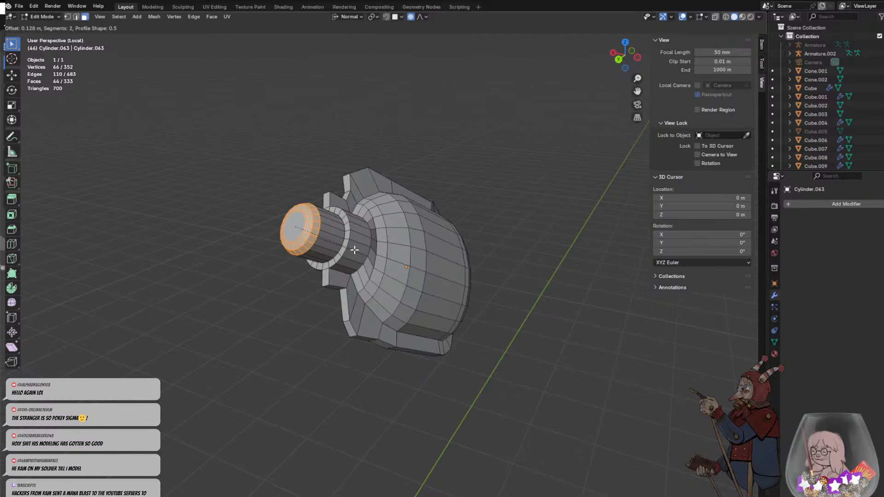
left_click(353, 249)
key("alt+a")
middle_click_drag(353, 249, 379, 241)
scroll(295, 209, "up", 2)
key("ctrl+z")
key("ctrl+z")
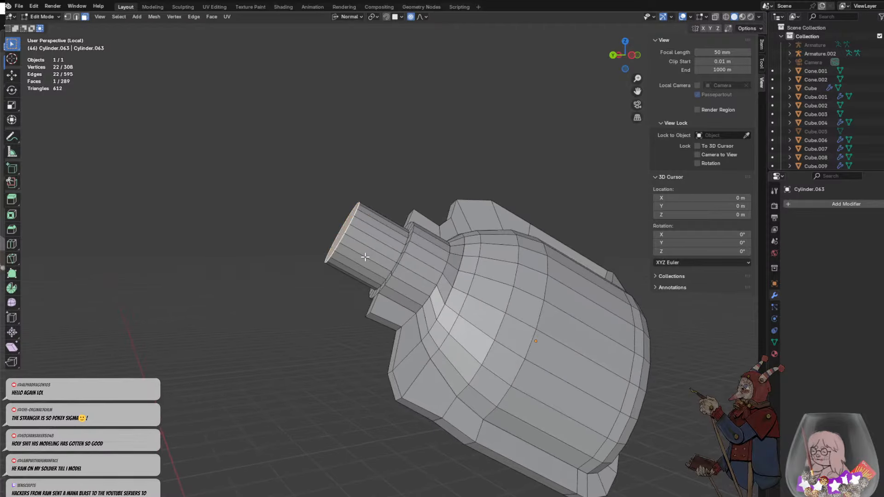
- Try a loop cut around the straight stopper, slid toward the neck, and undo it
key("ctrl+r")
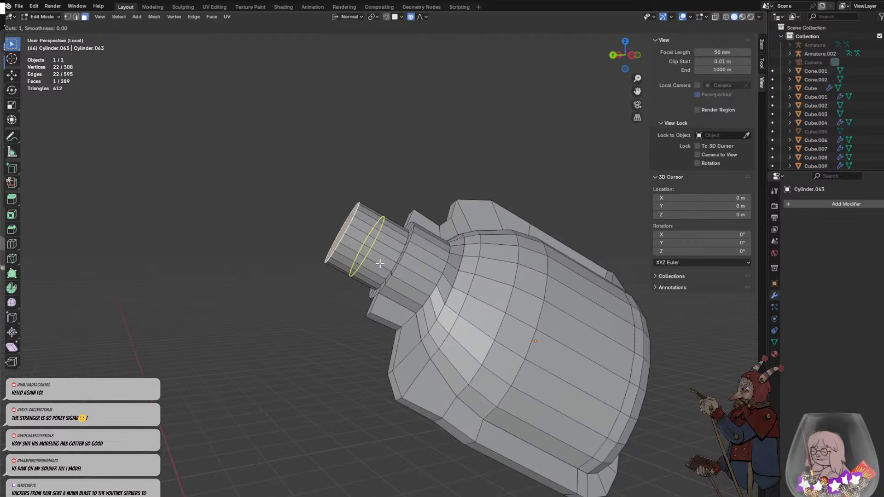
left_click(380, 263)
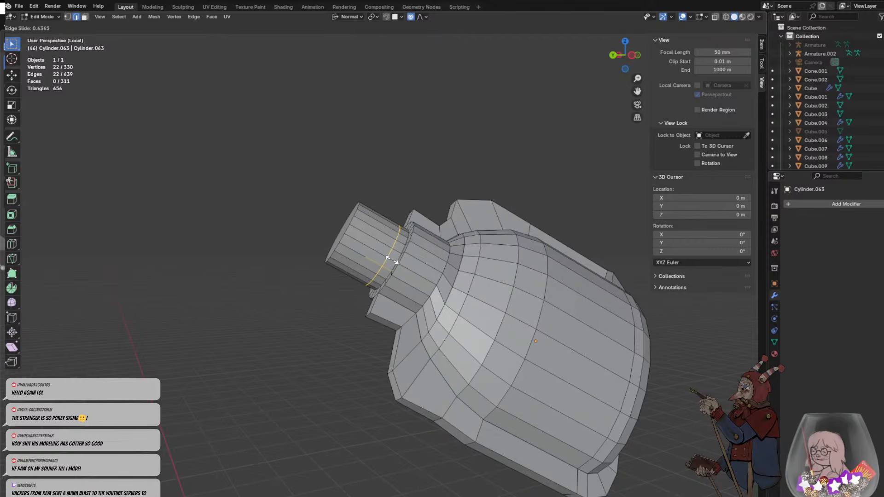
left_click(391, 260)
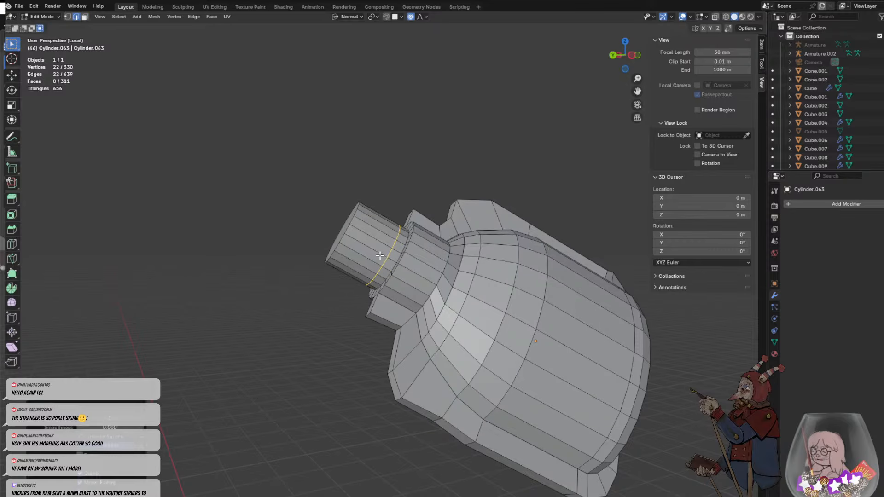
key("ctrl+z")
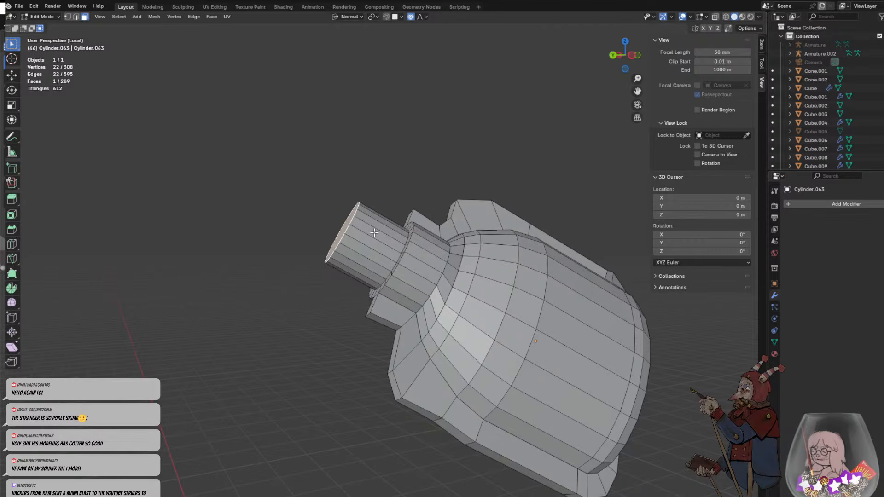
- Scale up the stopper's end face in two passes so that the stopper flares outward from the neck
mouse_move(374, 233)
middle_mouse_down()
mouse_move(382, 239)
mouse_move(391, 230)
middle_mouse_up()
key("s")
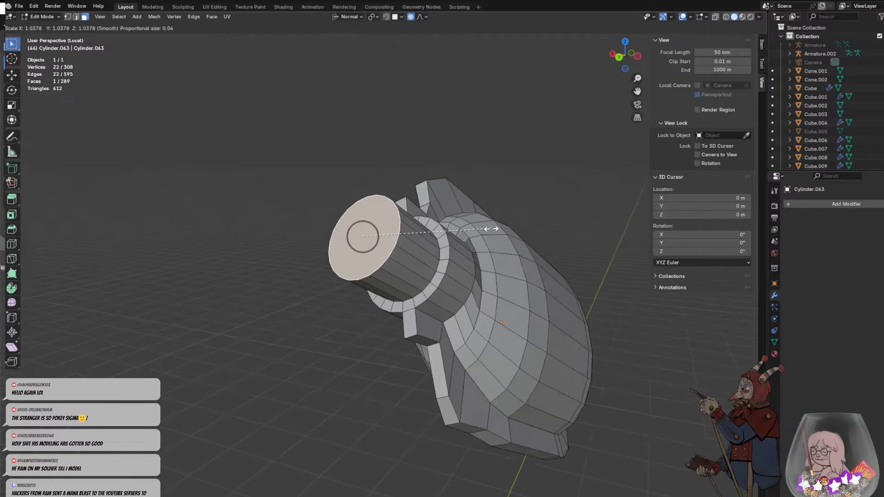
left_click(505, 227)
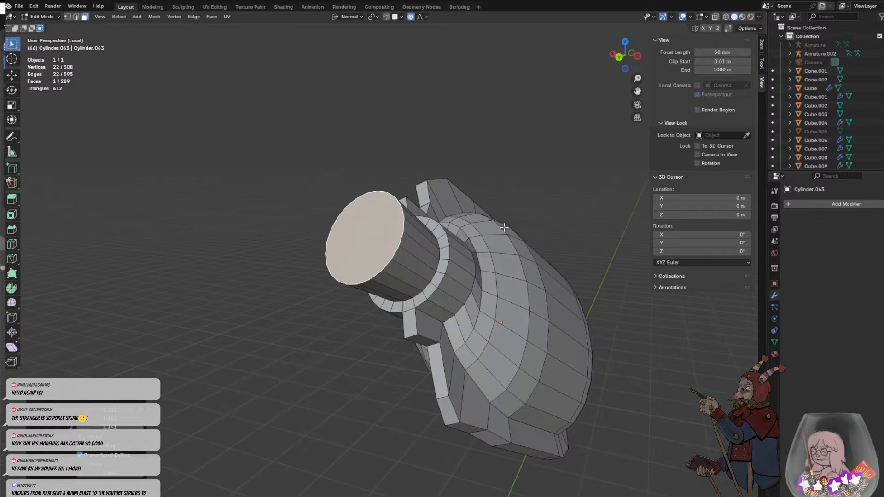
middle_click_drag(523, 238, 382, 230)
key("s")
left_click(461, 204)
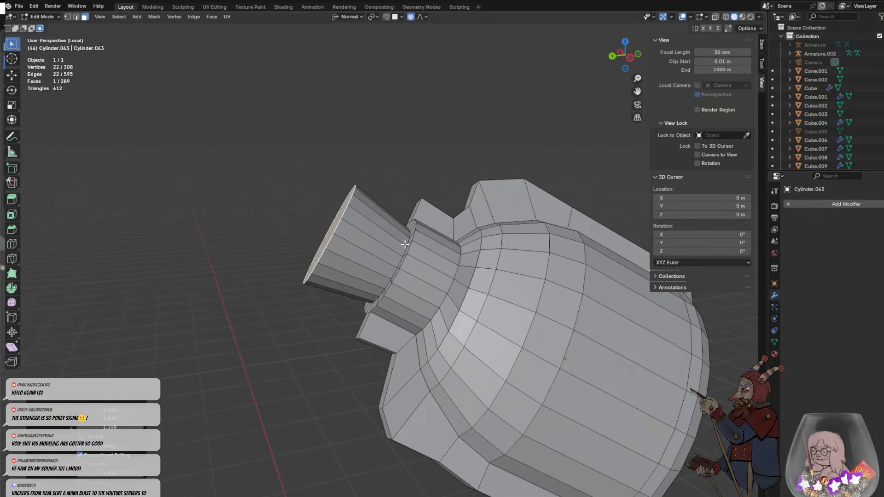
- Add two loop cuts around the flared stopper, one slid close to the neck and the other near the stopper's middle
key("ctrl+r")
left_click(396, 242)
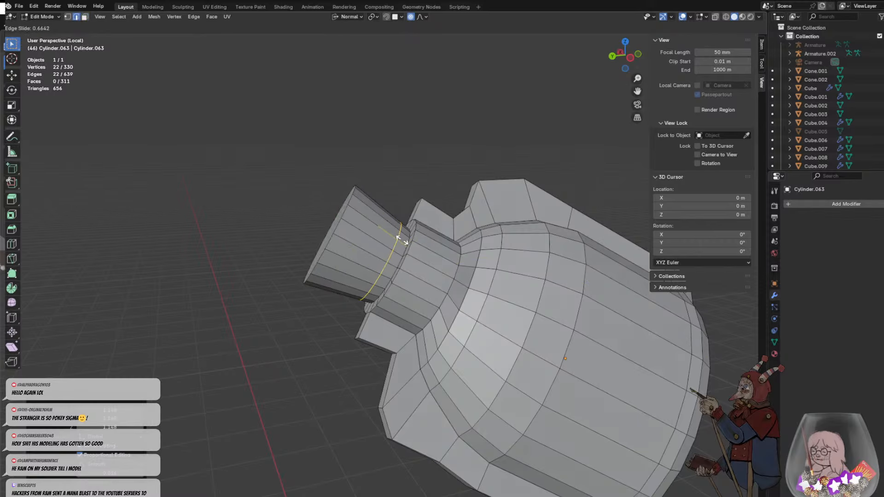
left_click(396, 241)
key("ctrl+r")
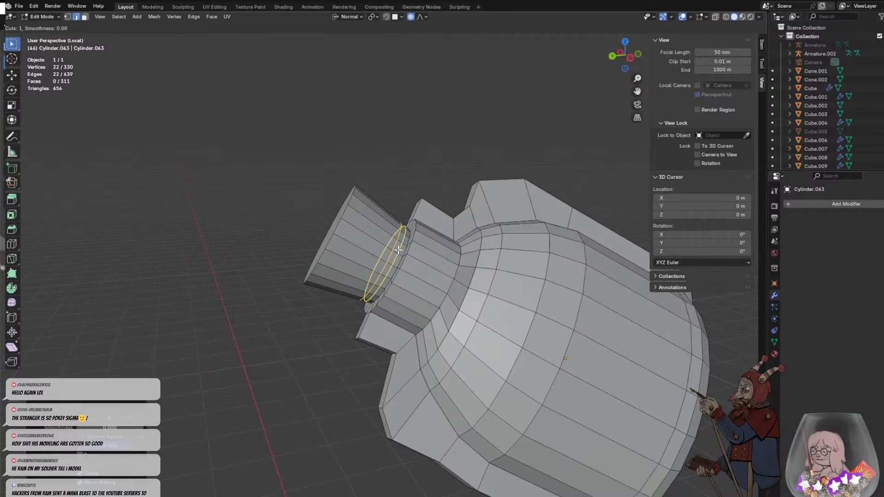
left_click(386, 245)
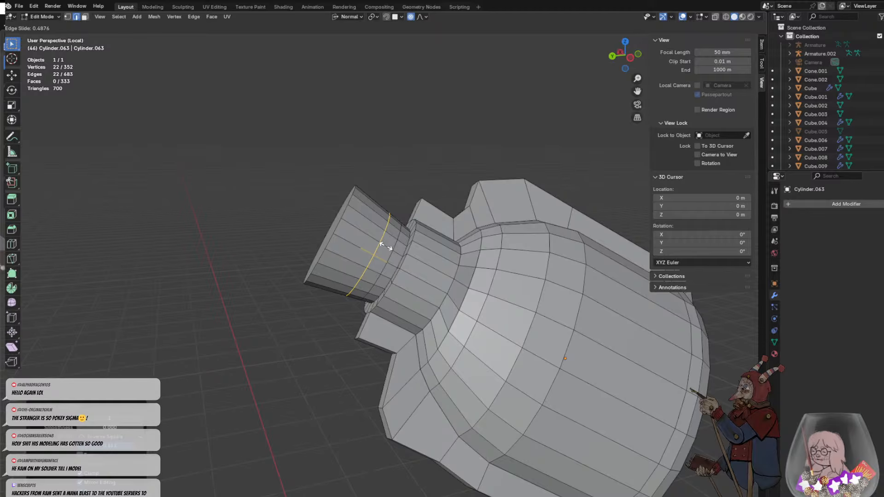
left_click(383, 244)
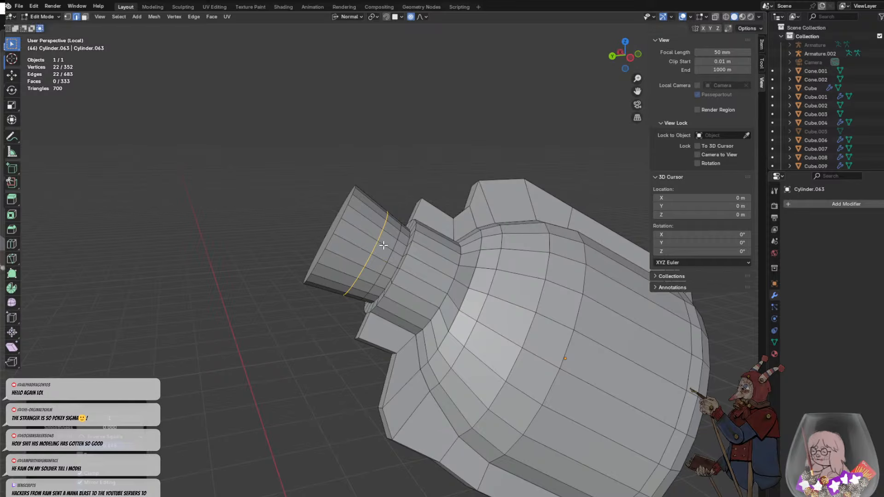
- Add two more closely spaced loop cuts around the flared stopper, between its middle and the neck
key("ctrl+r")
left_click(373, 270)
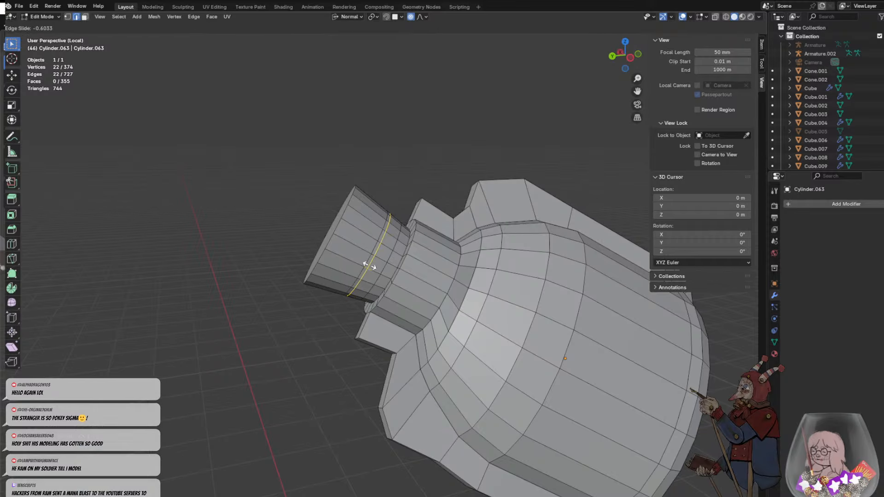
left_click(370, 266)
key("ctrl+r")
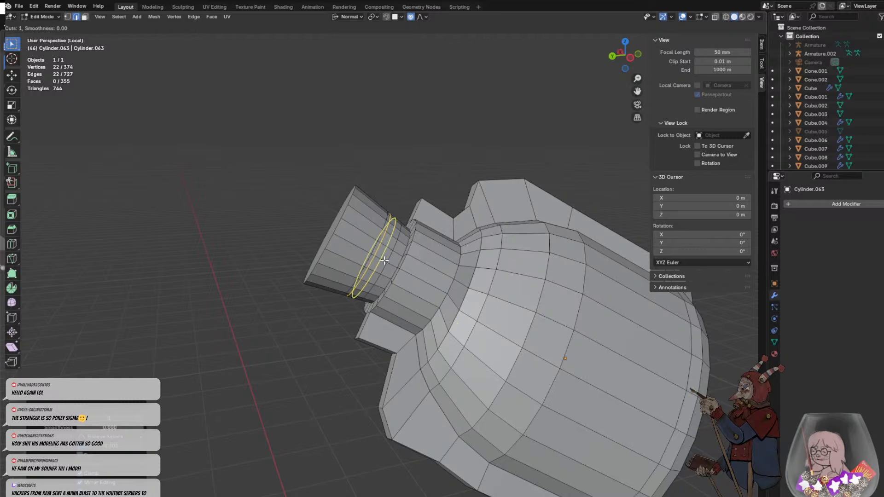
left_click(385, 261)
left_click(389, 261)
left_click(382, 253)
middle_click_drag(400, 266, 396, 238)
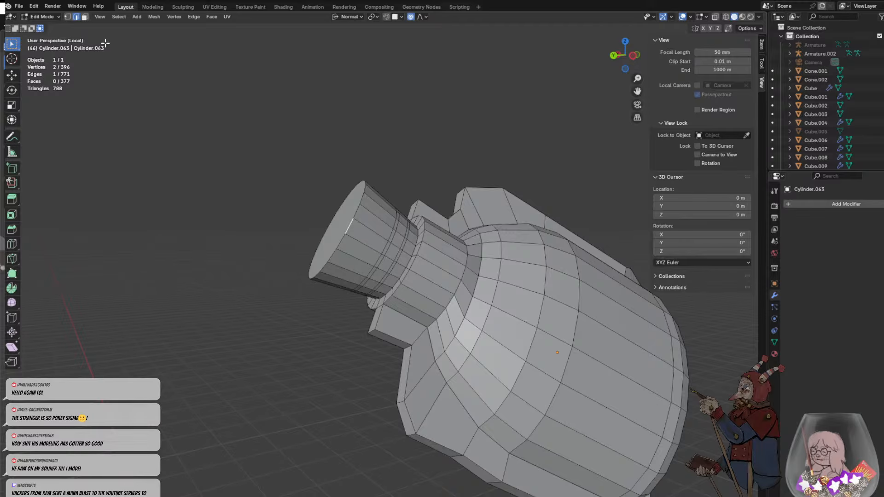
- Select the narrow ring of faces between the new loop cuts on the stopper
left_click(85, 16)
left_click(394, 253)
left_click(396, 242, "alt")
middle_click_drag(397, 241, 467, 211)
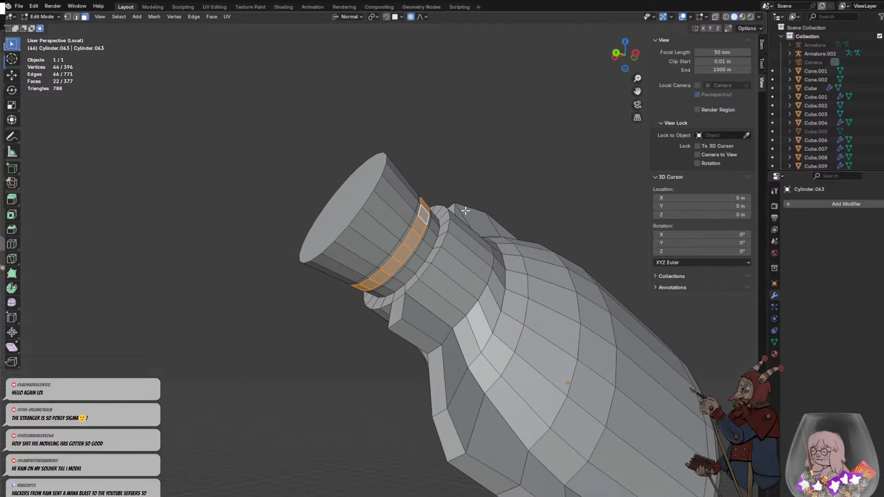
key("e")
right_click(469, 209)
key("ctrl+z")
- Extrude the selected face ring outward along its normals to form a raised collar around the stopper, and deselect it
key("alt+e")
left_click(465, 217)
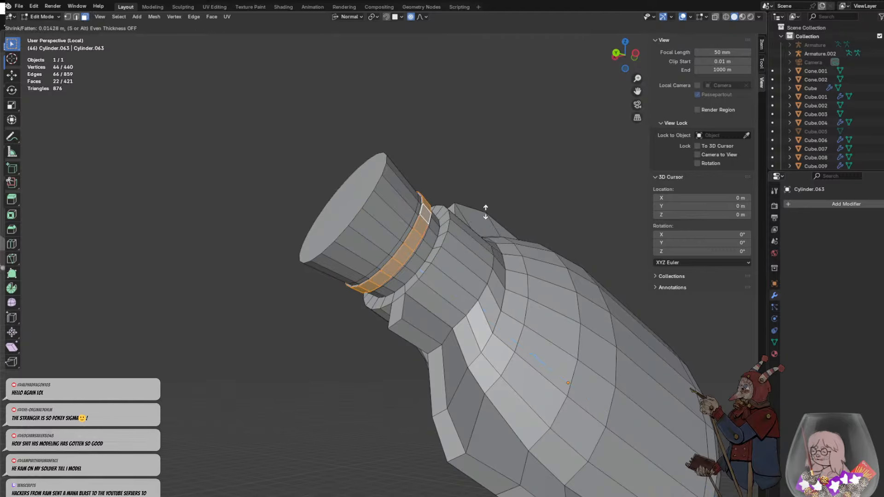
left_click(573, 198)
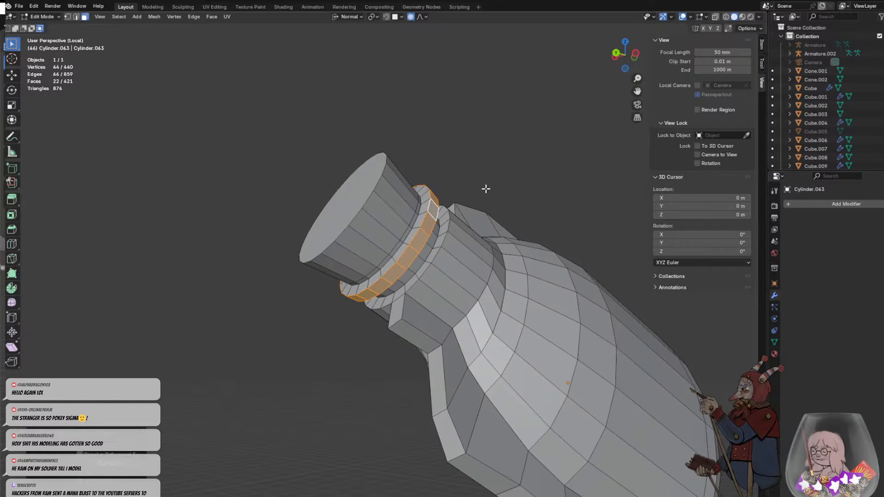
left_click(483, 191)
- Bevel the collar's outer edge loop on the neck side by about 0.039 m with one segment
middle_click_drag(471, 201, 450, 207)
left_click(395, 246)
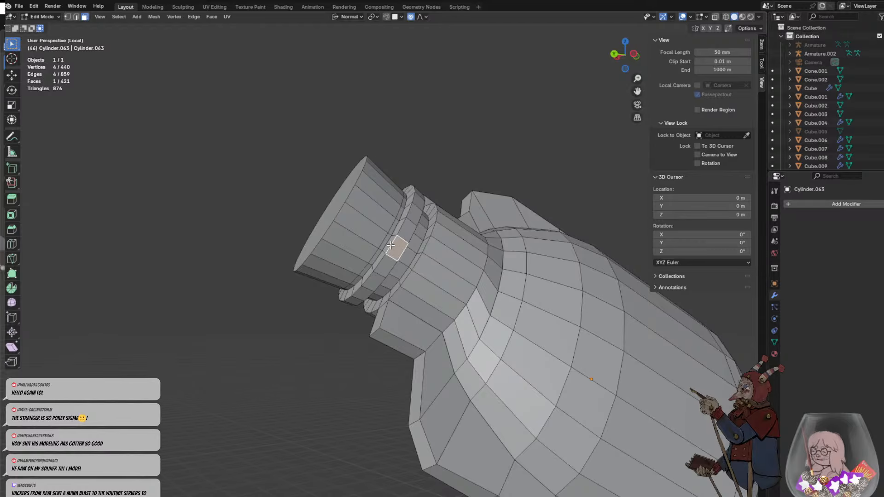
left_click(388, 243)
left_click(76, 17)
left_click(393, 244)
left_click(403, 246, "alt")
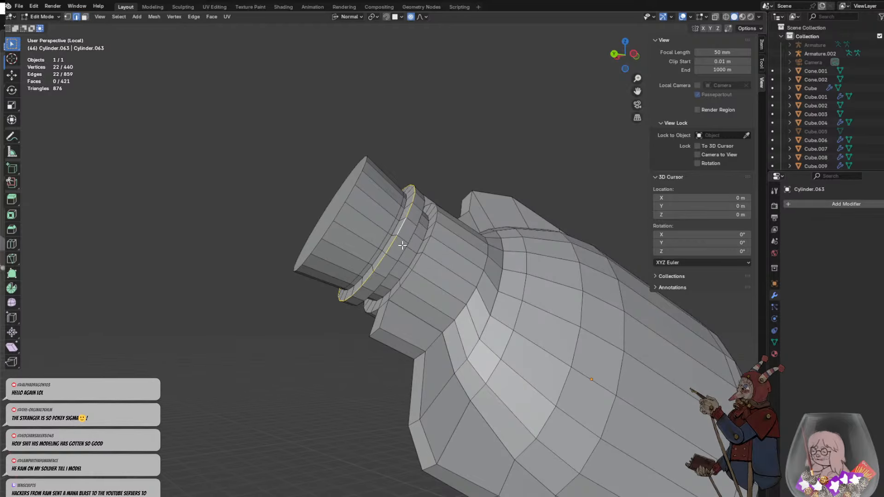
left_click(405, 243, "alt")
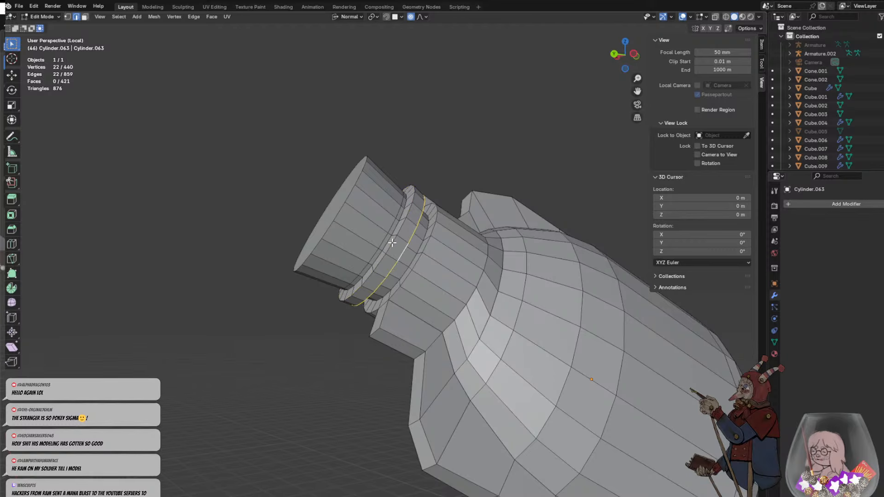
left_click(392, 243, "ctrl+alt")
left_click(391, 244)
left_click(404, 252, "alt")
middle_click_drag(406, 239, 429, 267)
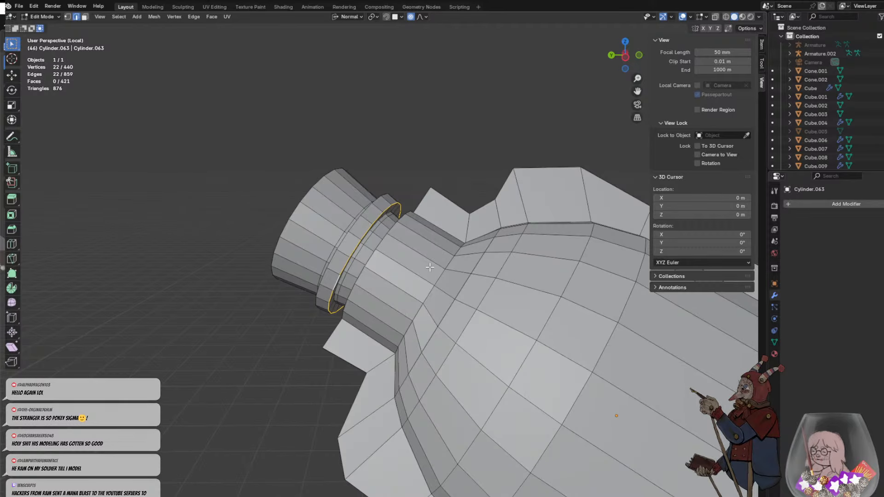
key("ctrl+b")
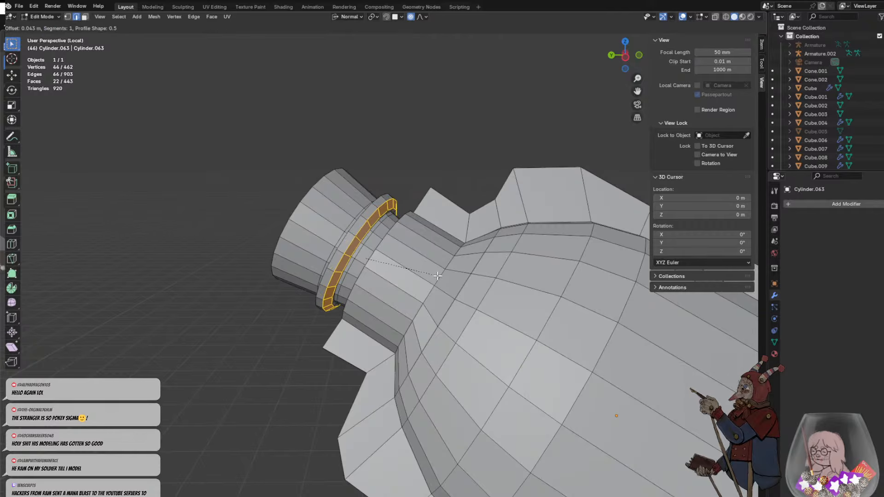
left_click(437, 275)
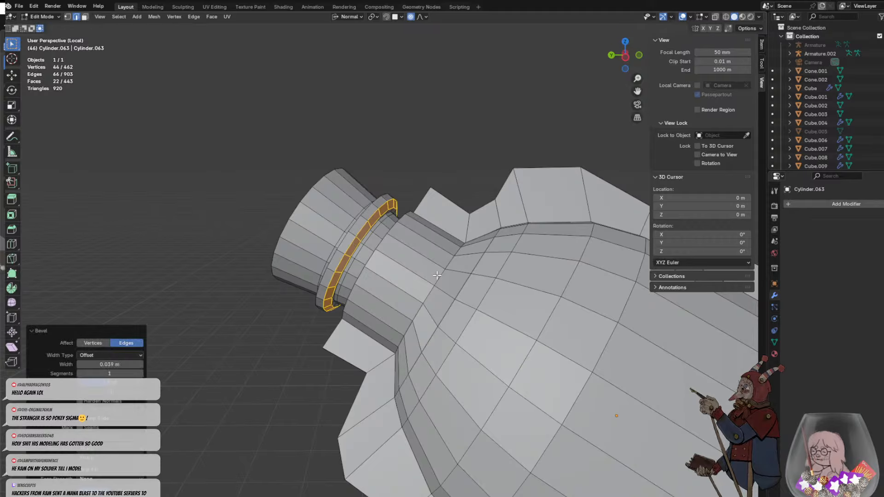
left_click(305, 304)
- Bevel the collar's other outer edge loop, facing the stopper's end, by about 0.033 m with one segment
middle_click_drag(304, 304, 386, 291)
left_click(386, 272, "alt")
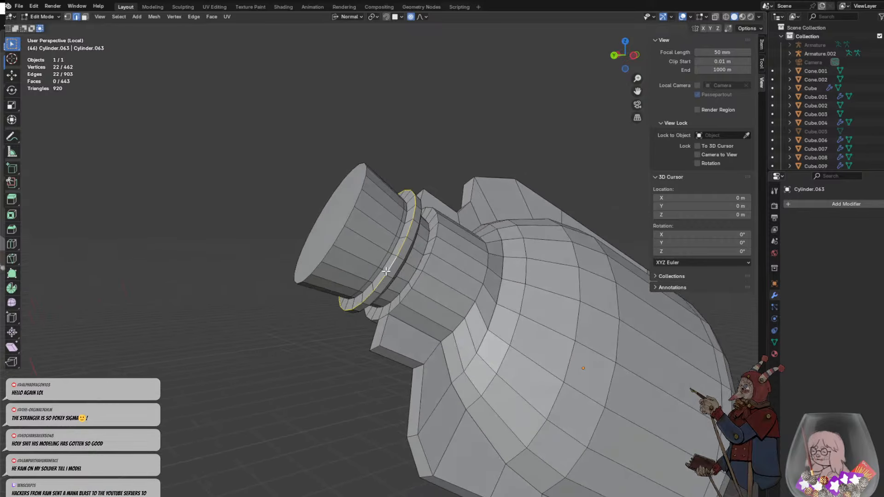
key("ctrl+b")
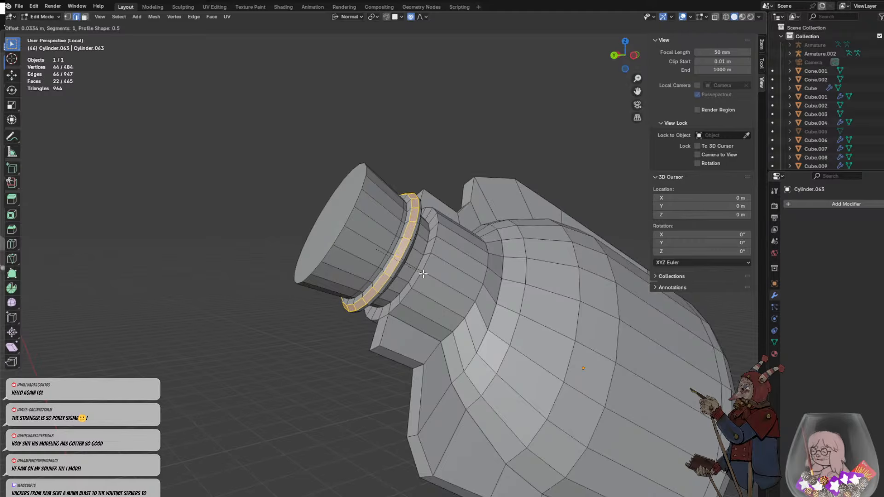
left_click(424, 275)
left_click(425, 153)
left_click(426, 229)
middle_click_drag(427, 229, 505, 181)
- Bevel the rim of the stopper's end face by about 0.14 m with two segments
left_click(484, 242)
middle_click_drag(484, 241, 403, 281)
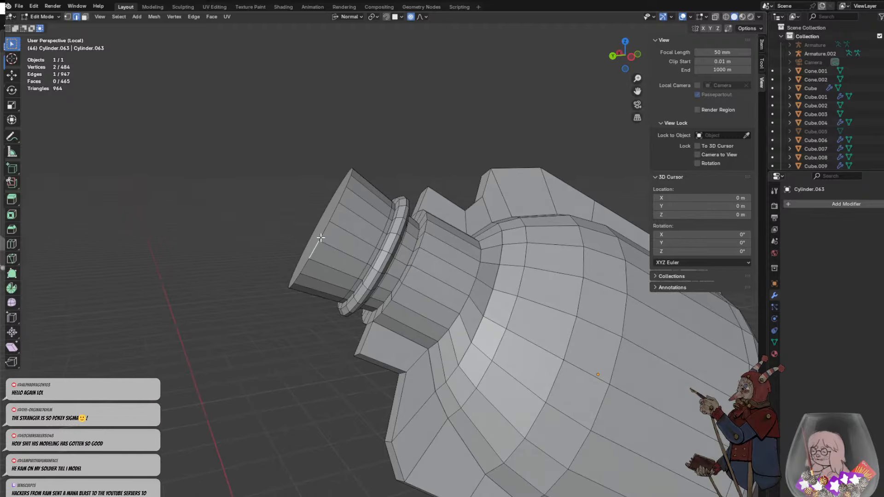
left_click(325, 236, "alt")
key("ctrl+b")
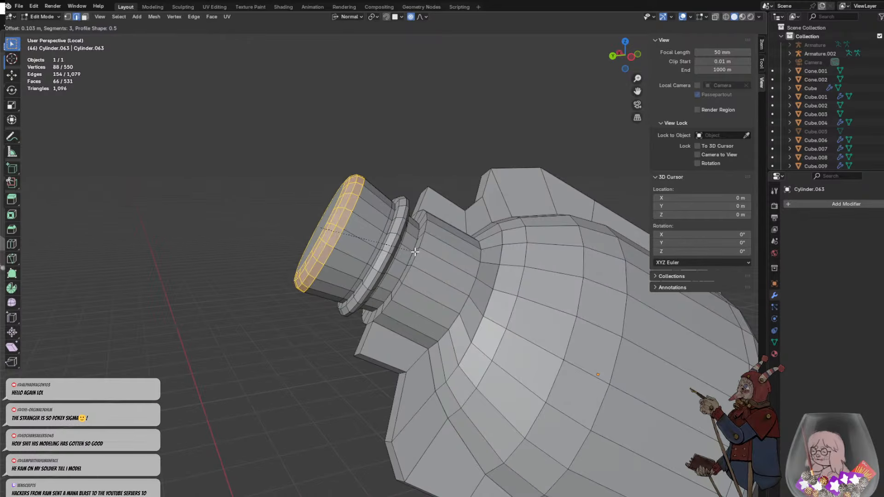
scroll(415, 251, "down", 1)
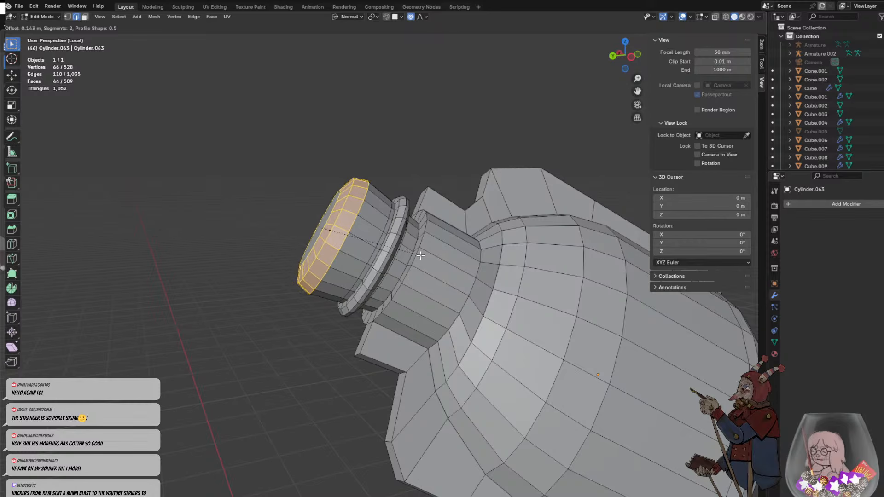
left_click(421, 256)
left_click(410, 165)
- Return to Object Mode, deselect the bottle and leave local view to bring back the whole scene
scroll(417, 176, "down", 4)
mouse_move(436, 202)
middle_mouse_down()
mouse_move(412, 236)
mouse_move(447, 213)
middle_mouse_up()
scroll(447, 213, "down", 2)
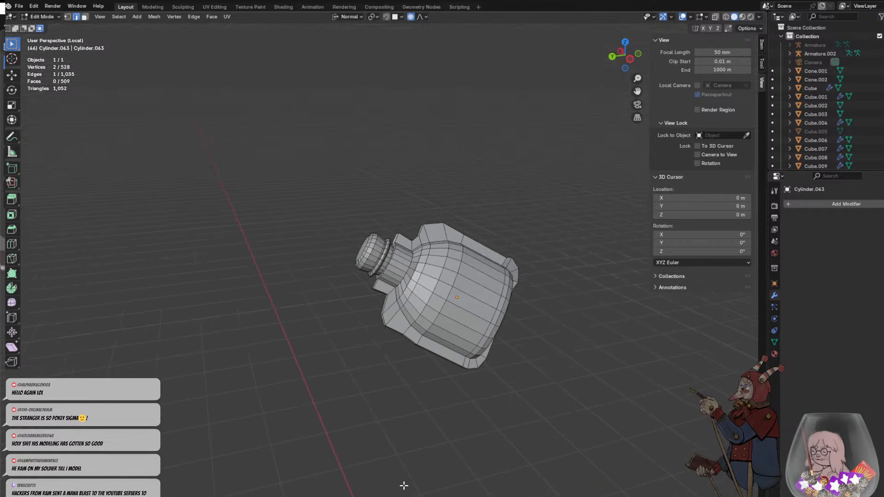
key("Tab")
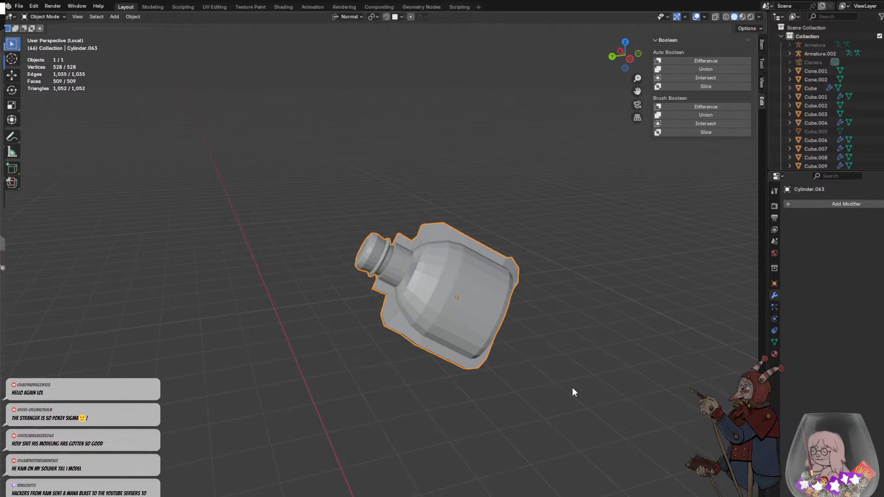
middle_click_drag(572, 388, 566, 330)
left_click(545, 306)
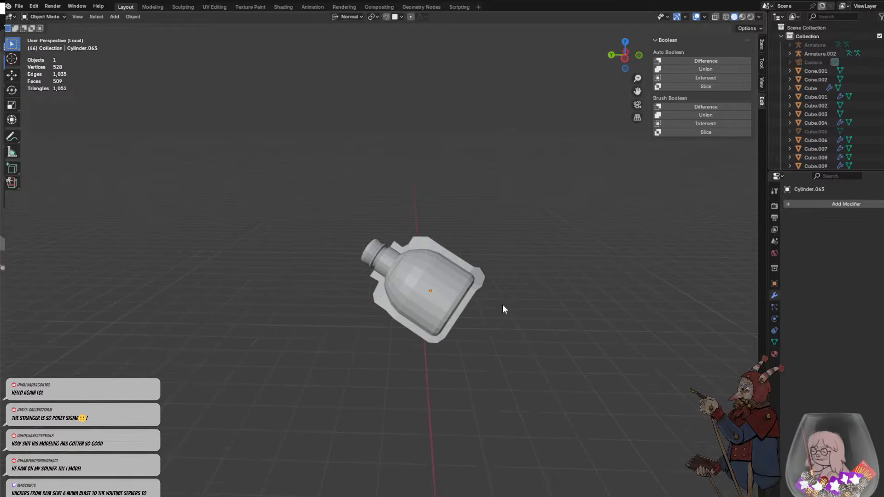
key("KP_Divide")
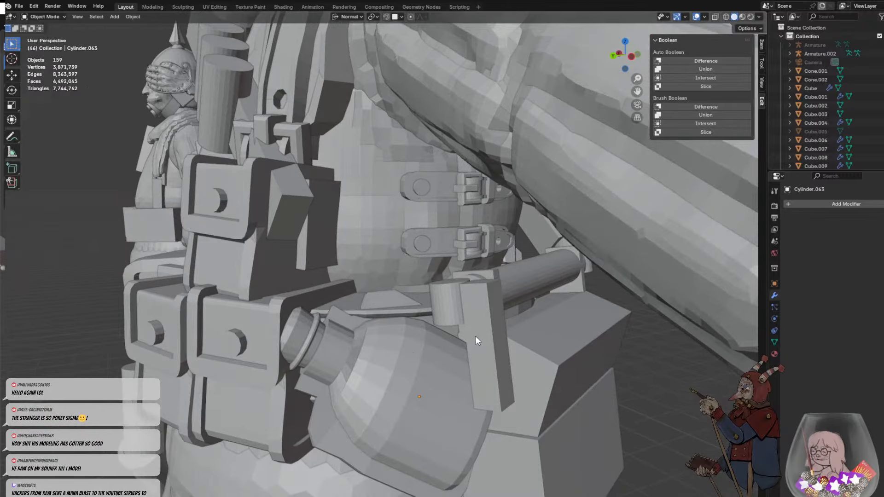
- Move the bottle about 0.11 m away from the hip and trackball-rotate it to turn its broad side outward
left_click(441, 356)
middle_click_drag(441, 356, 548, 378)
key("g")
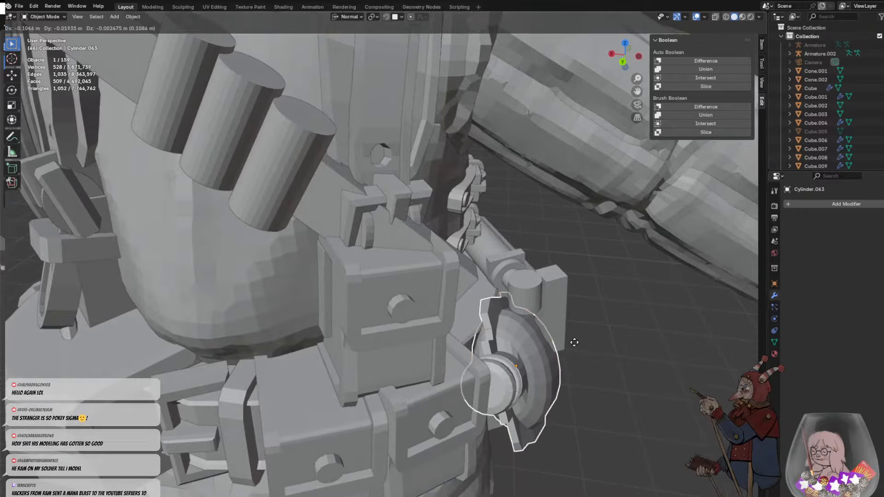
left_click(576, 342)
middle_click_drag(576, 342, 463, 314)
key("r")
key("r")
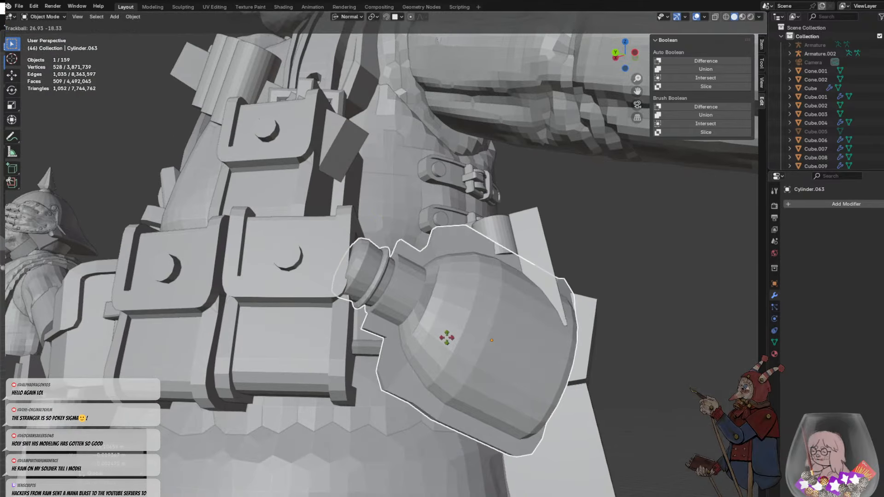
left_click(468, 333)
- Shift the bottle toward the belt pouches and refine its tilt with a trackball and a plain rotation
key("g")
left_click(468, 325)
key("r")
key("r")
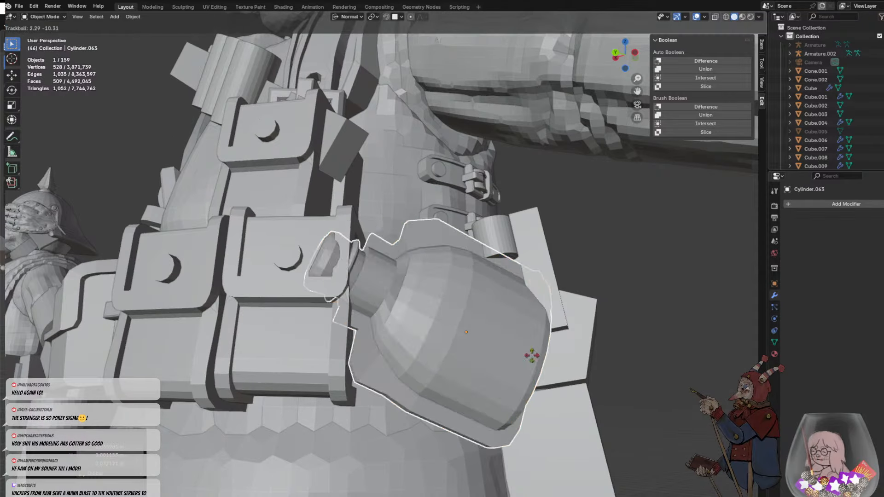
left_click(533, 355)
middle_click_drag(533, 355, 354, 258)
key("r")
left_click(368, 316)
- Move the bottle down in two passes so that it hangs at the hip just below the belt
key("g")
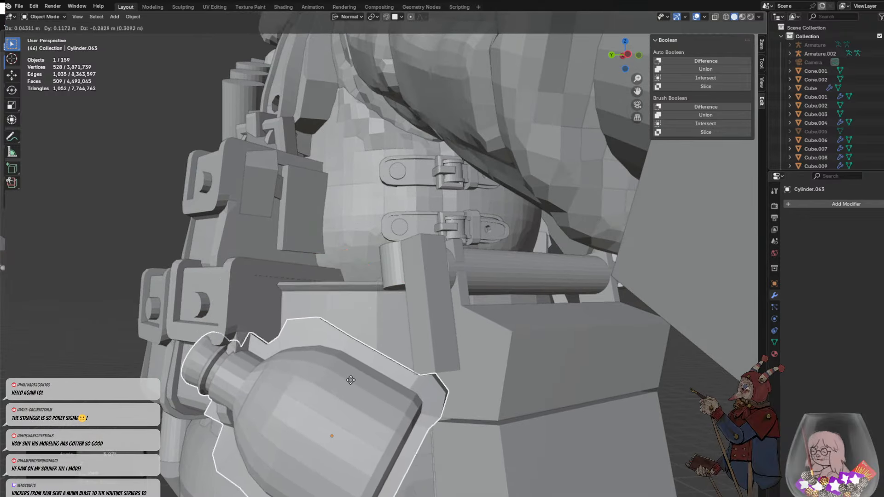
left_click(348, 383)
middle_click_drag(348, 382, 340, 362)
scroll(340, 363, "down", 3)
key("g")
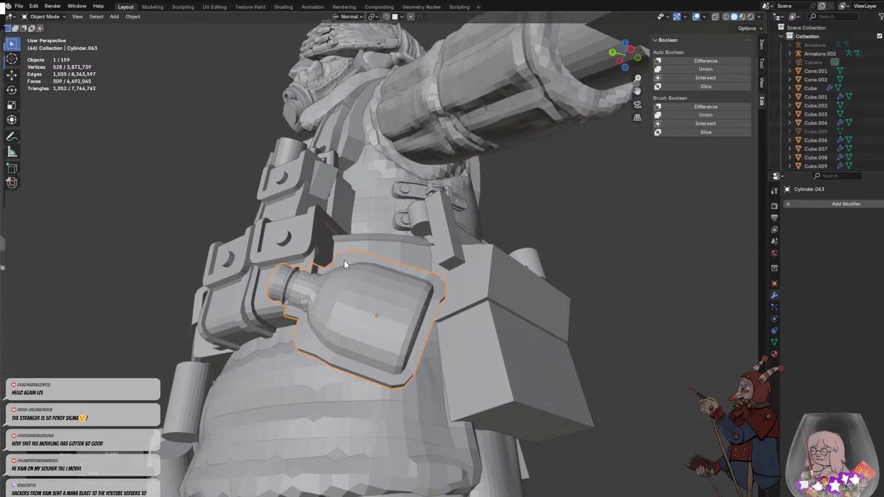
left_click(402, 344)
- Move the bottle about 0.12 m outward from the skirt and trackball-rotate it to follow the hip
middle_click_drag(402, 343, 456, 377)
key("s")
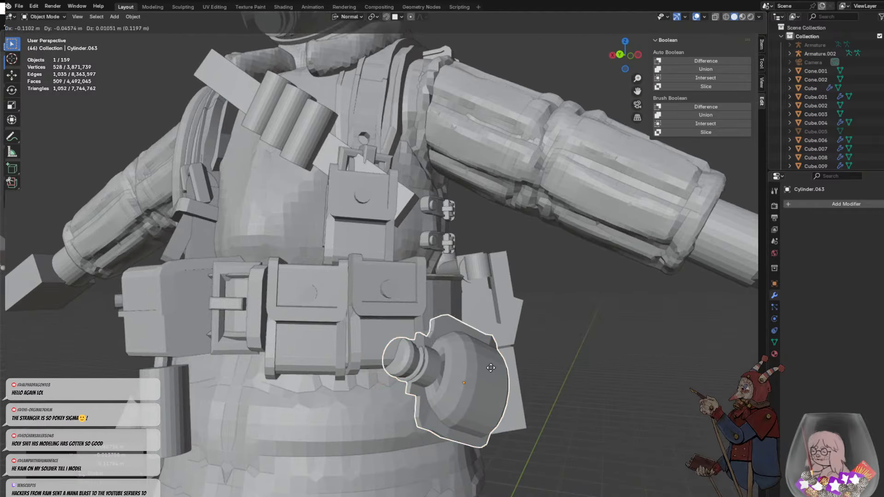
key("r")
key("r")
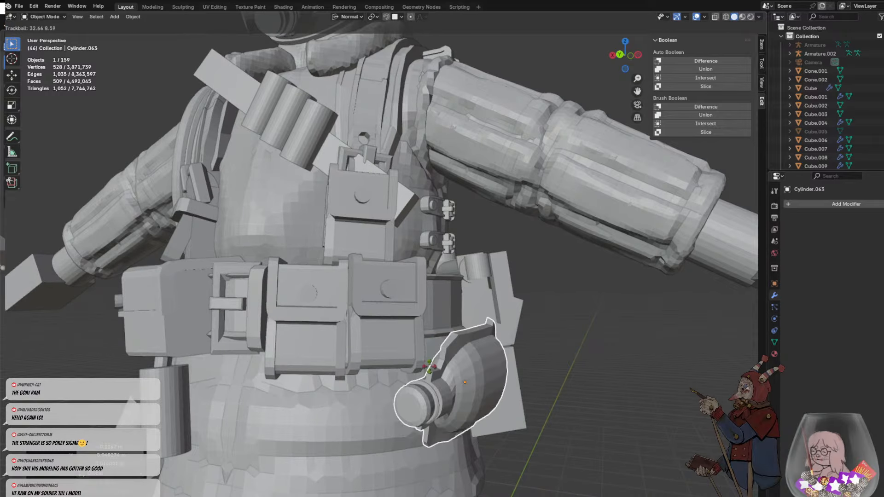
left_click(424, 353)
- Rotate the bottle with plain and trackball rotations until it lies horizontally, its neck pointing to the soldier's front
middle_click_drag(424, 353, 356, 350)
key("r")
left_click(480, 245)
key("r")
key("r")
left_click(406, 323)
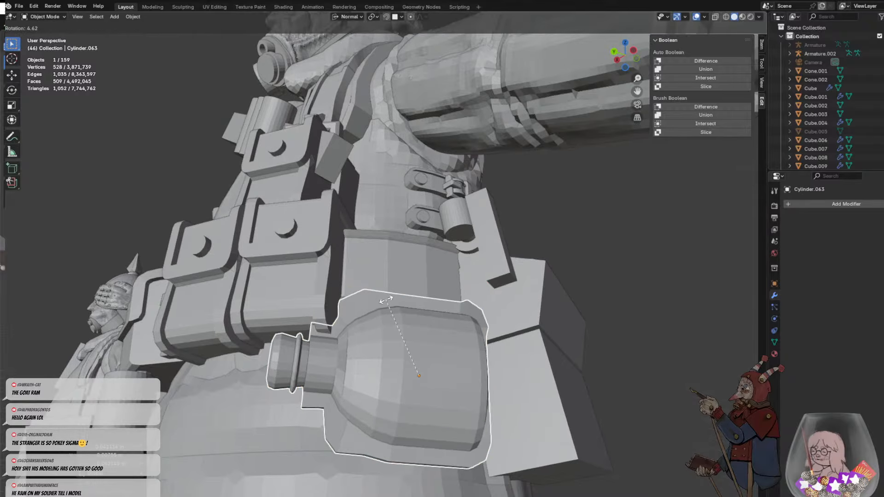
left_click(289, 357)
middle_click_drag(289, 356, 380, 332)
- Reselect the bottle and move it about 0.1 m, closer under the belt
left_click(313, 305)
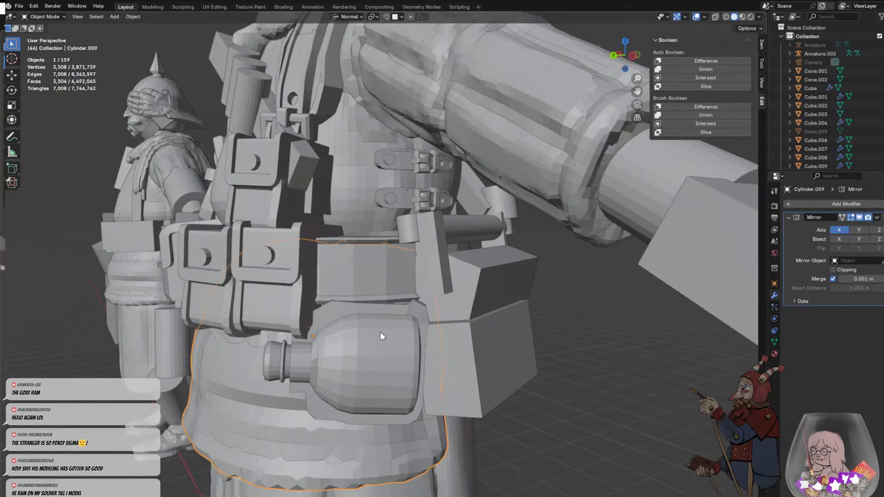
scroll(349, 305, "down", 6)
left_click(375, 283)
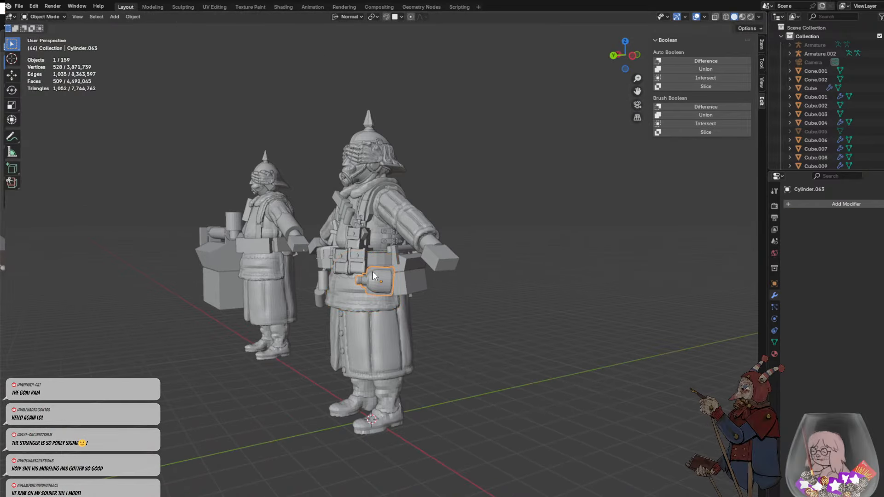
key("g")
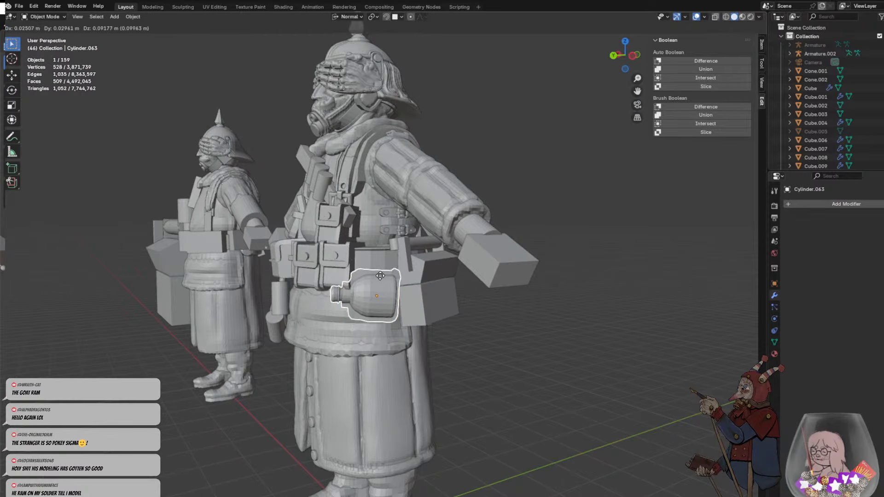
left_click(373, 276)
- Rotate the bottle with trackball and plain rotations so that its neck tilts upward toward the soldier's front
key("r")
key("r")
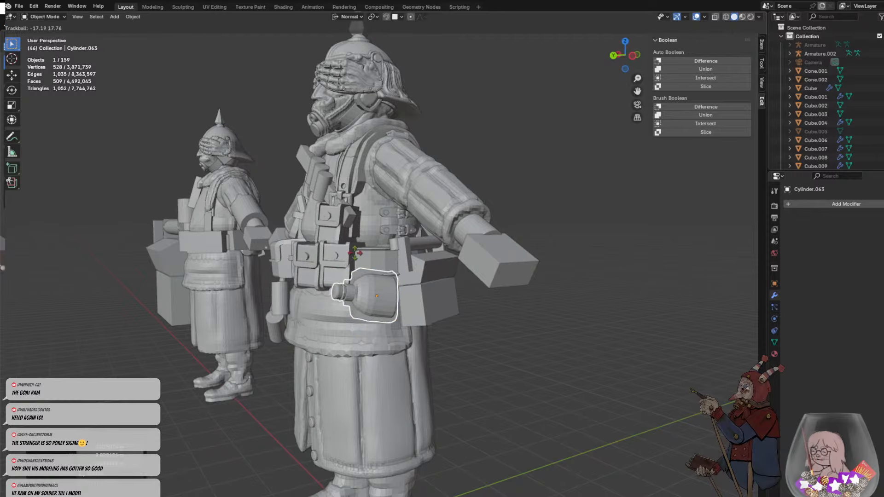
left_click(361, 245)
key("r")
key("r")
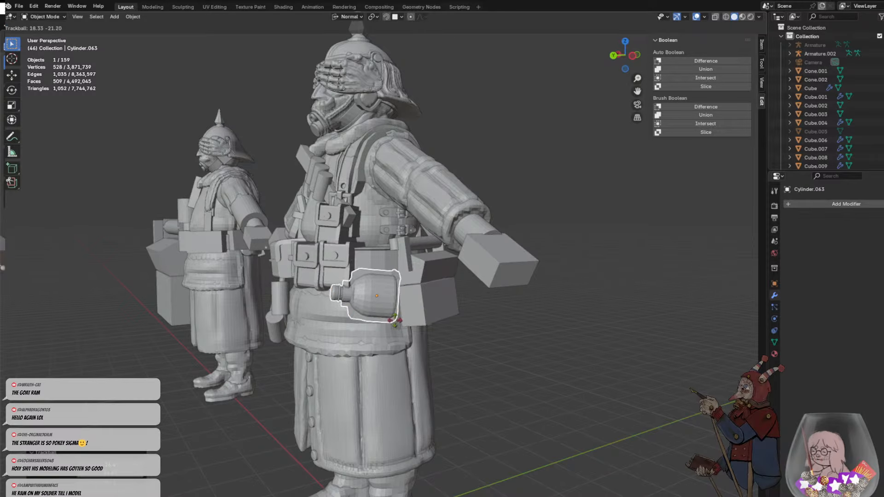
left_click(365, 253)
key("r")
left_click(381, 247)
- Move the tilted bottle slightly up under the belt and trackball-rotate it to lean against the hip
key("g")
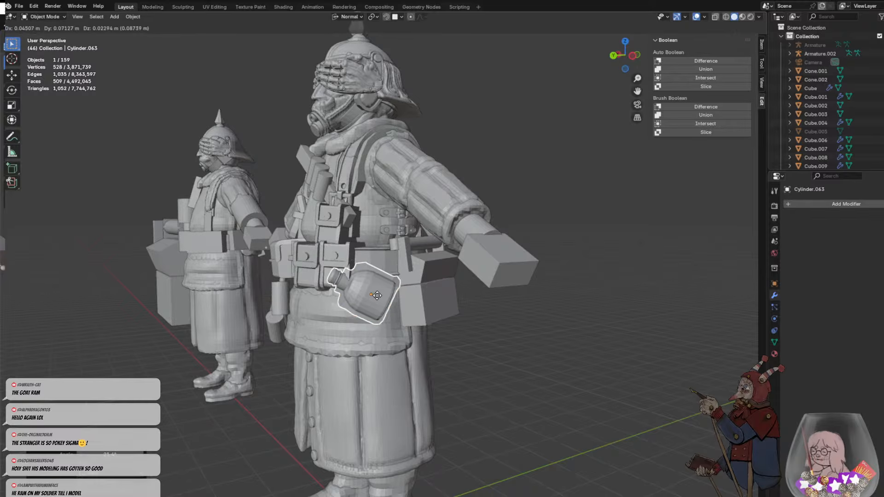
left_click(331, 296)
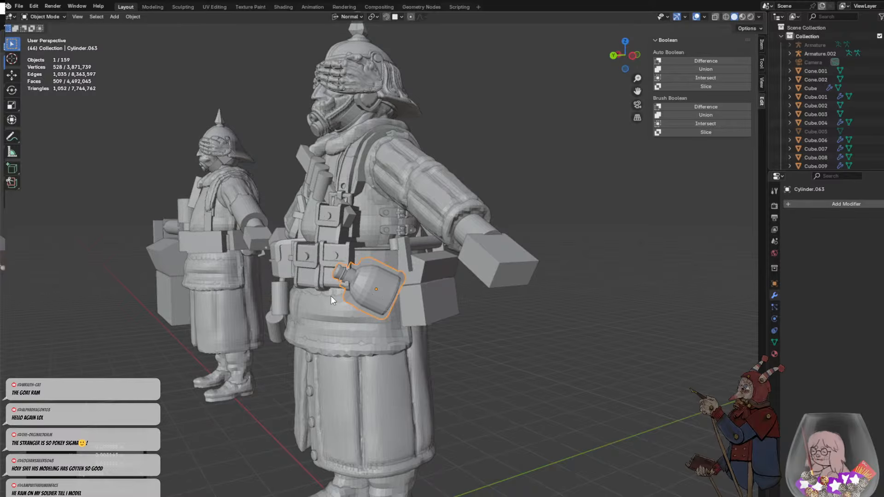
middle_click_drag(331, 295, 398, 307)
scroll(398, 307, "up", 4)
key("r")
key("r")
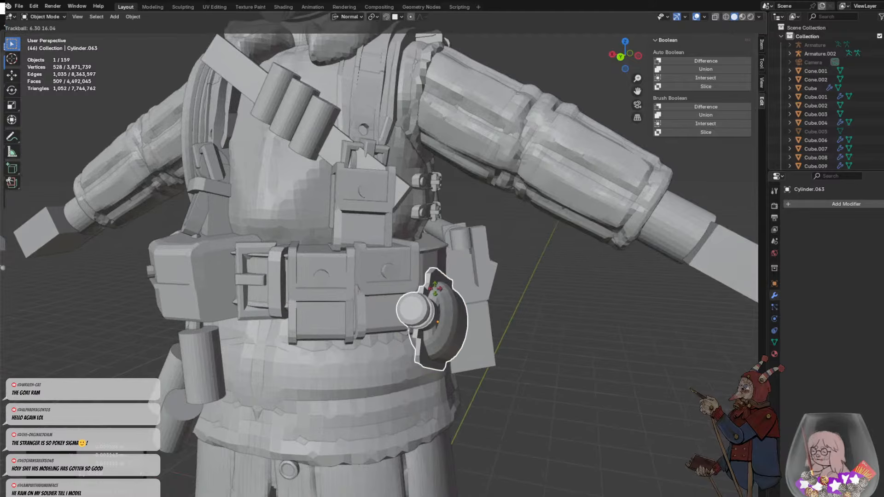
left_click(435, 288)
left_click(530, 295)
- Examine from several angles how the bottle sits against the hip, the belt and the pouches
middle_click_drag(529, 295, 444, 213)
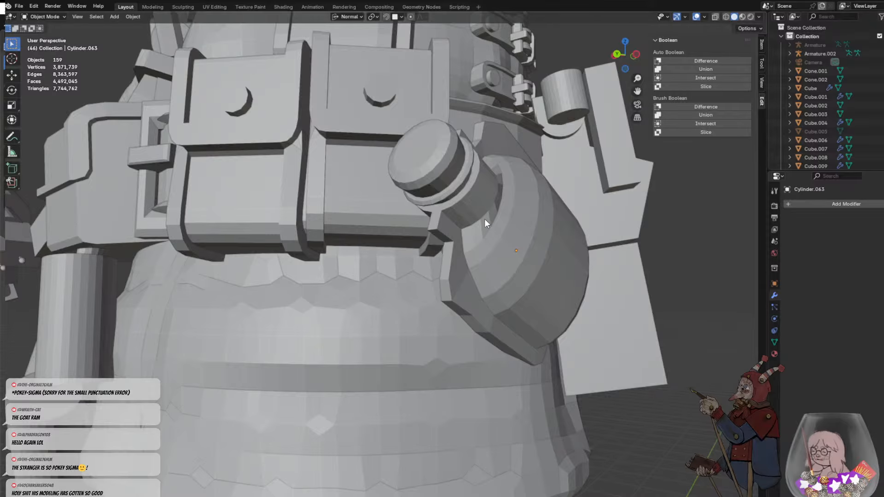
scroll(396, 374, "down", 4)
middle_click_drag(454, 322, 421, 352)
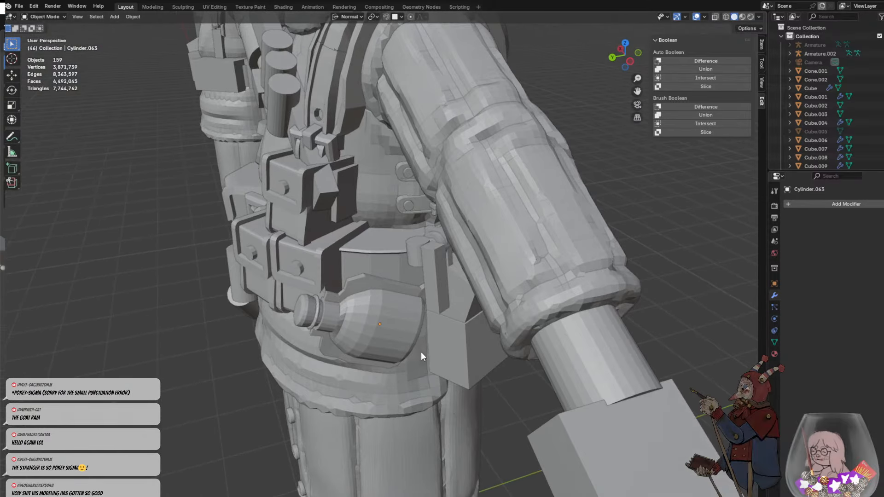
scroll(336, 337, "up", 2)
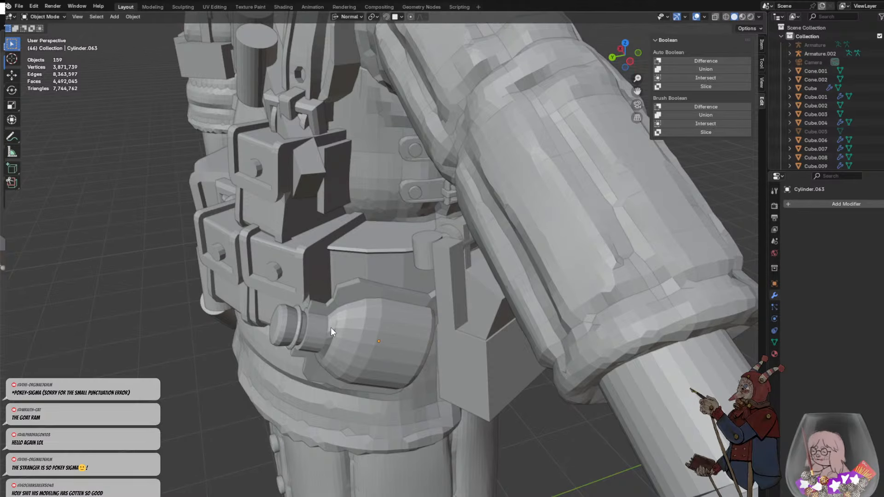
scroll(406, 275, "down", 5)
scroll(415, 288, "up", 5)
middle_click_drag(407, 296, 424, 273)
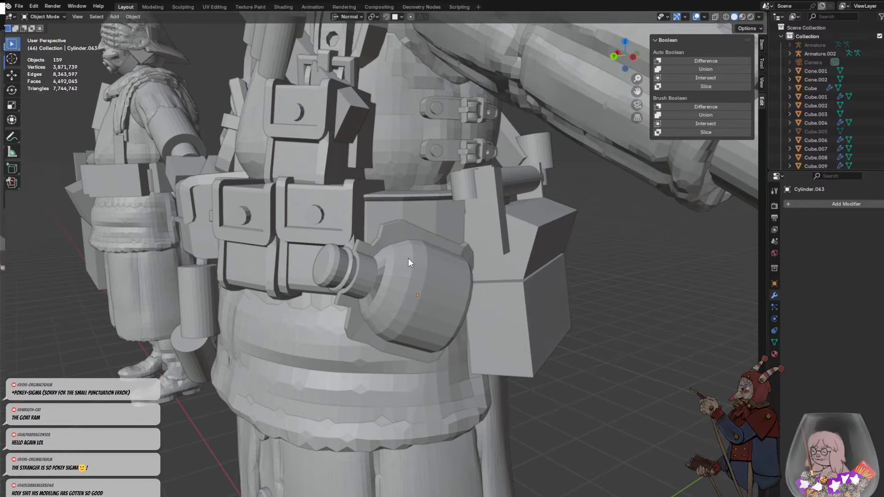
- Add a Path curve and move it about 5 m, up to the soldier's waist near the bottle
key("shift+a")
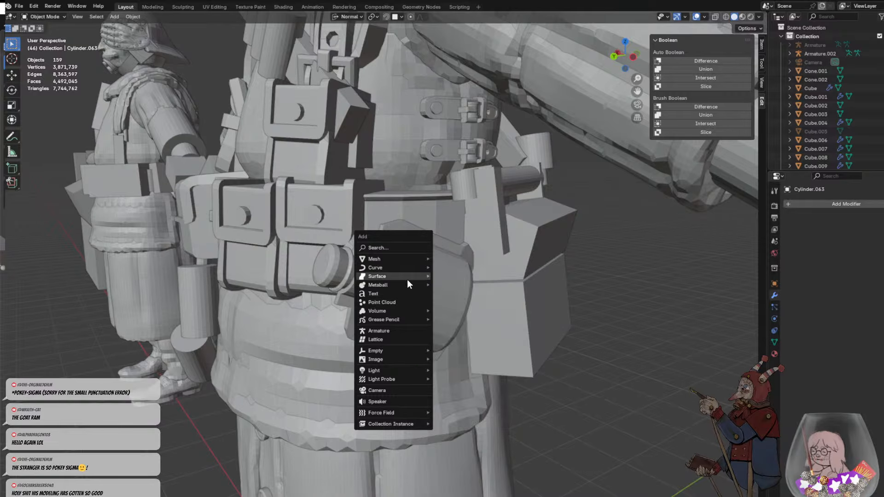
mouse_move(414, 267)
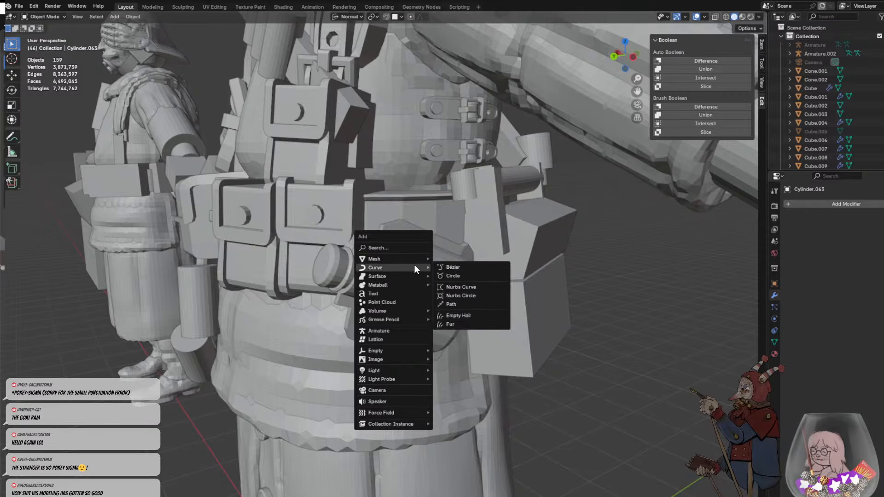
left_click(473, 307)
scroll(410, 304, "down", 7)
key("g")
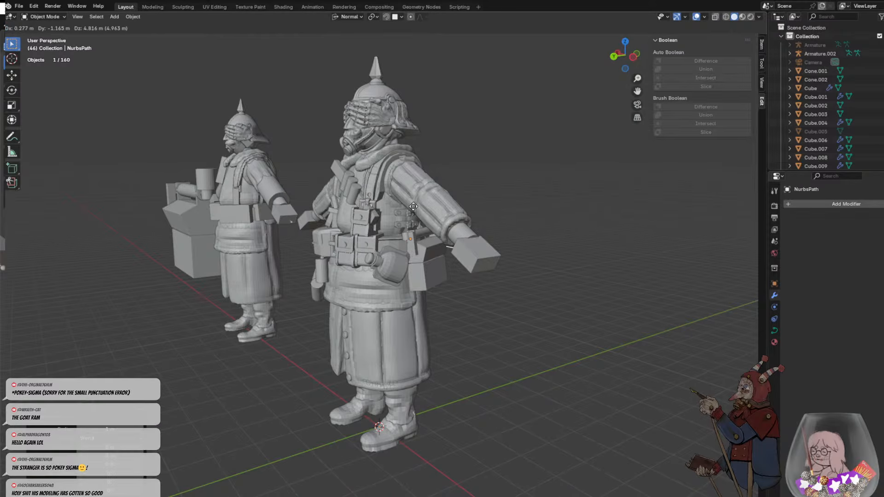
left_click(410, 219)
- Trackball-rotate the path until it stands roughly upright beside the soldier's hip
key("r")
key("r")
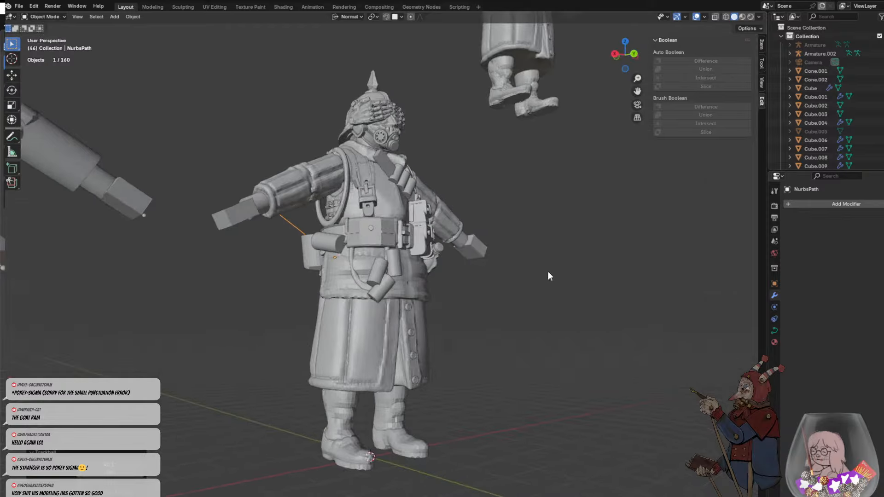
key("r")
left_click(519, 283)
middle_click_drag(519, 283, 454, 262)
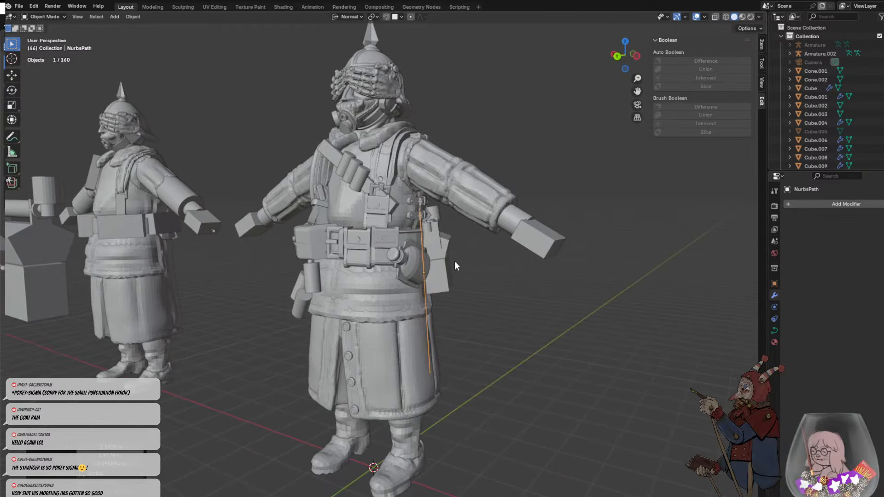
- Scale the path down to about 0.26 and move it over the bottle, near its neck
key("g")
left_click(445, 248)
key("s")
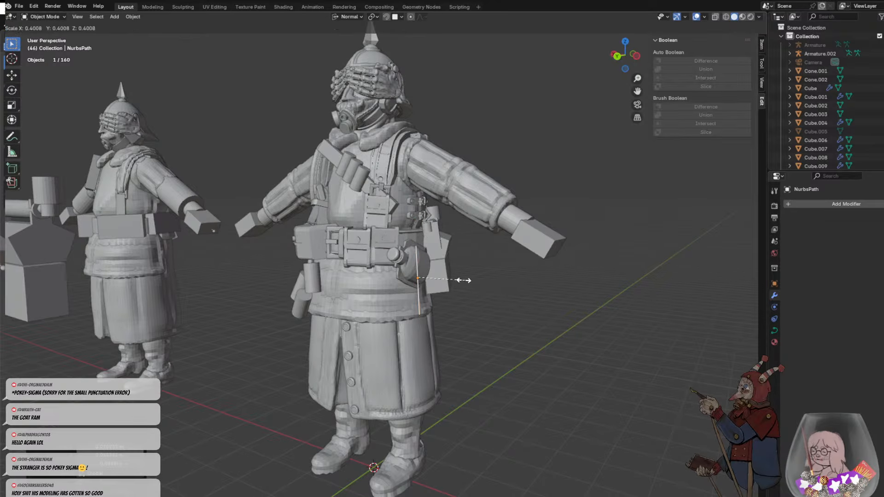
left_click(444, 273)
scroll(445, 274, "up", 5)
key("g")
left_click(437, 205)
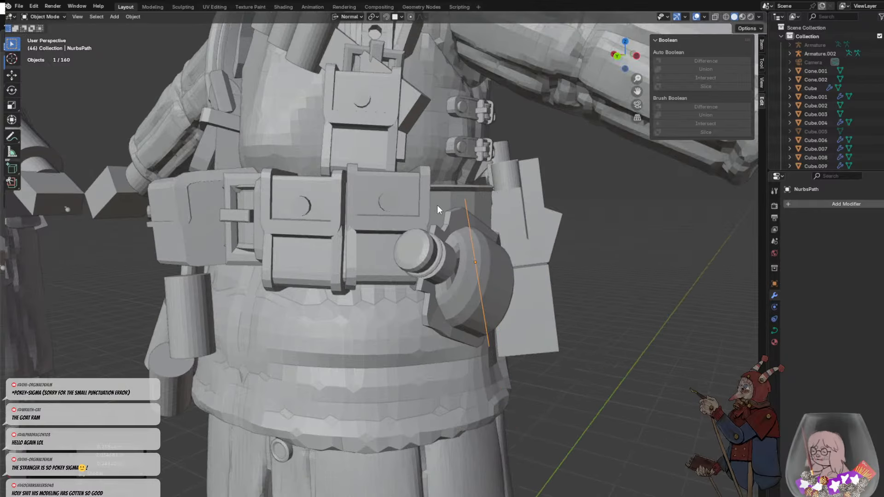
middle_click_drag(438, 205, 407, 237)
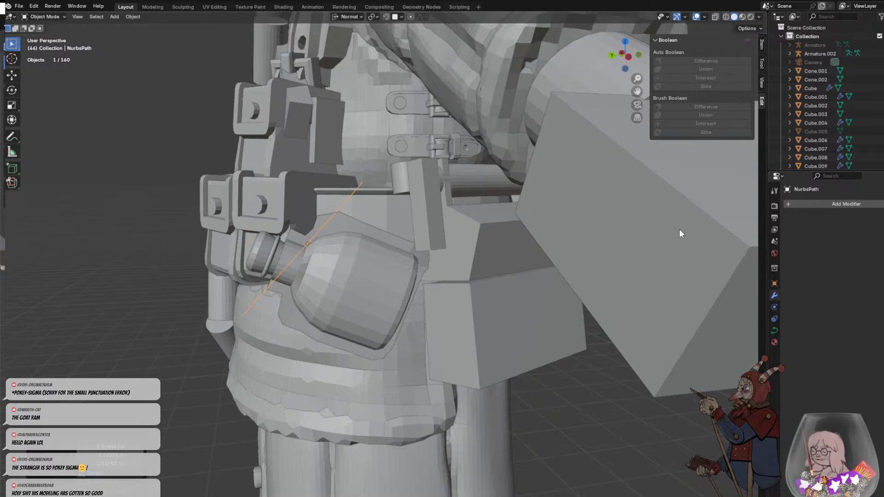
left_click(811, 205)
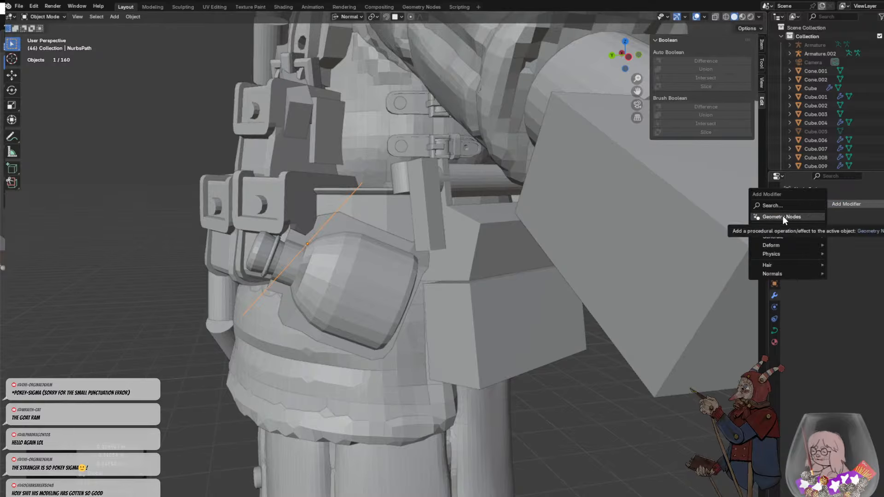
left_click(774, 318)
left_click(776, 308)
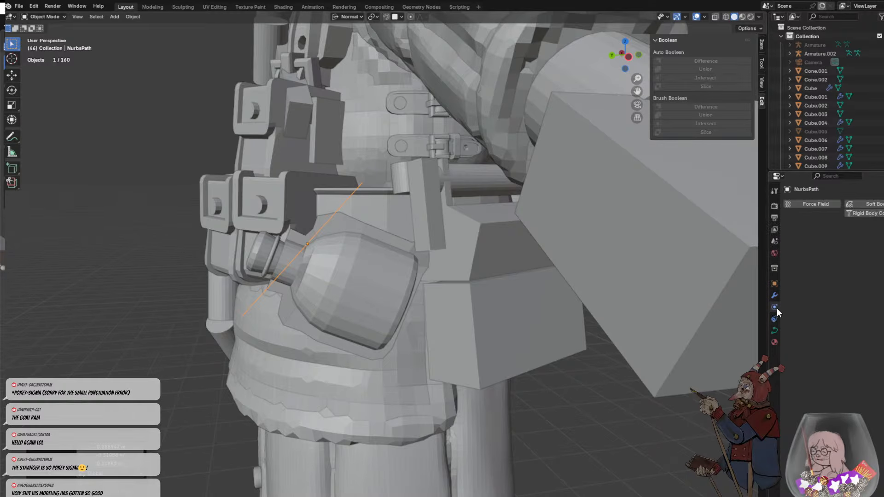
left_click(774, 297)
left_click(774, 284)
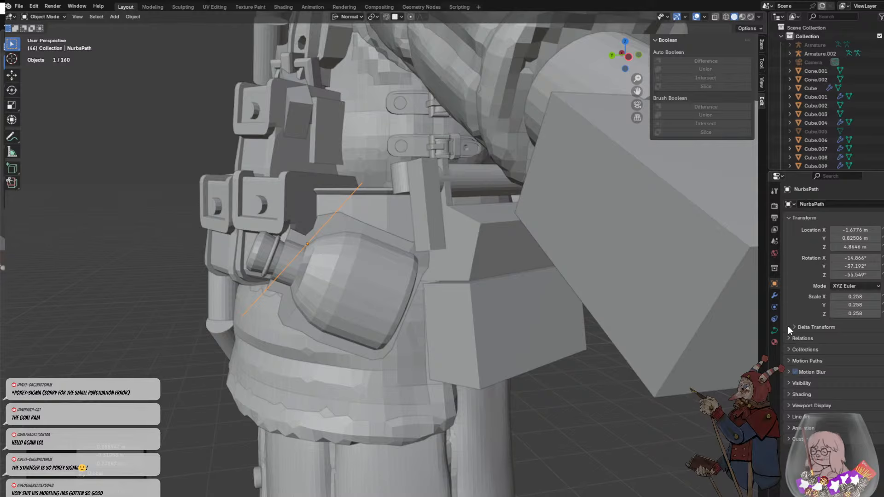
- Try a Solidify modifier on the path and remove it again
left_click(775, 296)
left_click(806, 203)
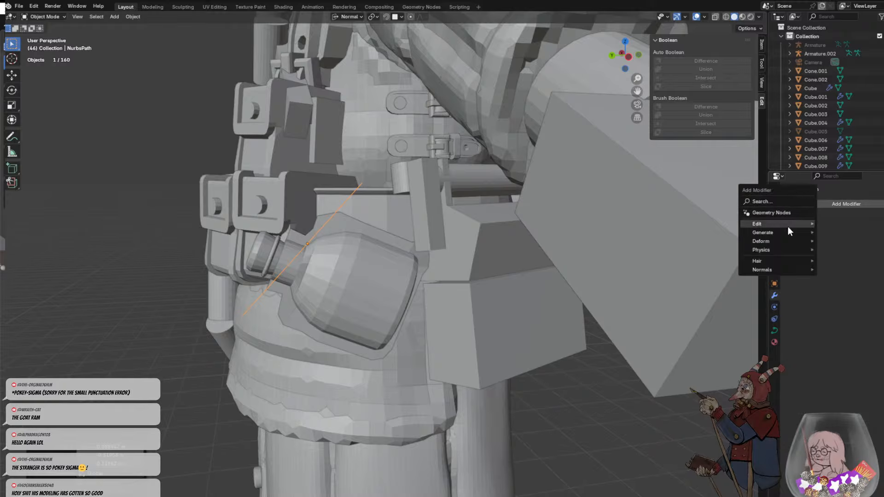
mouse_move(785, 232)
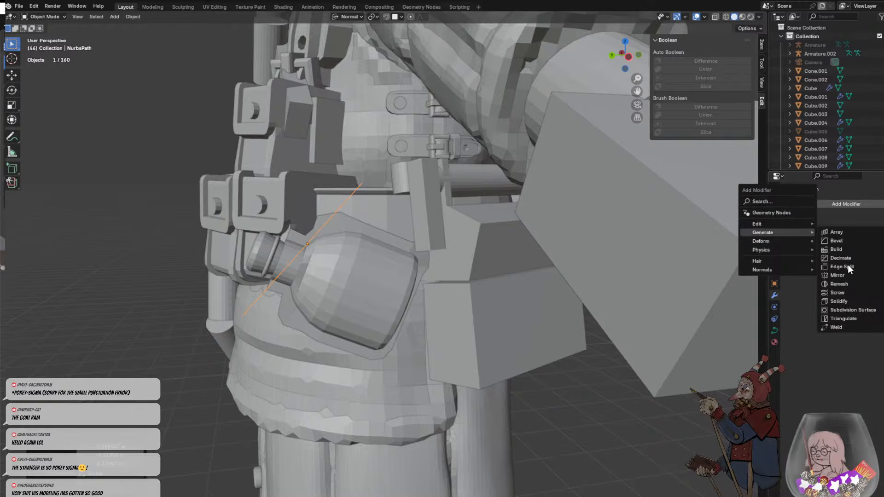
left_click(846, 301)
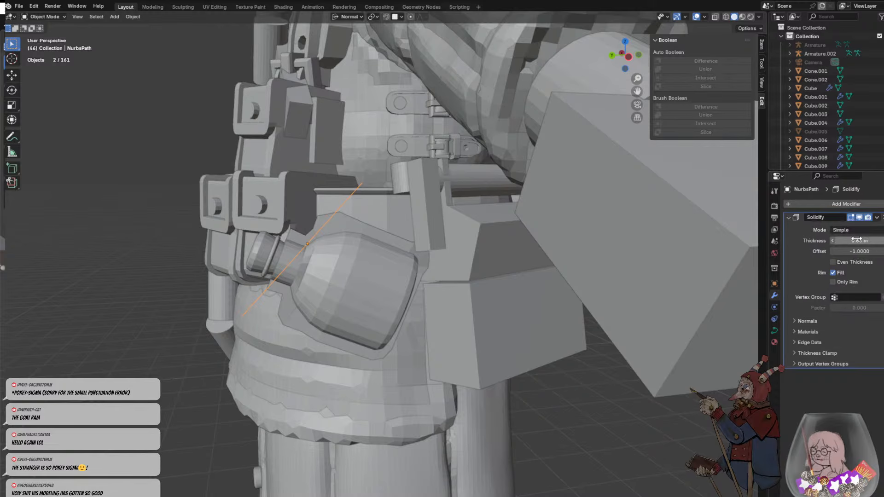
left_click(880, 214)
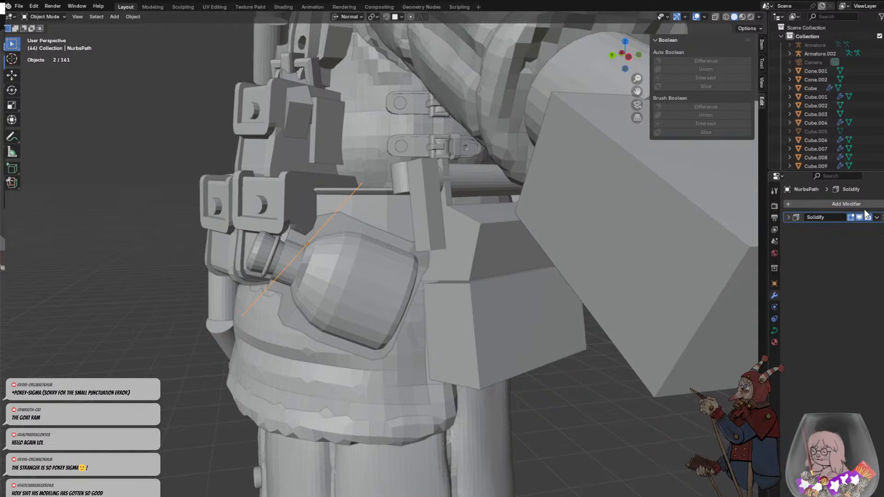
left_click(883, 217)
- Browse the Generate modifiers available for the path
left_click(860, 203)
mouse_move(831, 206)
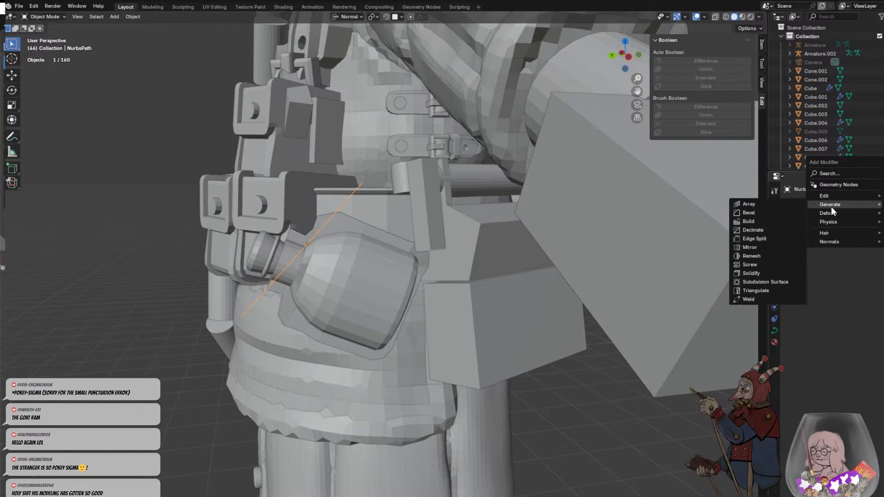
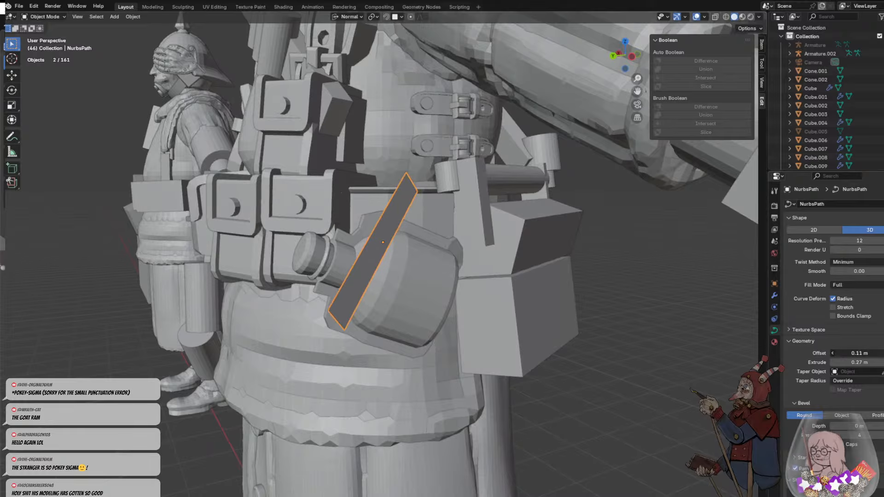
- Undo the path's offset and extrude, and give it a round bevel with a depth of 0.18 m
key("ctrl+z")
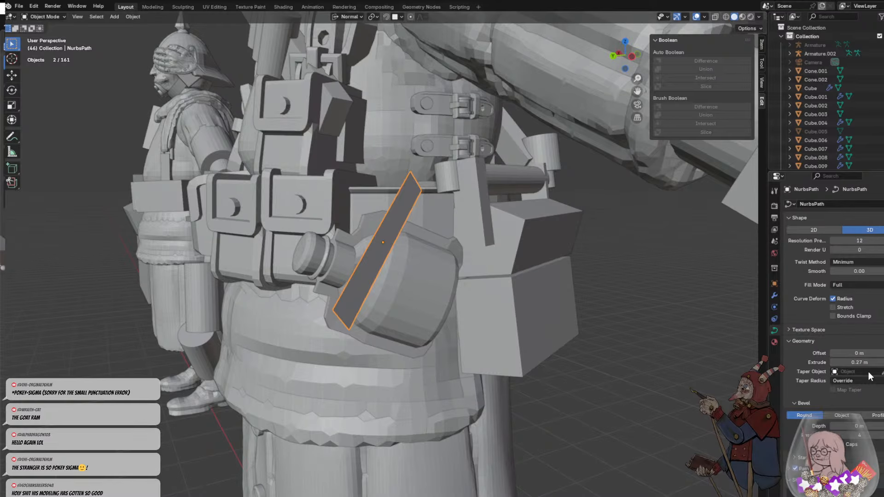
key("ctrl+z")
middle_click_drag(719, 363, 707, 352)
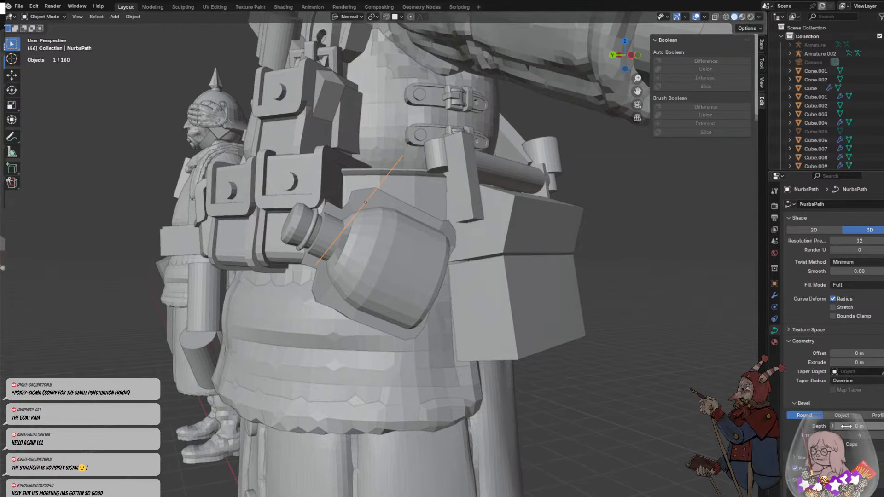
key("ctrl+shift+z")
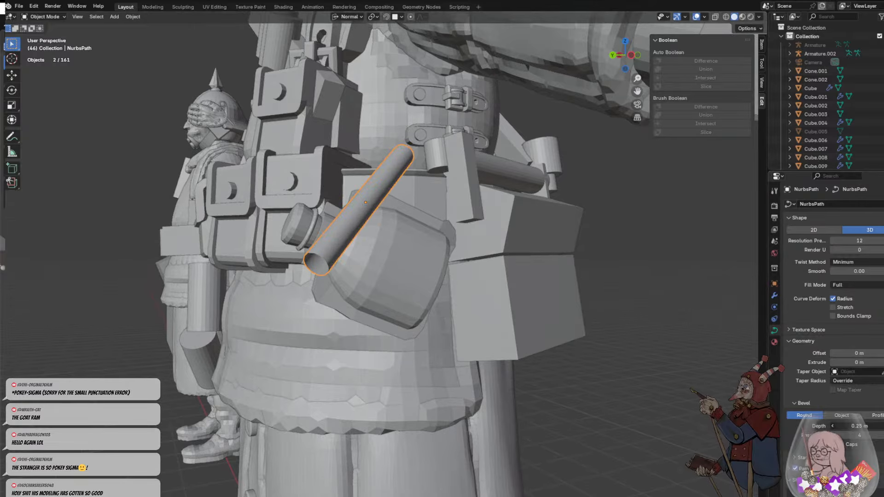
left_click_drag(856, 426, 851, 426)
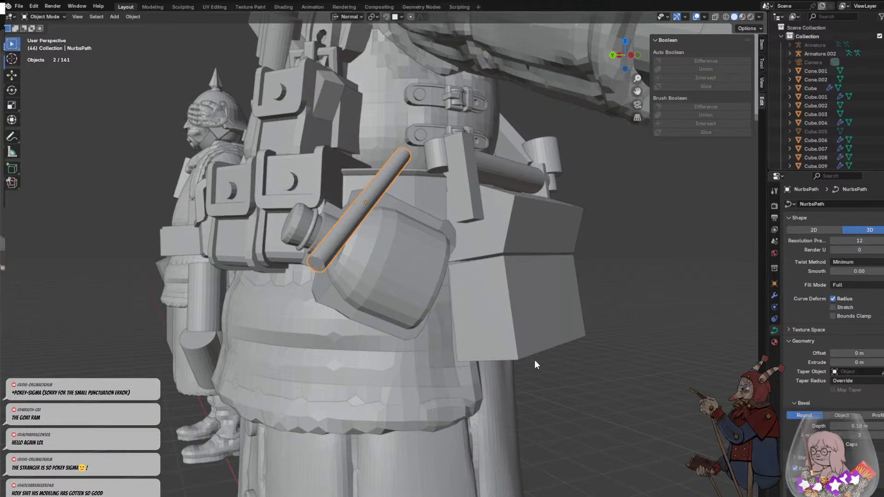
mouse_move(535, 360)
middle_mouse_down()
mouse_move(537, 333)
mouse_move(526, 364)
middle_mouse_up()
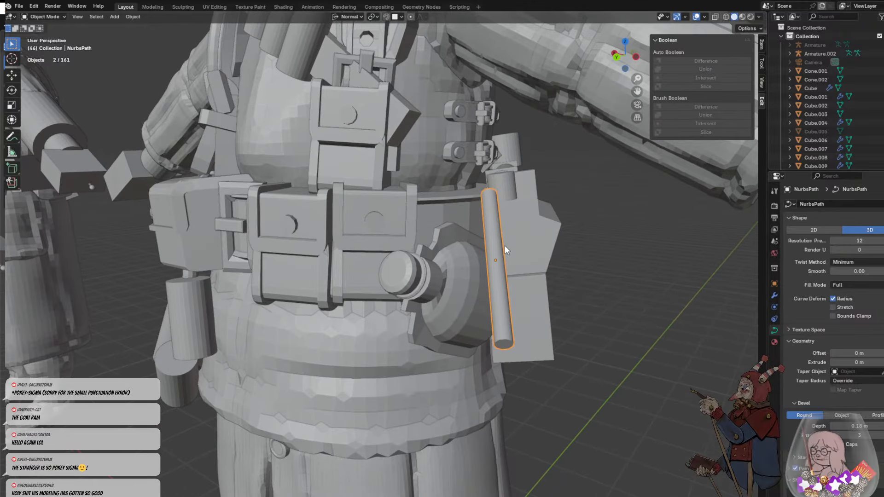
left_click(571, 289)
middle_click_drag(595, 285, 557, 283)
left_click(375, 241)
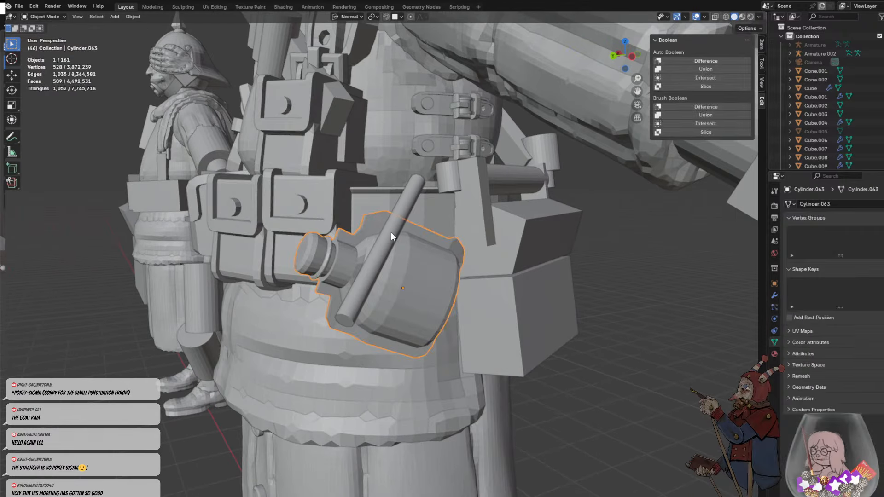
left_click(392, 232, "shift")
key("h")
key("alt+h")
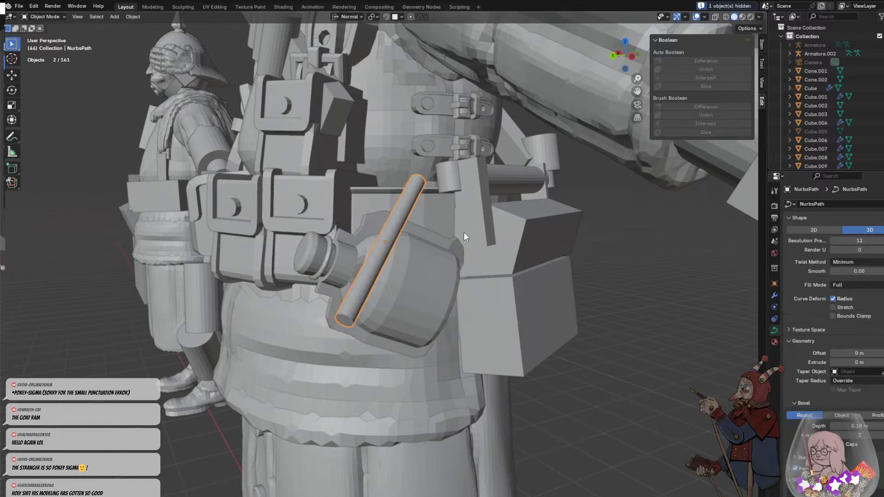
- Move the tube off the bottle's body so that one end sits near the bottle's stopper
key("g")
left_click(336, 331)
middle_click_drag(336, 331, 455, 318)
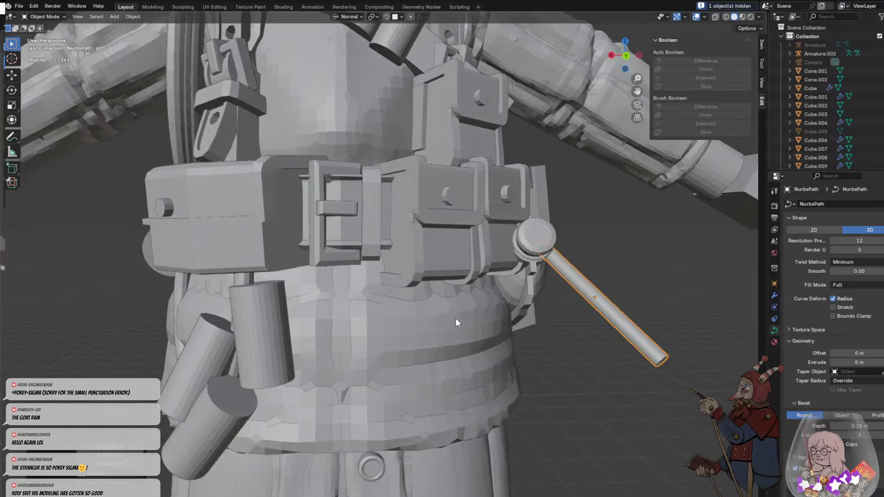
key("g")
left_click(565, 302)
- Trackball-rotate the tube to hang roughly upright and move its upper end below the bottle's stopper
middle_click_drag(603, 306, 559, 286)
key("r")
key("r")
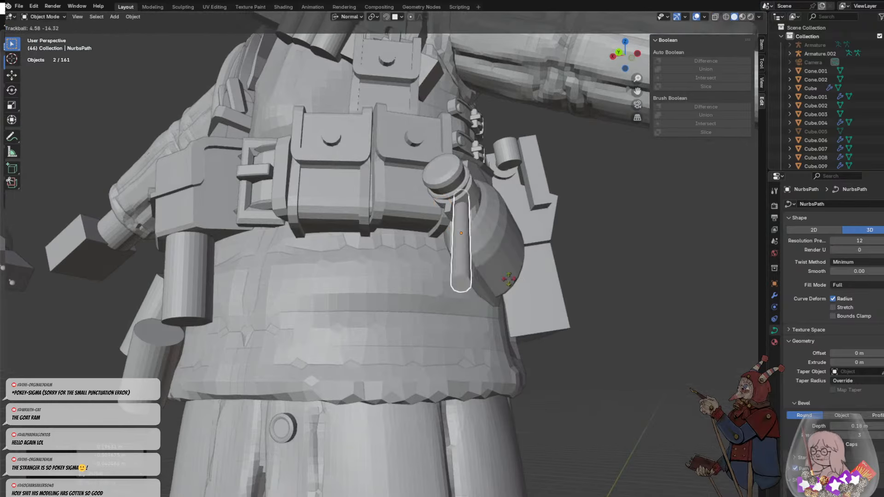
left_click(477, 246)
key("g")
left_click(493, 288)
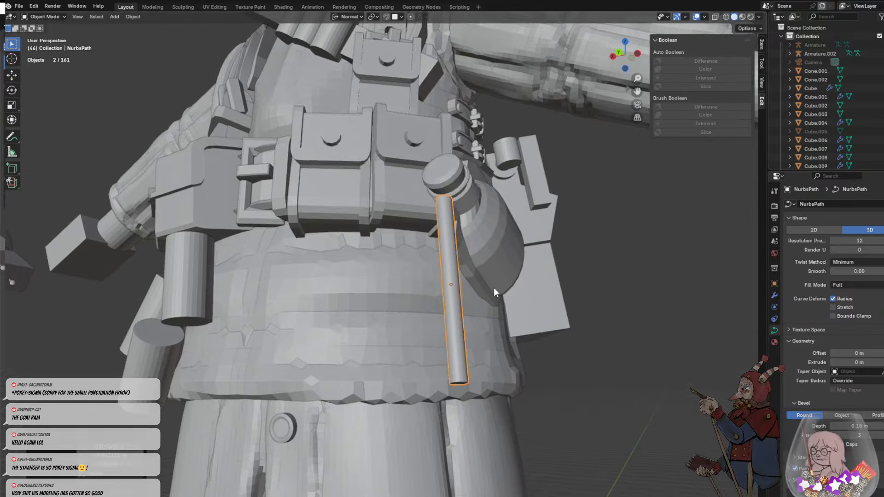
- Straighten the tube to vertical in the side view and move it closer to the stopper's underside
middle_click_drag(494, 288, 331, 249)
key("r")
left_click(324, 254)
key("g")
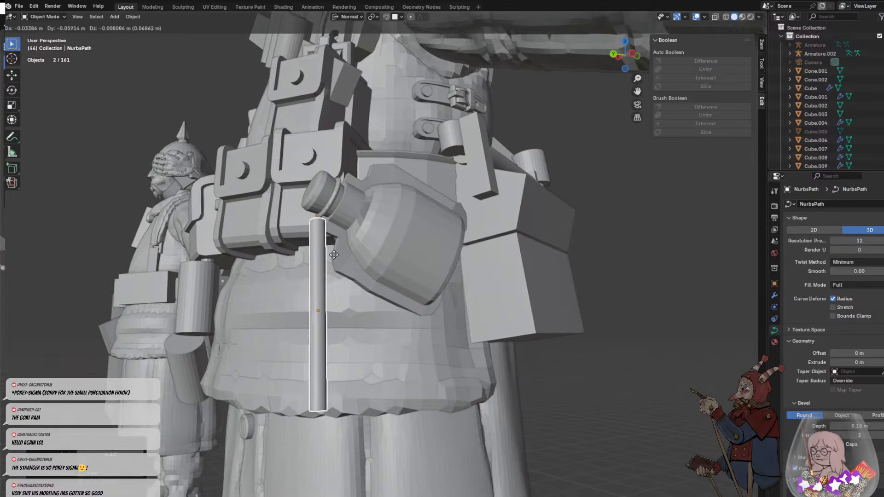
left_click(339, 256)
middle_click_drag(380, 271, 572, 296)
key("g")
left_click(566, 284)
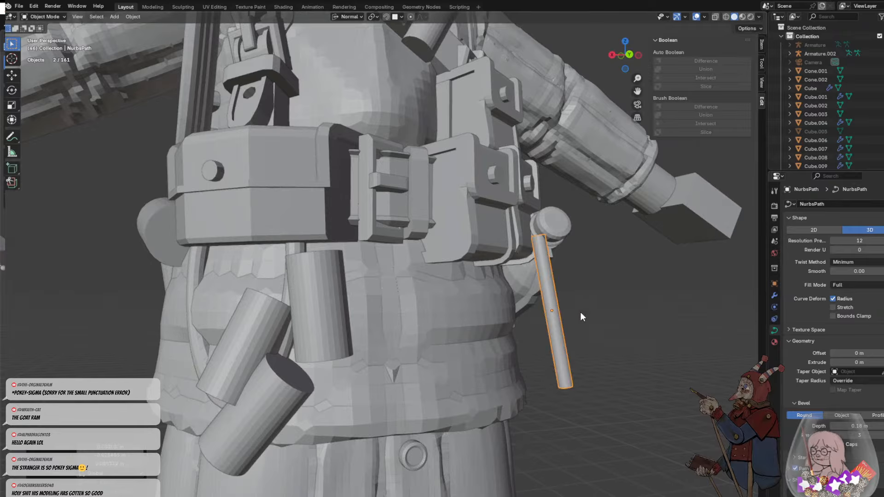
- Trackball-rotate the tube until it hangs nearly vertical from the front, and bring its upper end against the bottle's neck
key("r")
key("r")
left_click(563, 313)
key("g")
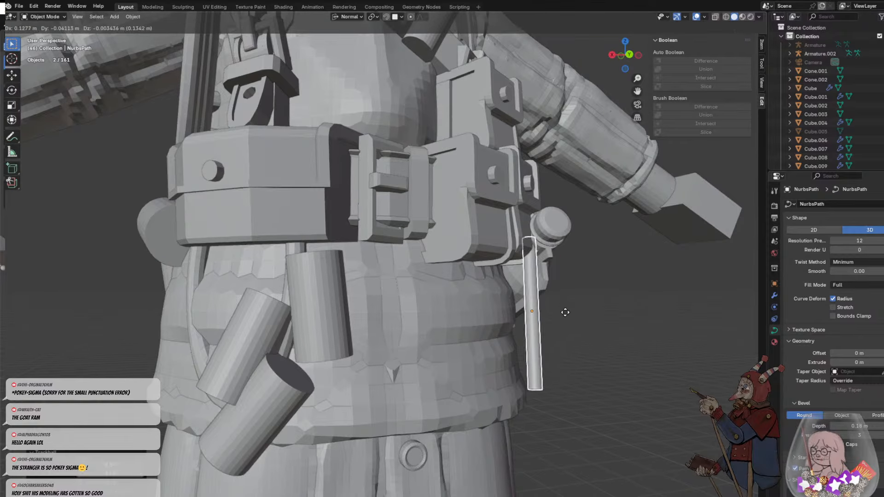
left_click(571, 297)
middle_click_drag(585, 321, 450, 282)
key("g")
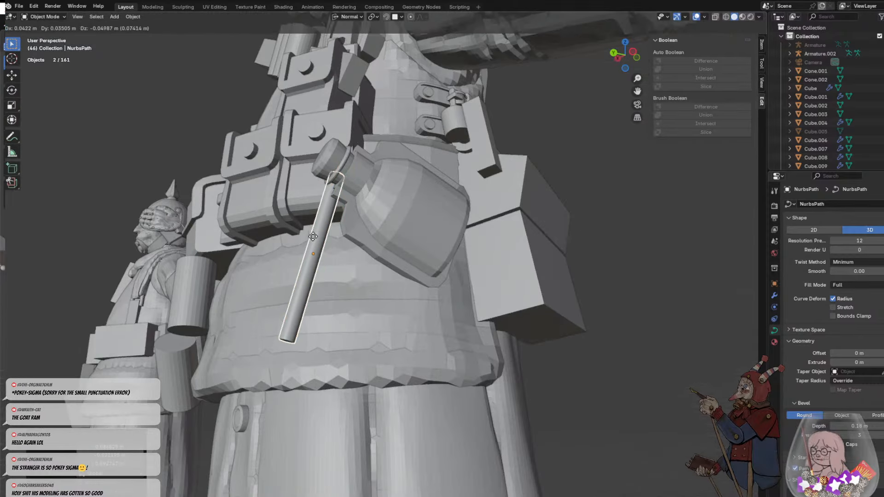
left_click(309, 238)
- Rotate the tube upright from the side and seat its upper end at the stopper's lower edge
middle_click_drag(309, 237, 379, 267)
key("r")
key("r")
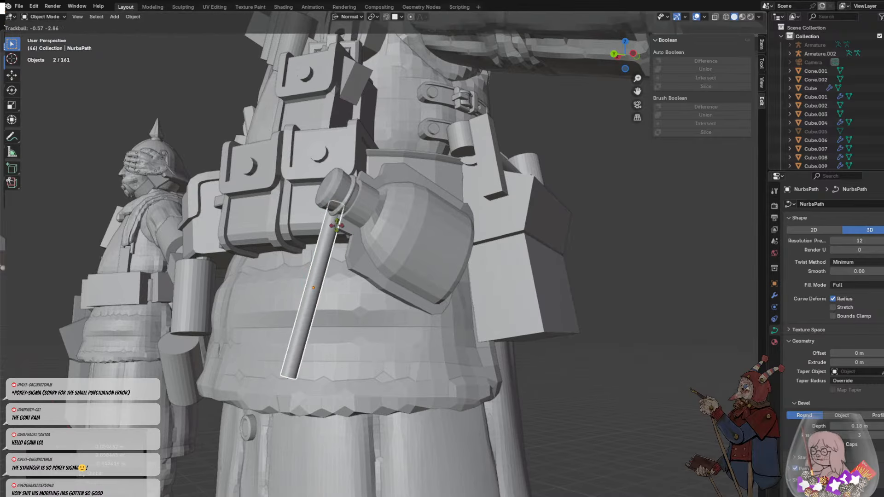
key("r")
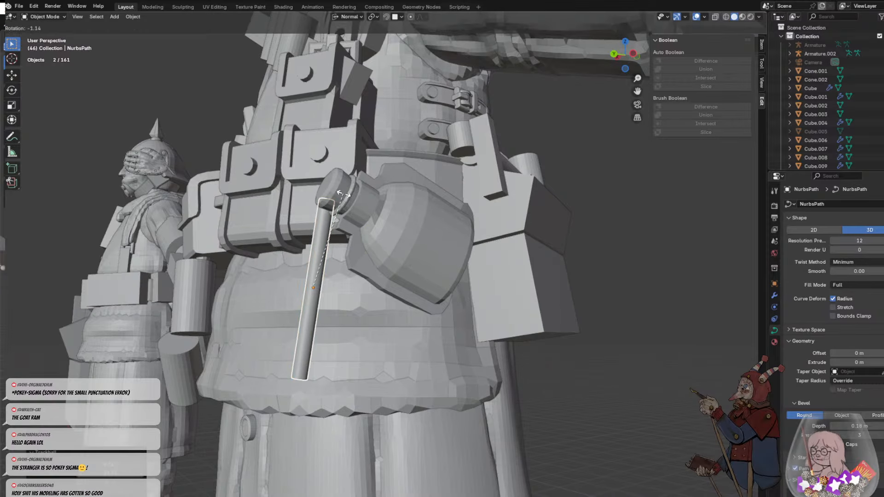
left_click(332, 190)
key("g")
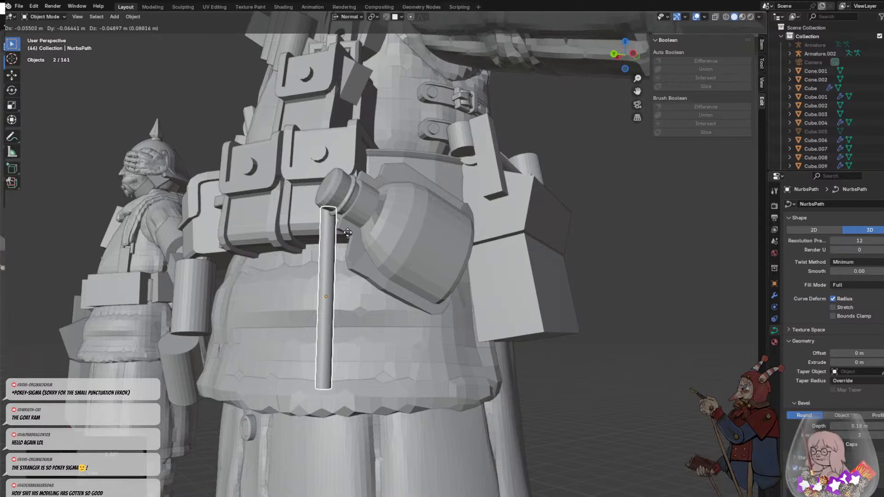
left_click(328, 270)
middle_click_drag(328, 269, 351, 295)
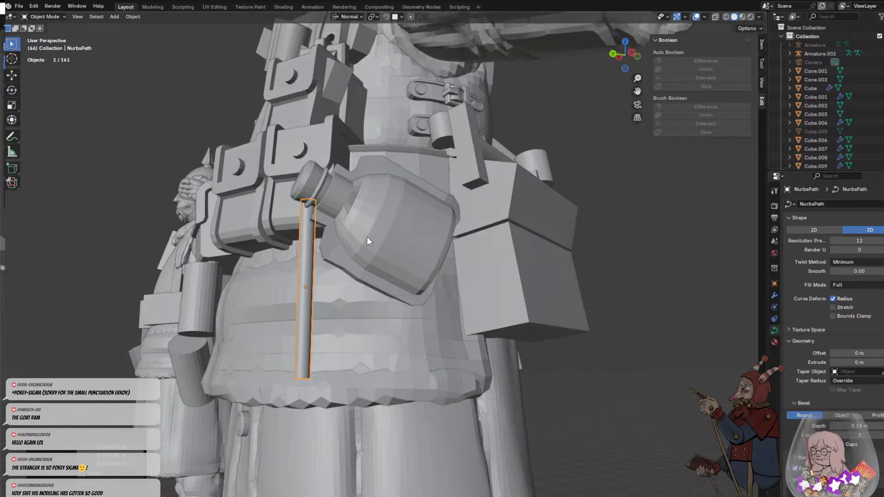
- Thin the tube by reducing its bevel depth to about 0.08 m
scroll(388, 267, "down", 1)
scroll(379, 272, "up", 1)
middle_click_drag(289, 271, 378, 228, "shift")
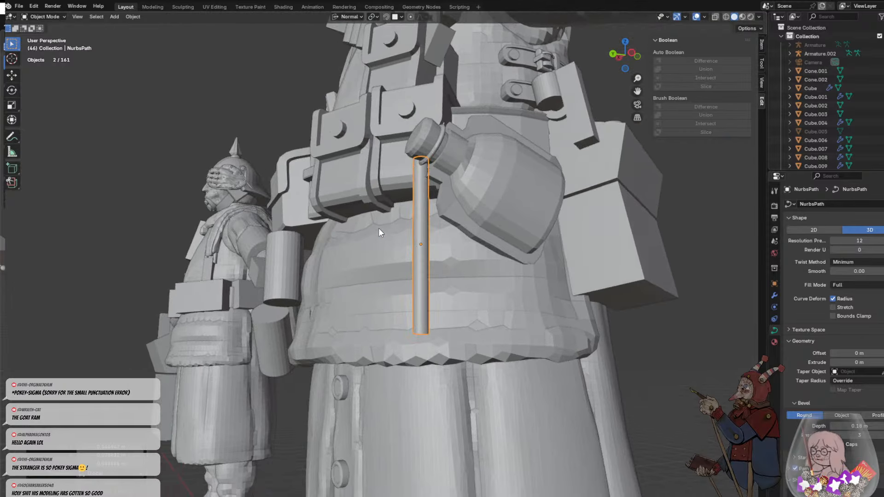
scroll(675, 263, "up", 1)
scroll(675, 264, "up", 1)
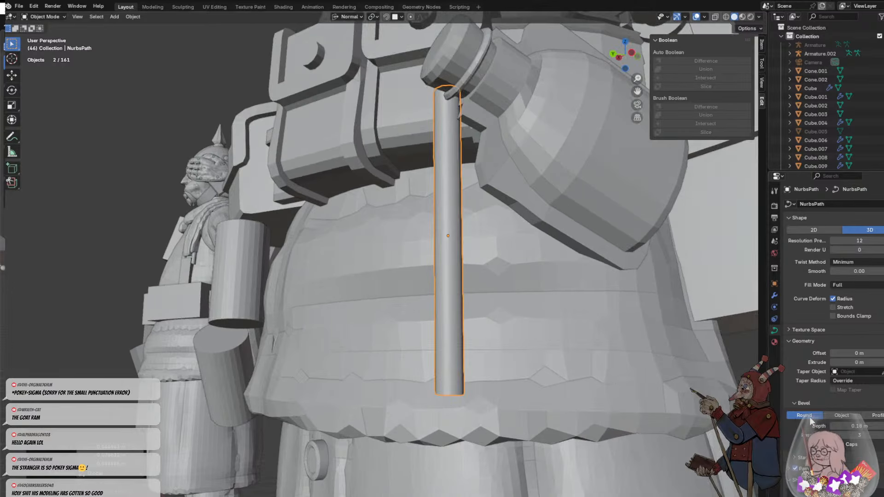
left_click_drag(850, 426, 819, 426)
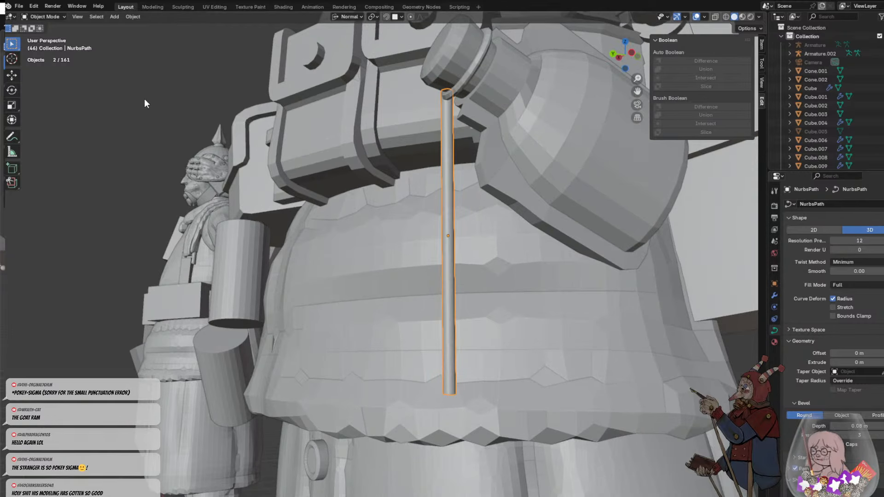
- In Edit Mode, move the tube's last two control points up towards the bottle to bend it into a hook
key("Tab")
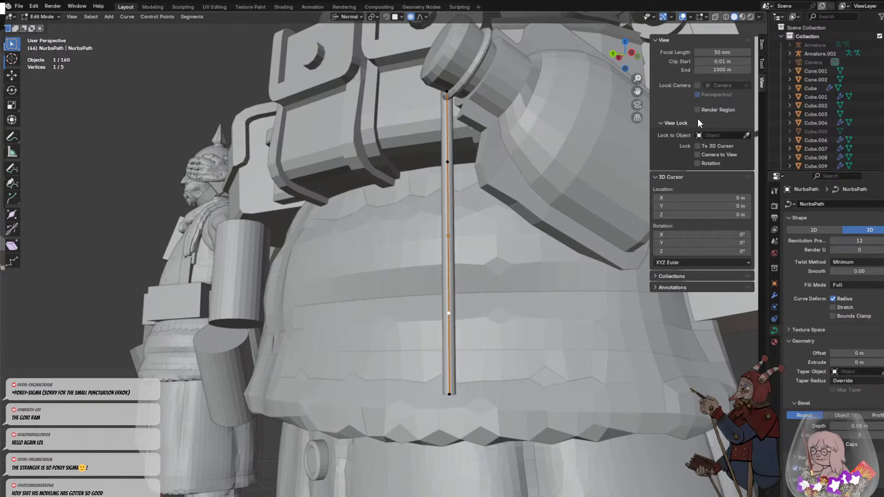
key("g")
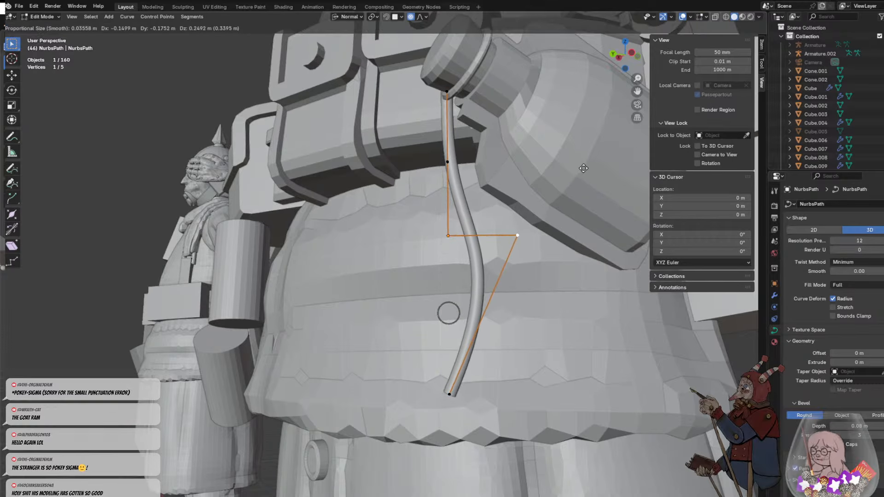
left_click(583, 165)
left_click(450, 394)
key("g")
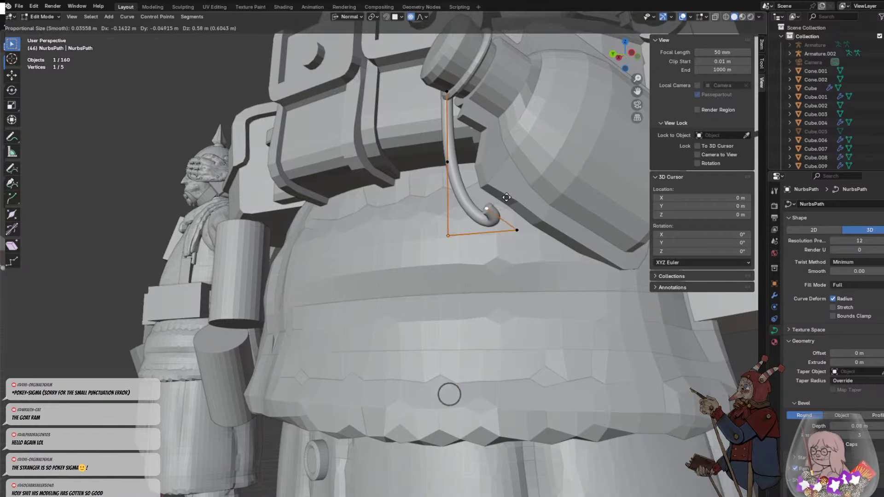
left_click(525, 159)
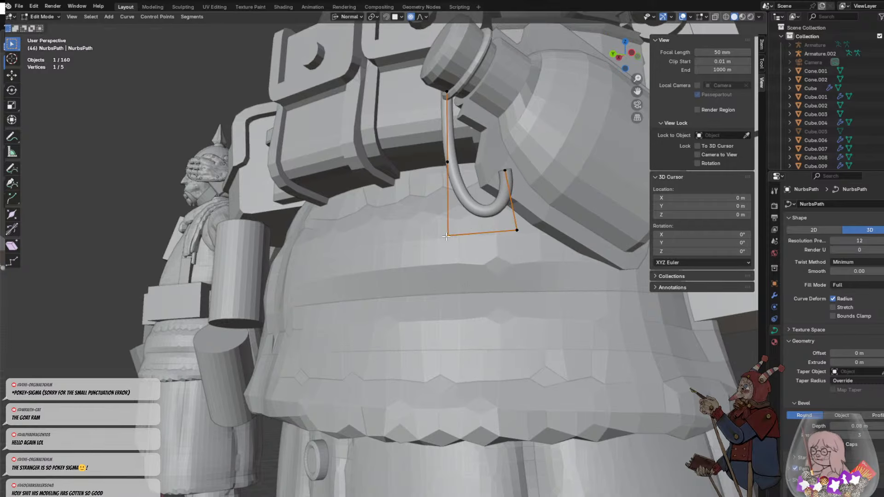
- Lower the middle and fourth control points of the tube to deepen its U-shaped loop
key("g")
left_click(430, 313)
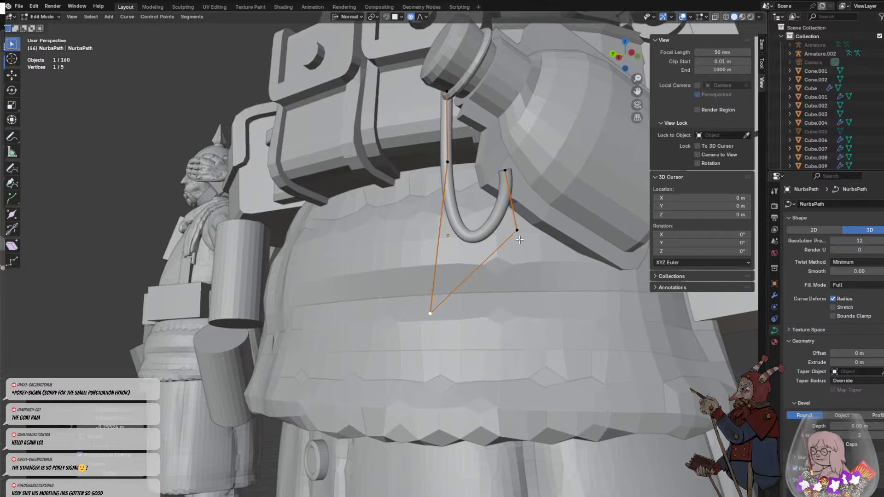
left_click(517, 230)
key("g")
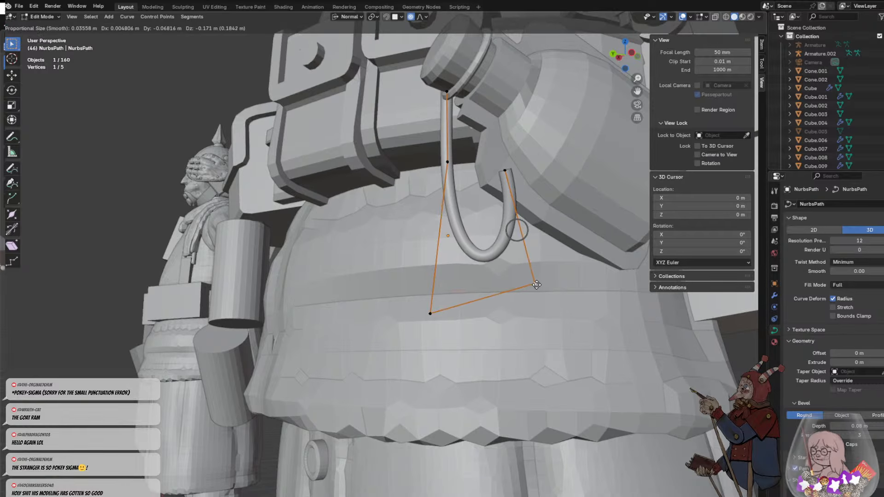
left_click(534, 285)
- Move the tube's end point against the plate around the bottle and raise the middle control point
middle_click_drag(534, 285, 574, 298)
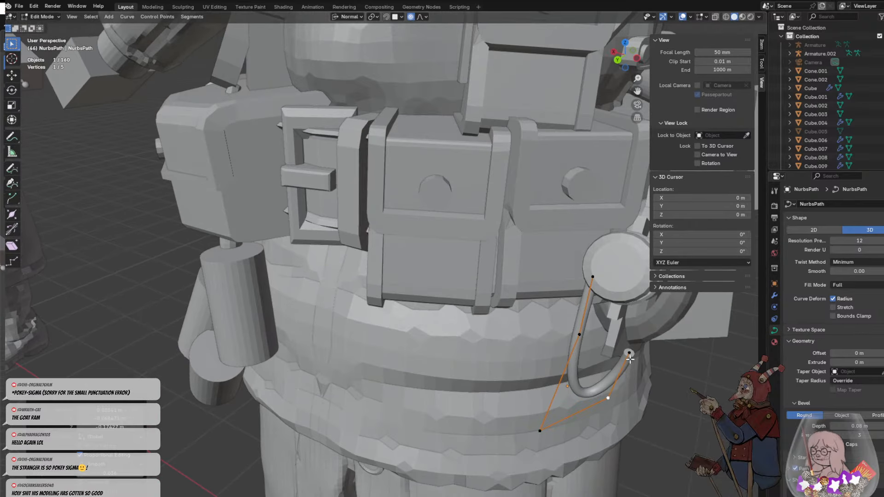
key("g")
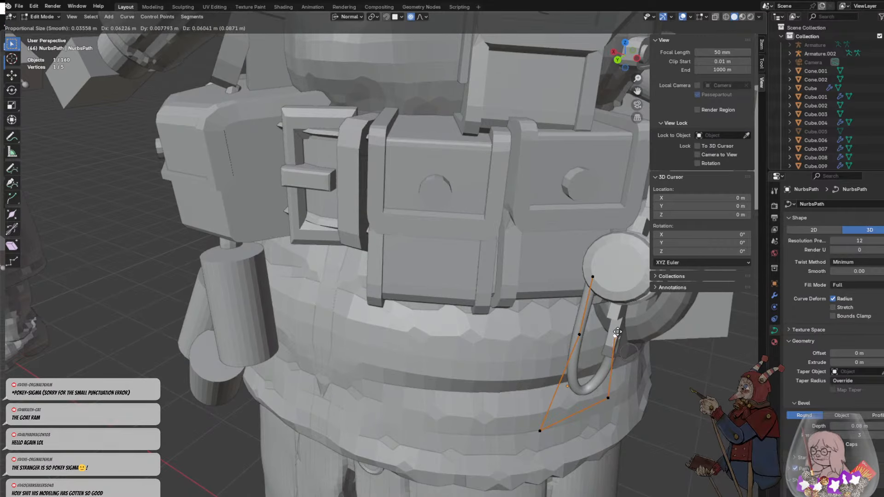
left_click(619, 340)
middle_click_drag(644, 365, 621, 342)
key("g")
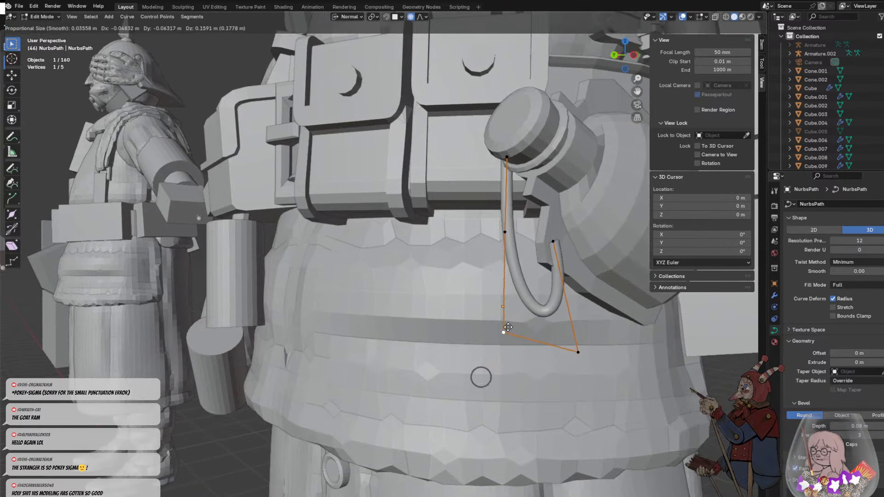
left_click(505, 301)
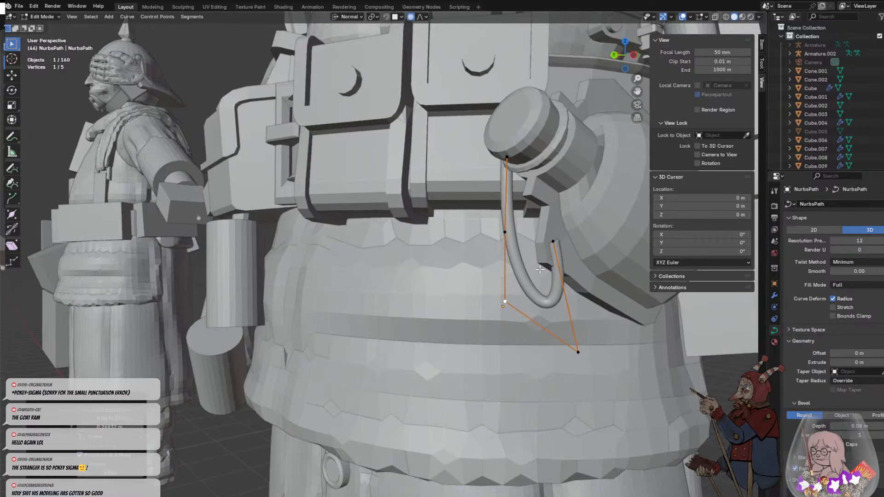
- Nudge the tube's end point upward and move the fourth control point inward and down to reshape the loop's bottom
left_click(553, 240)
key("g")
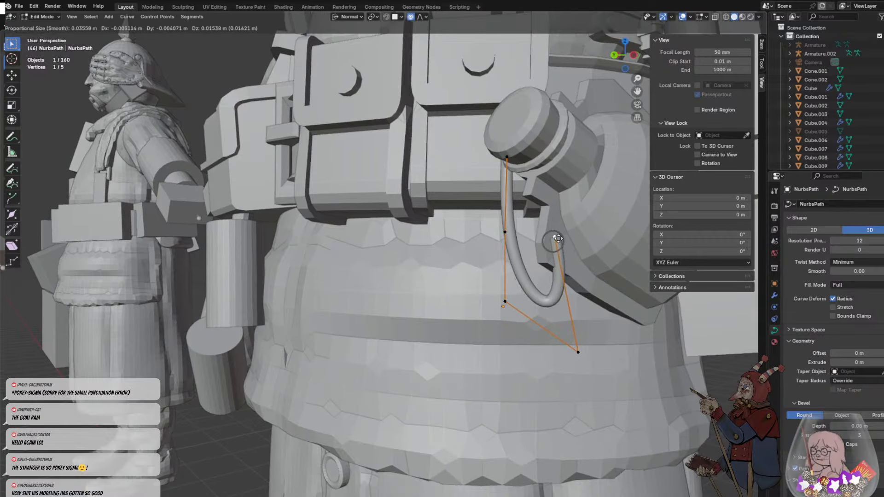
left_click(556, 238)
left_click(576, 352)
key("g")
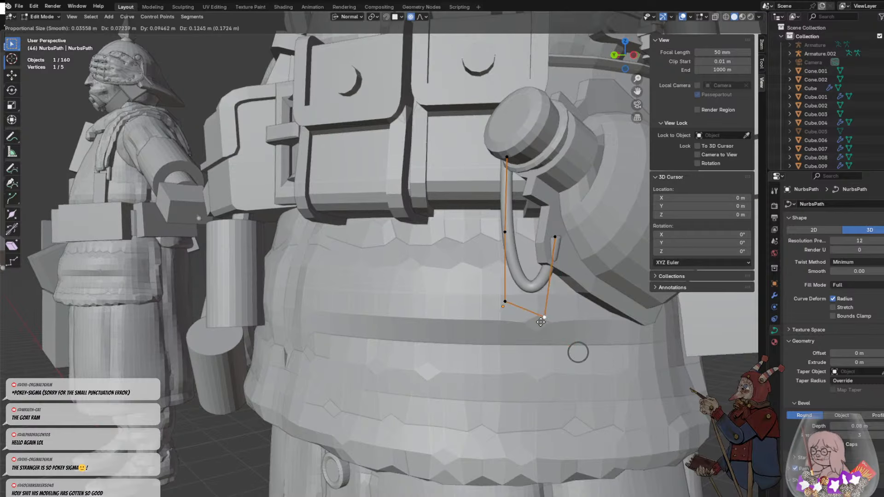
left_click(540, 376)
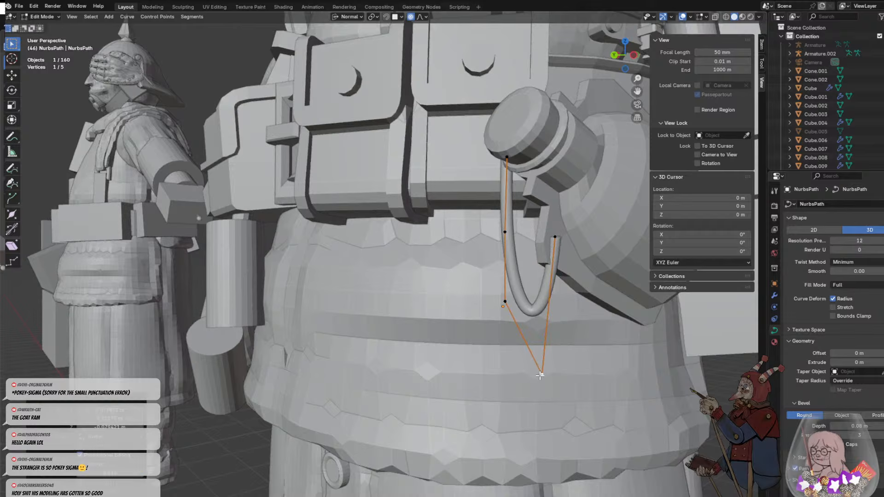
- Shift the tube's second control point slightly inward below the stopper
left_click(511, 235)
key("g")
left_click(512, 233)
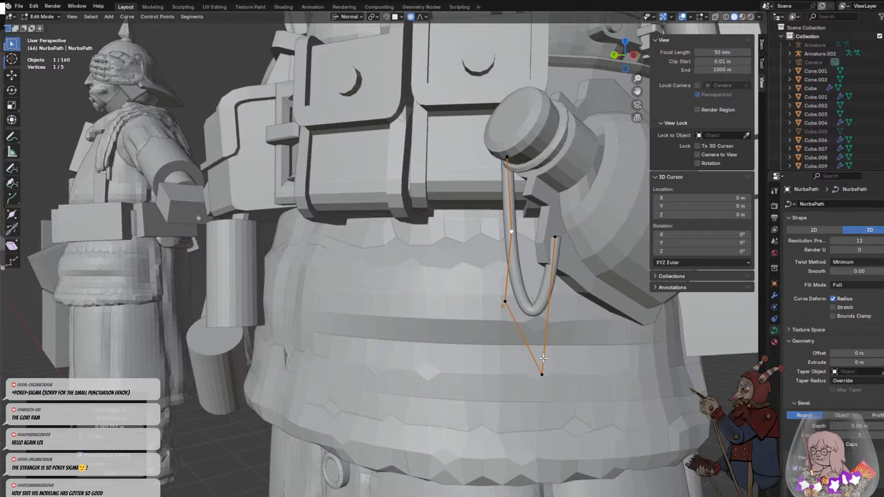
- Raise the cord's fourth control point and shift it outward under the plate to make the bottom of the loop shallower
left_click(542, 374)
key("g")
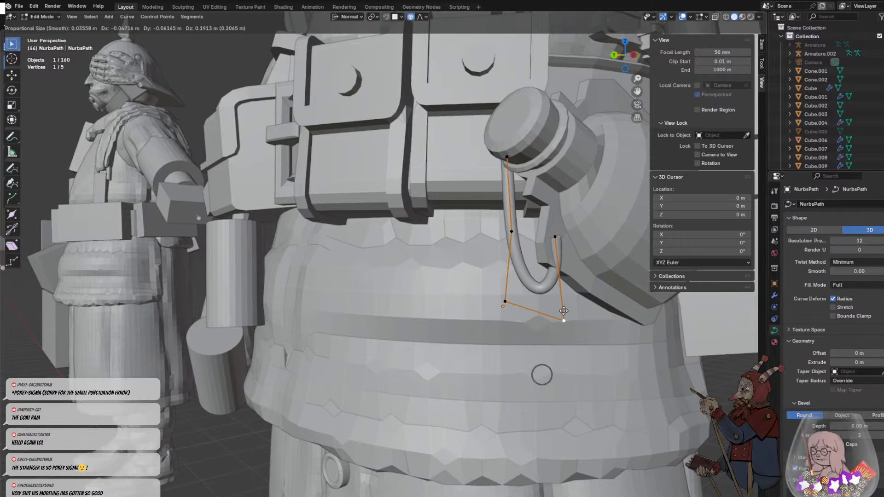
left_click(557, 309)
middle_click_drag(577, 325, 596, 322)
key("g")
left_click(640, 323)
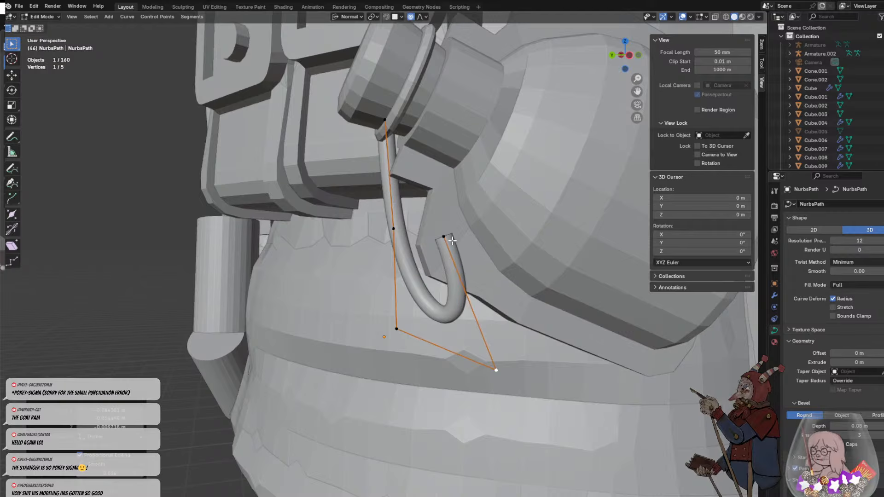
- Extrude two more control points from the cord's end, a very short one and one reaching in front of the plate's edge
key("e")
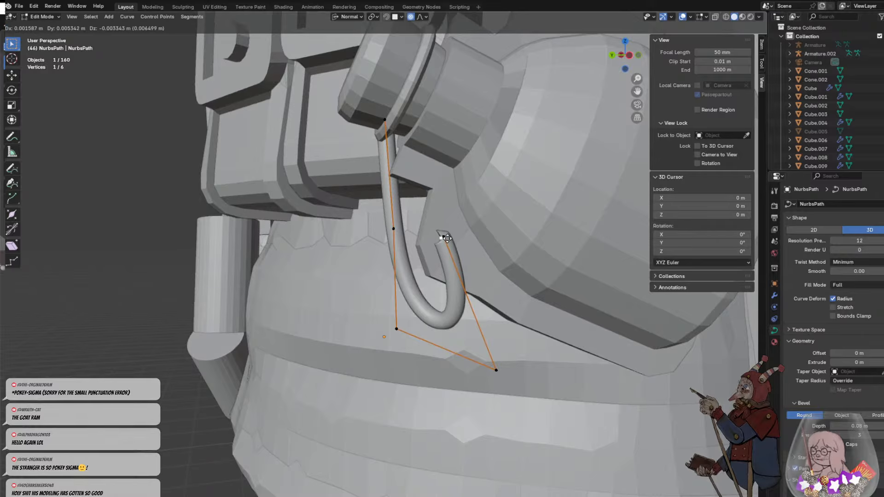
left_click(444, 236)
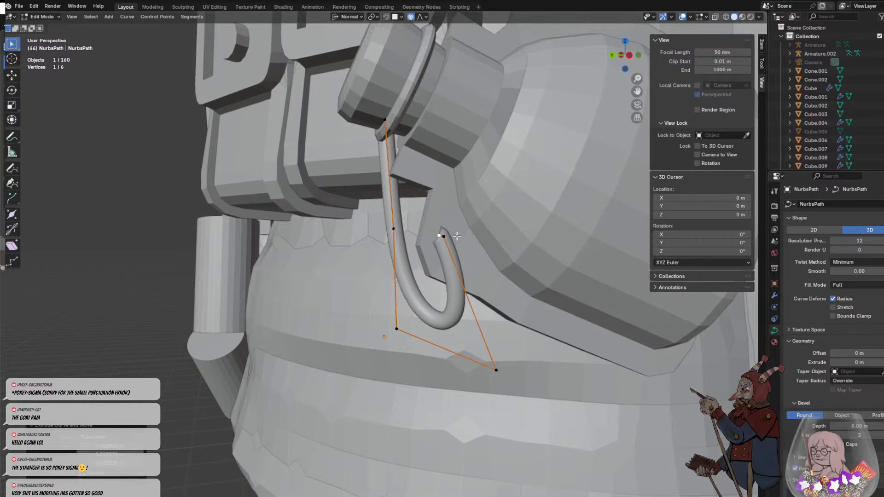
middle_click_drag(445, 235, 514, 248)
scroll(576, 271, "down", 1)
middle_click_drag(673, 305, 463, 285, "shift")
key("e")
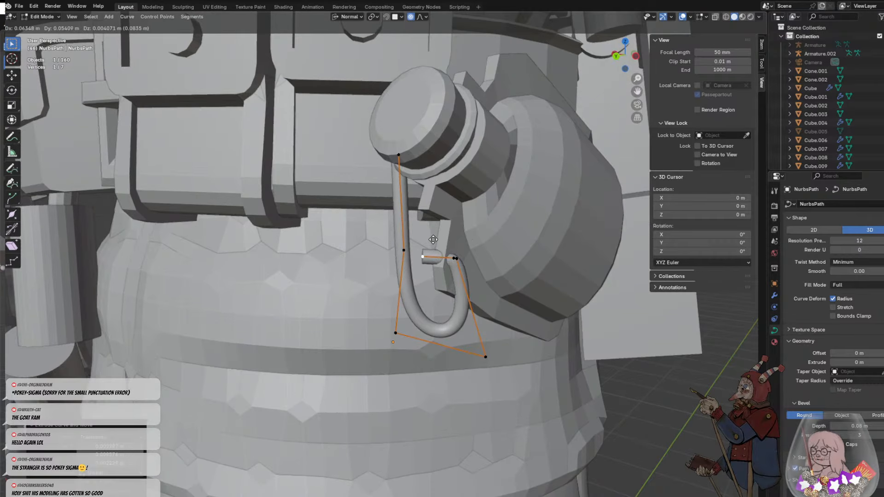
left_click(441, 239)
- Move the new end point so the cord's last segment runs level, sticking out in front of the plate's edge
middle_click_drag(441, 238, 463, 198)
key("g")
left_click(487, 174)
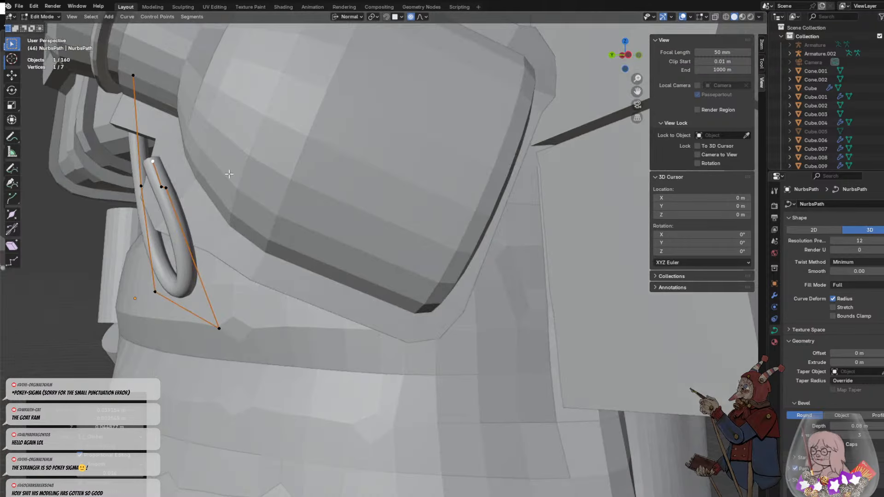
key("g")
left_click(151, 191)
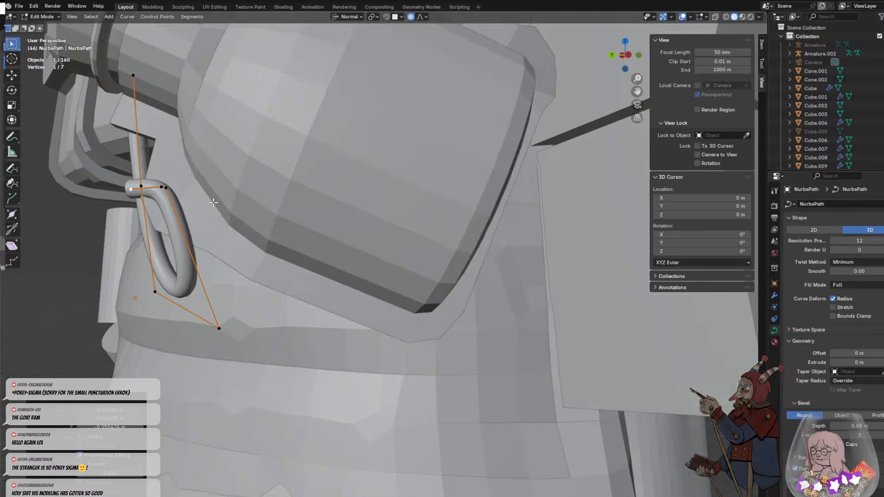
middle_click_drag(151, 191, 260, 207)
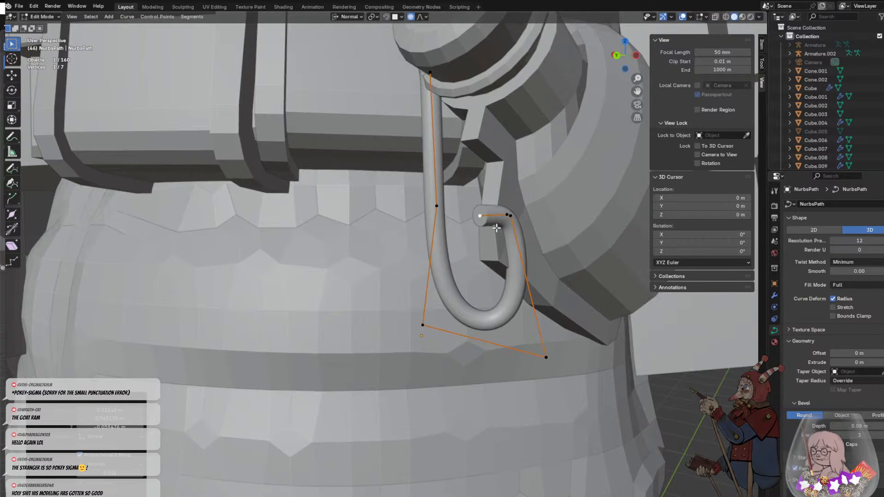
- Extrude the cord's end across the front of the plate's edge, then extrude another point turning around its inner side
middle_click_drag(496, 228, 594, 203)
key("r")
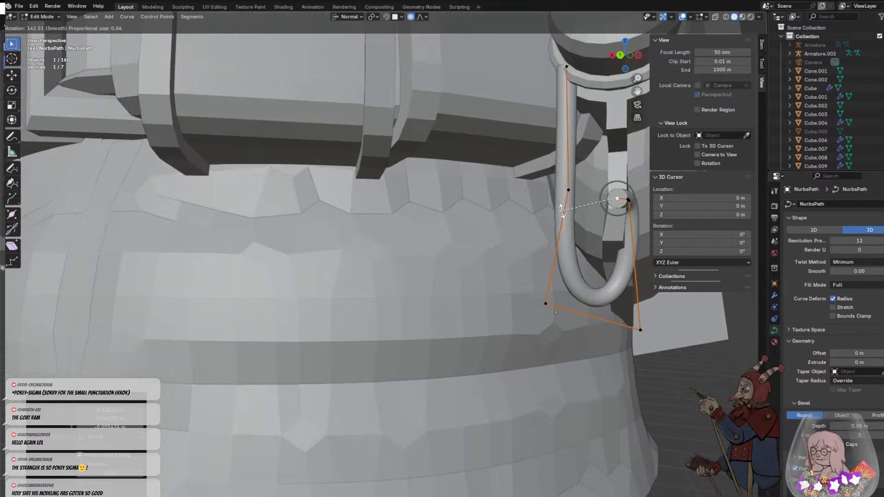
left_click(621, 293)
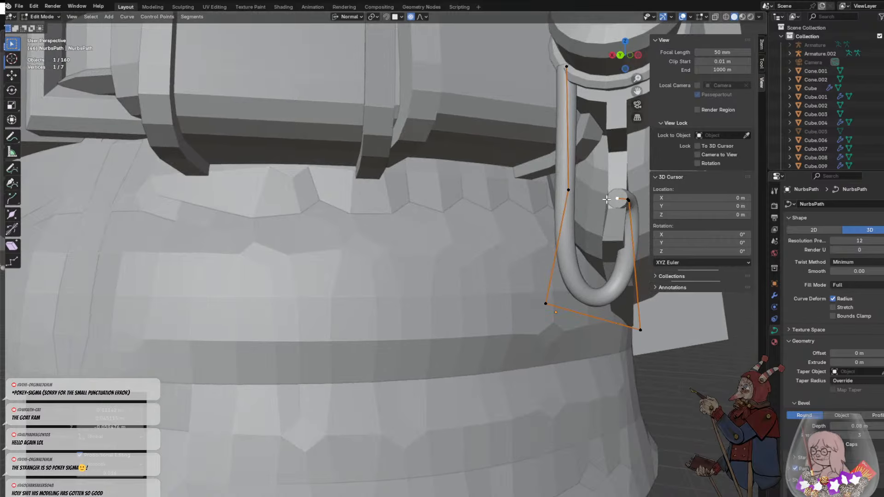
key("e")
left_click(594, 194)
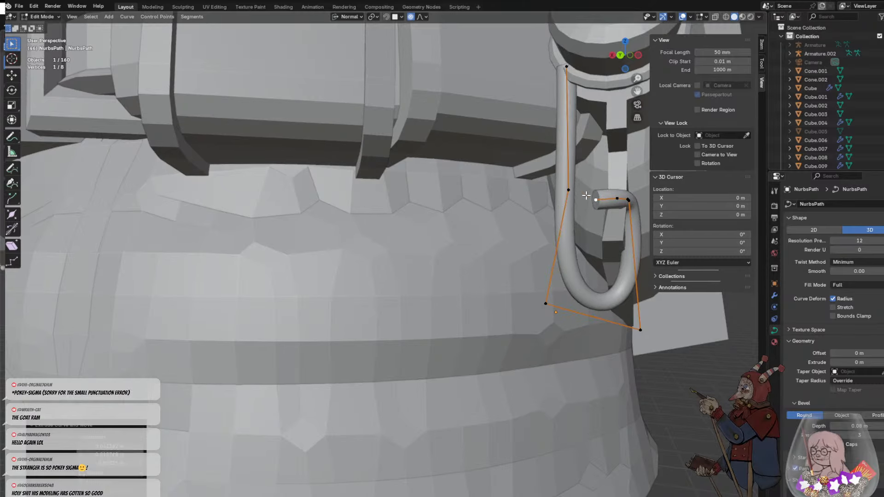
middle_click_drag(594, 193, 545, 183)
key("e")
left_click(567, 127)
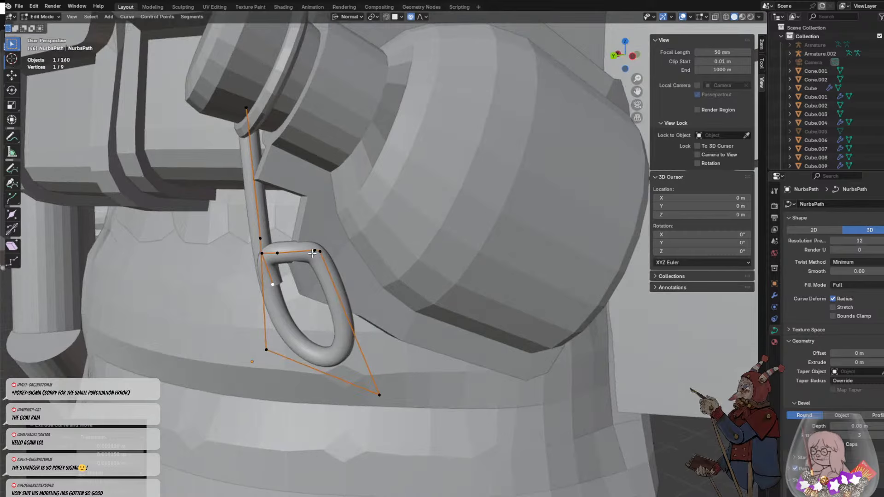
- Move the cord's end point back along the plate's inner side, just beneath the cord's outer bend
key("r")
left_click(303, 293)
key("g")
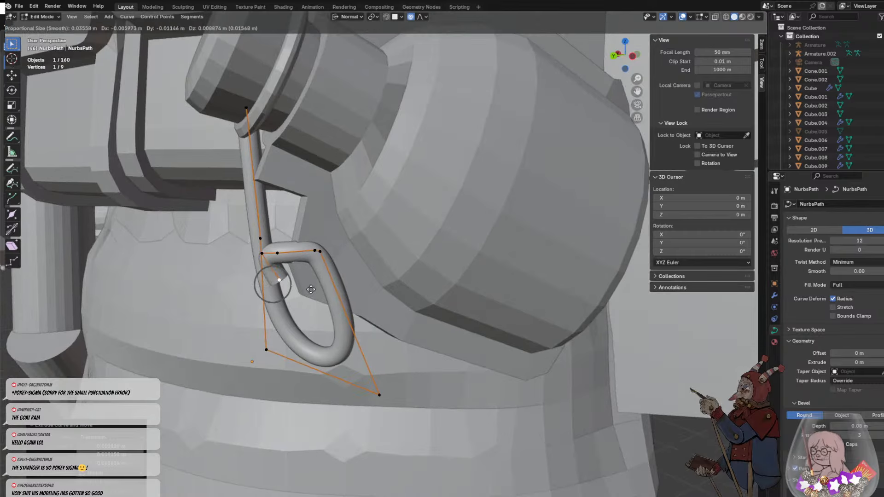
left_click(346, 268)
- Raise the control point at the top of the first wrap and shift it toward the plate
left_click(275, 251)
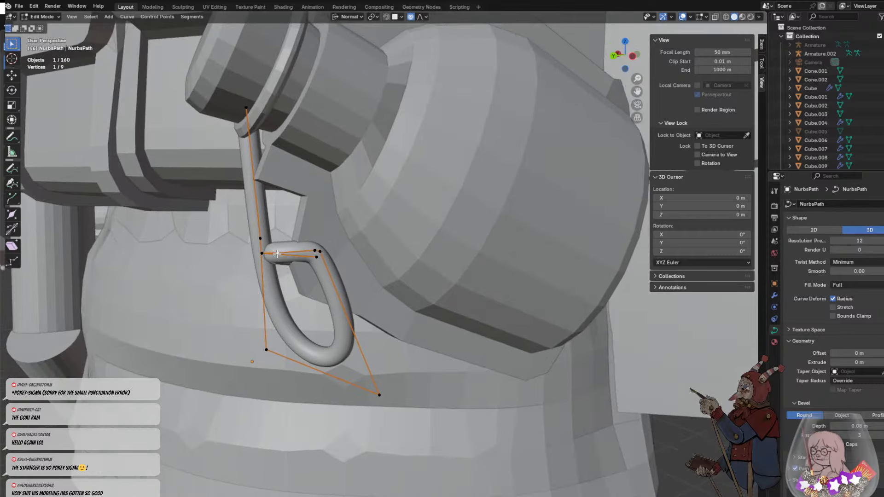
key("g")
left_click(299, 243)
middle_click_drag(299, 243, 324, 249)
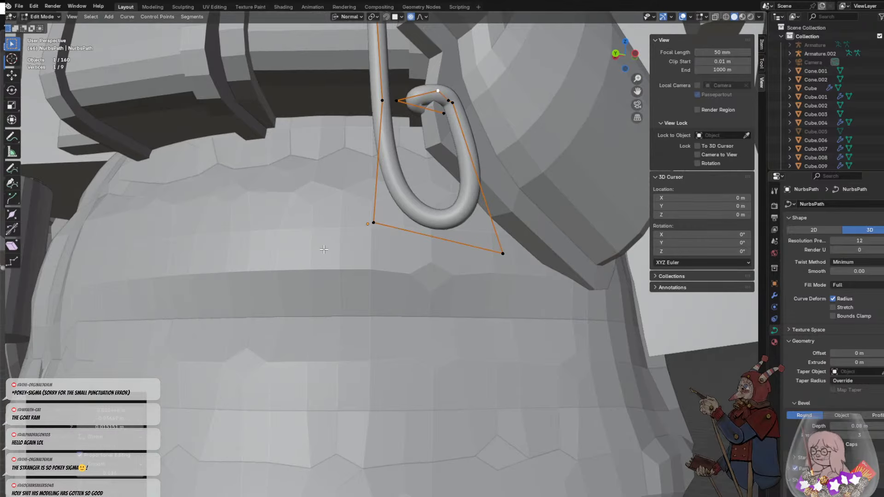
- Extrude two points from the cord's end, one behind the wrap toward the bottle and a very short one beyond it
middle_click_drag(446, 135, 449, 141)
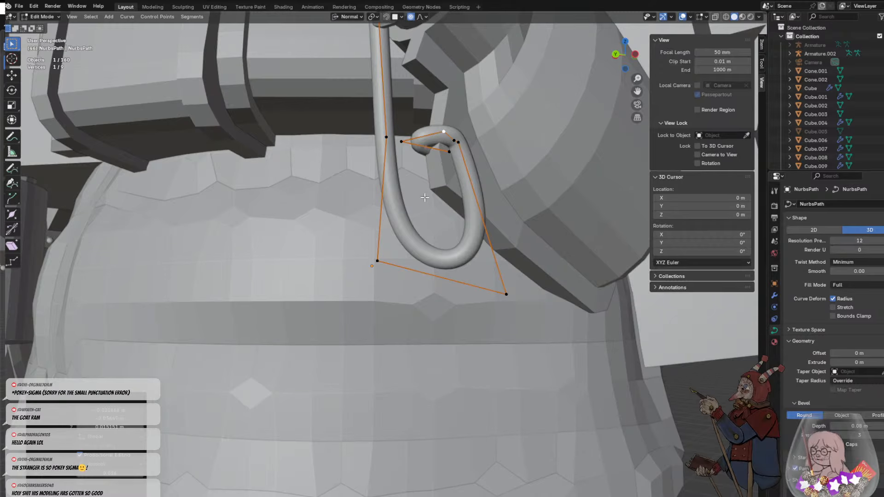
left_click(437, 212)
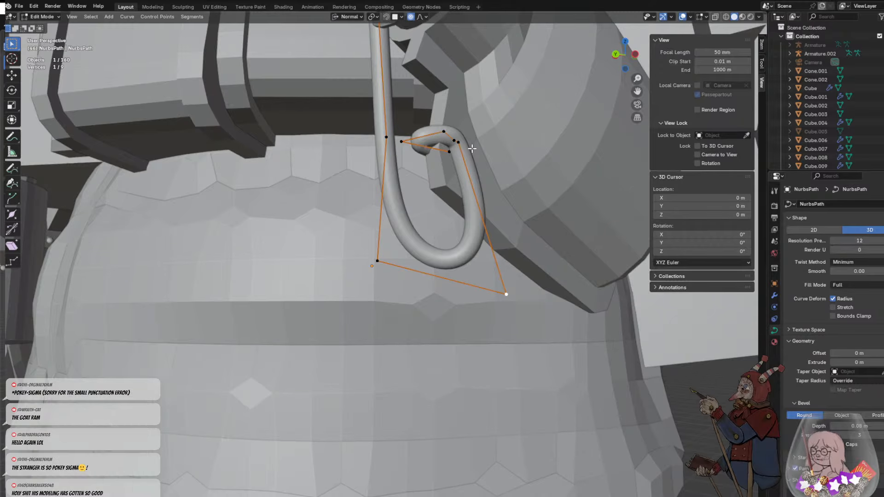
key("e")
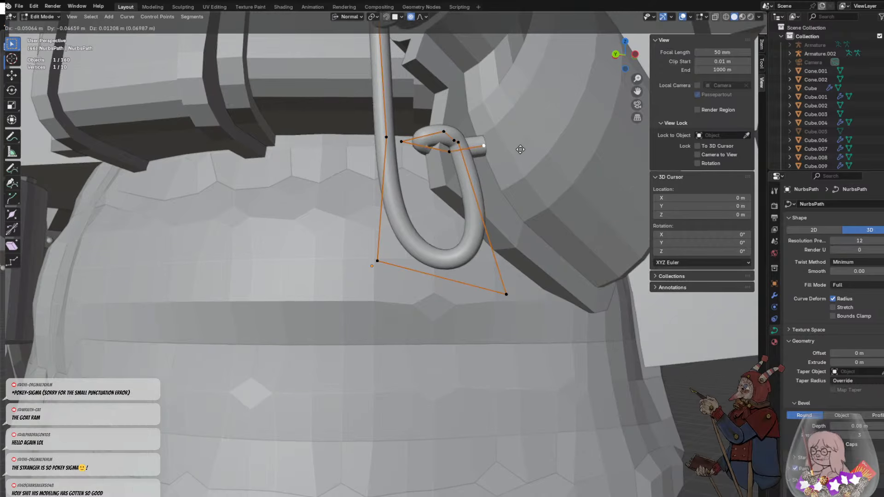
left_click(521, 149)
middle_click_drag(520, 149, 386, 169)
key("e")
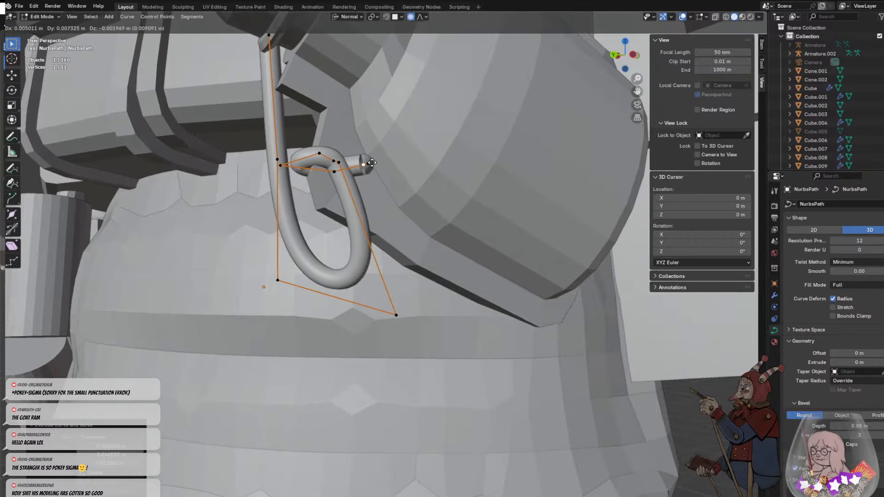
left_click(368, 164)
- Rotate the cord's end point and extrude another point from it back toward the front, crossing the hanging strand
middle_click_drag(367, 164, 361, 162)
key("r")
key("r")
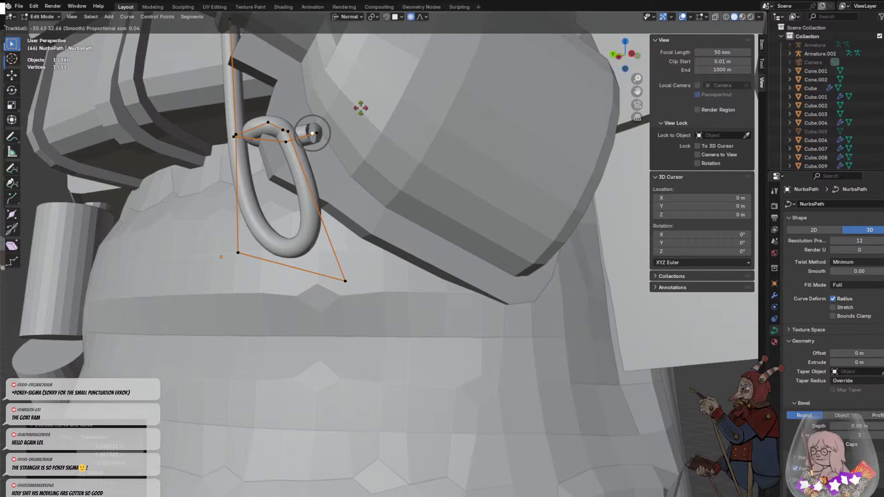
left_click(404, 104)
key("e")
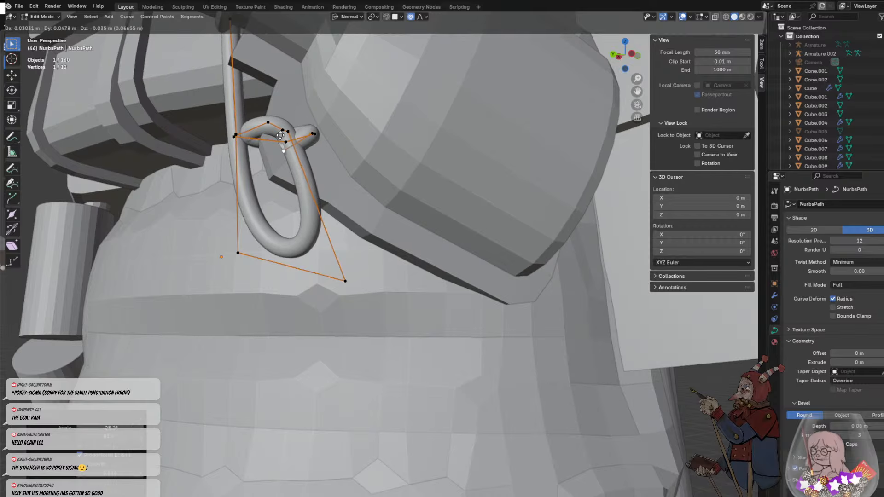
left_click(280, 117)
- Reposition the cord's end point so the second wrap crosses in front of the hanging strand
middle_click_drag(280, 116, 382, 163)
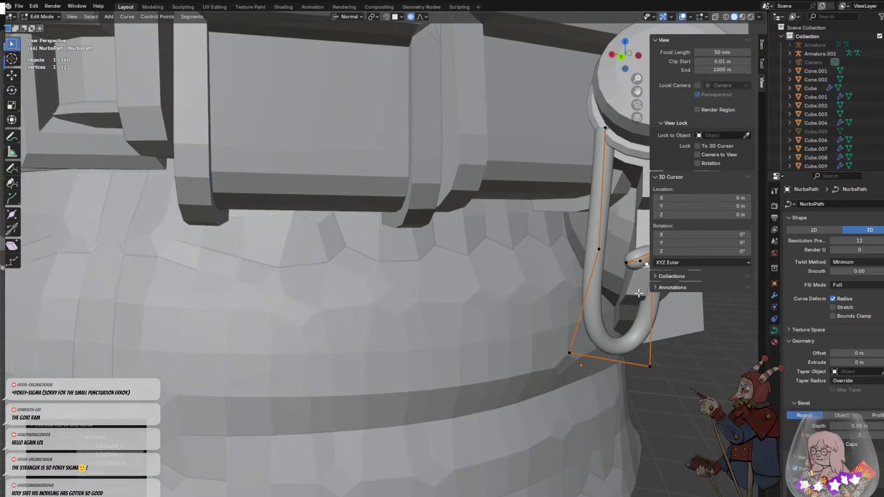
middle_click_drag(664, 328, 486, 275)
key("g")
left_click(557, 274)
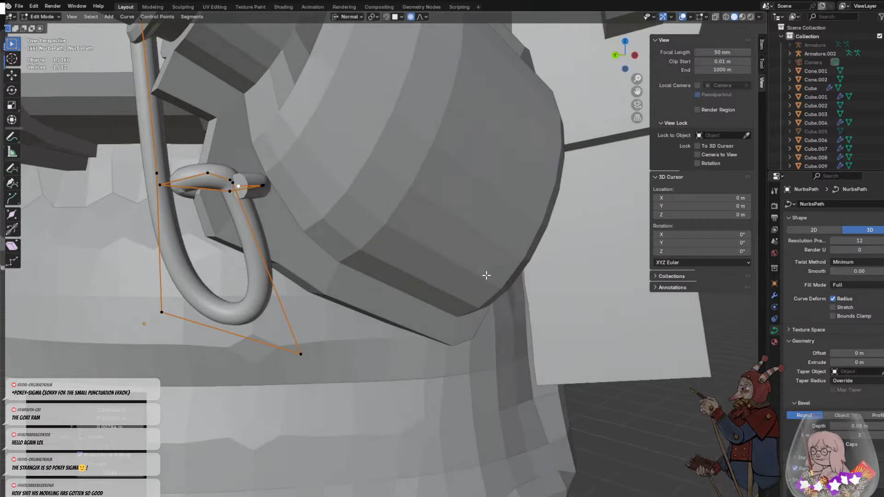
key("r")
right_click(242, 198)
- Extrude two points from the cord's end to carry the second wrap below the first and across the plate's front edge
key("e")
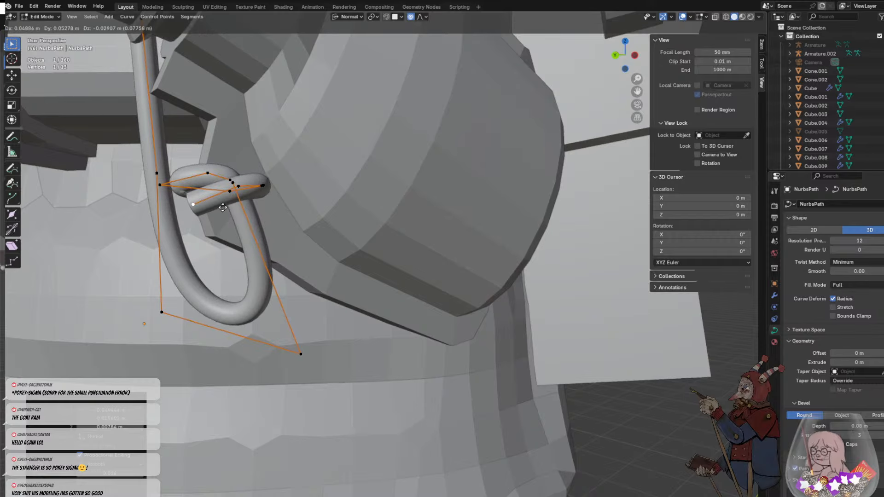
left_click(223, 207)
middle_click_drag(223, 208, 333, 213)
middle_click_drag(403, 215, 474, 235)
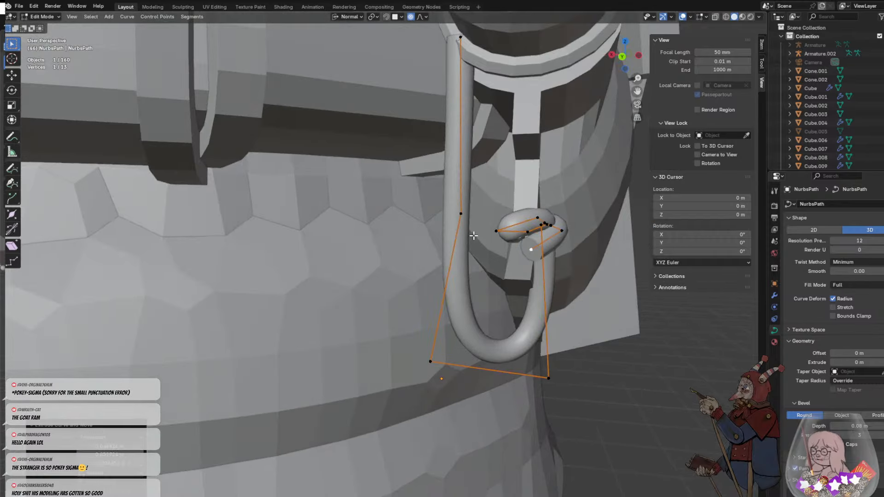
key("e")
left_click(551, 259)
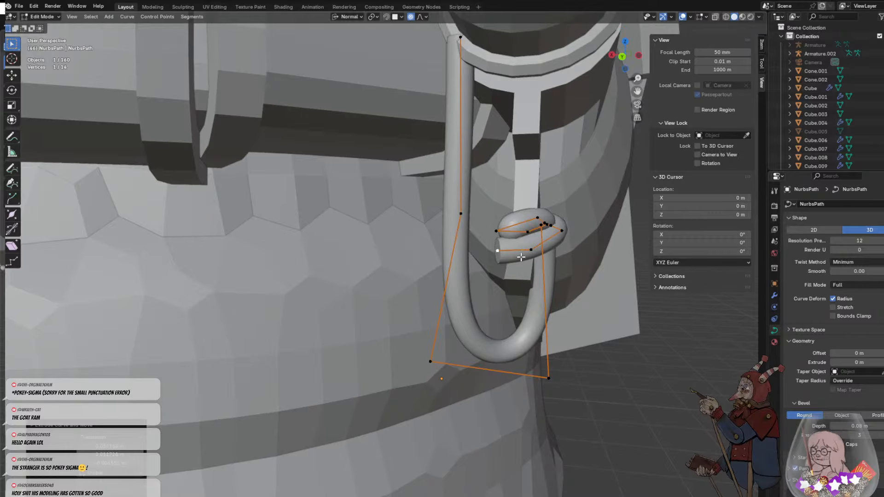
- Extrude a last point from the cord's end and tuck it in between the two wraps around the plate
middle_click_drag(550, 259, 593, 274)
key("e")
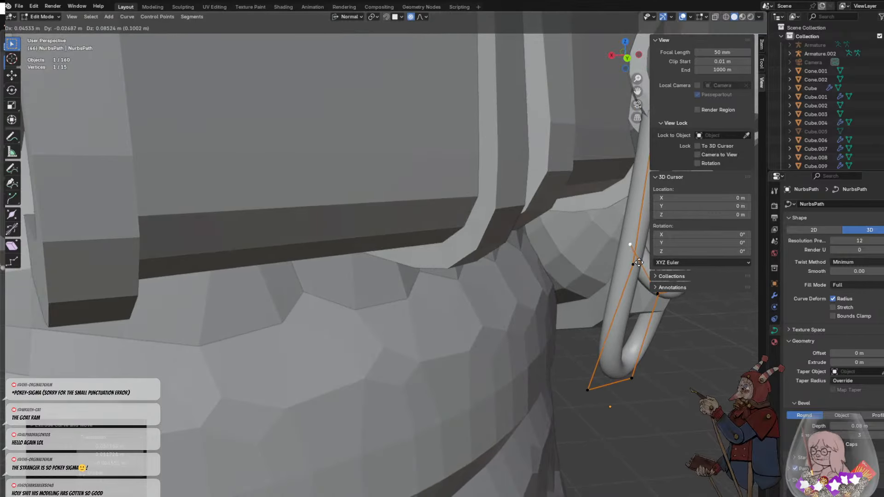
left_click(636, 256)
left_click(689, 332)
middle_click_drag(689, 332, 618, 322)
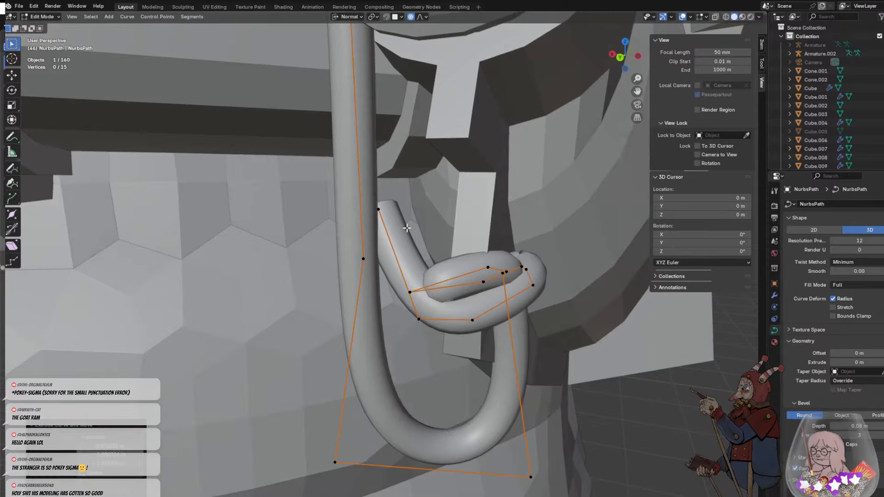
left_click(378, 210)
key("g")
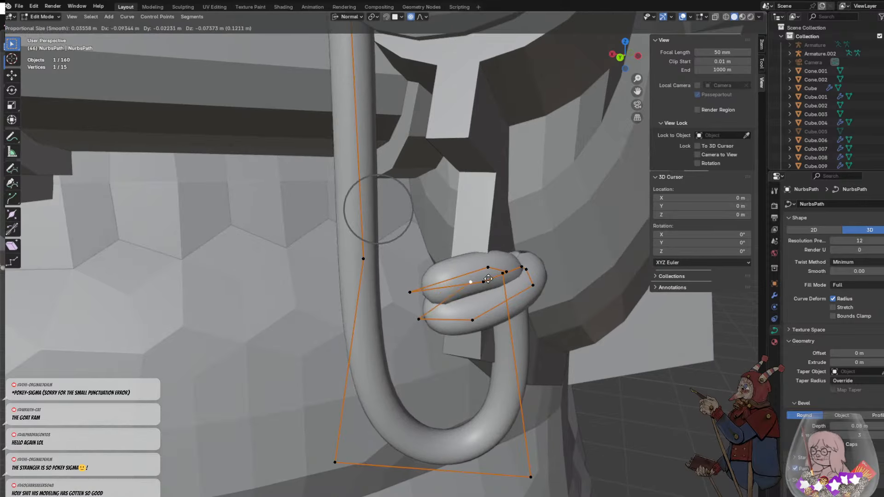
left_click(523, 301)
- Move the cord's first control point slightly upward against the underside of the stopper
middle_click_drag(577, 345, 533, 338)
scroll(414, 294, "down", 5)
left_click(265, 273)
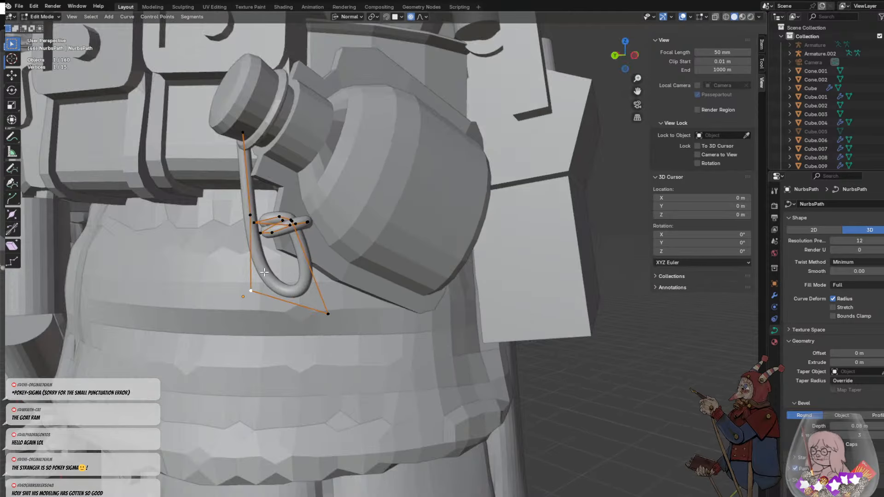
middle_click_drag(309, 339, 366, 347)
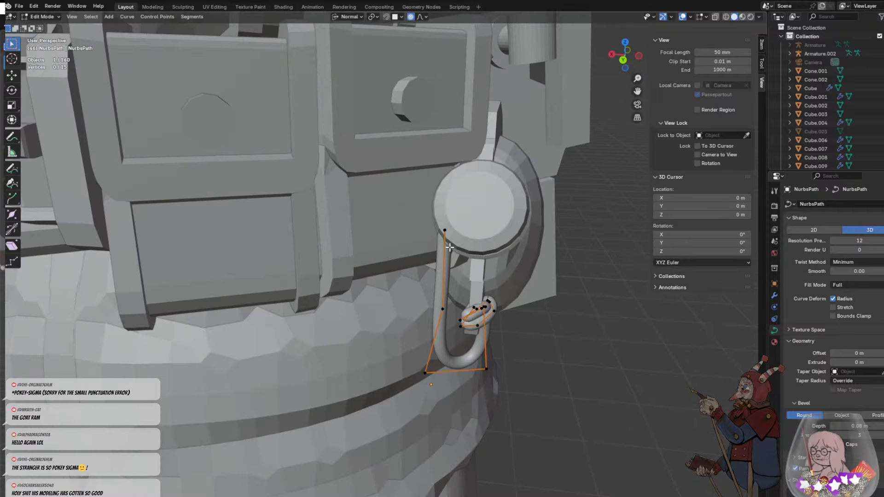
middle_click_drag(474, 262, 483, 241)
key("g")
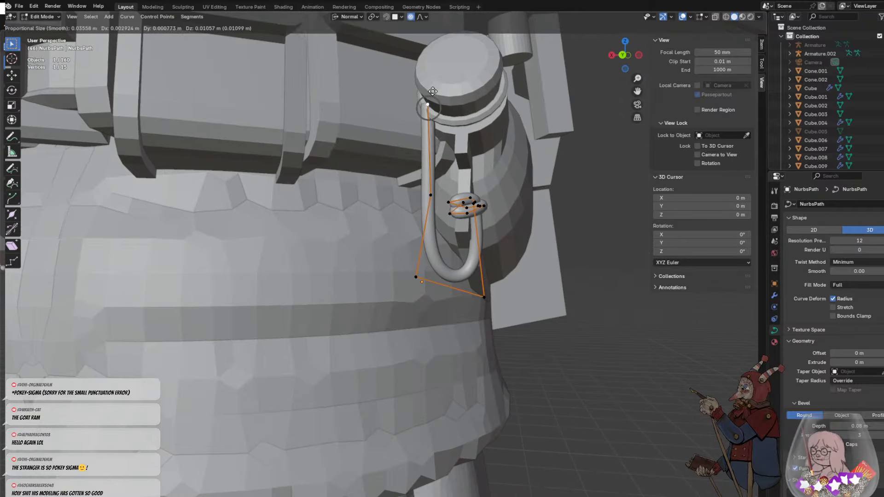
left_click(434, 95)
- Leave curve editing, deselect the finished cord and view the whole scene
left_click(525, 213)
scroll(525, 213, "down", 5)
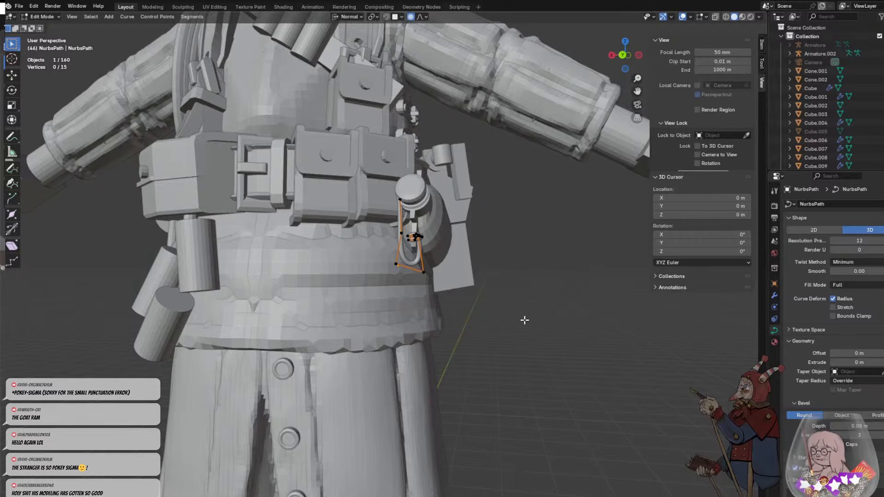
key("Tab")
left_click(492, 305)
mouse_move(493, 305)
middle_mouse_down()
mouse_move(470, 312)
mouse_move(415, 292)
mouse_move(509, 325)
mouse_move(525, 322)
mouse_move(481, 298)
middle_mouse_up()
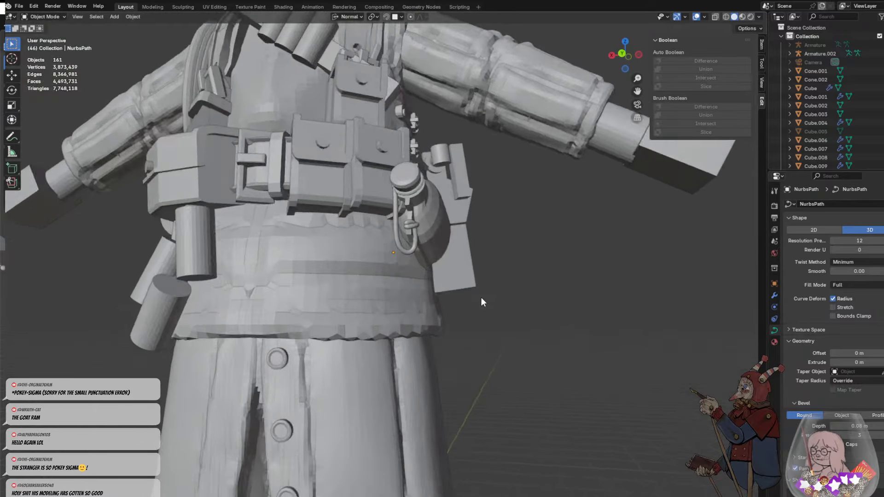
scroll(481, 302, "down", 10)
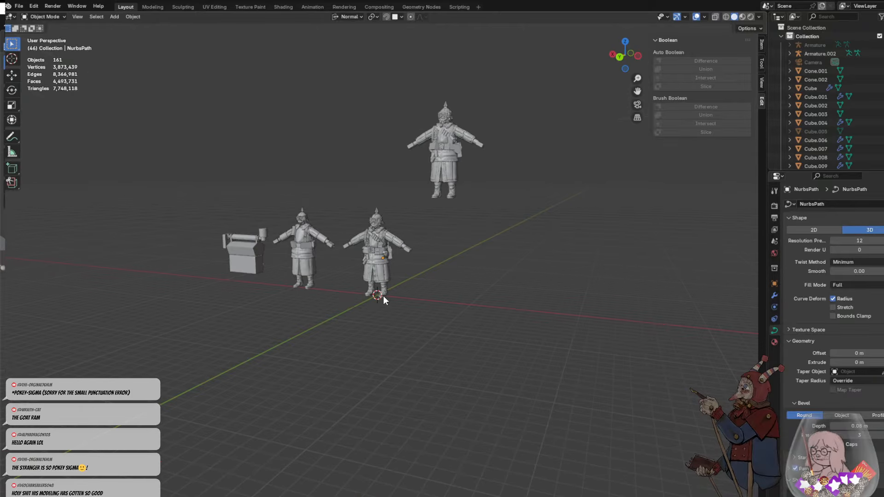
- Examine the finished cord and bottle on the soldier from the front and side, near and far
scroll(383, 295, "up", 15)
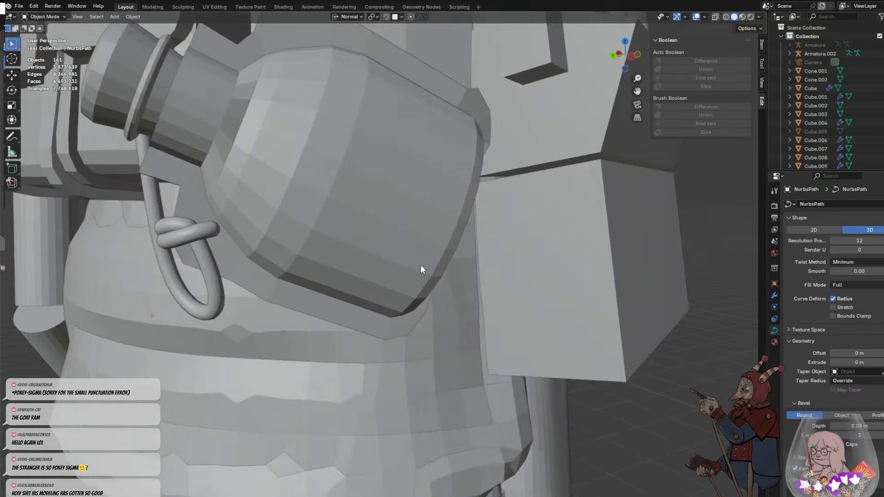
middle_click_drag(421, 265, 438, 218)
scroll(493, 257, "down", 5)
scroll(420, 217, "down", 10)
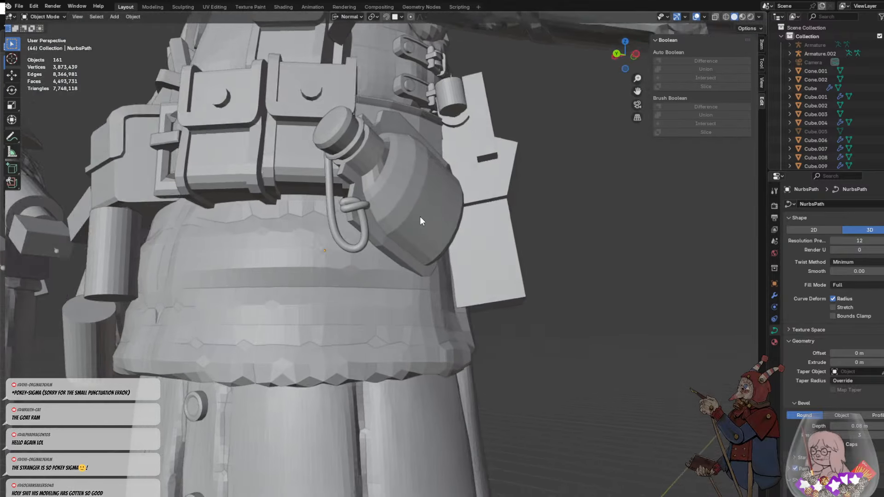
scroll(402, 218, "up", 10)
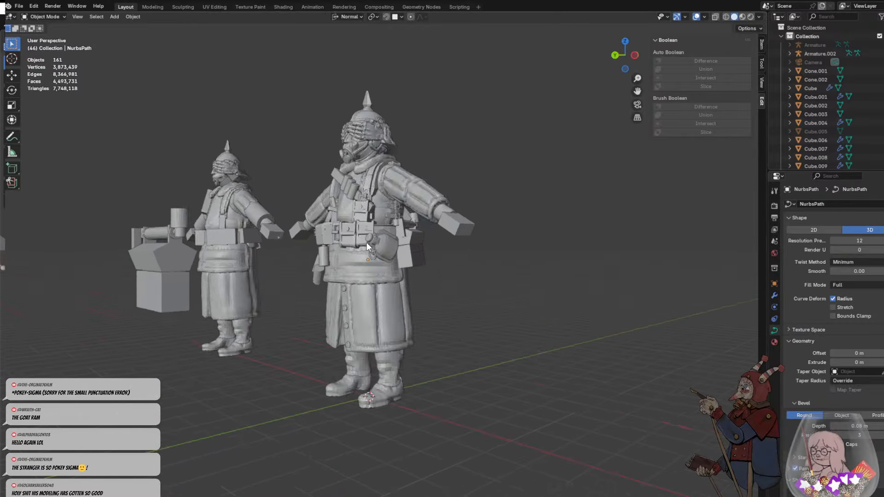
middle_click_drag(377, 237, 542, 261)
left_click(347, 207)
scroll(539, 256, "down", 12)
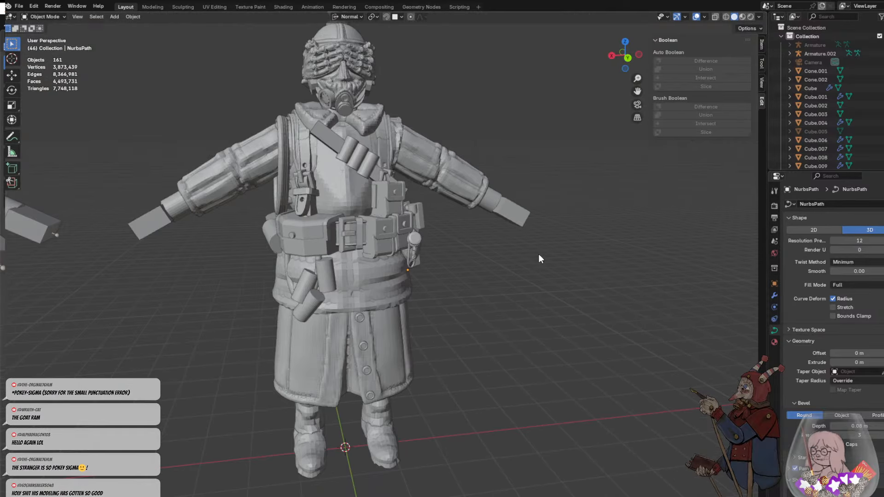
middle_click_drag(457, 264, 377, 239)
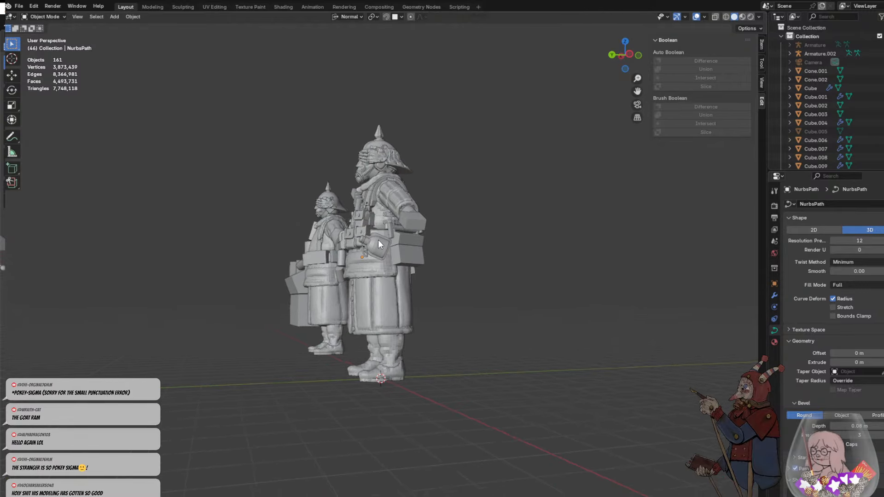
scroll(355, 219, "up", 10)
scroll(355, 214, "down", 2)
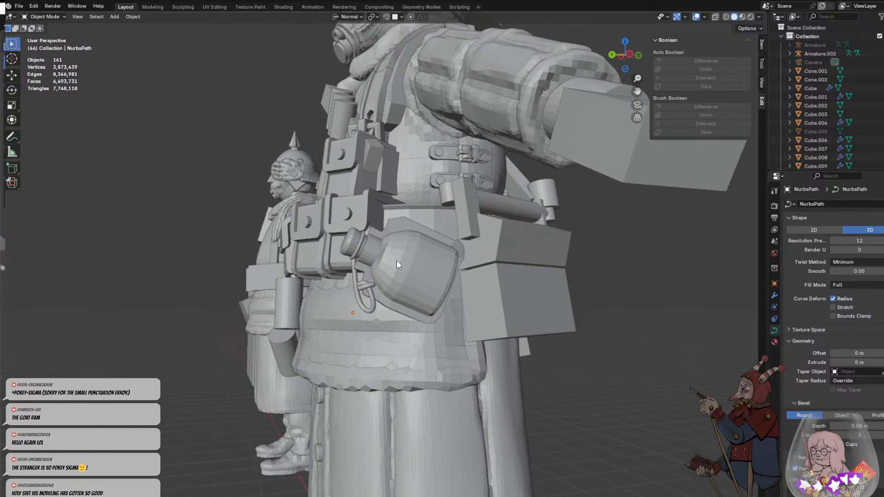
scroll(396, 261, "up", 6)
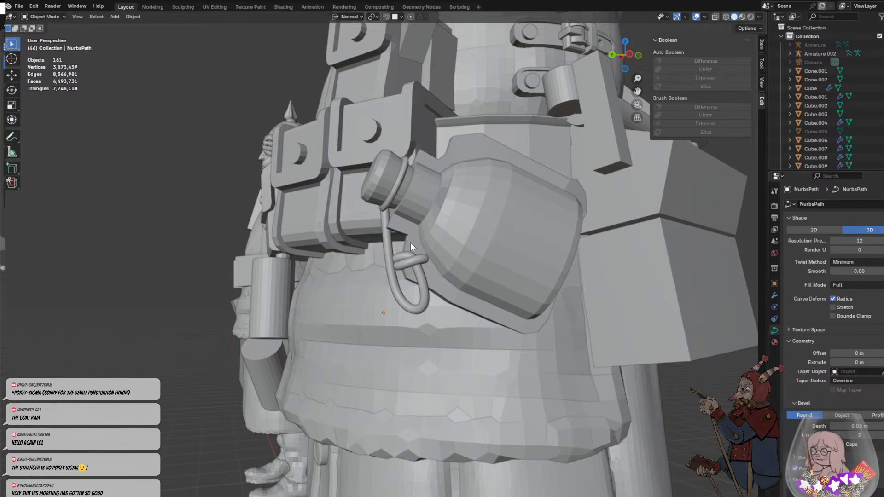
scroll(411, 242, "down", 2)
middle_click_drag(410, 242, 436, 239)
scroll(435, 239, "up", 4)
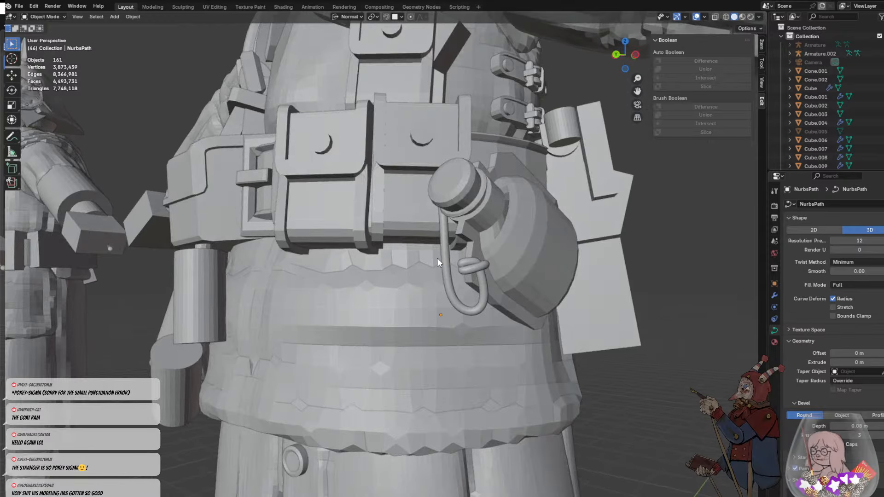
- Rotate the cord slightly and nudge it into place below the stopper
left_click(443, 259)
key("r")
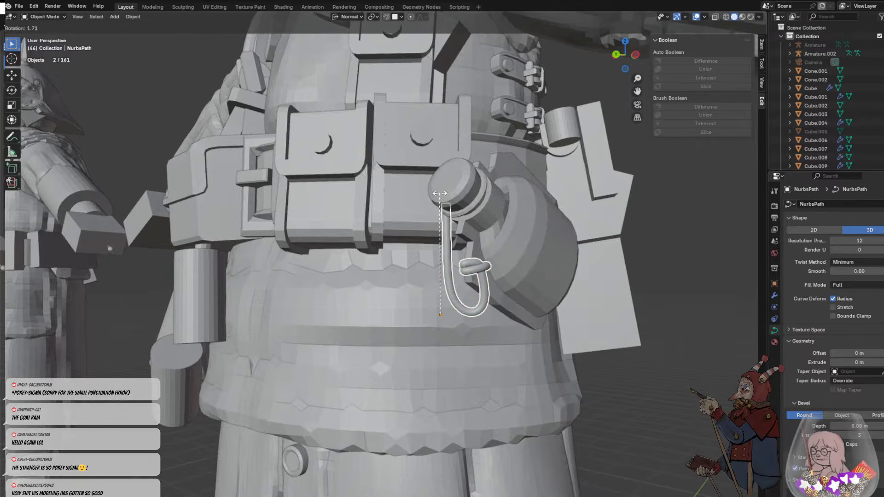
left_click(498, 276)
key("g")
left_click(497, 278)
left_click(487, 319)
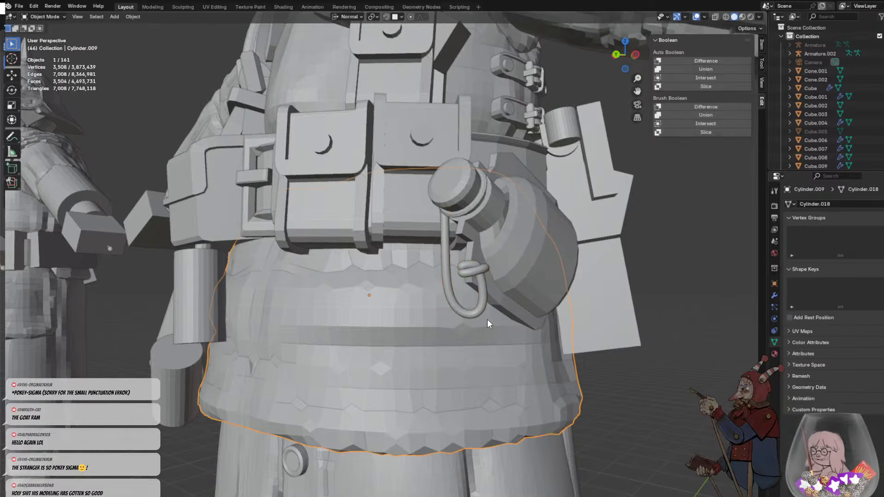
- Thicken the cord by setting its bevel depth to 0.16 m
middle_click_drag(487, 319, 424, 269)
scroll(542, 305, "down", 3)
left_click(432, 264, "shift")
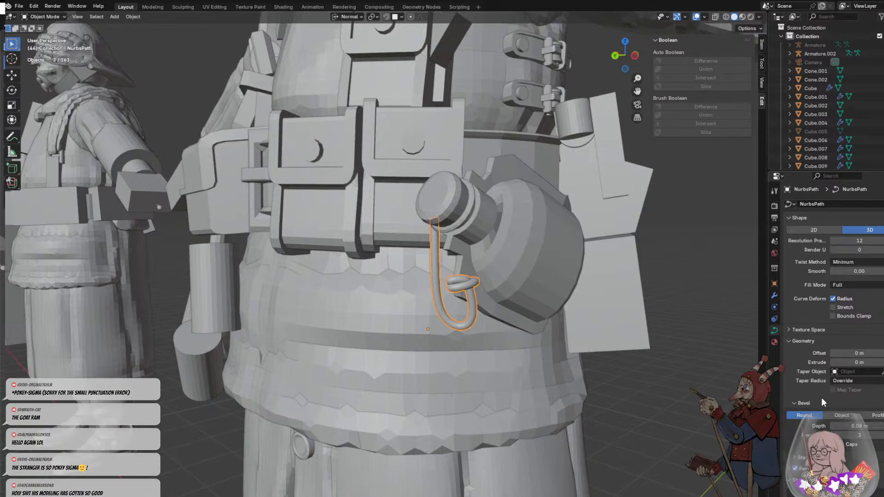
left_click_drag(856, 425, 883, 426)
scroll(521, 334, "down", 5)
middle_click_drag(523, 310, 562, 313)
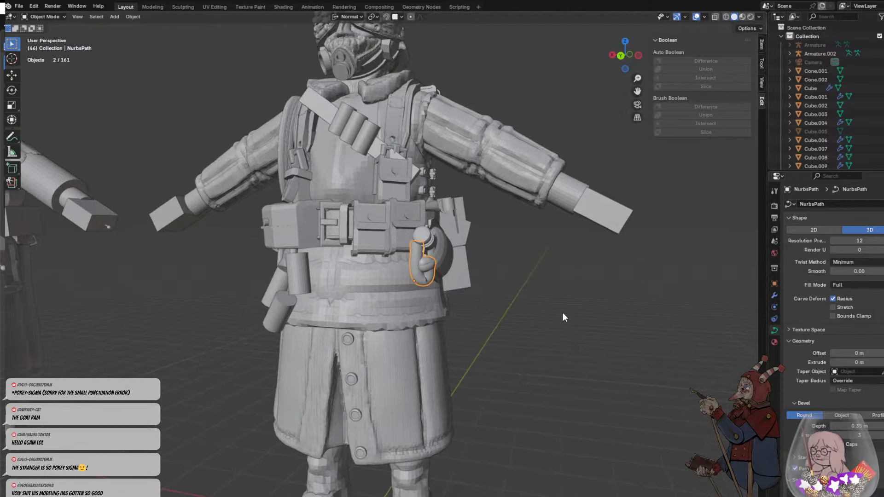
key("ctrl+z")
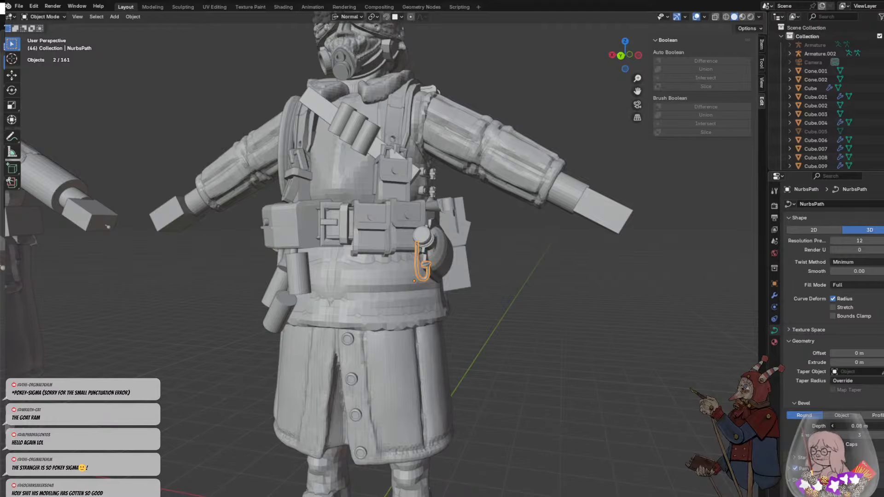
left_click_drag(857, 426, 860, 426)
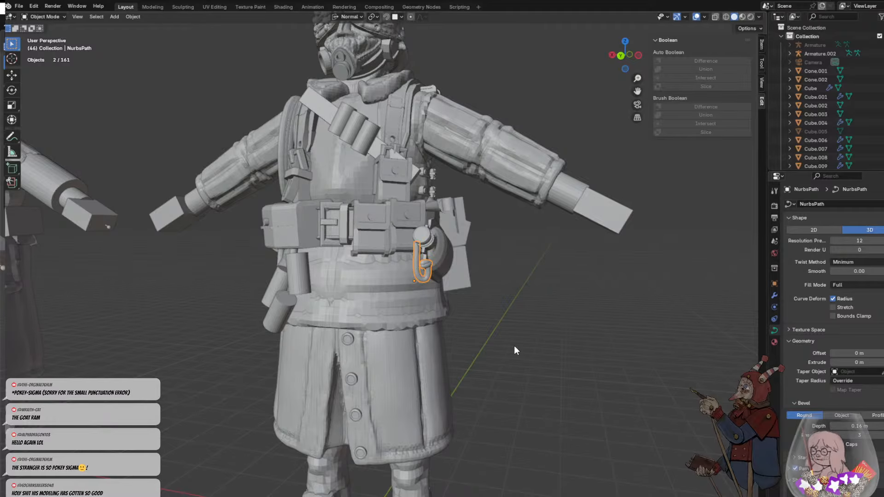
left_click(514, 346)
- Open the cord for curve editing and move the loop's lowest control point inward and up to tighten the loop
middle_click_drag(514, 346, 453, 300)
scroll(457, 271, "up", 5)
left_click(462, 315)
key("Tab")
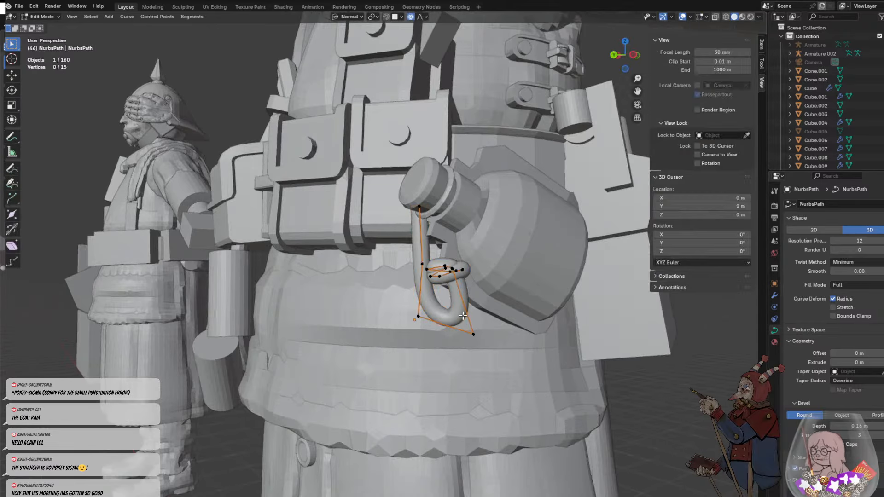
key("g")
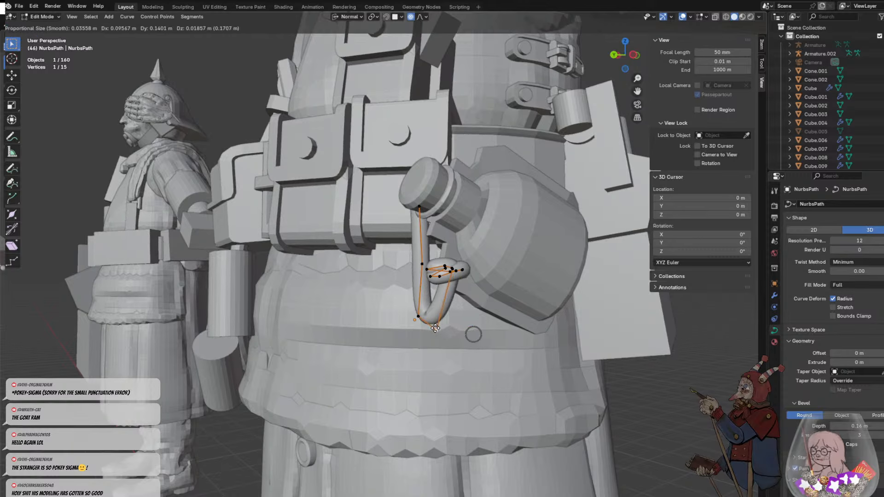
left_click(458, 329)
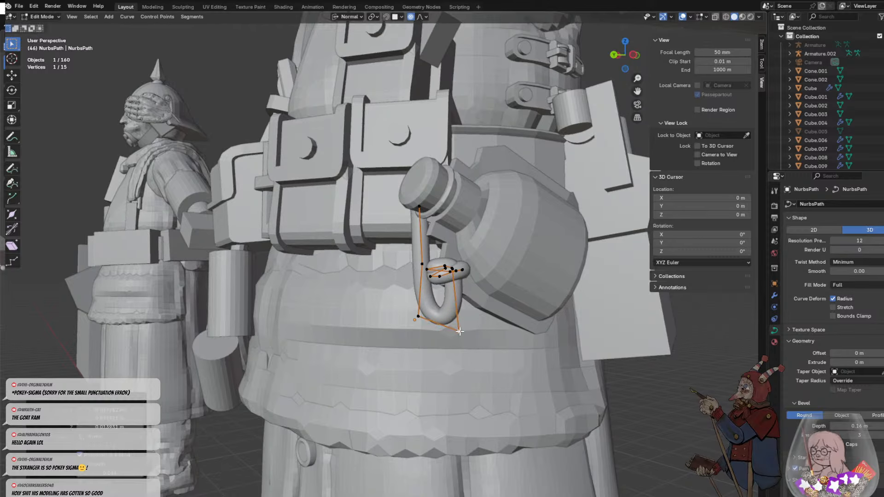
key("g")
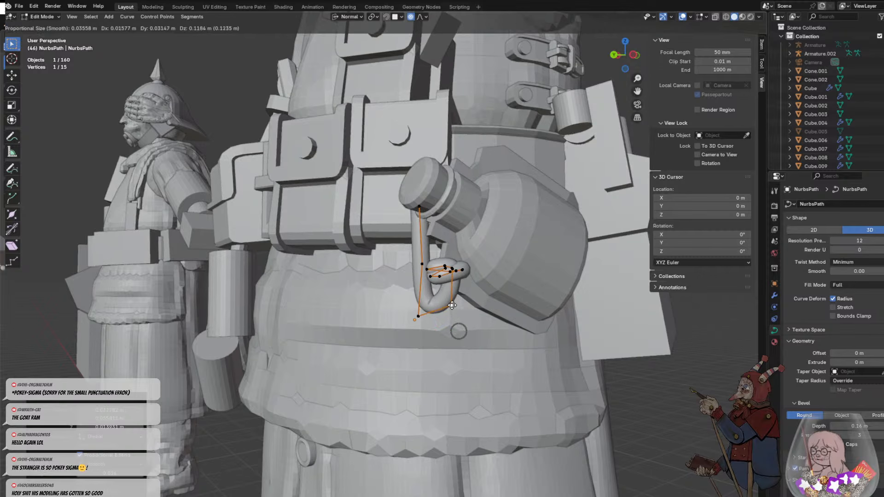
left_click(451, 306)
- Adjust the cord's top point at the stopper and shift the two points of its hanging strand toward the bottle
left_click(421, 206)
key("g")
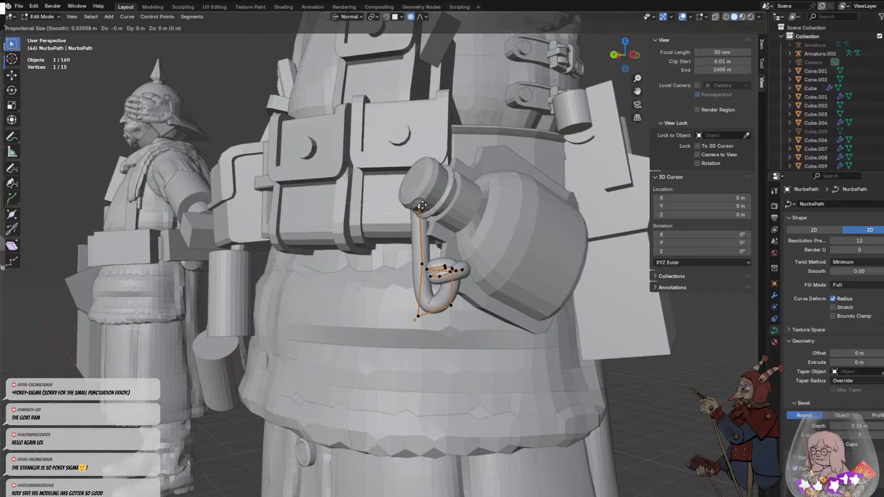
left_click(429, 206)
middle_click_drag(432, 297, 493, 294)
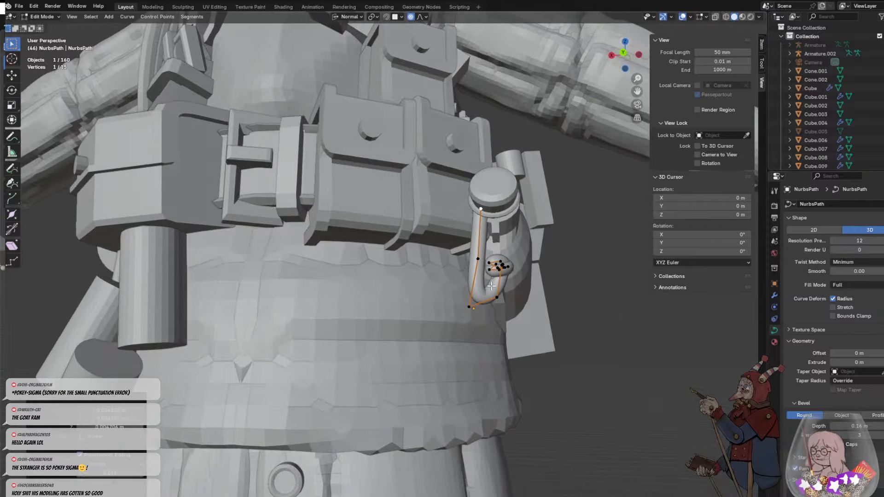
left_click(554, 288)
left_click(477, 258)
key("g")
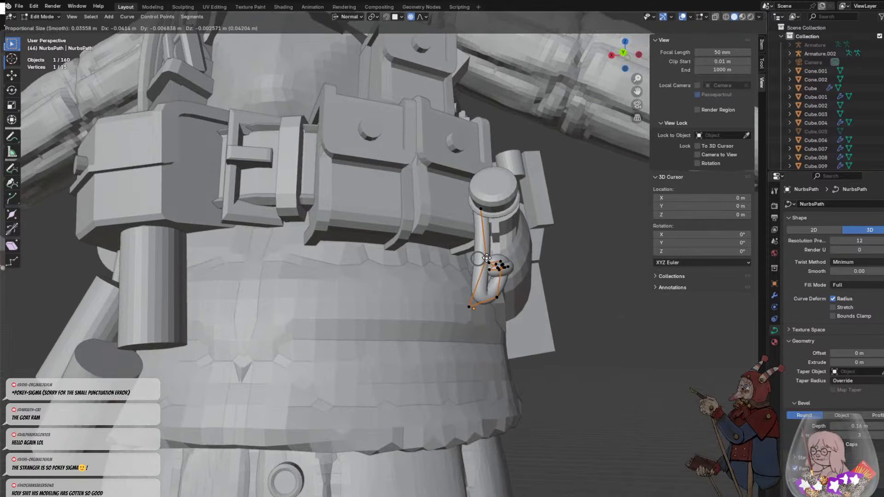
left_click(489, 261)
left_click(469, 306)
key("g")
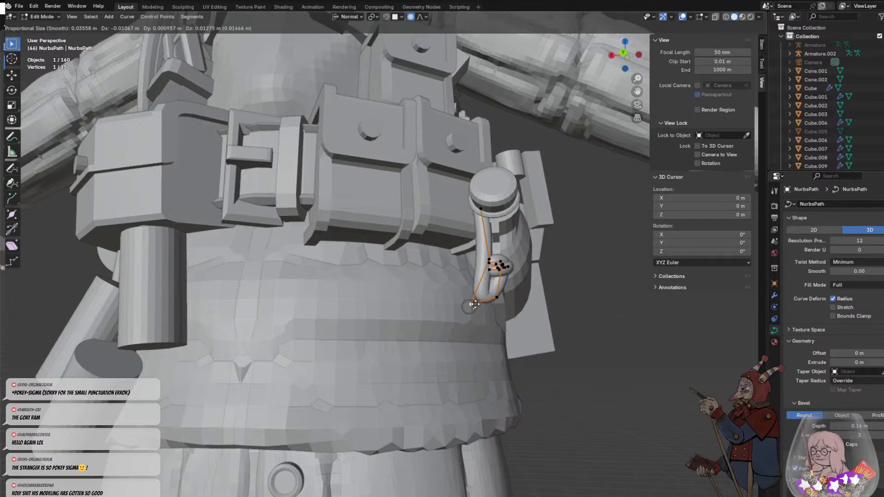
left_click(483, 302)
left_click(535, 304)
- Move the control point of the hanging strand outward, away from the knot, and leave curve editing
mouse_move(534, 304)
middle_mouse_down()
mouse_move(469, 299)
mouse_move(576, 306)
mouse_move(572, 286)
mouse_move(538, 318)
middle_mouse_up()
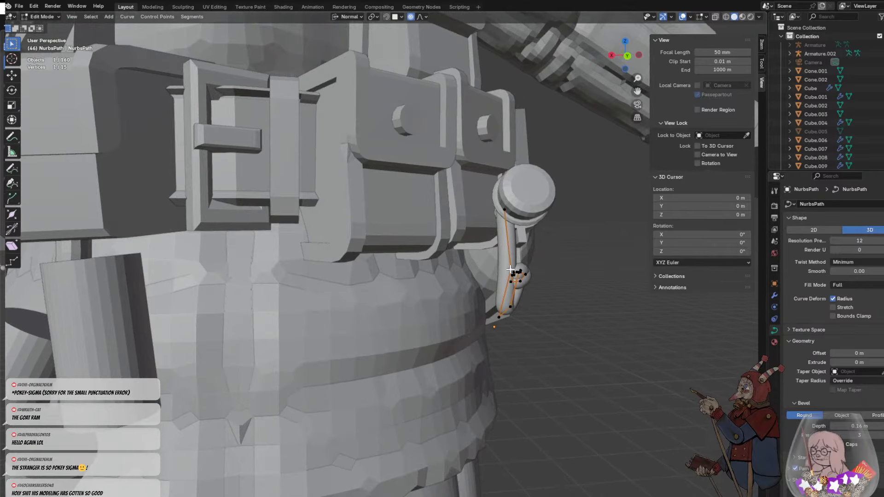
key("g")
left_click(481, 268)
middle_click_drag(531, 288, 539, 266)
key("g")
left_click(526, 270)
key("g")
left_click(476, 258)
key("g")
left_click(548, 268)
left_click(578, 269)
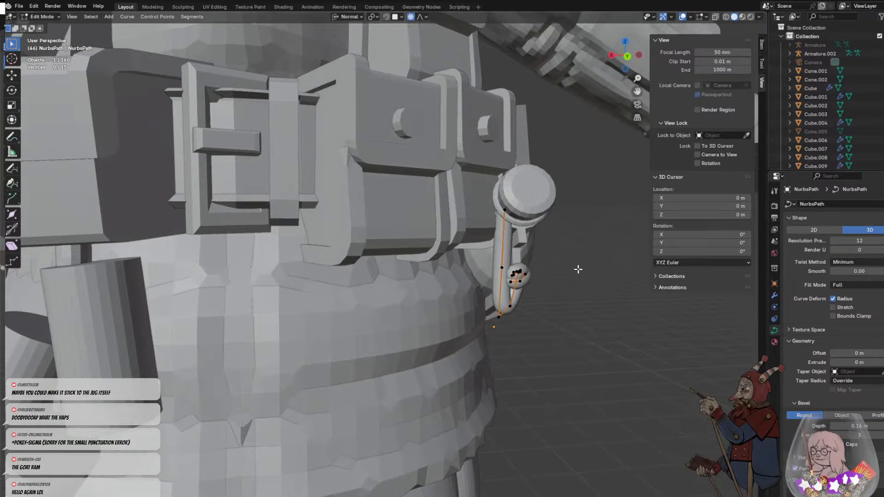
key("Tab")
- Reopen the cord for curve editing and move the hanging strand's control point inward, just above the knot
scroll(579, 270, "down", 10)
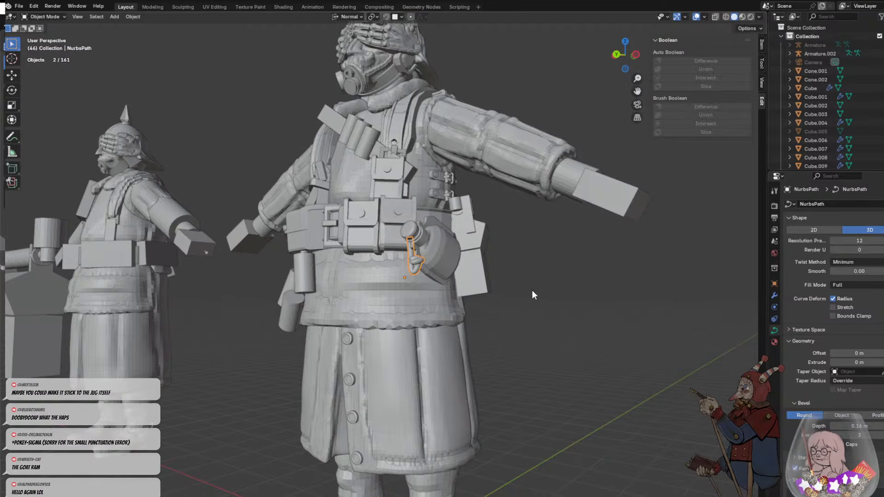
middle_click_drag(532, 290, 468, 293)
left_click(485, 300)
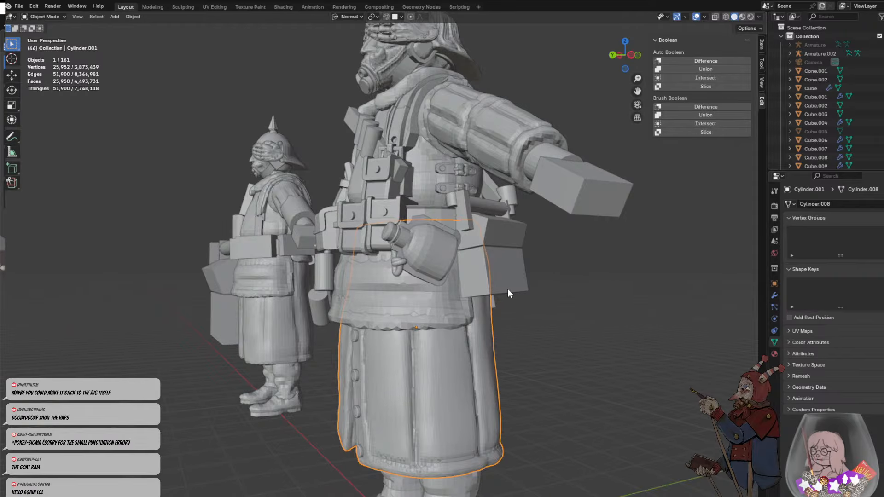
scroll(438, 273, "up", 8)
left_click(537, 256, "shift")
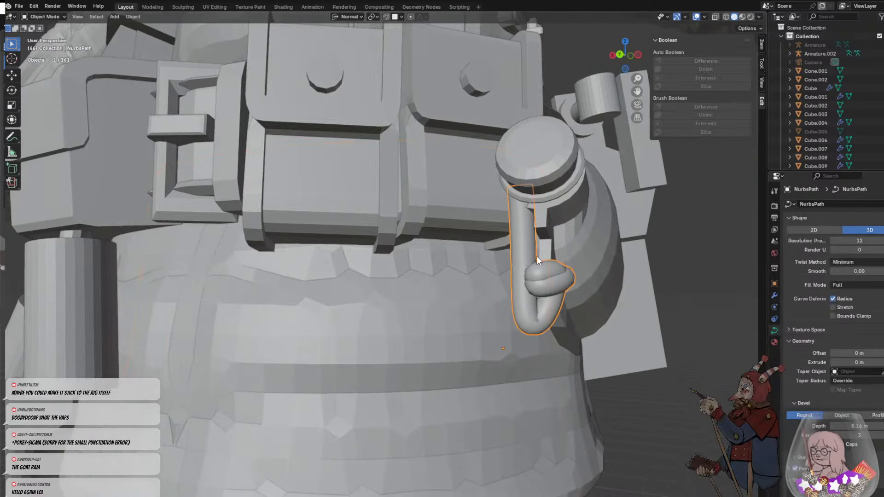
key("Tab")
left_click(528, 266)
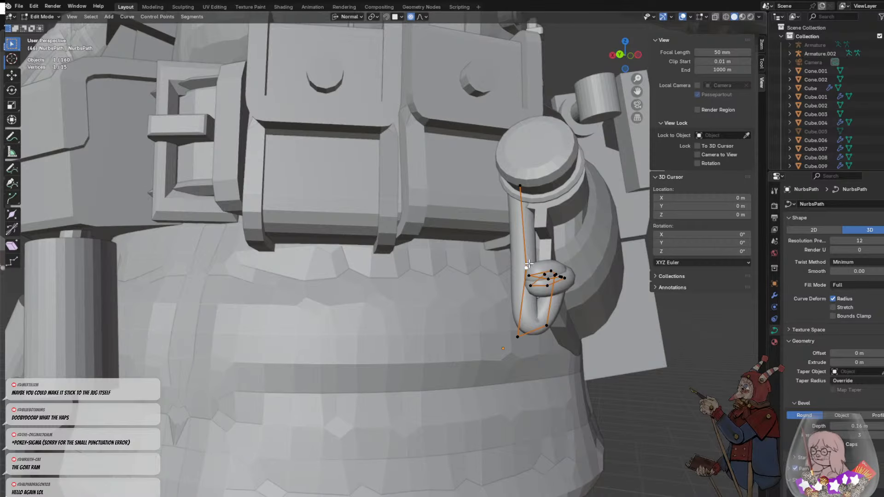
key("g")
left_click(537, 252)
- Shift the loop's outer lower point inward and pull its bottom point down to lengthen the loop below the knot
left_click(516, 340)
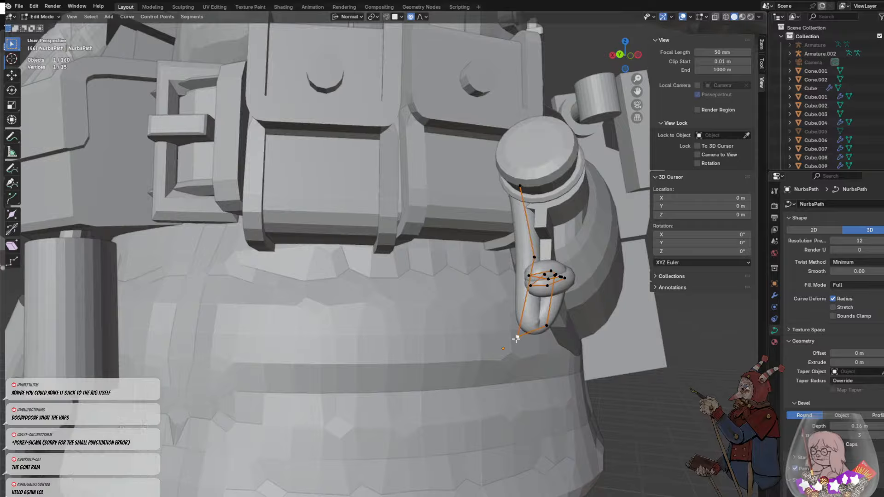
key("g")
left_click(524, 334)
left_click(547, 326)
key("g")
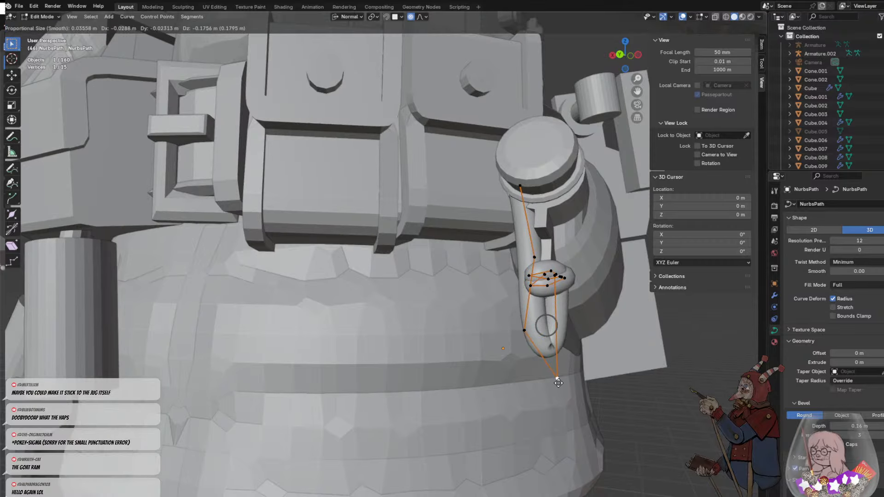
left_click(599, 375)
left_click(609, 362)
- Leave curve editing of the cord and open the bottle mesh for editing in face selection mode
middle_click_drag(609, 362, 544, 331)
scroll(493, 332, "down", 5)
scroll(431, 225, "up", 5)
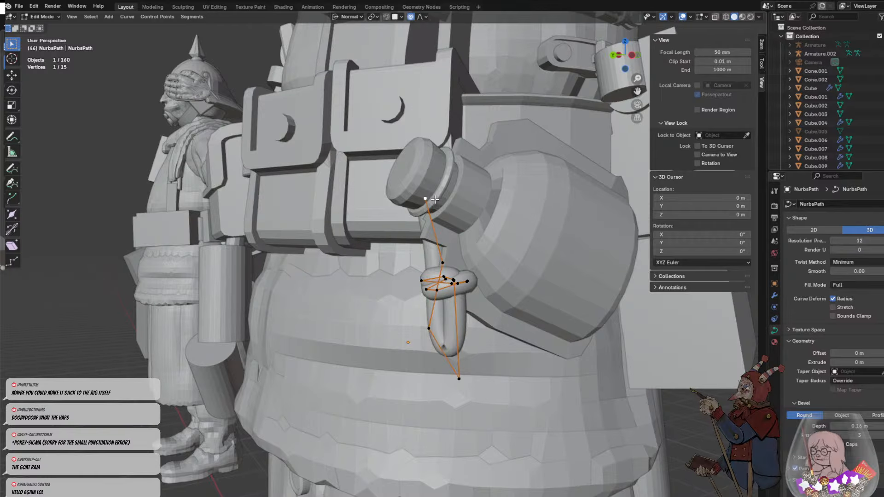
key("Tab")
left_click(436, 194)
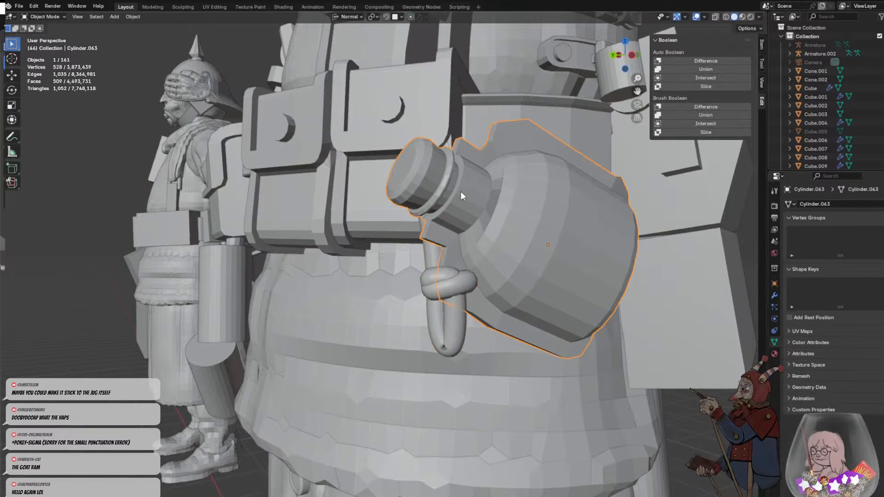
middle_click_drag(460, 191, 455, 206)
scroll(425, 213, "up", 1)
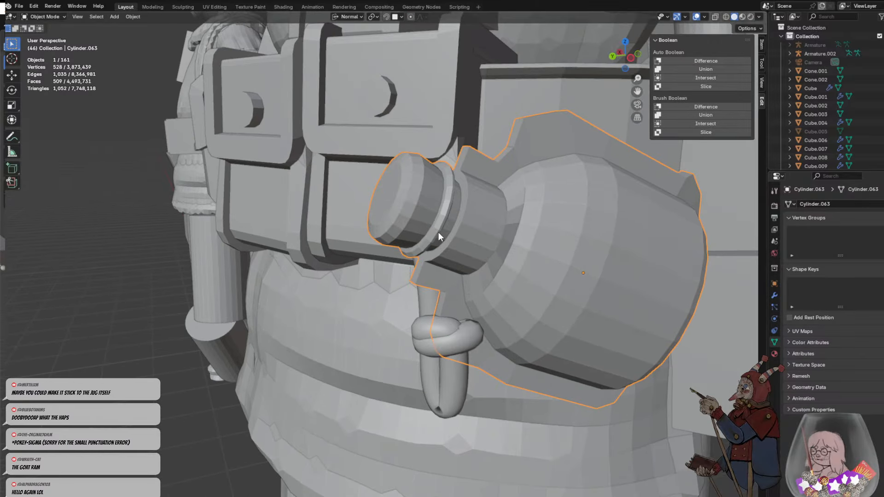
key("Tab")
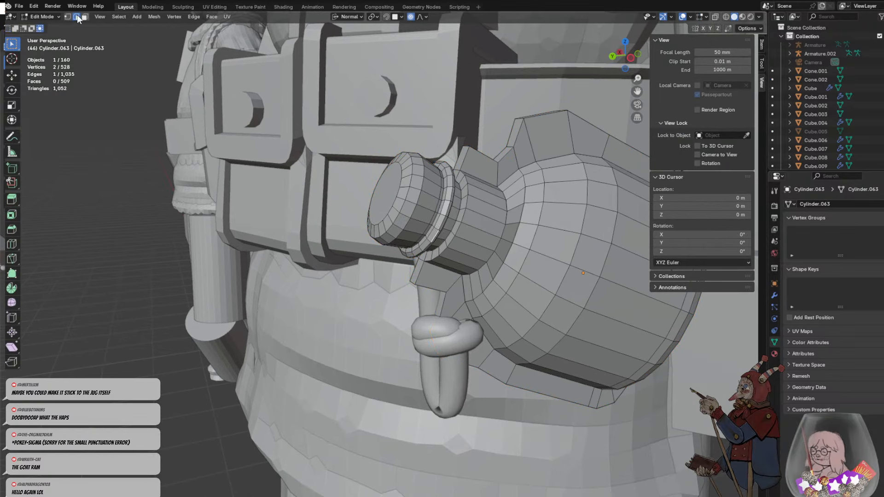
key("3")
- Try to select the loop of faces on the neck-facing side of the raised ring below the stopper
left_click(436, 231)
scroll(445, 239, "up", 1)
middle_click_drag(446, 238, 413, 212)
left_click(381, 155, "shift")
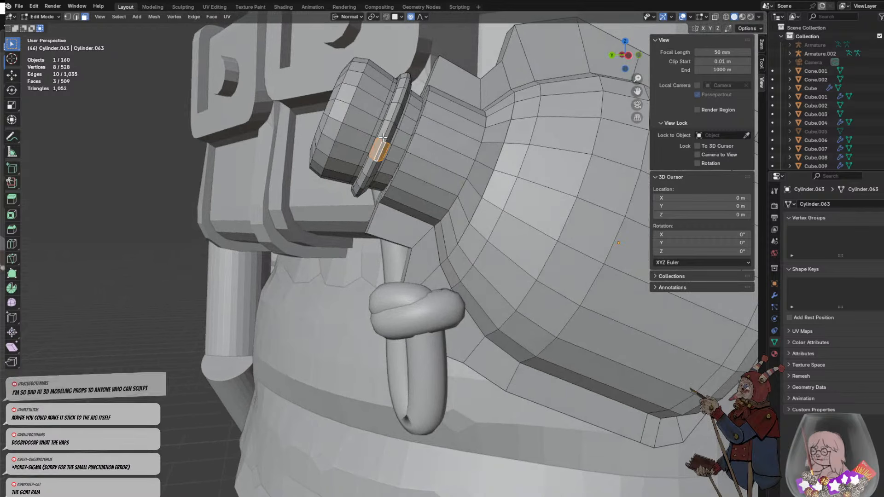
left_click(382, 155, "alt")
left_click(380, 157)
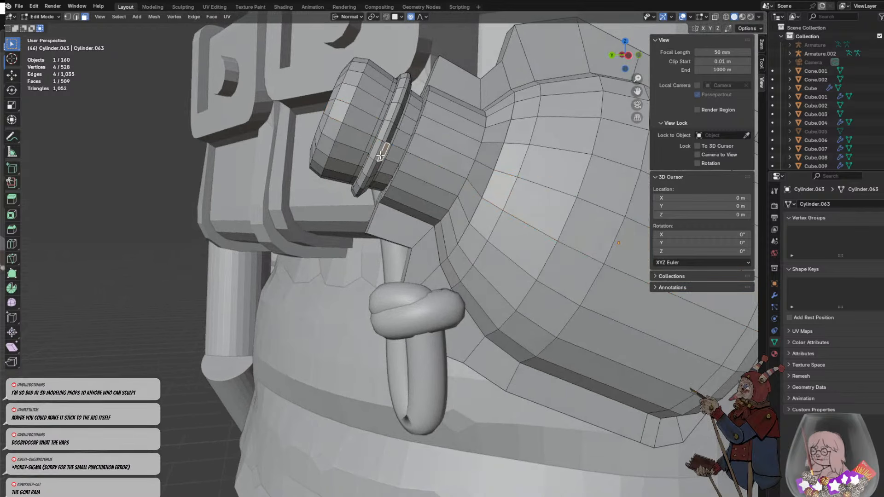
left_click(378, 156, "shift")
left_click(375, 155, "shift")
left_click(384, 139, "alt")
left_click(376, 156)
left_click(378, 155, "shift")
left_click(383, 152, "shift")
left_click(384, 139, "alt")
left_click(381, 157)
left_click(389, 141, "shift")
left_click(380, 158)
left_click(388, 141, "alt")
left_click(386, 151)
left_click(387, 142, "alt")
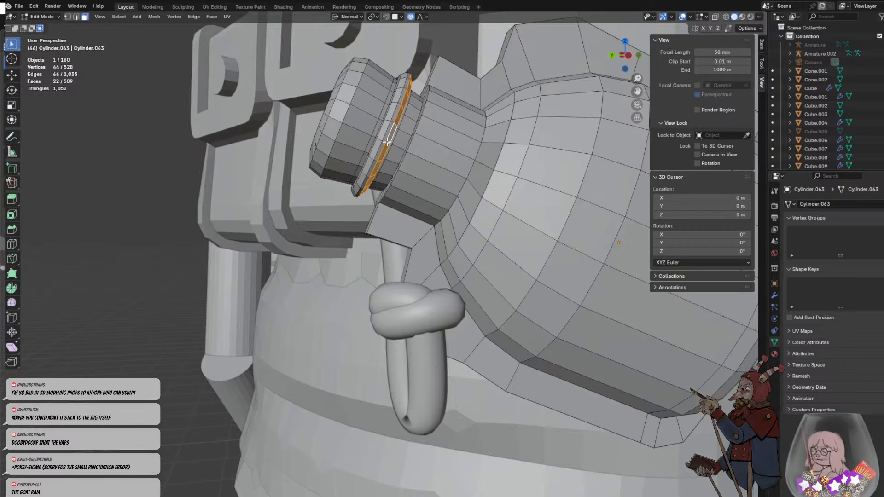
scroll(388, 144, "up", 5)
scroll(398, 185, "up", 3)
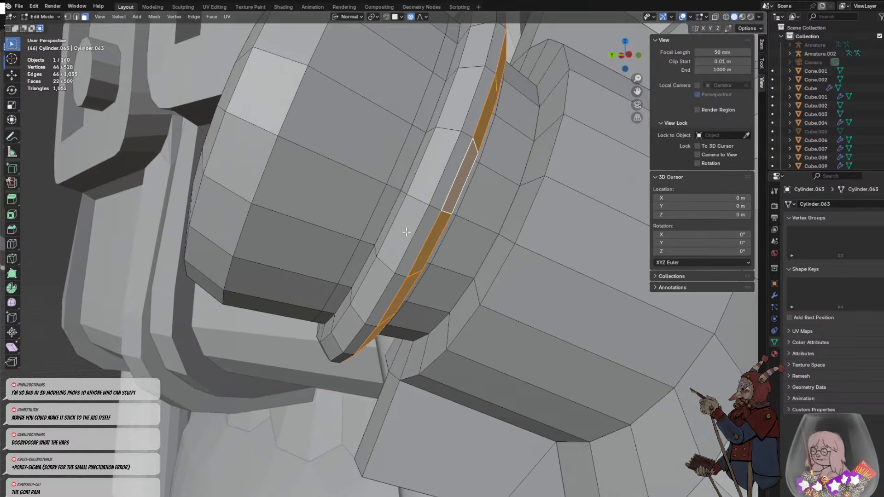
- Alternate the selection between the ring's outer bevel face loop and the adjacent loop facing the bottle neck
left_click(435, 210, "alt")
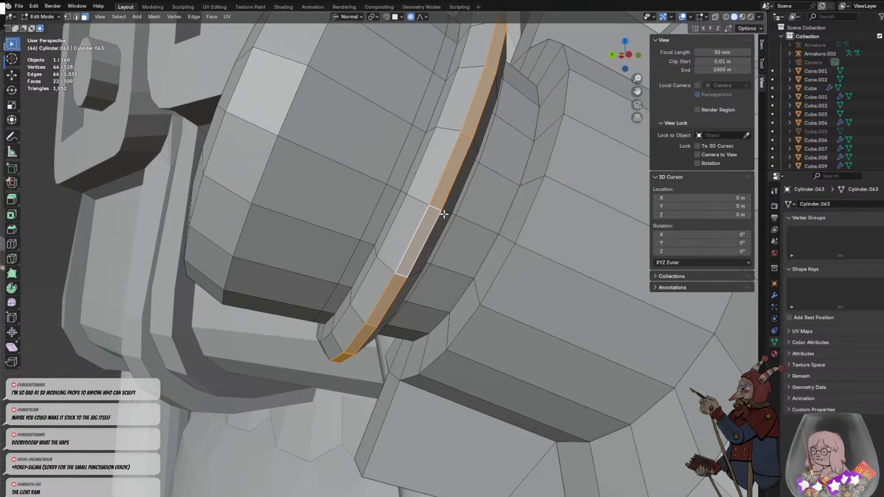
left_click(444, 213, "alt")
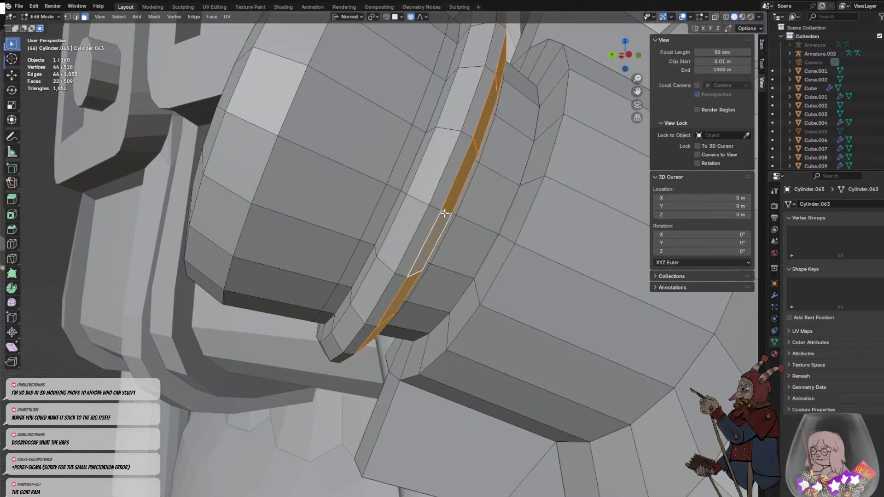
left_click(434, 208, "alt")
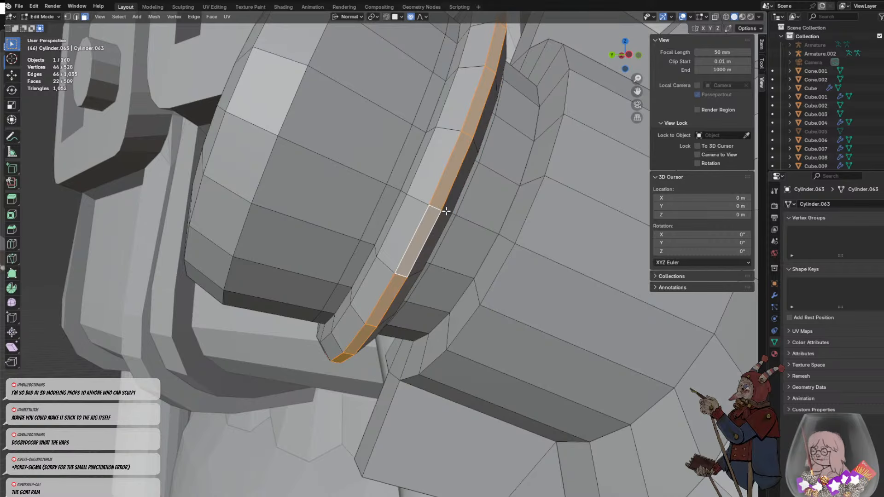
left_click(445, 212, "alt")
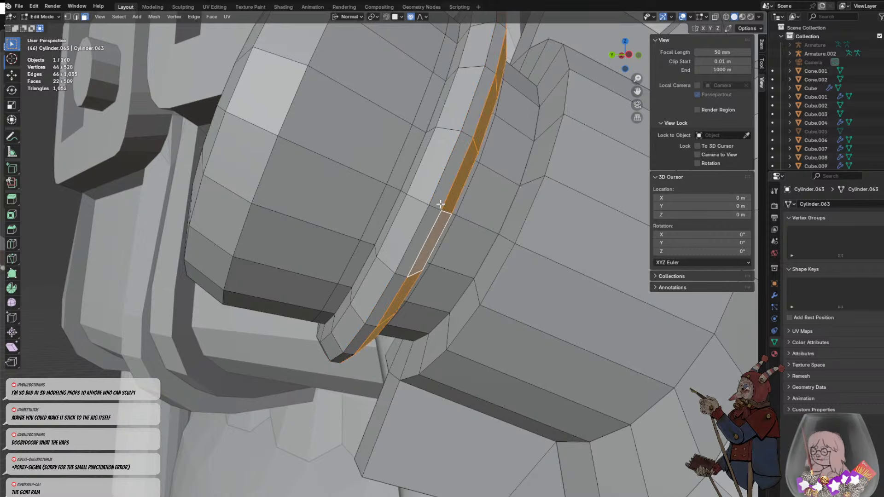
left_click(440, 205, "alt")
left_click(435, 207, "alt")
left_click(439, 204, "alt")
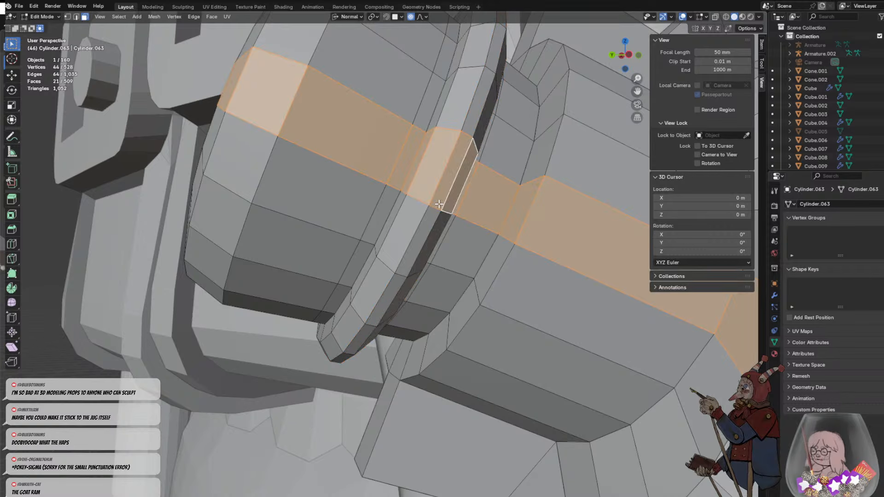
left_click(425, 220)
left_click(440, 206, "shift")
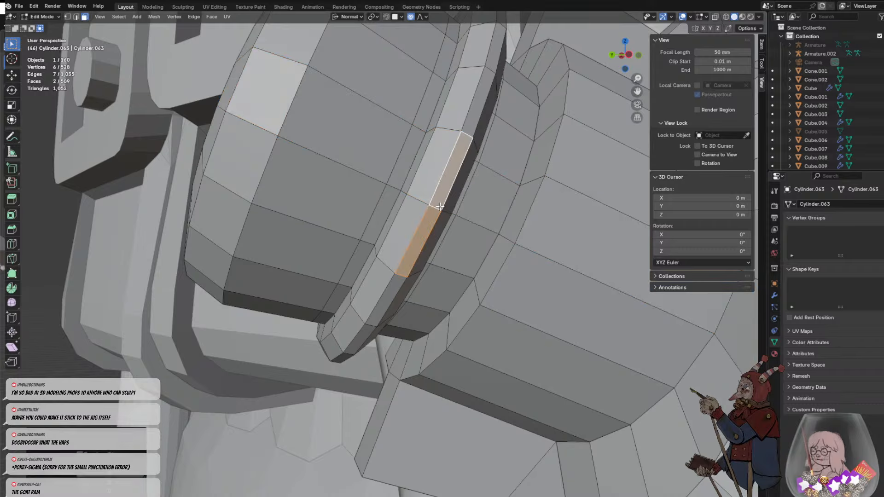
left_click(436, 213)
left_click(435, 208, "alt")
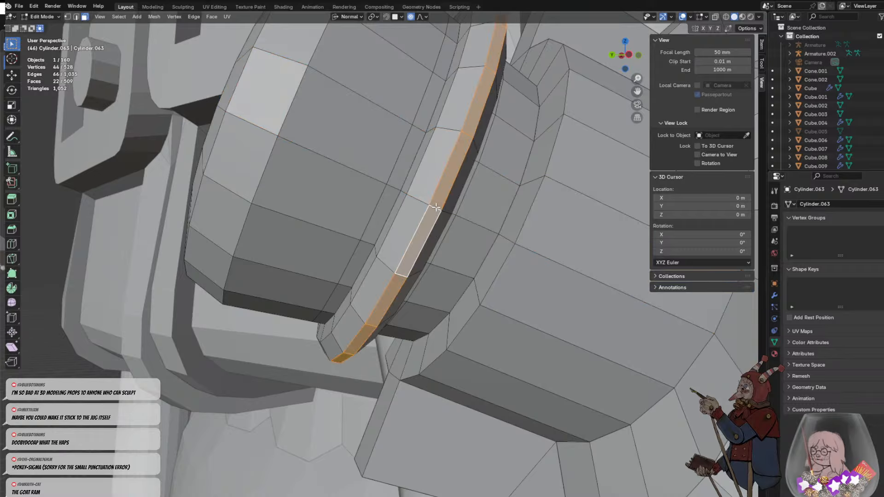
left_click(445, 211, "alt")
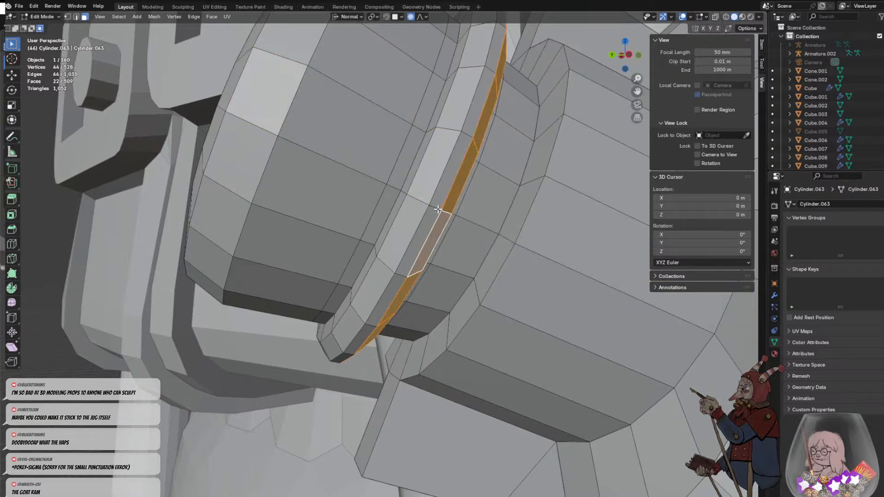
left_click(437, 210, "alt")
left_click(446, 211, "alt")
left_click(437, 209, "alt")
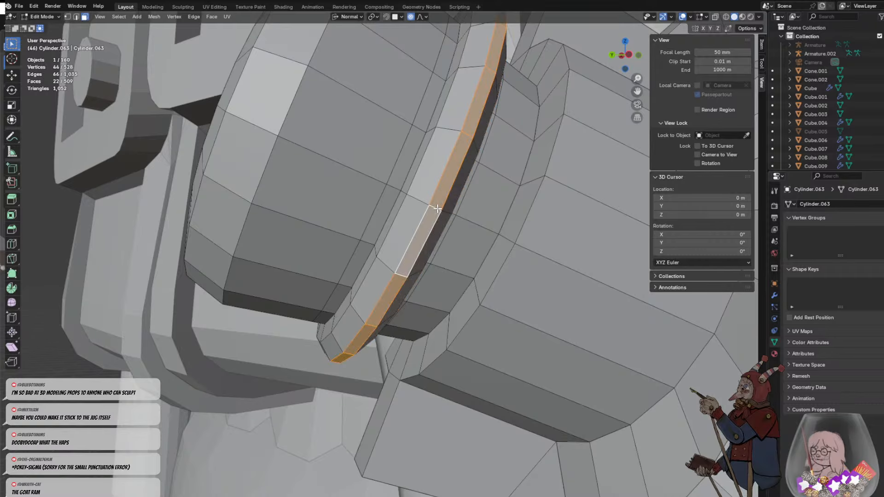
- Select the full loop of bevel faces around the ring, clearing the accidental selection of the whole mesh
left_click(439, 216, "alt")
left_click(435, 210)
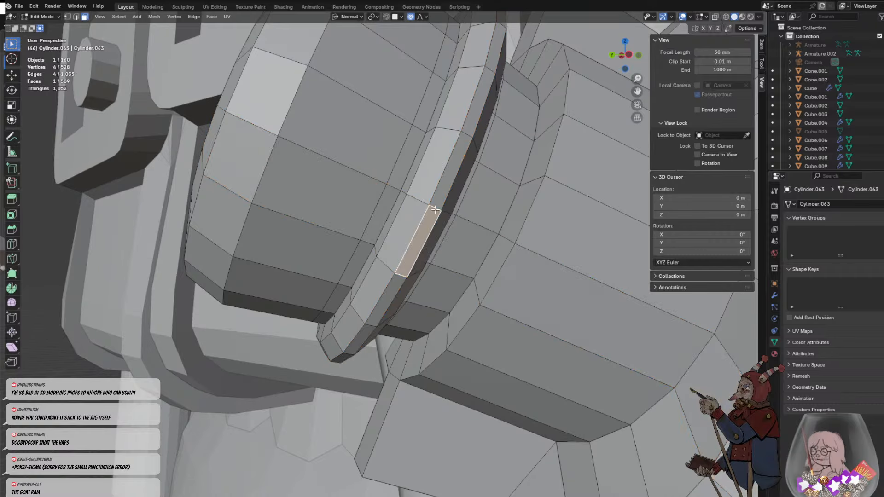
scroll(465, 192, "down", 6)
key("a")
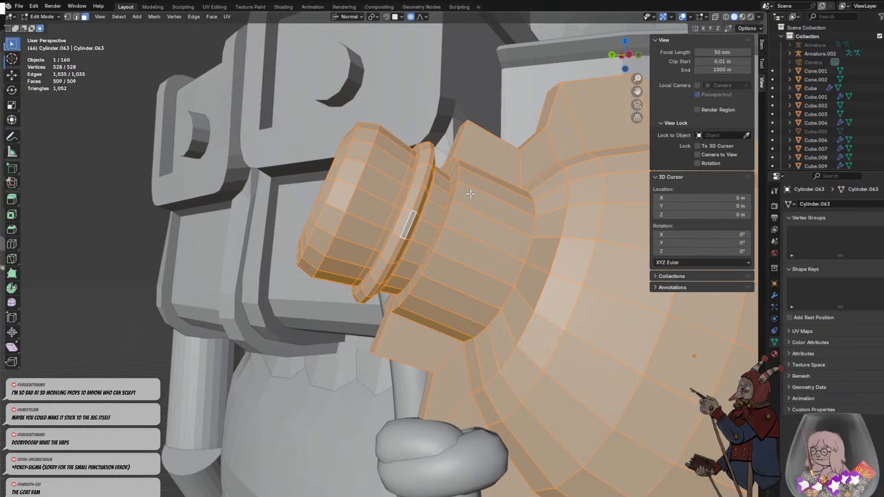
right_click(471, 194)
key("ctrl+z")
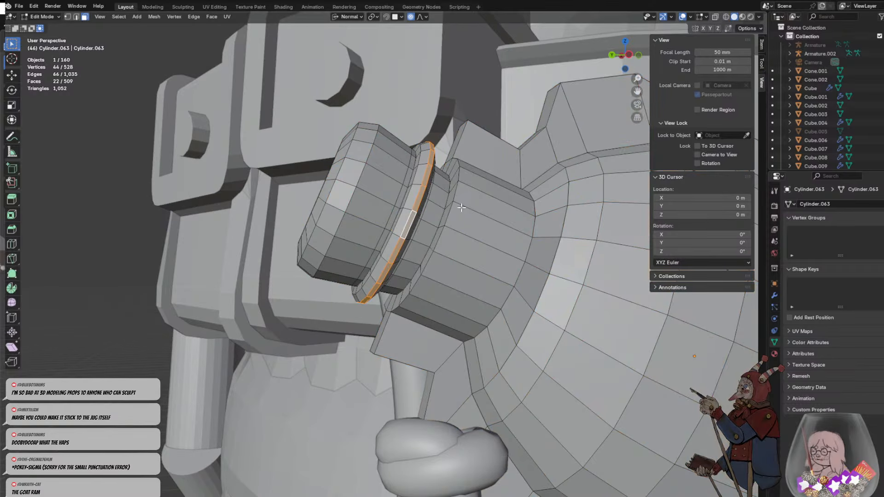
- Reduce the proportional editing size to 0.02 while trying to scale the ring's selected face loop
key("s")
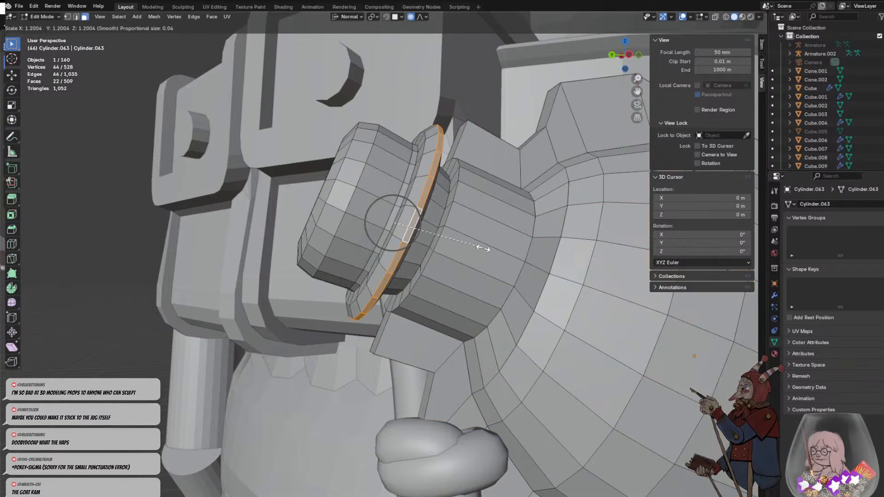
scroll(469, 252, "down", 9)
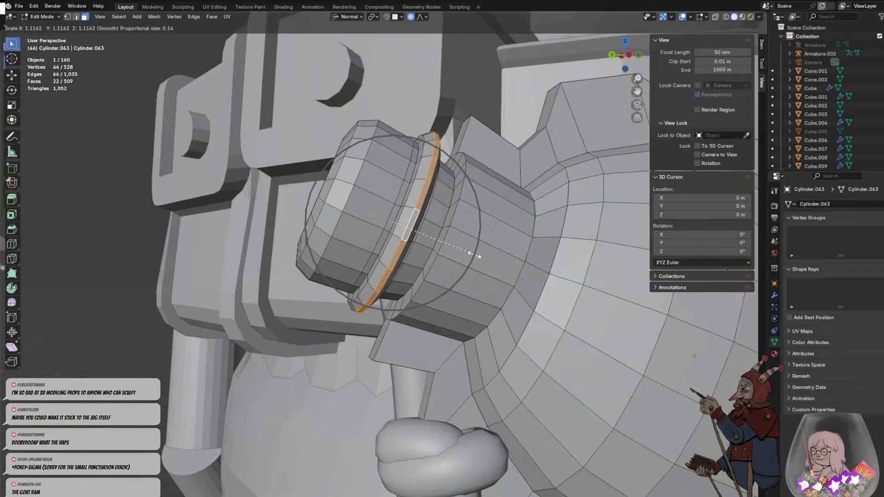
scroll(465, 250, "up", 20)
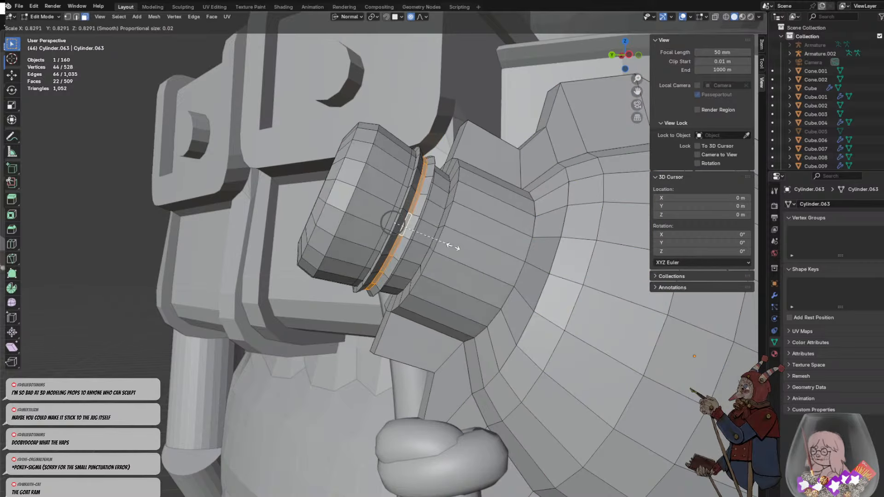
left_click(479, 249)
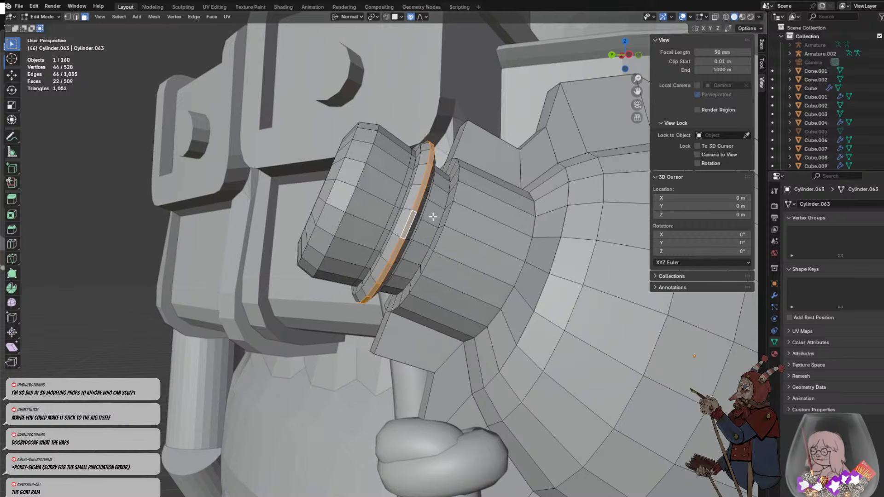
key("s")
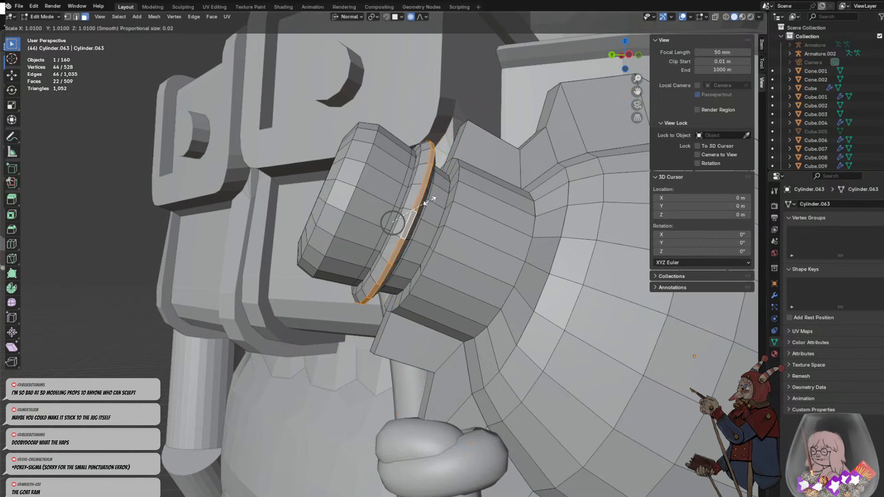
left_click(428, 199)
scroll(428, 199, "down", 2)
key("e")
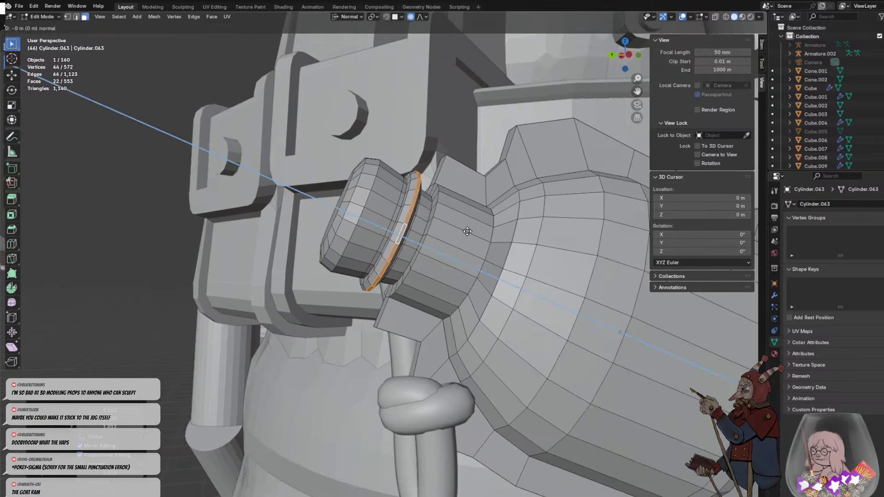
right_click(463, 236)
key("ctrl+z")
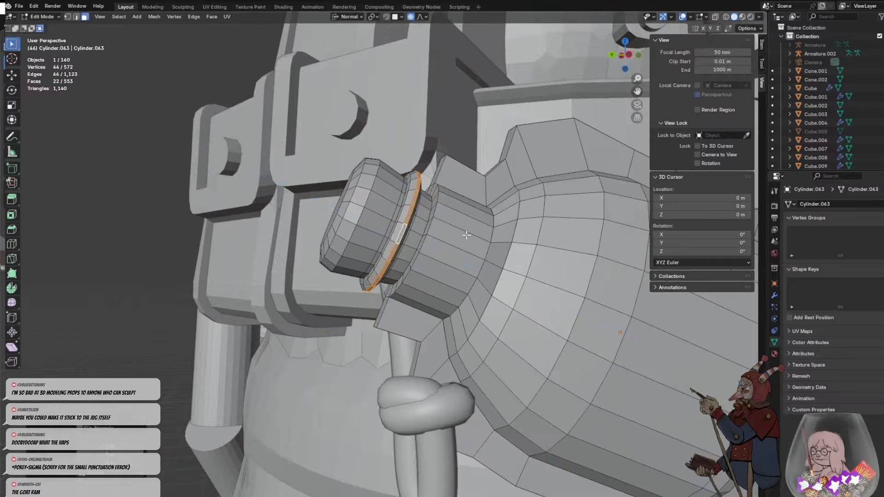
- Widen the ring's selected face loop by scaling it about 2.9 times along its normal Z axis
middle_click_drag(464, 235, 430, 231)
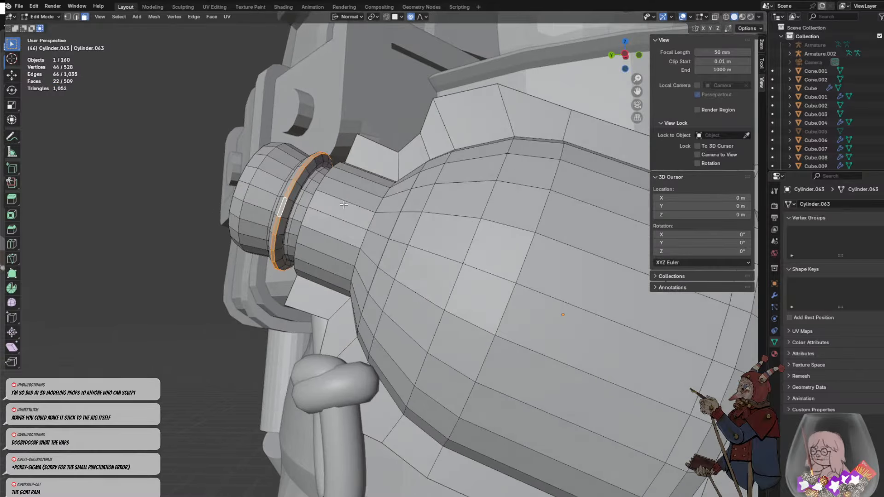
middle_click_drag(343, 205, 347, 206)
key("s")
key("z")
key("z")
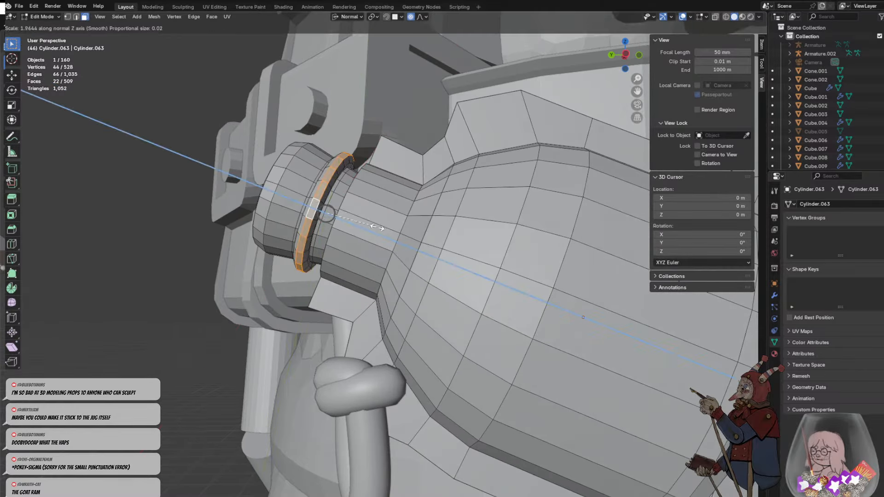
left_click(400, 233)
- Leave mesh editing of the bottle, select the knotted cord and set its bevel resolution to 1
left_click(317, 210)
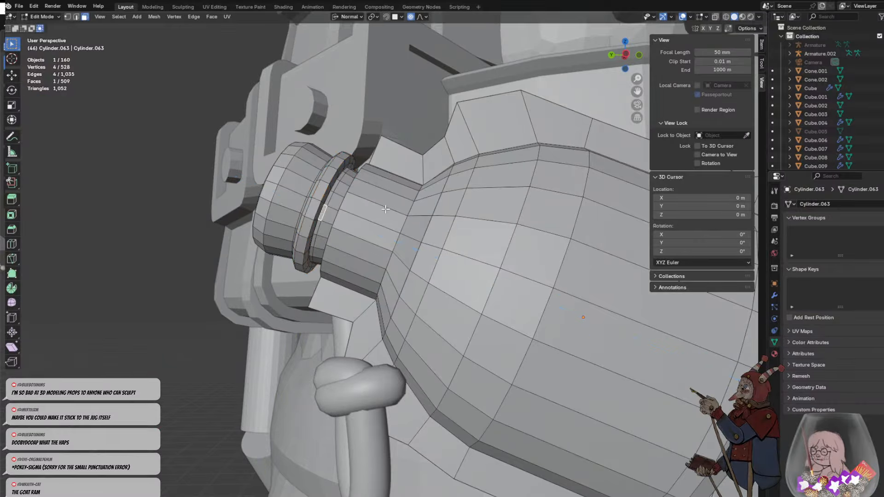
middle_click_drag(317, 211, 425, 190)
scroll(473, 181, "down", 5)
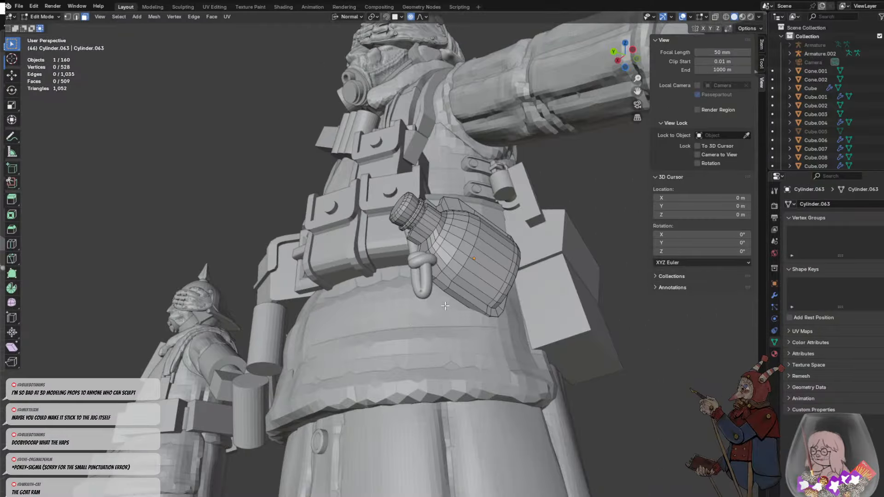
key("Tab")
left_click(424, 281, "shift")
scroll(637, 349, "up", 5)
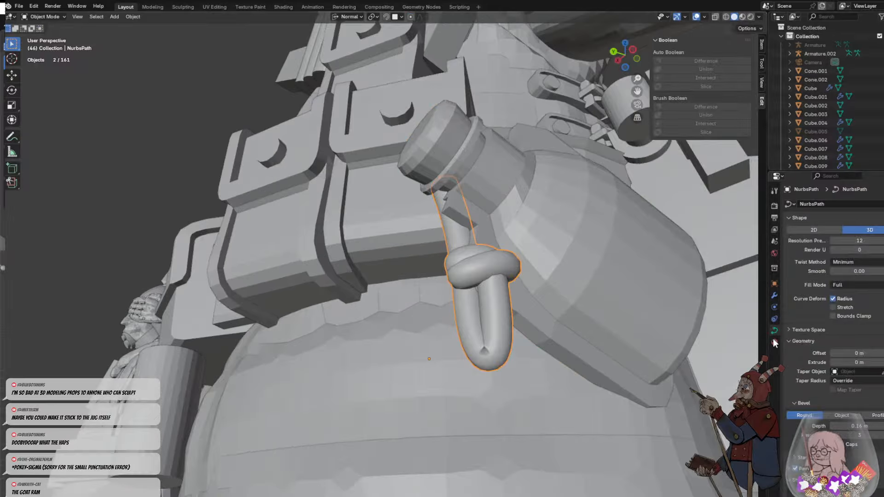
mouse_move(863, 427)
left_mouse_down()
mouse_move(842, 427)
mouse_move(875, 436)
mouse_move(857, 436)
left_mouse_up()
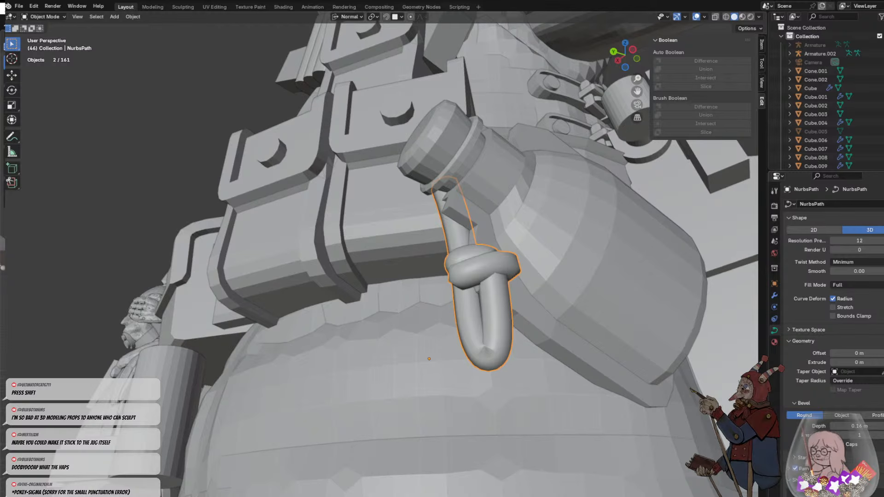
- Set the cord curve's preview resolution to 8, leaving the Smooth value as it is
scroll(794, 430, "down", 2)
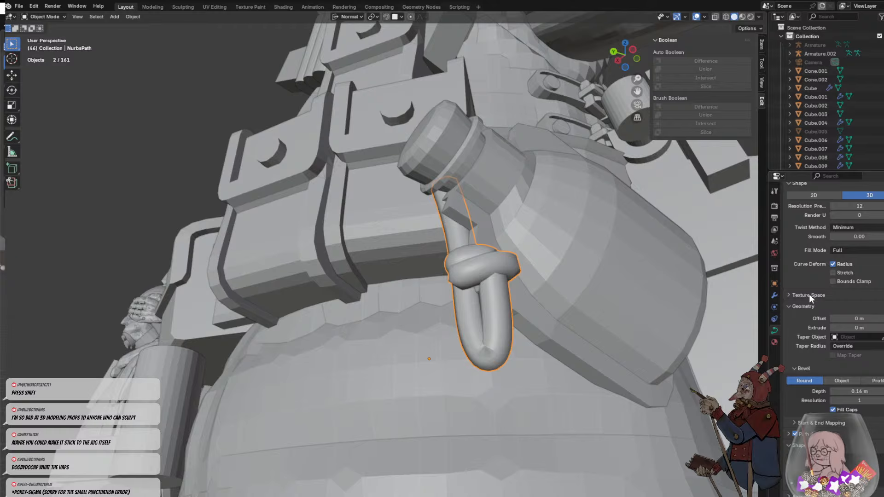
left_click(858, 236)
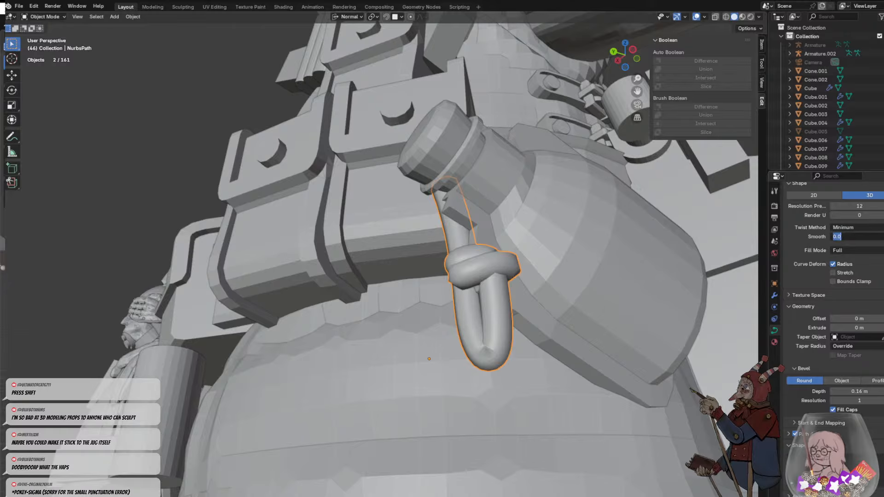
left_click(795, 232)
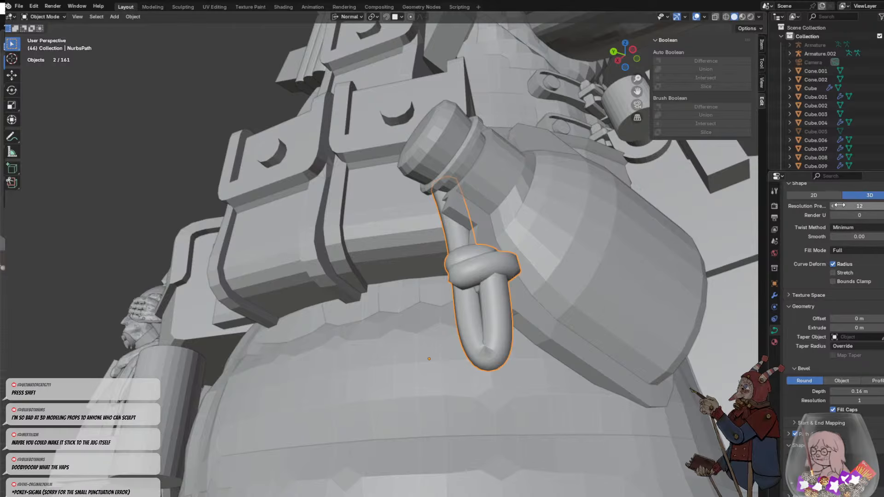
left_click_drag(849, 206, 833, 206)
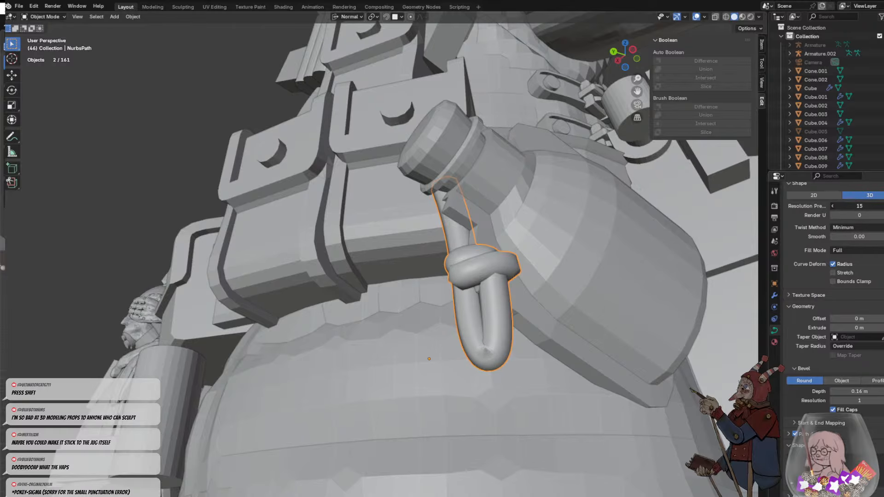
left_click_drag(834, 207, 837, 207)
left_click(687, 310)
middle_click_drag(687, 310, 617, 276)
key("ctrl+z")
- Convert the knotted cord curve hanging from the bottle's neck to a mesh
scroll(435, 262, "down", 3)
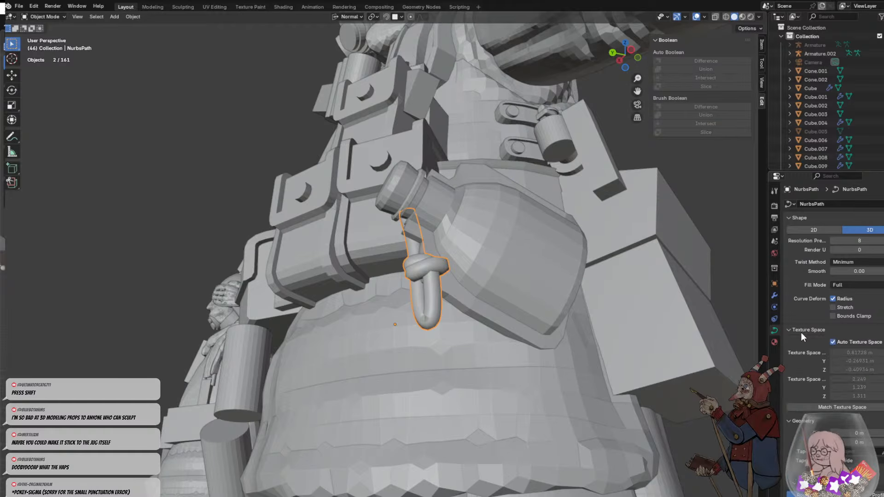
right_click(416, 253)
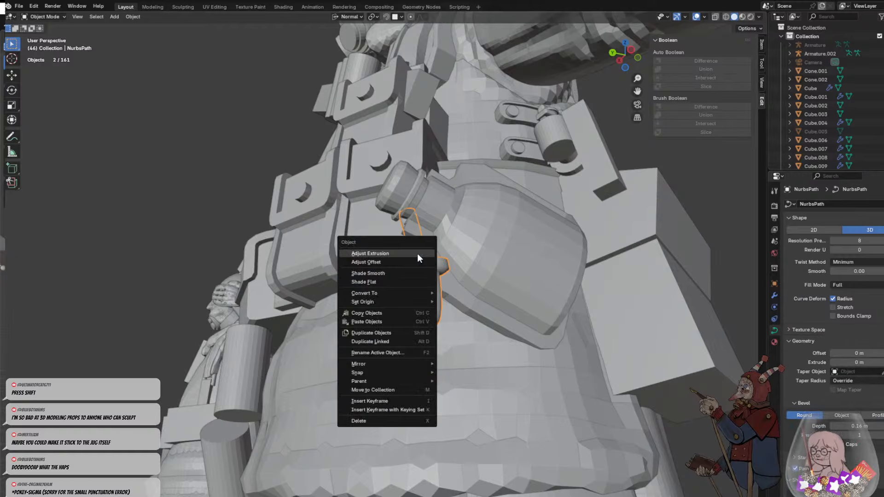
mouse_move(398, 295)
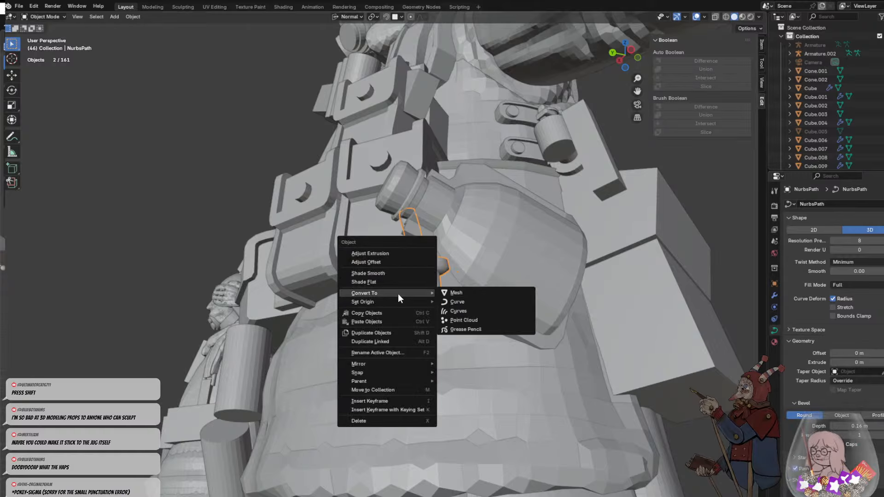
left_click(473, 295)
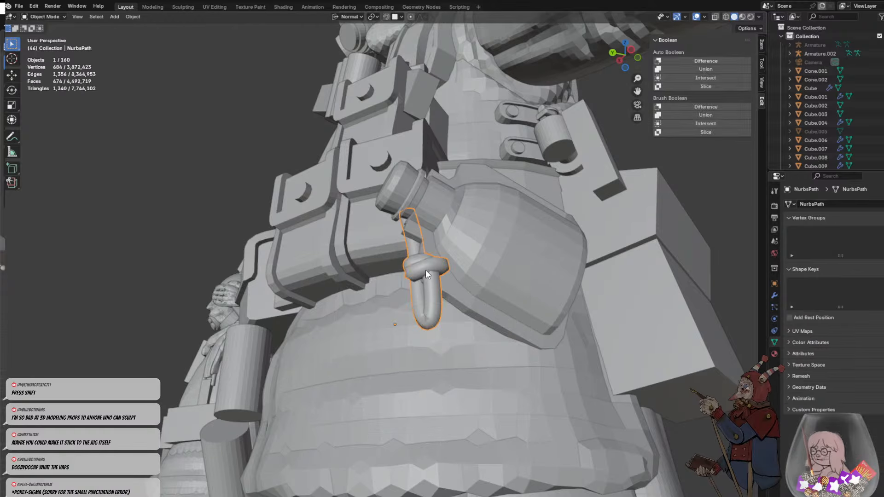
- Check the converted cord's mesh in edit mode, leave it and shade the cord flat
key("Tab")
scroll(451, 265, "up", 4)
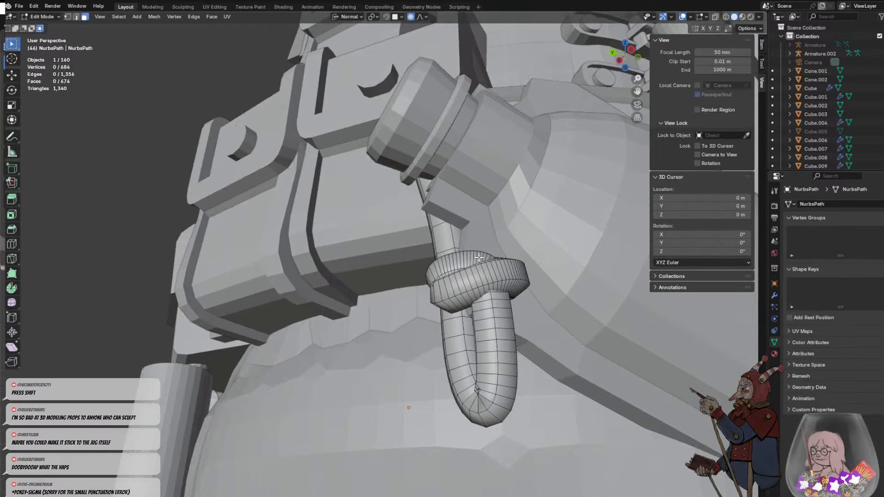
key("Tab")
right_click(483, 277)
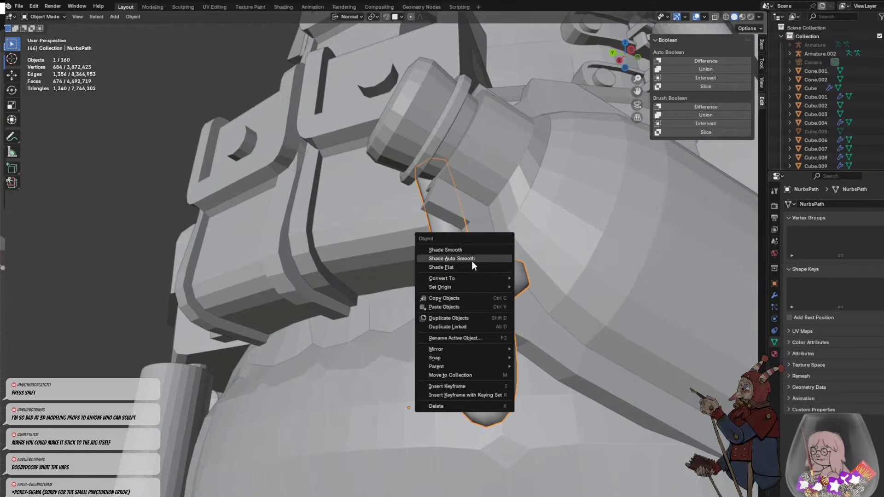
left_click(453, 270)
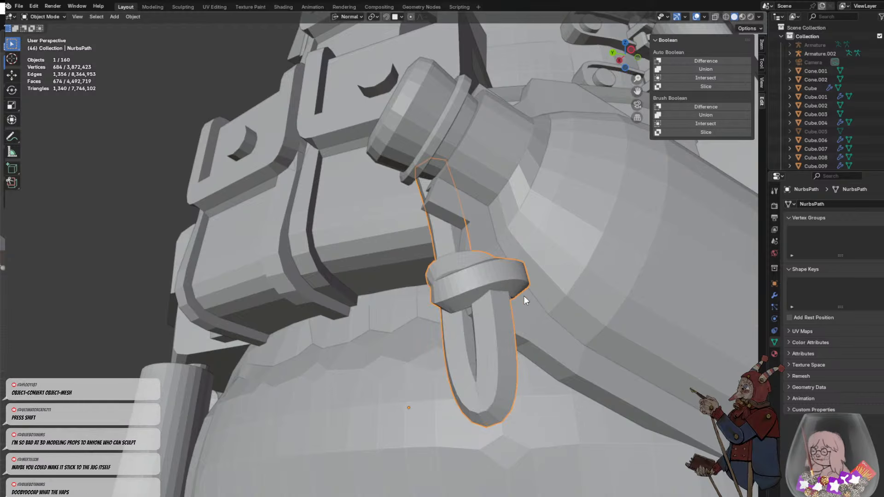
- Examine the bottle and its cord against the soldier's belt, pouches and coat from several sides, leaving nothing selected
scroll(524, 296, "down", 3)
left_click(503, 328)
middle_click_drag(502, 327, 525, 332)
scroll(523, 328, "down", 5)
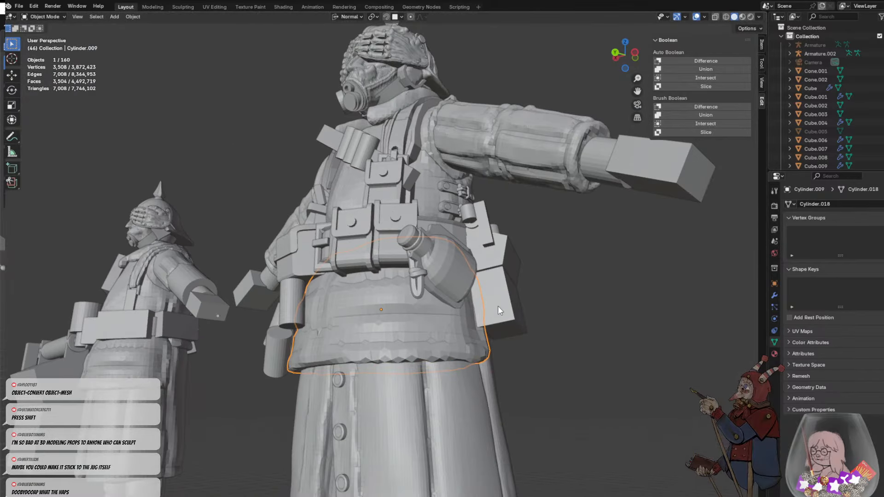
scroll(427, 278, "up", 3)
middle_click_drag(426, 278, 490, 308)
scroll(484, 302, "down", 5)
scroll(474, 283, "up", 5)
left_click(565, 338)
left_click(626, 398)
middle_click_drag(626, 398, 432, 228)
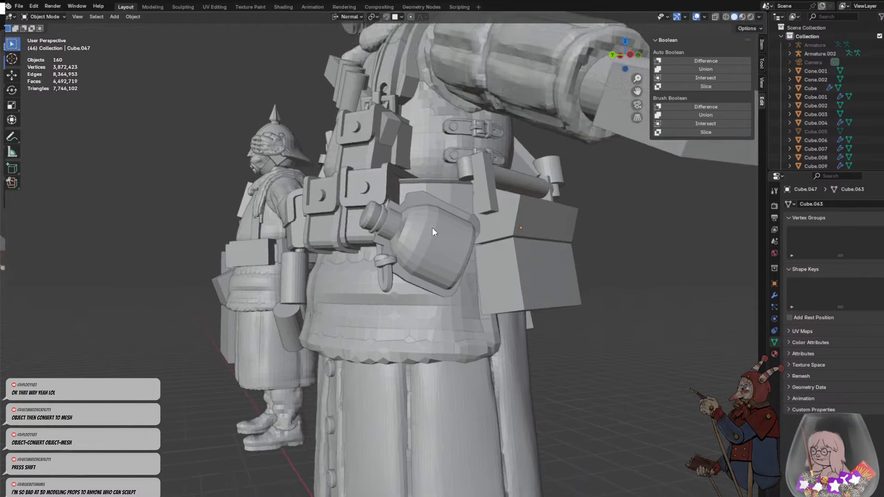
key("shift+a")
mouse_move(438, 228)
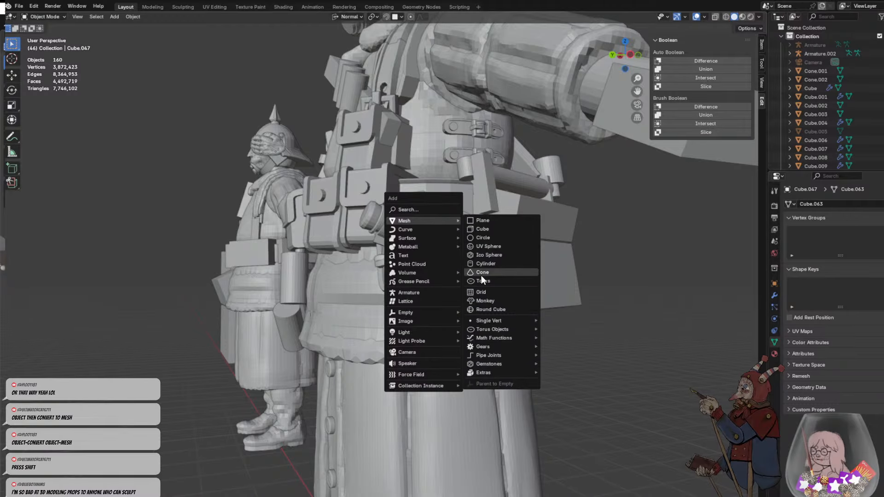
middle_click_drag(511, 244, 453, 246)
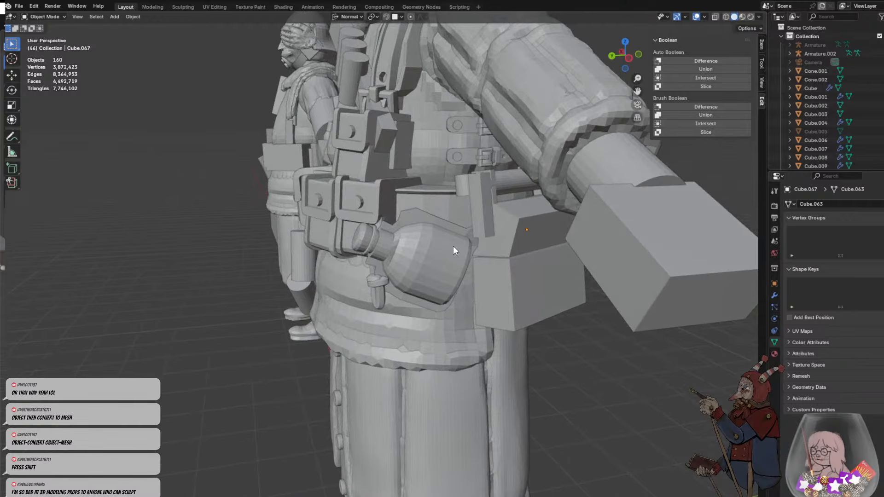
- Select the bottle on the hip, enter its mesh editing and isolate it in local view
scroll(453, 246, "up", 4)
middle_click_drag(444, 157, 463, 211)
middle_click_drag(469, 245, 324, 172)
left_click(478, 251)
key("Tab")
key("KP_Divide")
- Select the six faces of the upper flange on the bottle's body-facing side, from the base to the neck
left_click(277, 179)
left_click(355, 170, "shift")
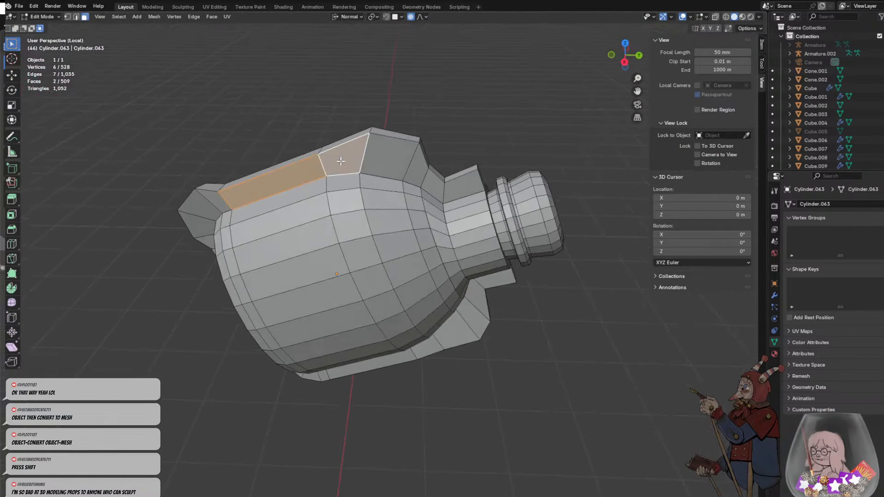
left_click(397, 160, "shift")
left_click(415, 173, "shift")
left_click(433, 185, "shift")
left_click(465, 190, "shift")
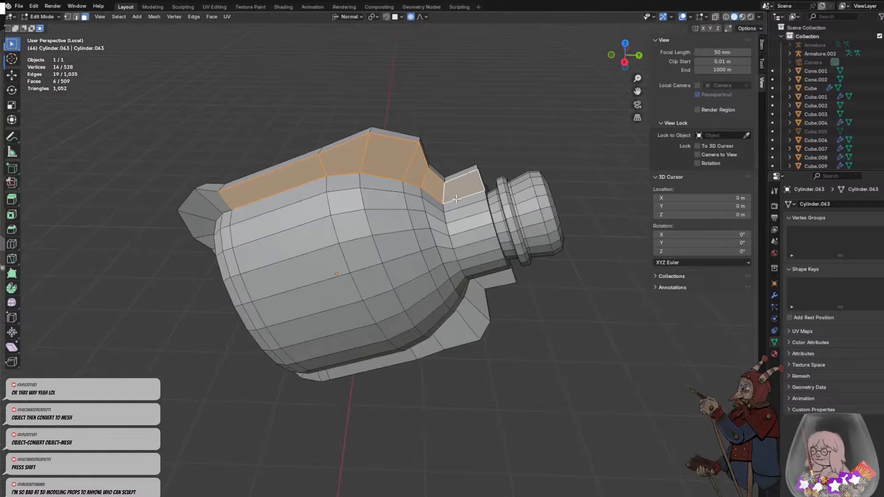
middle_click_drag(457, 199, 452, 175)
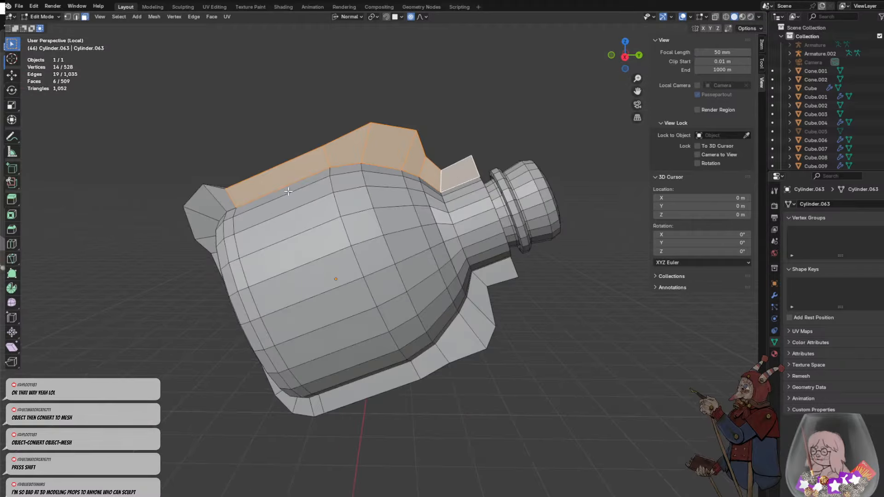
- Extend the face selection over the bottle's whole body-facing half, including its body, neck and the flange around it
scroll(288, 191, "down", 3)
left_click_drag(193, 147, 420, 368)
left_click_drag(253, 198, 423, 372)
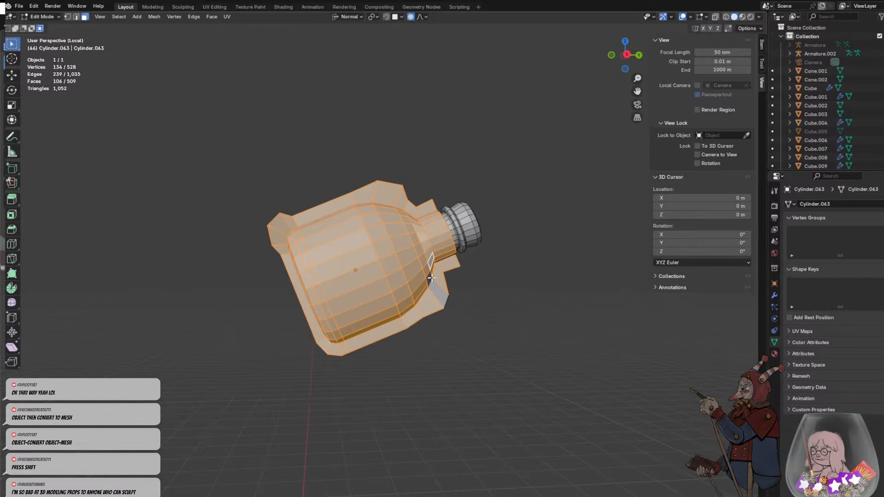
middle_click_drag(450, 291, 428, 282)
scroll(425, 280, "up", 2)
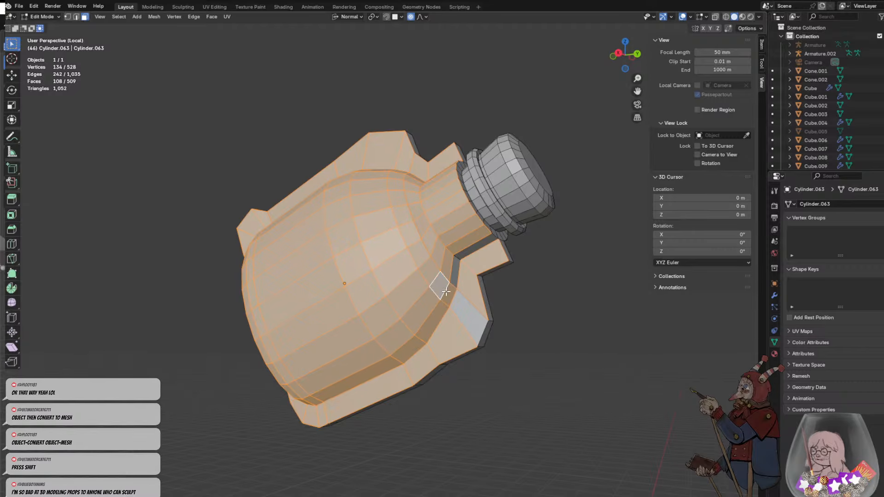
left_click(466, 317, "shift")
scroll(468, 249, "down", 3)
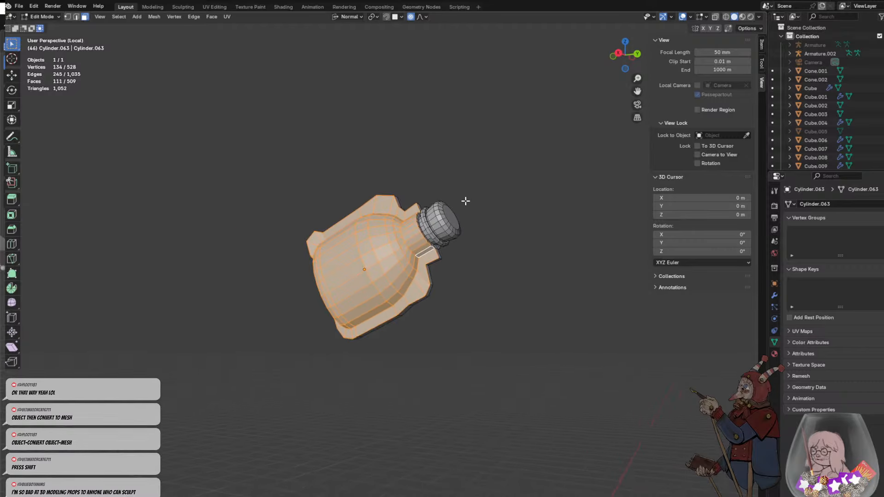
middle_click_drag(465, 240, 425, 228)
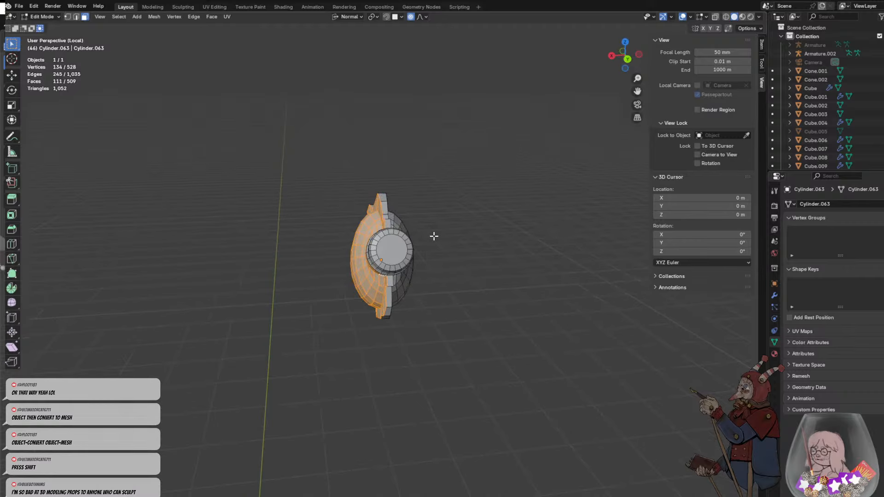
- Try to extrude the bottle's selected half about 0.56 m along its normal Z axis
key("e")
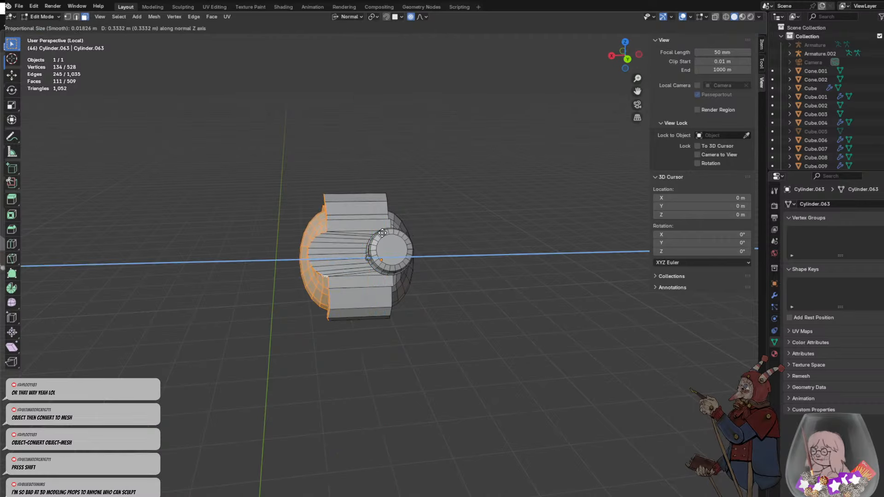
left_click(347, 235)
middle_click_drag(348, 234, 447, 246)
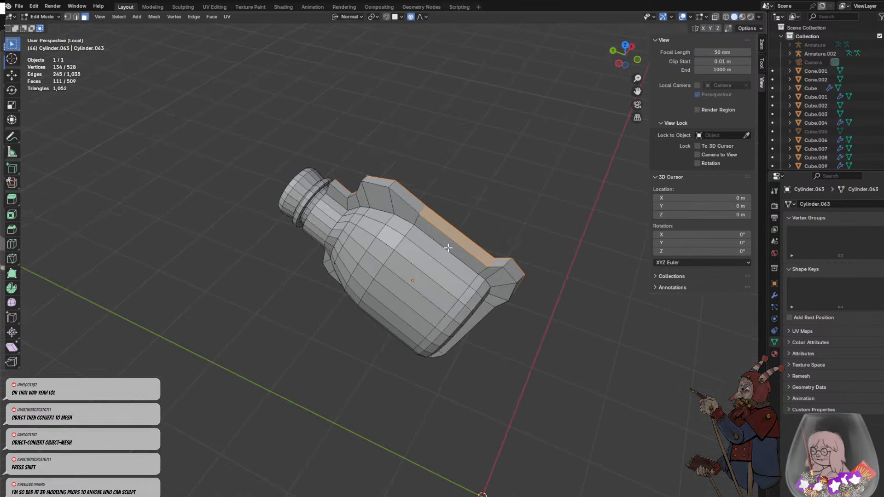
- Correct the face selection to cover the bottle's body-facing half without the flange's outer rim faces
left_click(441, 223, "shift")
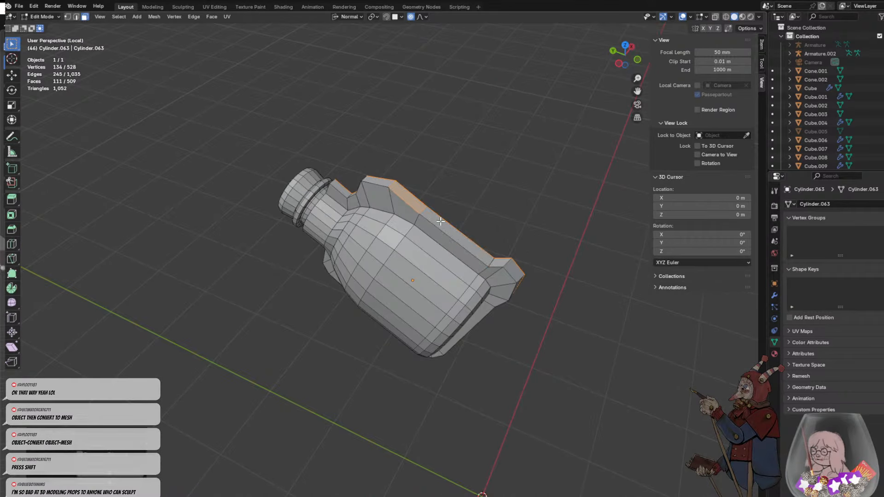
middle_click_drag(389, 187, 421, 208)
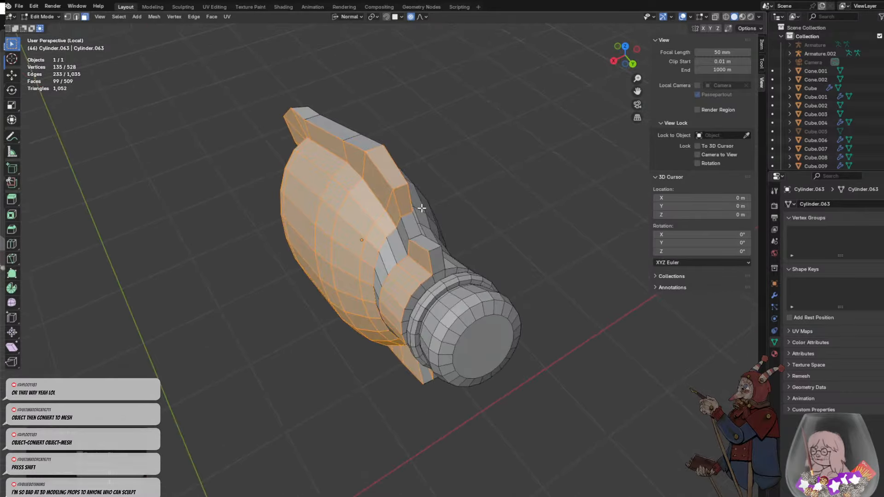
left_click(422, 208, "alt+shift")
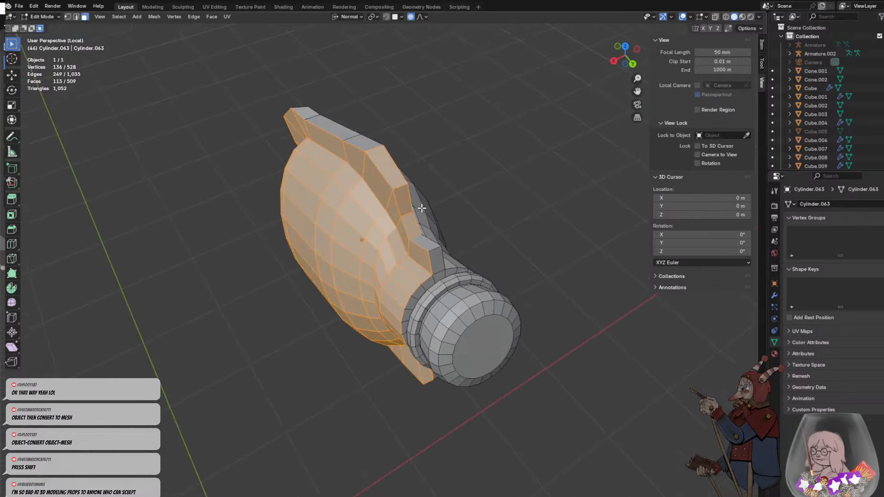
middle_click_drag(417, 166, 305, 186)
left_click(428, 171, "alt+shift")
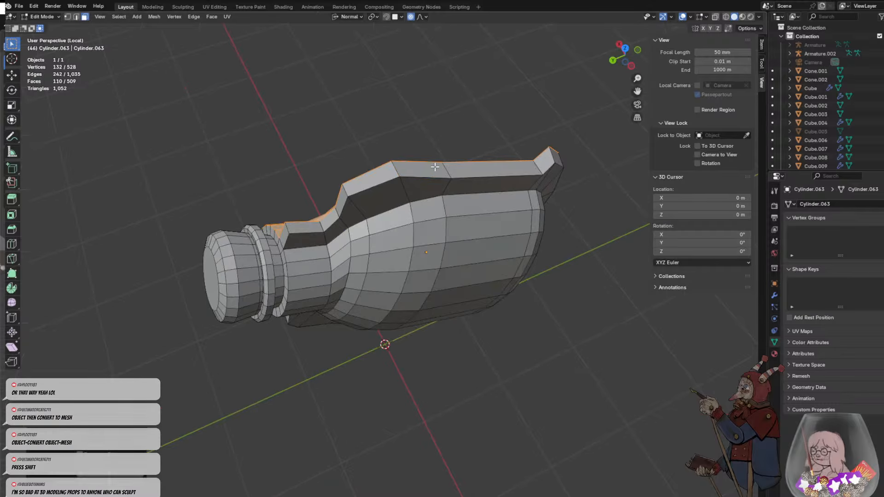
- Move the selected body-facing half about 0.6 m away from the outer half to deepen the bottle
middle_click_drag(434, 167, 433, 230)
middle_click_drag(456, 285, 479, 298)
key("g")
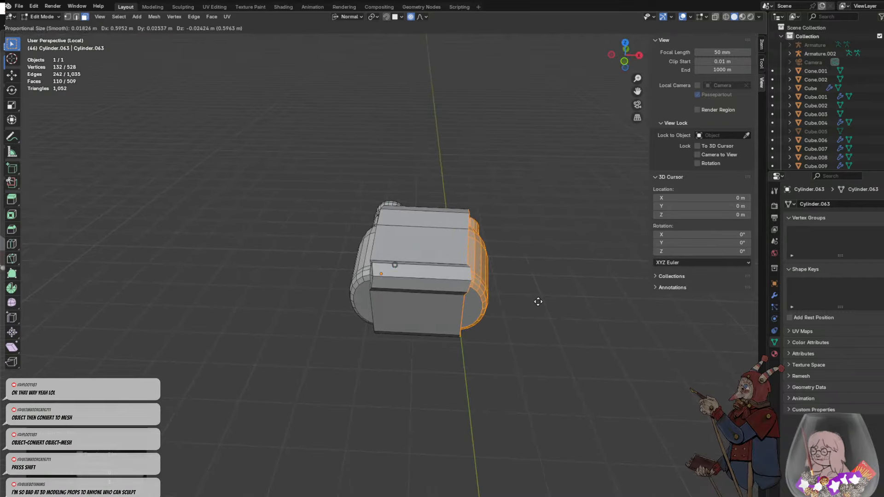
left_click(537, 302)
- Leave local view, reposition the bottle's selected half relative to the soldier's body, deselect it and exit mesh editing
key("KP_Divide")
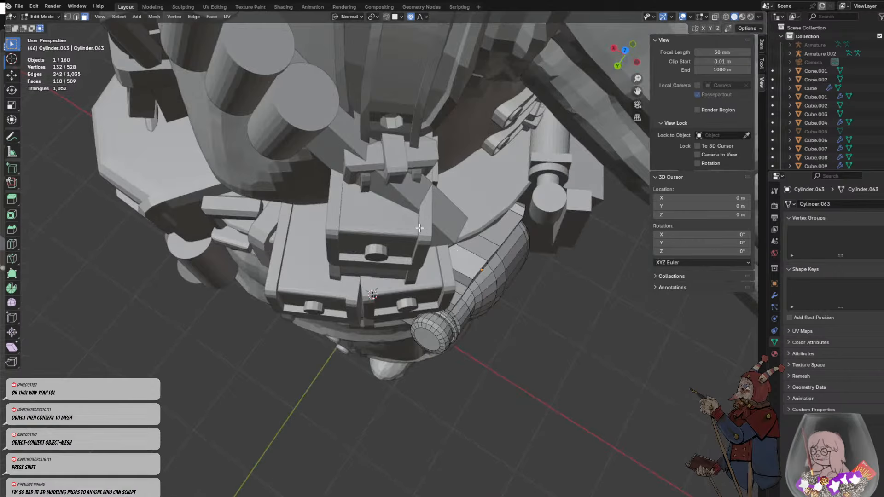
middle_click_drag(510, 237, 454, 197)
key("g")
left_click(464, 216)
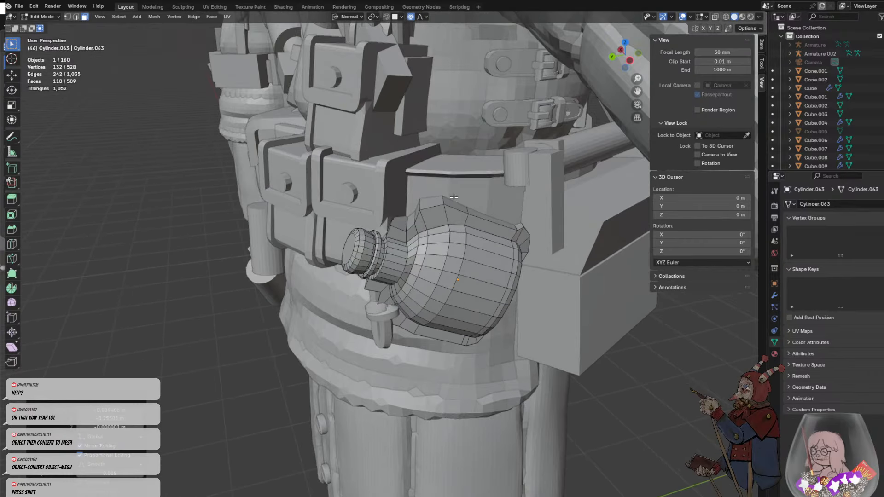
left_click(656, 330)
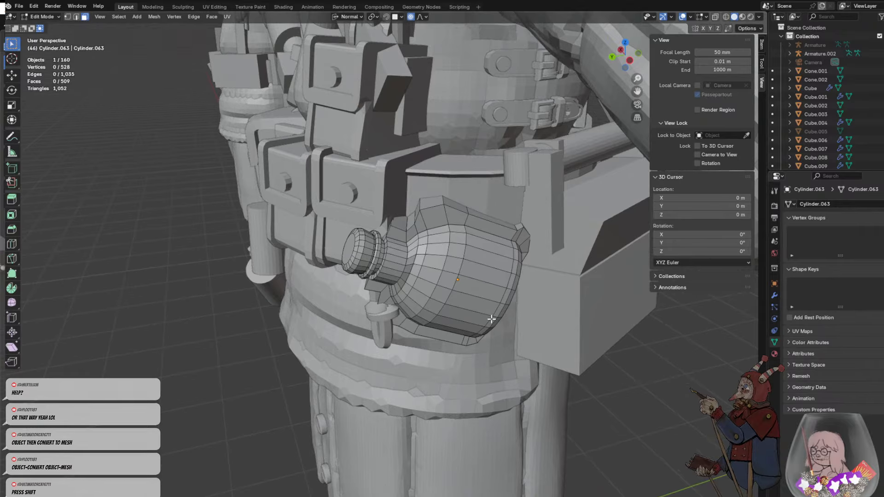
key("Tab")
- Add a new NURBS path curve to the scene
middle_click_drag(516, 259, 467, 273)
scroll(466, 269, "up", 8)
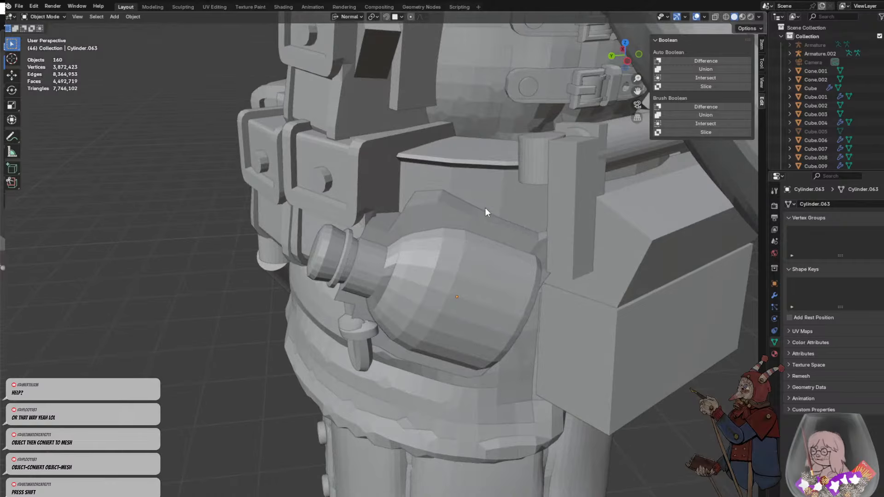
middle_click_drag(486, 211, 420, 282)
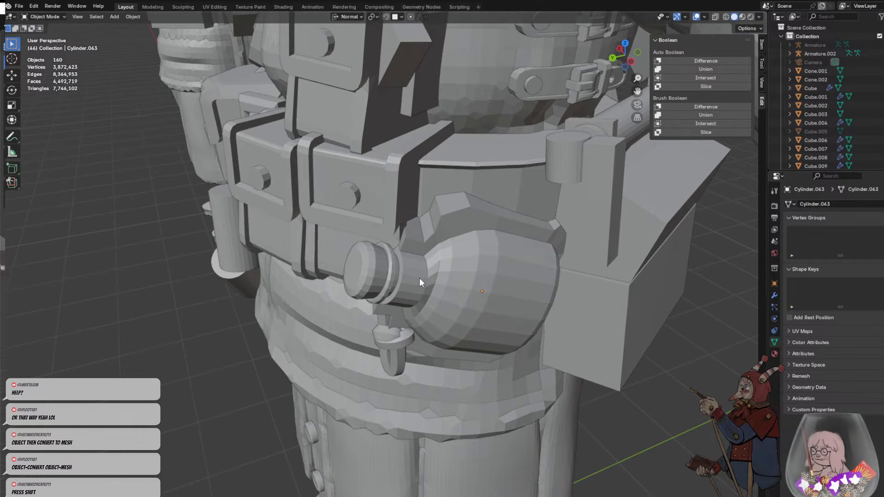
scroll(465, 247, "down", 8)
key("shift+a")
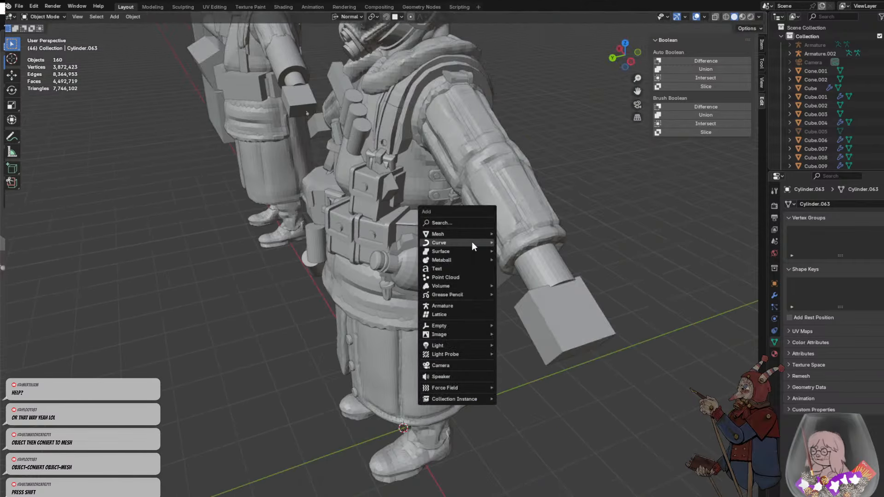
mouse_move(481, 234)
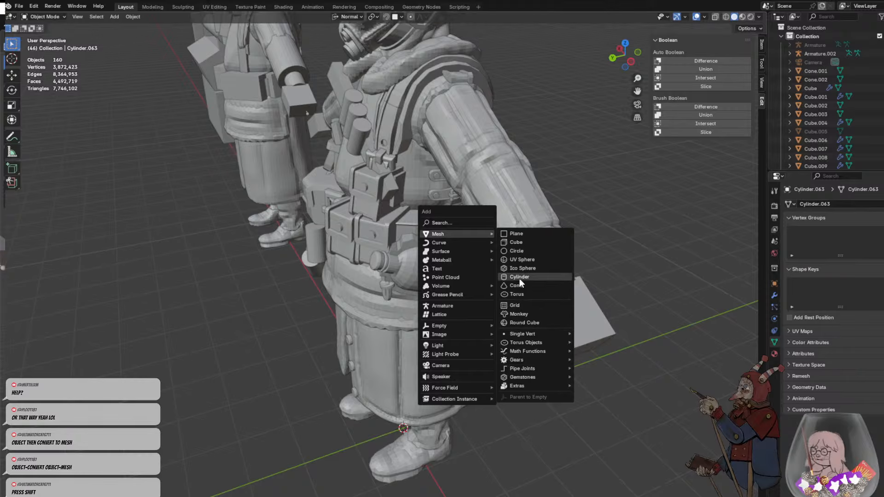
mouse_move(450, 240)
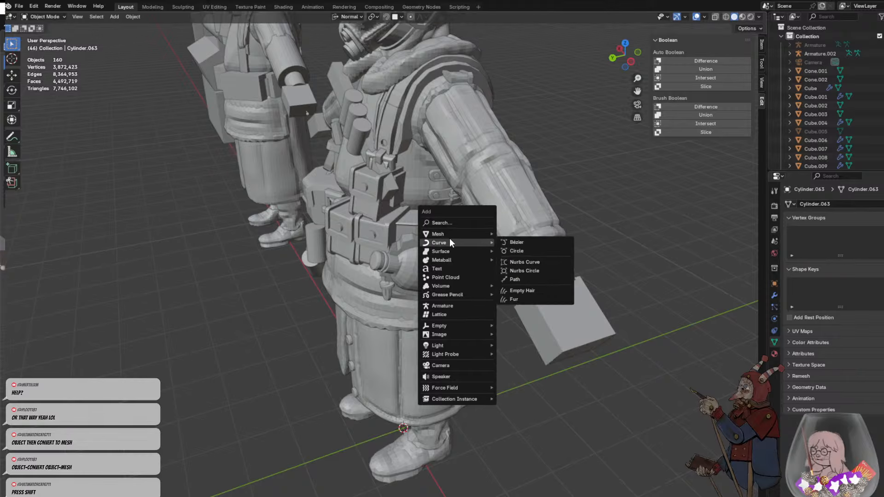
left_click(519, 280)
- Move the new path up to the soldier's waist so that it crosses the pouches and the bottle's neck
middle_click_drag(506, 288, 421, 280)
key("g")
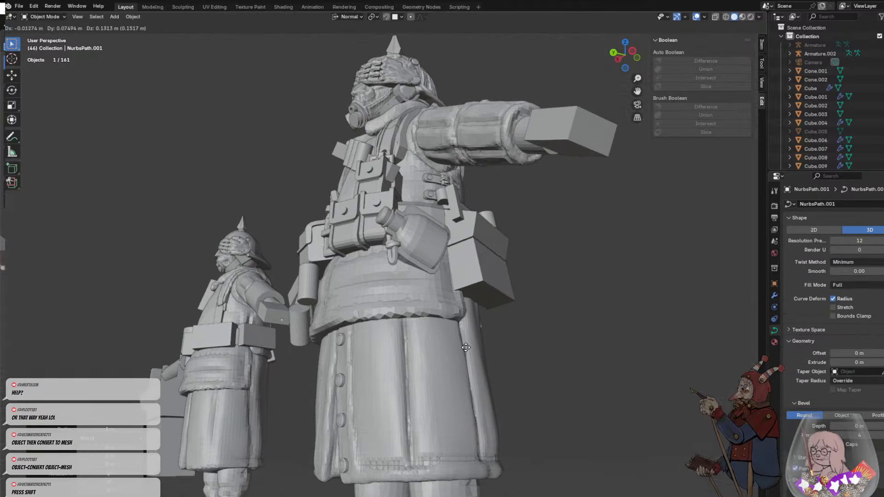
left_click(433, 24)
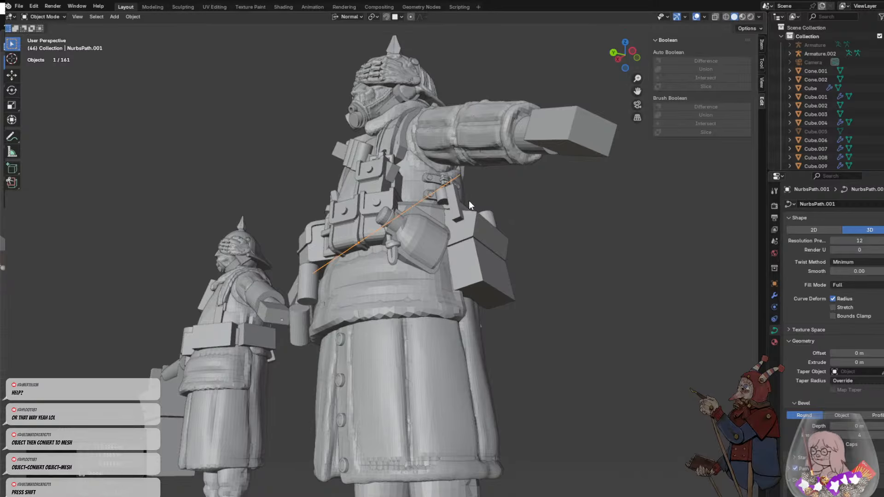
- Rotate the new path upright, shrink it to a short segment and place it just above the bottle
key("r")
left_click(493, 214)
key("s")
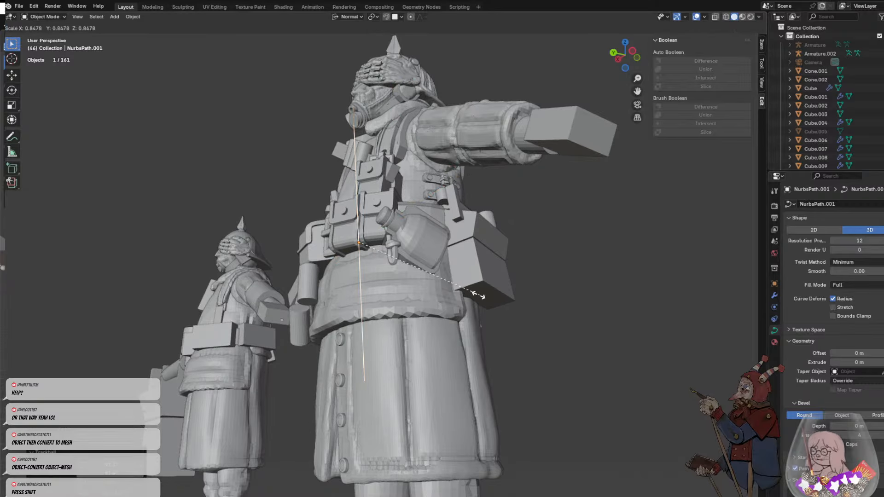
left_click(361, 279)
scroll(386, 282, "up", 4)
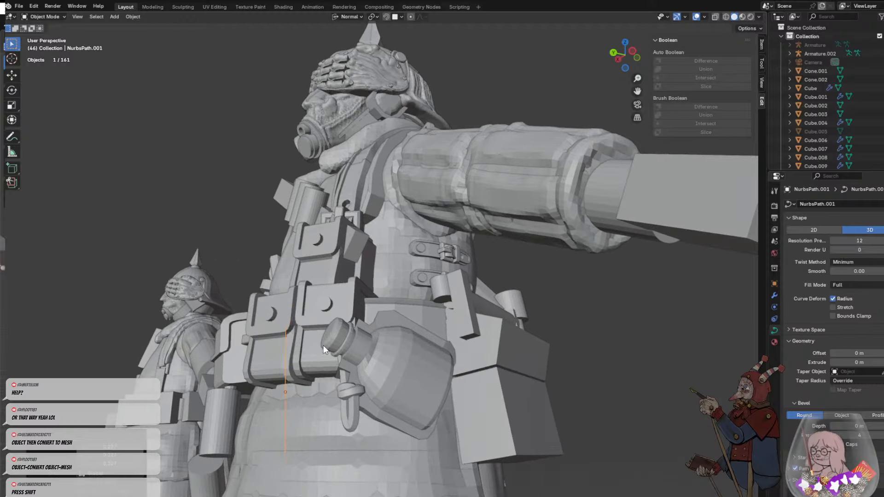
key("s")
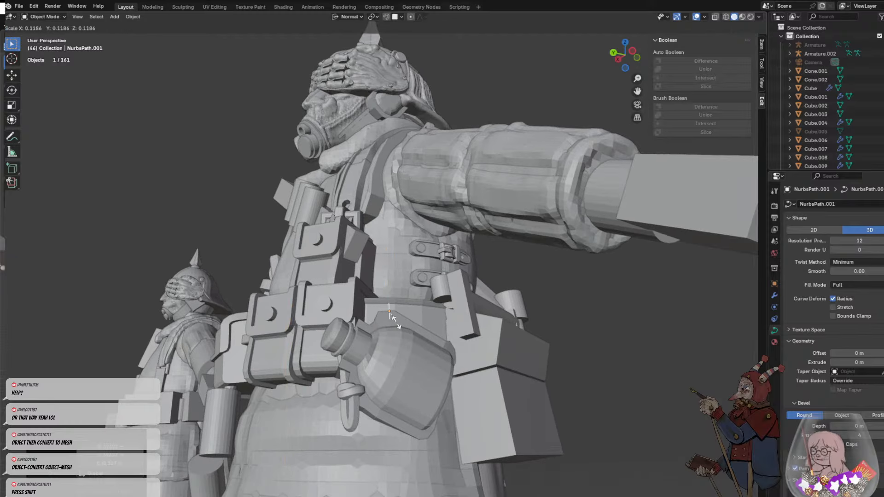
left_click(395, 321)
scroll(405, 326, "up", 3)
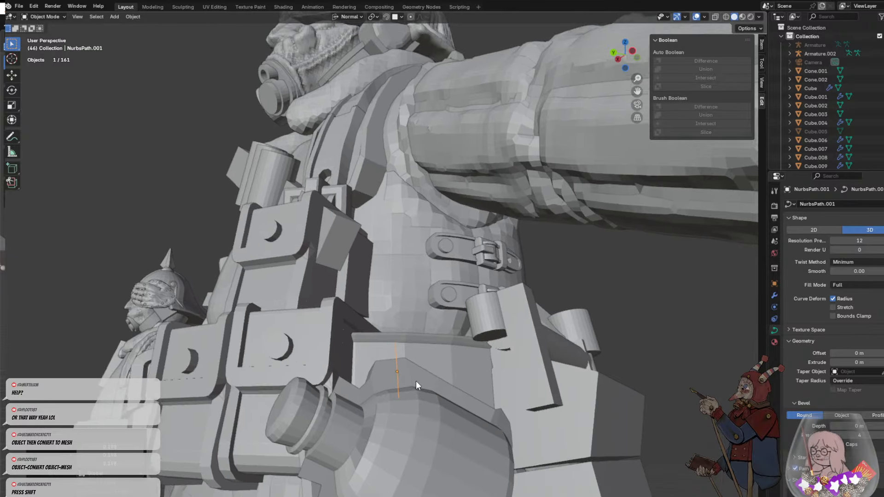
- Move the short path onto the upper edge of the bottle's backing and adjust its rotation there
middle_click_drag(416, 380, 413, 175)
key("g")
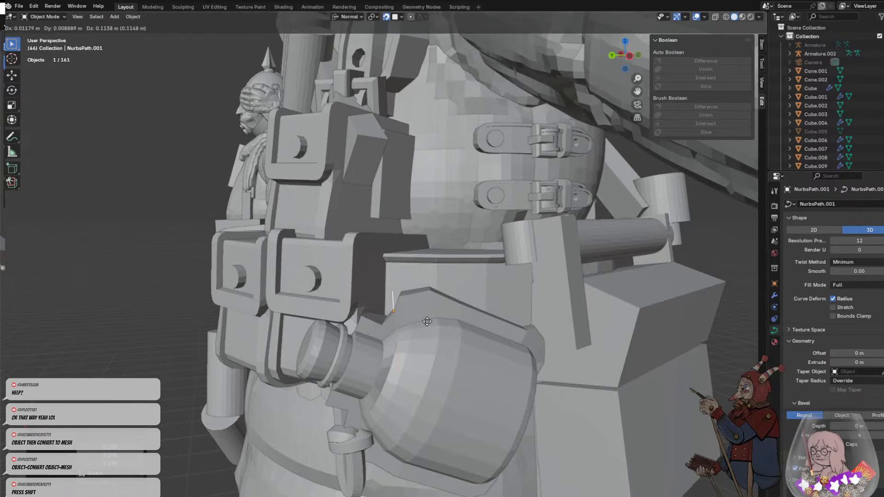
left_click(448, 309)
key("r")
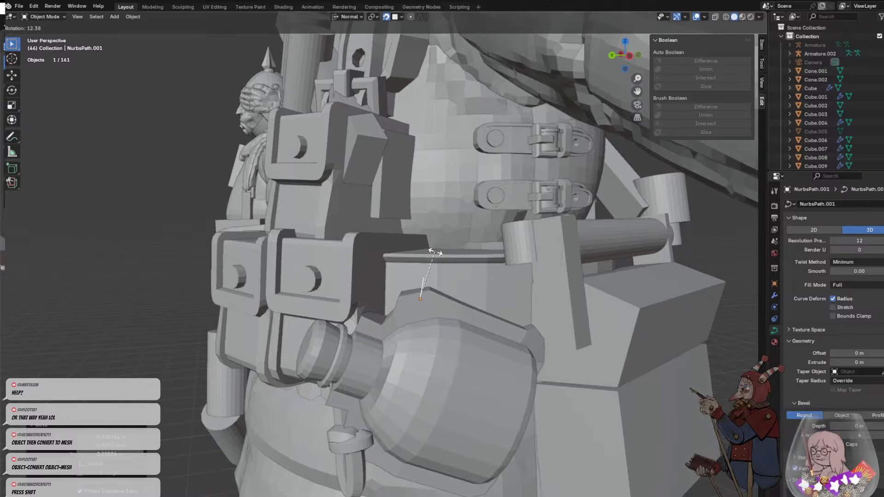
left_click(435, 252)
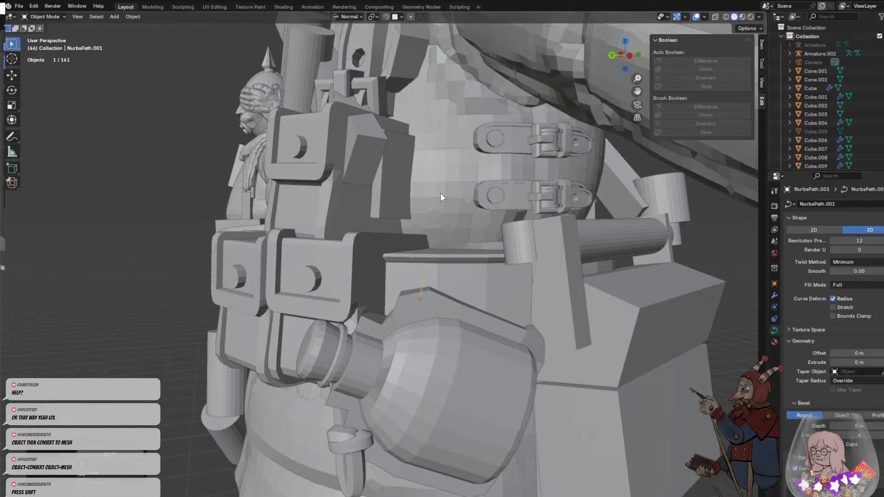
- Bend the path by pulling its upper control point toward the body, and set its bevel depth to 1.01 m
middle_click_drag(445, 280, 365, 302)
key("Tab")
scroll(408, 297, "up", 2)
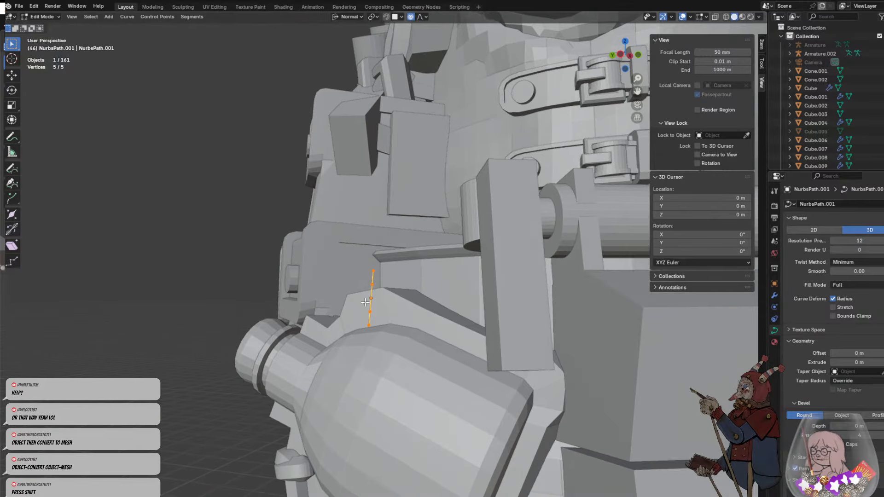
key("g")
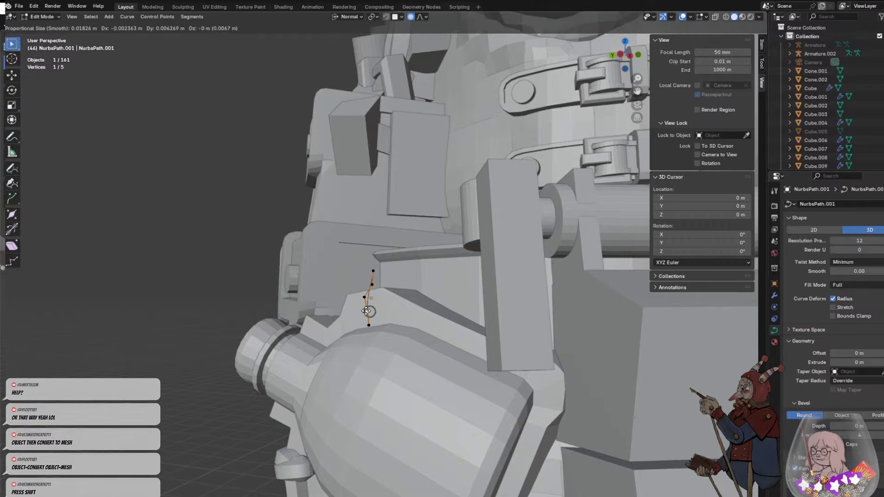
left_click(398, 268)
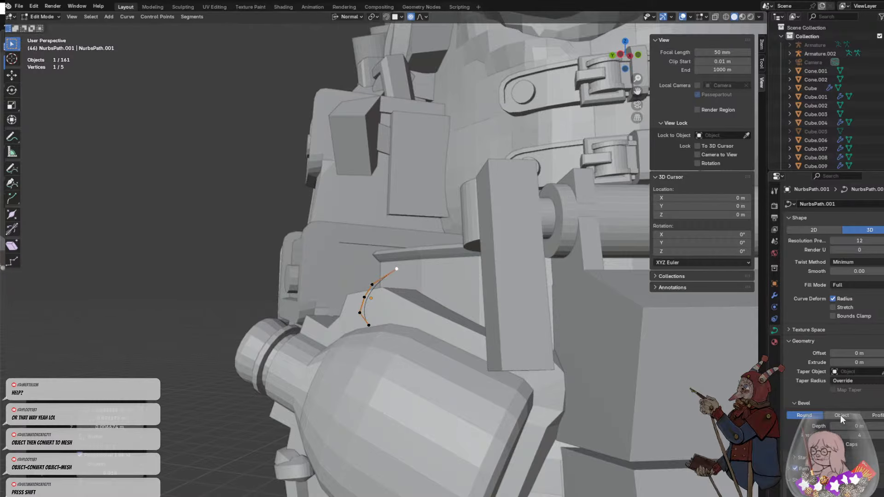
left_click_drag(859, 426, 877, 427)
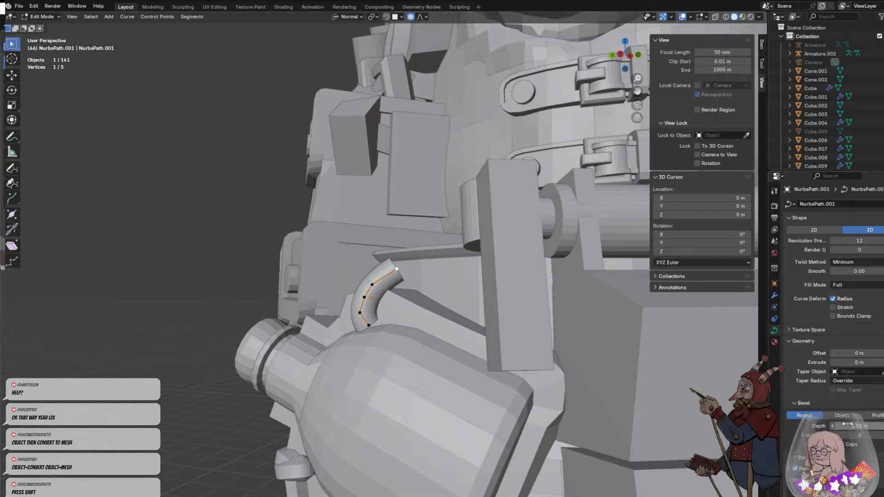
- Reposition the tube's upper end point so that it leads from the bottle toward the belt
middle_click_drag(468, 345, 327, 273)
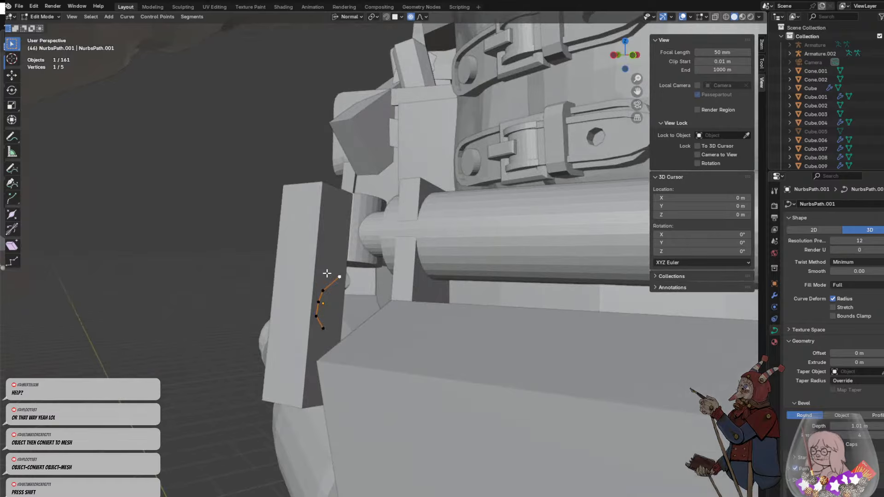
key("f")
right_click(348, 285)
middle_click_drag(194, 294, 256, 293)
scroll(380, 312, "up", 5)
middle_click_drag(372, 344, 517, 336)
key("g")
left_click(412, 342)
scroll(465, 349, "down", 6)
scroll(517, 335, "up", 6)
middle_click_drag(465, 329, 417, 321)
middle_click_drag(475, 366, 359, 391)
- Extrude one more control point from the tube's upper end, up over the belt's edge
key("e")
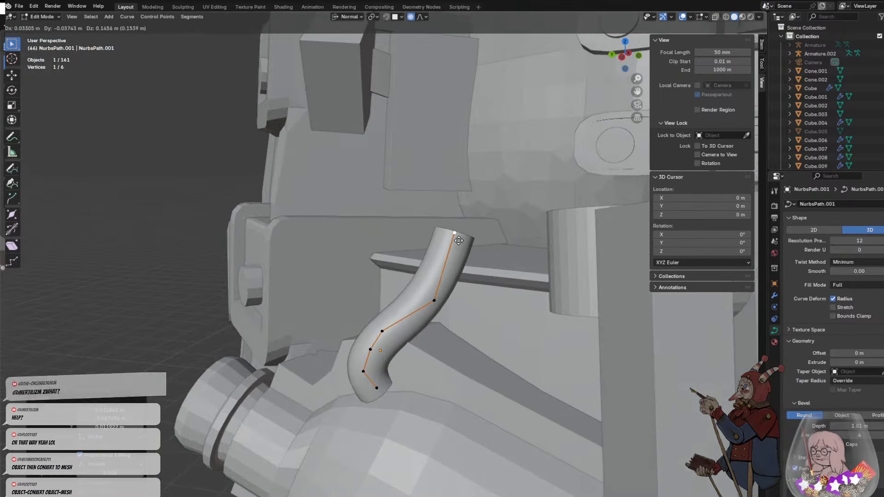
left_click(498, 253)
middle_click_drag(517, 288, 493, 328)
key("e")
left_click(547, 221)
key("e")
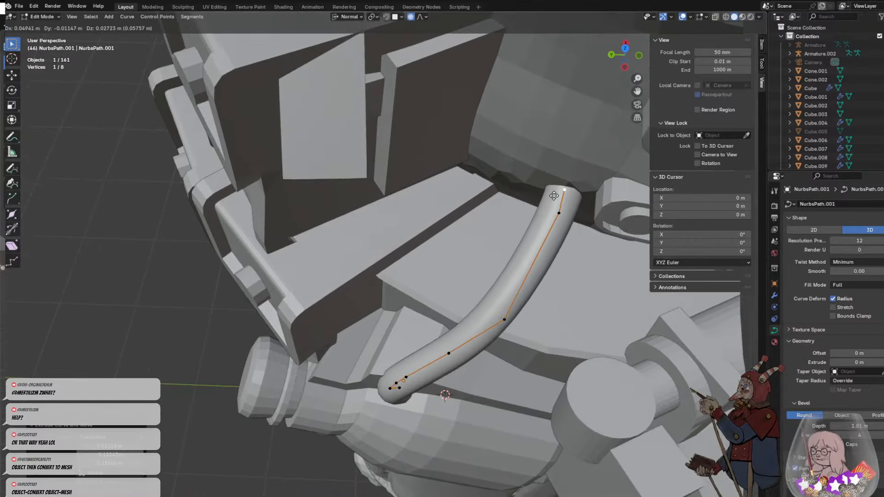
left_click(555, 193)
middle_click_drag(556, 194, 505, 163)
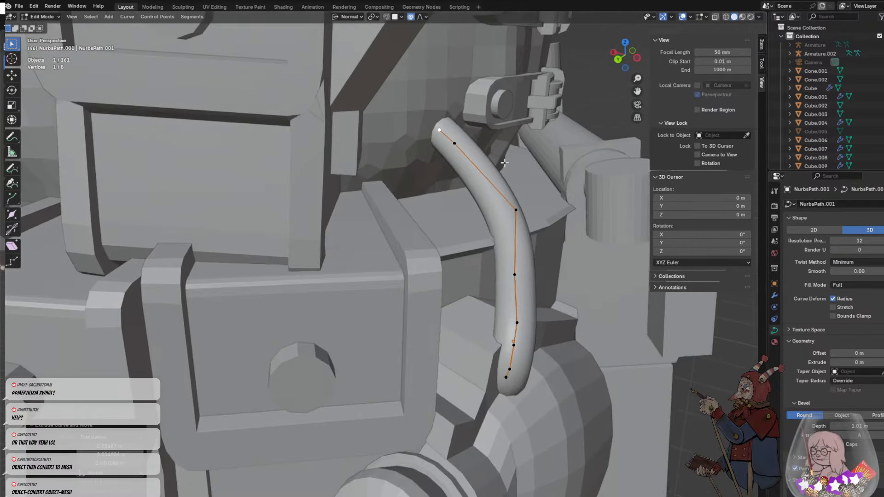
left_click(441, 133)
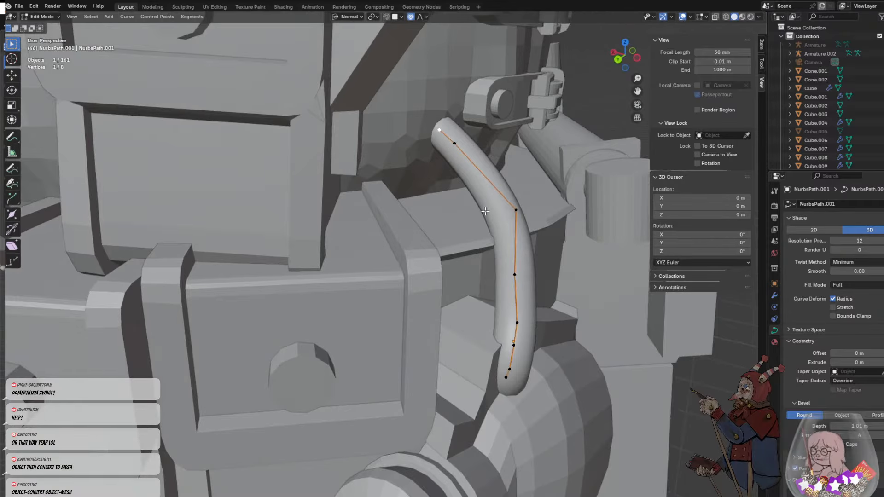
key("ctrl+z")
key("ctrl+z")
- With snapping enabled, extrude three control points from the tube's end across the belt's upper surface, turning it back in a tight bend
middle_click_drag(485, 211, 427, 238)
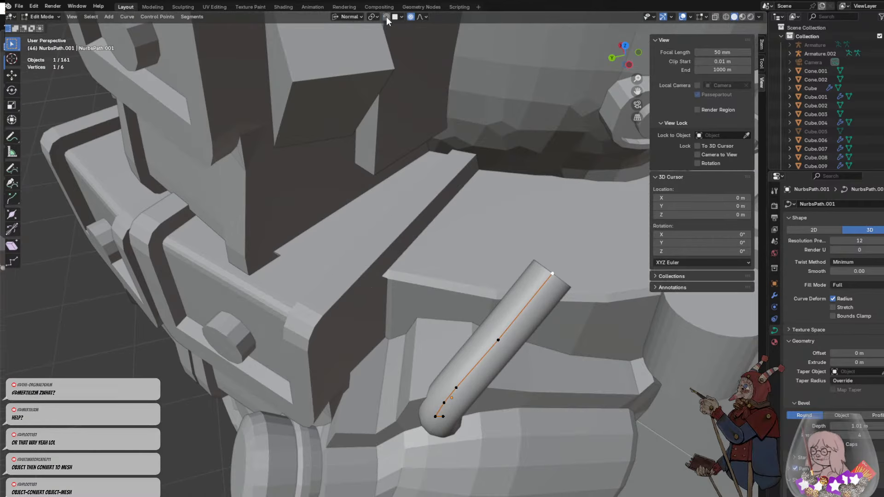
key("e")
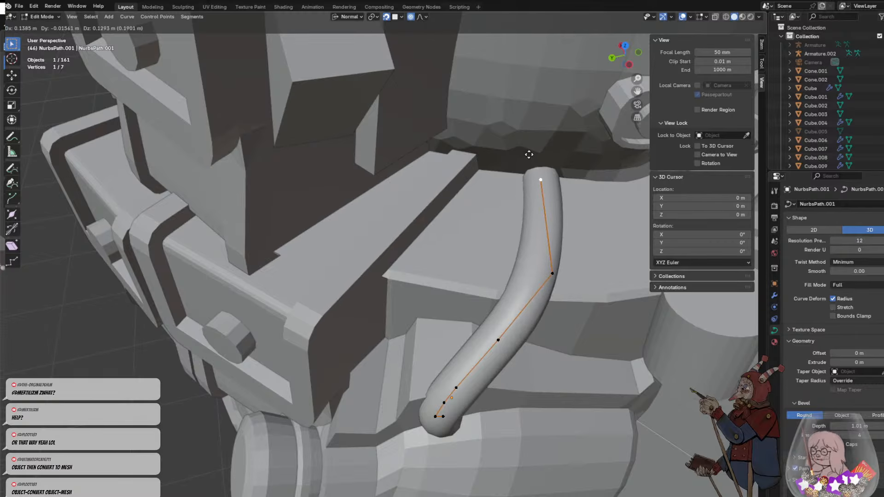
left_click(525, 150)
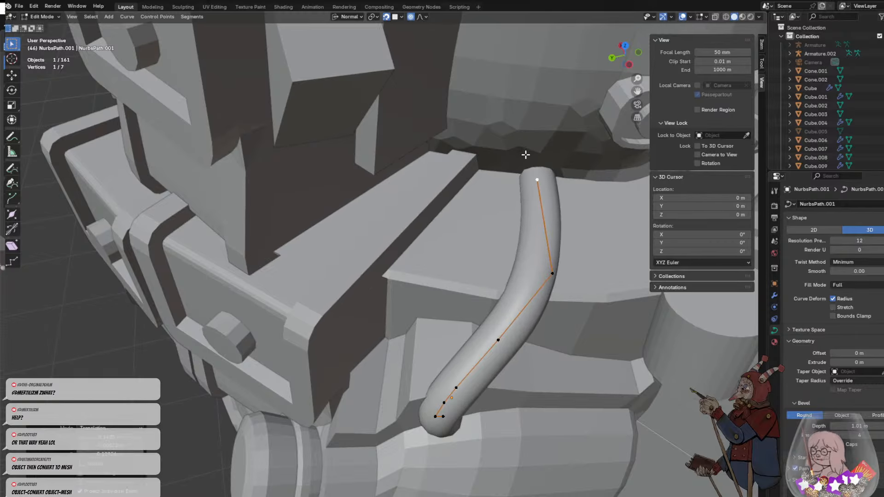
key("e")
left_click(500, 148)
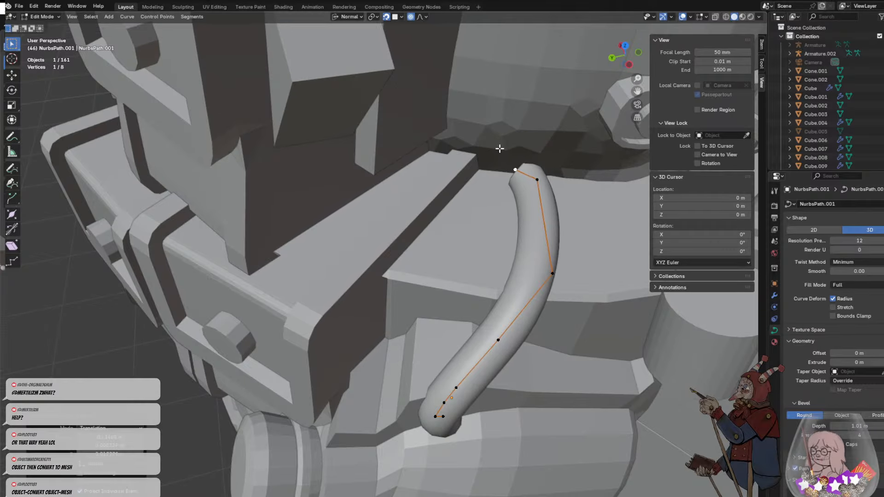
key("e")
left_click(483, 152)
- Extrude three control points from the bend back over the belt's edge and down toward the bottle, beside the first strand
key("e")
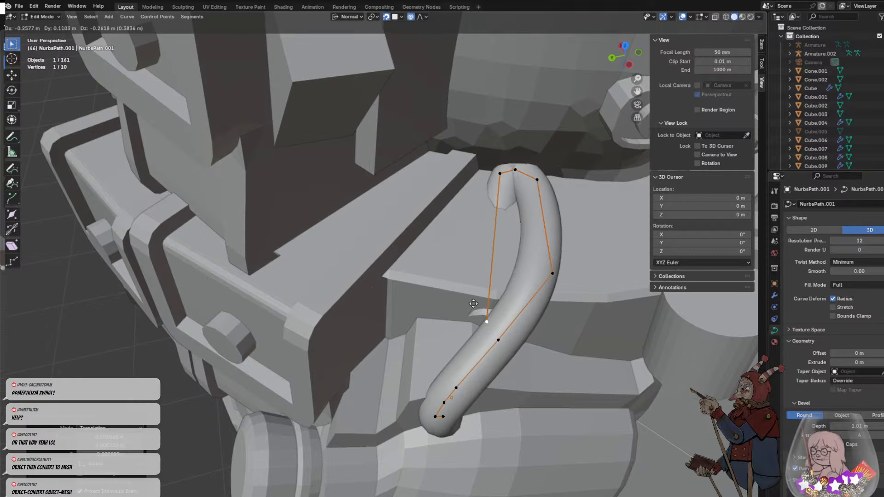
left_click(484, 278)
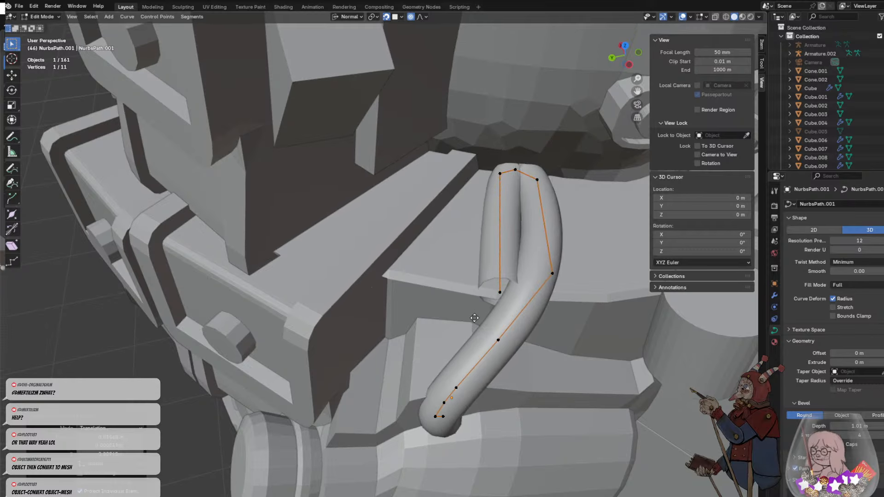
key("g")
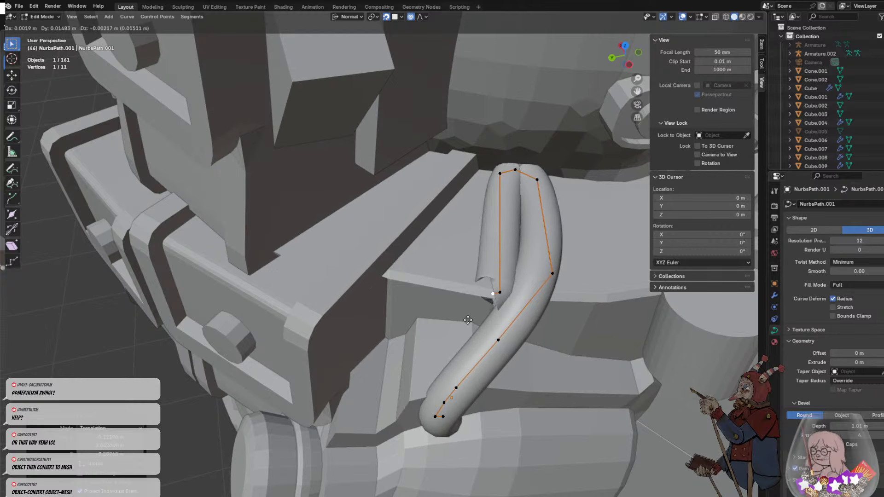
left_click(472, 323)
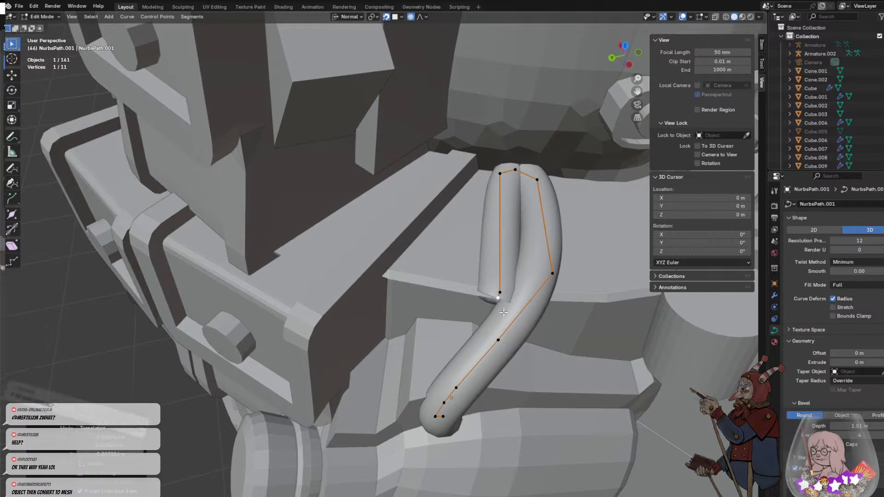
middle_click_drag(472, 324, 511, 292)
key("e")
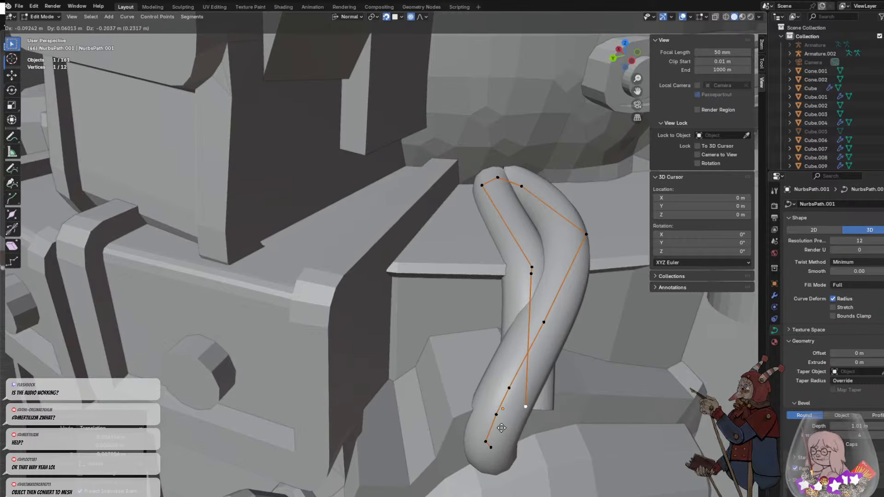
left_click(502, 428)
- Extrude the returning strand to the tube's starting point at the bottle, then back up to the belt as another loop
middle_click_drag(502, 429, 499, 328)
key("e")
left_click(551, 386)
key("e")
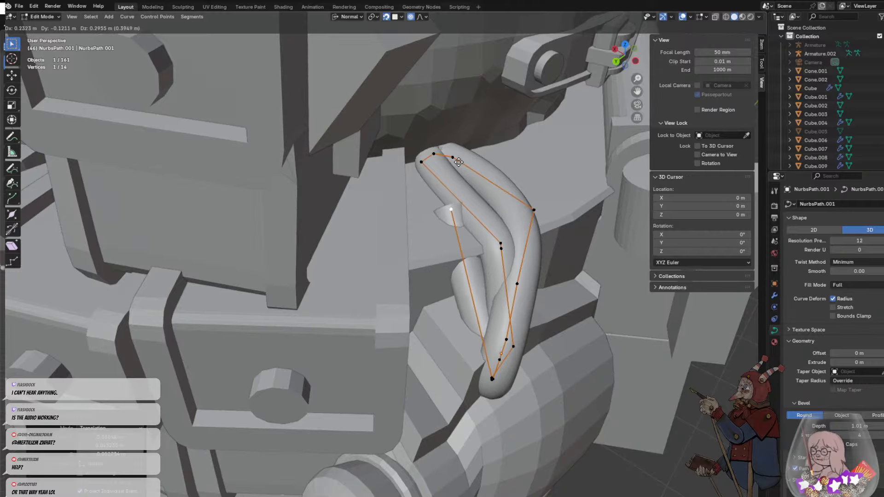
left_click(479, 196)
- Extrude three more control points that wrap the cord around behind the vertical strands and out to the pouch side
key("e")
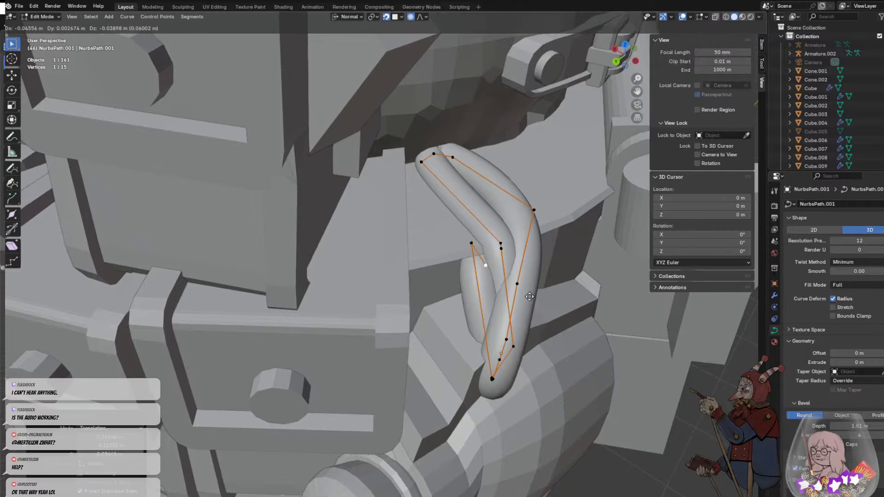
left_click(562, 328)
key("e")
left_click(574, 371)
middle_click_drag(574, 371, 546, 360)
key("e")
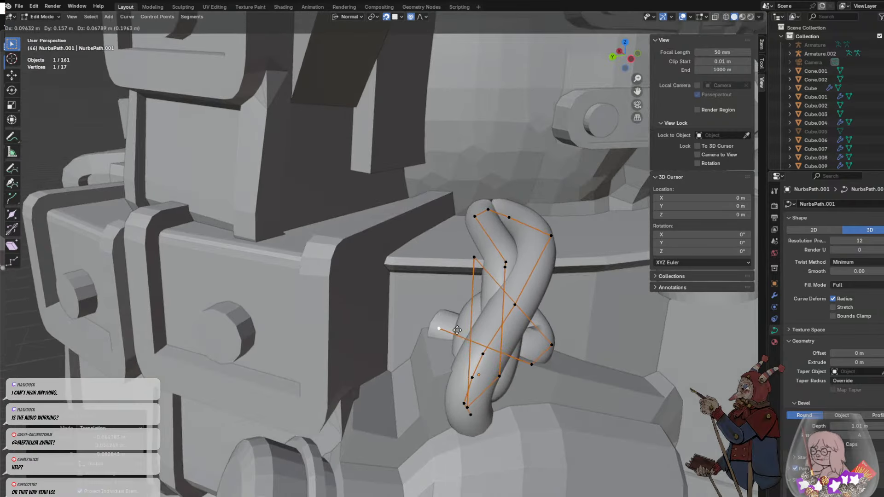
left_click(457, 330)
- Turn off snapping and move the cord's open end point outward so that it crosses in front of the strands
left_click(375, 17)
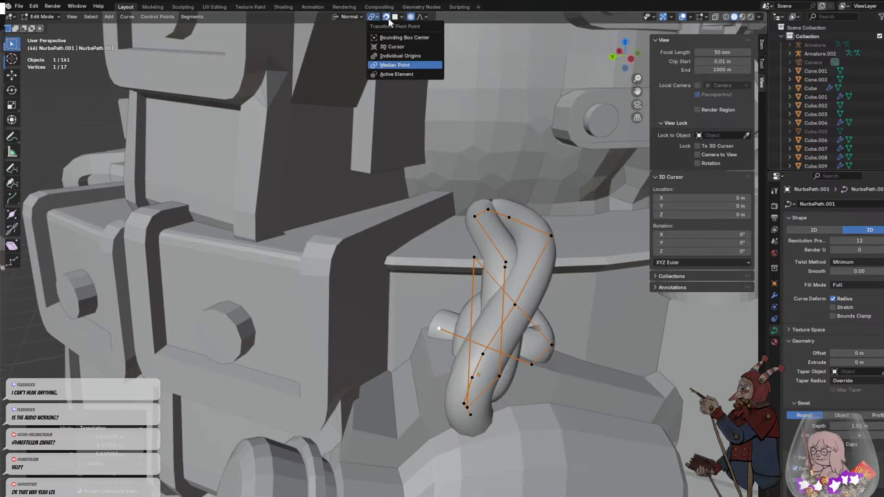
left_click(432, 150)
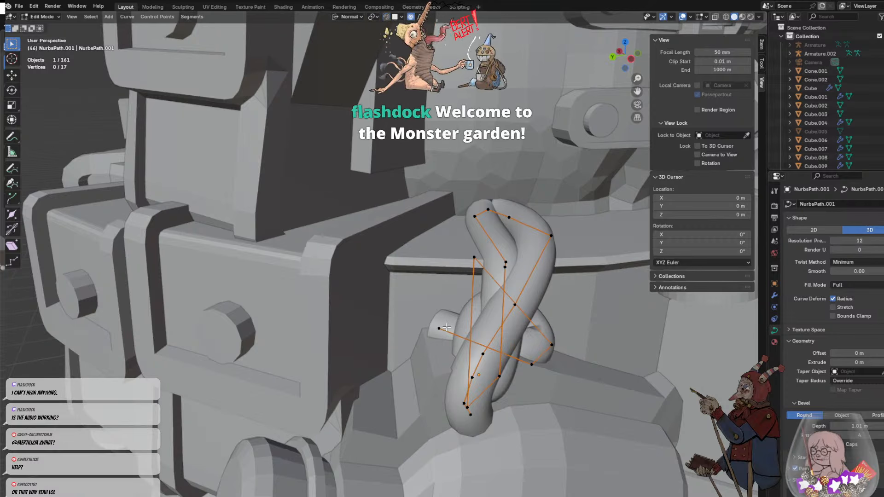
middle_click_drag(442, 327, 483, 281)
key("g")
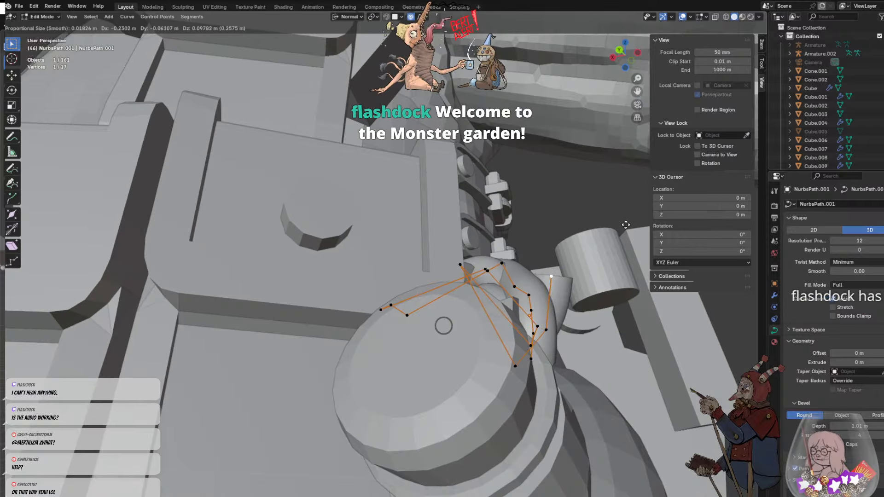
left_click(570, 304)
middle_click_drag(570, 304, 479, 334)
key("g")
left_click(380, 333)
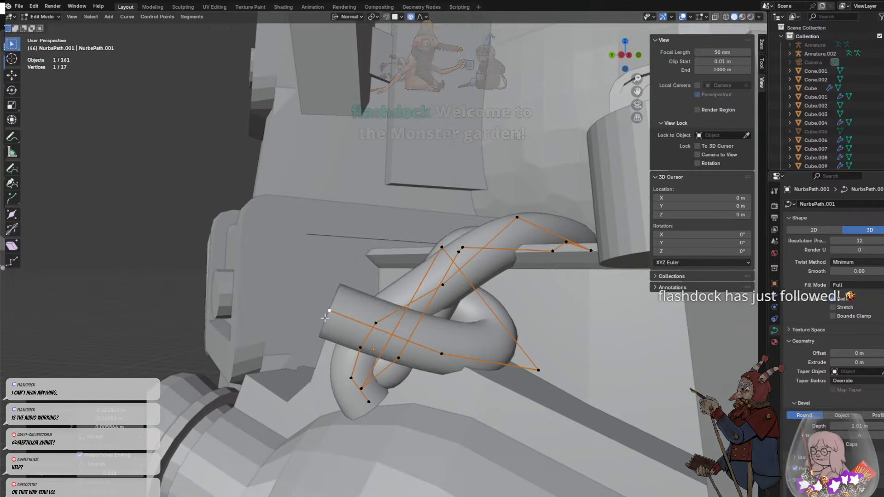
- Pull the cord's outer bend point in toward the vertical strands and move its open end over the front strand
left_click(539, 370)
key("g")
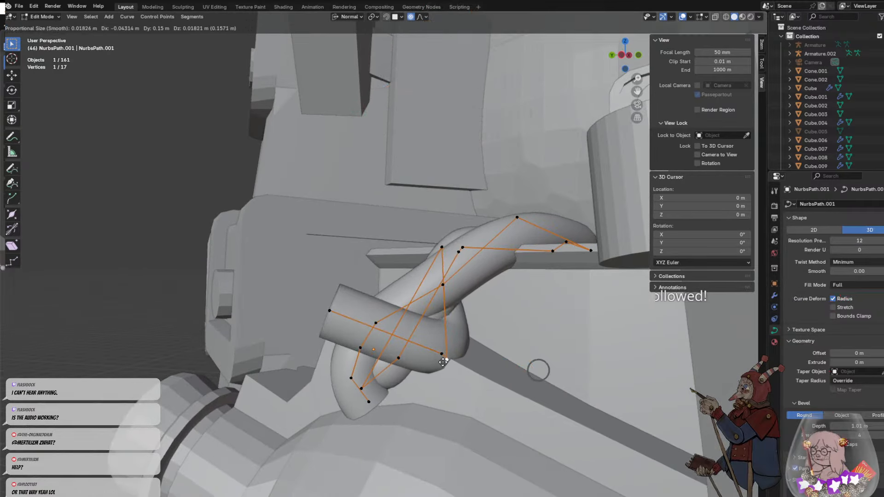
left_click(441, 354)
middle_click_drag(442, 354, 553, 325)
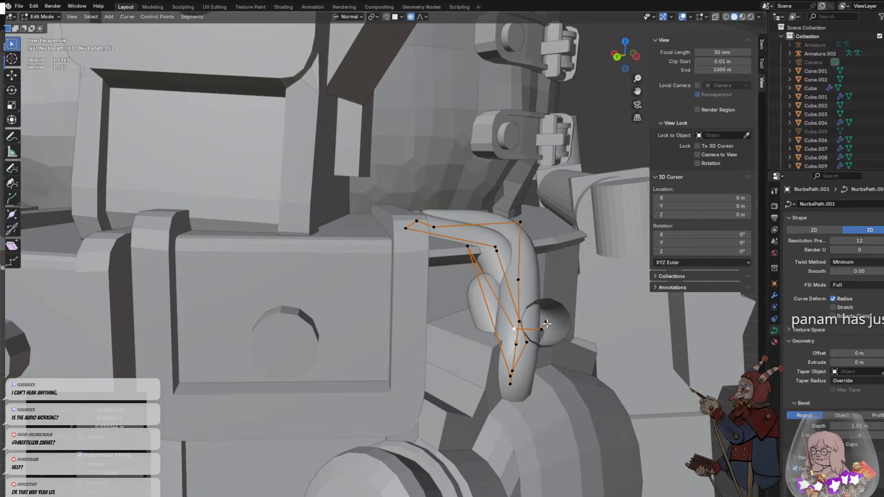
key("g")
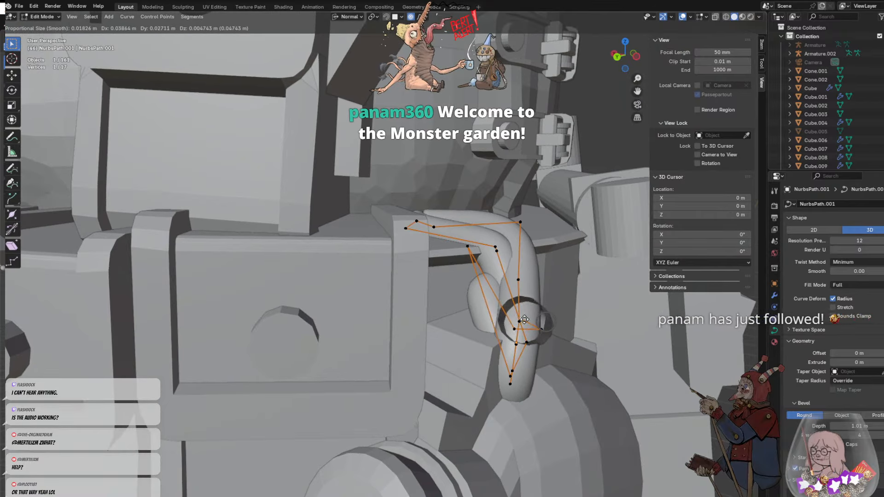
left_click(525, 320)
- Extrude a control point from the cord's open end toward the pouch side and reposition it beside the knot
key("e")
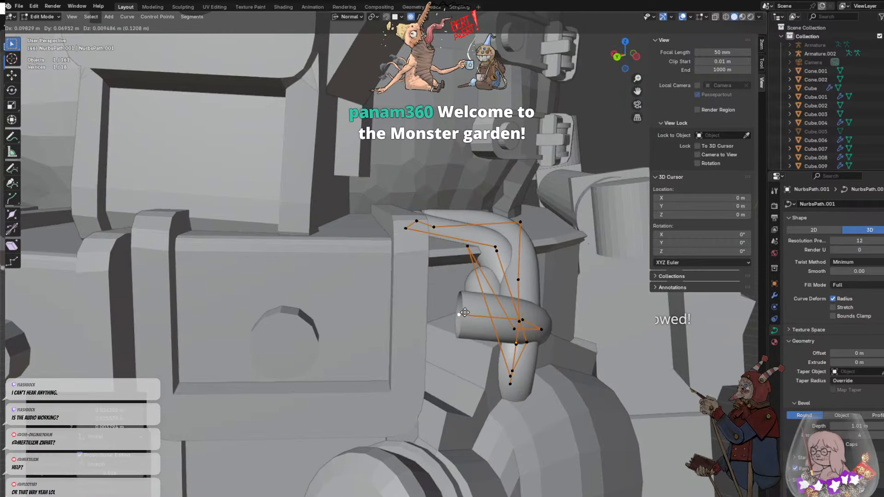
left_click(465, 313)
middle_click_drag(465, 312, 352, 368)
key("g")
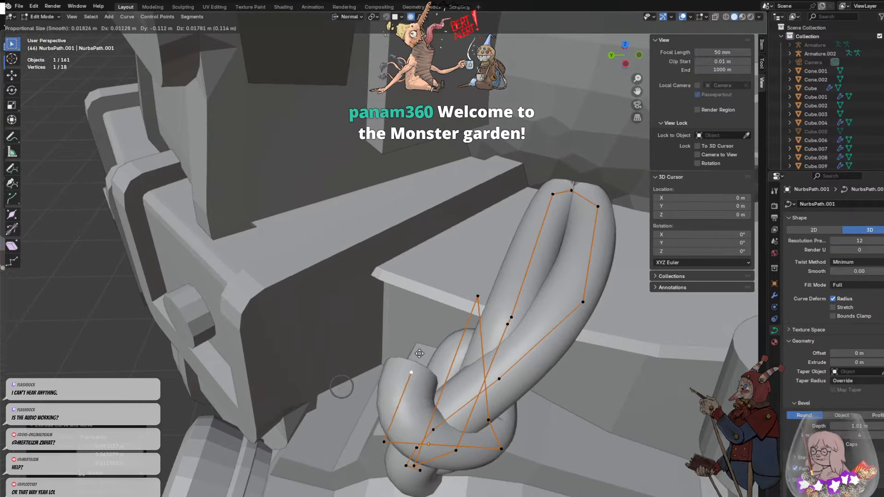
left_click(428, 372)
- Extrude one more control point from the cord's end, move it up beside the strands, and leave edit mode
key("e")
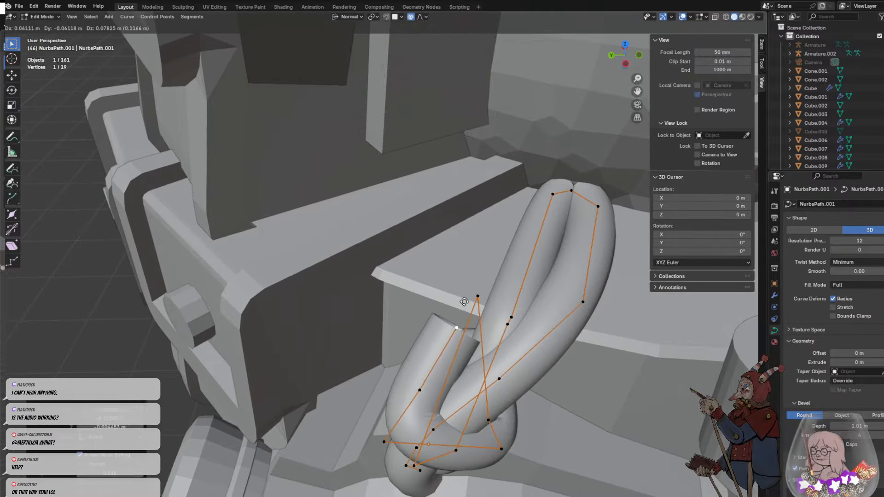
right_click(464, 302)
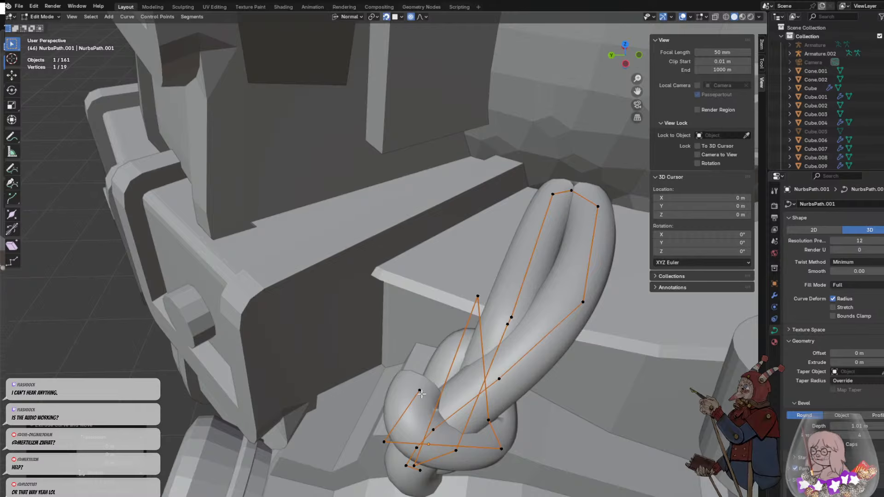
key("g")
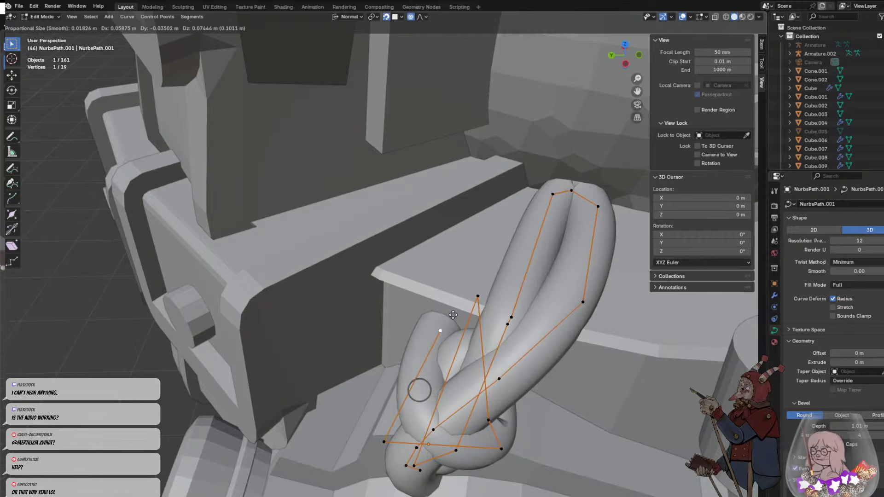
left_click(456, 318)
middle_click_drag(445, 340, 456, 322)
scroll(432, 284, "down", 5)
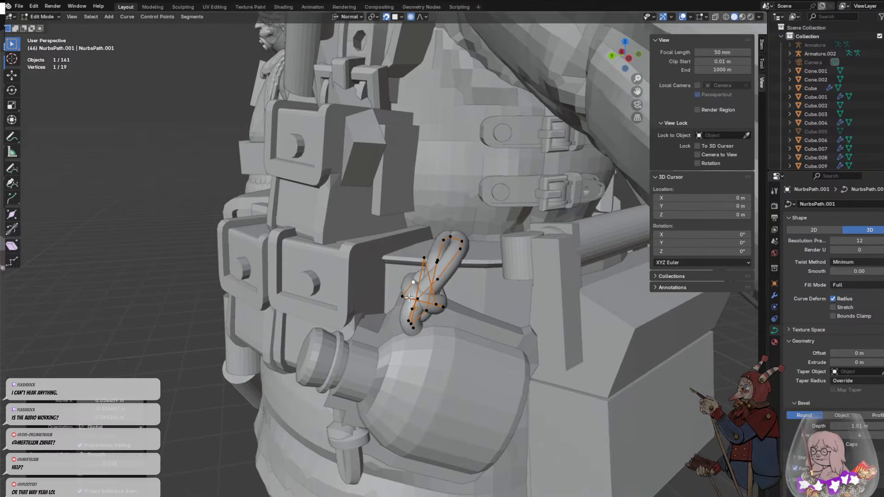
middle_click_drag(370, 327, 428, 317)
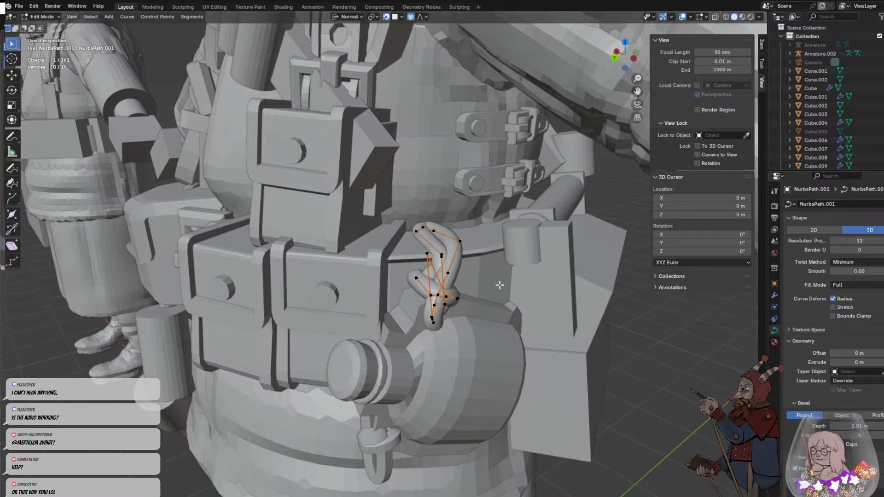
key("Tab")
- Duplicate the knotted cord and place the copy by the rear shoulder of the bottle
scroll(520, 341, "down", 10)
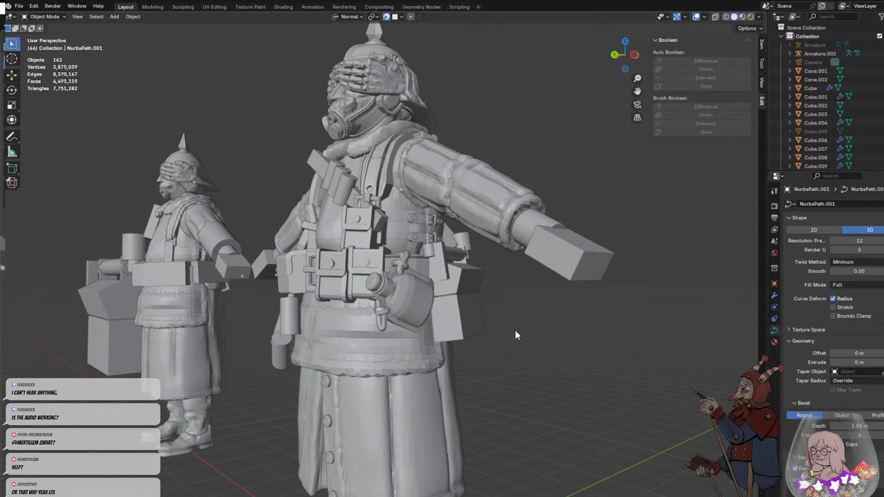
middle_click_drag(516, 334, 480, 353)
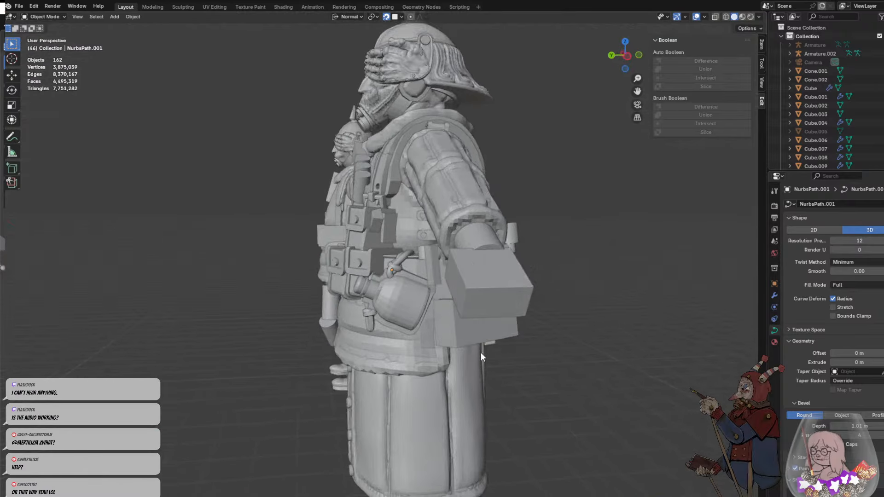
scroll(416, 246, "up", 8)
left_click(424, 278)
middle_click_drag(492, 291, 460, 286)
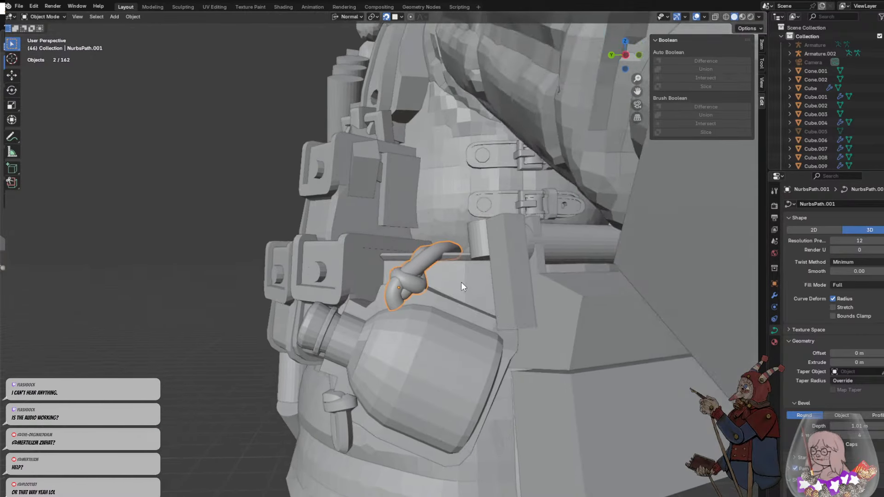
key("shift+d")
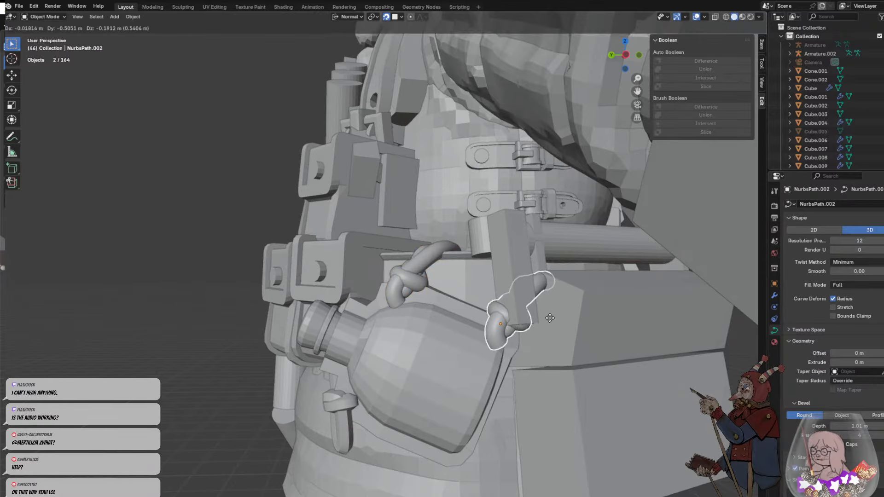
left_click(549, 318)
- Rotate the copied cord freely and move it down onto the bottle's rear upper corner
middle_click_drag(549, 318, 509, 302)
scroll(509, 302, "up", 1)
key("r")
key("r")
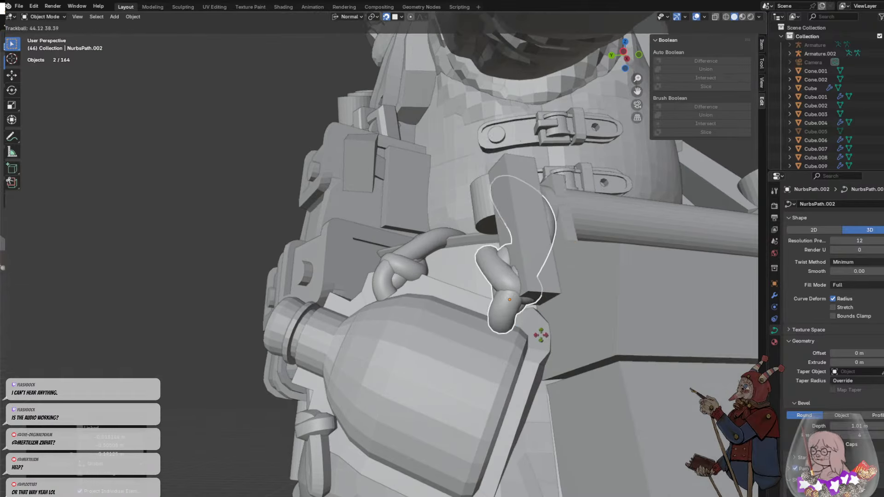
left_click(521, 323)
key("g")
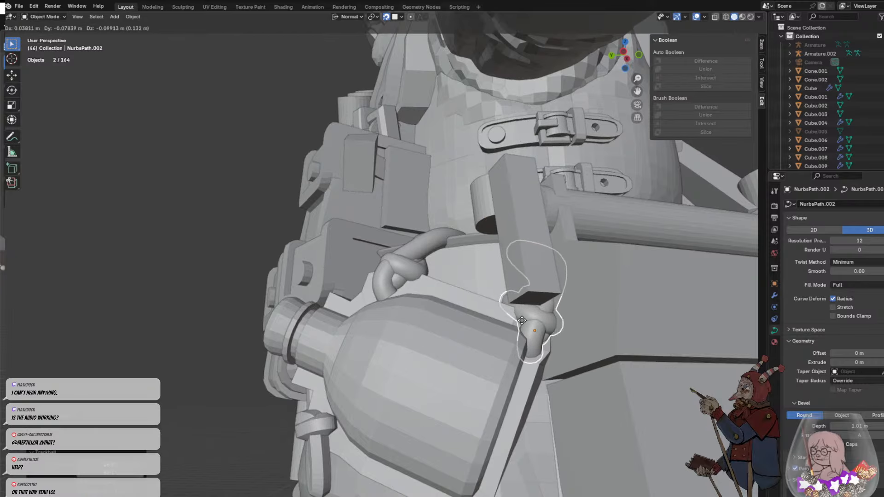
left_click(523, 313)
- Select the copied cord again and shift it slightly to line up its knot with the bottle's rear corner
middle_click_drag(523, 313, 515, 289)
left_click(475, 228)
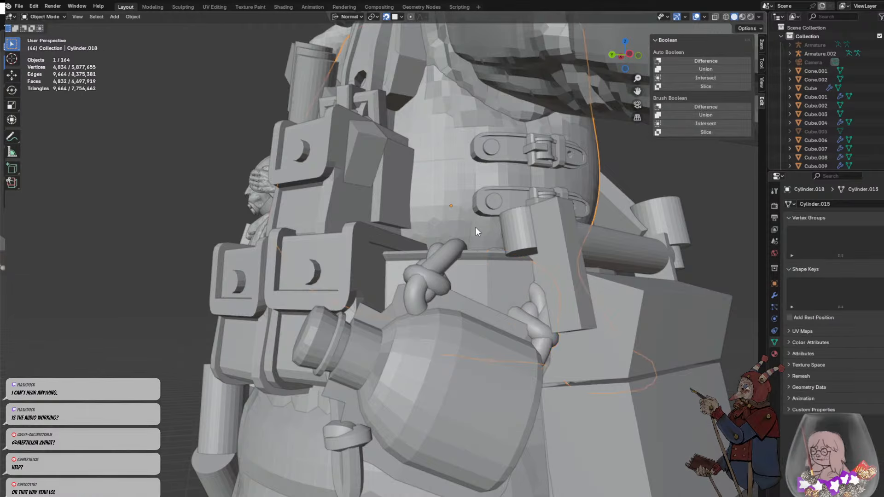
mouse_move(475, 228)
middle_mouse_down()
mouse_move(507, 272)
mouse_move(501, 280)
mouse_move(485, 240)
middle_mouse_up()
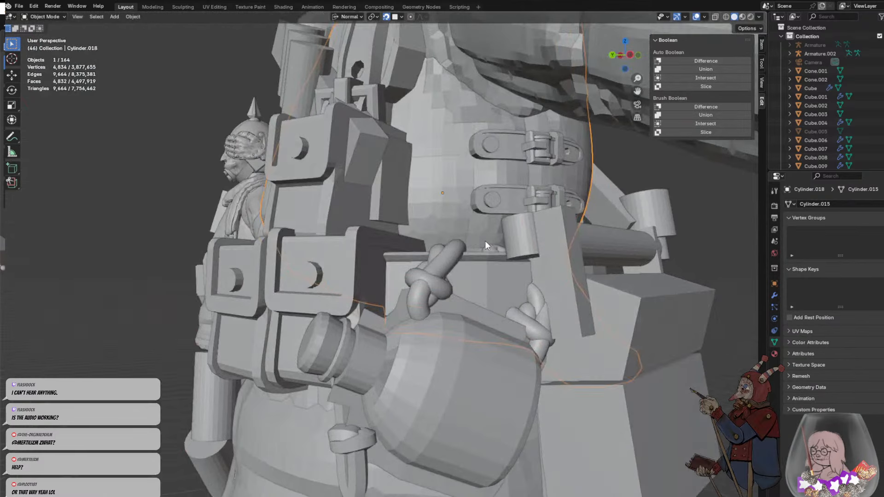
left_click(535, 302)
key("g")
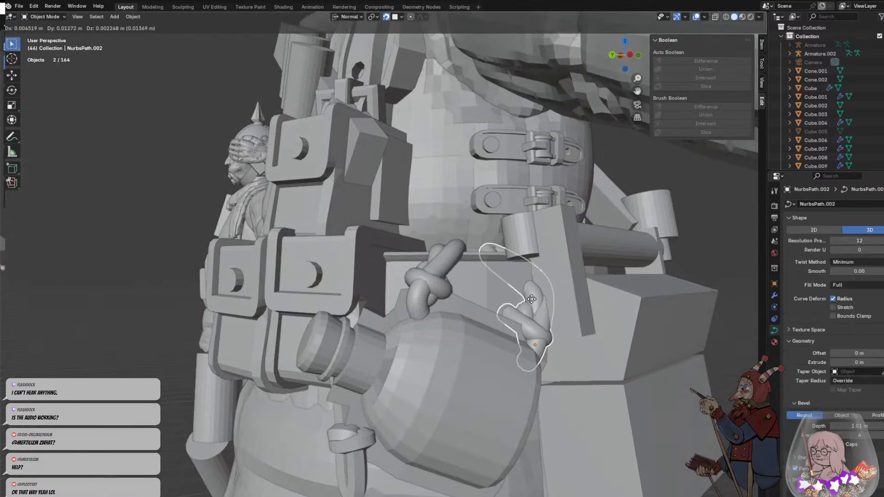
left_click(539, 270)
key("g")
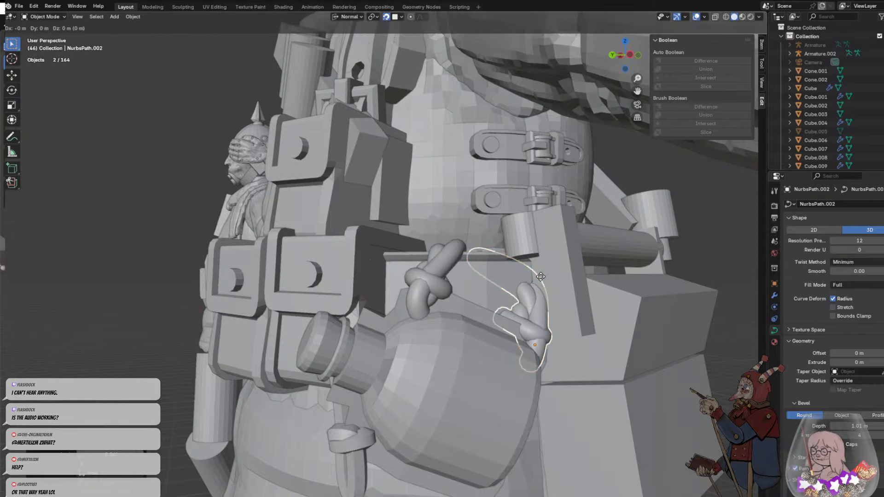
right_click(541, 276)
key("s")
middle_click_drag(541, 273, 540, 244)
left_click(540, 237)
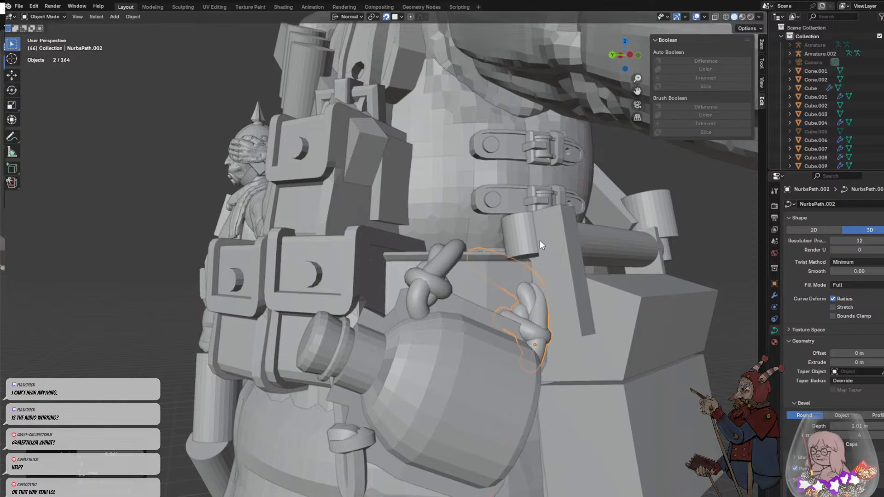
- Edit the copied cord and move one of its upper strand's control points up toward the belt
middle_click_drag(547, 274, 504, 280)
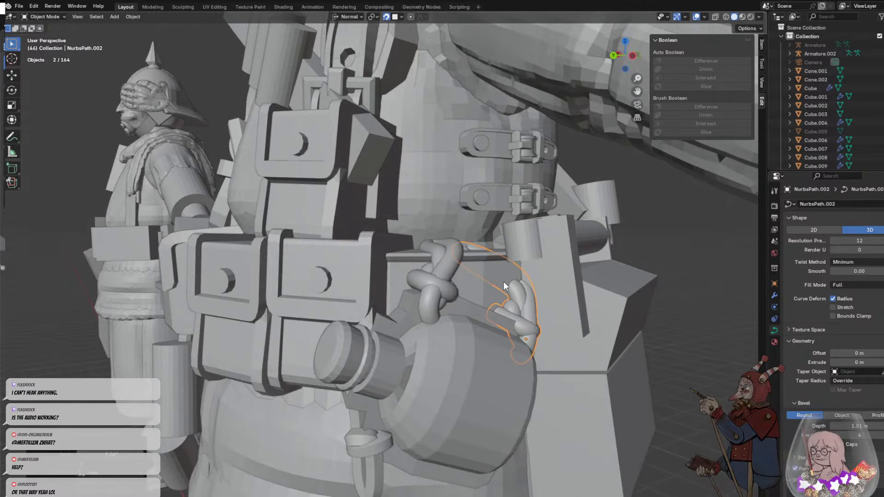
key("Tab")
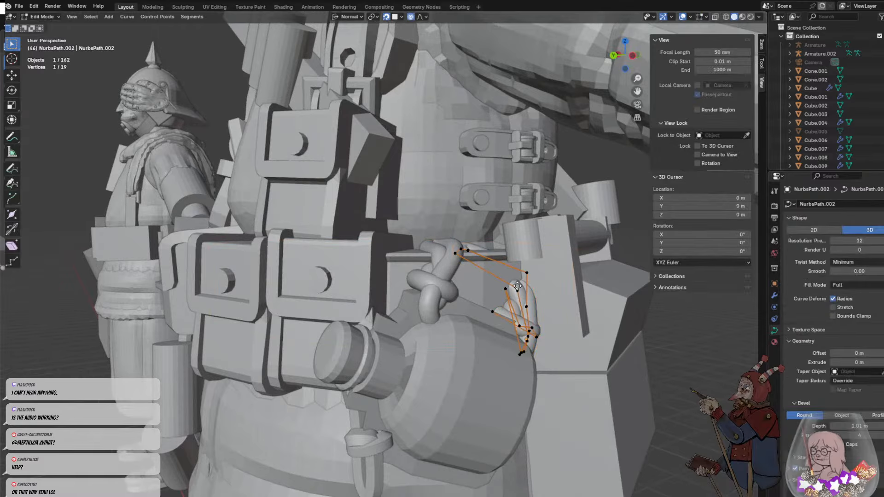
key("g")
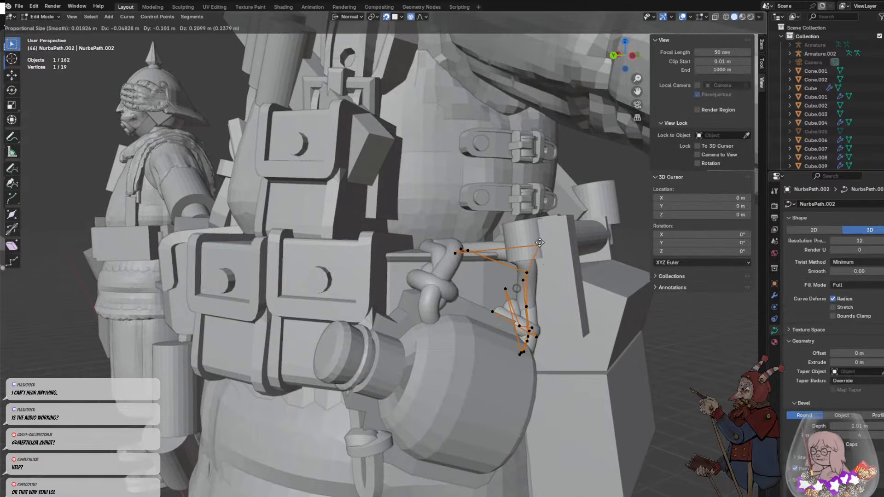
left_click(507, 256)
right_click(535, 262)
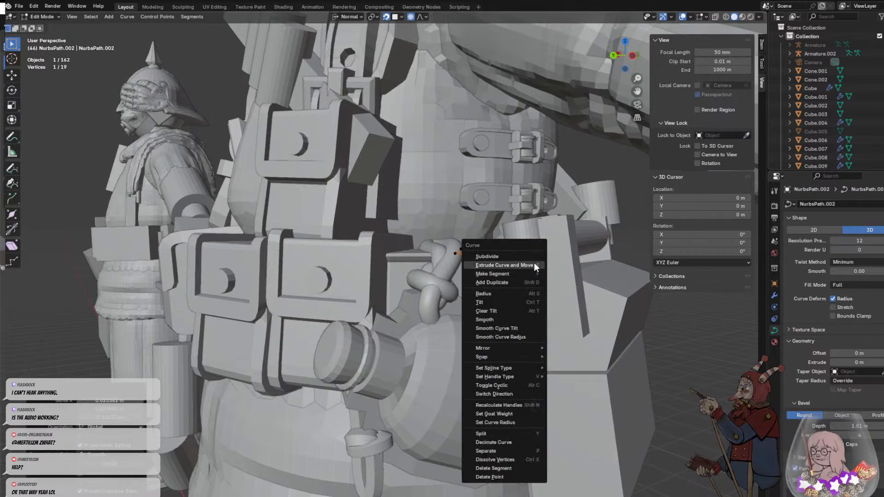
- Reposition the same control point above the belt's edge so the strand runs over it, and leave edit mode
middle_click_drag(577, 251, 609, 287)
scroll(520, 215, "up", 4)
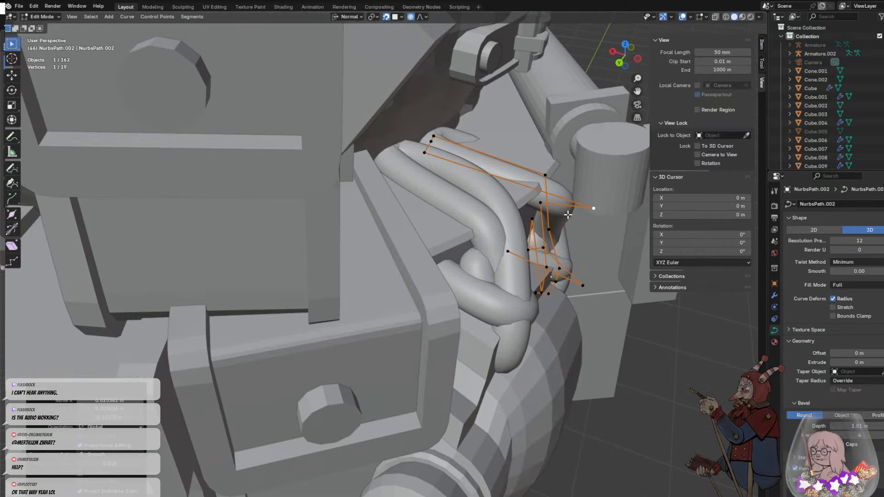
key("g")
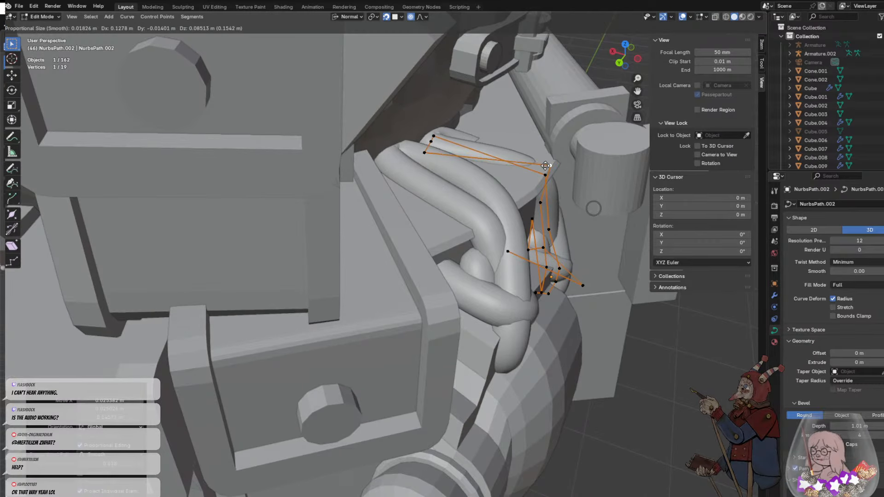
left_click(545, 166)
middle_click_drag(545, 166, 593, 136)
key("g")
left_click(521, 202)
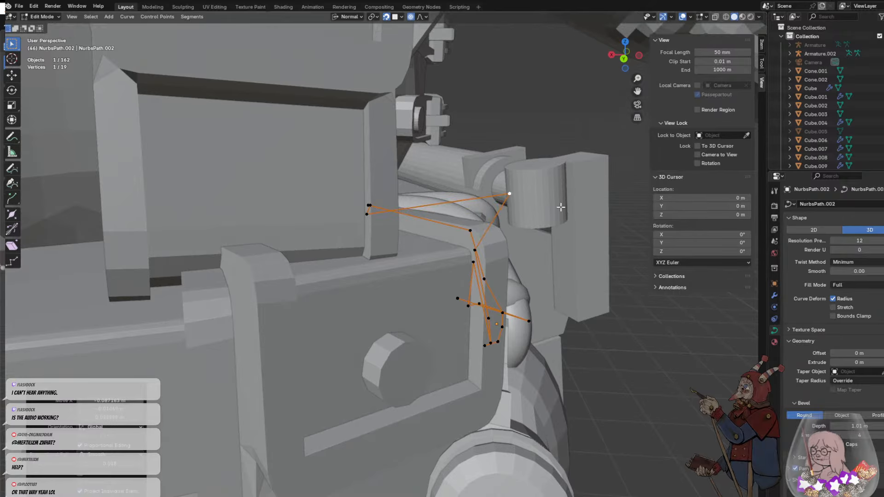
left_click(566, 250)
middle_click_drag(566, 251, 526, 229)
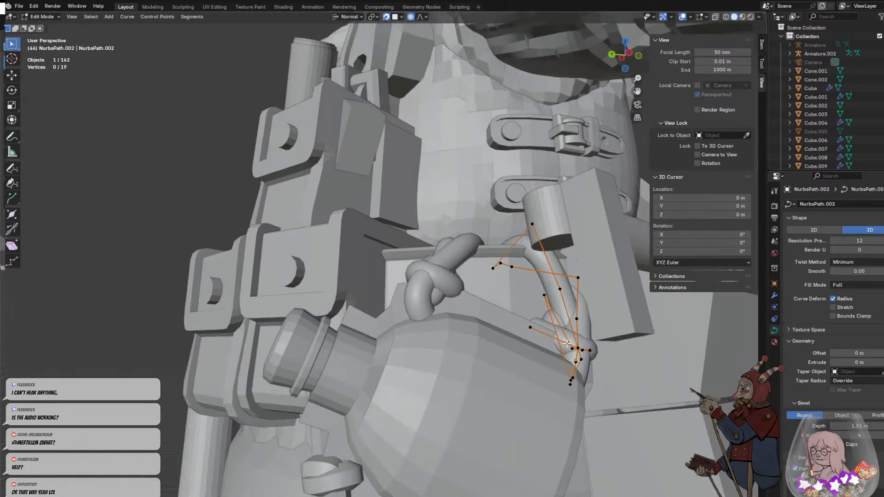
scroll(571, 350, "down", 4)
key("Tab")
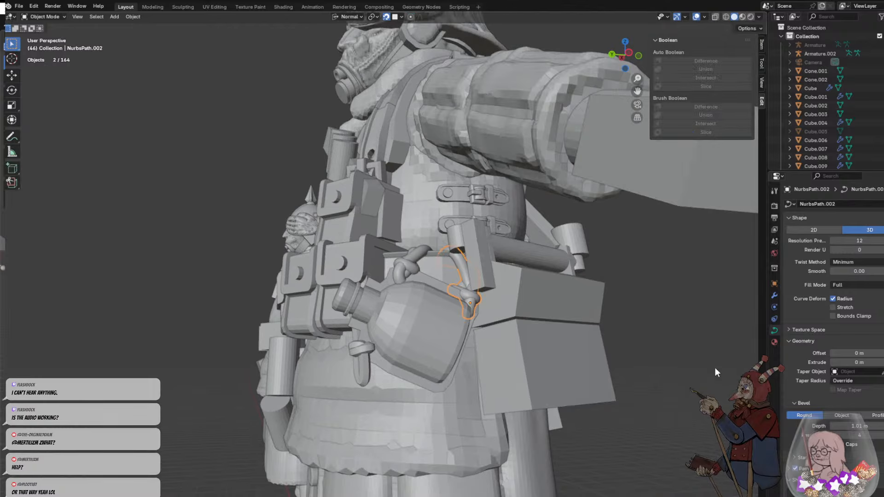
- Convert the copied cord to a mesh and apply flat shading to it
right_click(465, 275)
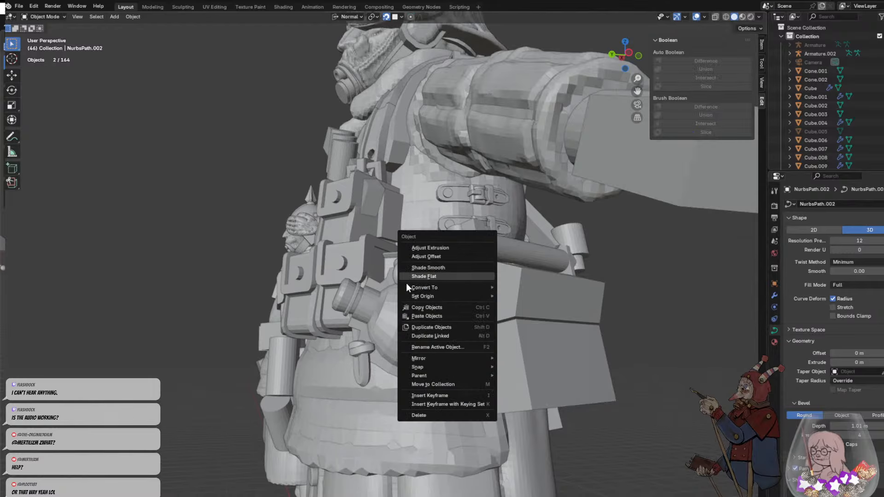
mouse_move(443, 297)
mouse_move(485, 290)
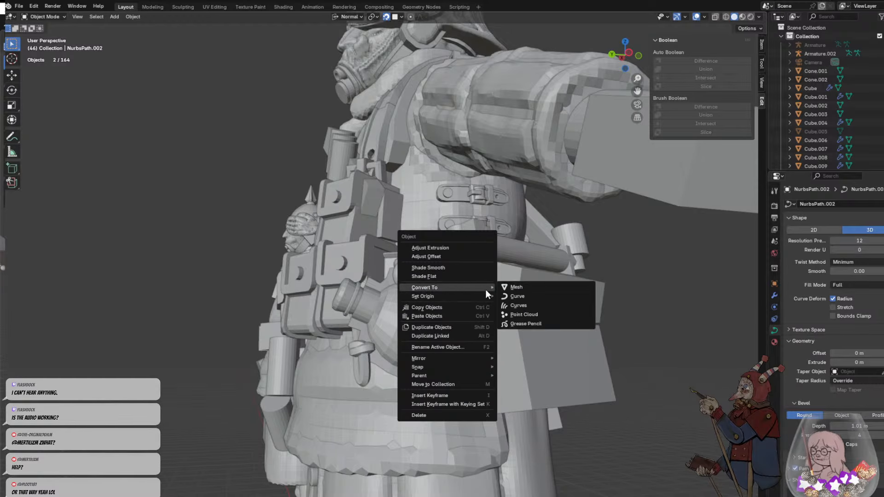
left_click(518, 288)
right_click(471, 297)
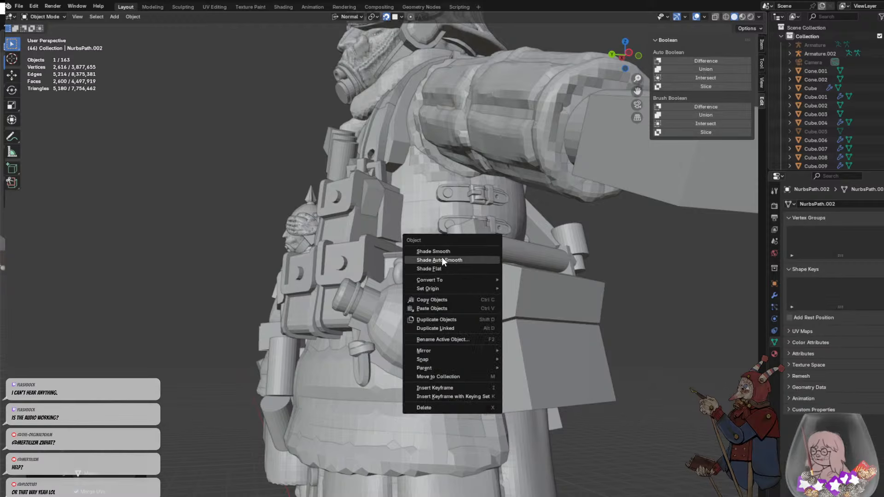
left_click(430, 271)
- Convert the cord tied at the bottle's upper front corner to a mesh and apply flat shading to it
left_click(408, 264, "shift")
right_click(408, 263)
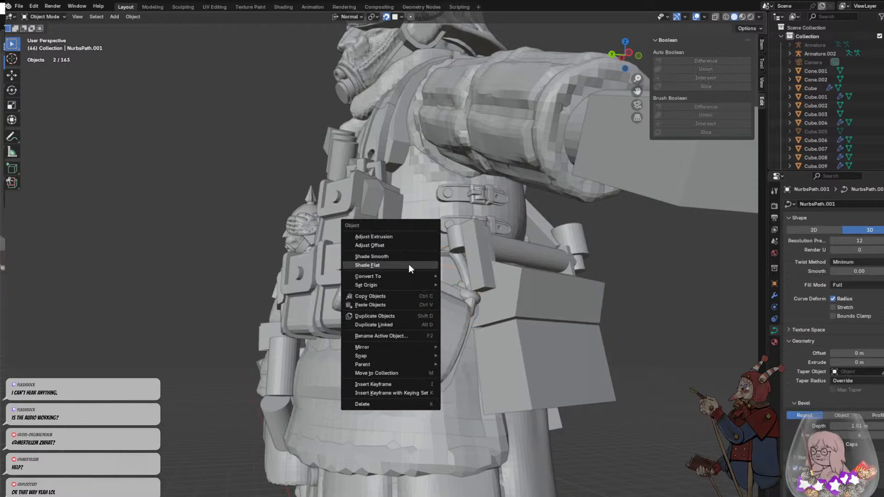
mouse_move(386, 275)
left_click(460, 277)
right_click(410, 263)
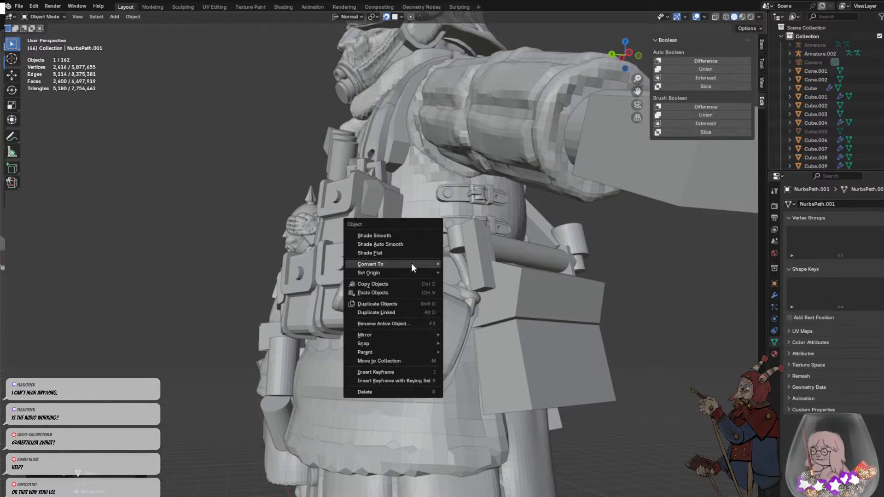
left_click(393, 254)
left_click(461, 292)
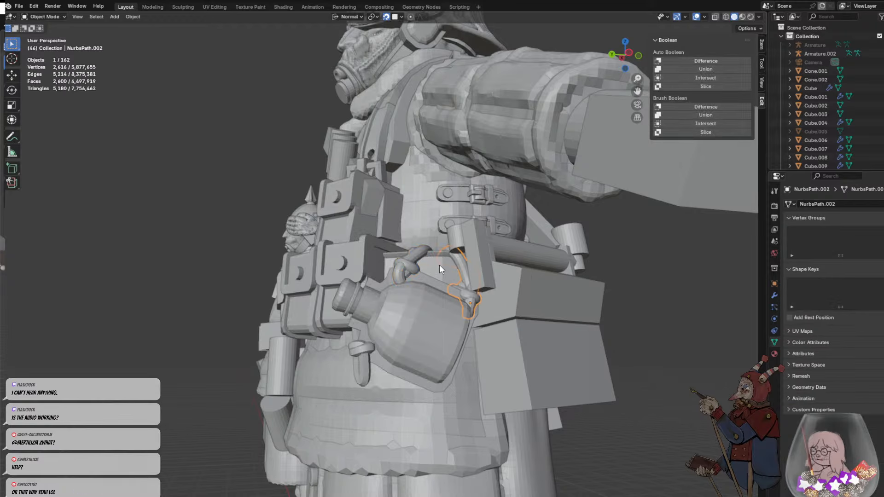
- Check how the bottle hangs from its knotted cords, from the whole figure and close up around the hip
middle_click_drag(439, 264, 589, 330)
left_click(547, 309)
scroll(589, 330, "down", 4)
mouse_move(502, 343)
middle_mouse_down()
mouse_move(456, 310)
mouse_move(449, 292)
mouse_move(521, 319)
mouse_move(543, 316)
mouse_move(460, 304)
mouse_move(498, 328)
middle_mouse_up()
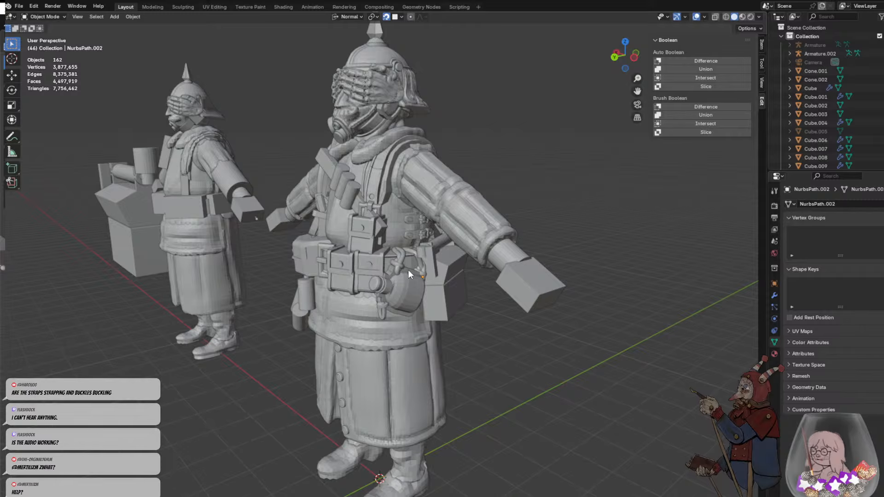
scroll(408, 269, "up", 4)
mouse_move(448, 283)
middle_mouse_down()
mouse_move(405, 269)
mouse_move(431, 300)
mouse_move(440, 290)
mouse_move(395, 254)
mouse_move(445, 284)
middle_mouse_up()
scroll(441, 262, "up", 2)
key("shift+a")
mouse_move(445, 283)
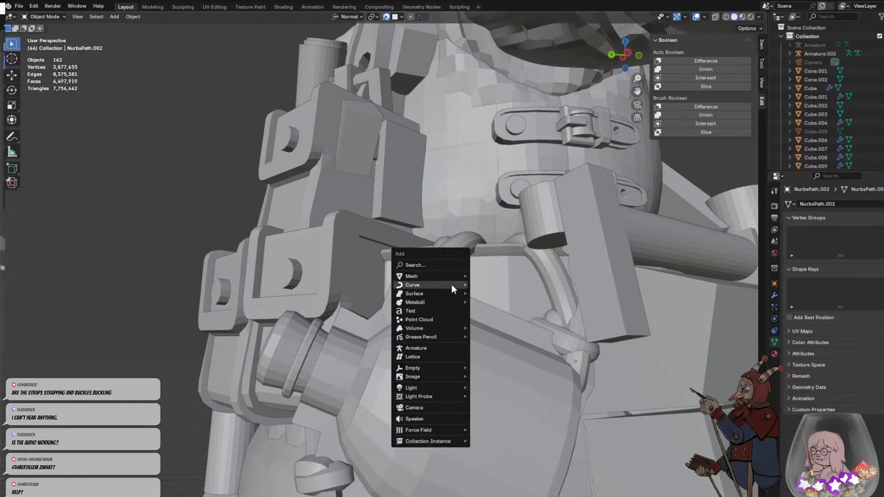
middle_click_drag(493, 330, 455, 316)
scroll(416, 247, "up", 5)
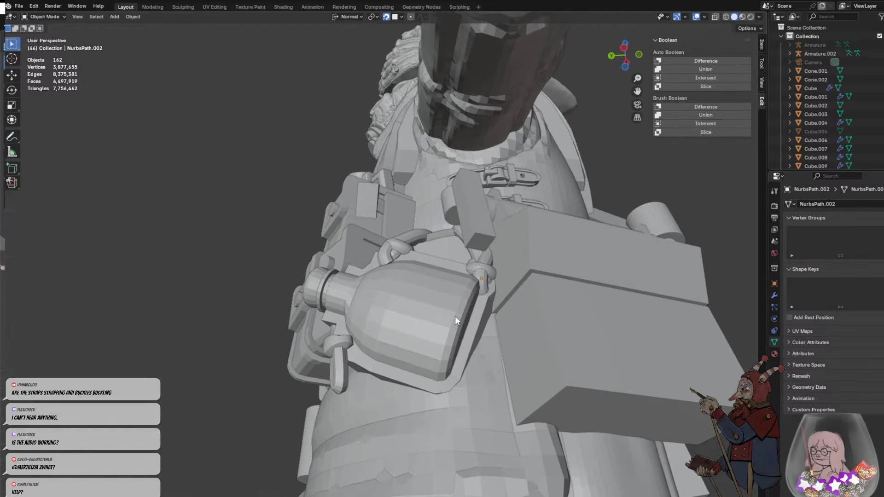
- Select the bottle and scale it up to about 1.16 times its size
left_click(476, 340)
middle_click_drag(429, 351, 389, 277)
left_click(459, 295)
left_click(392, 278)
scroll(392, 277, "up", 5)
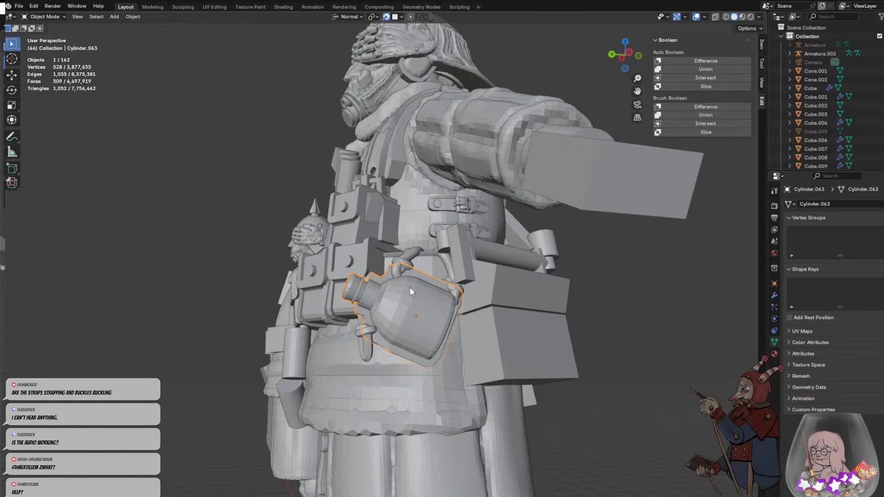
left_click(464, 360)
- Reposition the enlarged bottle slightly lower and away from the hip so it lines up with the cords
key("g")
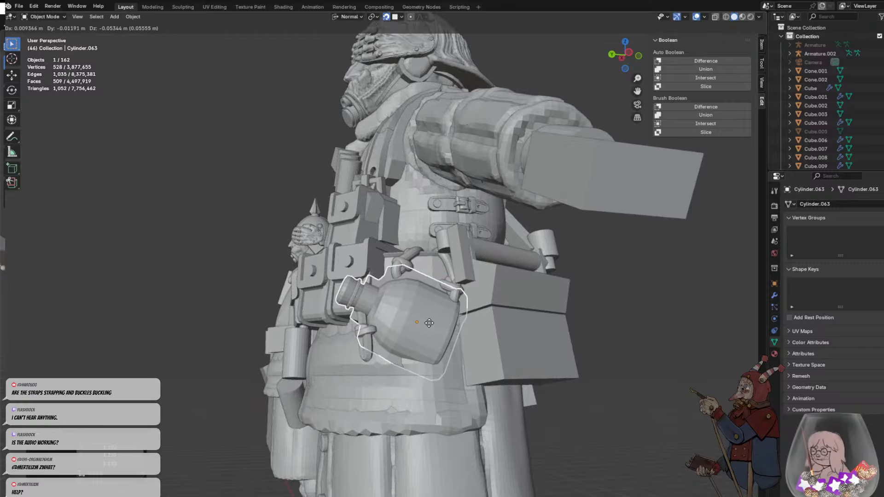
left_click(429, 320)
middle_click_drag(429, 320, 510, 350)
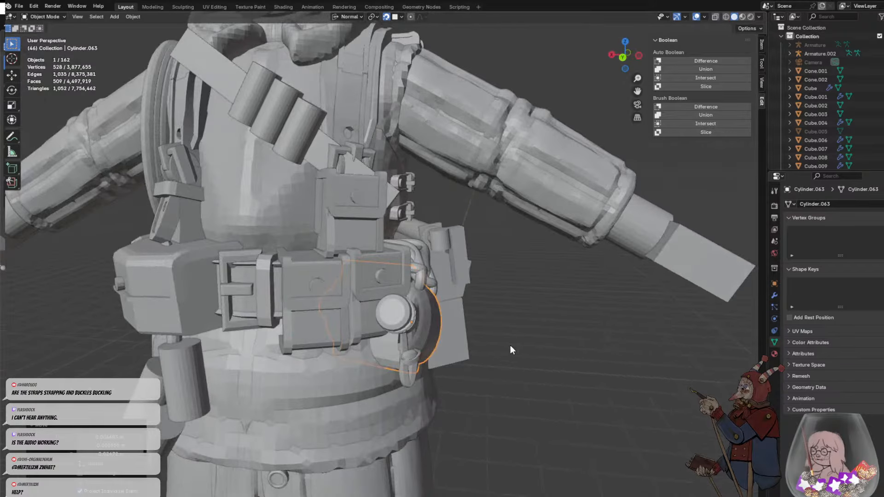
key("ctrl+z")
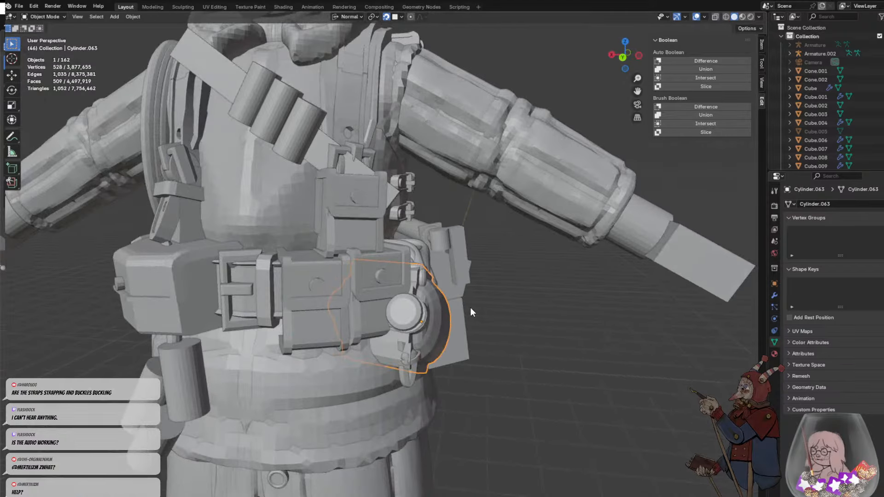
key("g")
middle_click_drag(479, 243, 415, 258)
left_click(482, 251)
- Shift the lower knotted cord toward the bottle's neck and nudge the bottle slightly outward from the hip
key("g")
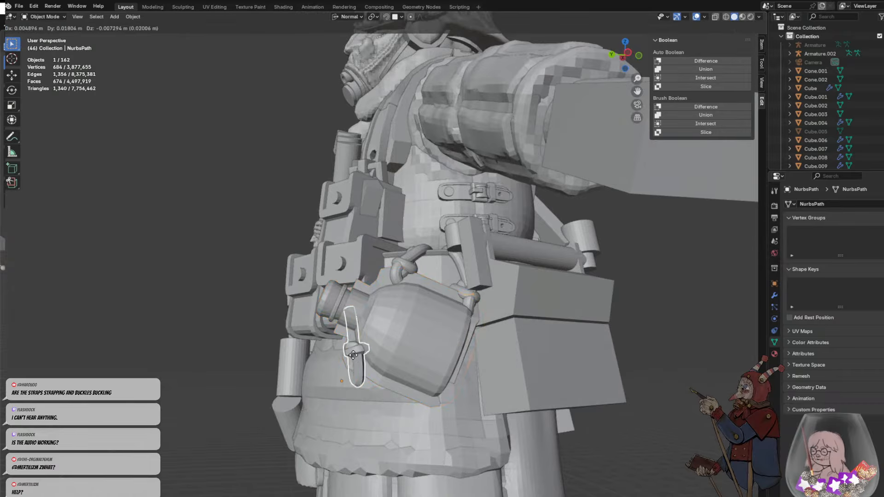
left_click(352, 359)
left_click(284, 379)
middle_click_drag(284, 379, 417, 352)
left_click(416, 350)
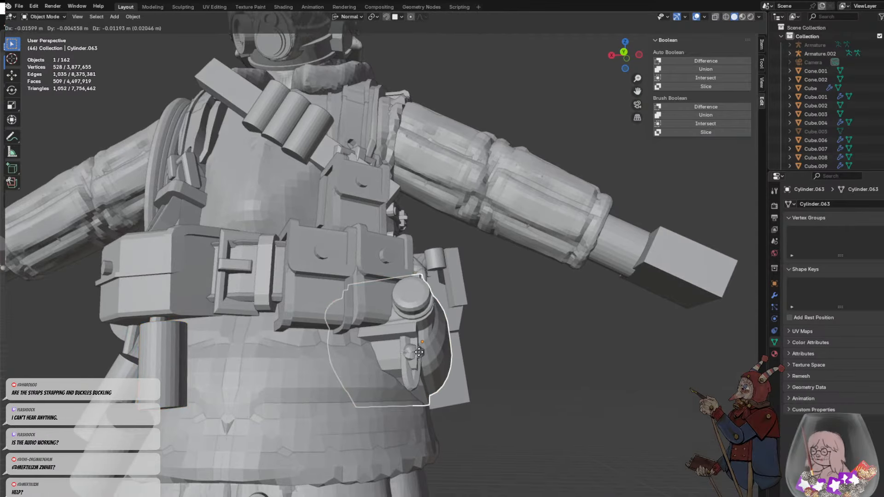
- Move the lower knotted cord outward and forward so it hangs beneath the bottle's neck, and deselect it
key("g")
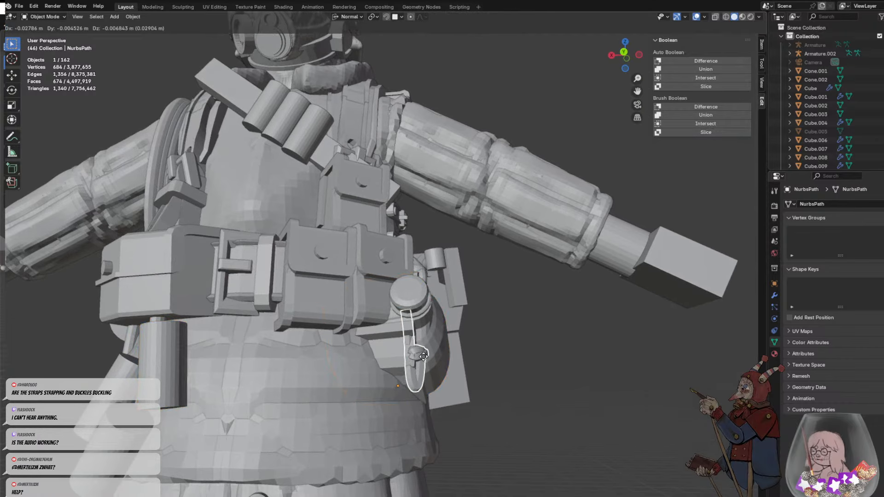
left_click(423, 359)
middle_click_drag(437, 361, 361, 353)
key("g")
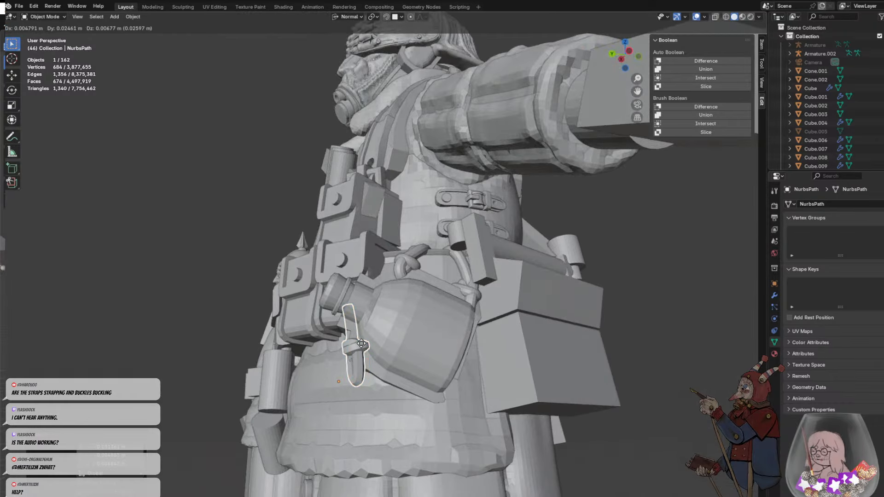
left_click(359, 346)
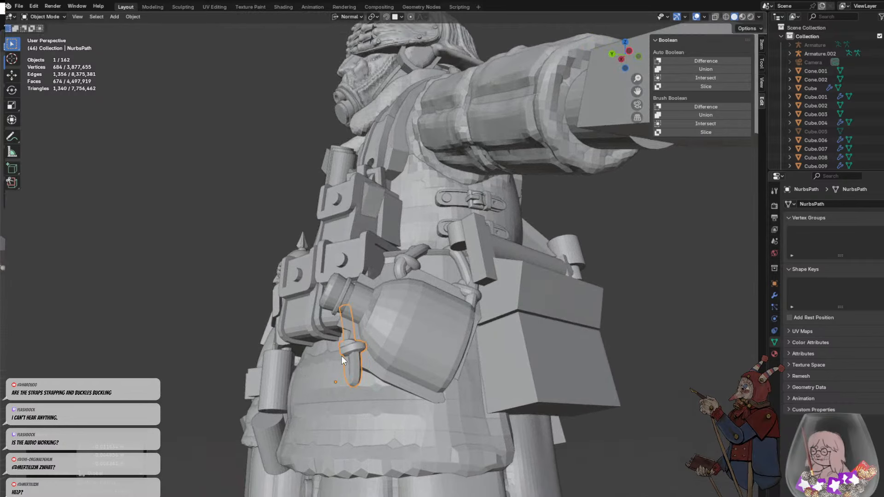
middle_click_drag(342, 357, 409, 354)
left_click(527, 338)
middle_click_drag(527, 338, 446, 324)
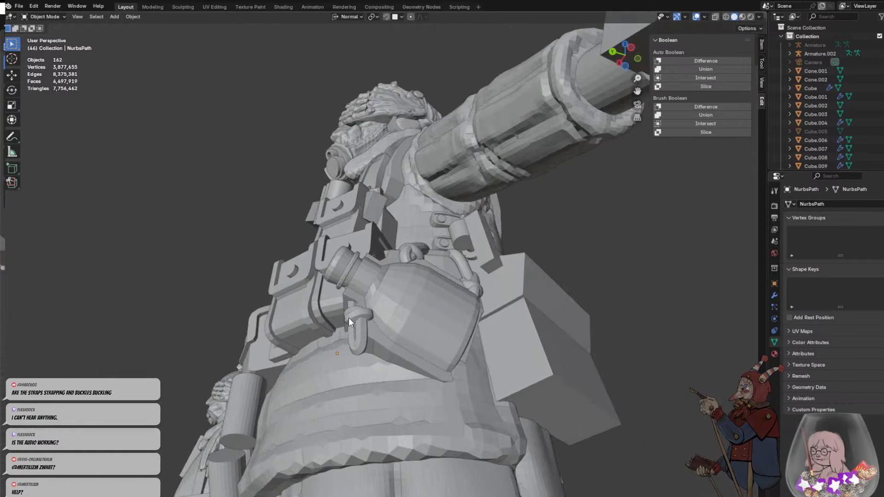
- Reposition the lower cord so its upper end meets the collar of the bottle's neck, trying a slight rescale
middle_click_drag(362, 304, 347, 349)
key("g")
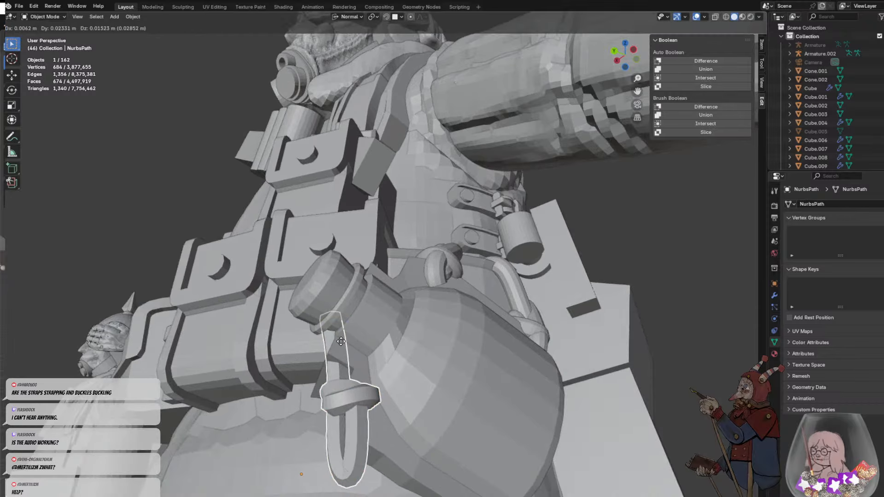
left_click(341, 365)
key("s")
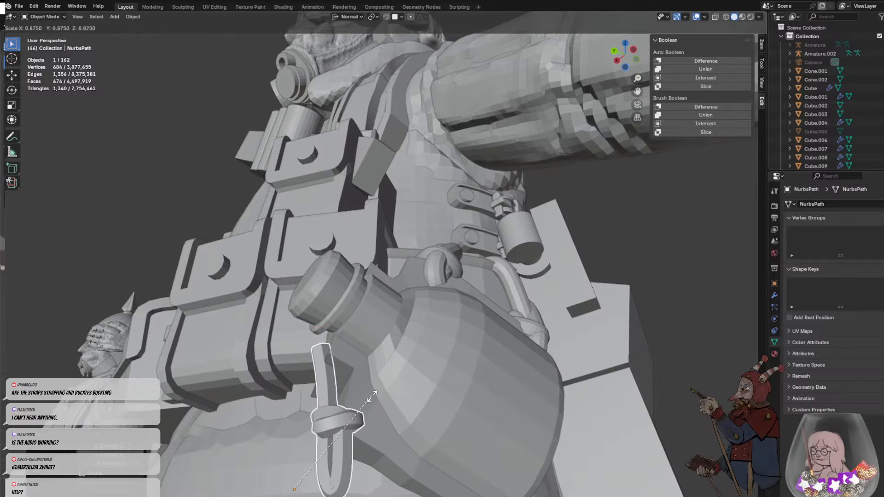
left_click(389, 388)
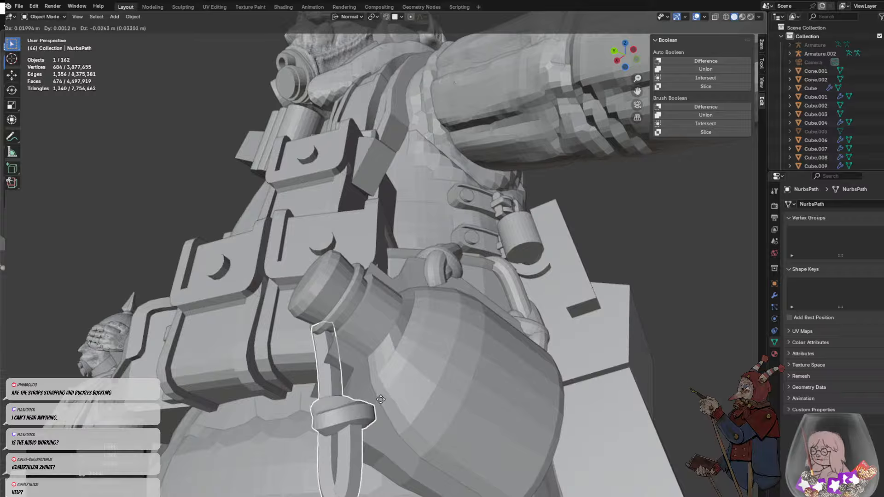
middle_click_drag(272, 412, 309, 421)
key("g")
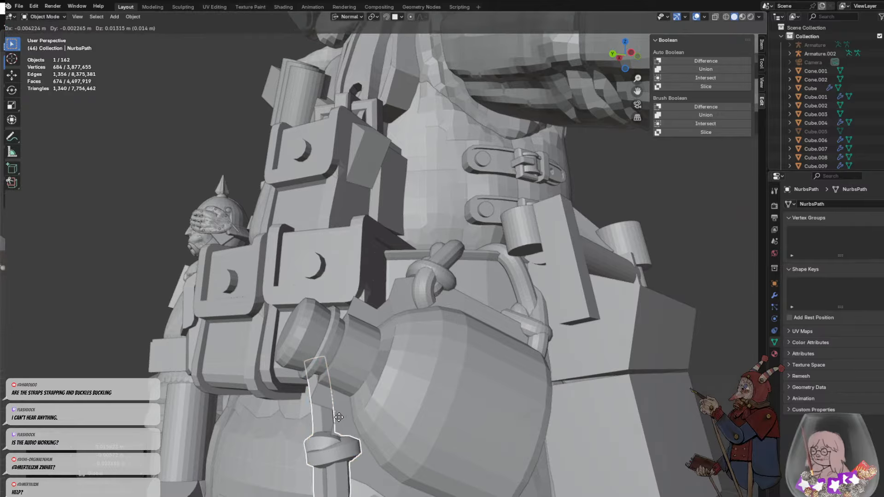
left_click(340, 422)
- Edit the lower cord's mesh and shift a face of its upper strand forward with proportional editing at about 0.15 m
key("Tab")
left_click(317, 417)
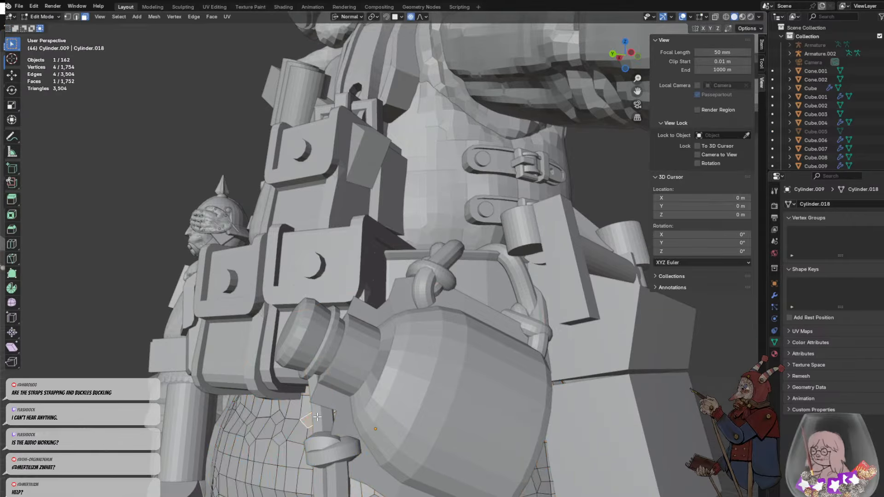
key("Tab")
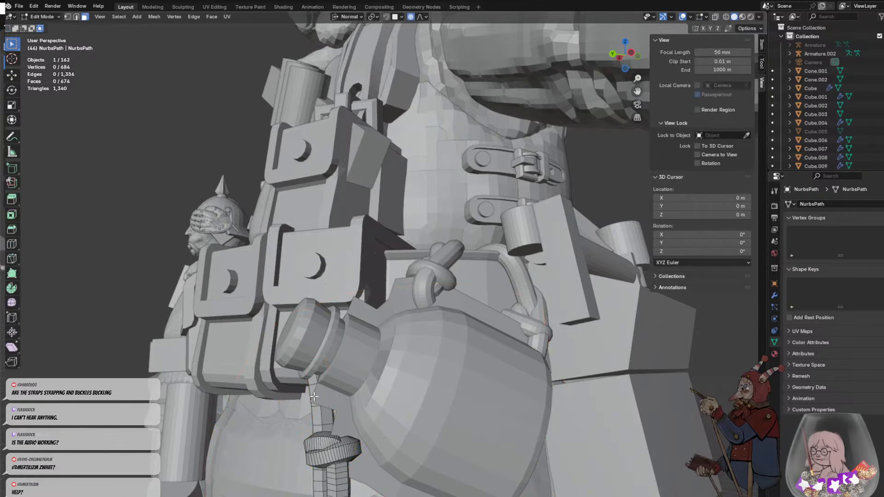
key("g")
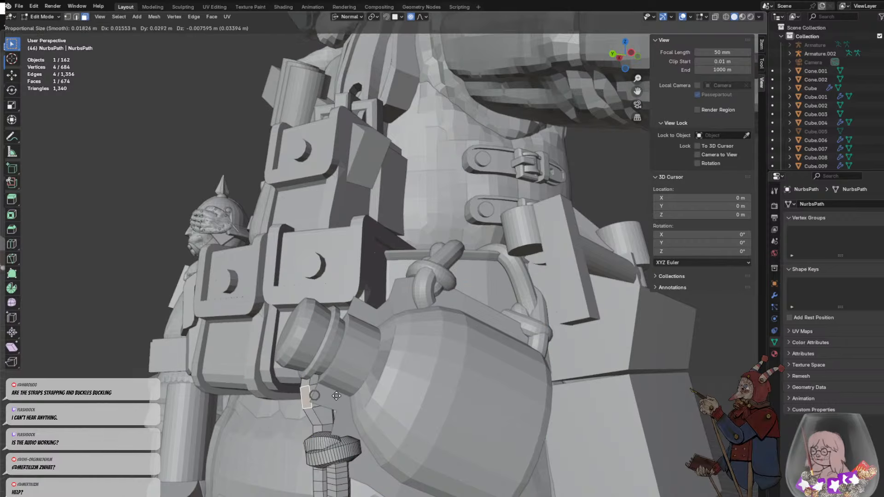
scroll(340, 397, "down", 18)
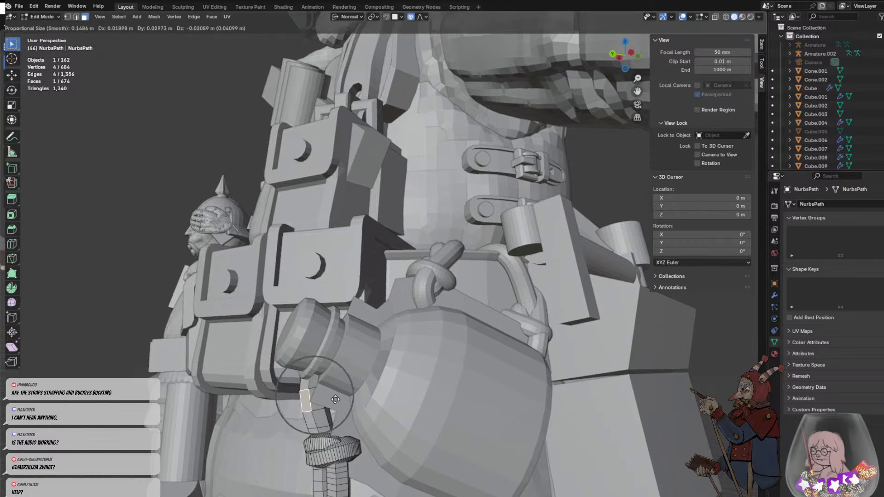
left_click(333, 410)
- Nudge a face just above the cord's knot toward the bottle with proportional editing
key("g")
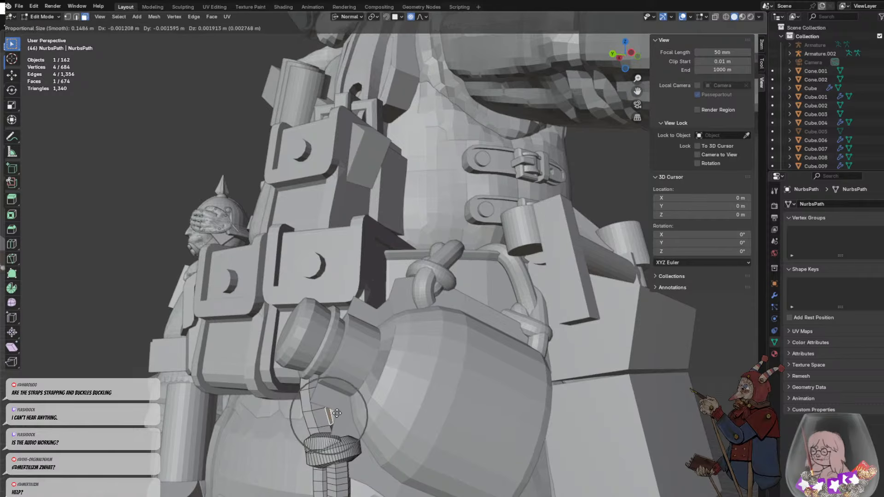
left_click(350, 409)
middle_click_drag(350, 409, 529, 360)
left_click(528, 360)
- Adjust a face on the inner side of the cord's upper strand as seen from the front, and leave edit mode
scroll(523, 359, "down", 5)
middle_click_drag(452, 354, 474, 346)
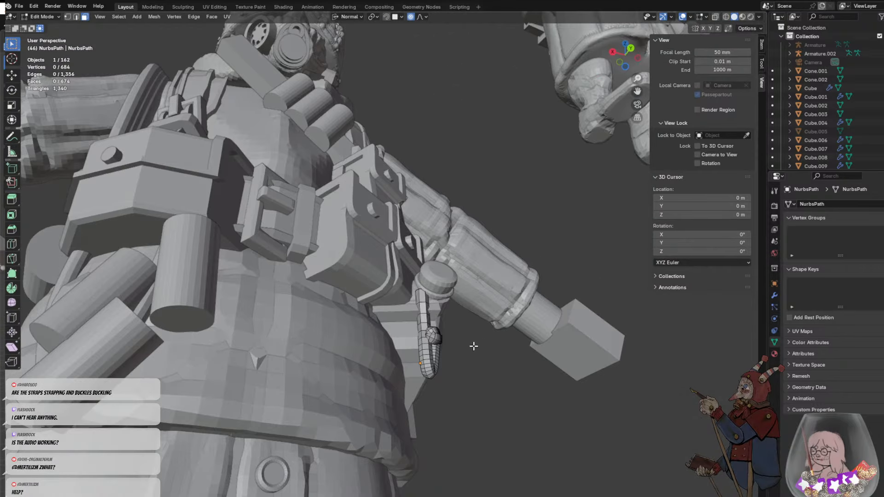
scroll(460, 364, "up", 5)
left_click(451, 377)
key("g")
left_click(450, 378)
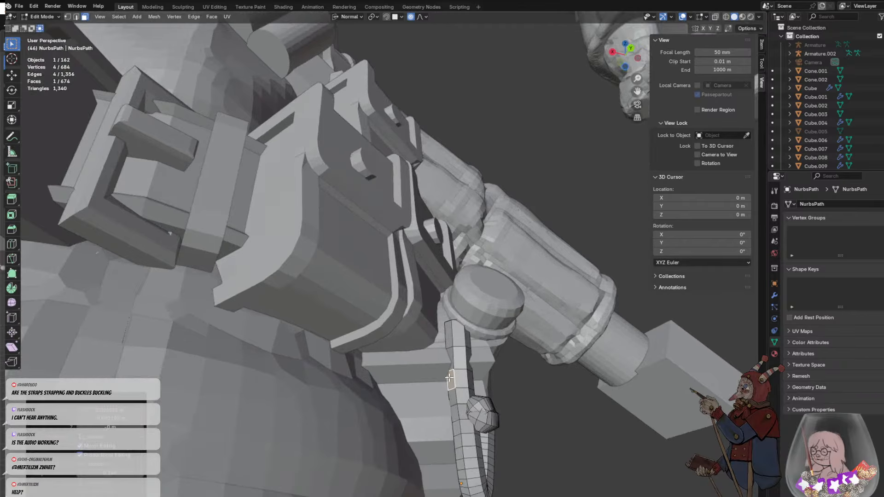
left_click(525, 374)
middle_click_drag(525, 374, 471, 360)
scroll(471, 360, "down", 5)
key("Tab")
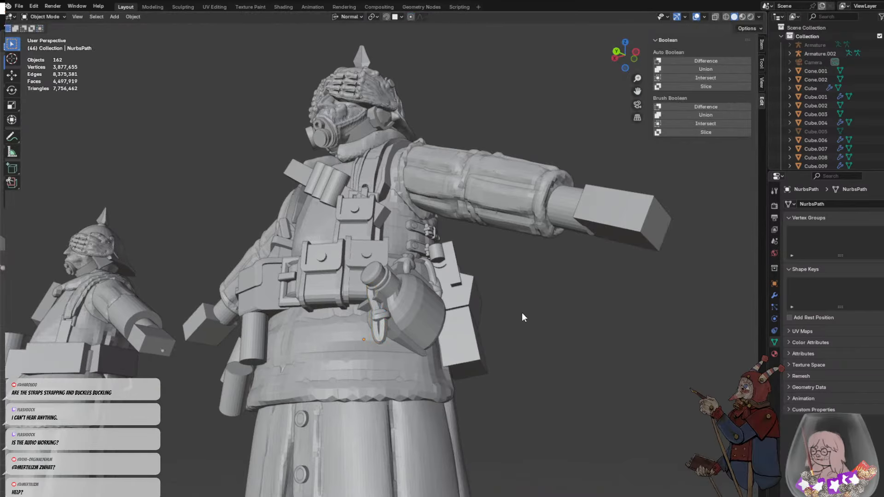
- Edit the bottle's mesh and move a face at its backing's lower rear corner toward the hip with proportional editing at about 0.39 m
middle_click_drag(521, 313, 488, 325)
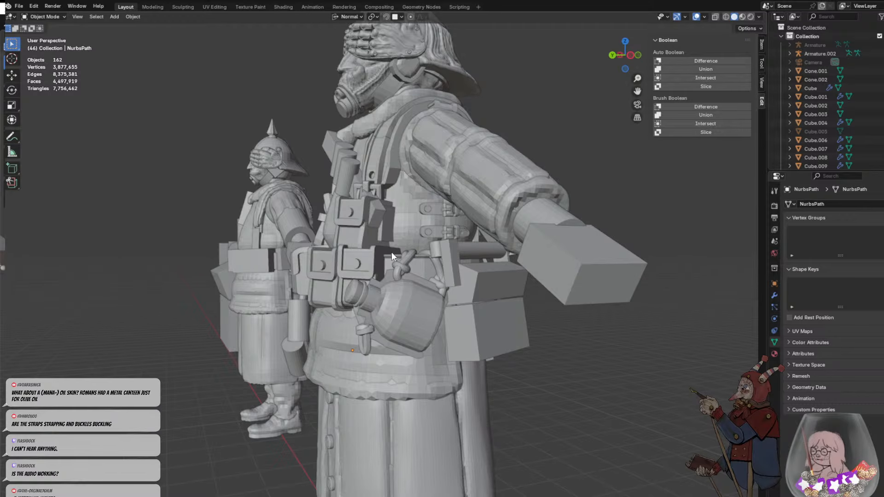
scroll(415, 249, "down", 6)
scroll(419, 262, "up", 5)
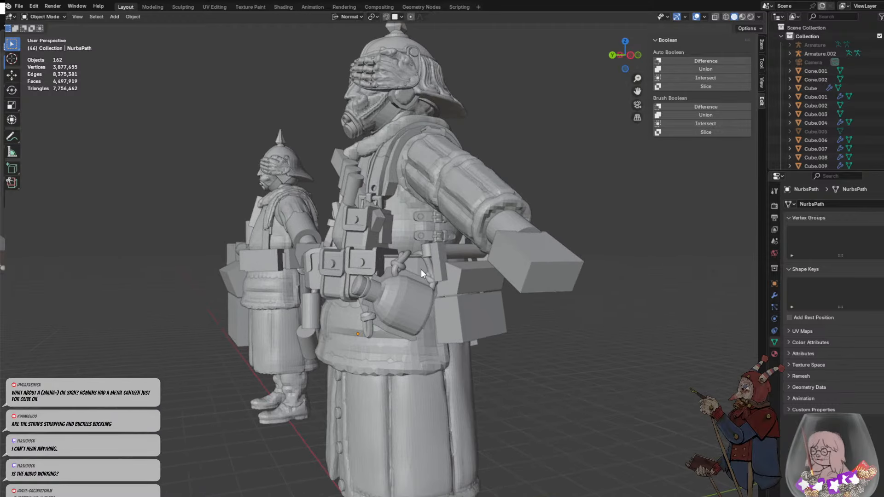
middle_click_drag(423, 274, 397, 261)
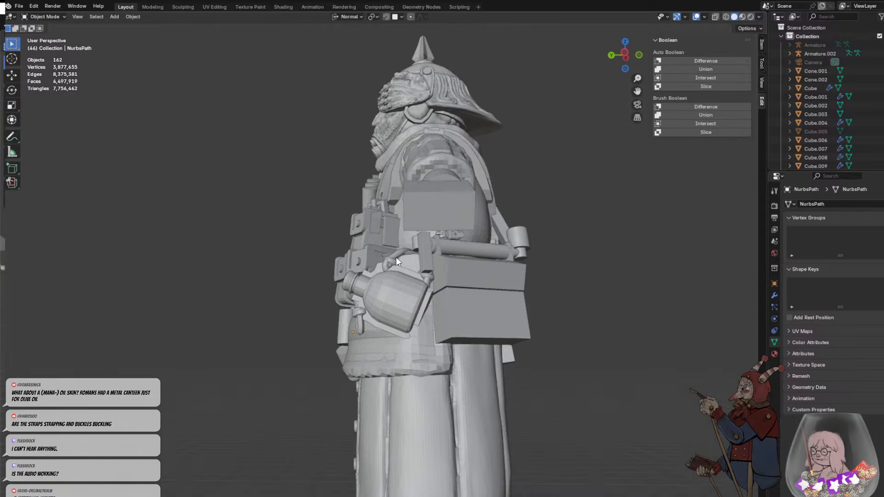
left_click(399, 324)
middle_click_drag(399, 324, 473, 335)
key("Tab")
key("g")
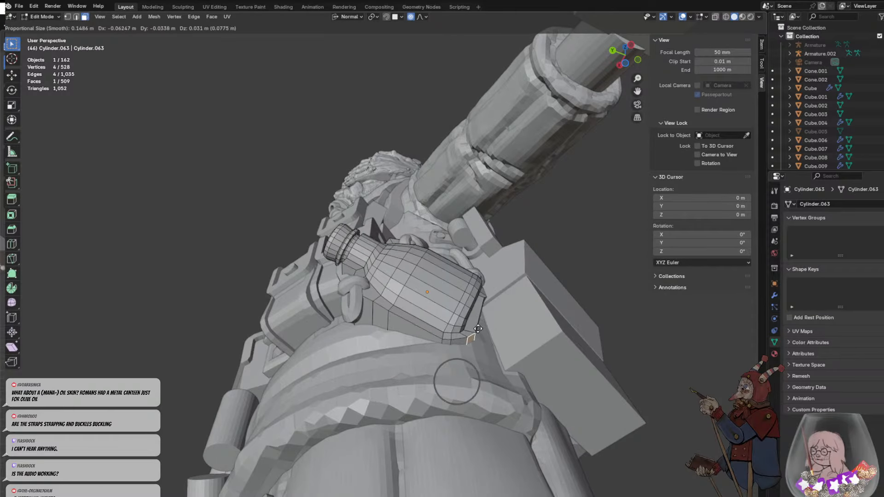
scroll(477, 323, "down", 6)
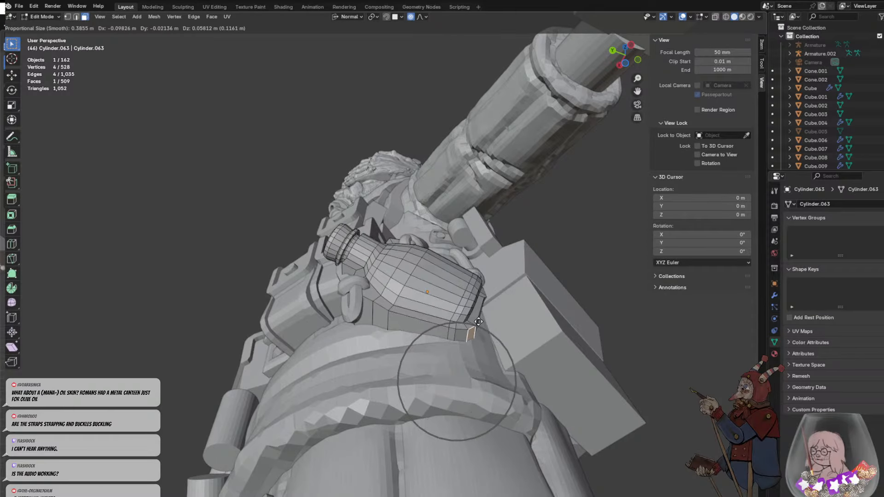
left_click(481, 320)
key("alt+a")
- Shift the face at the lower rear corner of the bottle's backing against the belt with proportional editing at about 0.39 m
middle_click_drag(481, 320, 416, 209)
left_click(405, 388)
key("g")
left_click(437, 181)
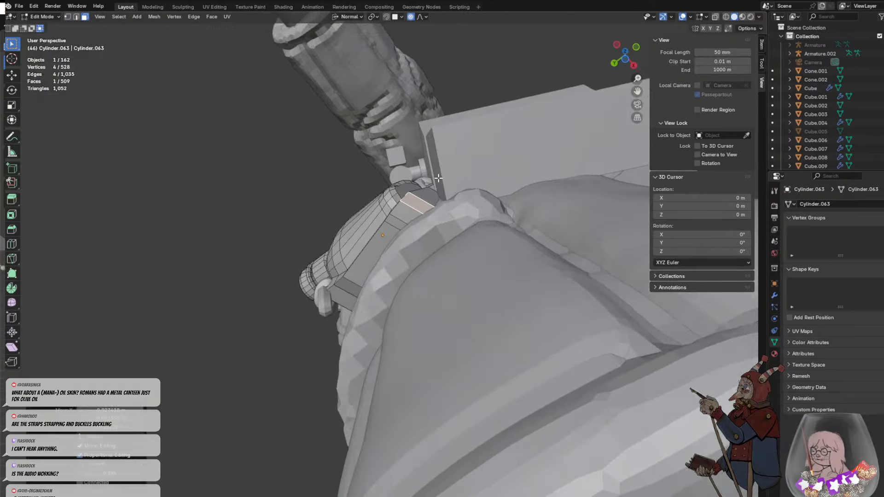
- Try to rotate the backing's corner face with proportional editing, select the neighbouring end face, and undo the latest changes
middle_click_drag(438, 180, 467, 240)
key("r")
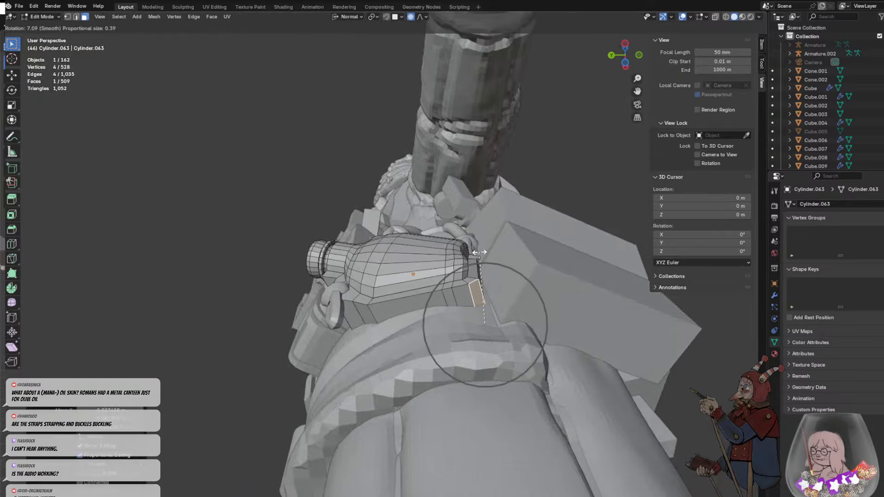
right_click(480, 253)
left_click(487, 304)
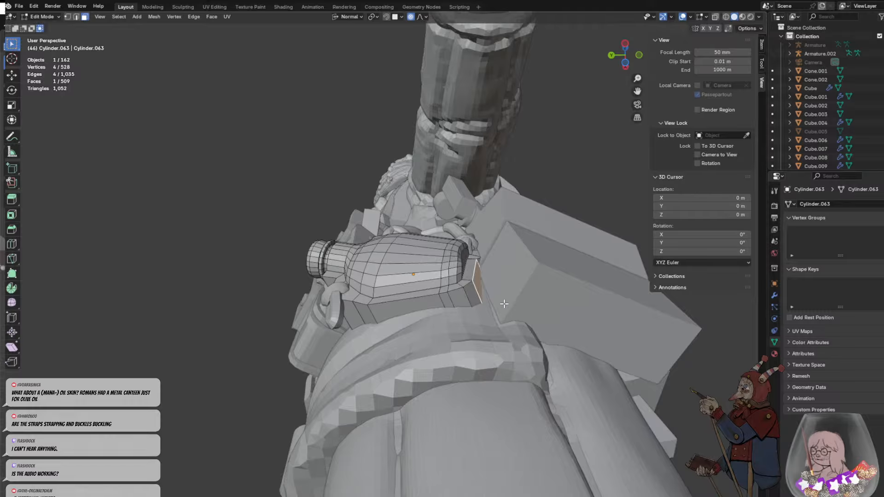
left_click(505, 304)
middle_click_drag(504, 304, 470, 254)
key("ctrl+z")
key("ctrl+z")
key("ctrl+z")
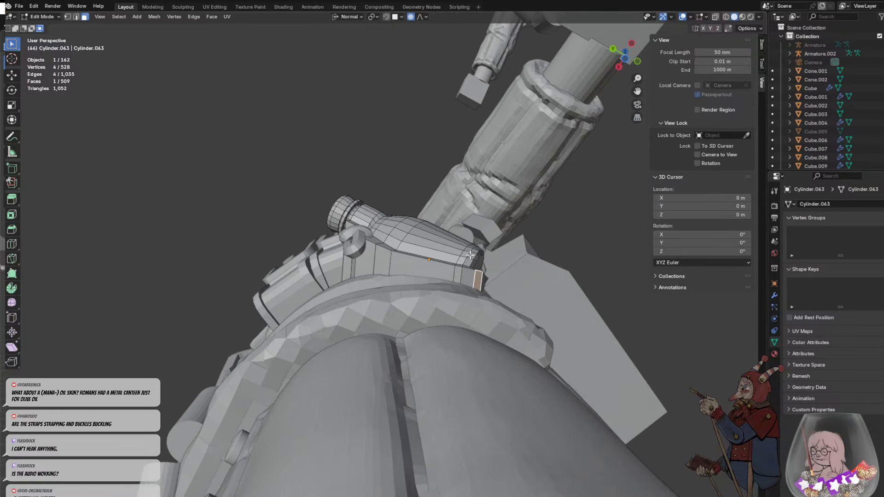
- Nudge the backing's rear corner face inward by about 0.06 m with proportional editing, leave edit mode and deselect the bottle
key("r")
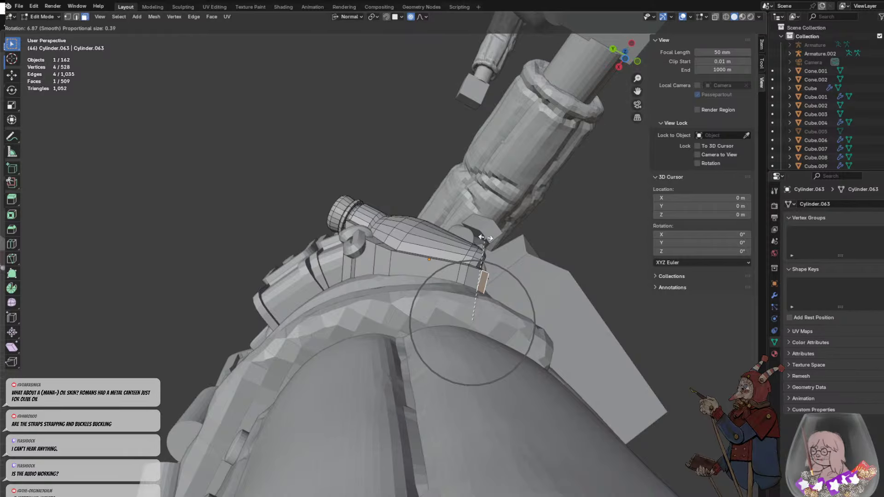
key("g")
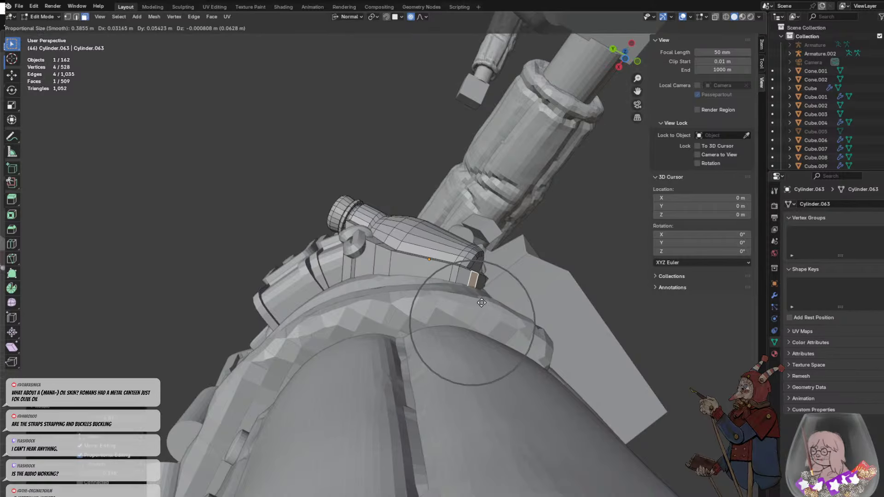
left_click(482, 303)
left_click(519, 249)
middle_click_drag(518, 249, 531, 295)
key("Tab")
left_click(531, 298)
scroll(509, 283, "down", 6)
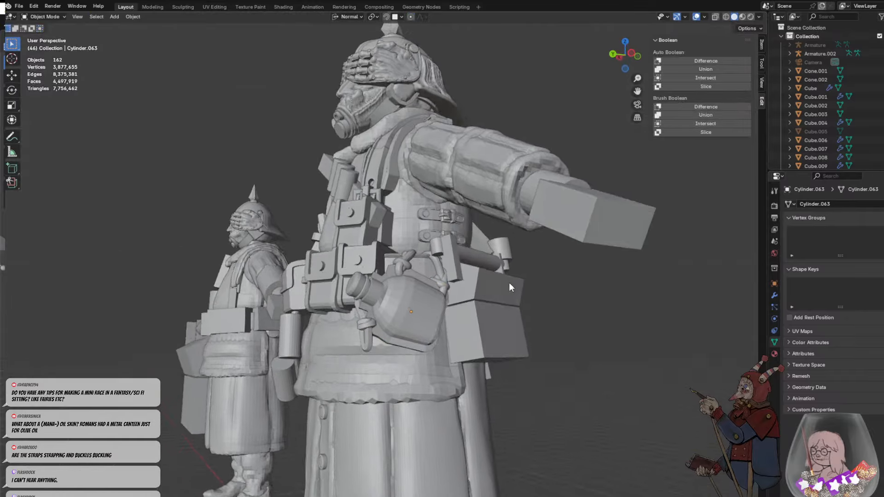
- Examine how the bottle and its cords sit on the whole figure, and the gear on the opposite hip
middle_click_drag(506, 267, 306, 258)
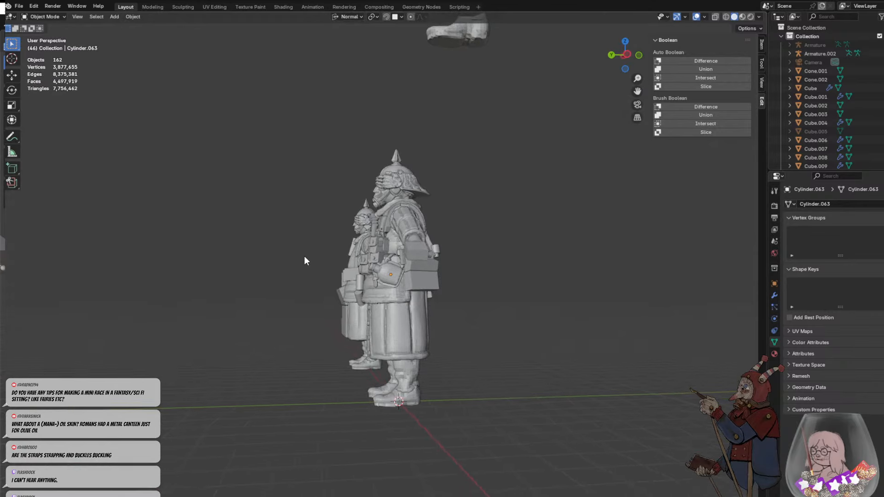
scroll(385, 256, "up", 3)
scroll(385, 255, "up", 4)
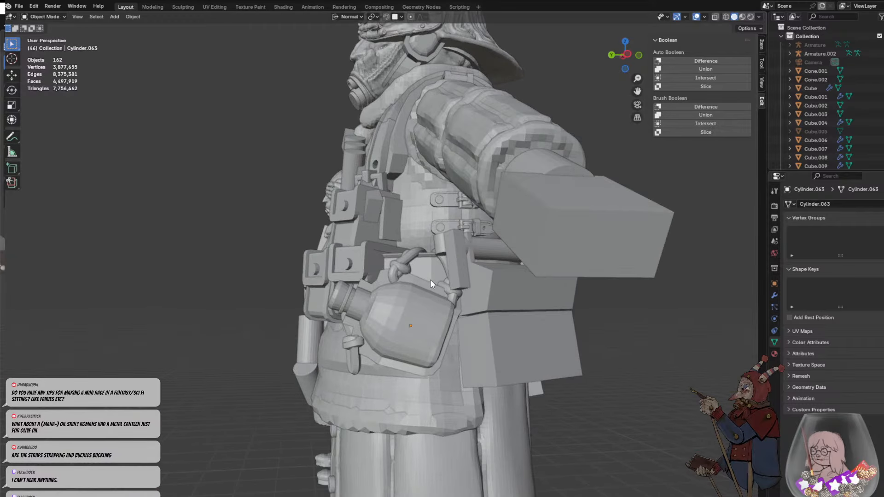
middle_click_drag(413, 263, 441, 270)
scroll(441, 269, "down", 6)
middle_click_drag(344, 272, 482, 221, "shift")
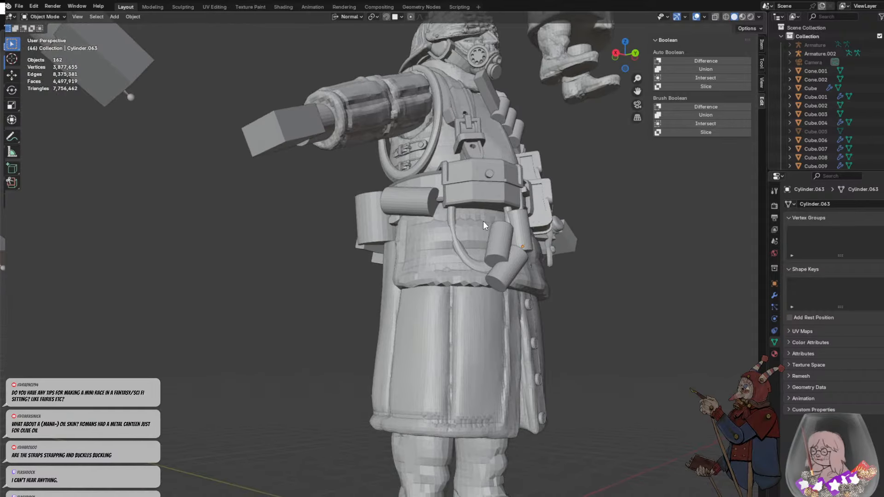
scroll(487, 223, "up", 4)
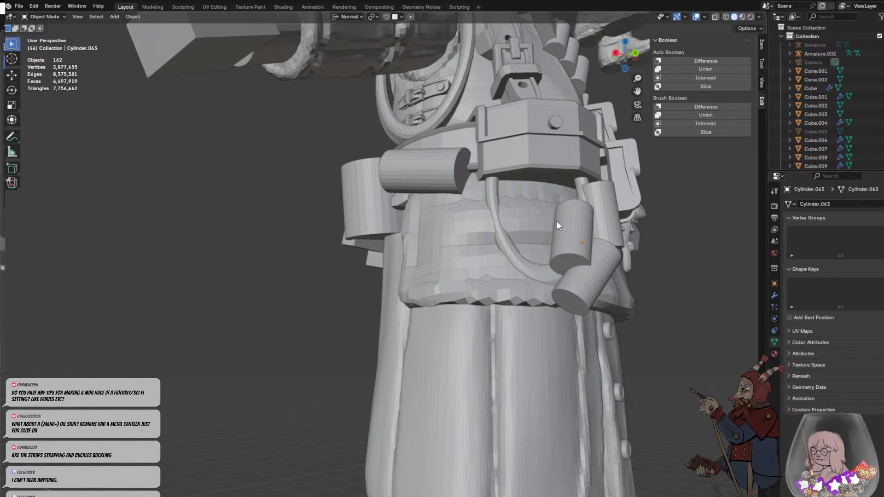
- Rotate the torus hanging below the front belt pouch with free trackball rotation
middle_click_drag(481, 250, 510, 174)
left_click(540, 277)
key("r")
key("r")
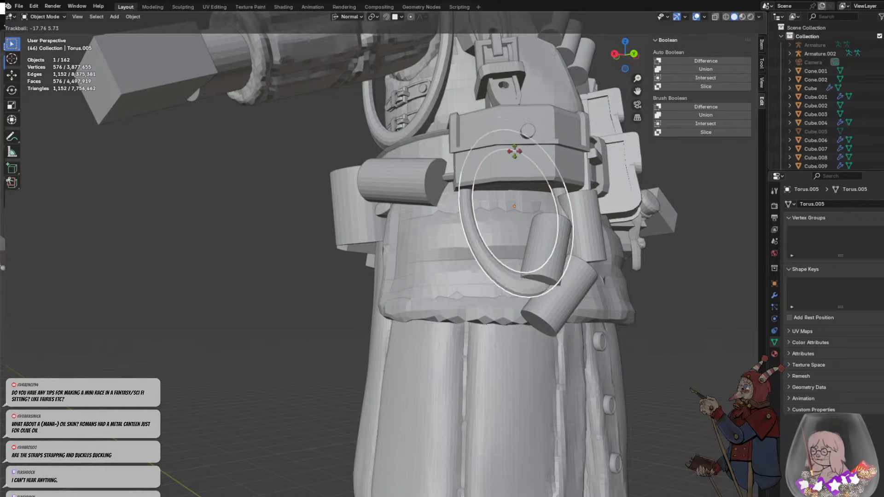
left_click(511, 162)
- Lower the horizontal cylinder beside the front belt pouch from the belt
left_click(424, 225)
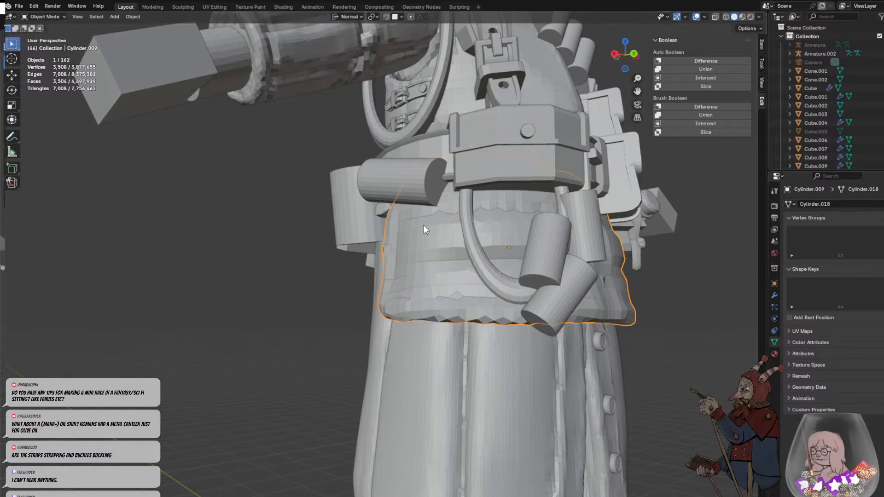
middle_click_drag(423, 225, 458, 253)
left_click(435, 173)
scroll(457, 252, "up", 1)
key("g")
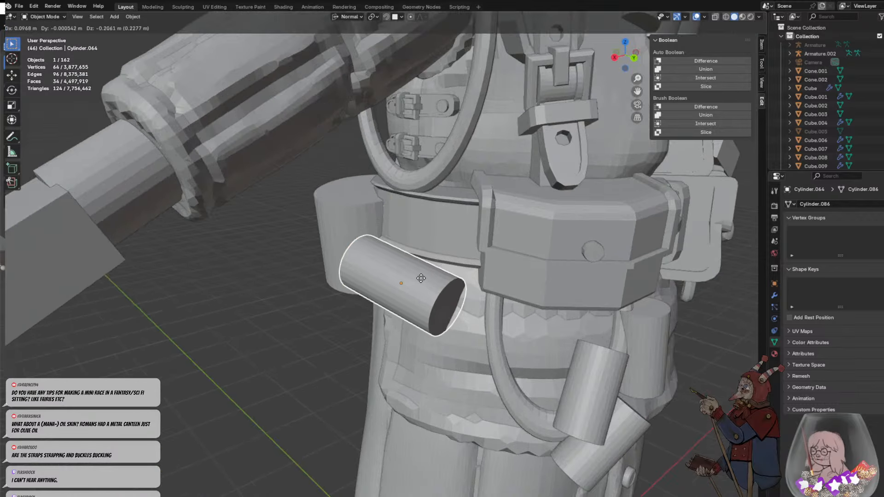
left_click(429, 286)
- Tilt the horizontal cylinder slightly and move it lower so it hangs against the coat below the belt
middle_click_drag(429, 286, 477, 243)
key("r")
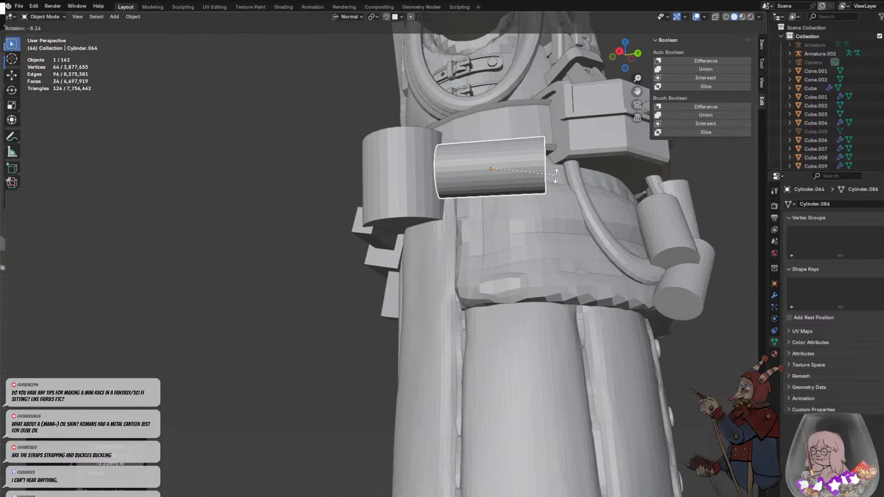
left_click(556, 178)
key("g")
left_click(507, 184)
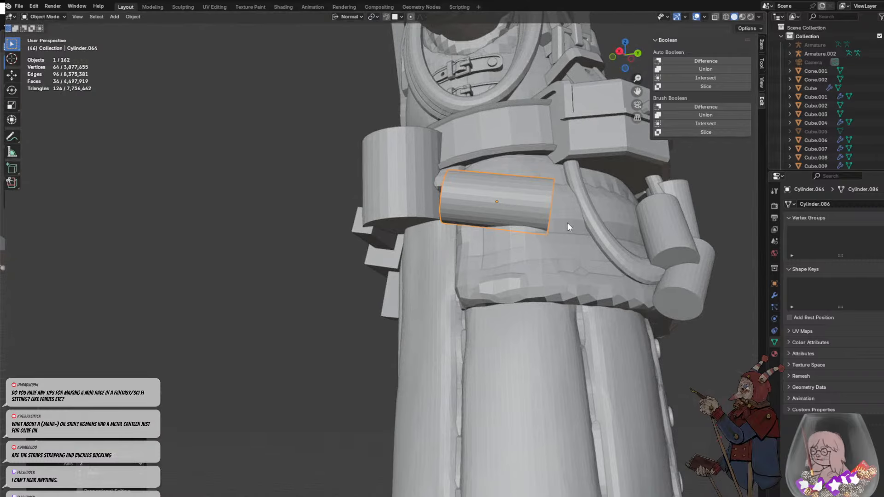
middle_click_drag(568, 222, 507, 261)
scroll(428, 293, "down", 5)
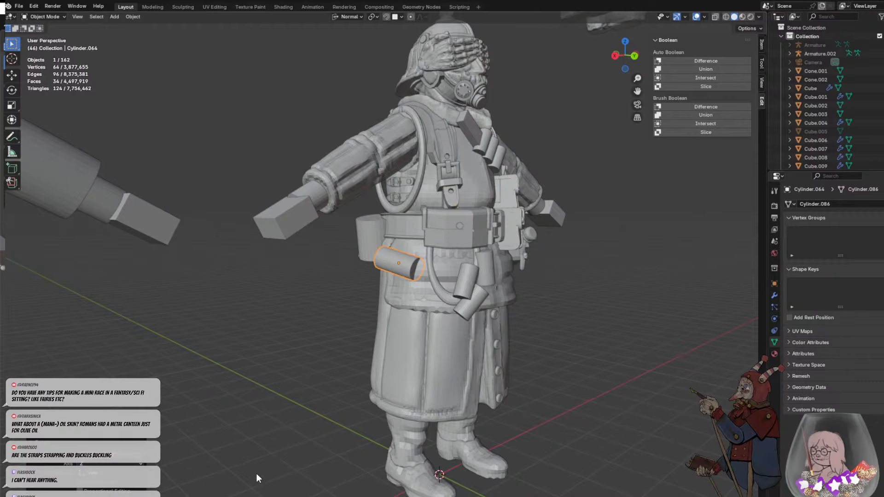
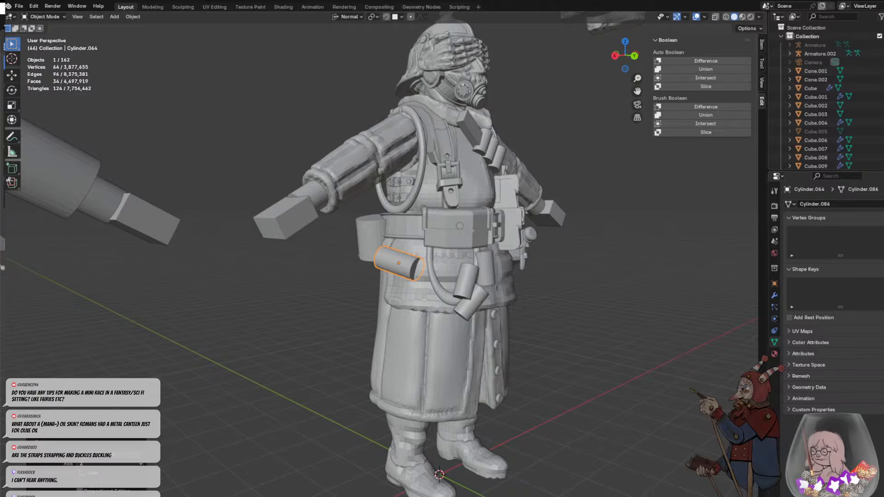
- Shorten the horizontal cylinder along its Z axis and move it up against the belt, next to the upright cylinder
scroll(377, 239, "up", 6)
key("Tab")
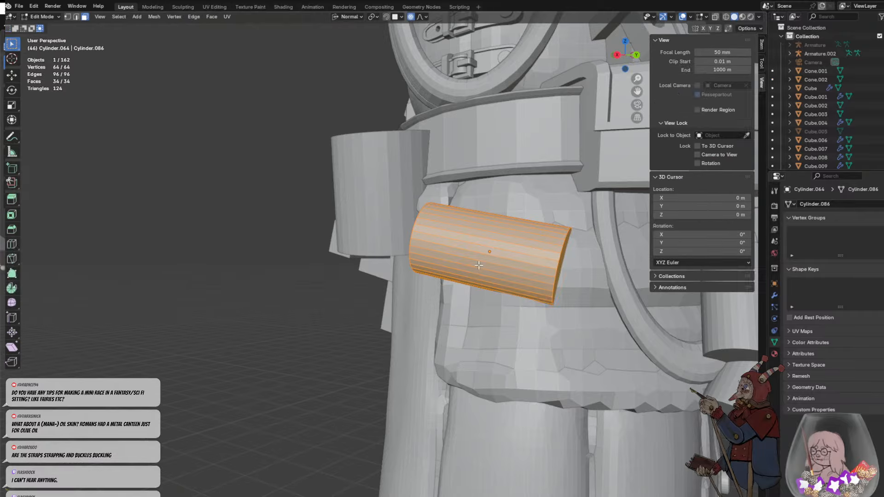
scroll(556, 269, "down", 5)
key("Tab")
key("s")
key("z")
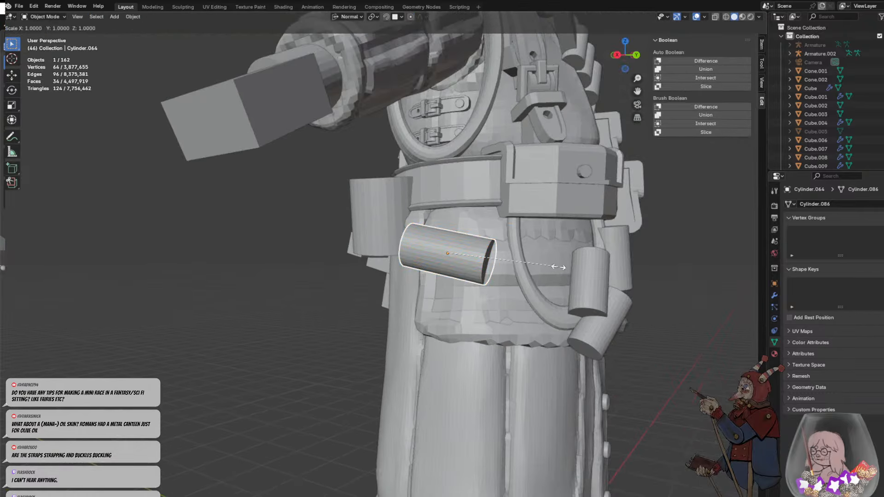
left_click(505, 257)
key("g")
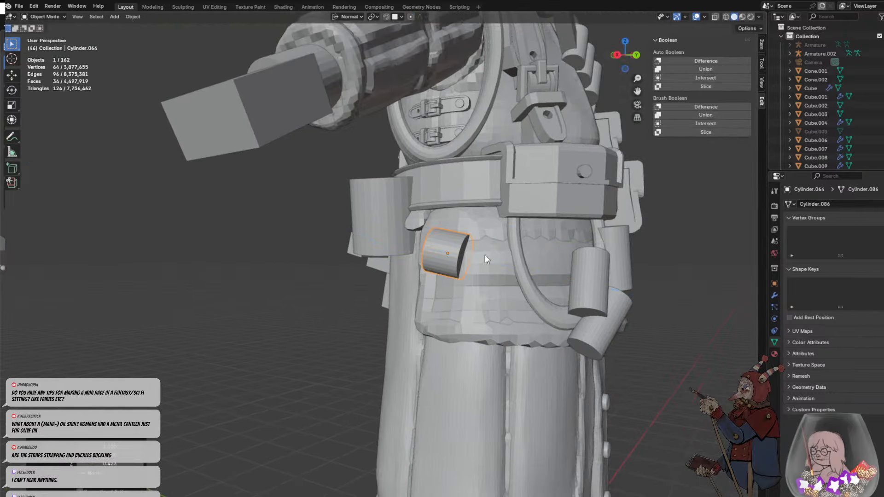
left_click(440, 193)
middle_click_drag(444, 205, 433, 224)
- Extrude the shortened cylinder's end face toward the front pouch in four successive segments of about 0.10 to 0.14 m each
key("Tab")
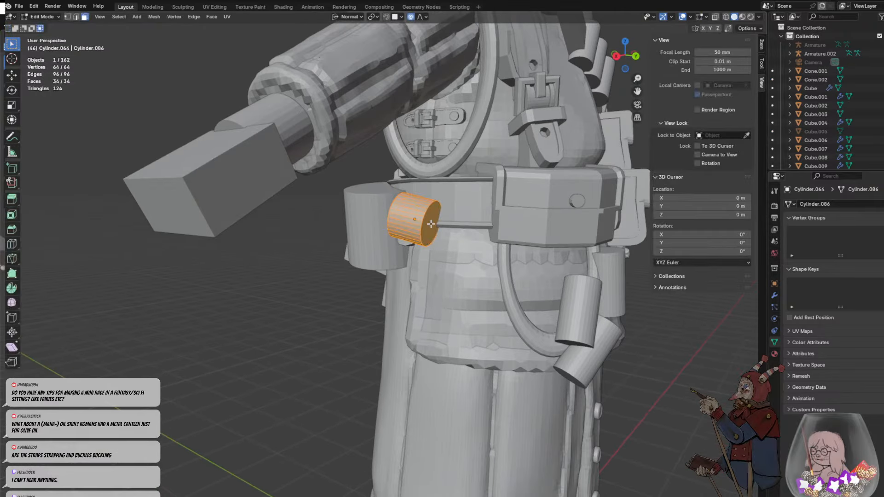
left_click(434, 223)
key("e")
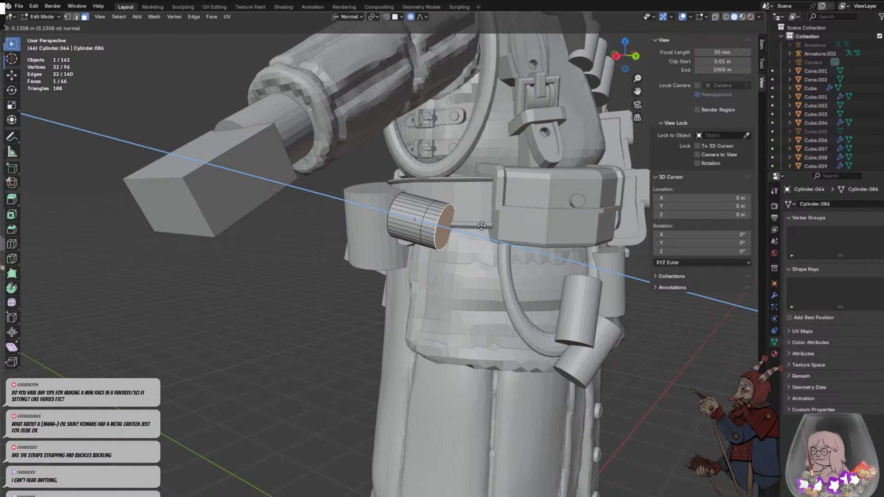
left_click(481, 225)
key("e")
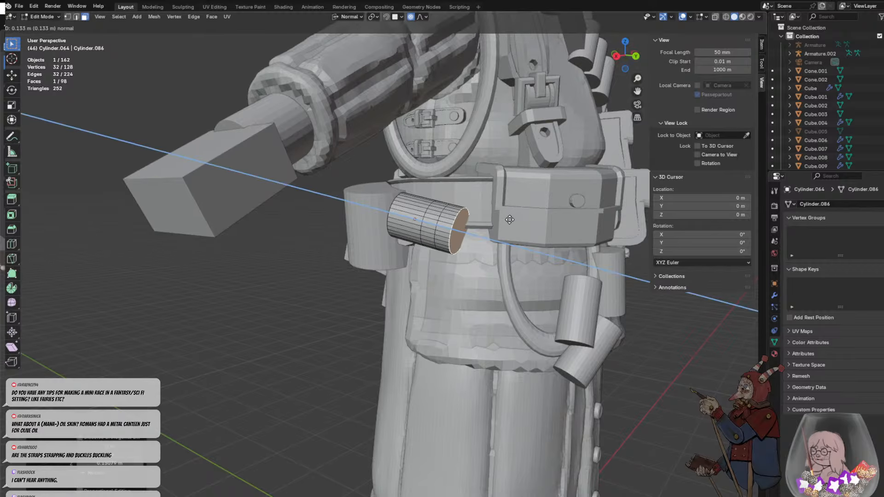
left_click(509, 220)
key("e")
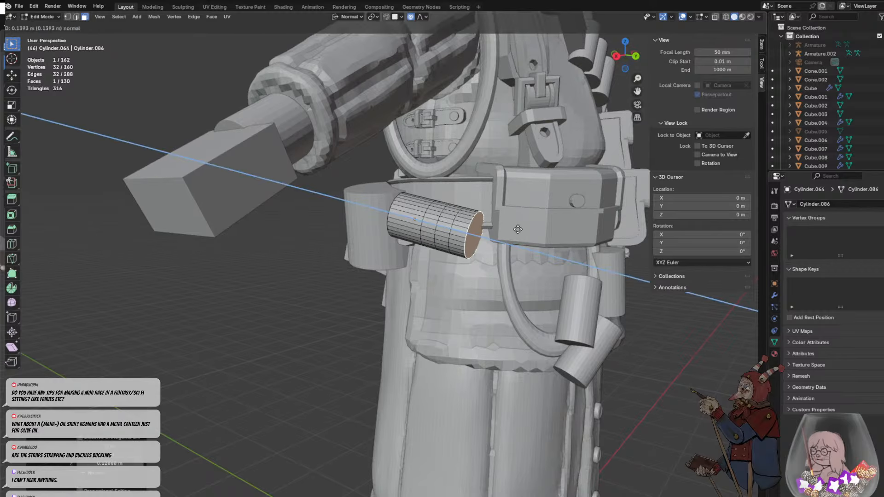
left_click(517, 230)
key("e")
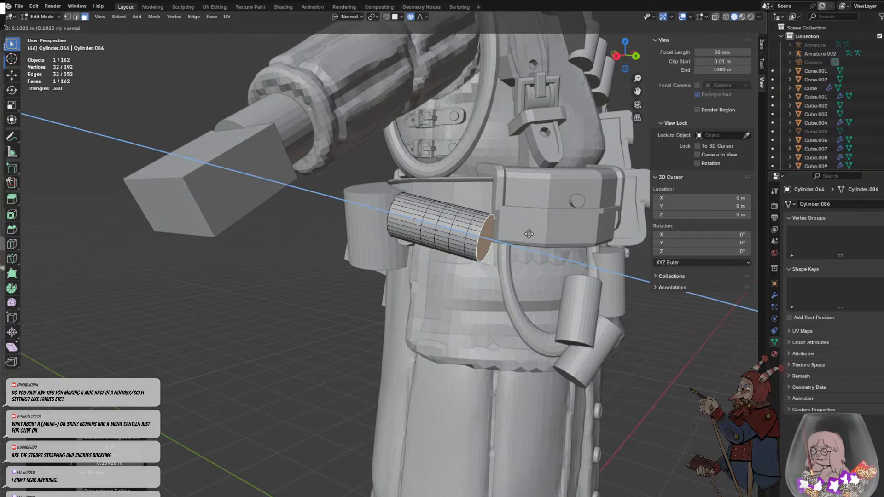
left_click(530, 235)
key("e")
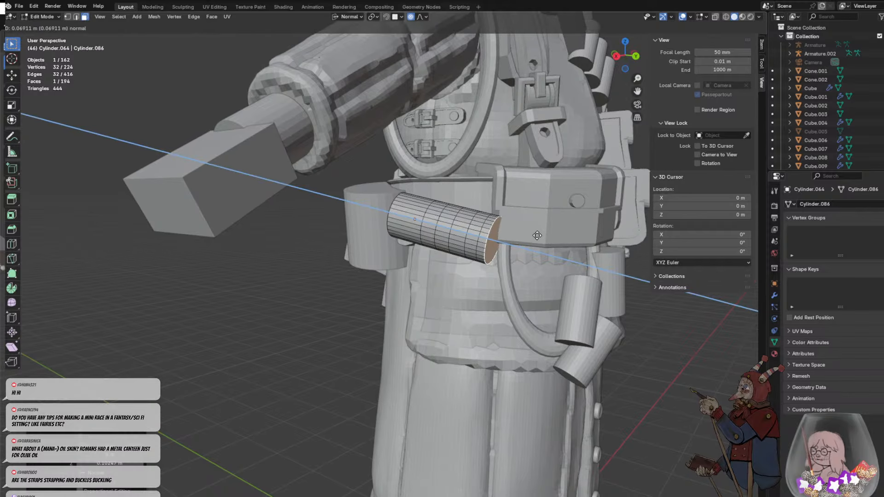
right_click(539, 235)
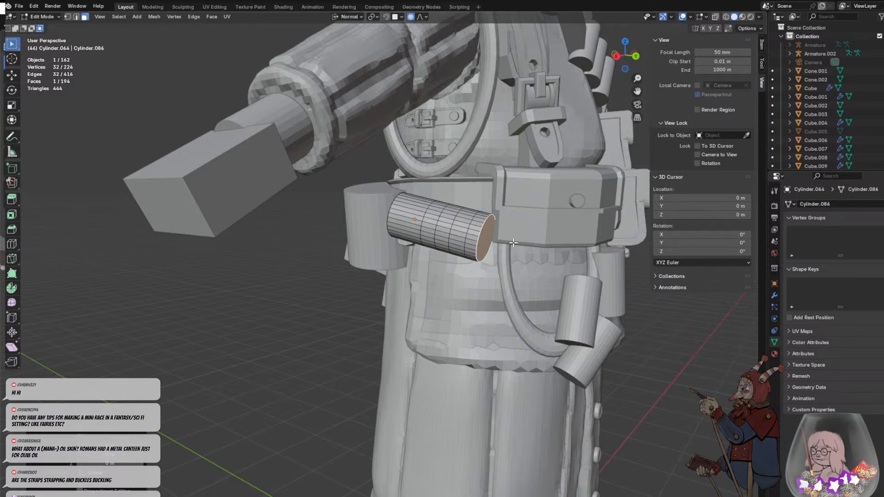
- Scale the end face down to about half size with smooth proportional editing to taper the cylinder
key("s")
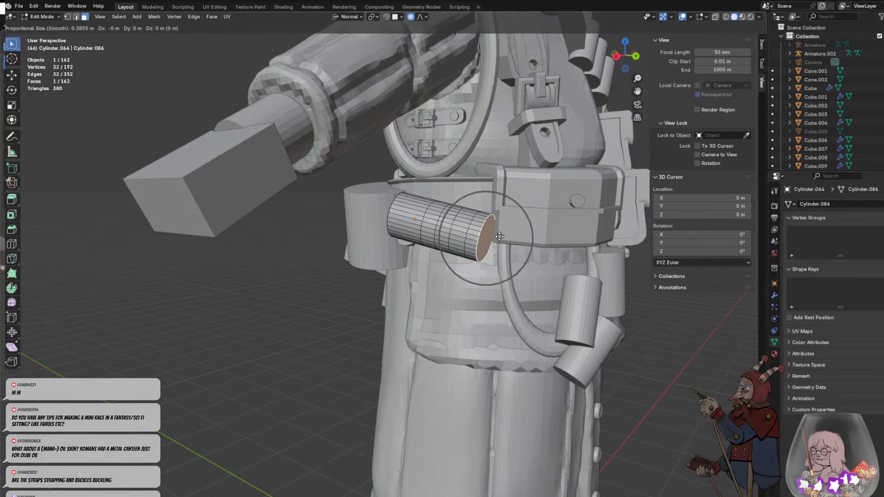
right_click(499, 237)
key("s")
scroll(498, 236, "up", 3)
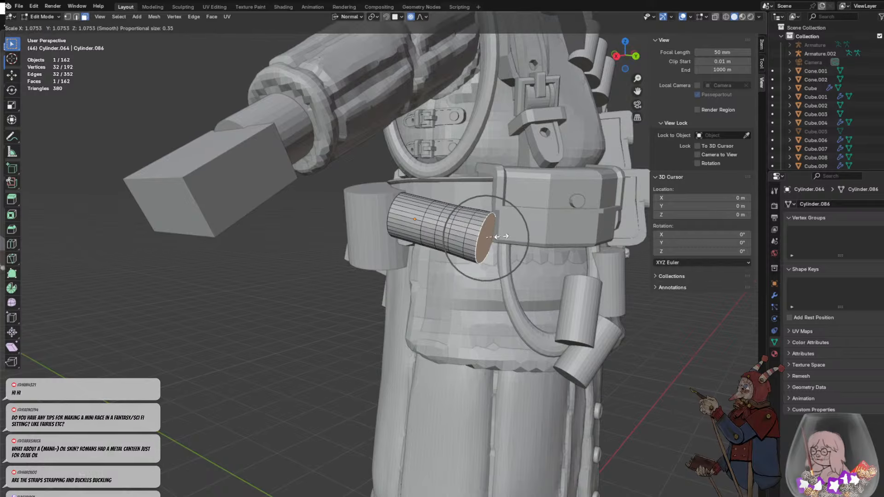
scroll(493, 235, "down", 9)
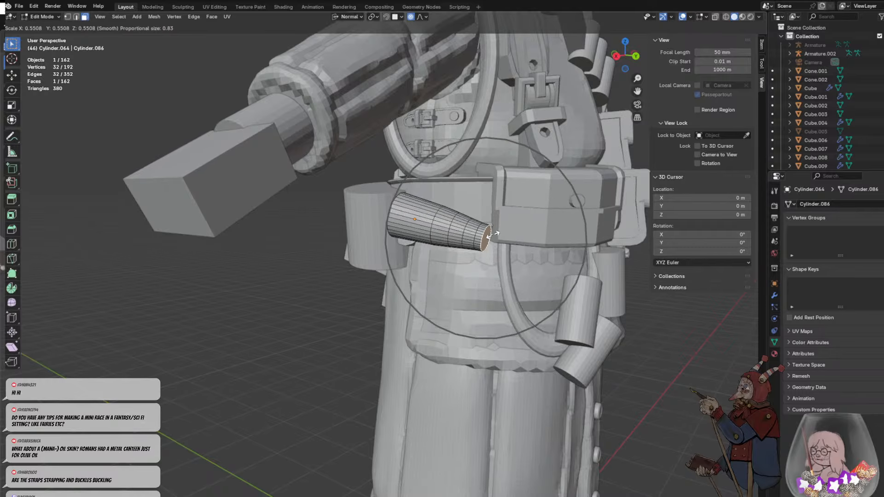
left_click(491, 235)
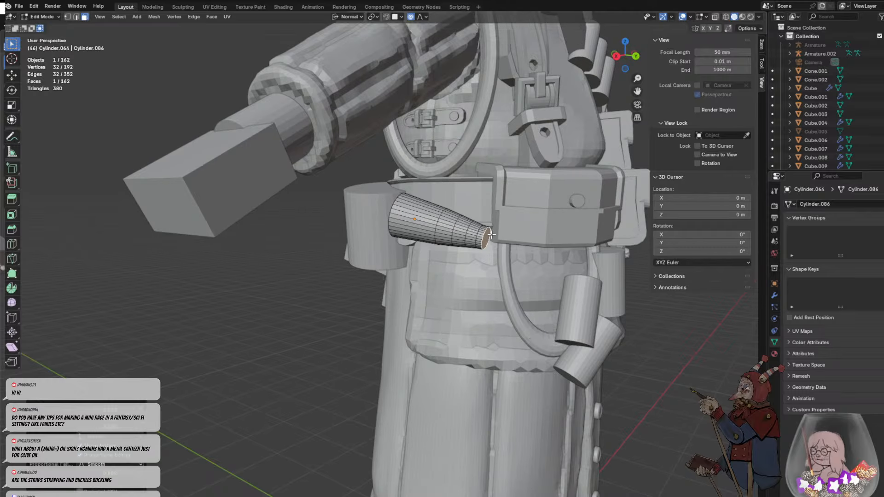
- Rotate the tapered end face about -48° with proportional editing and raise it to bend the cylinder into a horn
key("r")
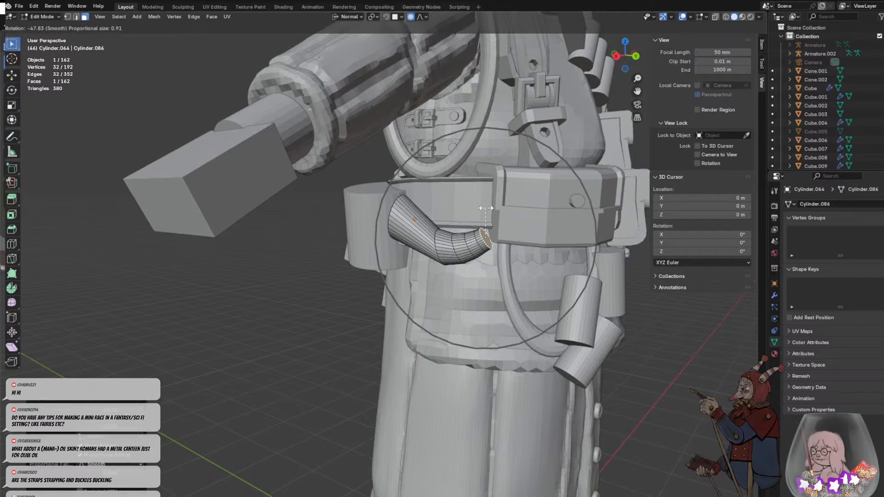
left_click(488, 209)
key("g")
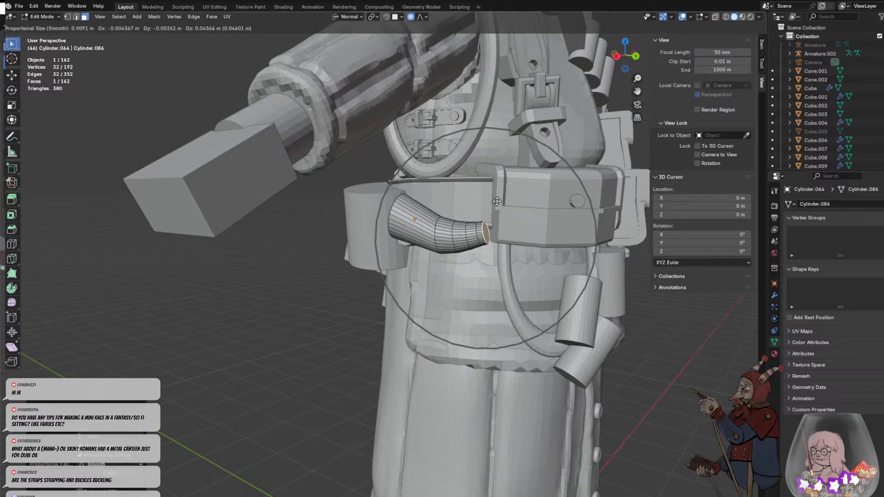
left_click(495, 190)
- Rotate the horn's tip about another -12° with a smaller proportional size, fine-tune its position and clear the face selection
key("r")
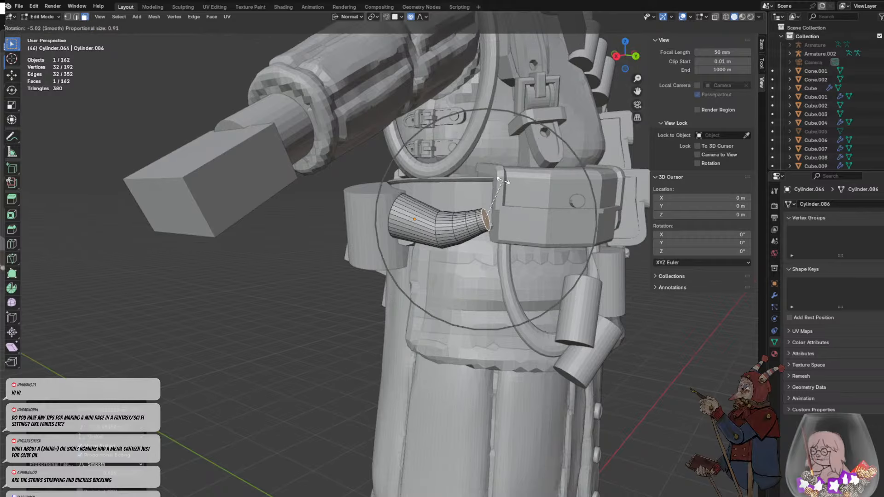
scroll(498, 178, "up", 9)
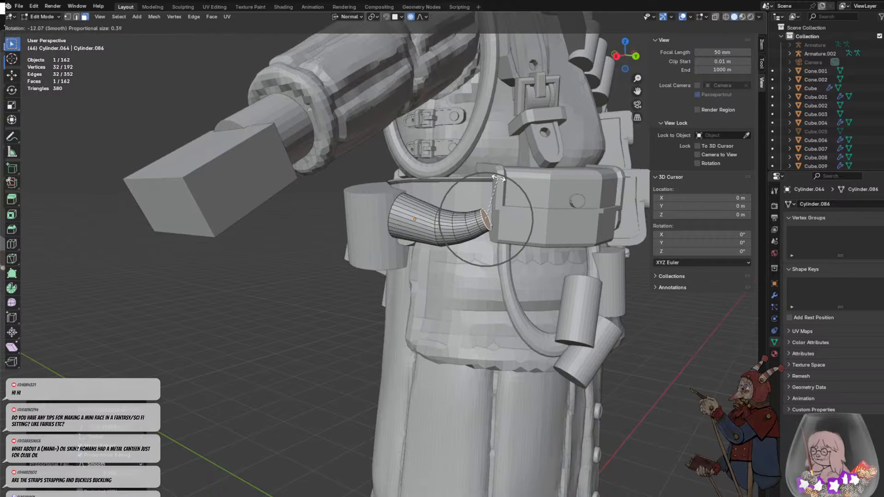
left_click(497, 178)
scroll(513, 176, "up", 2)
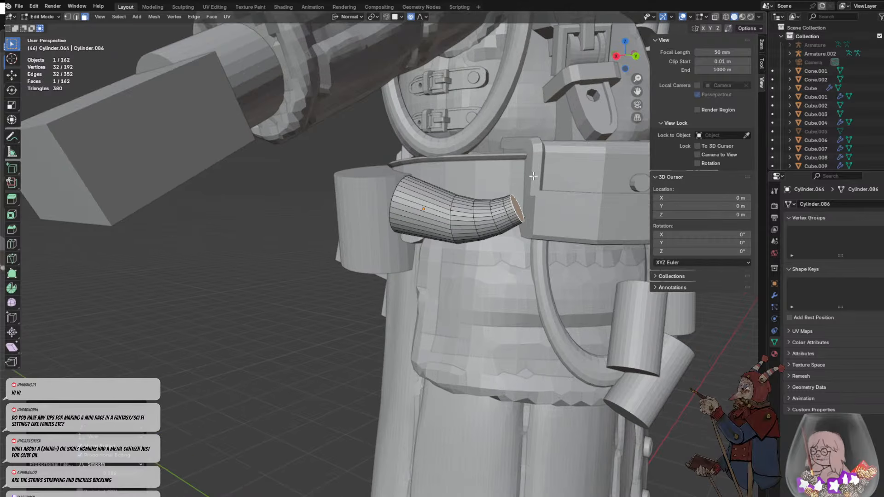
key("r")
left_click(533, 173)
key("g")
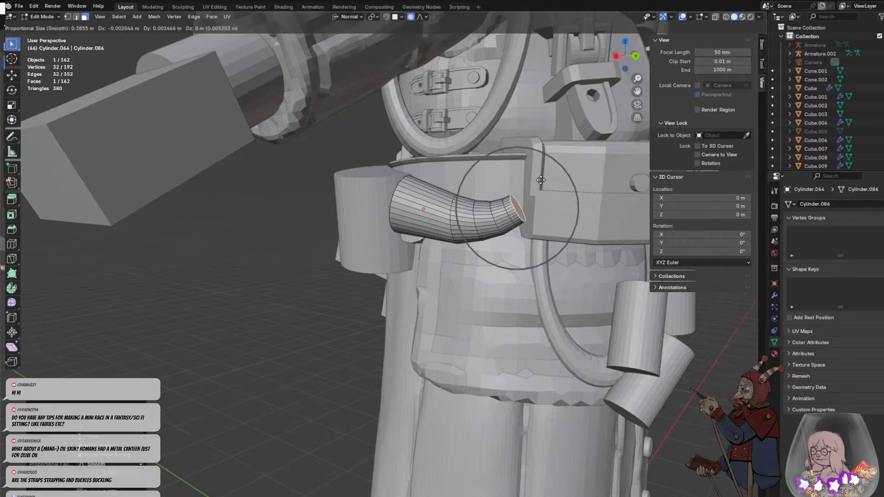
left_click(541, 177)
left_click(472, 168)
middle_click_drag(531, 191, 510, 199)
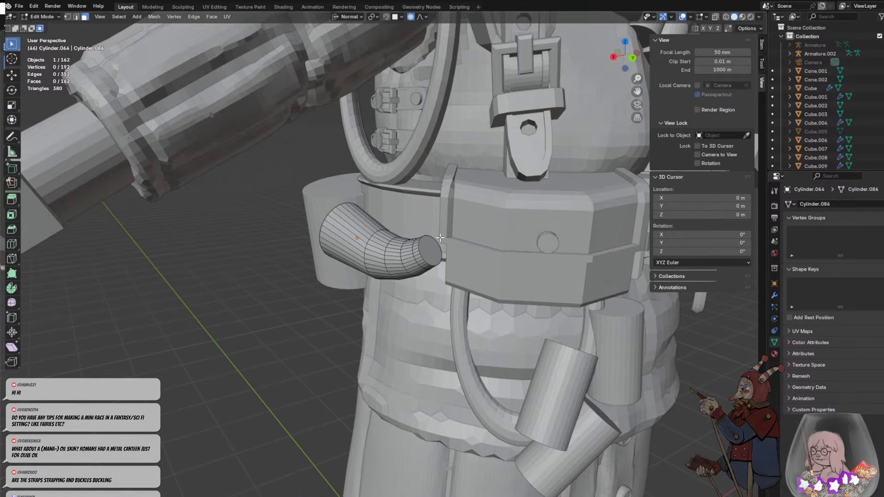
- Extrude the horn's tip face toward the front pouch and scale the new end to about 0.7
left_click(429, 248)
scroll(471, 246, "up", 2)
key("e")
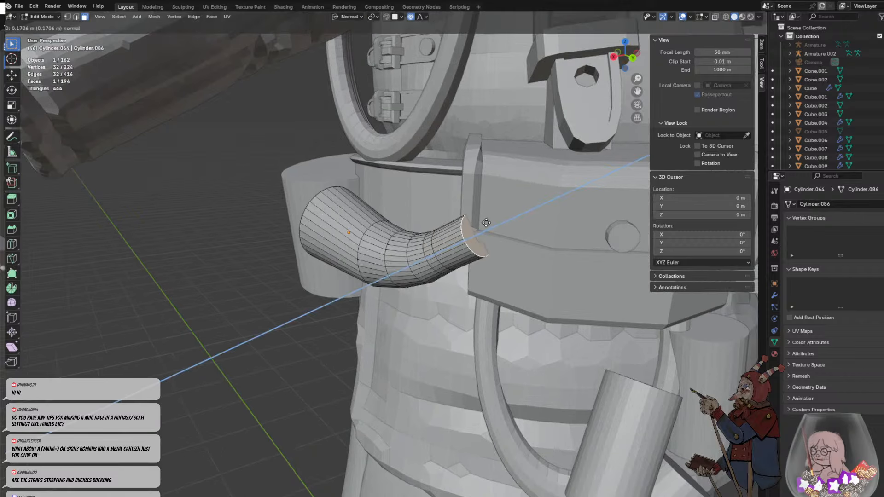
left_click(524, 252)
key("s")
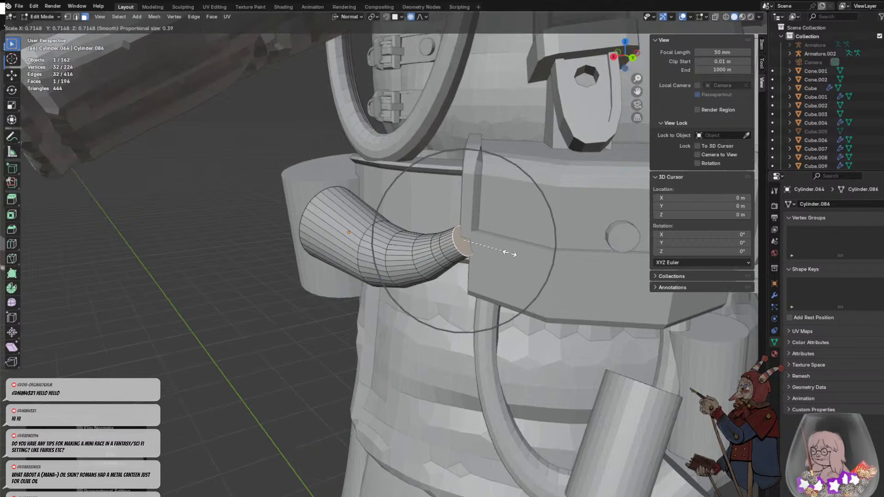
left_click(515, 251)
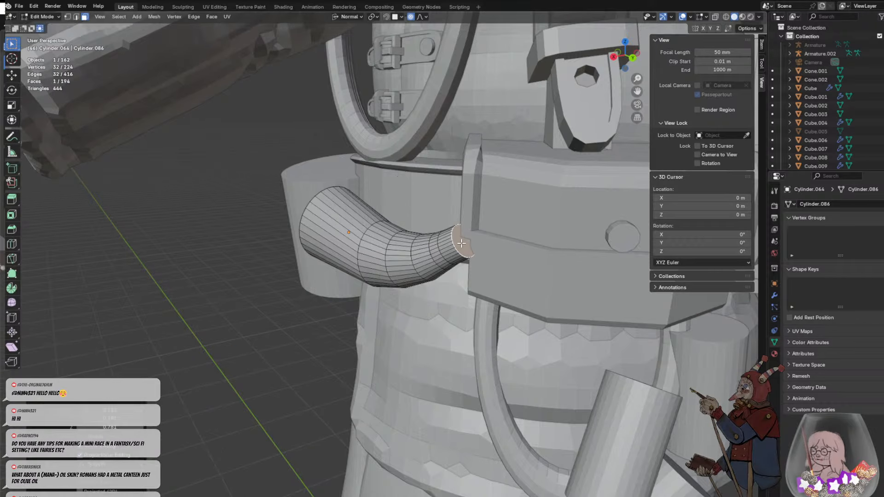
- Try insetting the horn's tip face by about 0.06 m and extruding it outward by about 0.04 m
middle_click_drag(507, 251, 491, 234)
key("i")
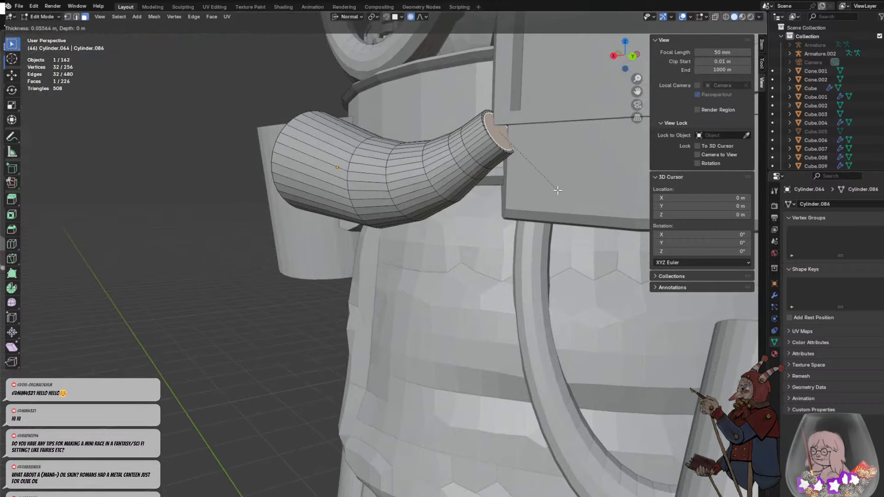
left_click(550, 188)
middle_click_drag(550, 188, 557, 152)
scroll(557, 151, "down", 3)
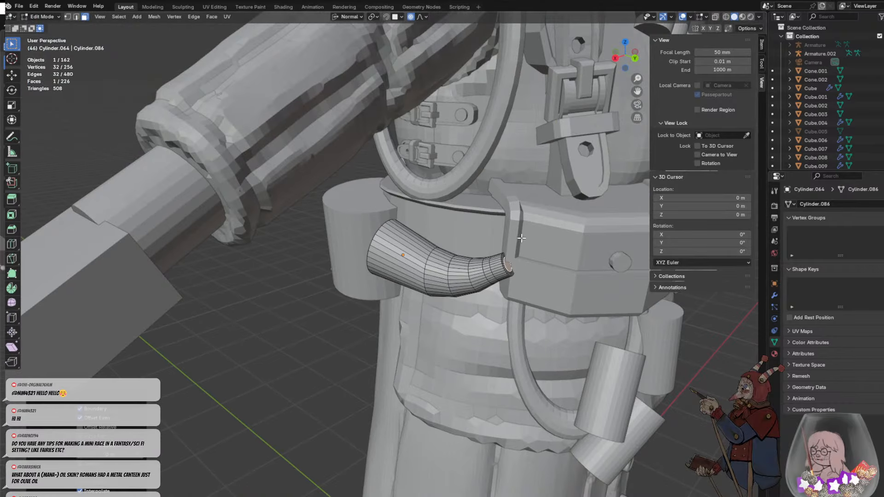
key("e")
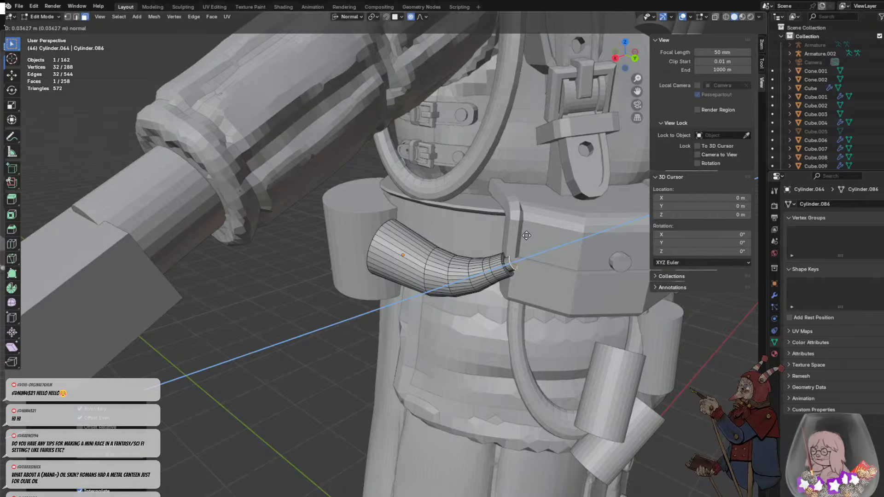
left_click(526, 236)
- Inset the horn's tip face by about 0.09 m and extrude the inner face in two short steps to form a rim
scroll(540, 269, "up", 5)
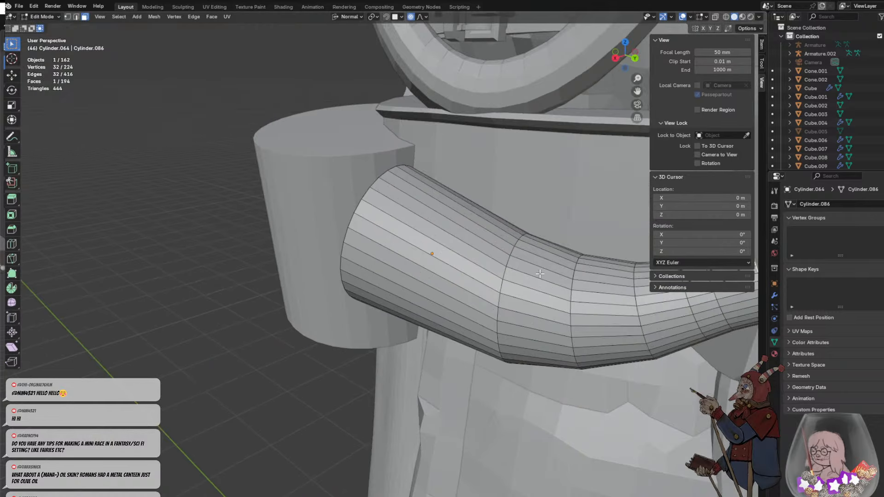
key("i")
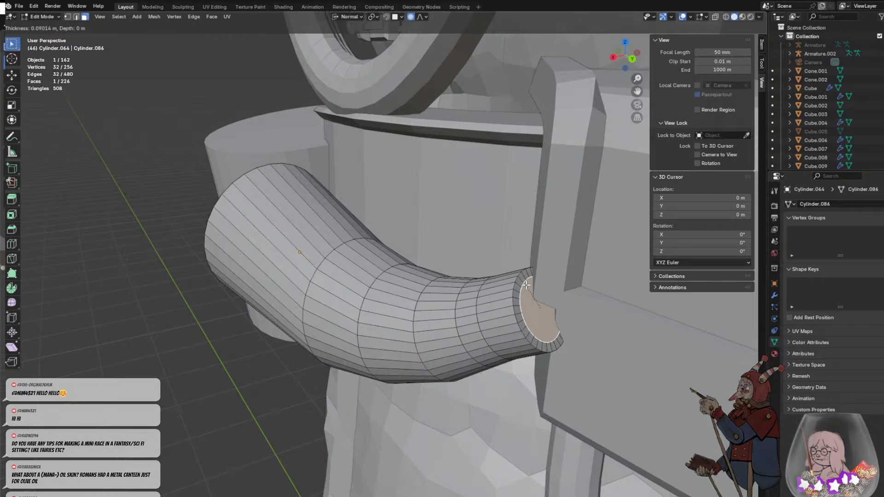
left_click(526, 285)
scroll(526, 286, "down", 4)
key("e")
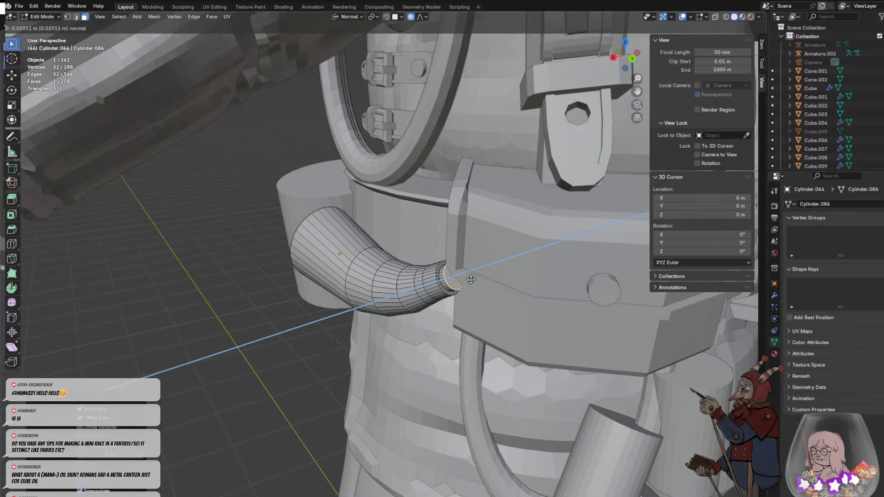
left_click(470, 281)
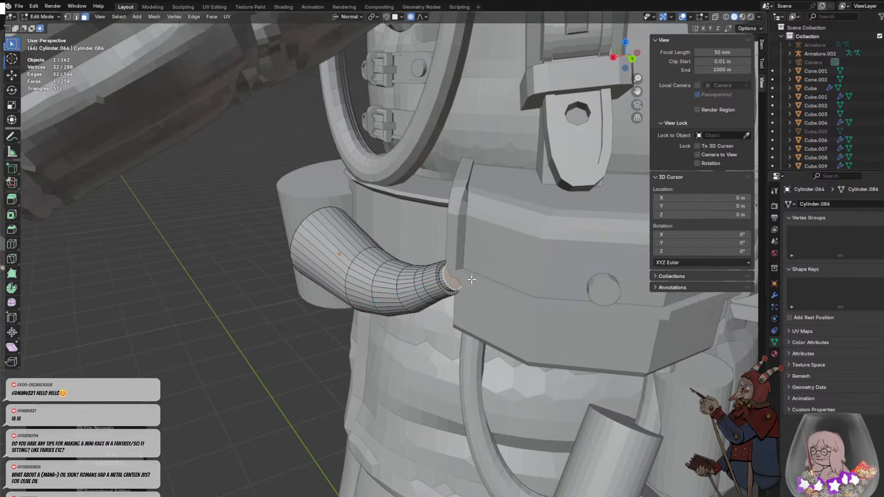
key("e")
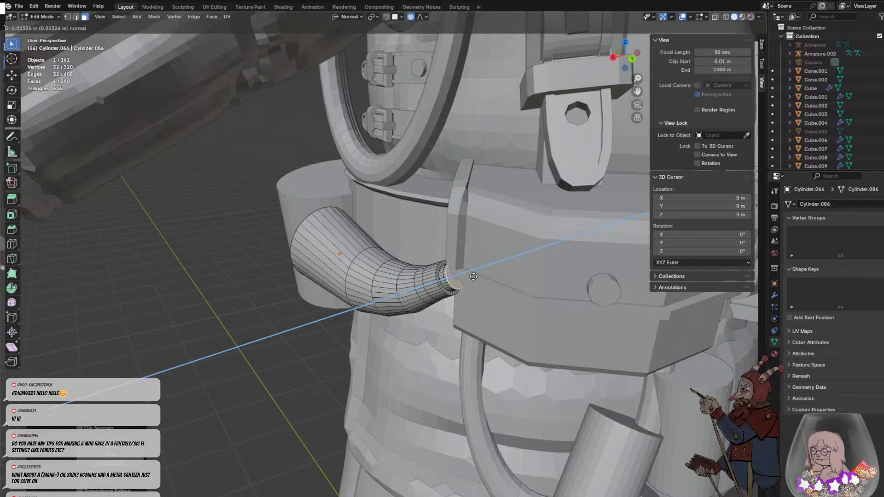
left_click(473, 276)
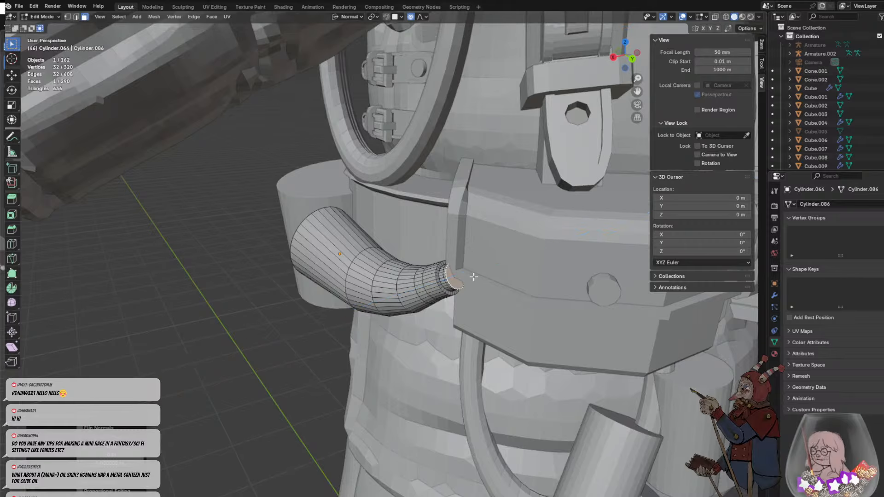
- Extrude the horn's tip about 0.09 m into a spout and scale its end to about 0.8 with proportional size 0.12
key("e")
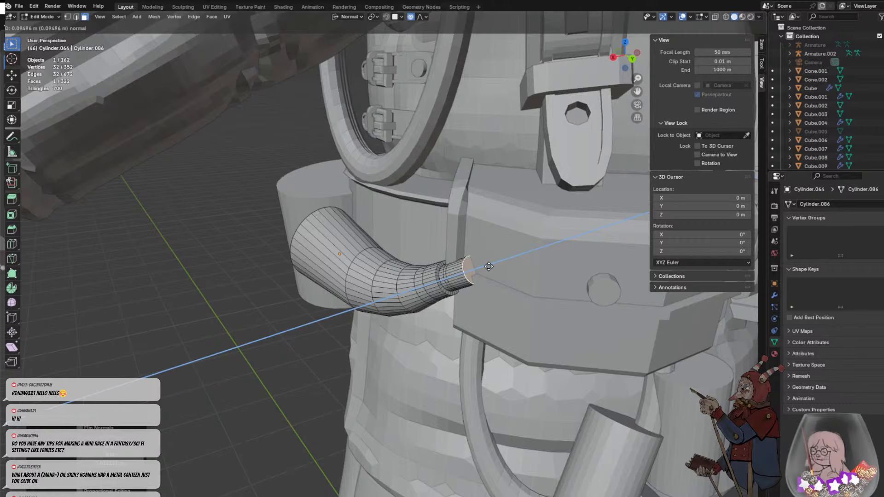
left_click(489, 267)
key("s")
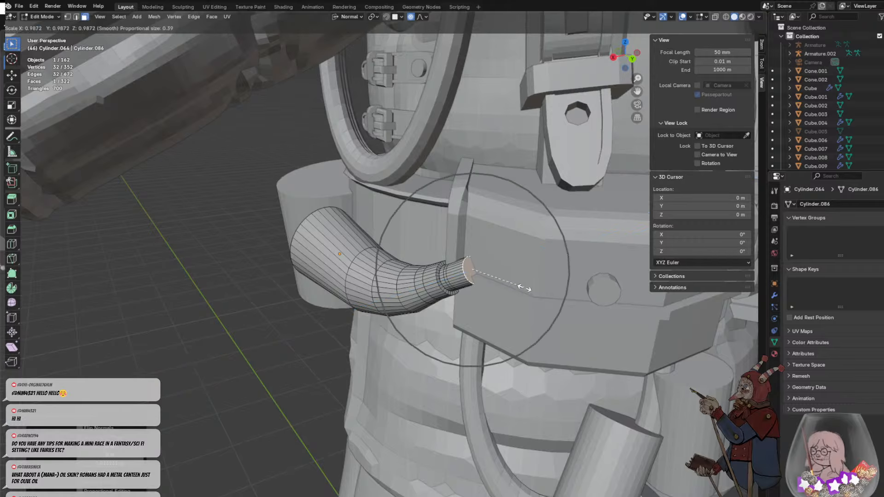
scroll(515, 288, "up", 10)
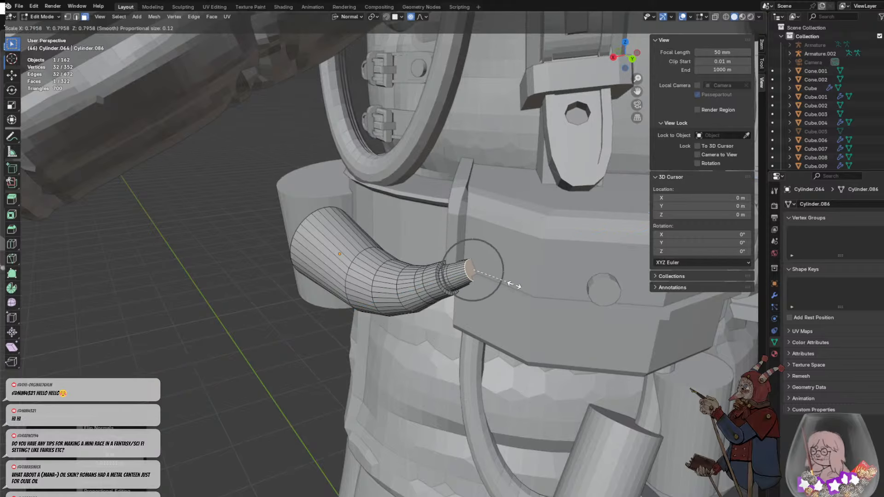
left_click(470, 281)
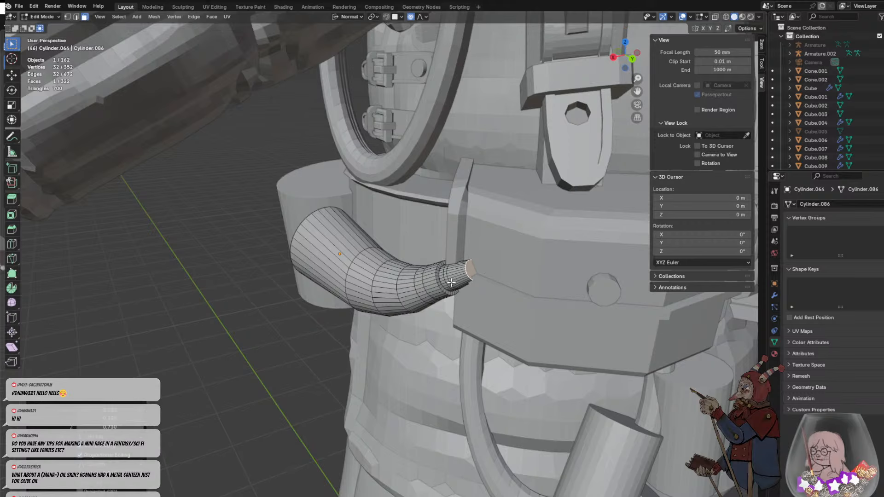
- Select the complete narrow ring of faces around the base of the horn's spout
left_click(448, 283)
left_click(448, 280, "alt")
key("ctrl+z")
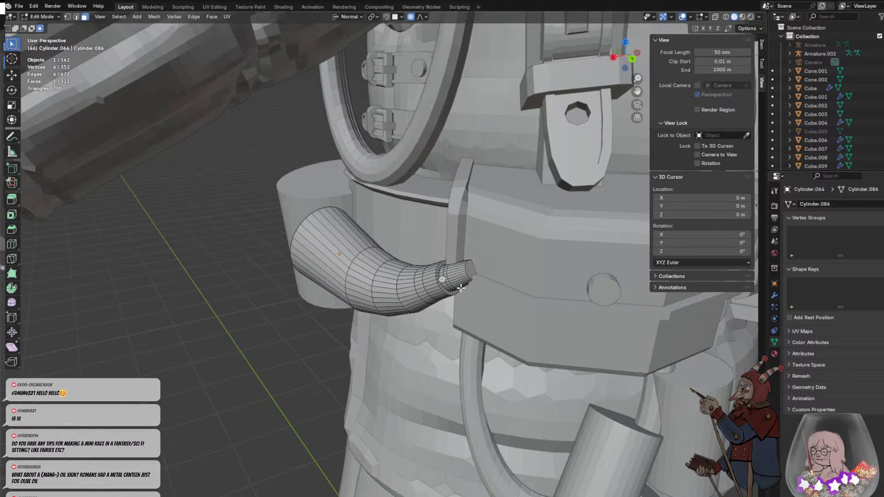
scroll(465, 300, "up", 8)
scroll(548, 328, "down", 4)
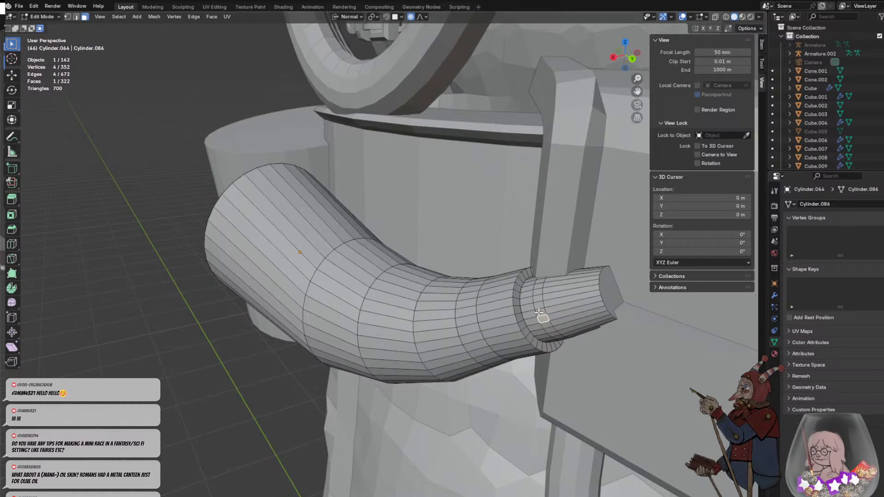
left_click(542, 320, "alt")
key("ctrl+z")
left_click(542, 318, "alt")
scroll(561, 327, "down", 3)
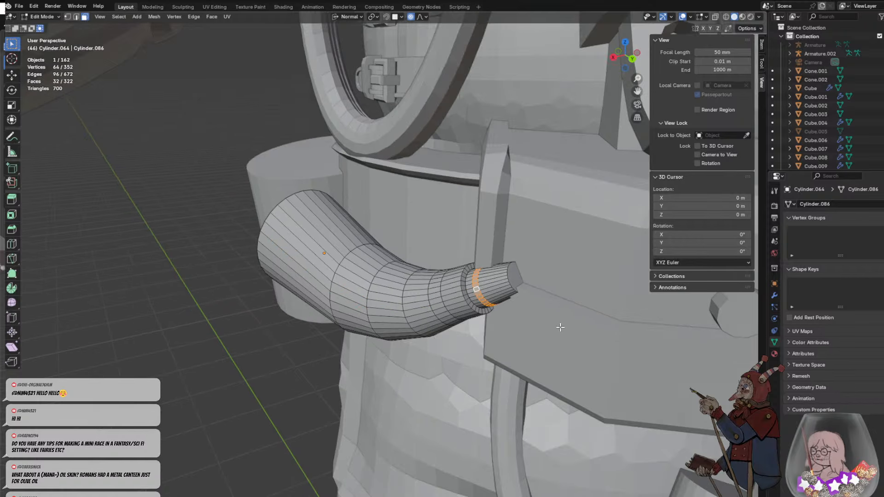
key("e")
right_click(518, 316)
key("ctrl+z")
- Extrude the ring at the spout's base along its face normals by about 0.05 m
key("alt+e")
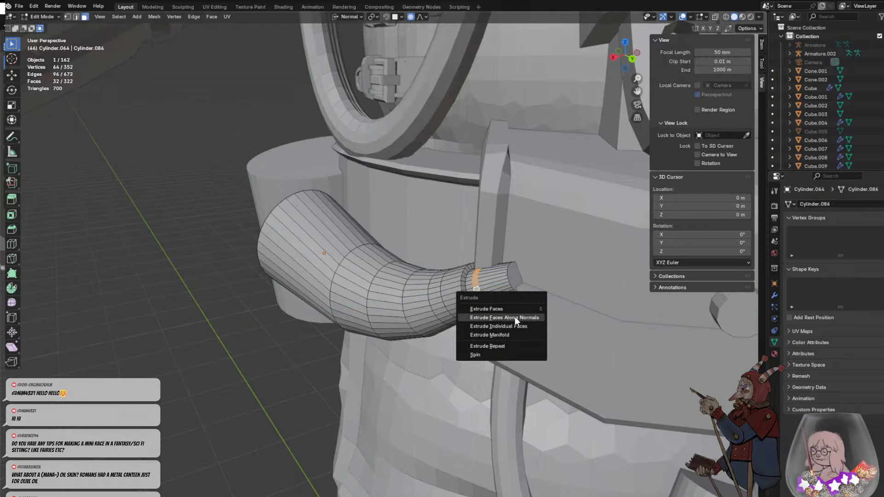
left_click(501, 317)
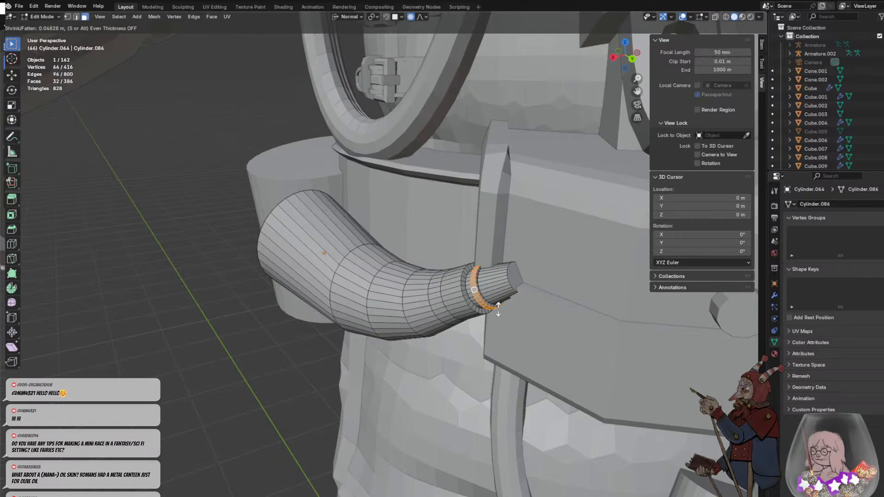
left_click(498, 308)
left_click(446, 329)
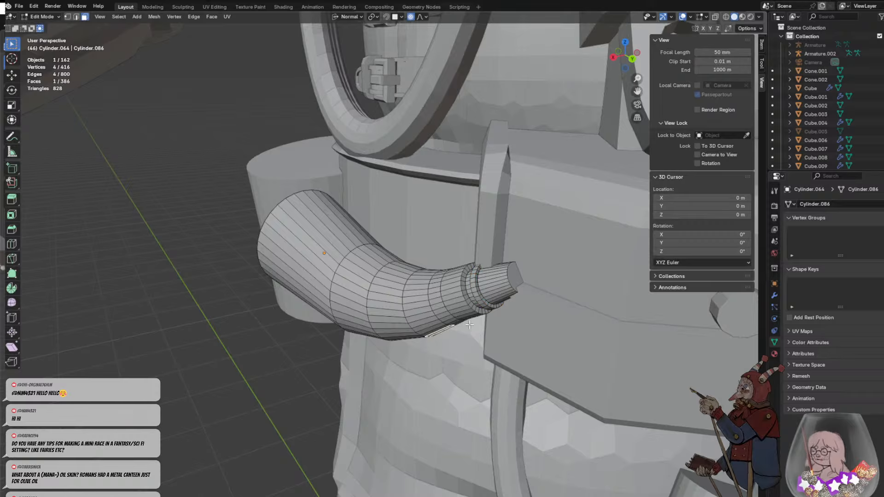
- Select the flat face at the horn's wide end
middle_click_drag(435, 251, 522, 224)
scroll(466, 241, "down", 3)
left_click(466, 241)
scroll(466, 237, "up", 3)
left_click(584, 156)
middle_click_drag(584, 156, 433, 212)
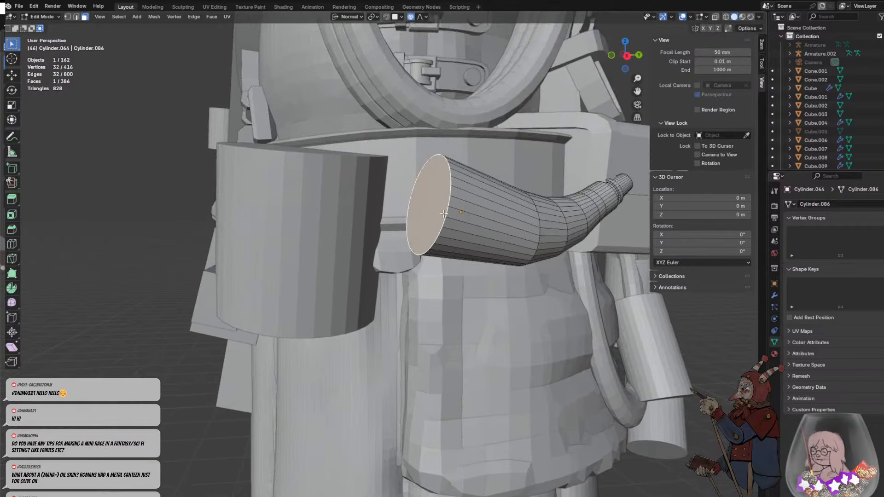
key("w")
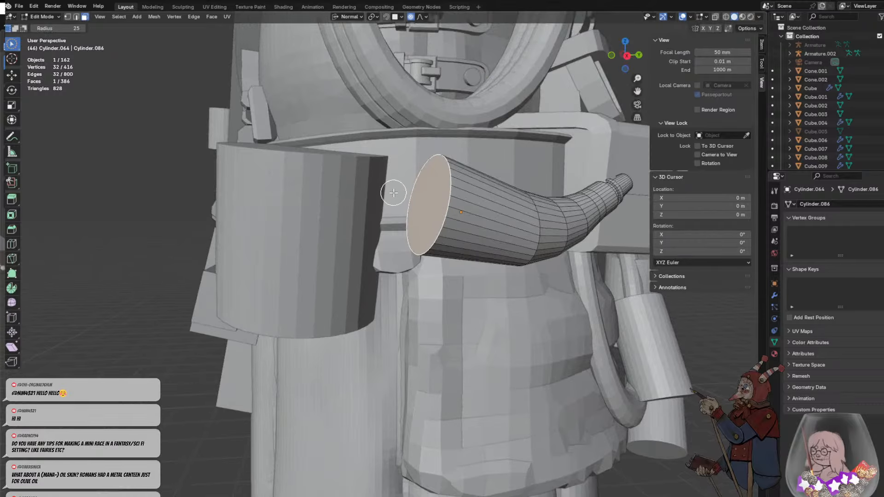
key("ctrl+f")
key("ctrl+f")
left_click(50, 18)
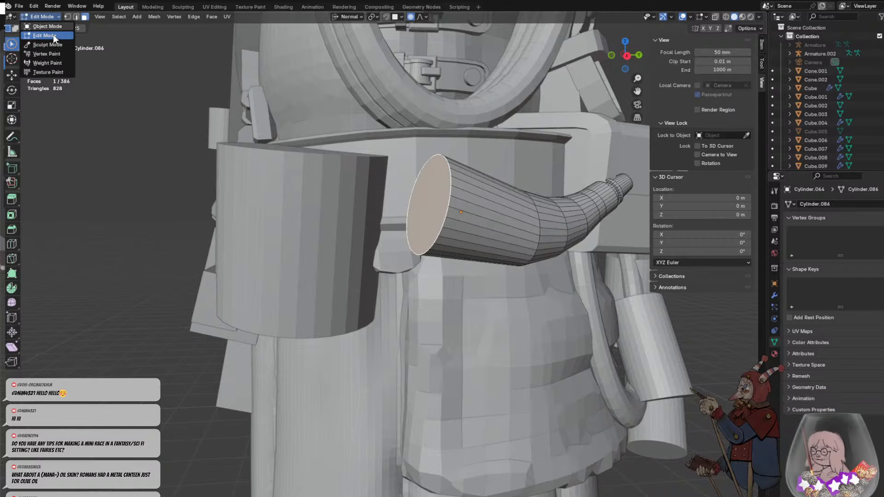
left_click(48, 26)
left_click(51, 17)
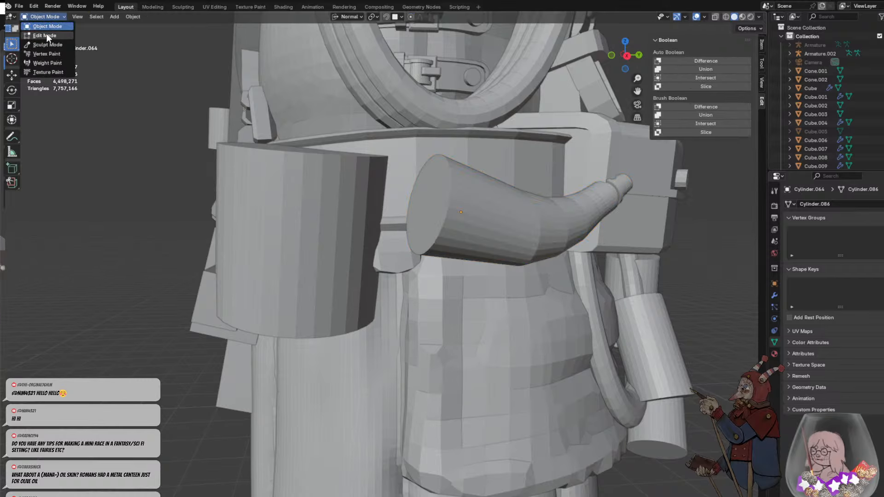
left_click(46, 34)
key("KP_Decimal")
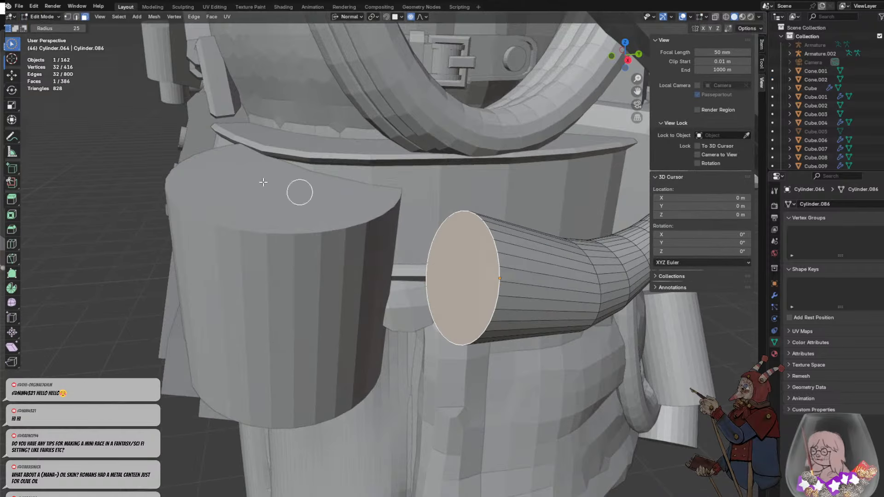
right_click(16, 43)
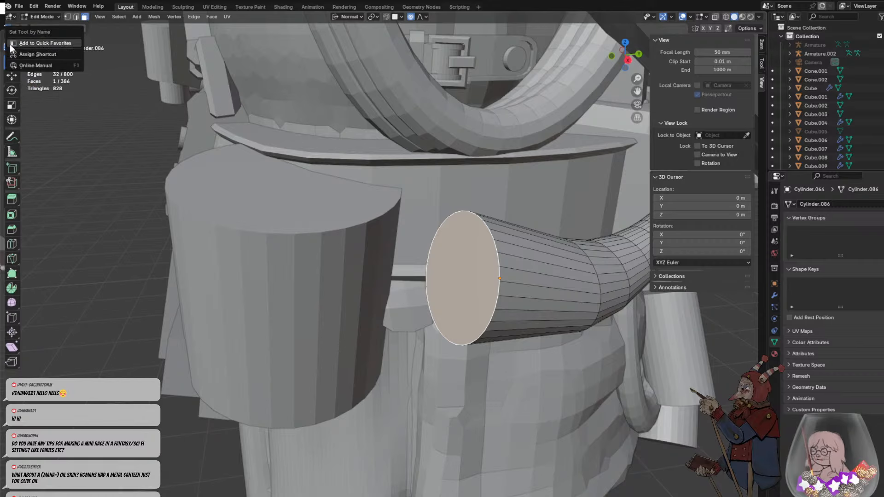
left_click(60, 57)
left_click_drag(11, 48, 41, 63)
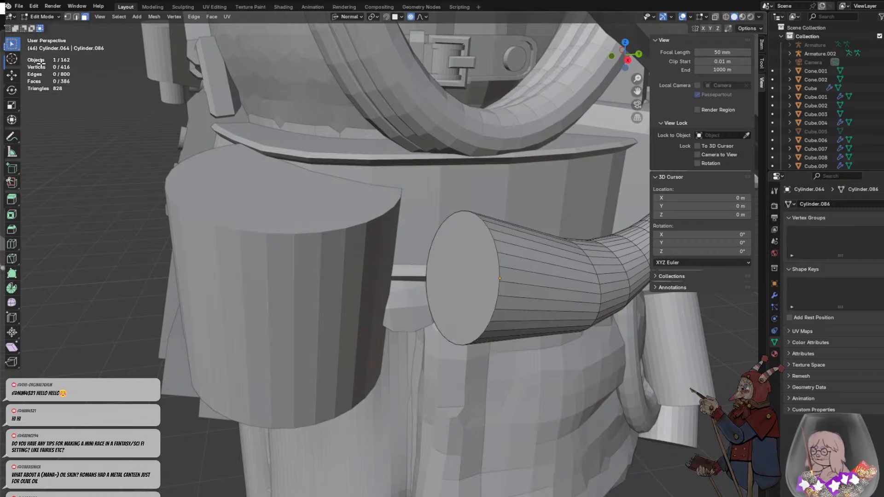
- Extrude the horn's wide end face outward in two short steps to form two narrow rings
middle_click_drag(462, 287, 477, 286)
left_click(474, 286)
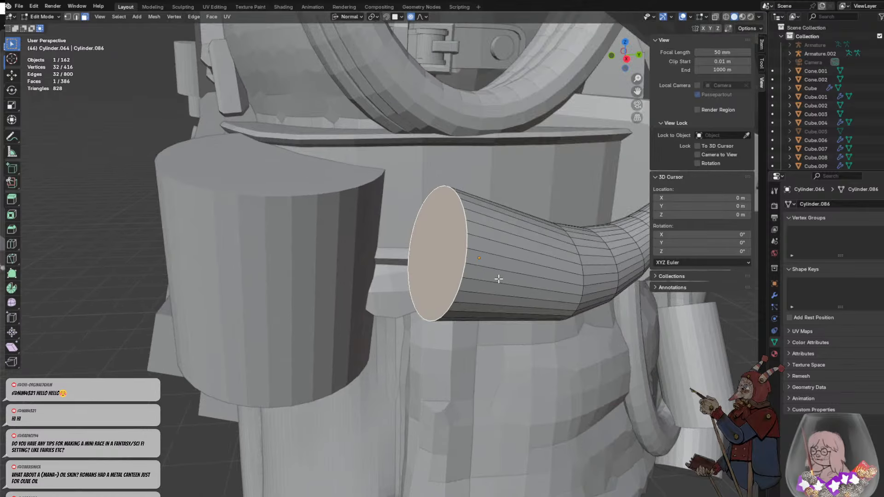
key("e")
left_click(499, 304)
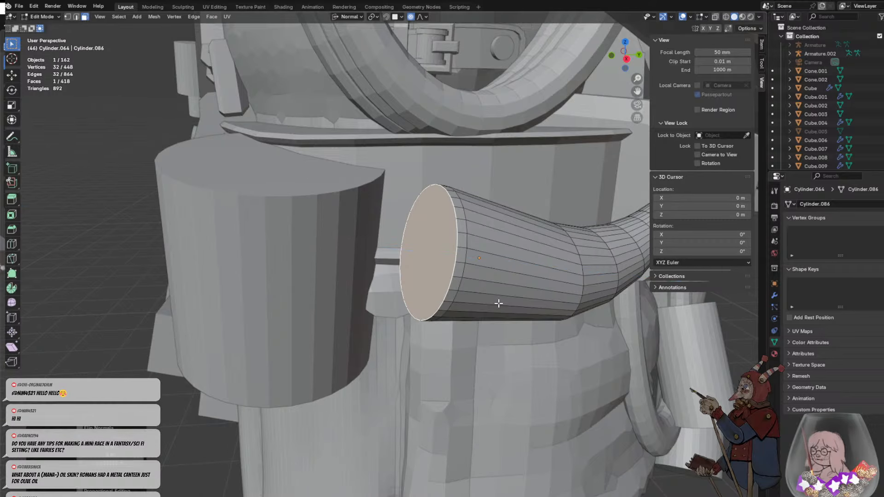
scroll(499, 303, "down", 1)
middle_click_drag(498, 304, 481, 284)
scroll(464, 250, "down", 1)
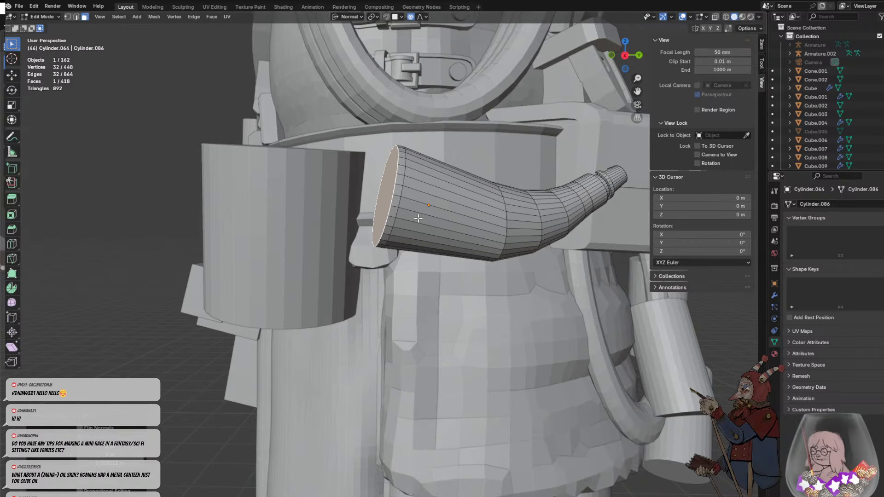
key("i")
left_click(397, 190)
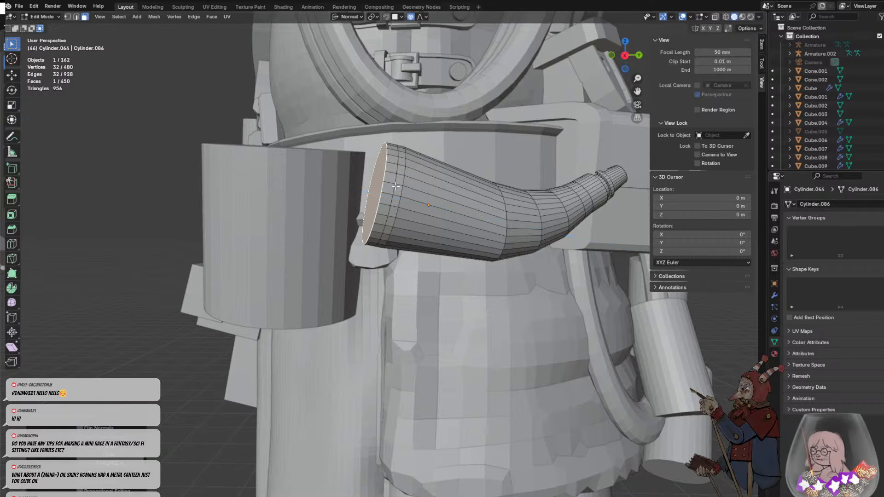
- Select the narrow ring nearer the horn's body and extrude it inward along its normals to form a shallow groove
left_click(398, 191)
left_click(401, 180, "alt")
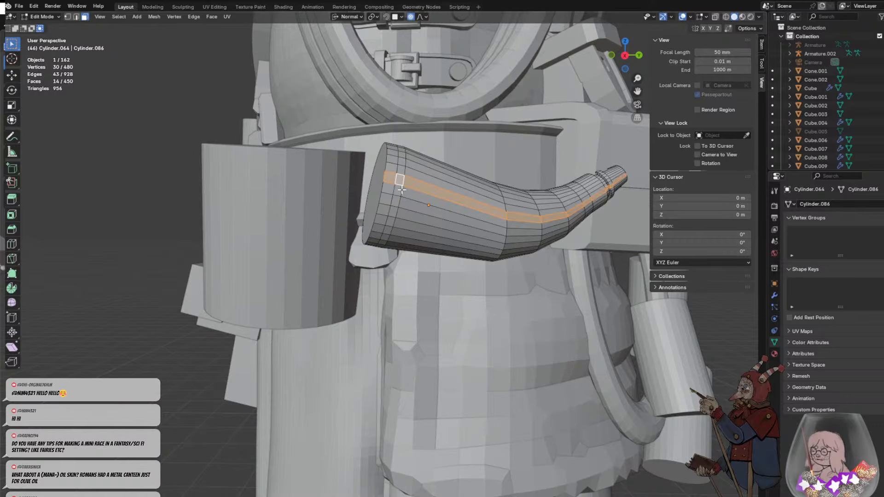
left_click(401, 189)
left_click(400, 182, "alt")
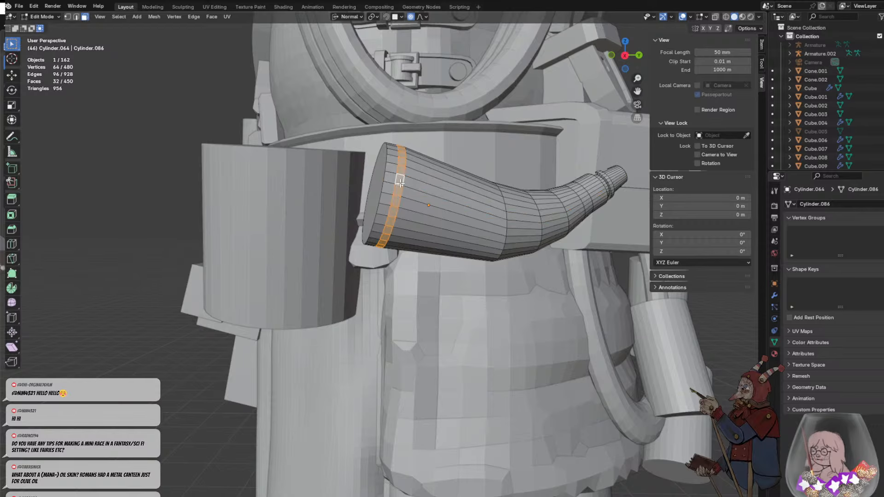
key("alt+e")
left_click(459, 191)
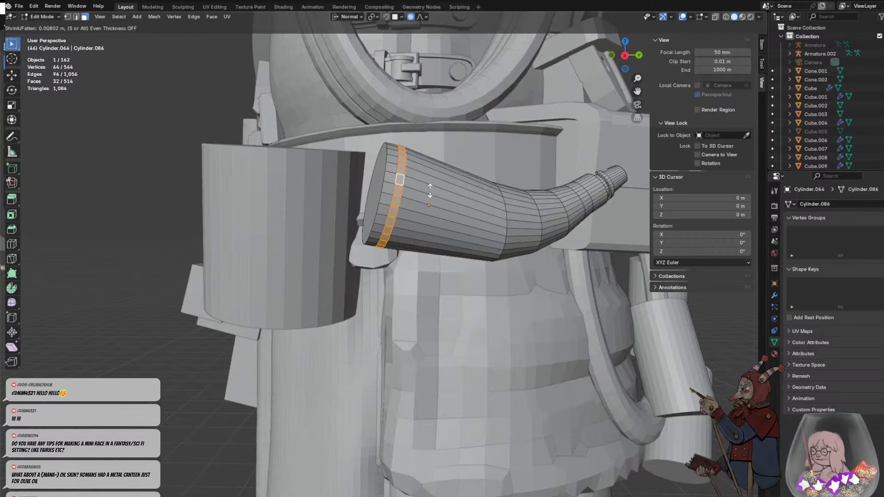
left_click(444, 203)
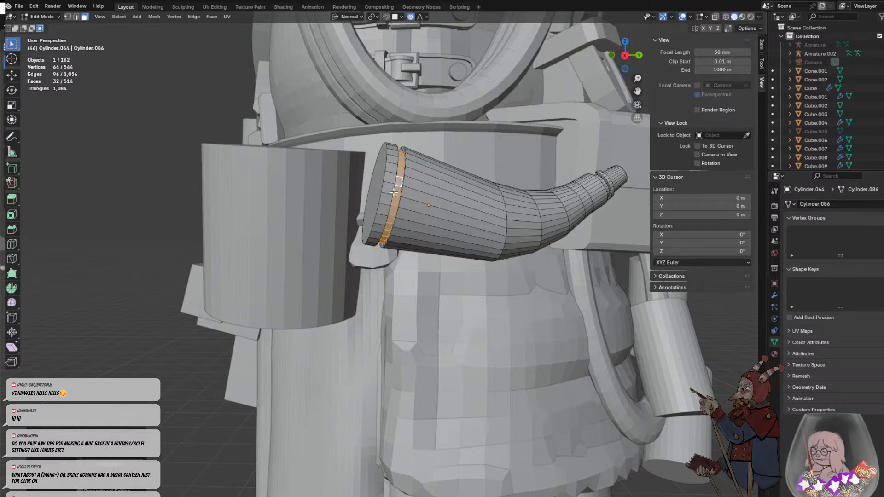
- Move the horn's wide end face outward along its normal by about 0.046 m with proportional size about 0.04
left_click(386, 188)
left_click(383, 186)
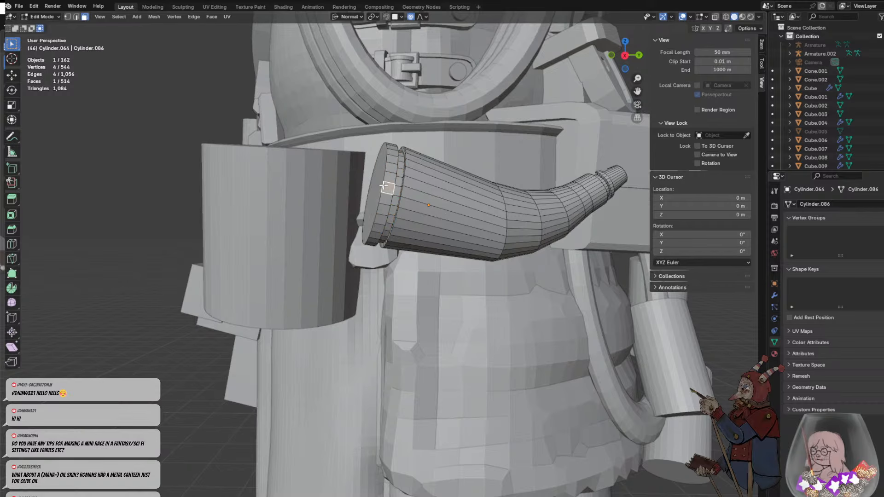
scroll(384, 172, "up", 1)
left_click(383, 170)
middle_click_drag(385, 172, 397, 210)
key("g")
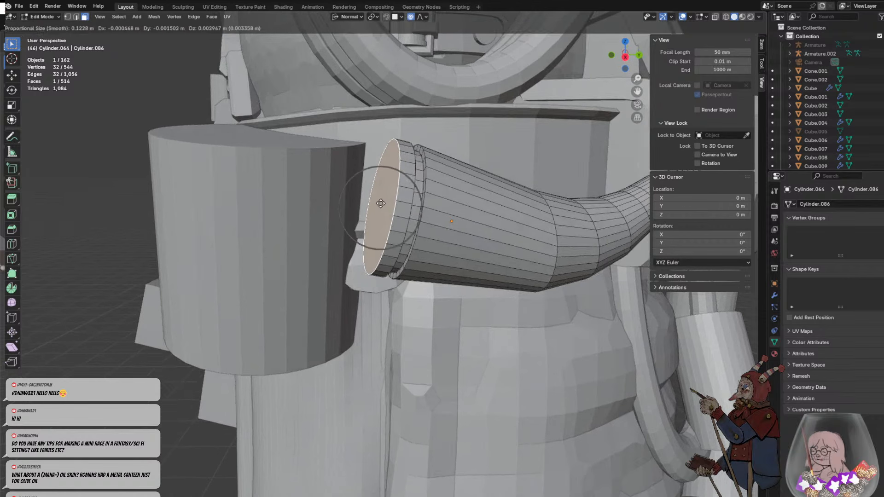
left_click(386, 204)
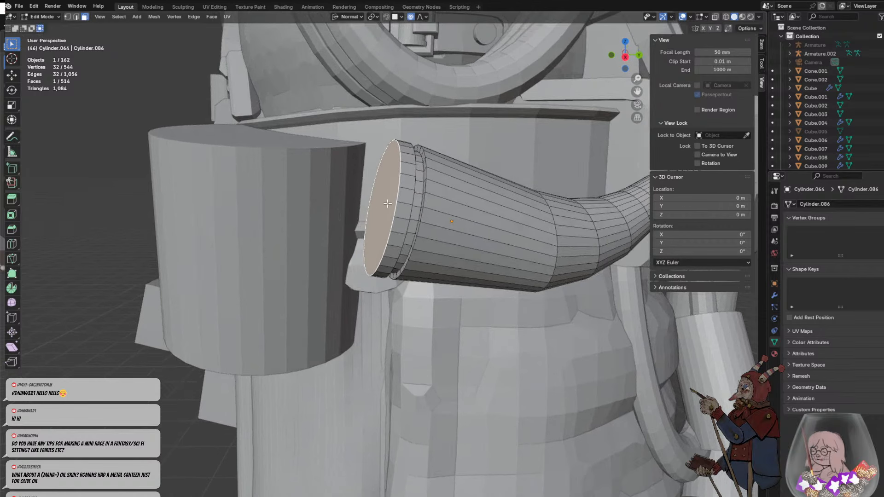
key("g")
key("z")
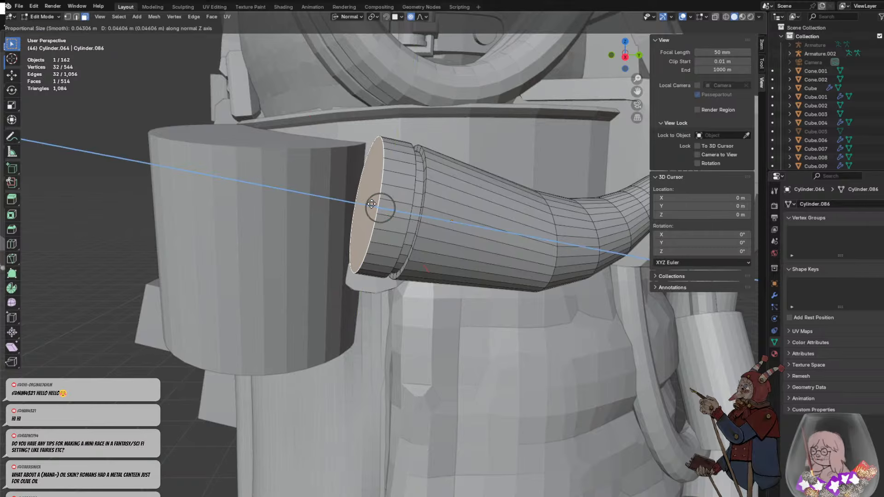
left_click(381, 205)
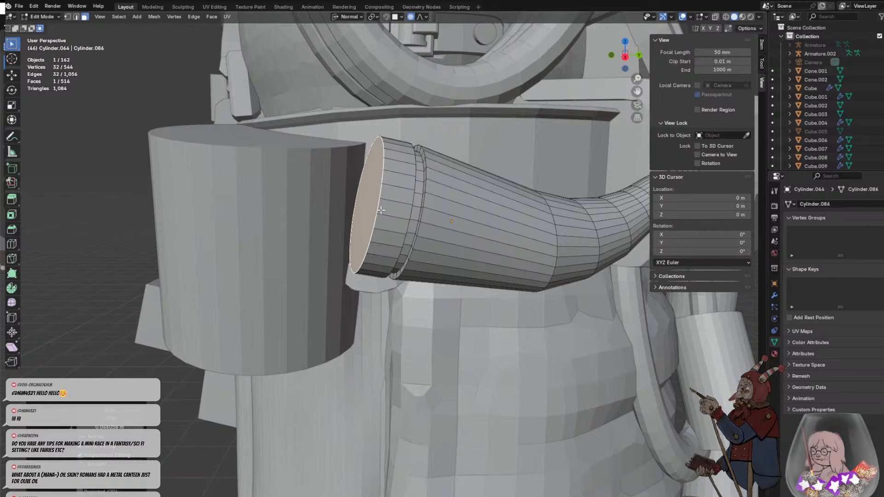
- Bevel the edge loop around the horn's wide end by about 0.355 m with two segments and return to Object Mode
left_click(76, 16)
left_click(375, 212)
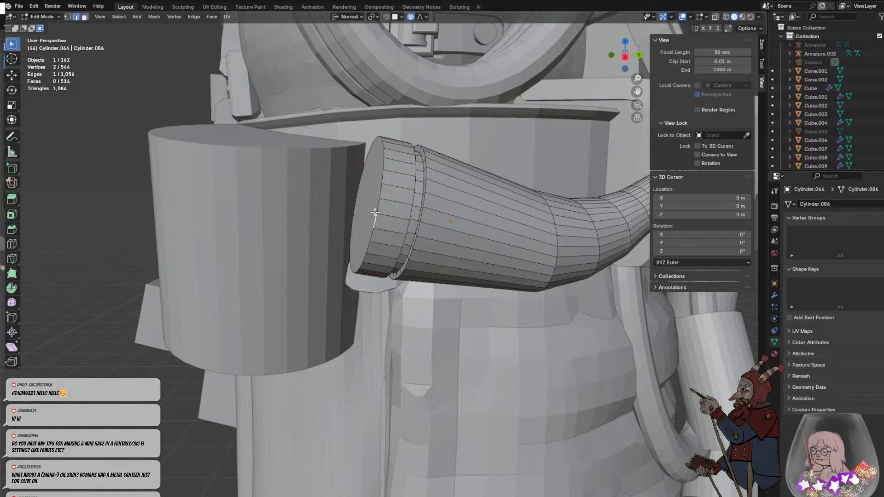
left_click(378, 208, "alt")
left_click(375, 216)
left_click(376, 208, "alt")
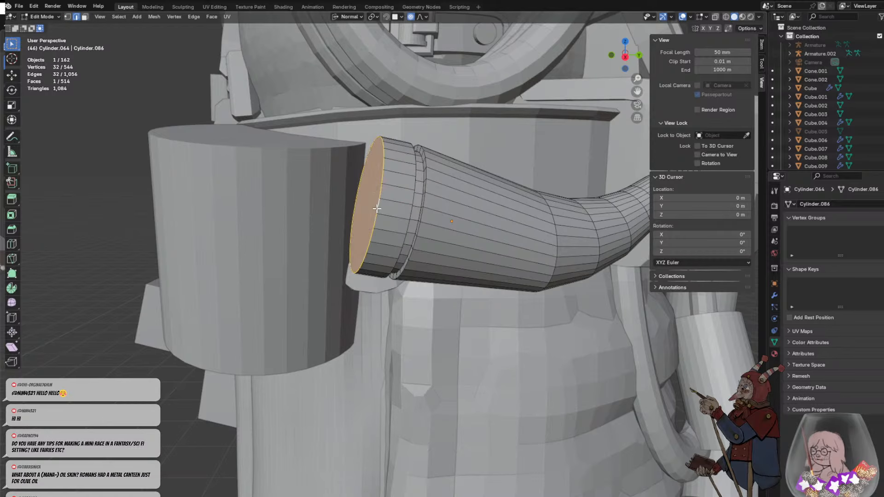
left_click(376, 211)
left_click(376, 215, "alt")
key("ctrl+b")
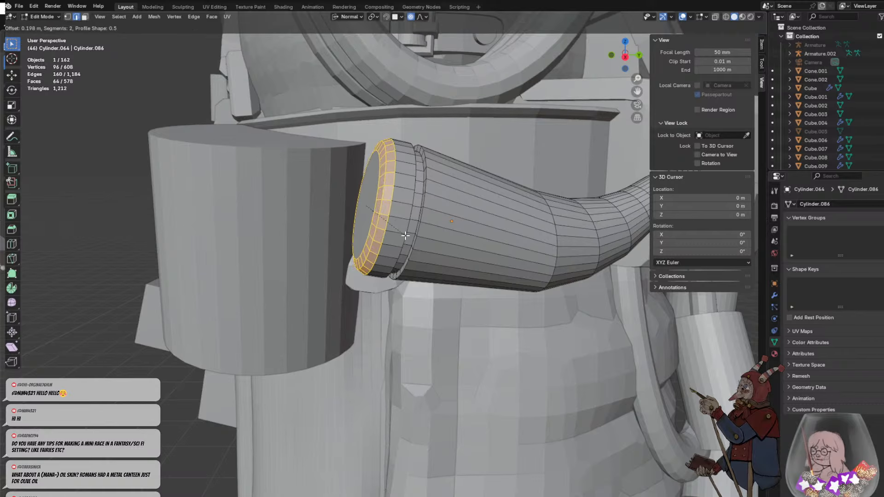
left_click(417, 235)
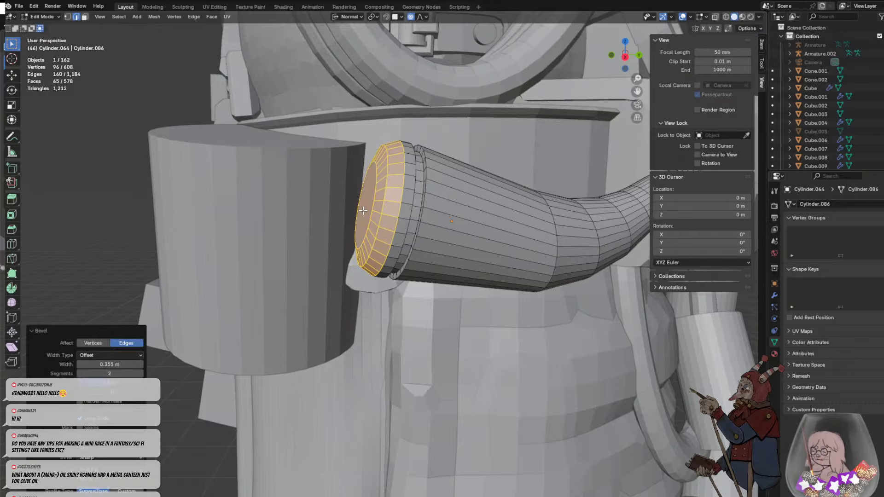
left_click(363, 210)
middle_click_drag(391, 220, 410, 231)
key("Tab")
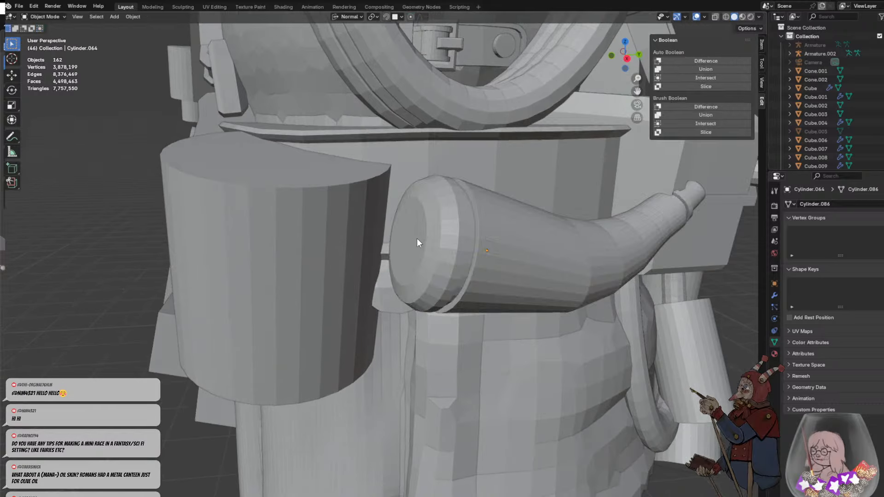
- Open the powder horn's mesh for editing and select the flat round face closing its wide end in face mode
left_click(405, 240)
key("Tab")
left_click(422, 244)
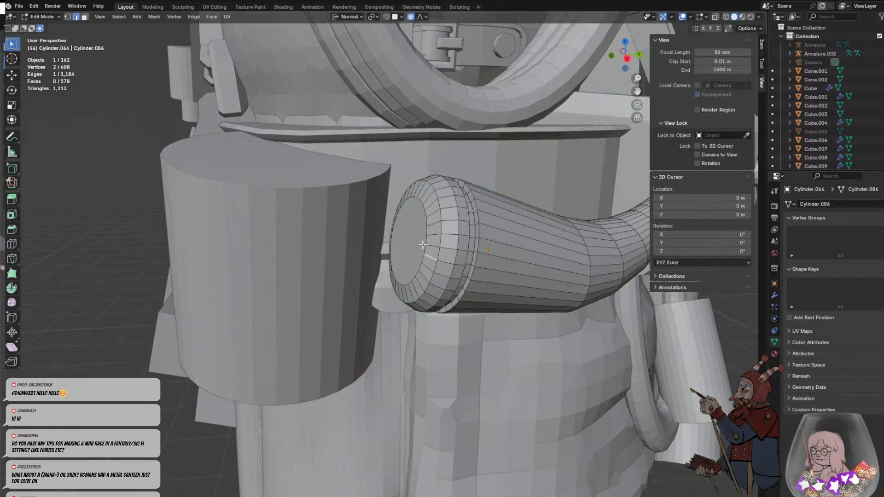
key("3")
left_click(396, 233)
- Inset the horn's wide end face by about 0.15 m and extrude it outward in two stages as a round plug
key("i")
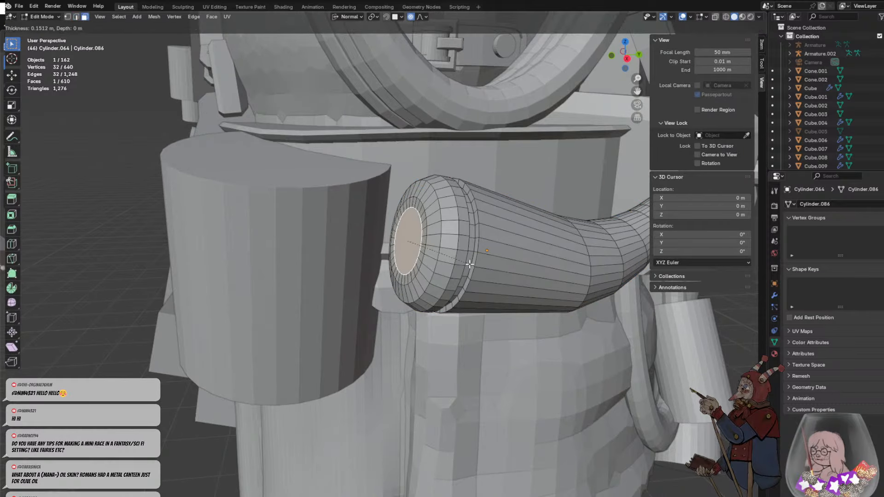
left_click(435, 249)
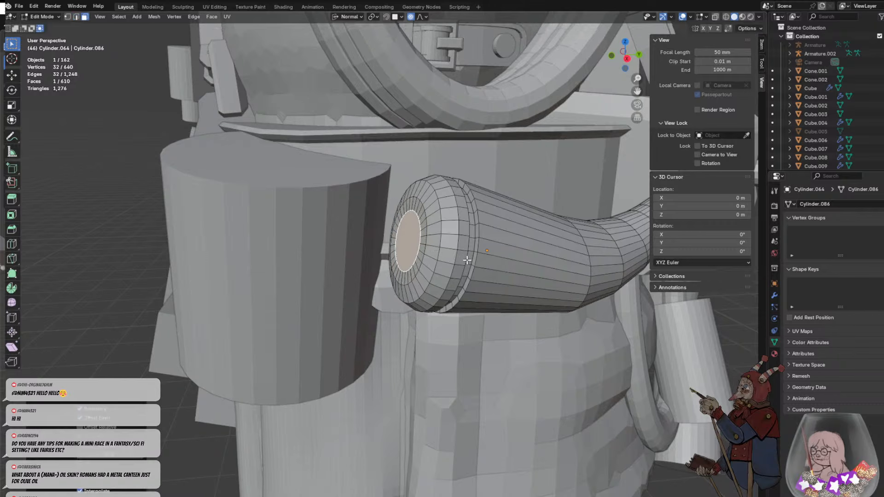
scroll(428, 247, "up", 3)
key("e")
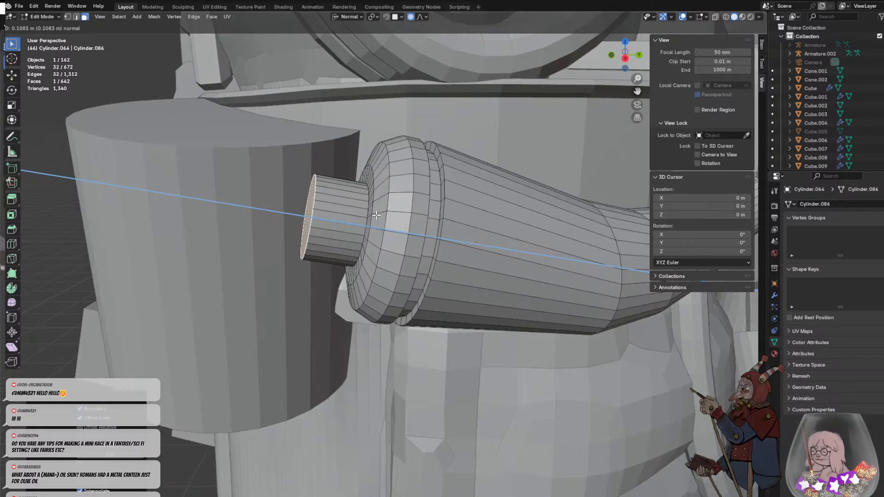
left_click(351, 205)
- Select the ring of side faces on the plug's outer segment and extrude them along their normals by about 0.12 m
left_click(306, 210)
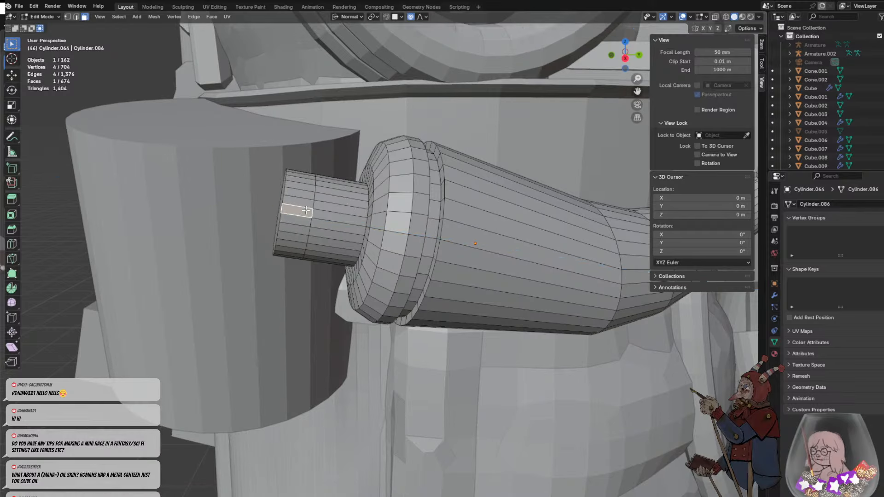
middle_click_drag(307, 210, 363, 235)
left_click(519, 323, "alt")
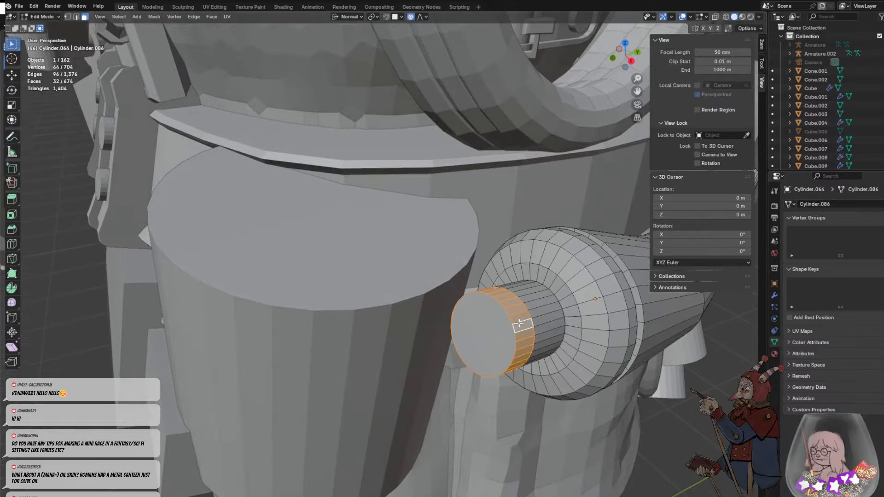
middle_click_drag(518, 323, 529, 253)
key("alt+e")
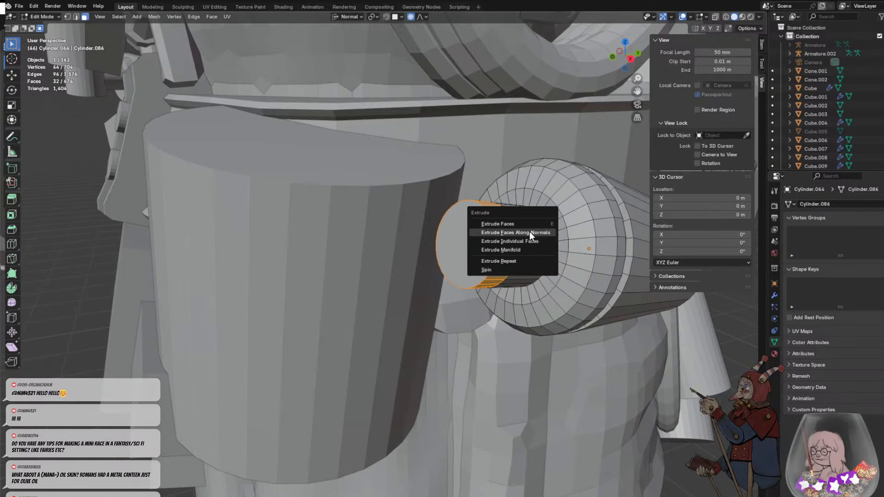
left_click(521, 234)
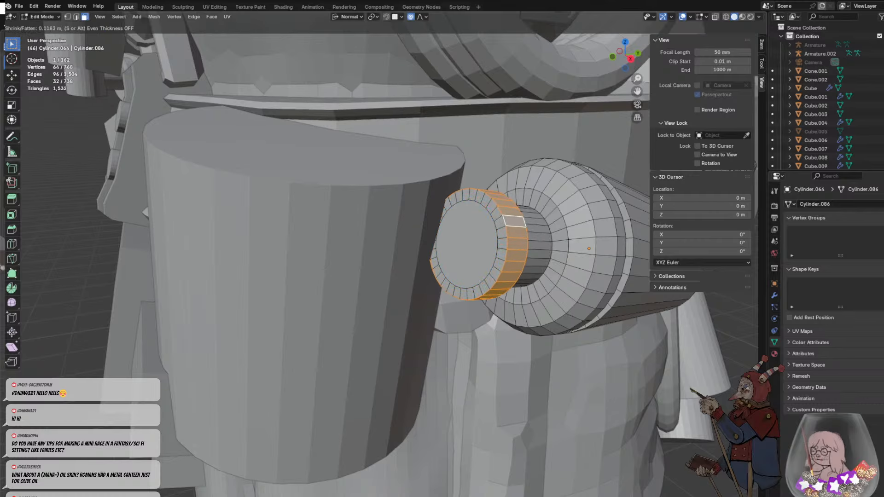
left_click(552, 248)
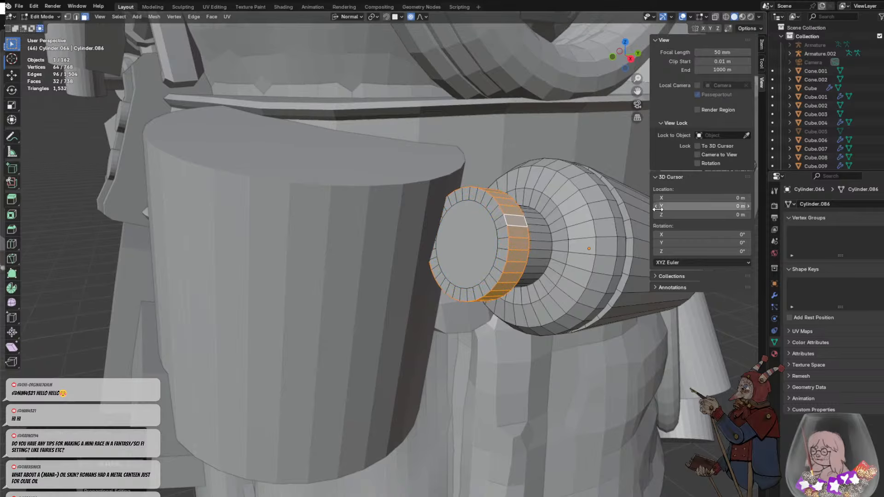
middle_click_drag(552, 248, 552, 248)
key("b")
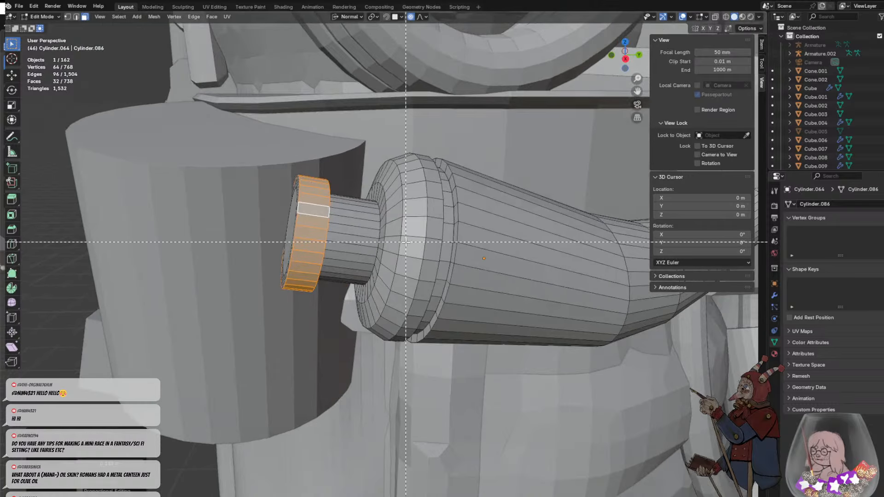
key("Escape")
key("ctrl+b")
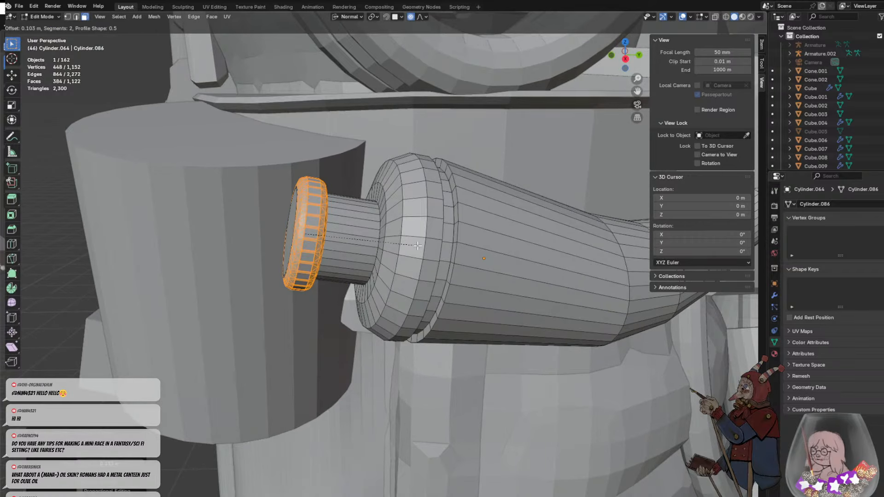
right_click(470, 242)
left_click(371, 247)
left_click(313, 239)
middle_click_drag(312, 240, 354, 232)
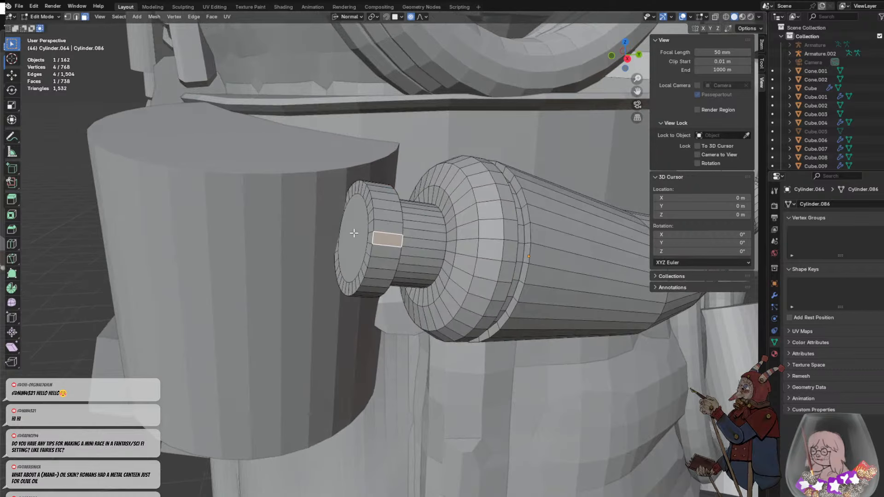
left_click(373, 215, "alt")
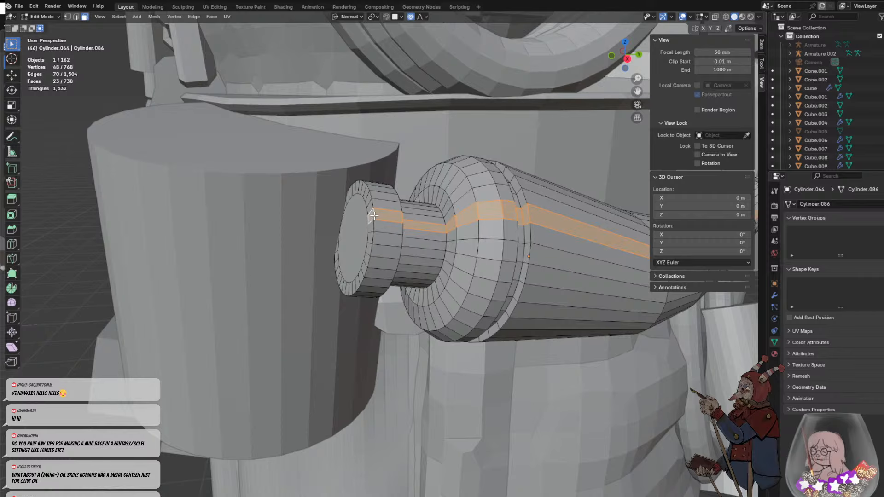
left_click(386, 217)
left_click(384, 220, "alt")
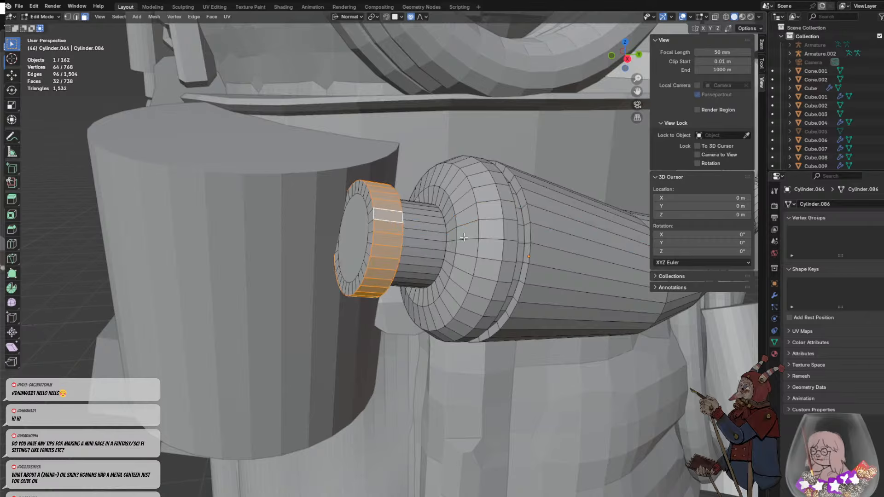
key("ctrl+b")
key("Escape")
- Select the edge loop around the plug rim's outer face in edge mode and bevel it about 0.12 m with two segments
scroll(390, 250, "up", 2)
left_click(367, 241)
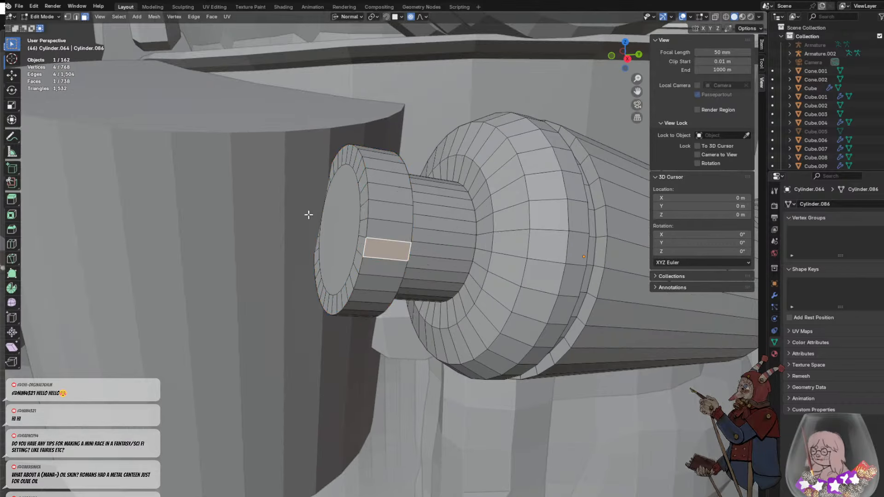
left_click(76, 16)
left_click(374, 223)
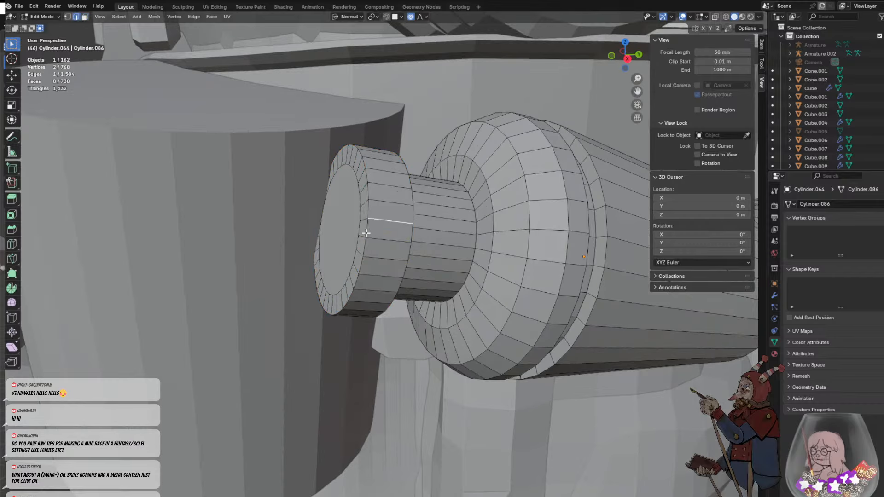
left_click(366, 224)
left_click(368, 210, "alt")
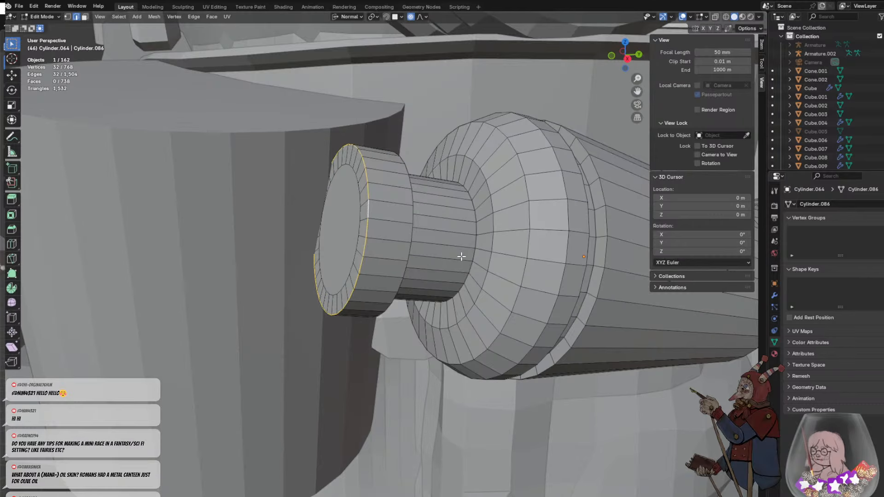
key("ctrl+b")
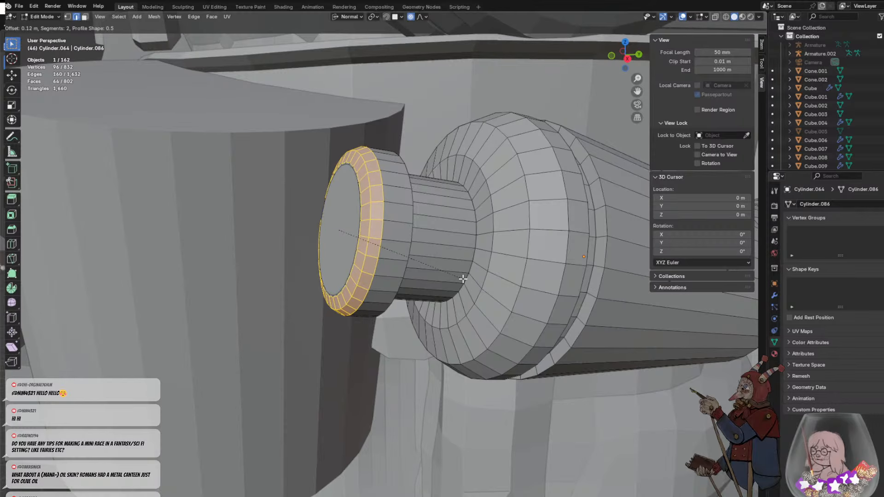
left_click(462, 279)
- Bevel the edge loop on the plug rim's side facing the horn by about 0.1 m with two segments
left_click(397, 264)
middle_click_drag(397, 265, 369, 259)
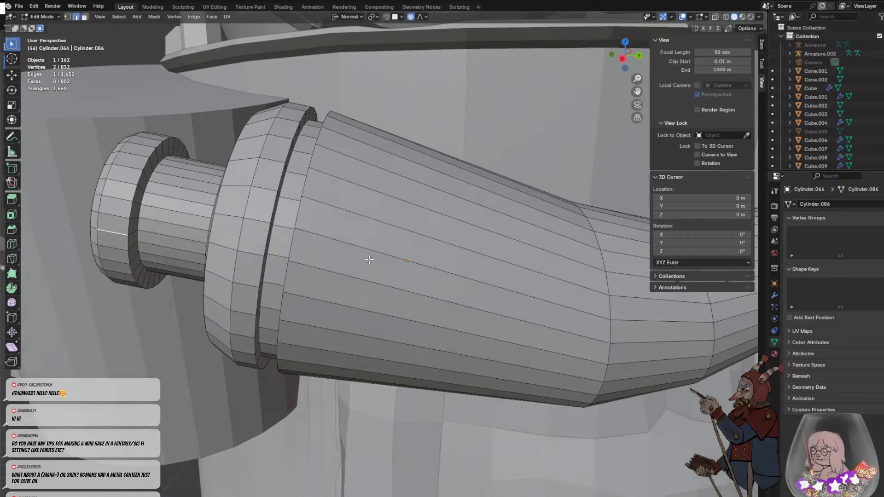
left_click(127, 256)
left_click(129, 245, "alt")
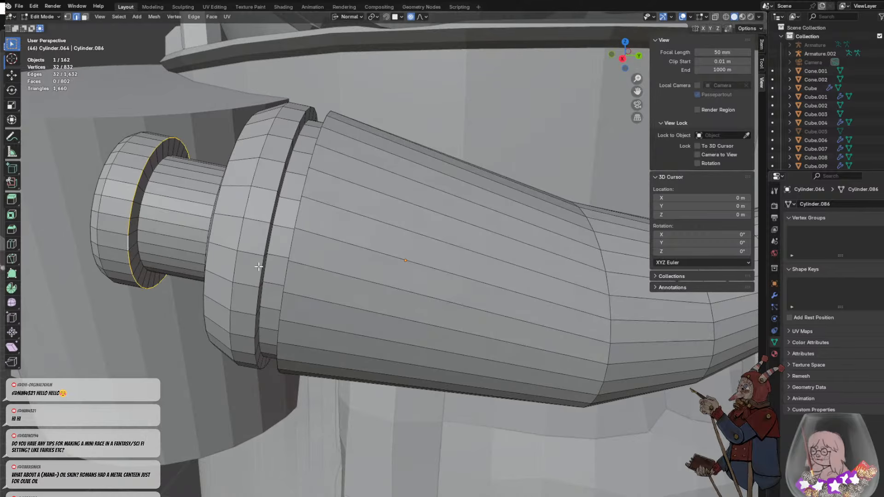
key("ctrl+b")
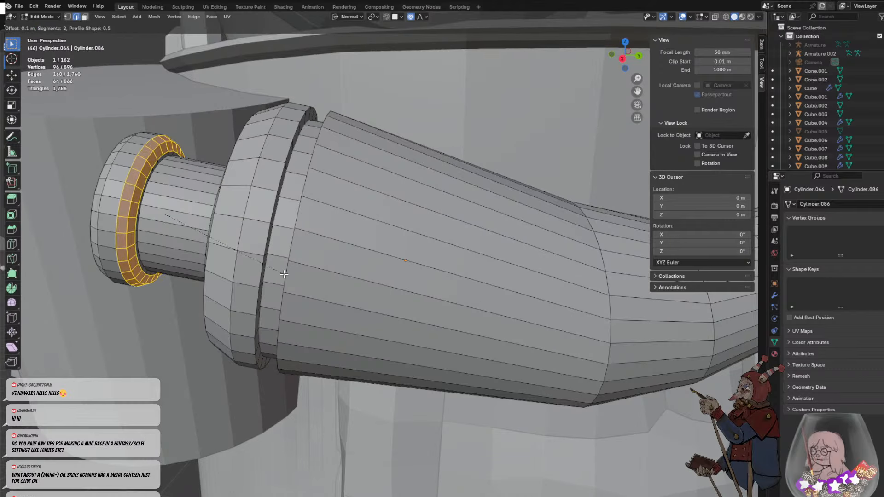
left_click(259, 279)
- Undo the plug's rim bevels, extrusions and inset back to the horn's plain wide end face
left_click(196, 277)
scroll(212, 271, "down", 9)
middle_click_drag(330, 274, 427, 246)
key("ctrl+z")
key("ctrl+z")
key("ctrl+z")
key("ctrl+z")
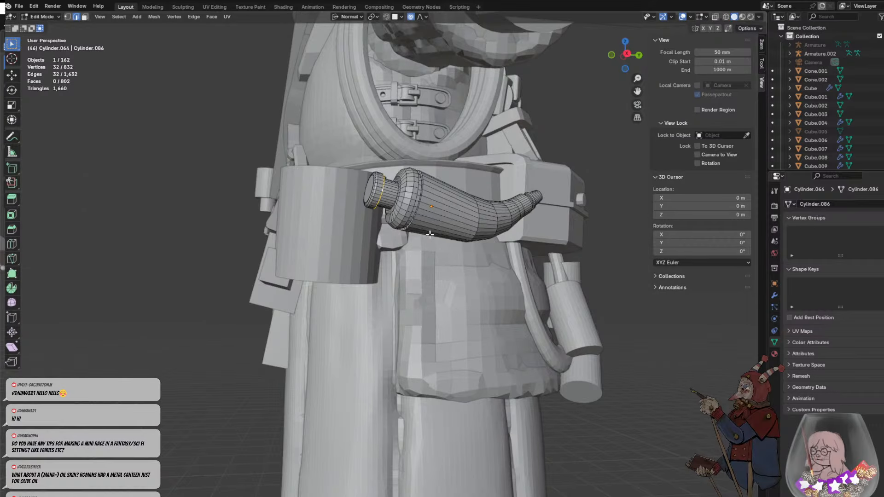
key("ctrl+z")
key("ctrl+z")
key("ctrl+z")
key("ctrl+z")
key("ctrl+z")
key("ctrl+z")
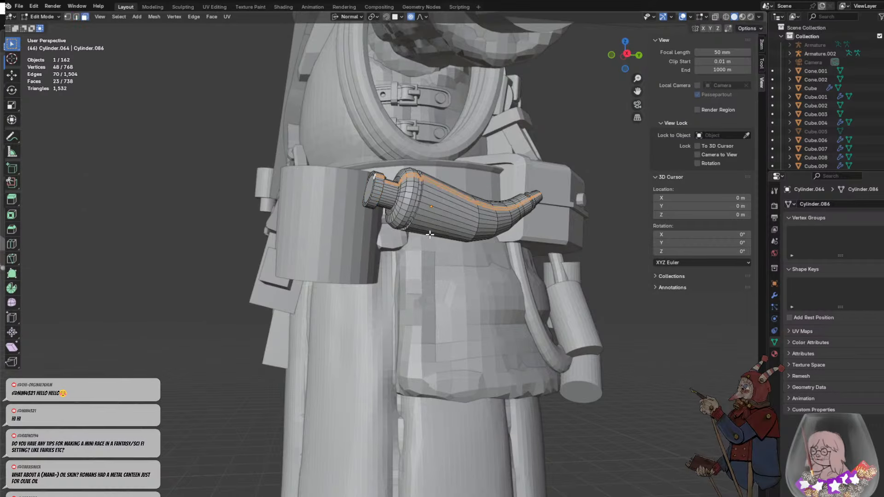
key("ctrl+z")
key("ctrl+z")
key("ctrl+z")
key("ctrl+z")
key("ctrl+z")
key("ctrl+z")
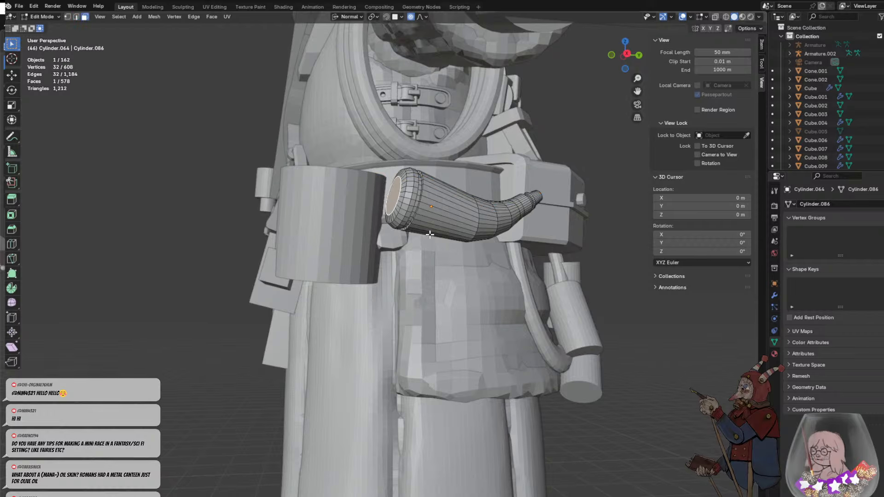
- Inset the horn's wide end face by about 0.222 m
scroll(399, 229, "up", 2)
middle_click_drag(398, 229, 409, 232)
scroll(456, 163, "up", 1)
key("i")
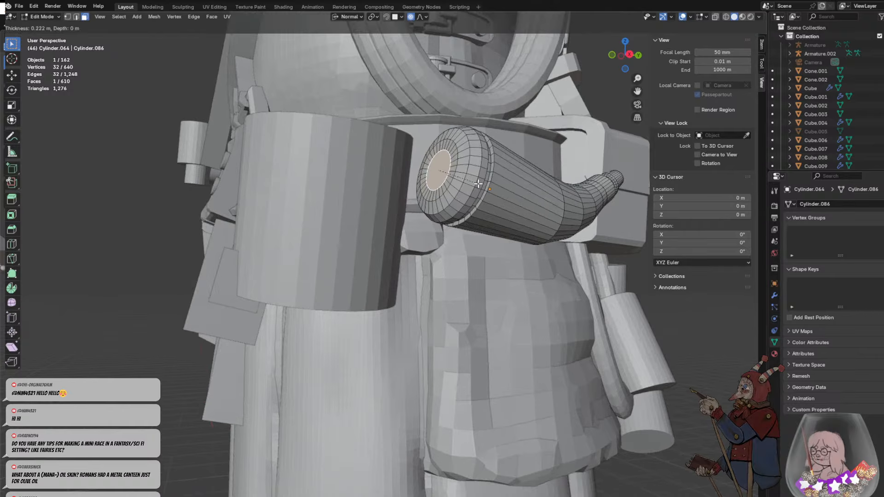
left_click(478, 184)
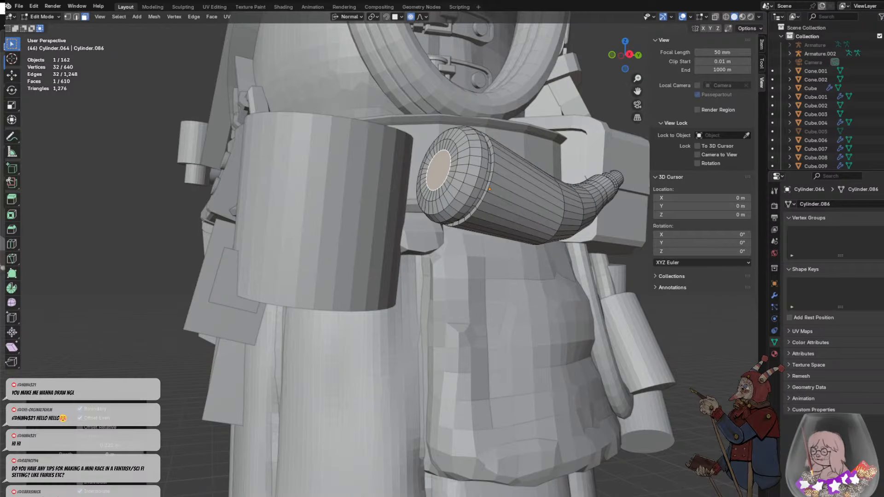
- Extrude the inset end face a short distance outward along its normal to form a narrow collar
middle_click_drag(420, 323, 448, 288)
middle_click_drag(446, 240, 434, 245)
scroll(434, 245, "up", 4)
scroll(434, 245, "down", 4)
key("e")
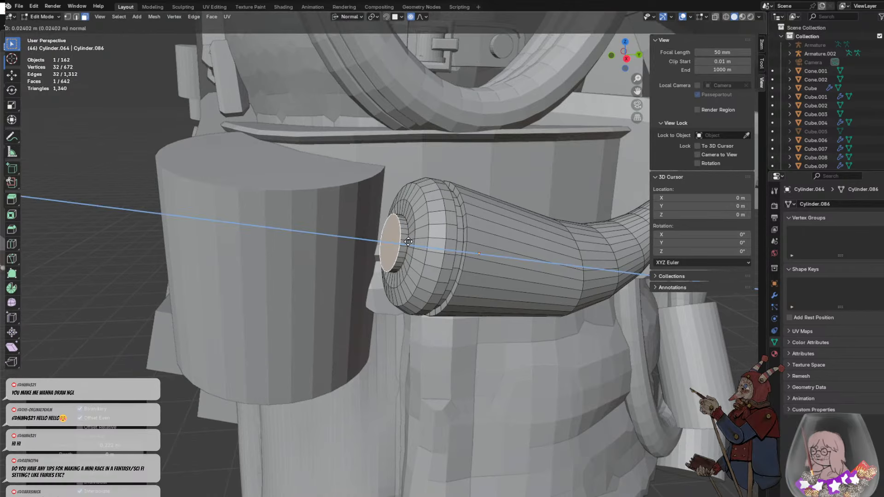
left_click(405, 240)
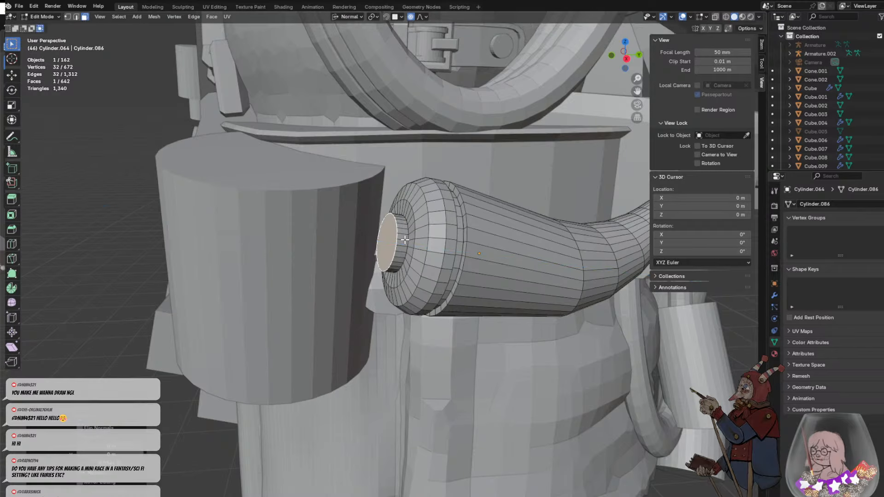
- Extrude the collar's end face outward by about 0.13 m and scale it to about 0.5 to form a tapered plug
key("e")
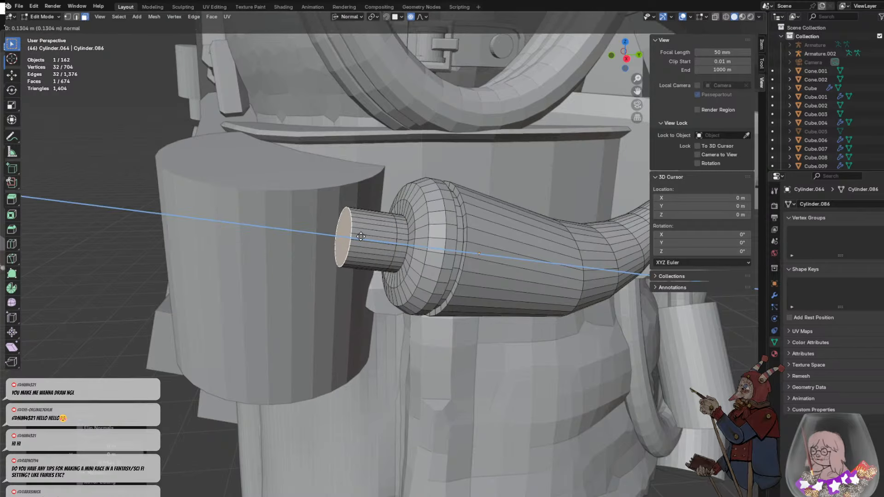
left_click(405, 235)
key("s")
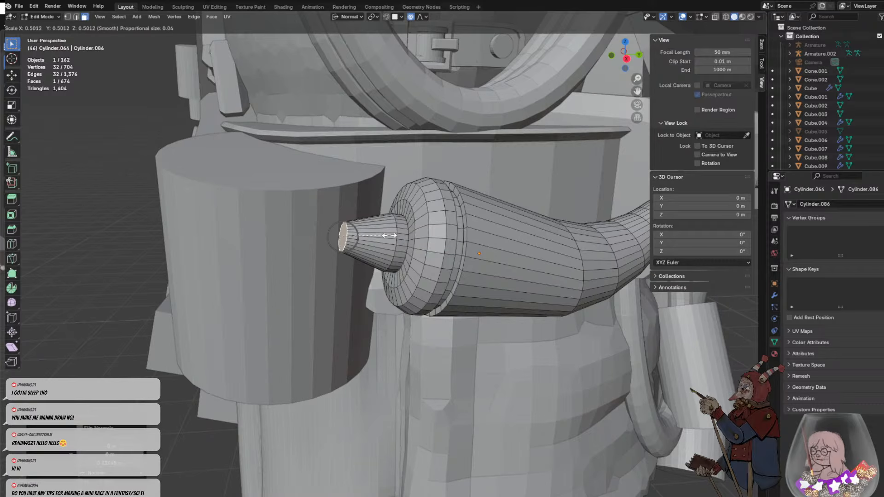
left_click(390, 235)
- Select the edge loop where the tapered plug meets the collar in edge mode and scale it up to about 1.28
left_click(392, 250)
left_click(396, 246, "alt")
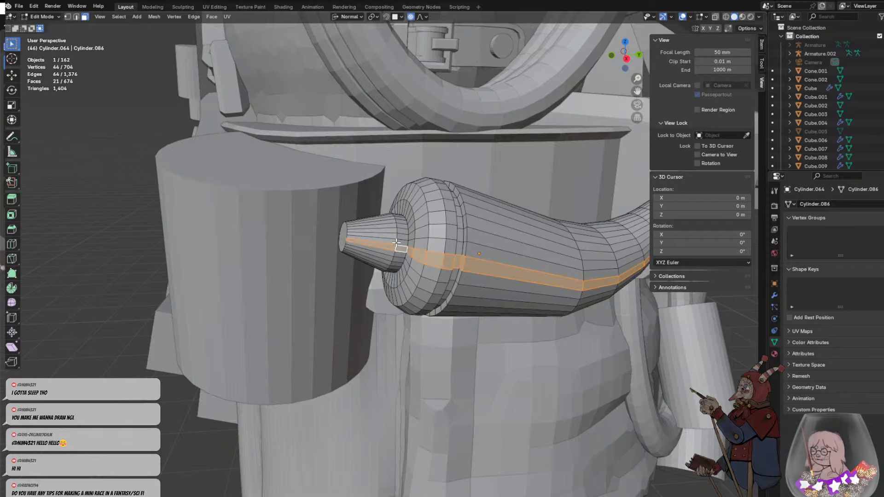
key("ctrl+z")
left_click(397, 236, "alt")
left_click(395, 244)
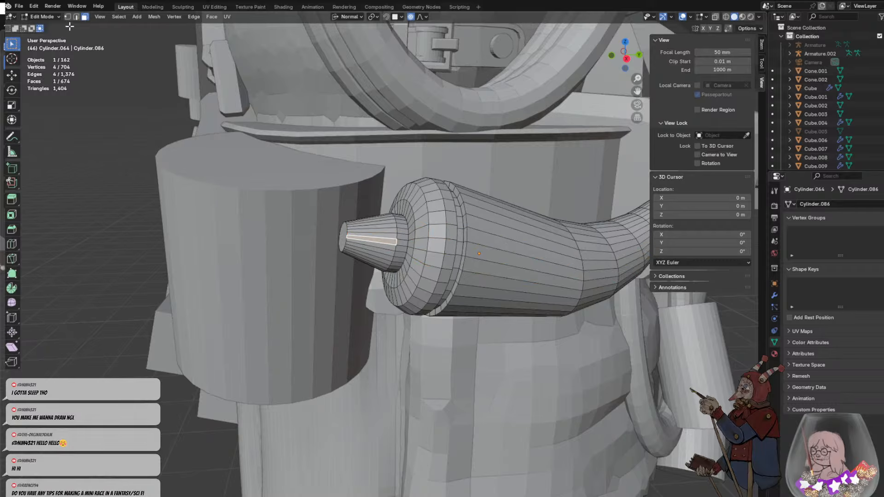
key("2")
left_click(396, 240, "alt")
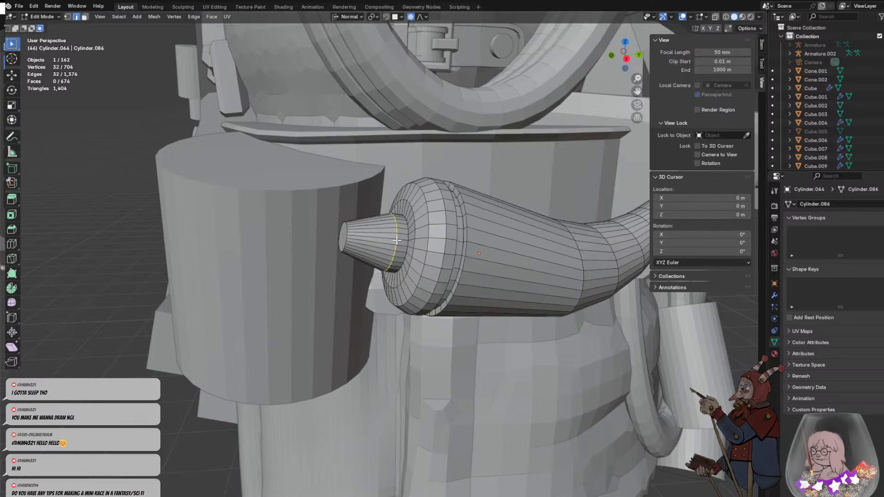
key("s")
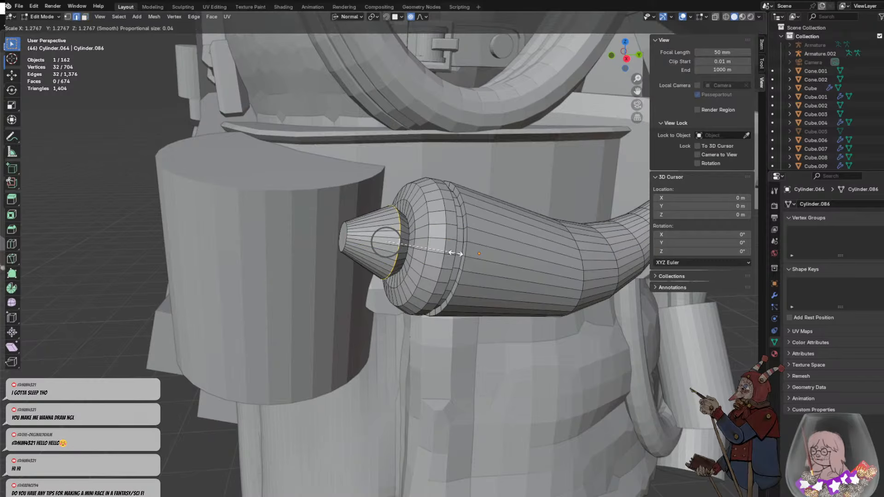
left_click(456, 253)
left_click(523, 259)
middle_click_drag(523, 259, 517, 230)
scroll(517, 230, "down", 4)
middle_click_drag(584, 193, 479, 238)
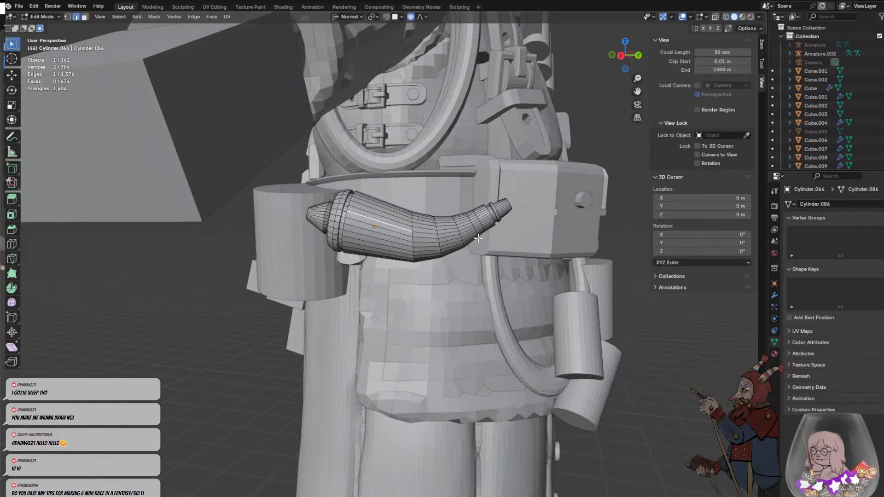
- Select all faces of the horn's rounded cap and tapered plug through the mesh and rotate them about 10° in view
scroll(360, 196, "up", 1)
left_click_drag(253, 145, 298, 170)
middle_click_drag(431, 193, 448, 188)
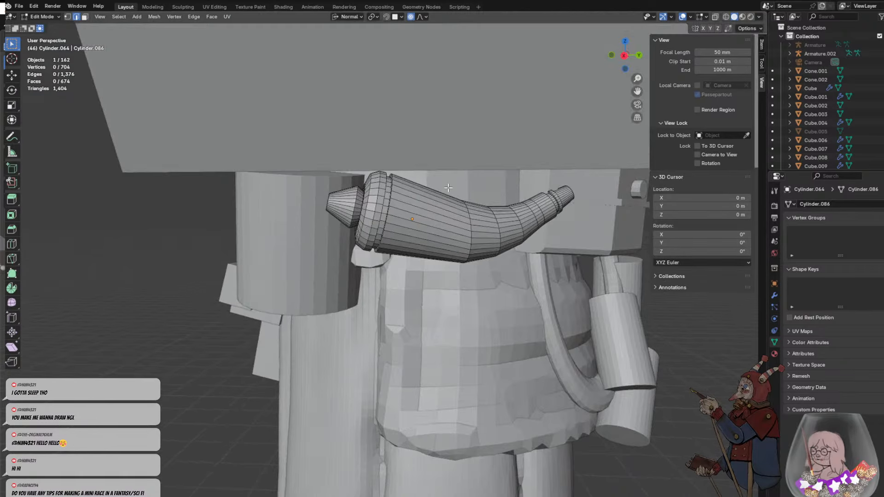
left_click(715, 17)
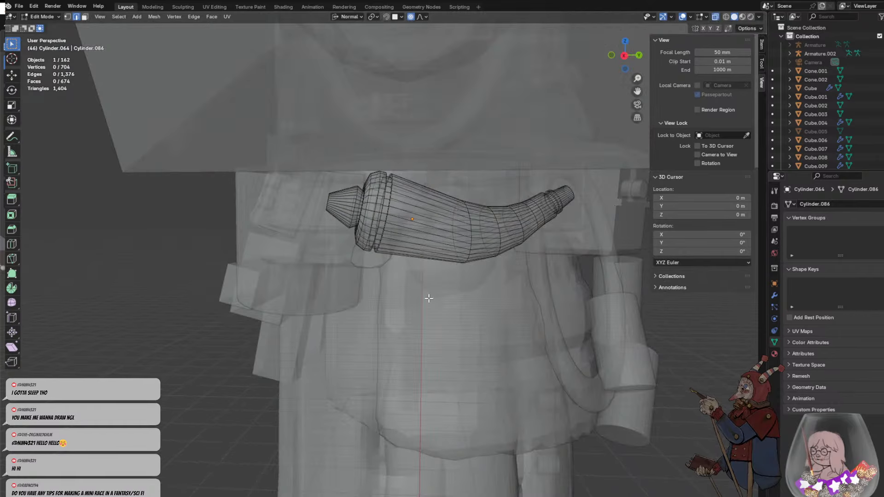
left_click(341, 203)
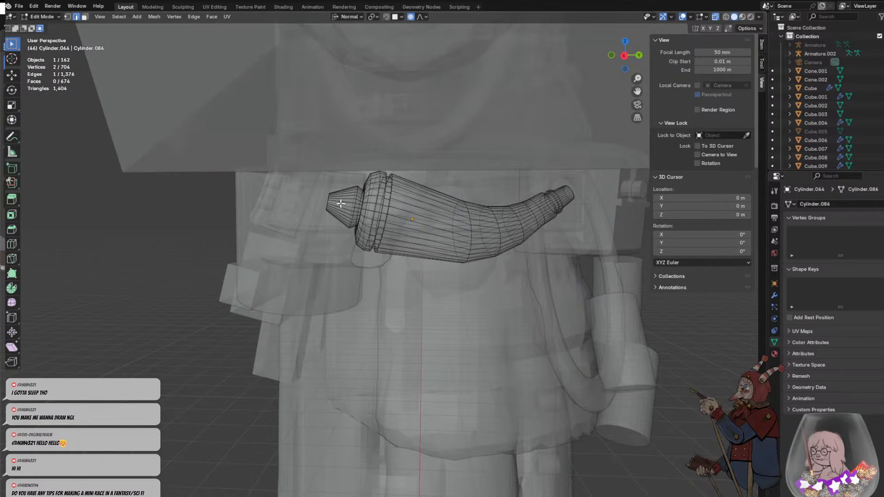
left_click(87, 17)
left_click_drag(237, 134, 387, 296)
left_click_drag(304, 162, 352, 211)
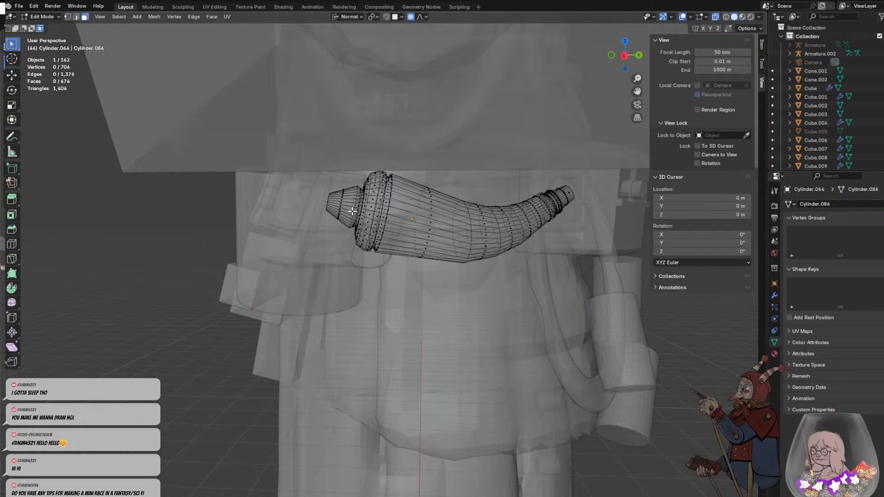
left_click_drag(288, 111, 398, 294)
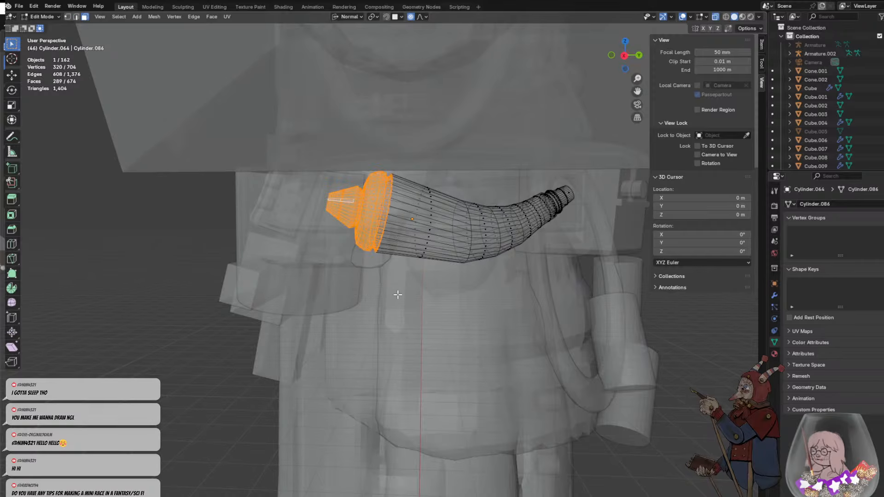
key("r")
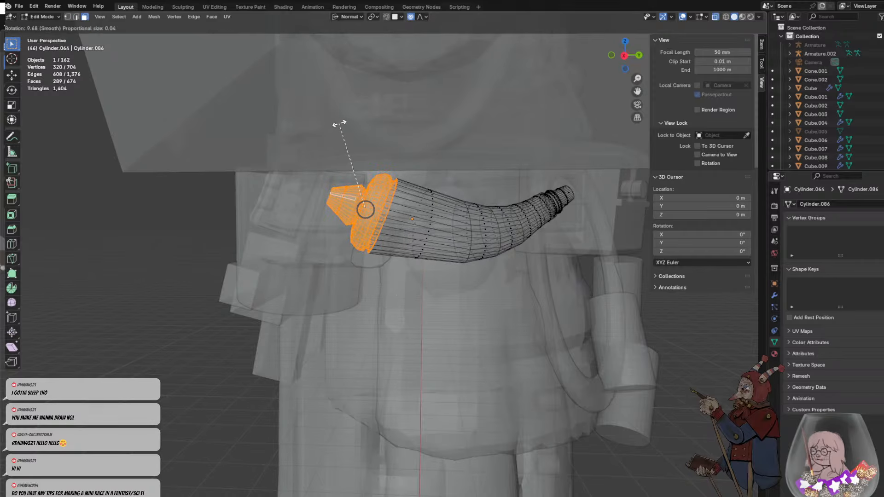
left_click(337, 120)
left_click(399, 294)
middle_click_drag(399, 294, 379, 261)
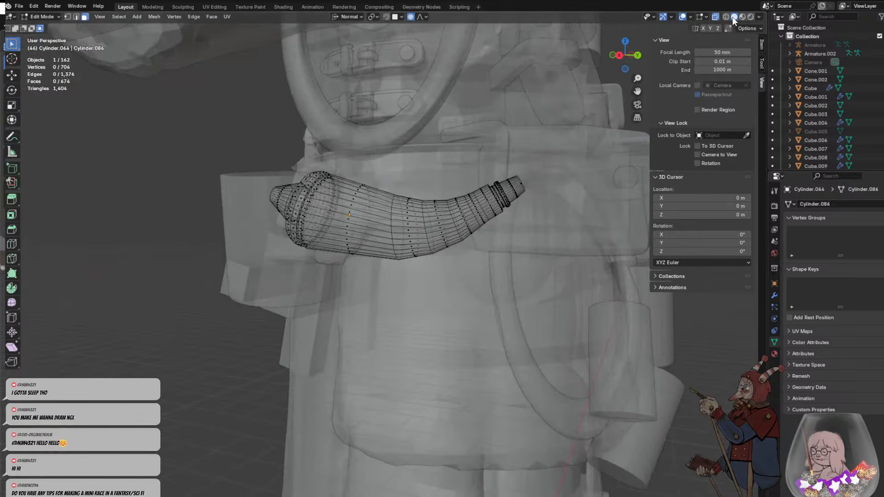
left_click(715, 16)
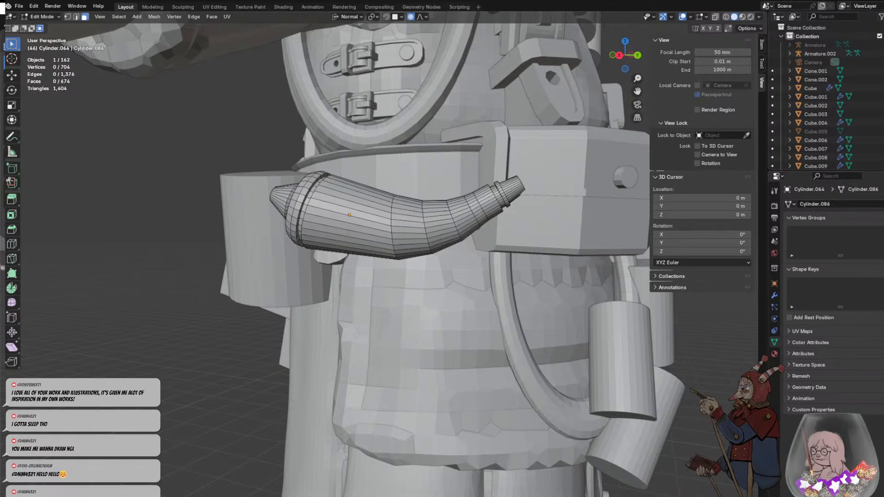
middle_click_drag(457, 366, 421, 255)
scroll(374, 276, "down", 2)
key("Tab")
left_click(310, 311)
- Select the horn's ringed spout faces through the mesh and rotate them about -17° with a proportional size of about 0.35
left_click(391, 216)
scroll(421, 255, "up", 3)
key("Tab")
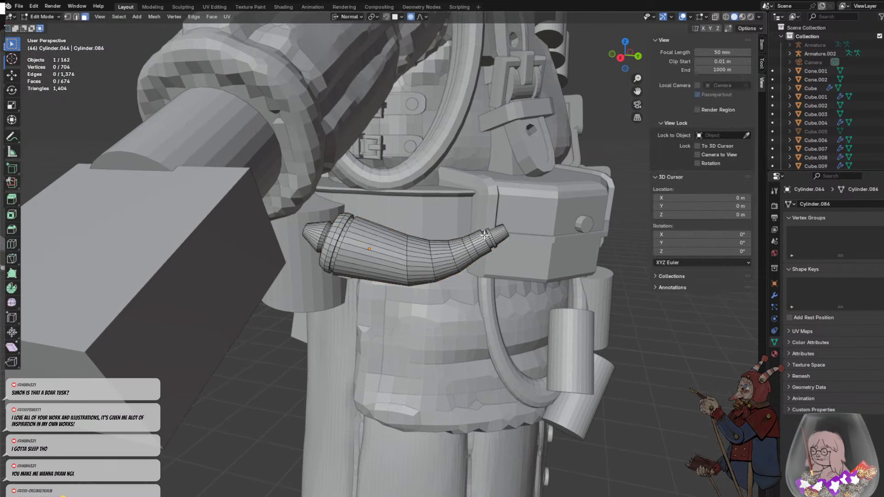
left_click_drag(477, 204, 551, 299)
middle_click_drag(501, 236, 485, 227)
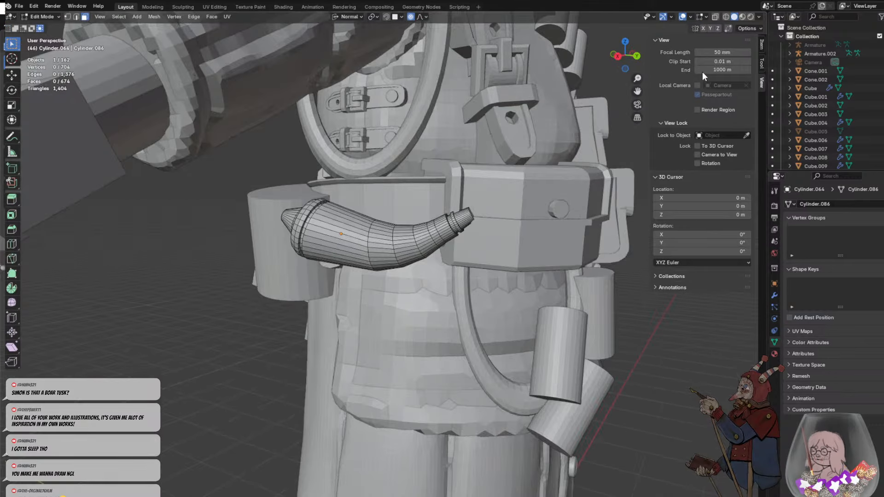
left_click(716, 16)
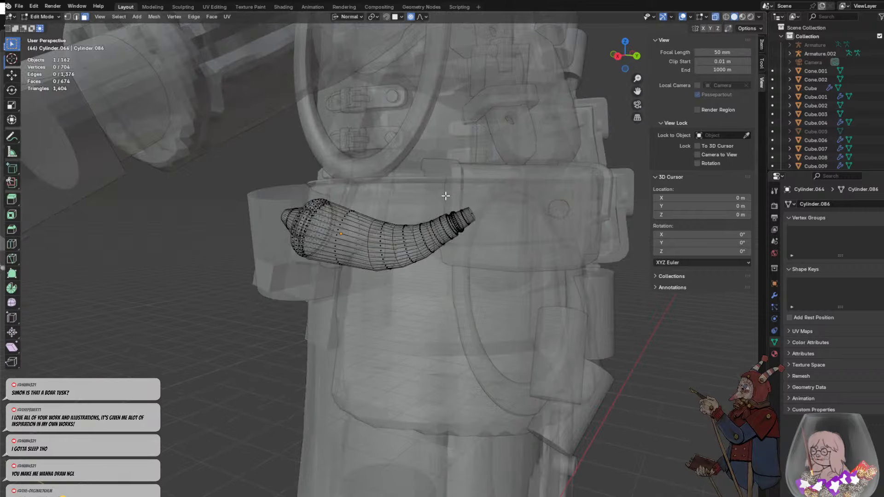
key("l")
key("r")
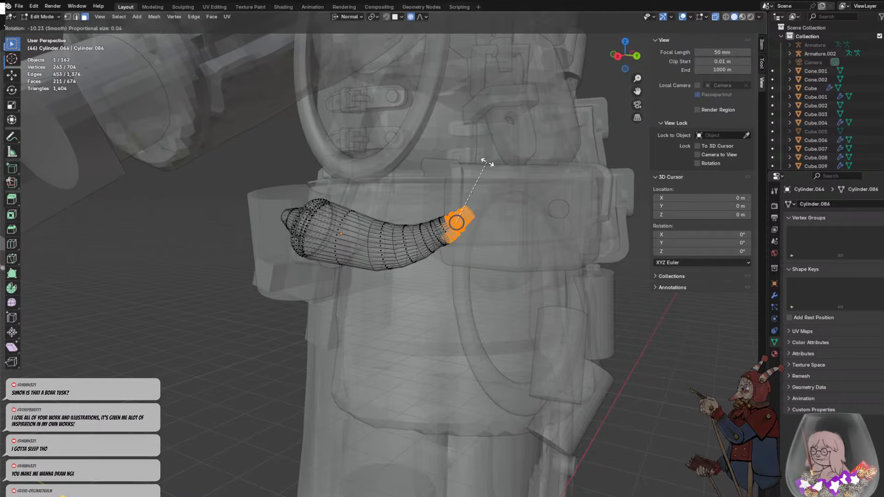
scroll(479, 162, "down", 20)
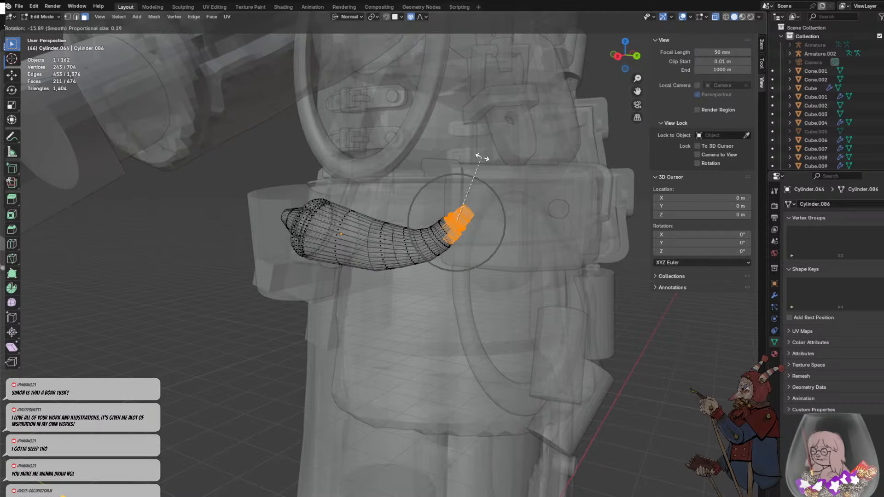
scroll(478, 160, "down", 2)
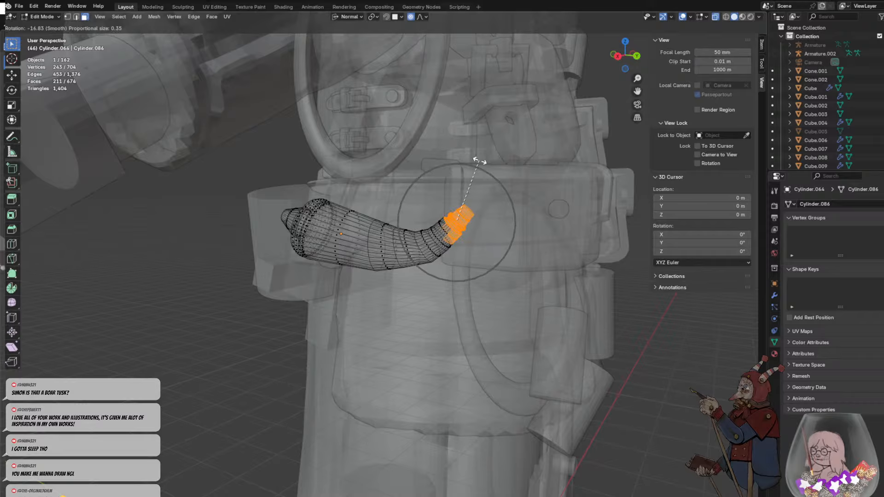
left_click(479, 162)
- Move the spout end about 0.12 m up and back toward the horn body with a proportional size of about 0.56 m
key("g")
scroll(466, 209, "up", 3)
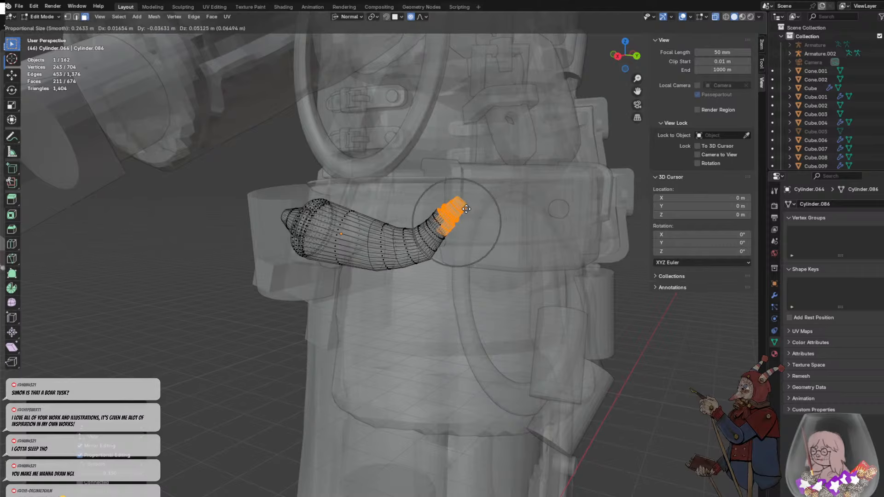
scroll(467, 208, "down", 8)
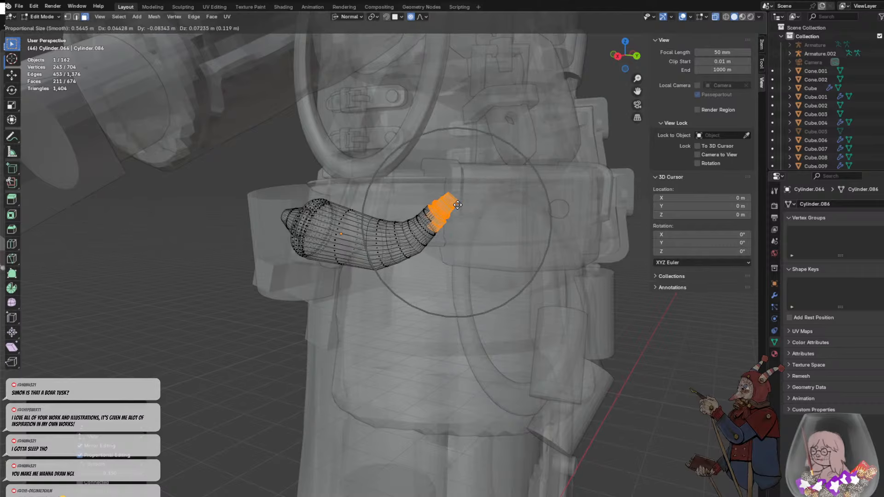
left_click(459, 207)
left_click(477, 199)
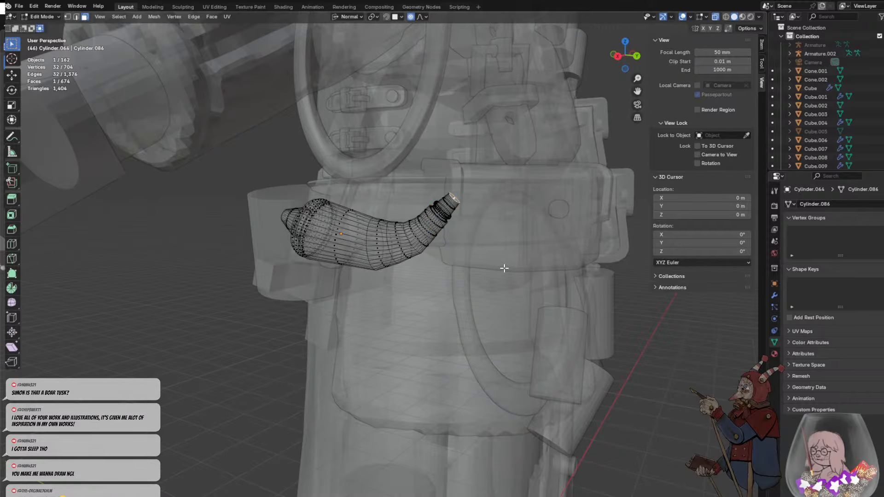
middle_click_drag(504, 269, 482, 271)
key("alt+a")
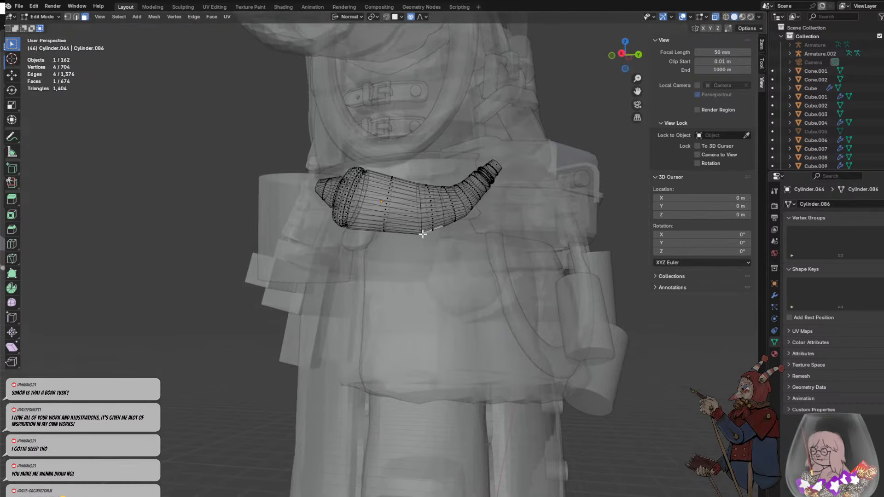
left_click(422, 233)
key("Tab")
- Turn off X-ray shading and rotate the whole powder horn so its spout tilts upward
left_click(434, 285)
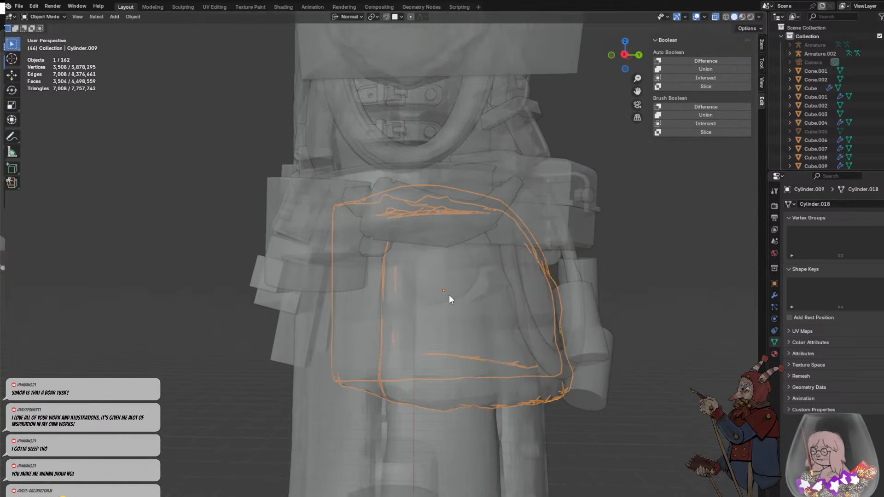
middle_click_drag(449, 295, 494, 340)
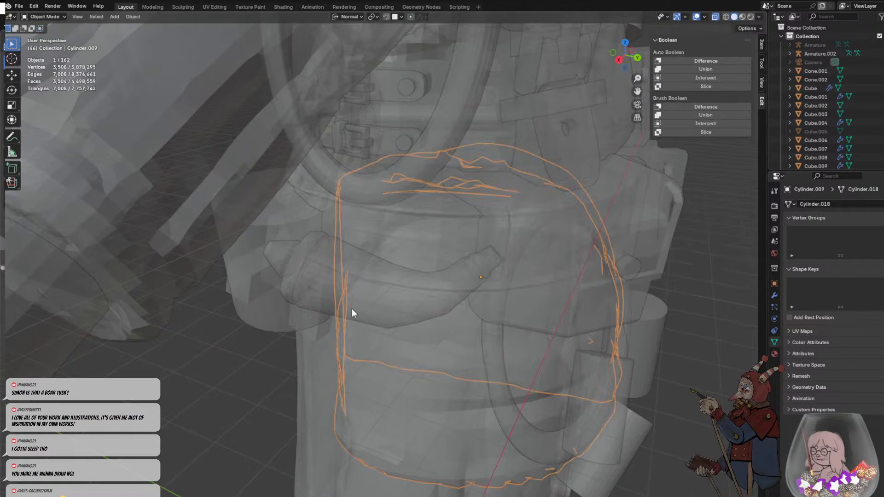
left_click(320, 286)
left_click(48, 17)
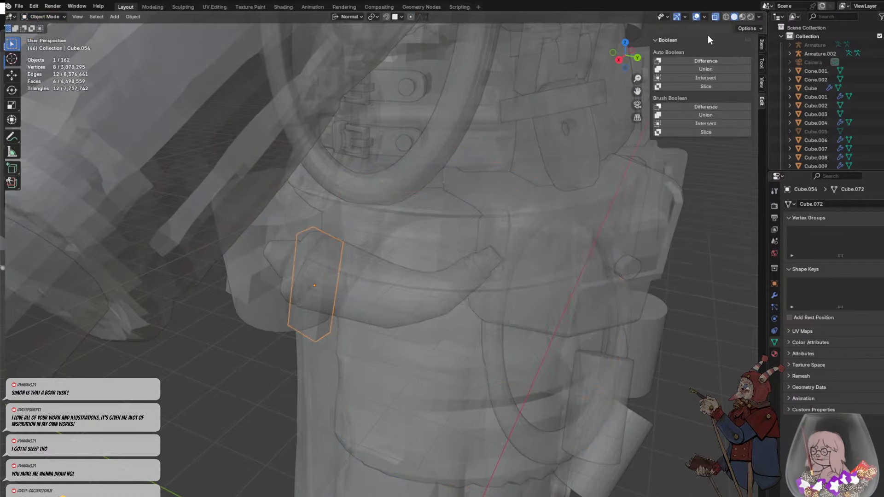
left_click(715, 17)
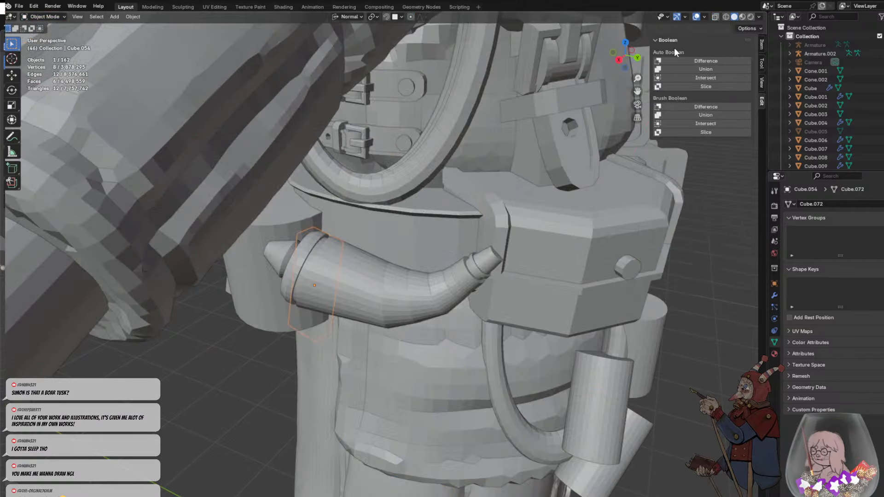
left_click(353, 295)
middle_click_drag(427, 317, 500, 249)
key("r")
key("r")
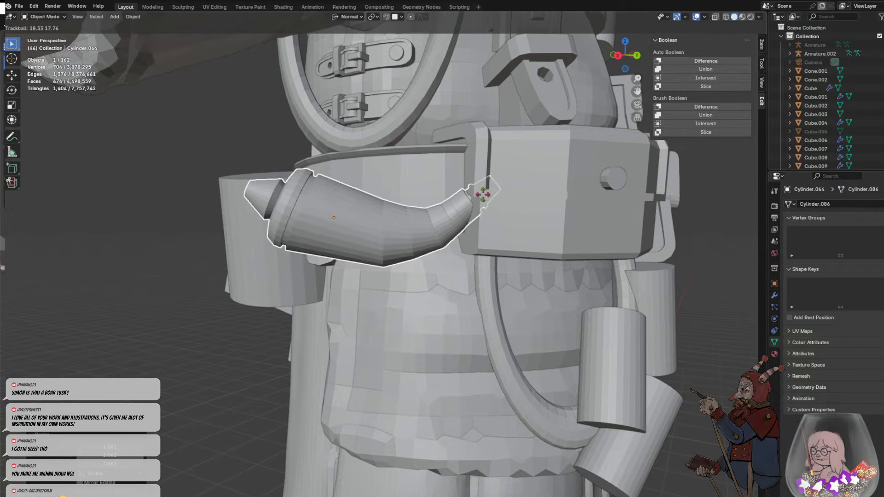
left_click(479, 197)
key("r")
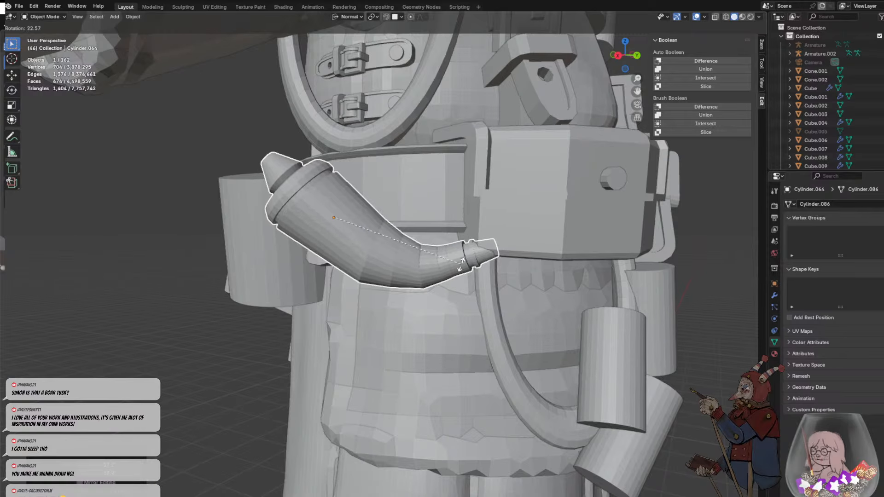
left_click(449, 137)
- Move the powder horn beside the large cylindrical pouch and rotate it freely to follow the curve of the waist
middle_click_drag(449, 137, 394, 272)
key("g")
left_click(250, 249)
middle_click_drag(250, 249, 403, 242)
key("r")
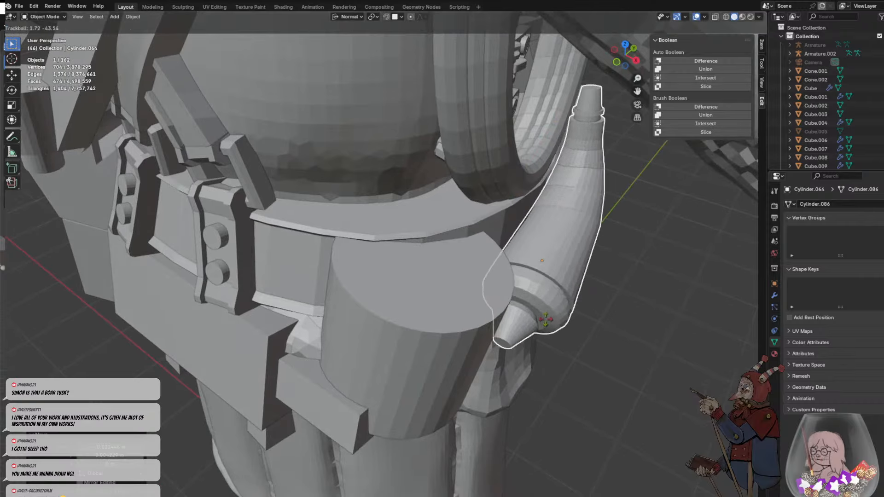
key("r")
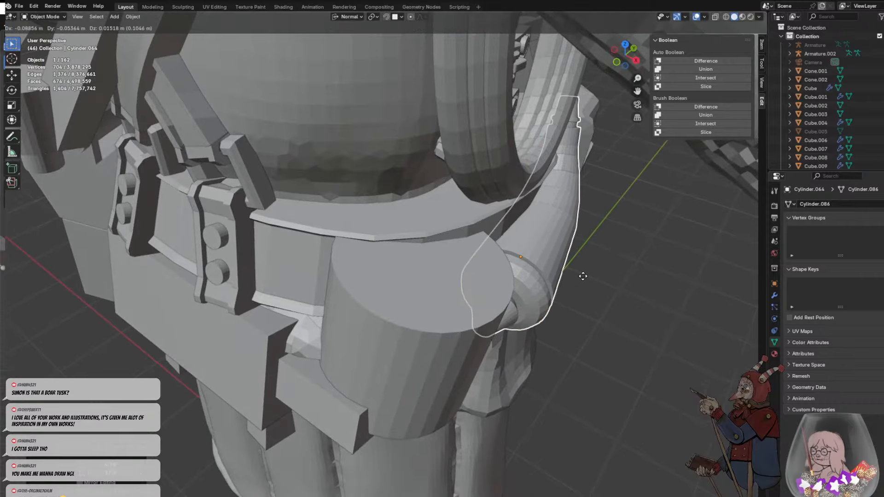
left_click(631, 277)
- Shift the powder horn slightly toward the front pouch so it sits between that pouch and the large cylinder
middle_click_drag(632, 277, 470, 198)
left_click(442, 223)
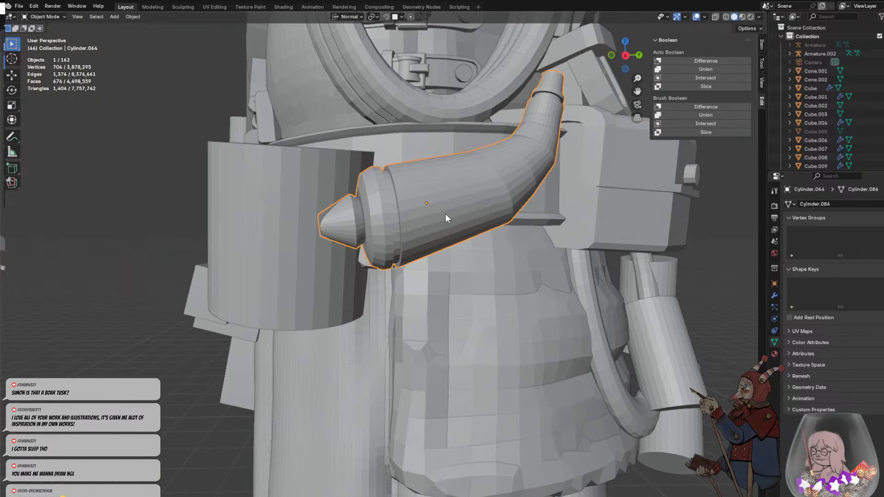
key("g")
left_click(469, 217)
scroll(532, 236, "up", 3)
middle_click_drag(536, 237, 462, 263)
scroll(517, 250, "down", 4)
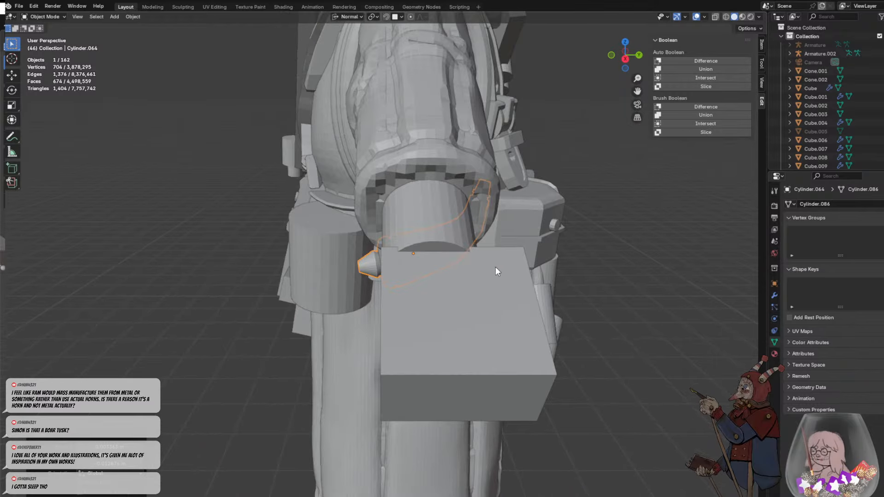
left_click(632, 305)
middle_click_drag(632, 305, 589, 288)
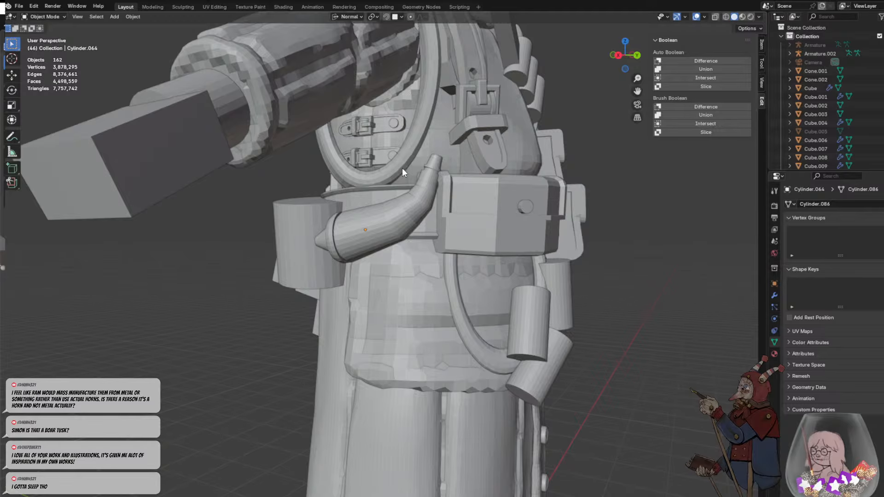
- Examine the powder horn's placement on the belt from the side and back of the soldier
scroll(478, 267, "down", 8)
middle_click_drag(504, 234, 383, 178)
scroll(437, 233, "up", 3)
scroll(422, 247, "up", 4)
scroll(373, 248, "down", 6)
middle_click_drag(373, 248, 445, 238)
scroll(482, 277, "up", 2)
left_click(398, 226)
left_click(424, 242)
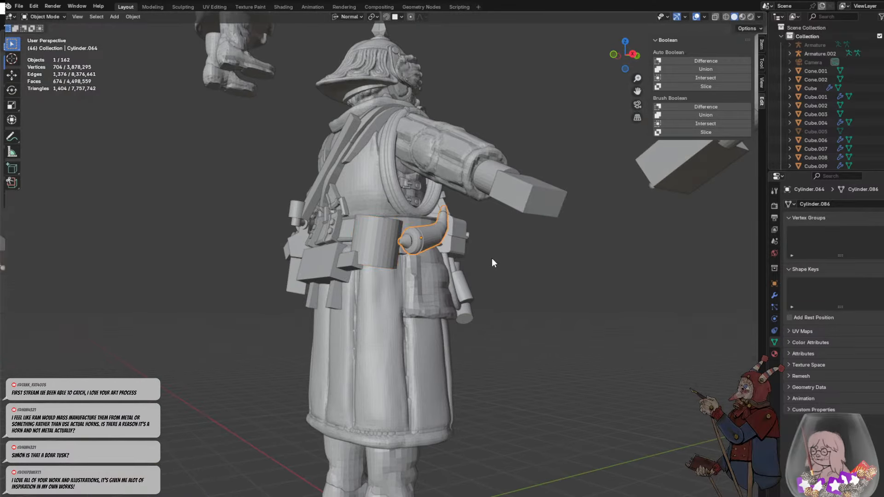
left_click(492, 258)
middle_click_drag(492, 259, 409, 277)
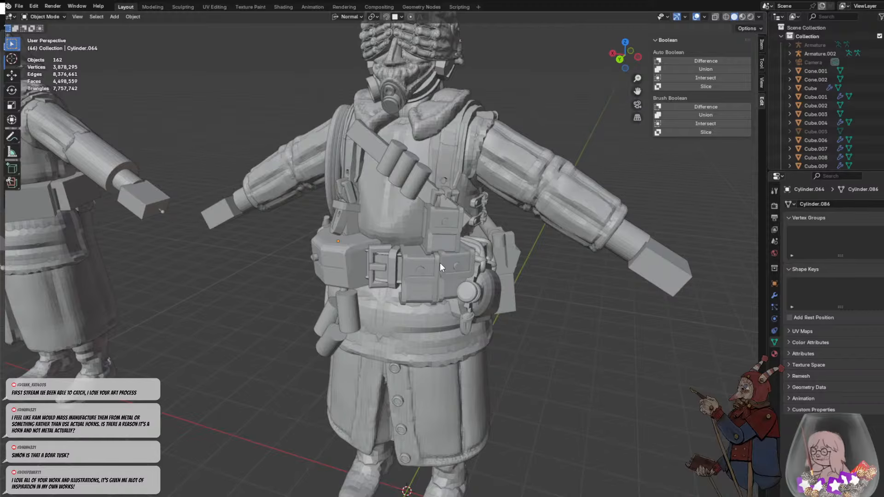
- Examine the front pouches, belt buckle and gear around the powder horn from the front and side
scroll(436, 228, "up", 5)
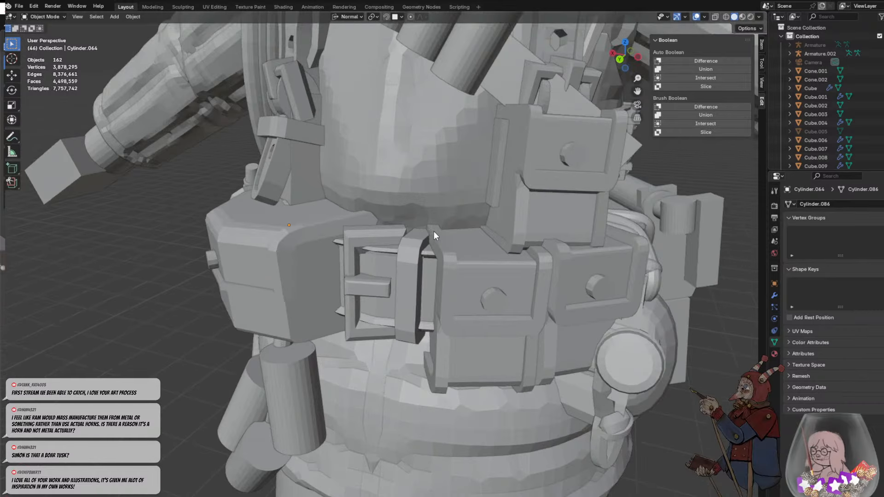
middle_click_drag(434, 231, 513, 211)
scroll(513, 212, "down", 4)
scroll(513, 212, "down", 2)
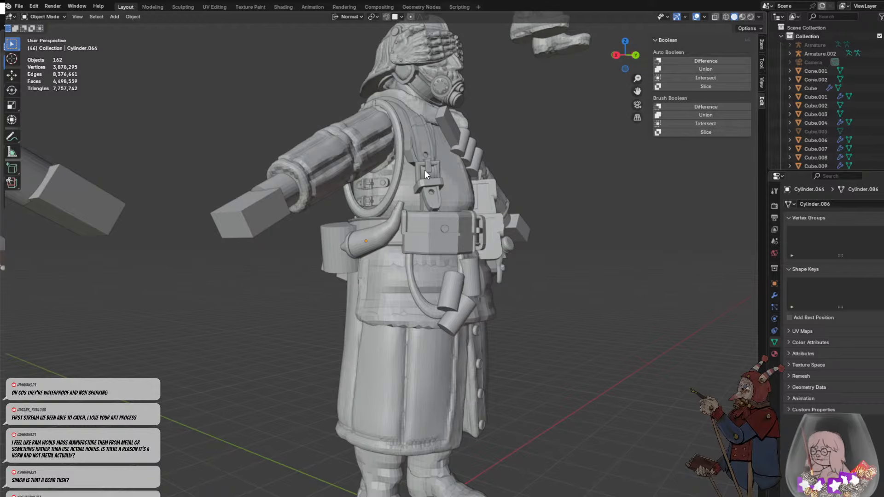
scroll(382, 182, "up", 4)
middle_click_drag(367, 186, 526, 231)
left_click(489, 200)
left_click(448, 194)
left_click(569, 280)
left_click(593, 368)
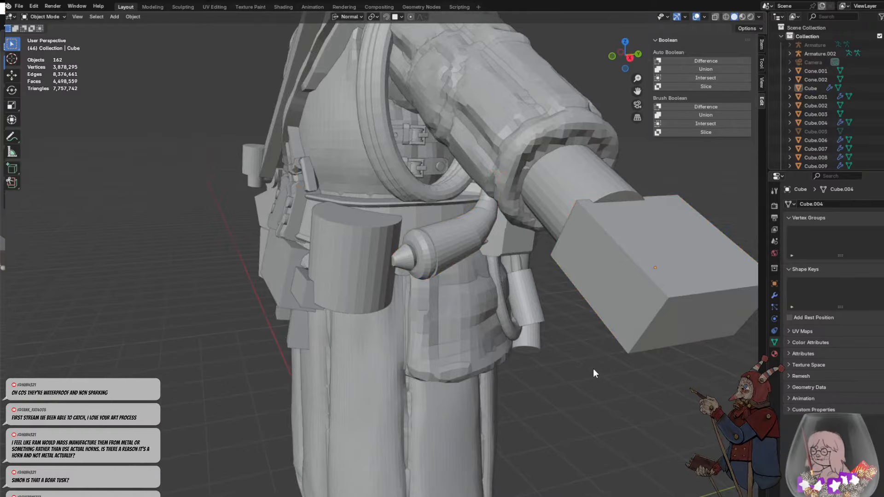
middle_click_drag(593, 368, 408, 301)
left_click(394, 307)
- Add a path curve and lift it from the feet up to the soldier's waist
left_click(351, 219)
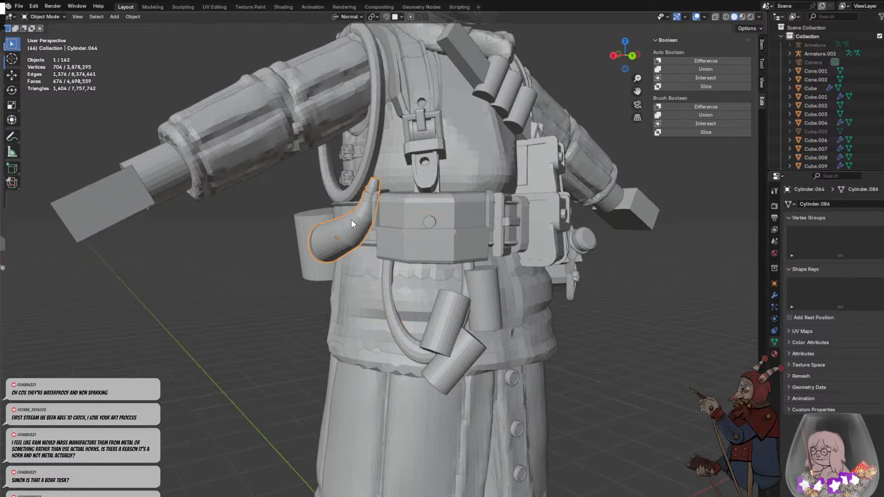
middle_click_drag(351, 219, 408, 203)
key("shift+a")
mouse_move(407, 204)
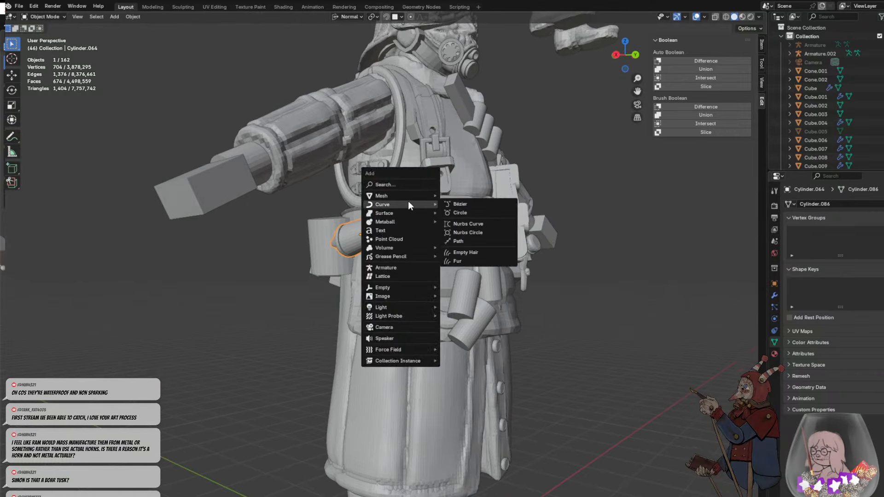
left_click(460, 246)
scroll(460, 246, "down", 5)
key("g")
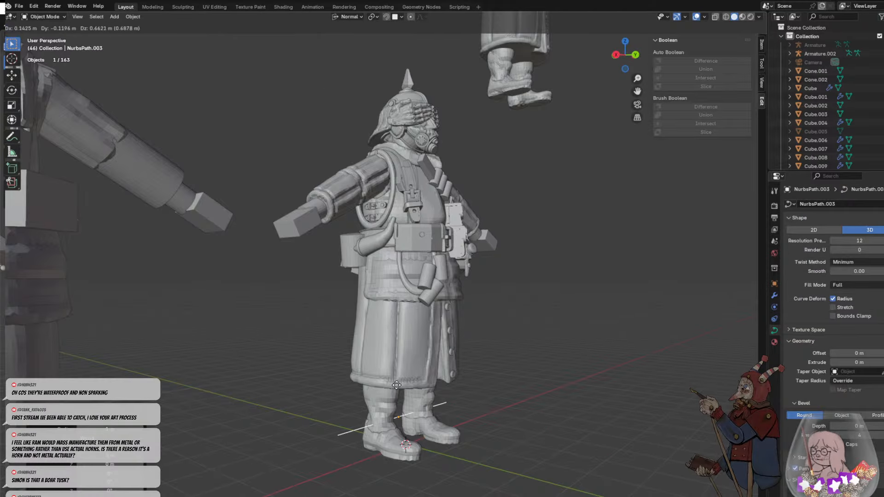
left_click(366, 217)
- Rotate the path freely until it stands nearly upright beside the soldier's right arm
key("g")
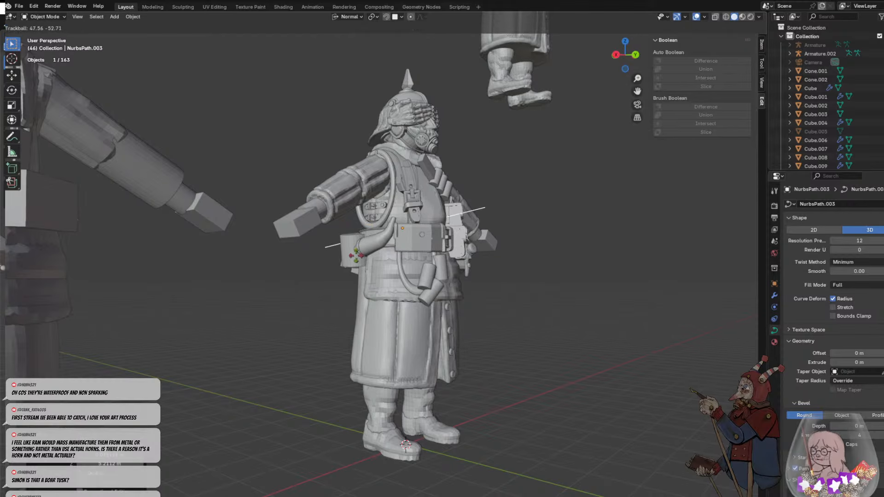
left_click(464, 306)
middle_click_drag(464, 305, 374, 291)
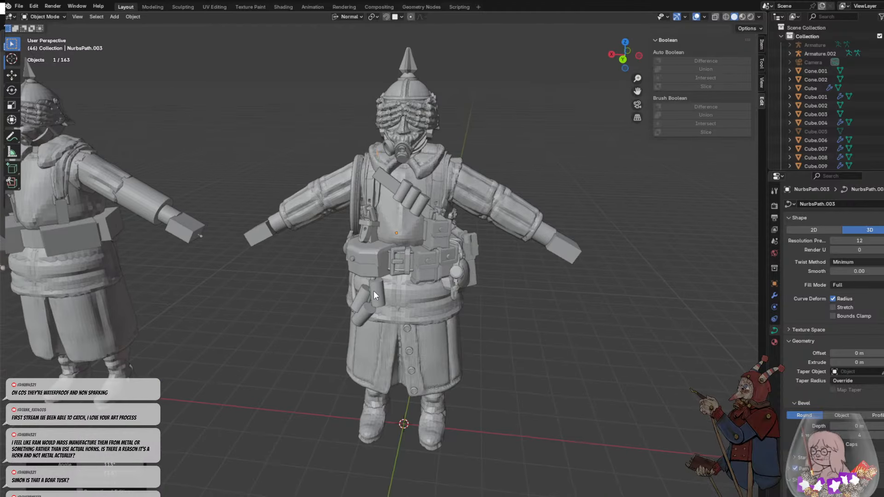
key("r")
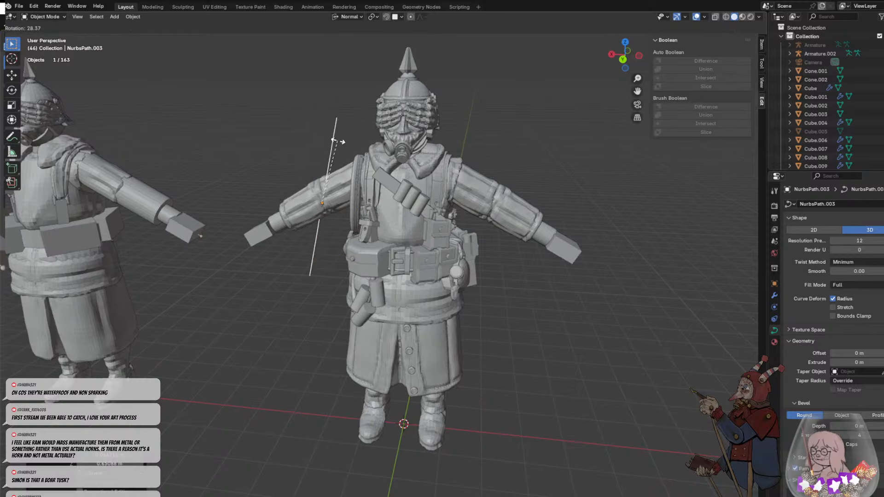
left_click(334, 139)
middle_click_drag(334, 138, 422, 176)
- Tilt the path freely in the side view and scale it down to roughly the torso's height
key("g")
key("r")
key("r")
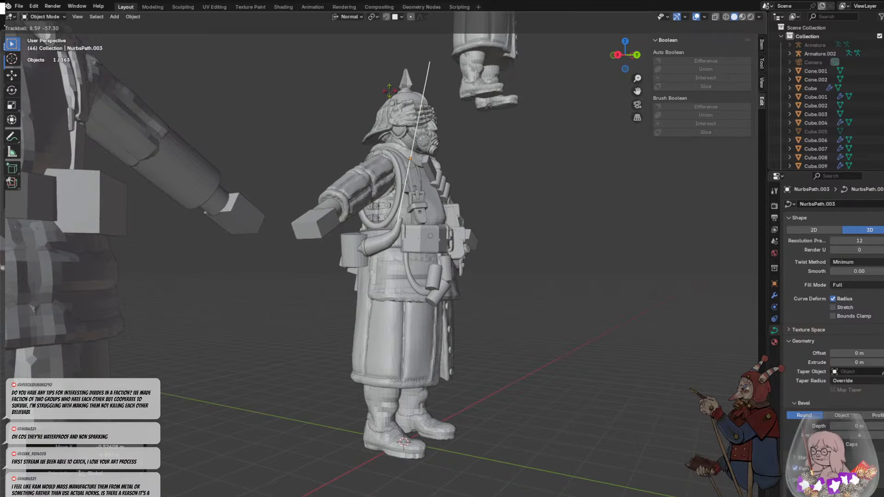
left_click(413, 80)
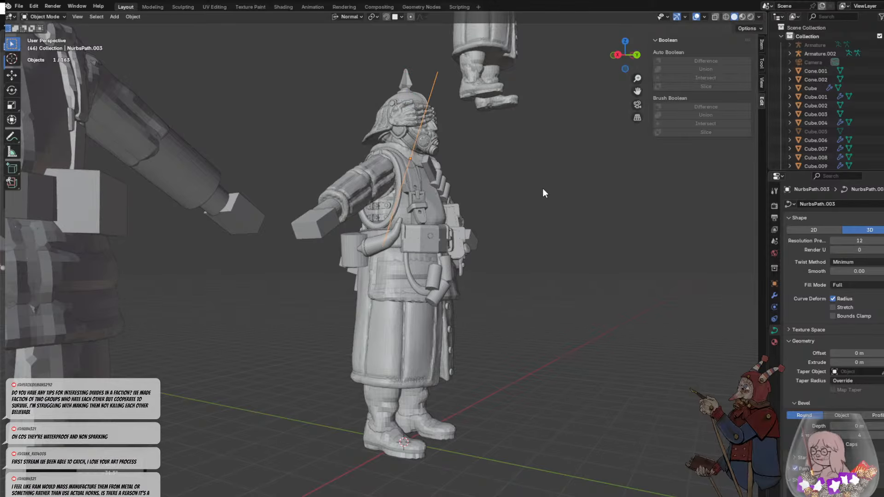
key("s")
left_click(455, 191)
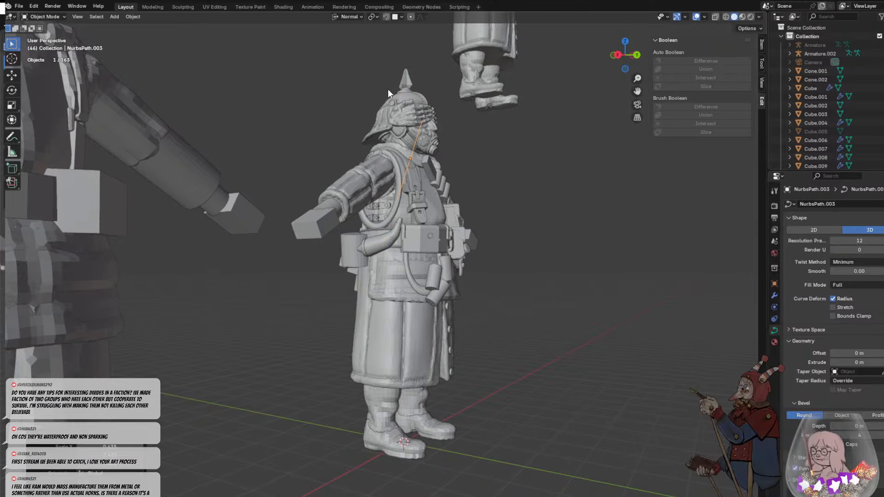
- Straighten the path to vertical and lower it so it runs from the shoulder down to the powder horn
scroll(387, 89, "up", 4)
key("r")
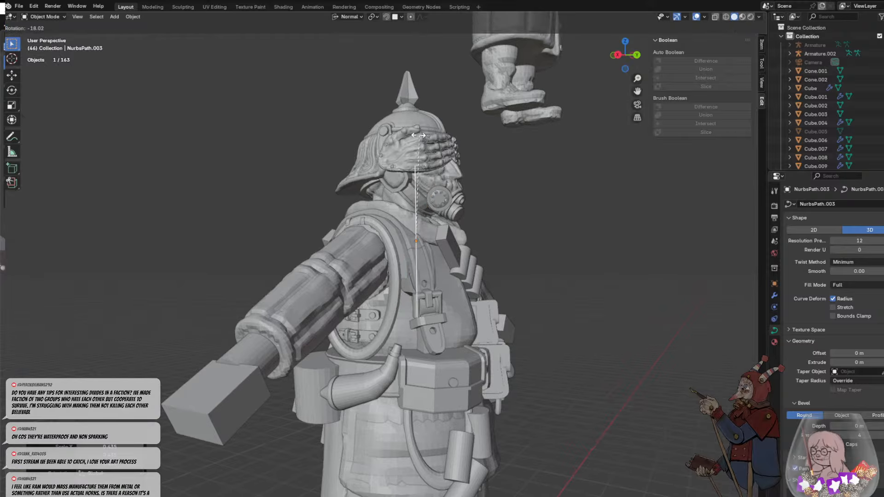
left_click(413, 154)
key("g")
left_click(397, 322)
middle_click_drag(397, 323, 344, 344)
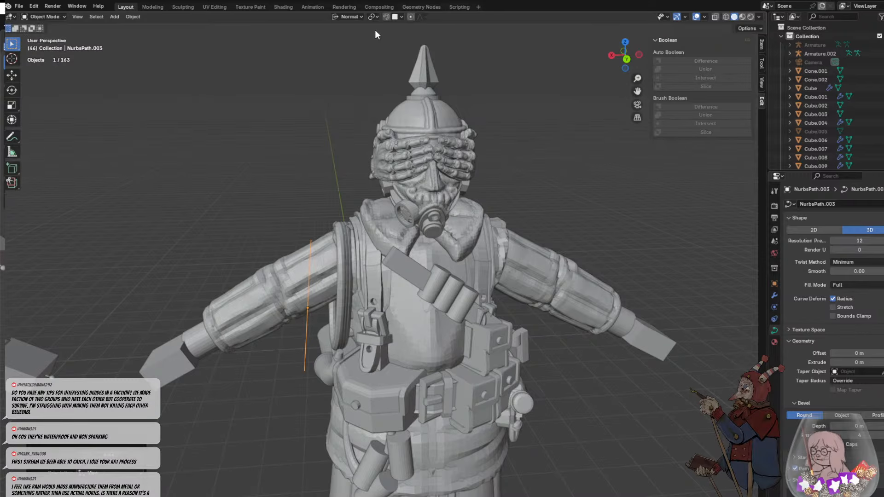
middle_click_drag(333, 294, 403, 276)
left_click(363, 356)
key("g")
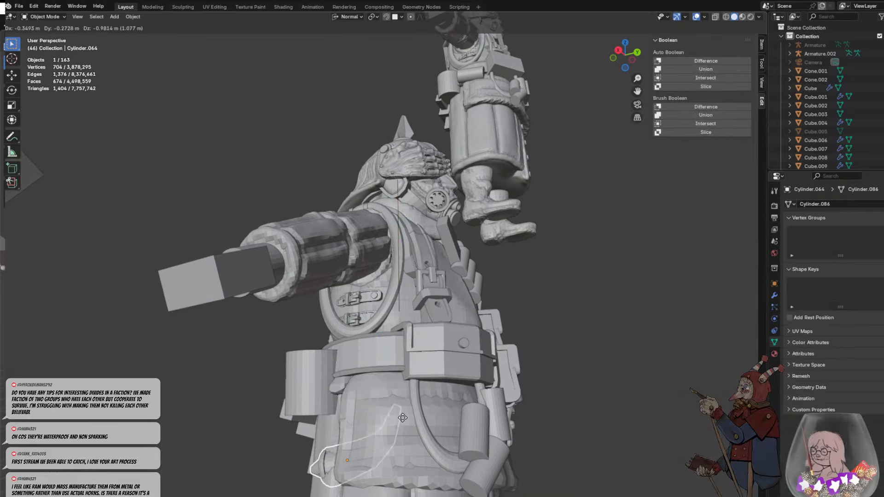
middle_click_drag(407, 378, 361, 313)
left_click(352, 420)
- Move the path along the X axis inward to the ring around the right arm opening
left_click(361, 313)
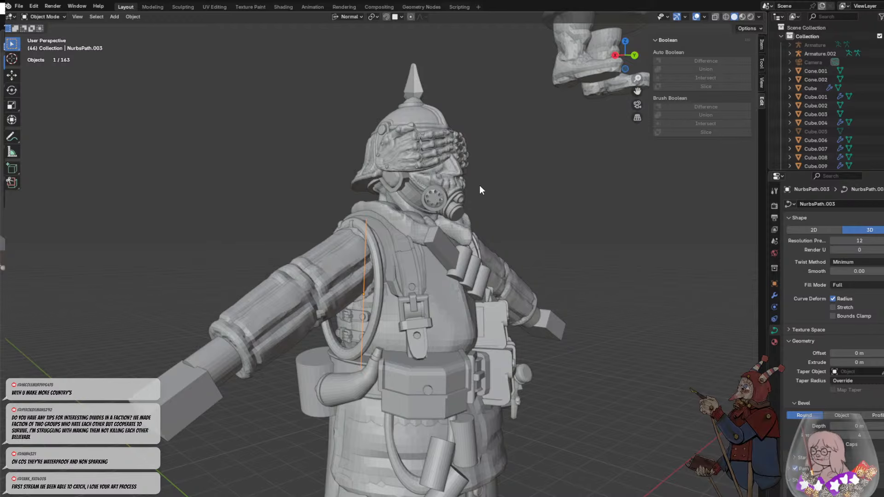
middle_click_drag(418, 267, 362, 285)
key("g")
key("x")
left_click(377, 255)
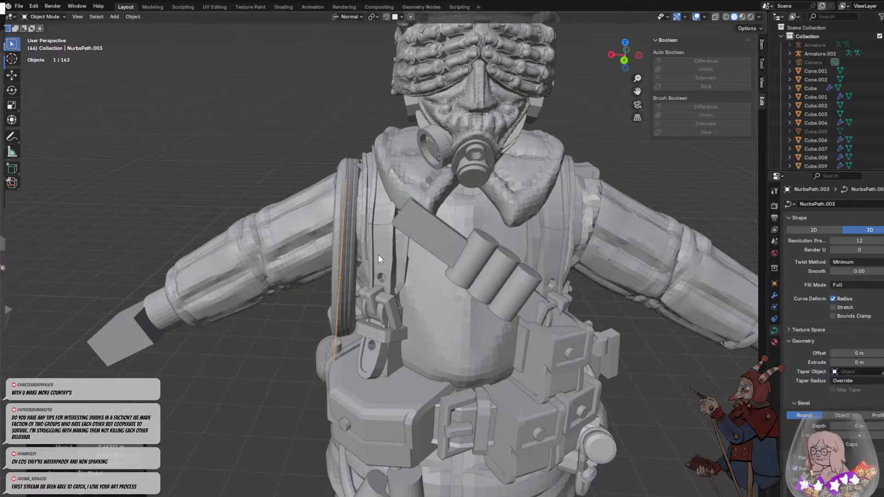
- Nudge the path against the armhole ring and rotate it slightly so its lower end meets the horn's tip
middle_click_drag(377, 255, 363, 274)
key("g")
left_click(440, 299)
key("g")
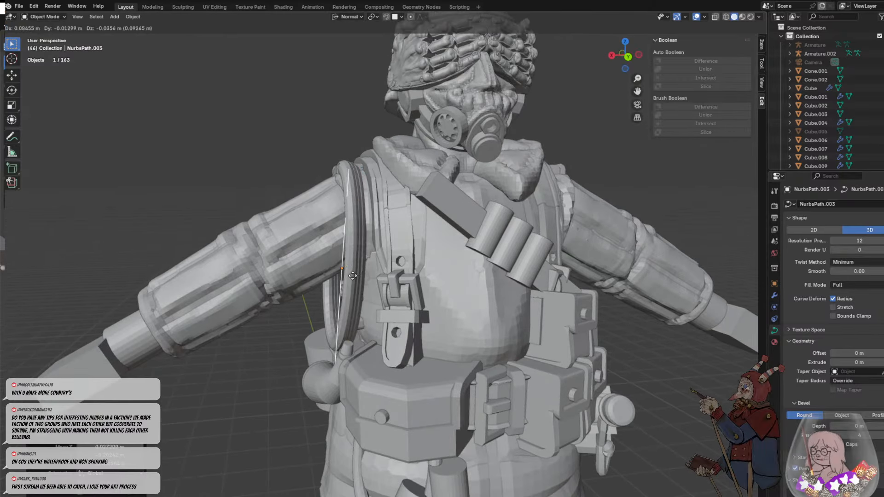
left_click(364, 236)
key("r")
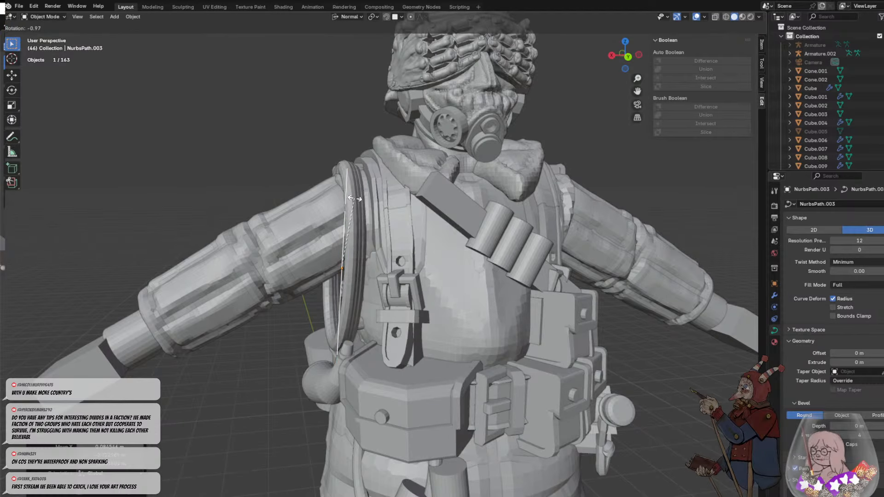
left_click(356, 200)
- Fine-tune the path's position and tilt along the outer edge of the armhole ring, keeping the path selected
mouse_move(374, 223)
middle_mouse_down()
mouse_move(391, 224)
mouse_move(388, 214)
middle_mouse_up()
key("g")
left_click(379, 217)
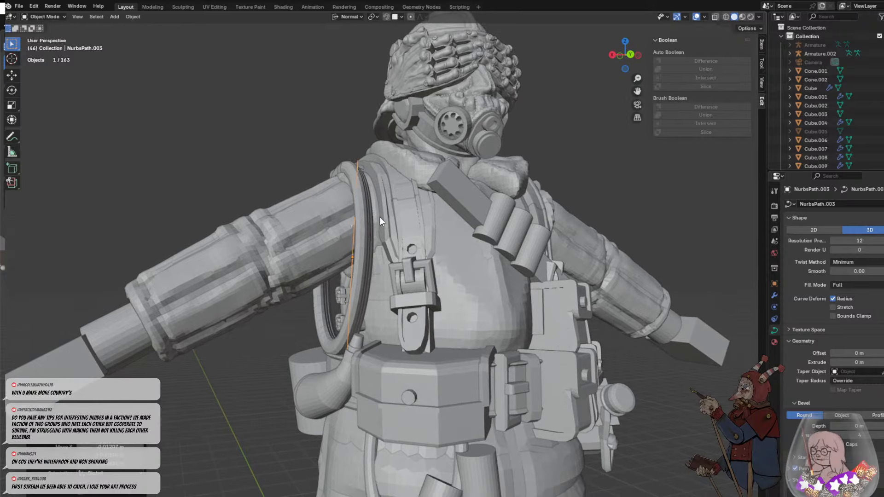
key("g")
left_click(362, 255)
middle_click_drag(374, 243, 359, 200)
key("r")
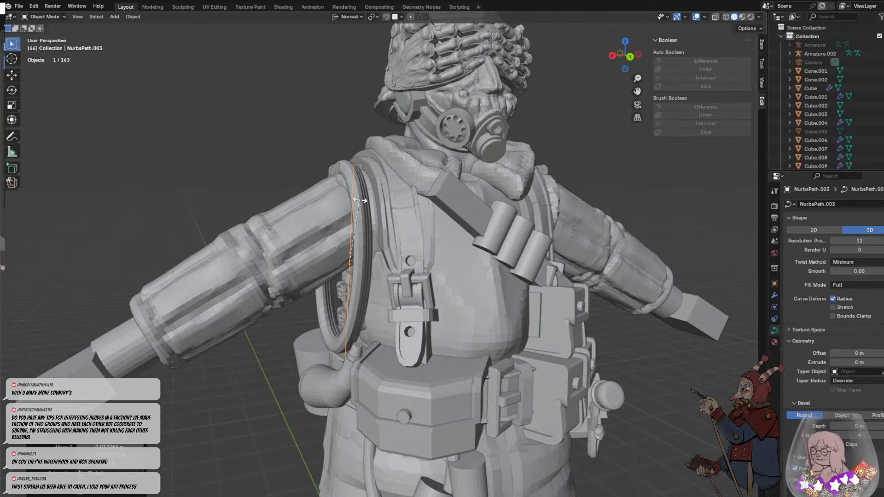
left_click(359, 200)
left_click(399, 294)
middle_click_drag(400, 294, 388, 291)
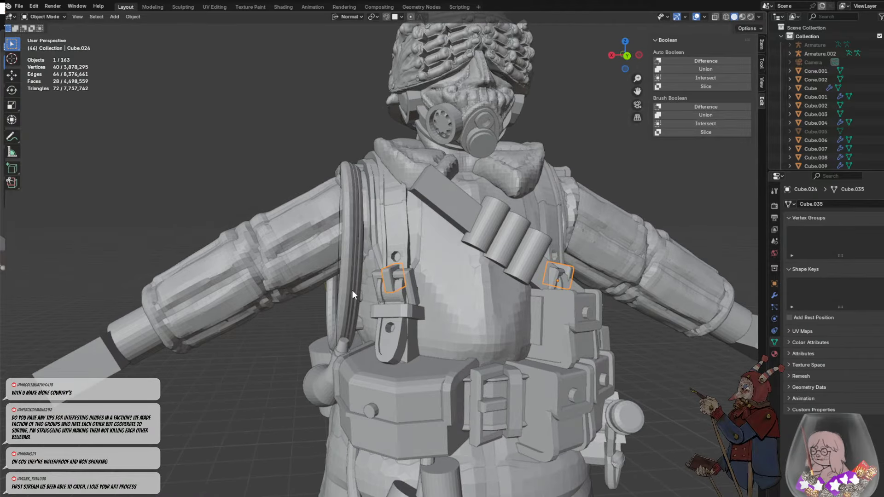
left_click(338, 279)
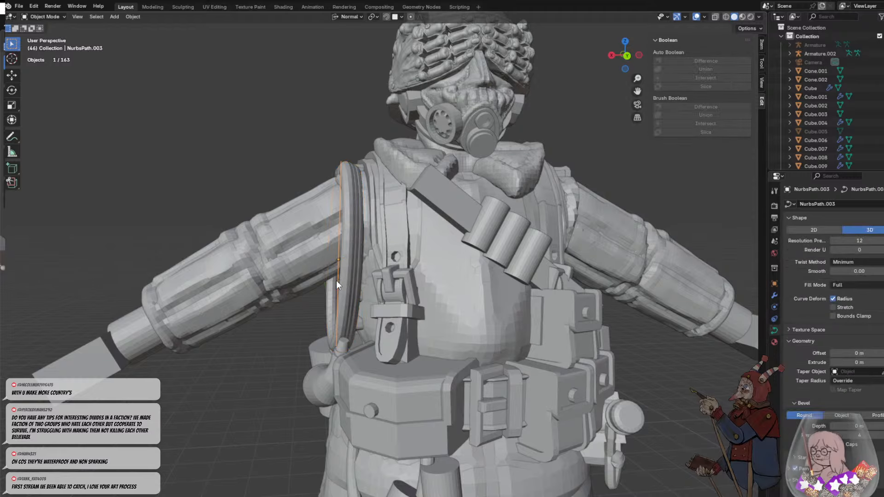
- Examine how the path lines up with the armhole ring, shoulder strap and powder horn from the side and front
middle_click_drag(336, 280, 379, 332)
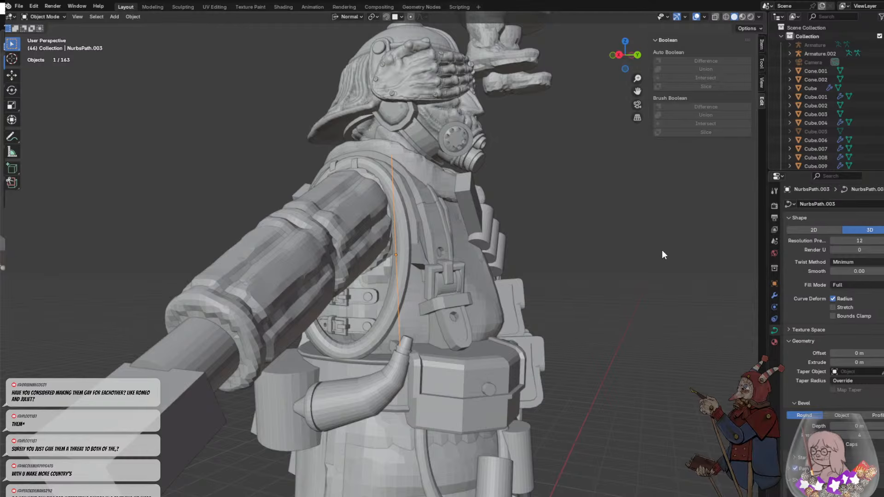
scroll(655, 253, "down", 2)
scroll(654, 253, "up", 2)
middle_click_drag(443, 203, 416, 210)
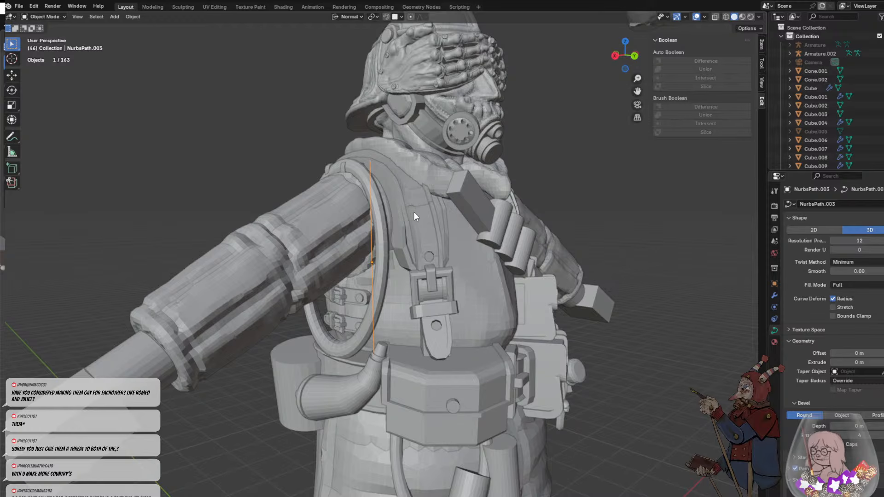
scroll(408, 250, "up", 3)
middle_click_drag(408, 249, 397, 272)
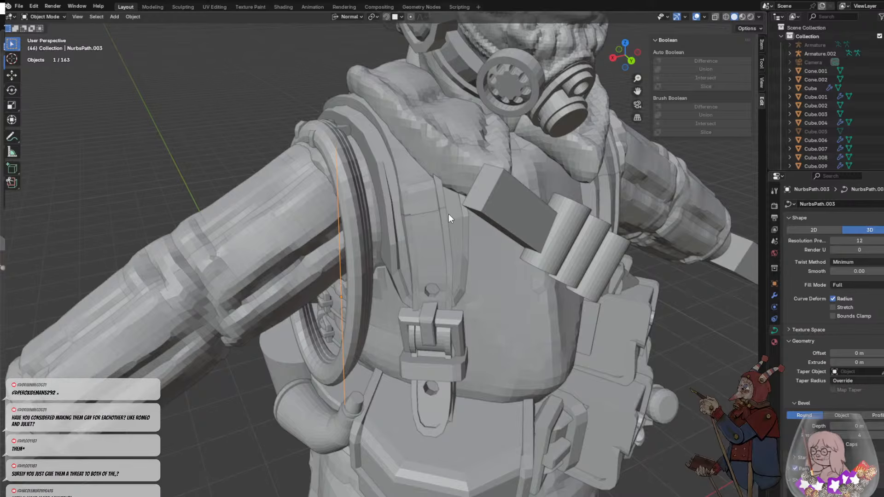
middle_click_drag(440, 225, 469, 234)
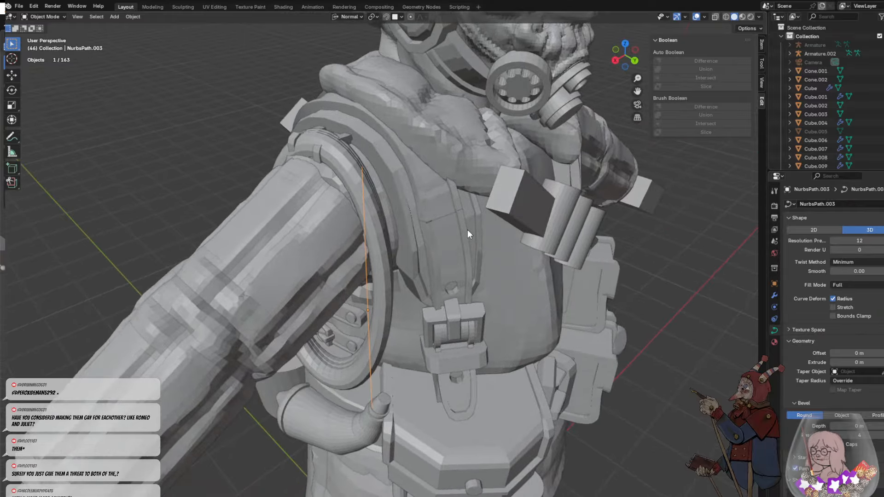
scroll(405, 223, "up", 2)
scroll(412, 209, "up", 2)
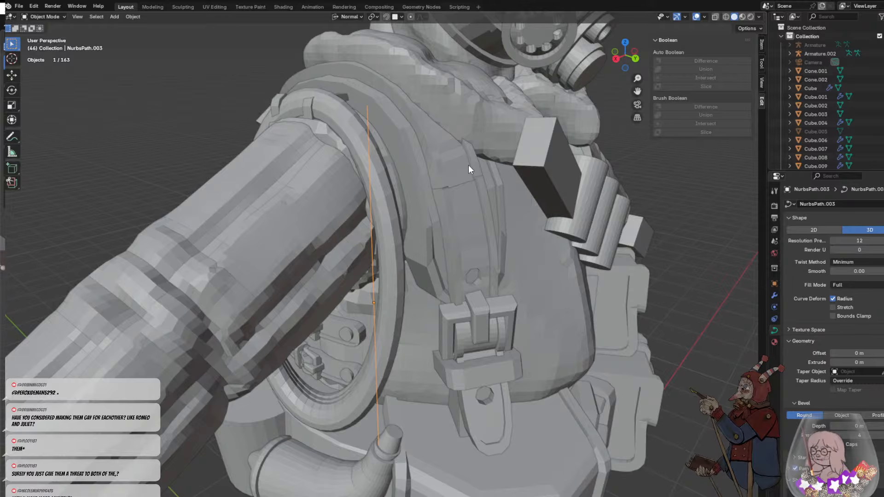
middle_click_drag(484, 169, 392, 187)
scroll(367, 176, "down", 2)
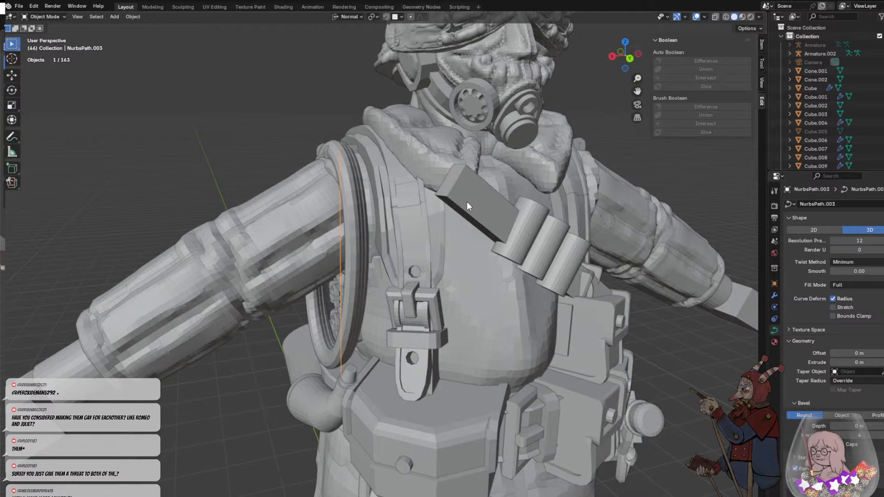
middle_click_drag(426, 248, 447, 272)
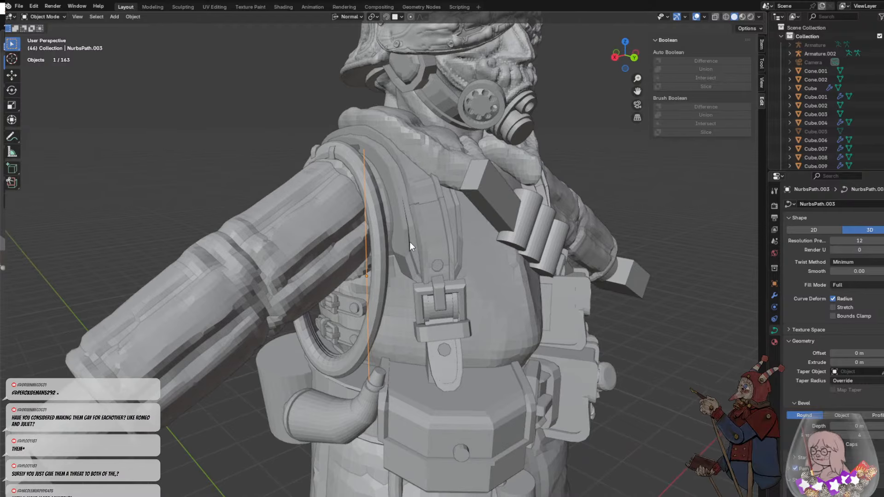
middle_click_drag(410, 242, 372, 256)
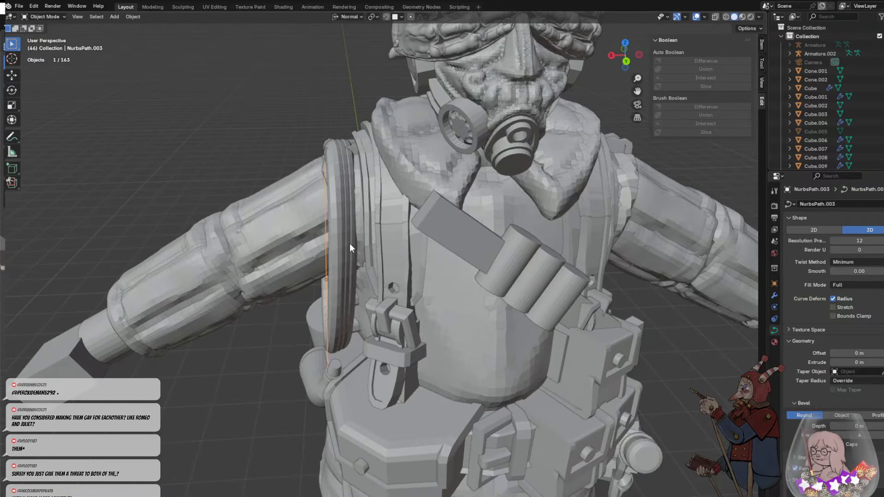
- Inspect the path up close where it passes the armhole ring and reaches the horn's tip
middle_click_drag(348, 198, 460, 188)
scroll(367, 213, "up", 2)
scroll(460, 188, "up", 1)
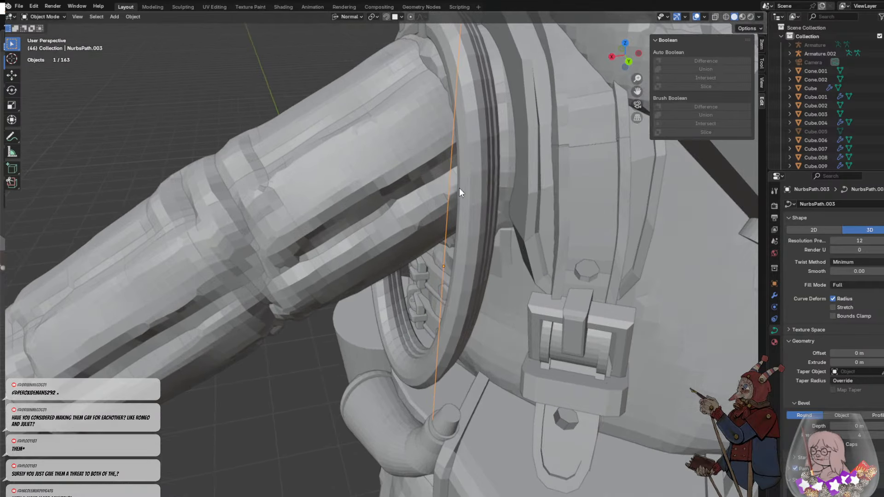
scroll(476, 196, "down", 3)
left_click(434, 218)
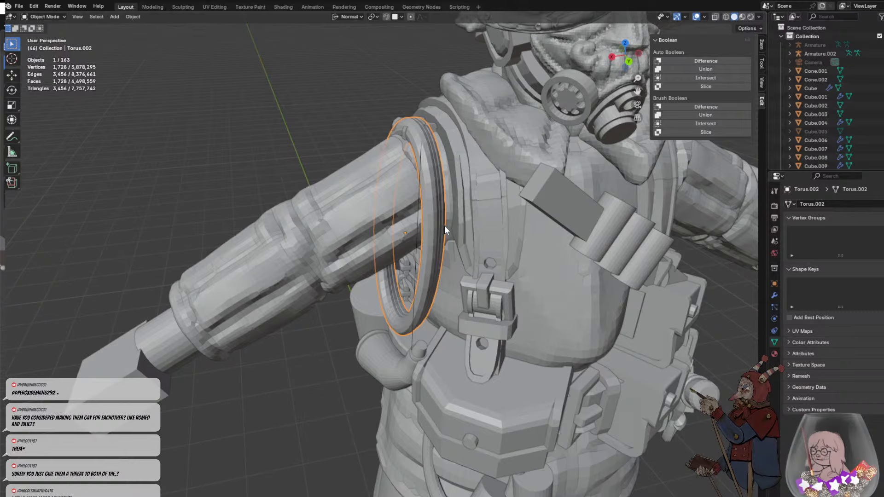
left_click(419, 175)
middle_click_drag(423, 173, 365, 239)
scroll(441, 208, "up", 1)
scroll(385, 273, "up", 2)
scroll(386, 274, "down", 2)
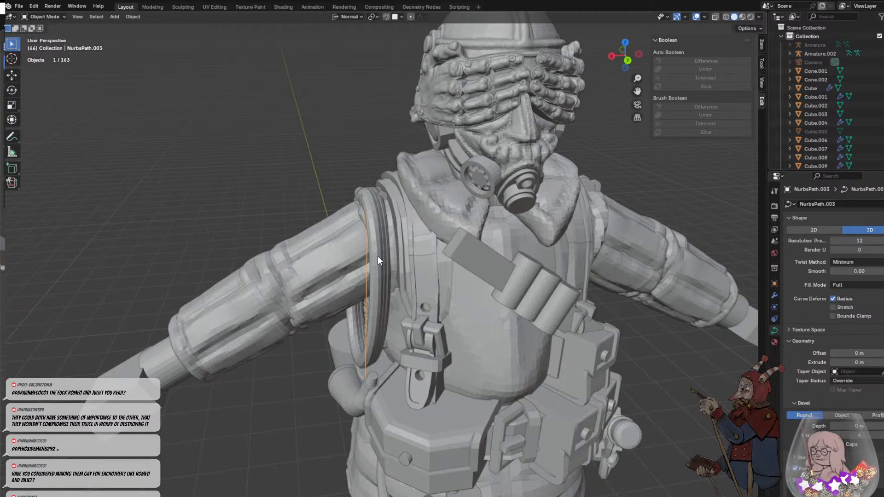
mouse_move(407, 306)
middle_mouse_down()
mouse_move(451, 263)
mouse_move(483, 264)
mouse_move(446, 286)
mouse_move(456, 291)
mouse_move(446, 307)
mouse_move(463, 275)
mouse_move(410, 292)
middle_mouse_up()
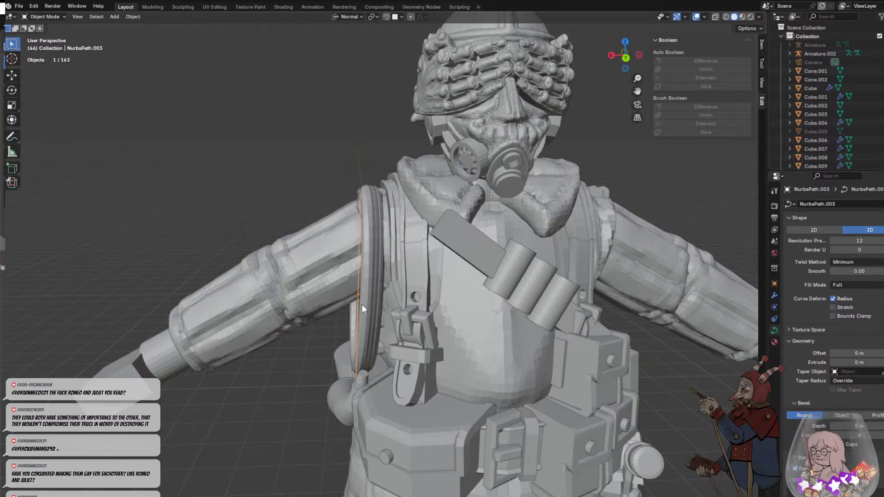
middle_click_drag(355, 309, 401, 313)
- Edit the path's control points and move the top one onto the shoulder above the armhole ring
scroll(401, 313, "up", 2)
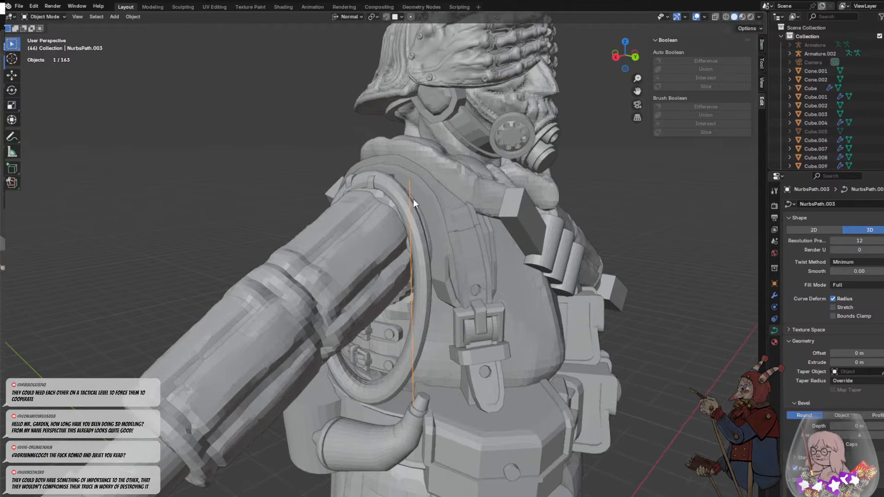
key("Tab")
left_click(409, 179)
middle_click_drag(408, 179, 337, 190)
key("g")
left_click(388, 215)
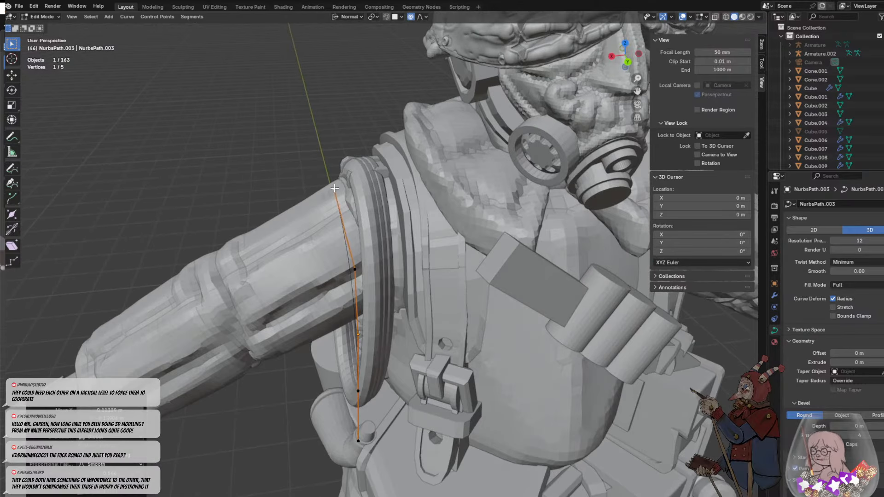
key("g")
left_click(365, 196)
- Reposition the top control point from the side so it sits on the shoulder straps beside the collar
middle_click_drag(391, 284, 476, 273)
key("g")
left_click(348, 249)
scroll(462, 235, "up", 1)
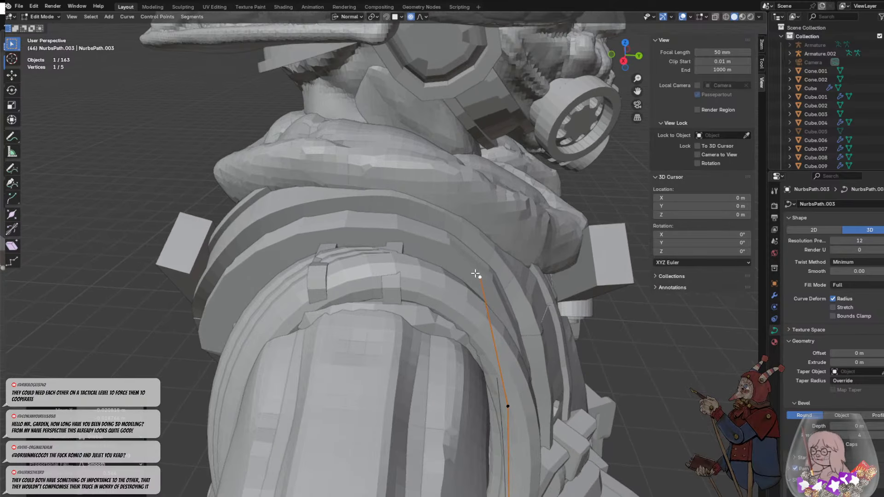
- Move the path's top control point down to the upper front edge of the armhole ring, beside the sleeve
key("r")
left_click(467, 272)
key("g")
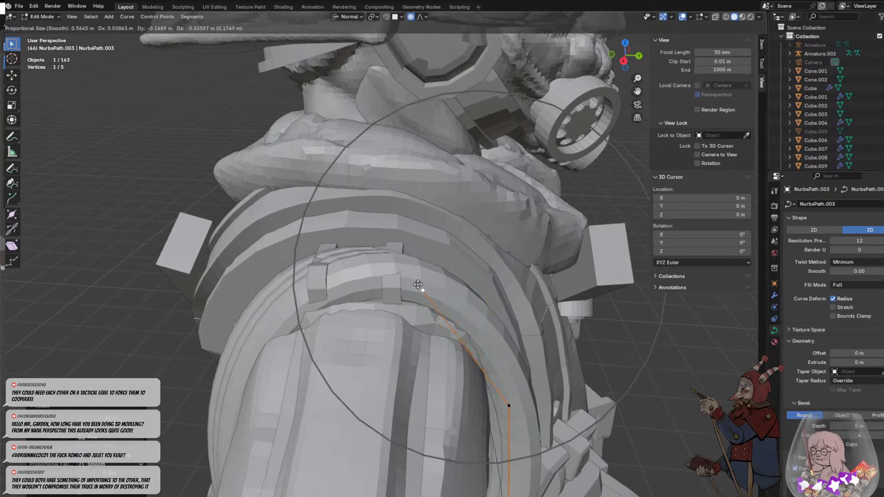
left_click(463, 328)
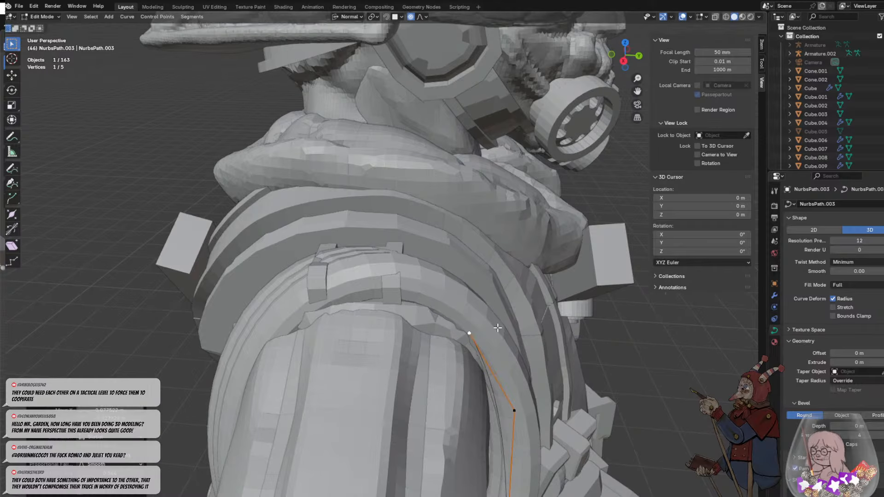
- Shift the path's two lowest control points so they line up with the powder horn's tip from below and from the front
middle_click_drag(498, 327, 502, 441)
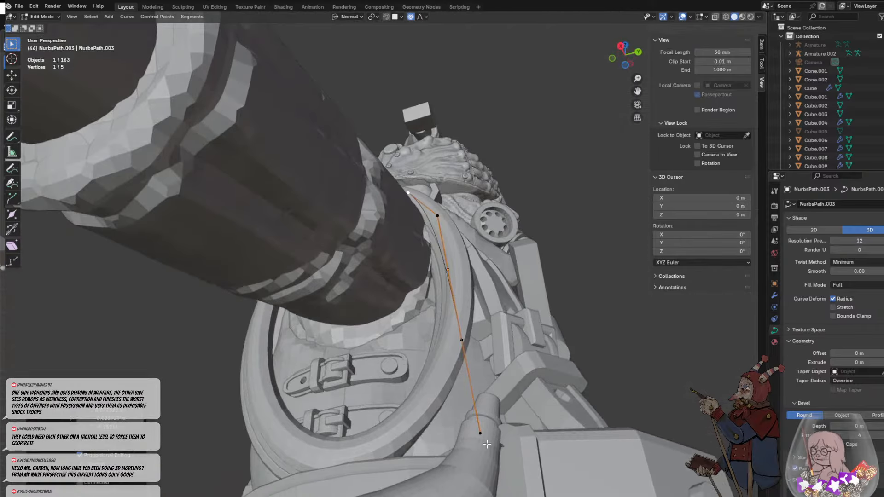
left_click(486, 437)
key("g")
left_click(480, 433)
left_click(465, 345)
key("g")
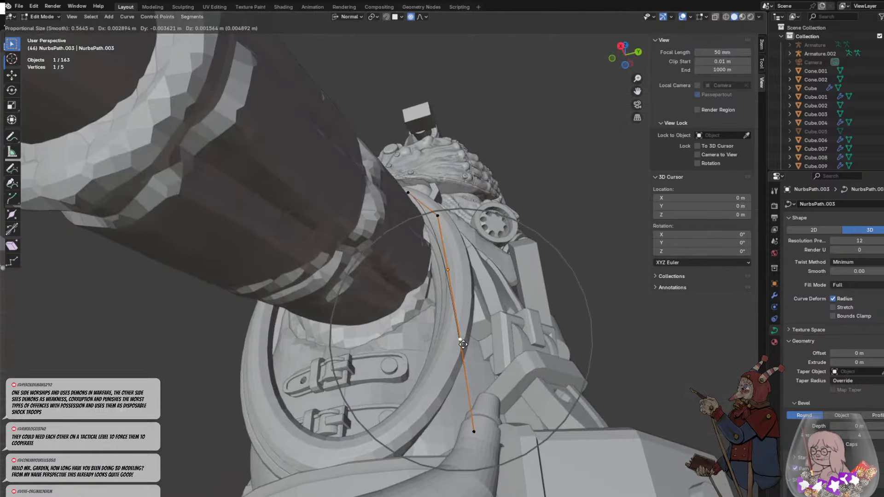
left_click(463, 344)
middle_click_drag(463, 344, 363, 401)
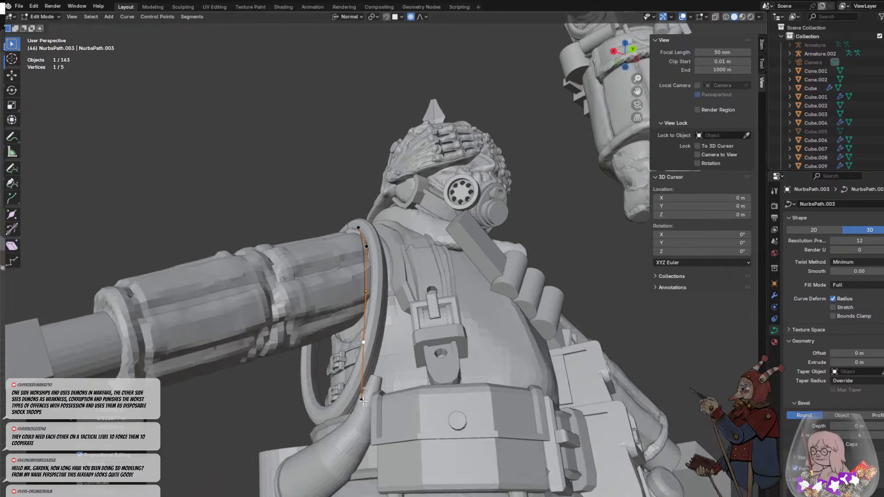
left_click(363, 402)
key("g")
left_click(366, 400)
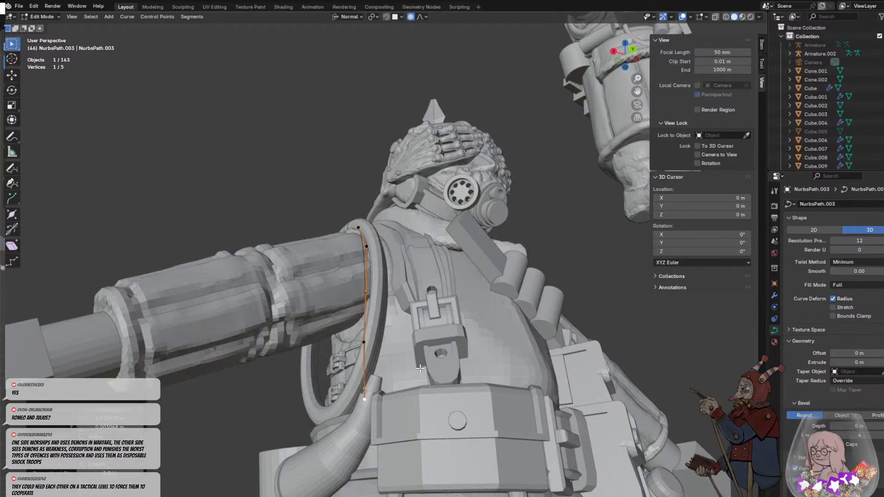
- Extrude three more control points from the path's top end, carrying it over the sleeve along the top of the shoulder with snapping on
middle_click_drag(394, 346, 401, 400)
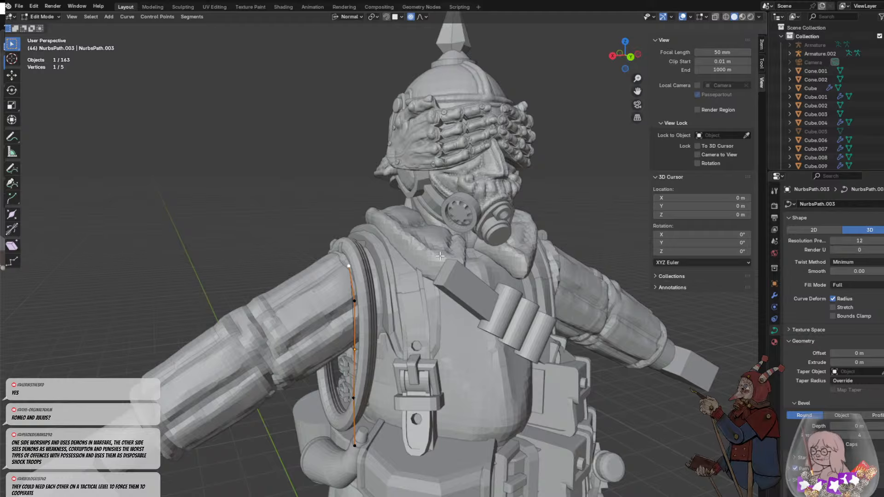
middle_click_drag(440, 256, 398, 255)
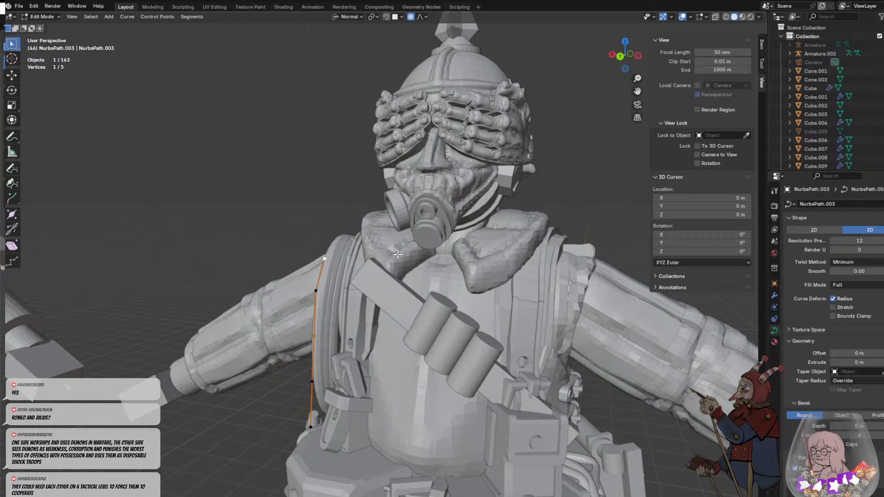
middle_click_drag(363, 211, 401, 90)
scroll(390, 227, "up", 3)
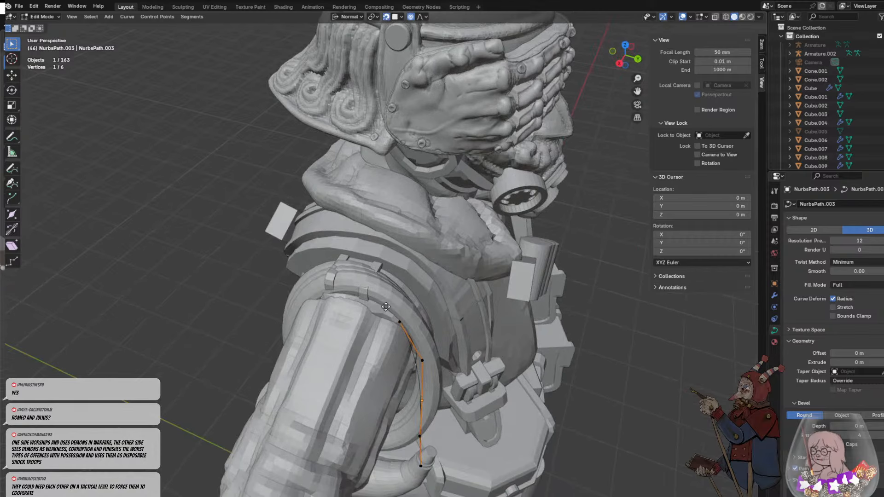
key("e")
left_click(370, 300)
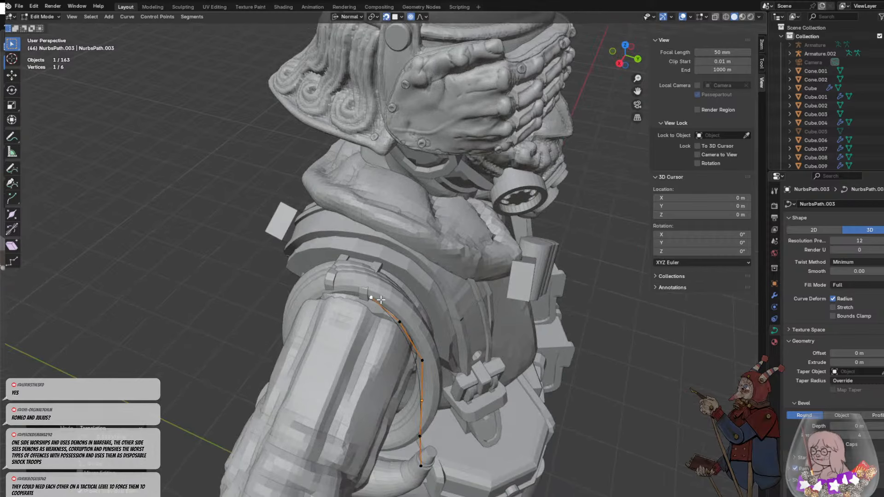
key("e")
left_click(340, 287)
key("e")
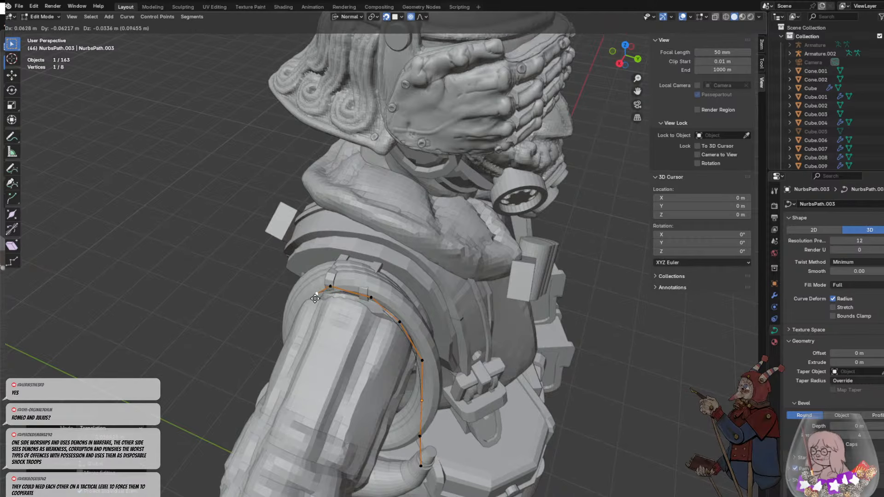
left_click(315, 298)
middle_click_drag(338, 293, 338, 292)
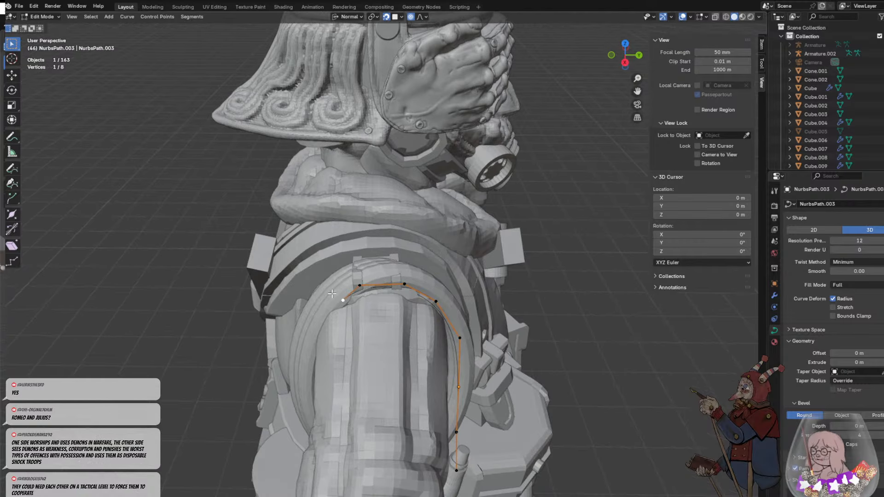
- Leave editing the path and delete the armhole ring around the right sleeve
key("Tab")
left_click(320, 308)
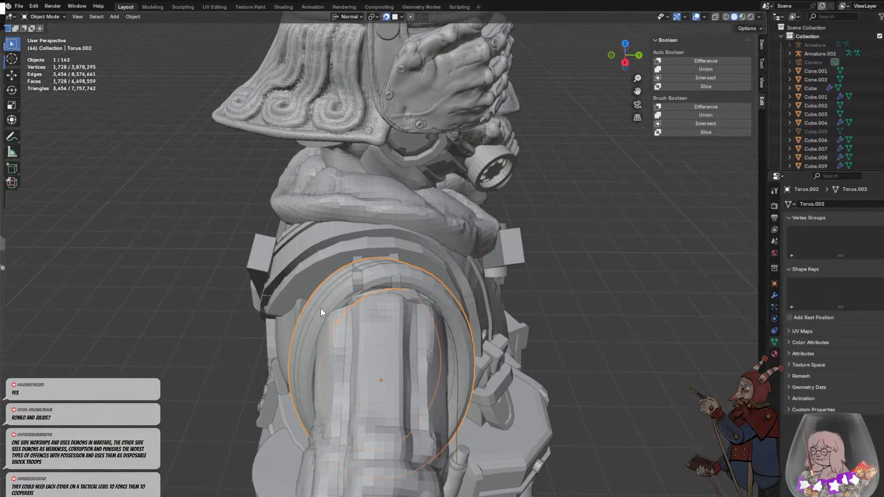
key("Delete")
left_click(355, 293)
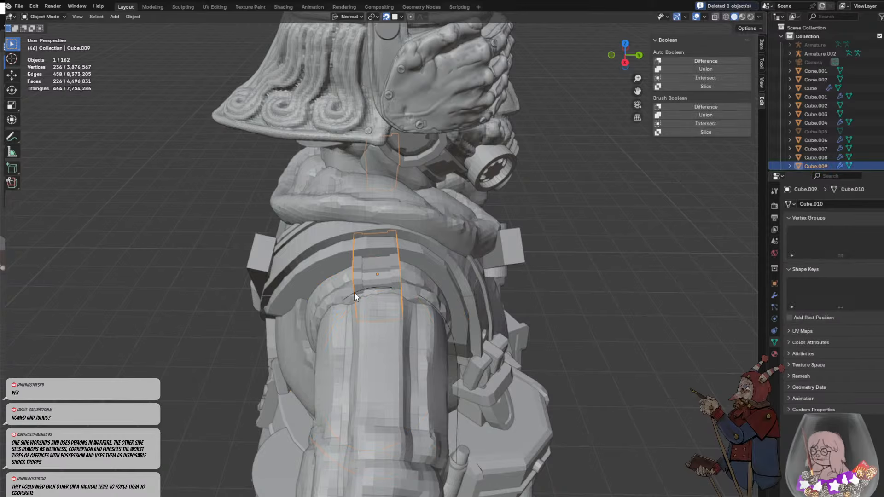
- Thicken the path into a round strap with a bevel depth of 0.12 m
middle_click_drag(467, 322, 621, 392)
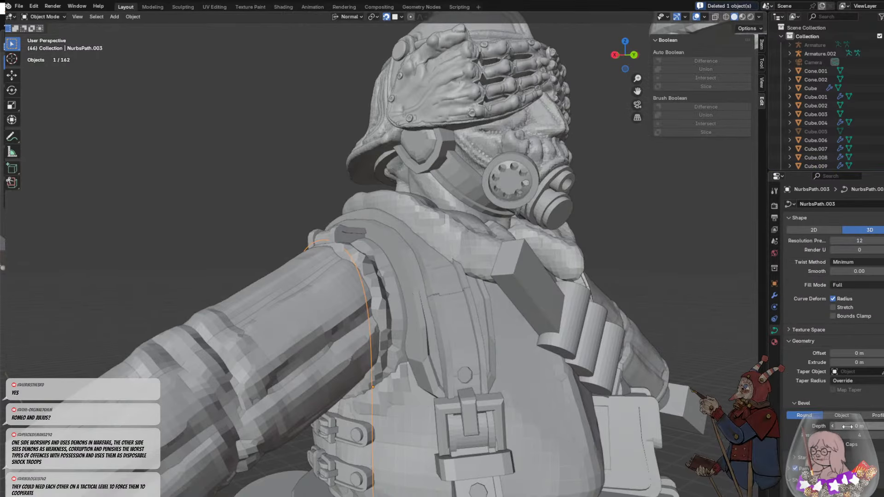
left_click_drag(858, 427, 868, 427)
scroll(498, 375, "down", 5)
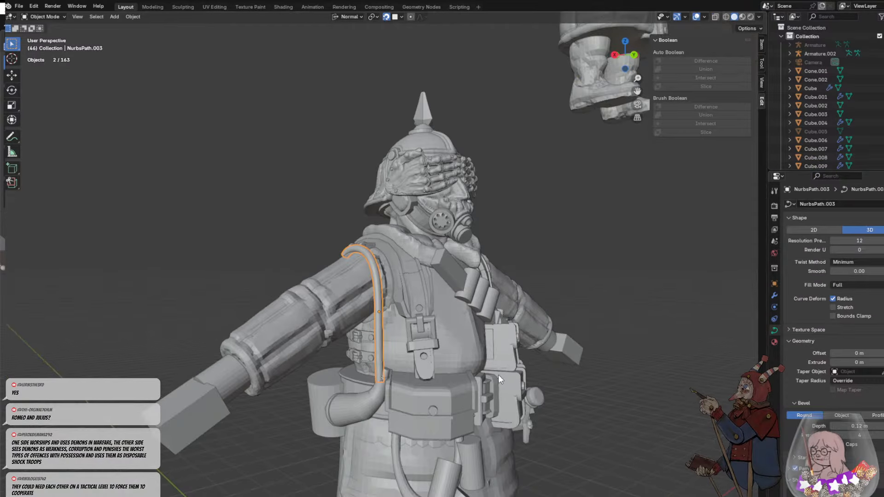
- Shift the whole strap inward against the vest's armhole, moving the object and then all its control points together
middle_click_drag(499, 374, 350, 239)
key("g")
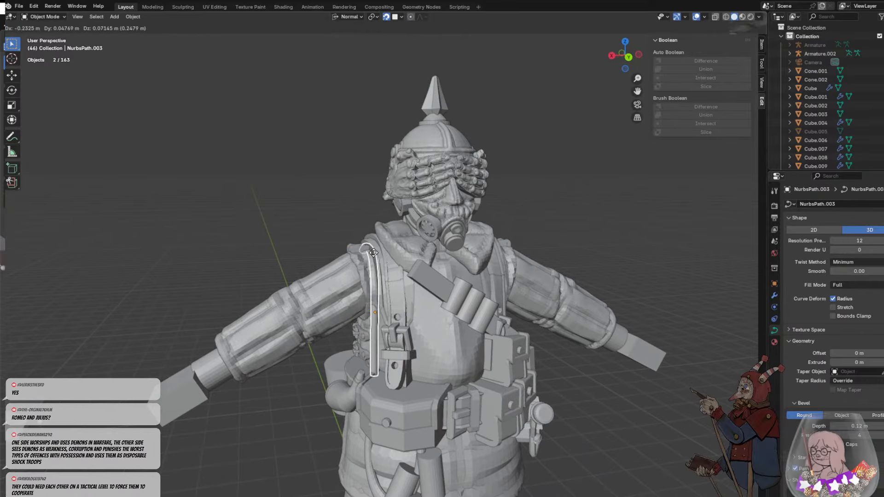
left_click(375, 281)
scroll(386, 295, "up", 2)
middle_click_drag(385, 296, 408, 291)
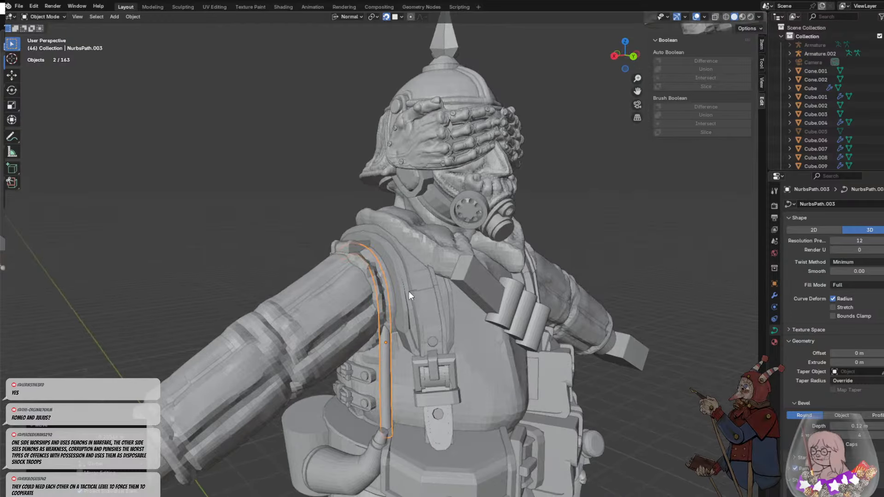
key("Tab")
key("g")
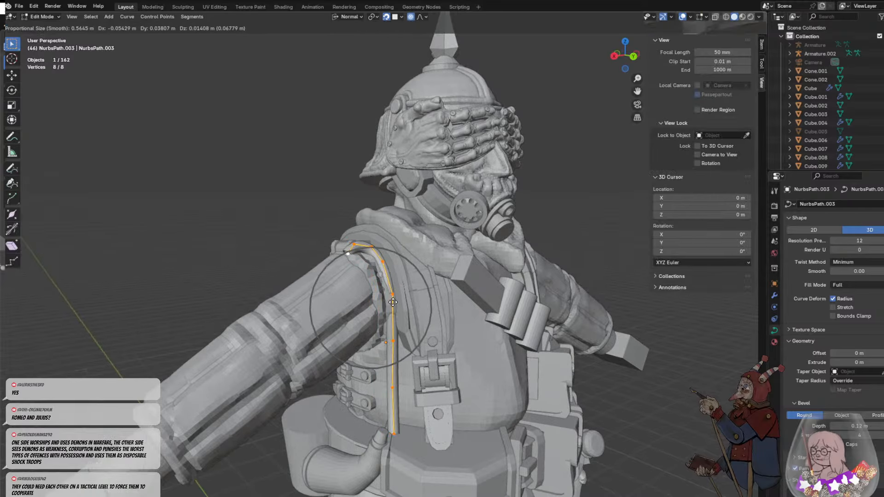
left_click(391, 303)
- Move the strap's bottom control point onto the powder horn's tip so the lower end curves toward the horn
middle_click_drag(391, 303, 380, 424)
left_click(379, 413)
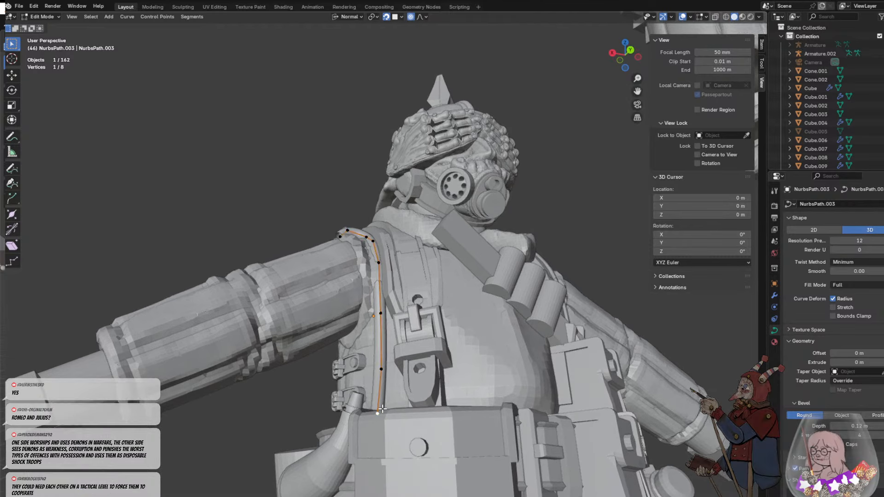
key("g")
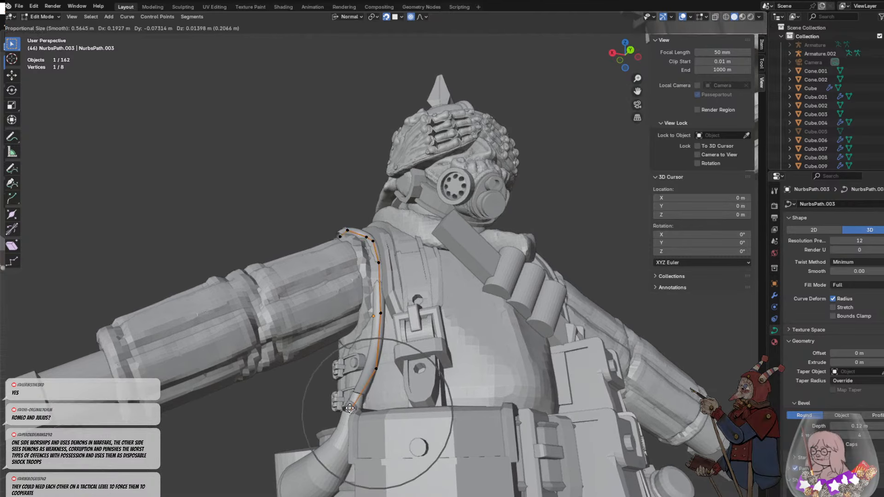
left_click(353, 409)
middle_click_drag(353, 409, 369, 371)
key("g")
left_click(407, 438)
key("Tab")
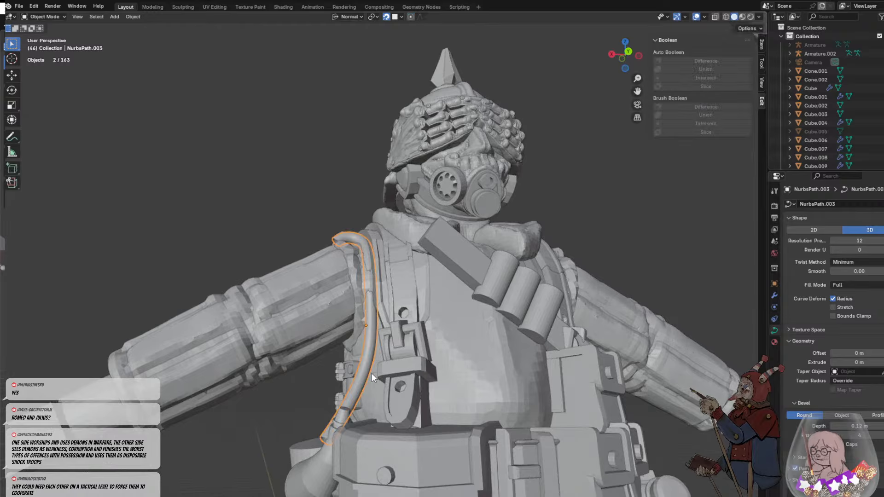
- Turn off snapping and move the strap's second-lowest control point outward to smooth the bend down to the horn
key("Tab")
left_click(369, 376)
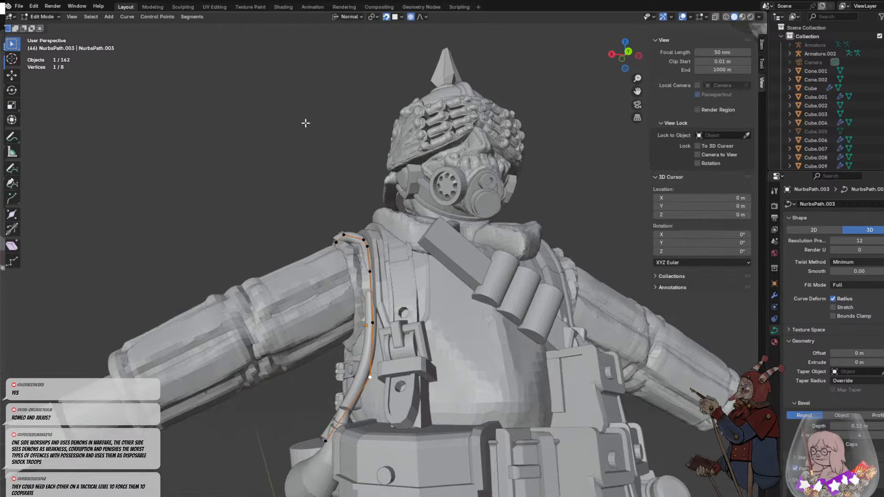
left_click(386, 17)
key("g")
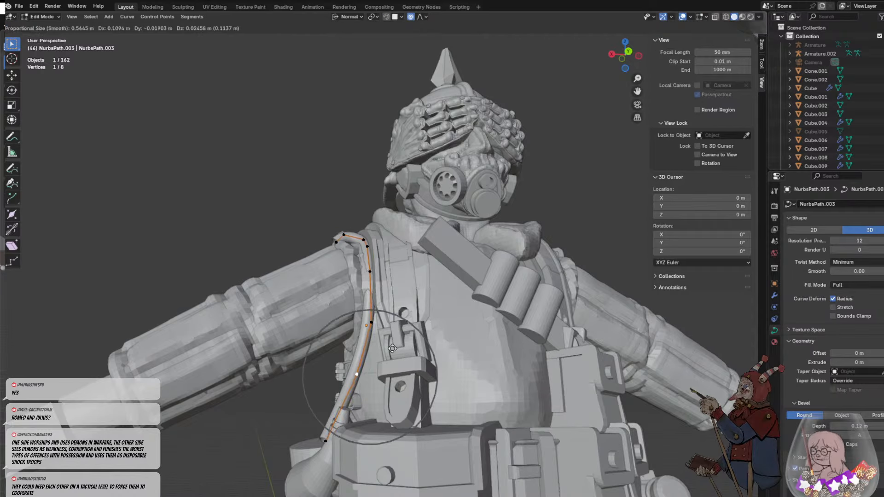
left_click(370, 369)
middle_click_drag(370, 368, 362, 419)
key("g")
left_click(475, 352)
- Reposition the control point at the front of the armhole so the strap follows the edge of the vest
left_click(368, 281)
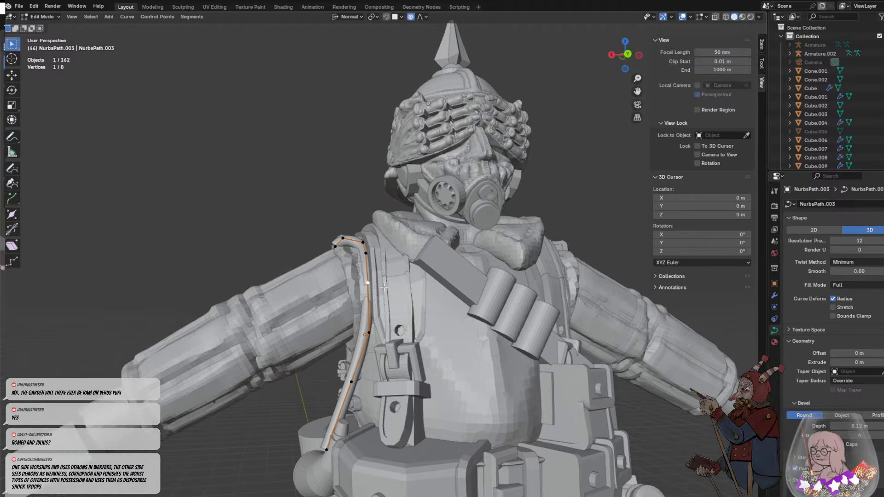
middle_click_drag(368, 281, 492, 349)
key("g")
left_click(446, 347)
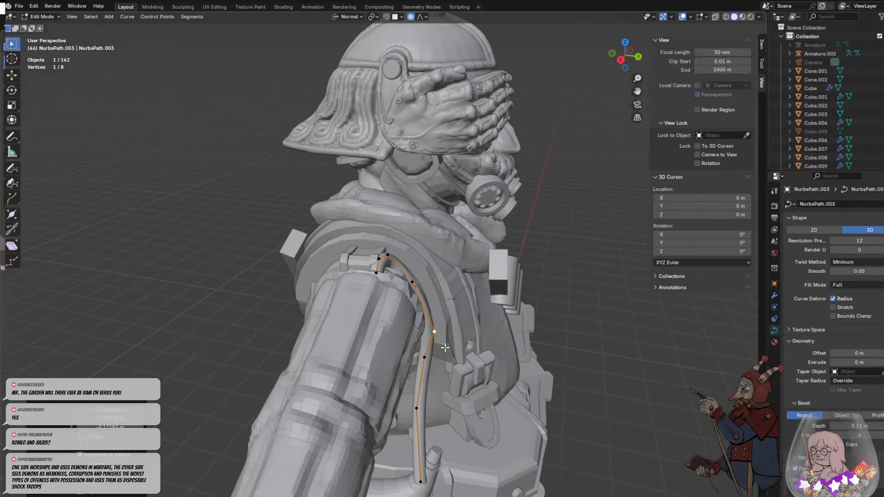
middle_click_drag(426, 311, 419, 293)
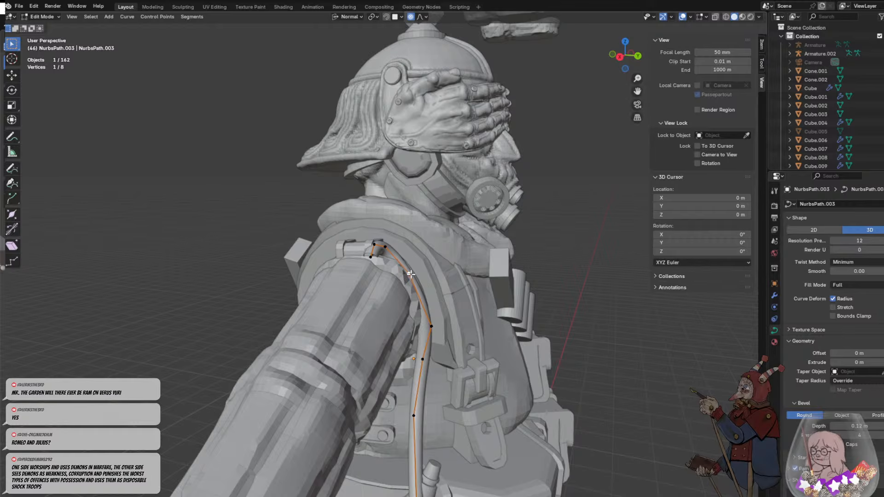
- Move the strap's upper control points forward around the shoulder, reducing the proportional editing size to about 0.15 m for the top end
left_click(410, 274)
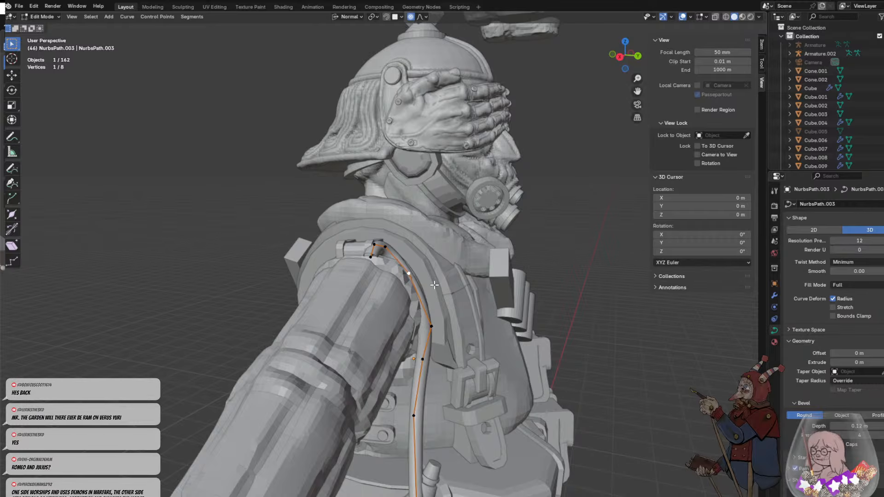
left_click(399, 258)
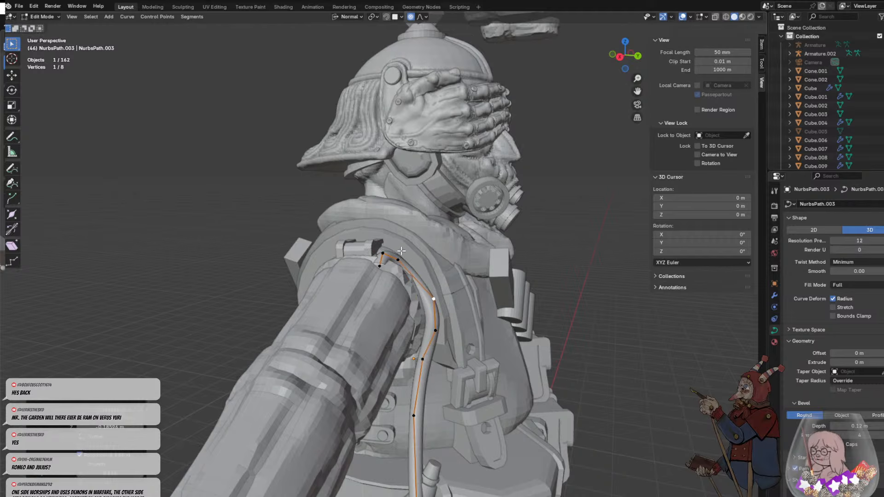
key("g")
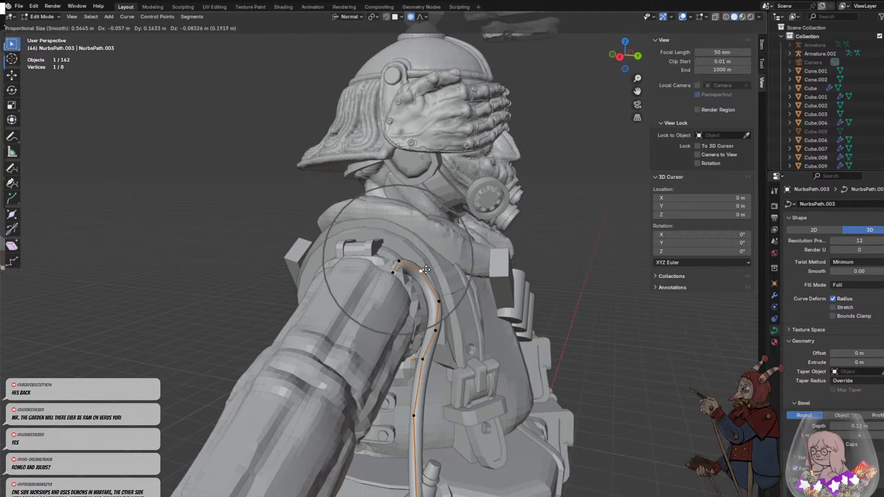
left_click(389, 262)
key("g")
left_click(388, 262)
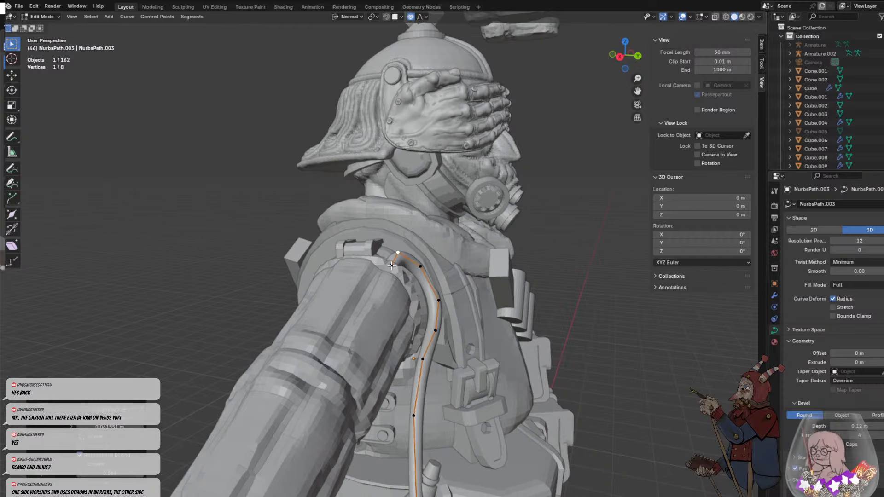
key("g")
scroll(387, 261, "up", 18)
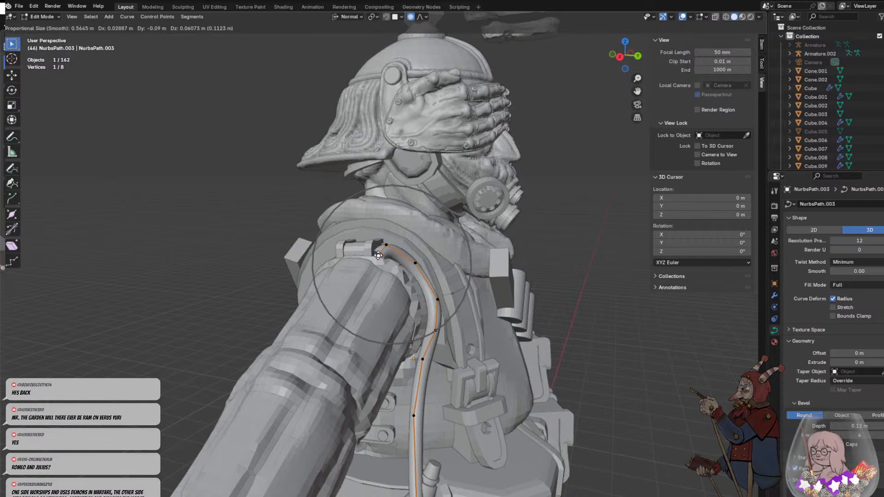
left_click(386, 247)
- Move the third and fourth control points from the strap's top toward the sleeve to even out its curve in front of the shoulder
middle_click_drag(401, 283, 343, 296)
scroll(371, 278, "up", 4)
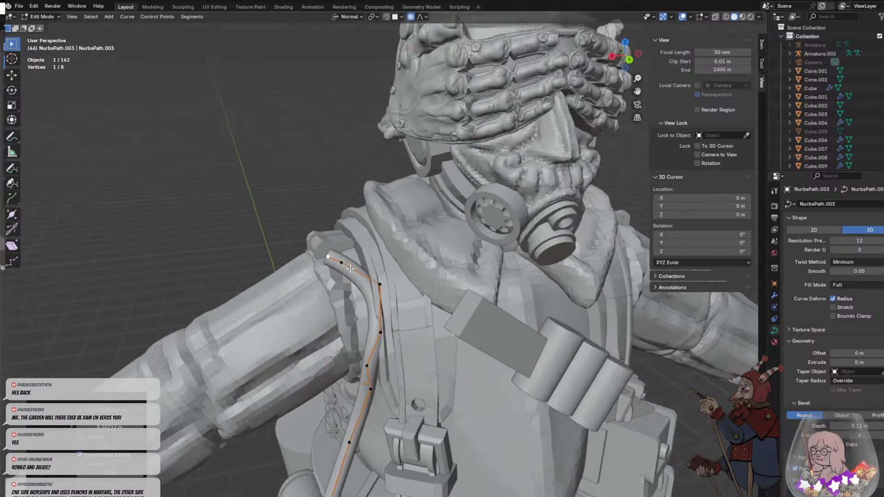
key("g")
left_click(363, 297)
left_click(380, 349)
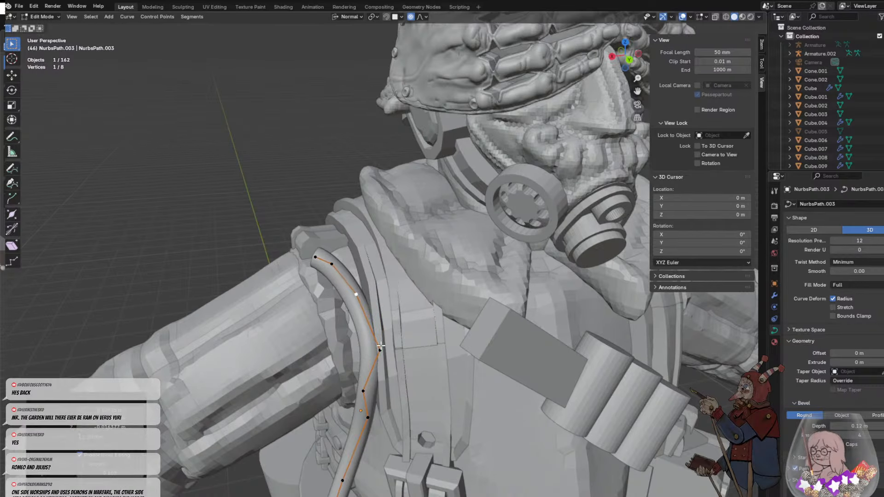
key("g")
left_click(368, 352)
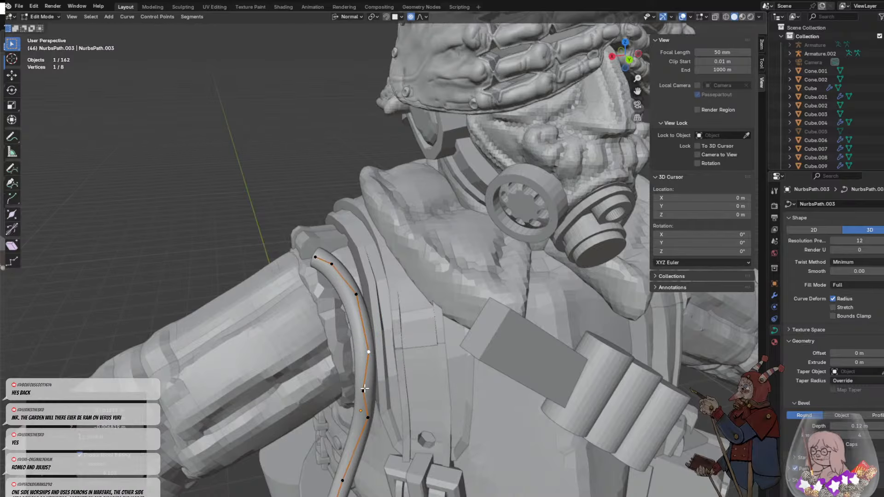
- Straighten the strap at its fifth control point from the top, turn snapping on and move the top two points inward along the shoulder
key("g")
left_click(368, 391)
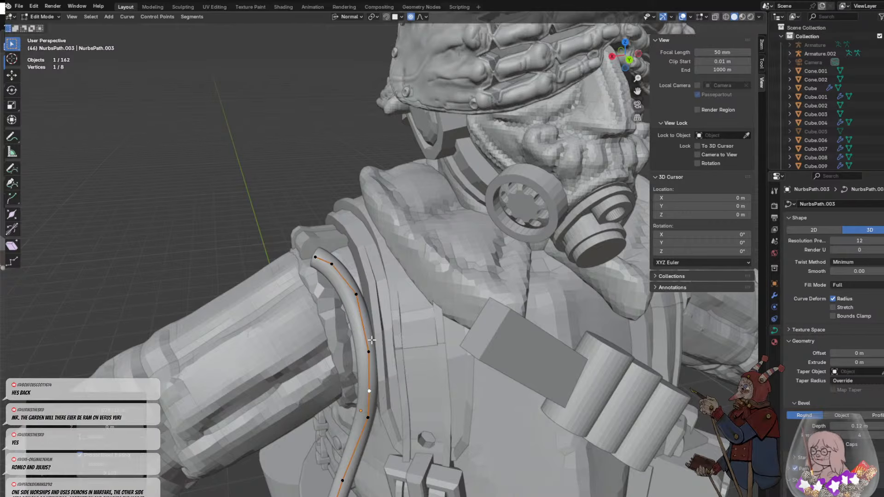
left_click(386, 16)
left_click(332, 264)
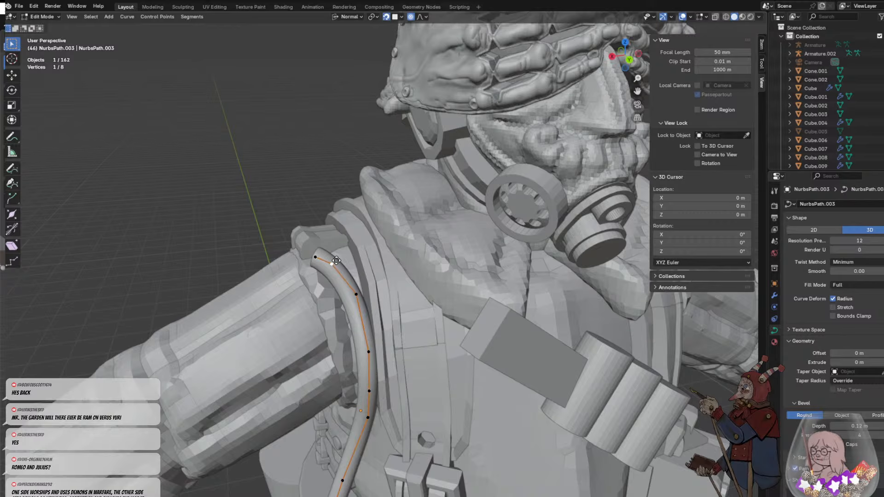
key("g")
left_click(346, 259)
key("g")
left_click(314, 257)
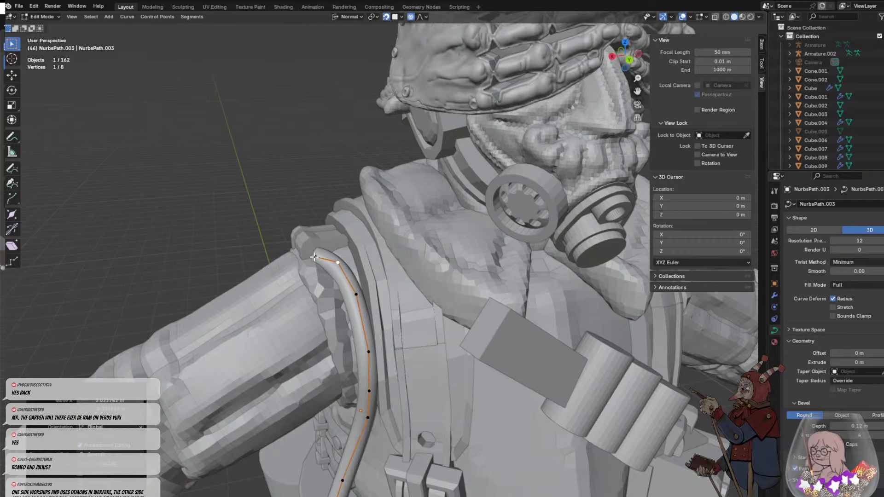
key("g")
left_click(364, 283)
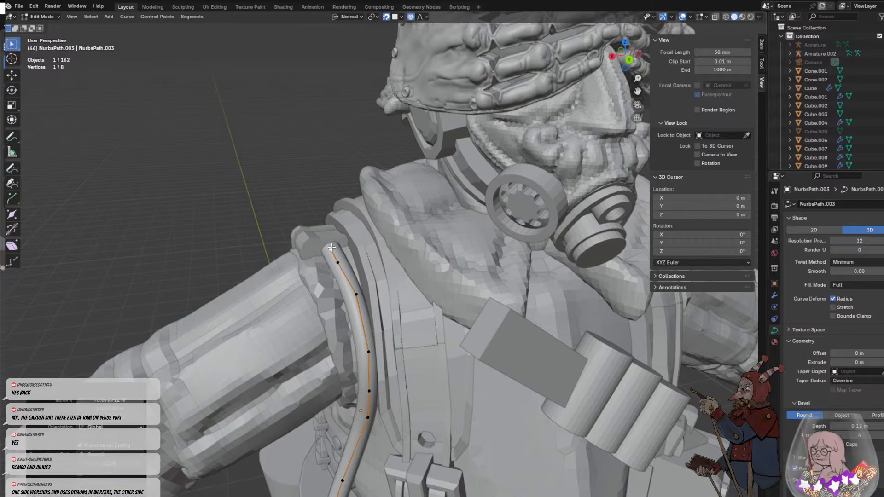
- Nudge the fourth and fifth control points from the strap's top toward the sleeve to even out the section along the armhole
key("g")
left_click(373, 356)
key("g")
left_click(370, 356)
left_click(371, 389)
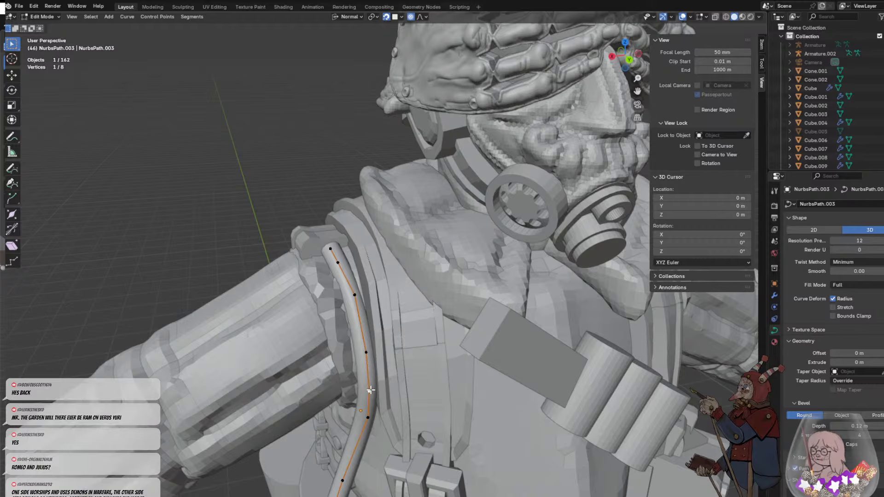
key("g")
left_click(368, 383)
- Turn off snapping and shift the sixth and fourth control points from the strap's top toward the sleeve for a smoother chest curve
left_click(366, 417)
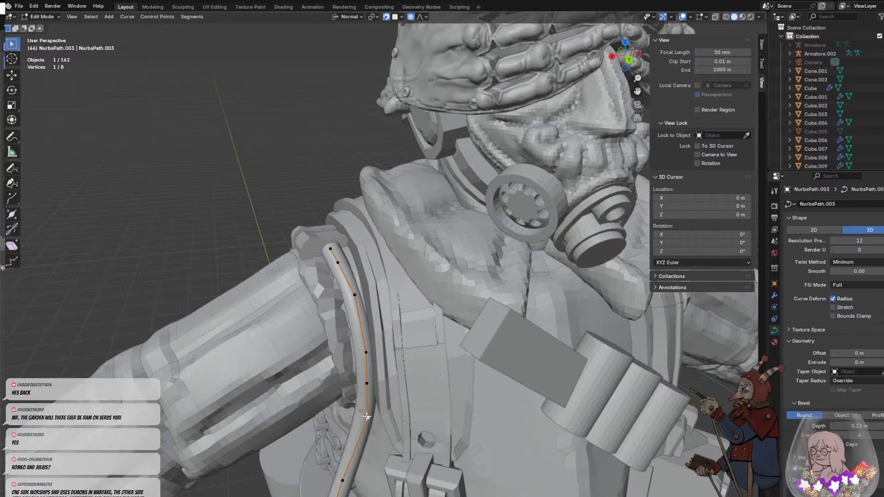
middle_click_drag(371, 378, 399, 115)
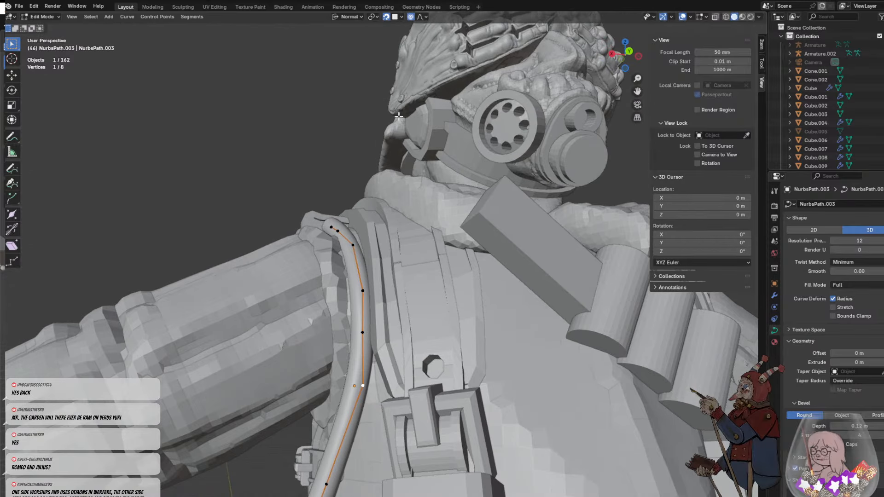
left_click(389, 21)
key("g")
left_click(374, 376)
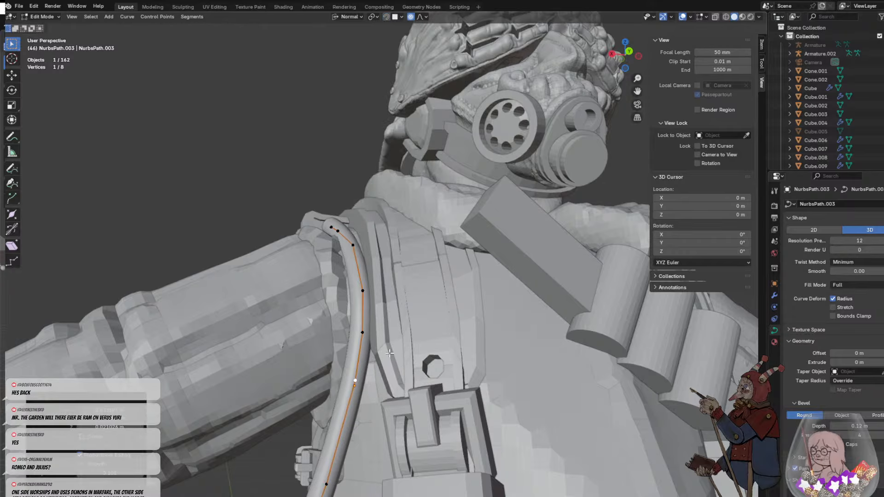
middle_click_drag(374, 376, 380, 414)
scroll(392, 251, "up", 5)
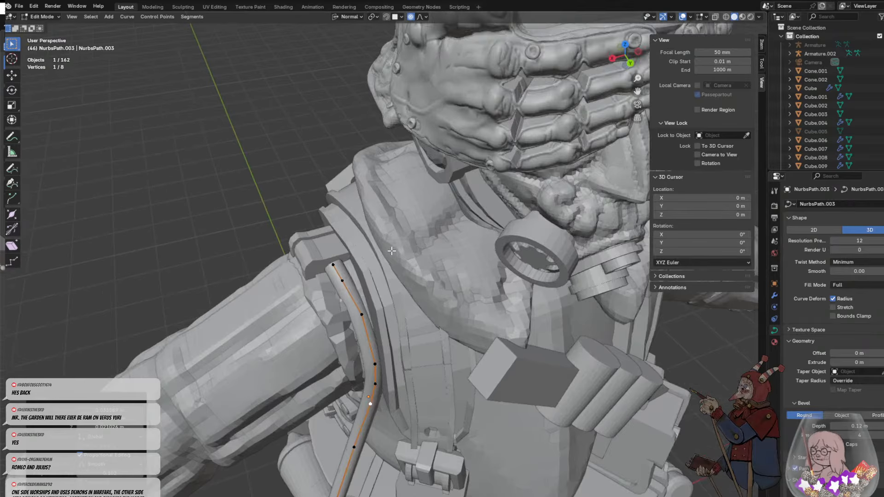
key("g")
left_click(373, 363)
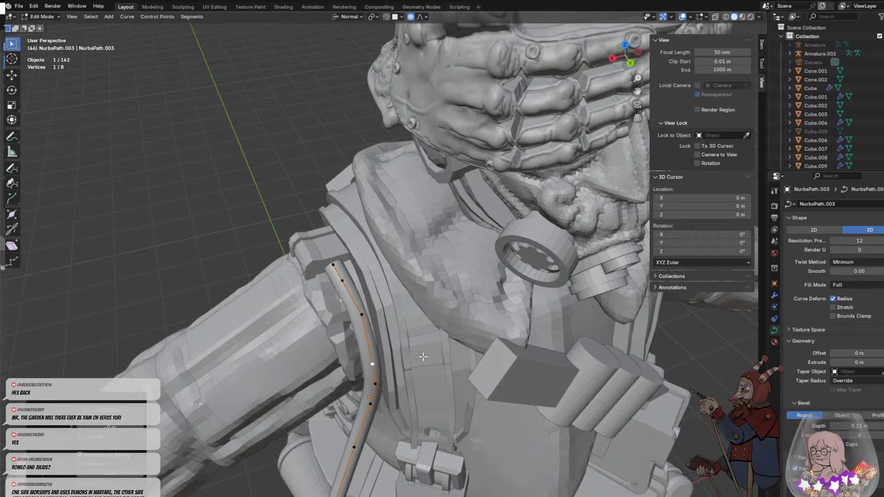
- Extrude the strap's top end over the right shoulder in several segments, down onto the back of the armhole
middle_click_drag(424, 357, 446, 328)
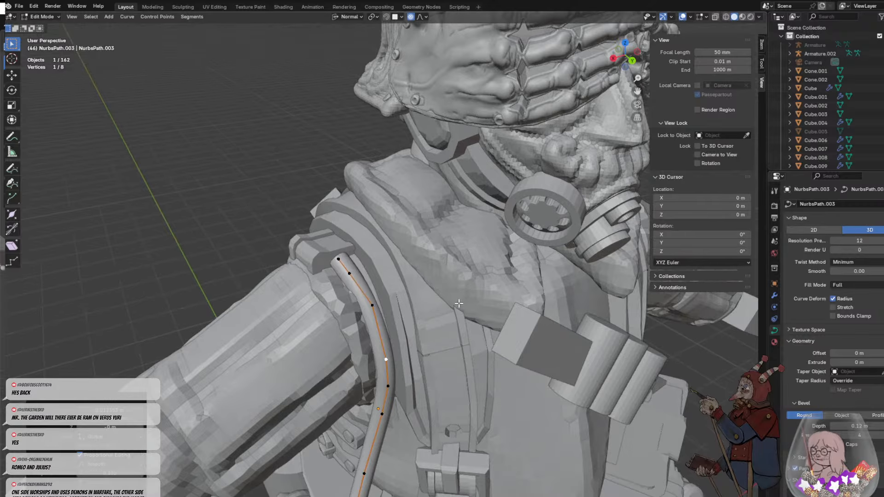
middle_click_drag(485, 279, 396, 272)
left_click(403, 270)
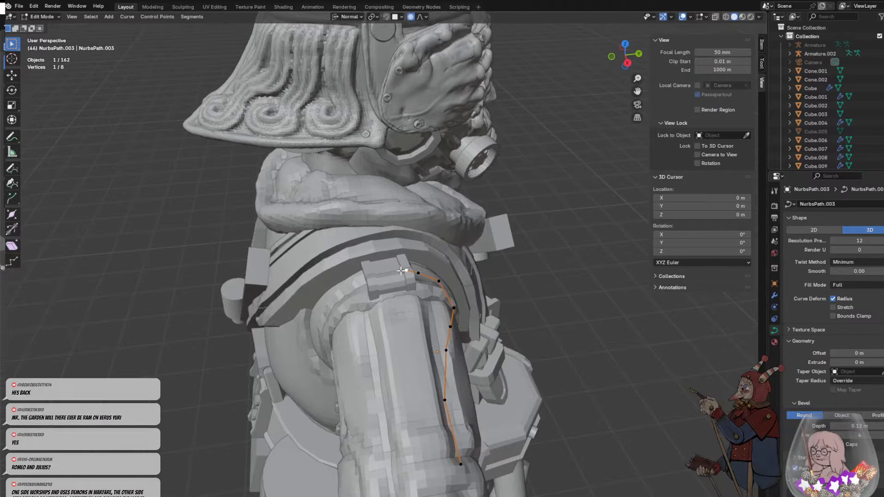
key("e")
left_click(361, 279)
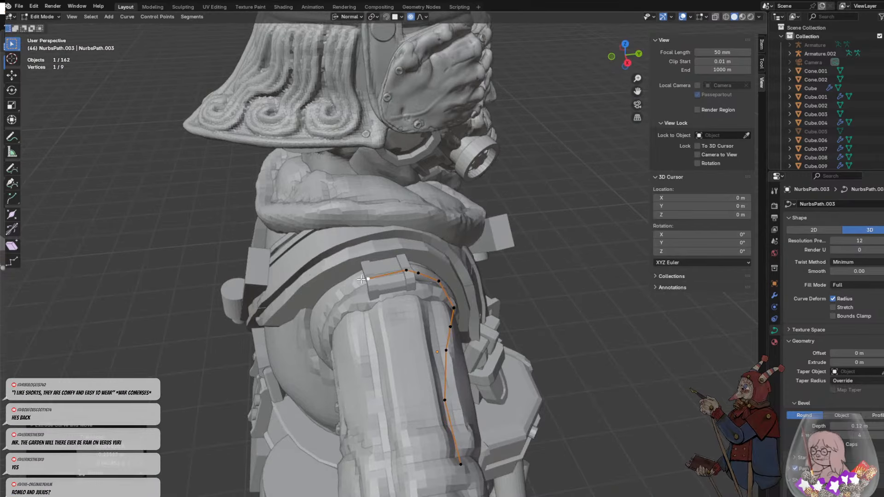
key("e")
left_click(331, 289)
middle_click_drag(331, 289, 363, 265)
key("e")
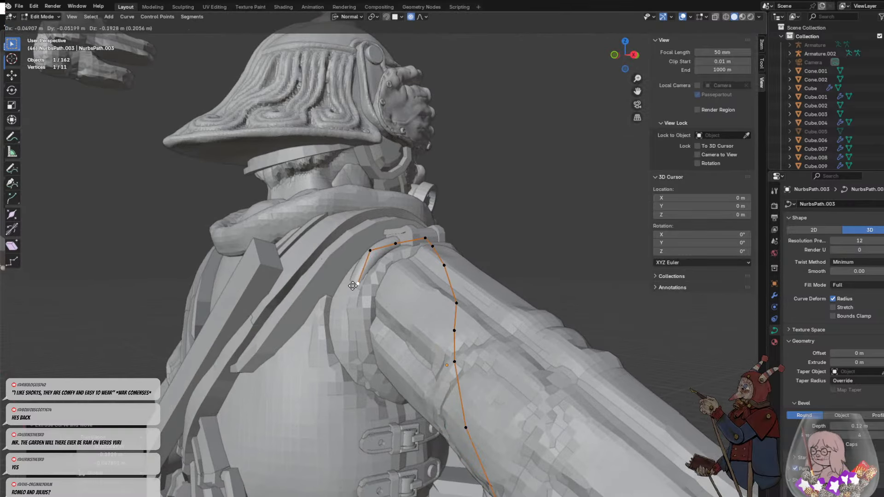
left_click(352, 279)
- Turn snapping on, lower the strap's end point onto the rear armhole edge and extrude two more segments down along it
key("e")
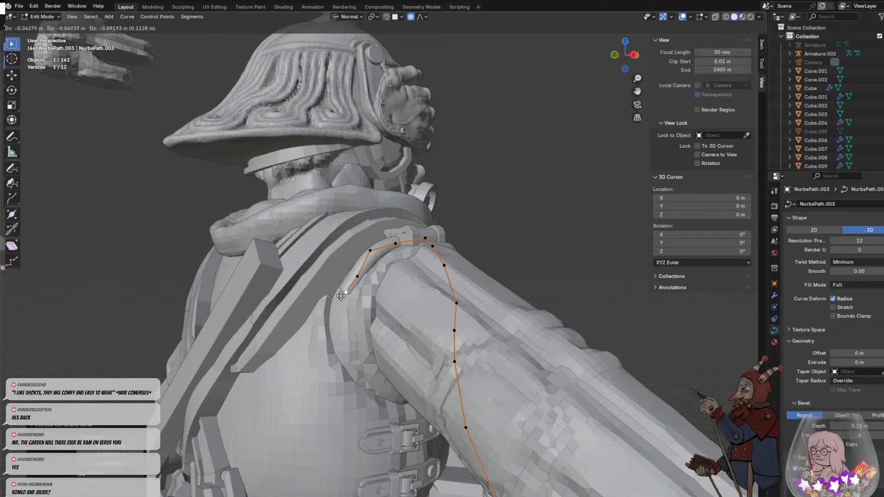
right_click(350, 256)
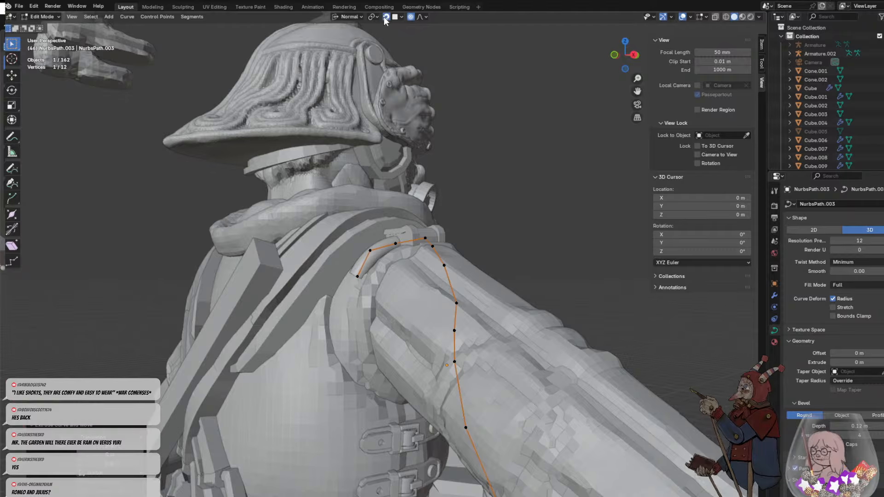
key("g")
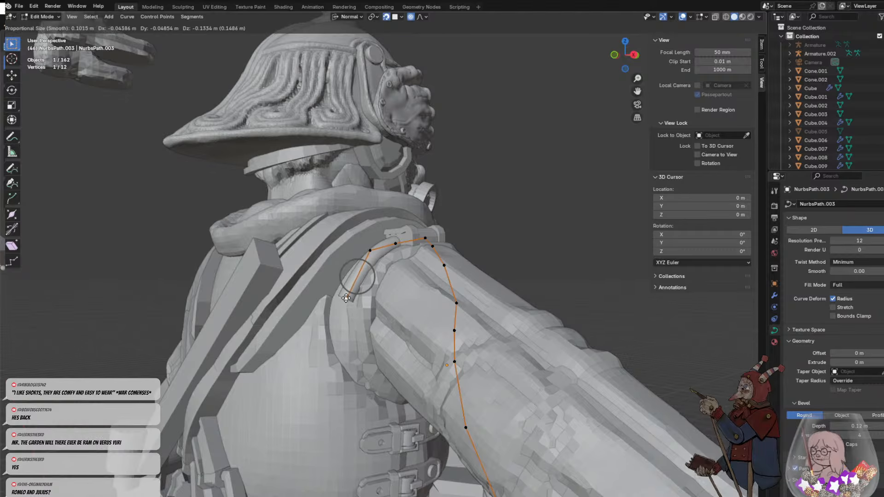
left_click(351, 285)
key("e")
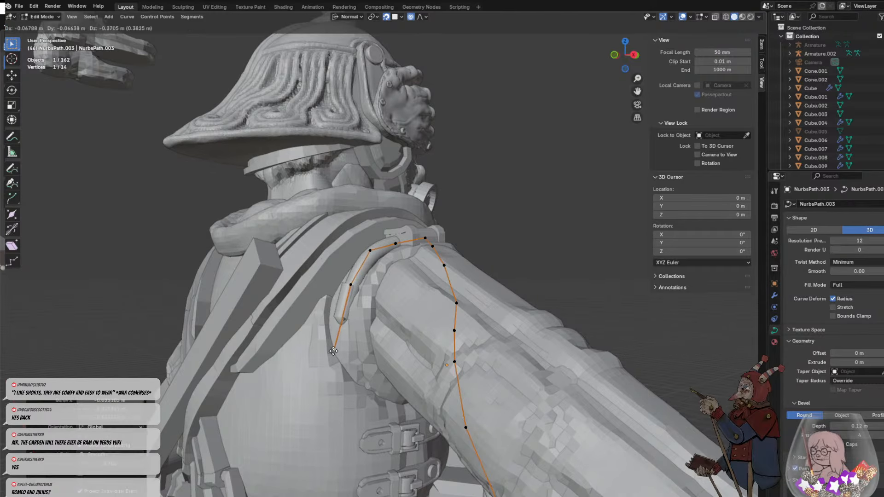
left_click(338, 320)
key("e")
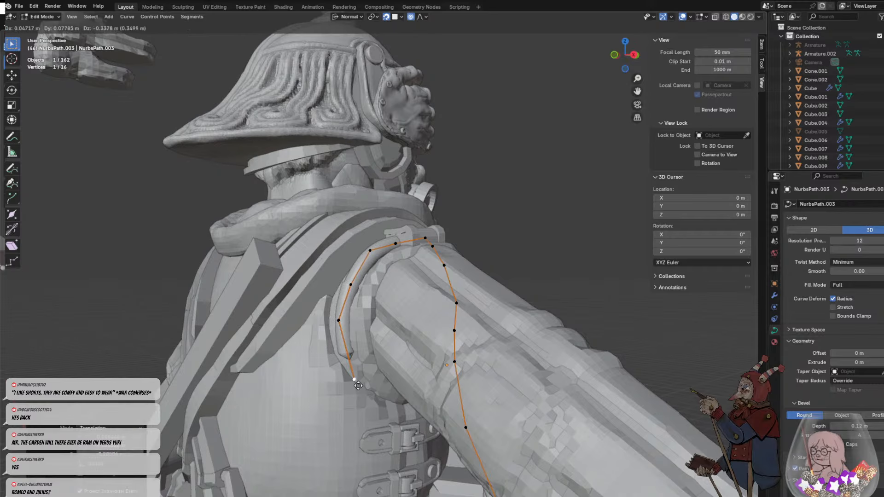
left_click(351, 382)
- Extrude the strap from the rear armhole diagonally down the back to the narrow end of the powder horn
middle_click_drag(351, 385, 362, 291)
key("e")
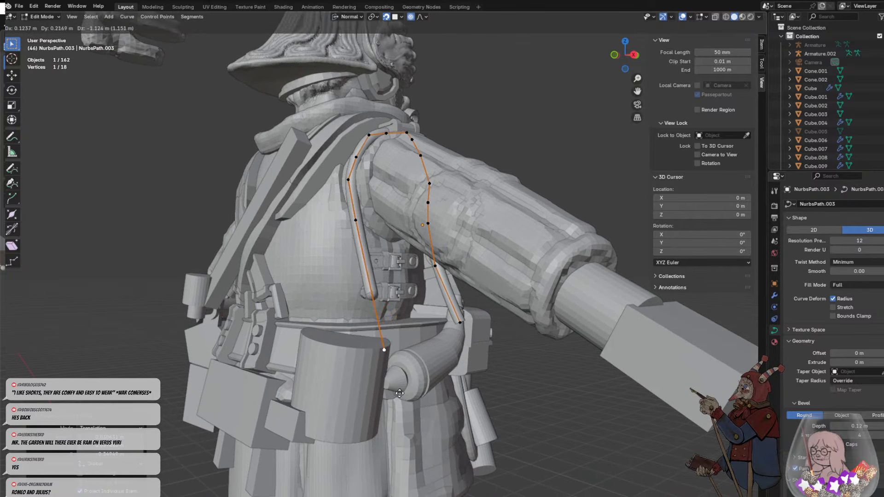
left_click(380, 319)
key("e")
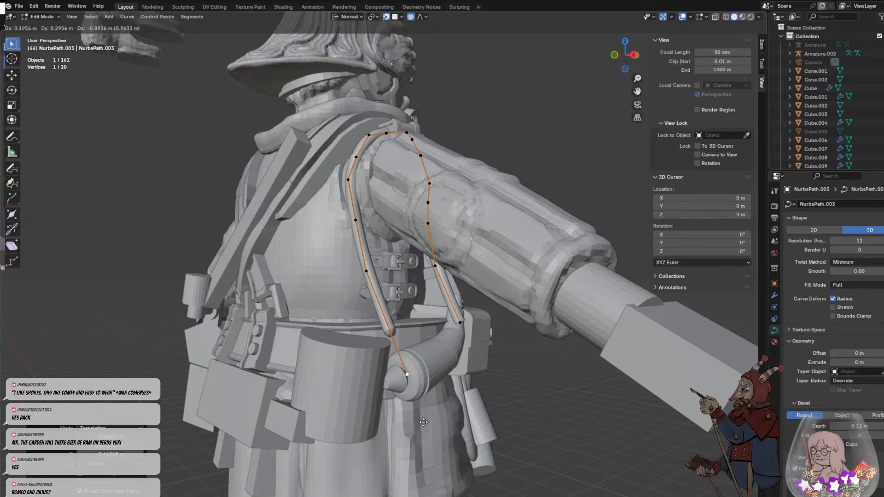
left_click(424, 422)
key("e")
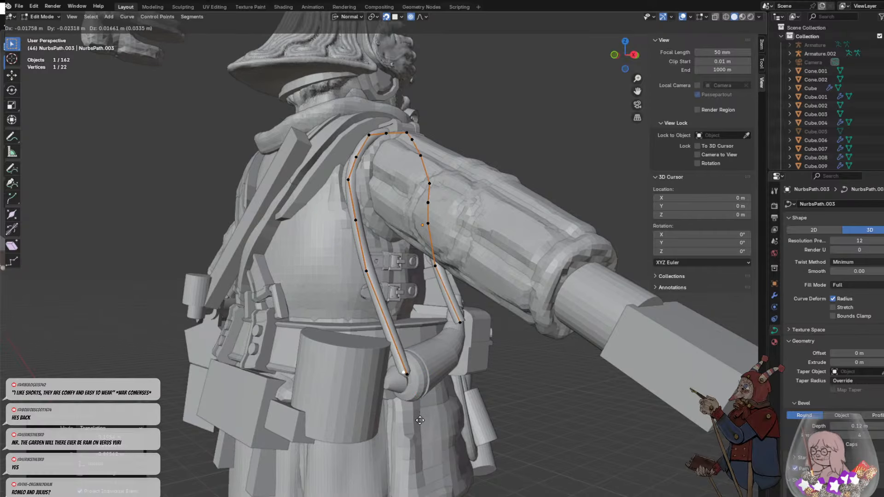
left_click(420, 421)
middle_click_drag(420, 420, 419, 362)
scroll(454, 305, "up", 1)
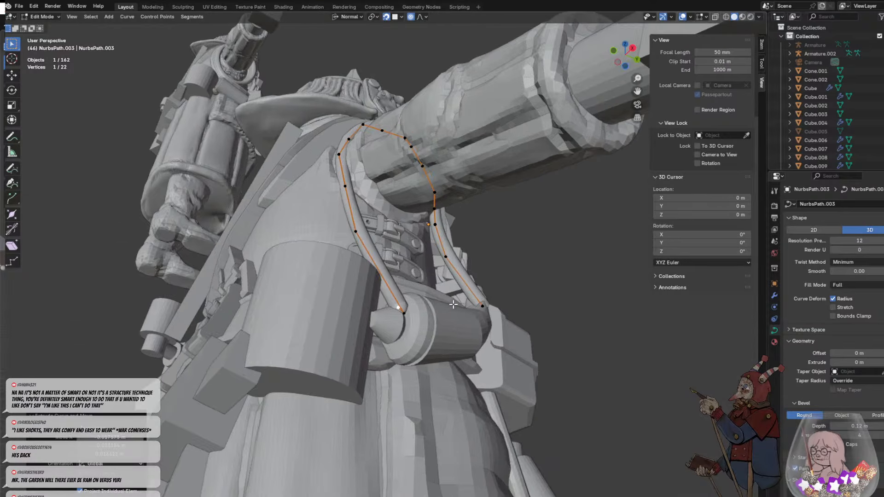
middle_click_drag(454, 305, 444, 297)
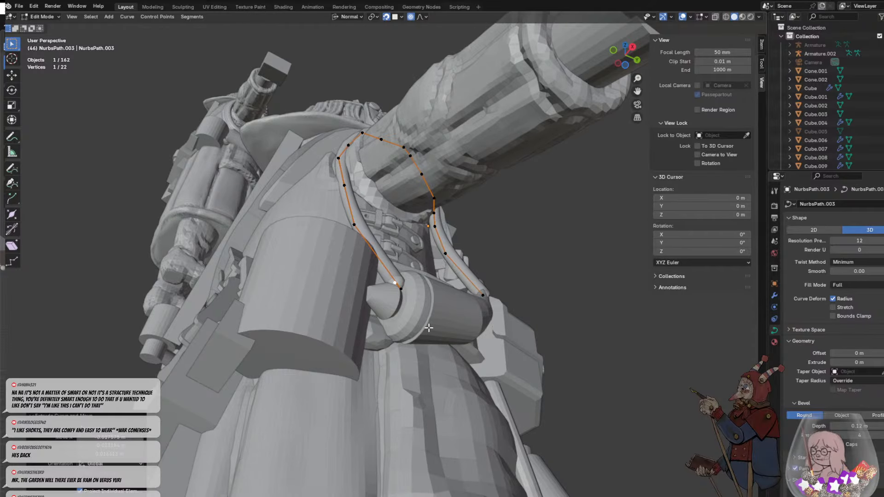
middle_click_drag(429, 328, 390, 271)
scroll(372, 265, "up", 3)
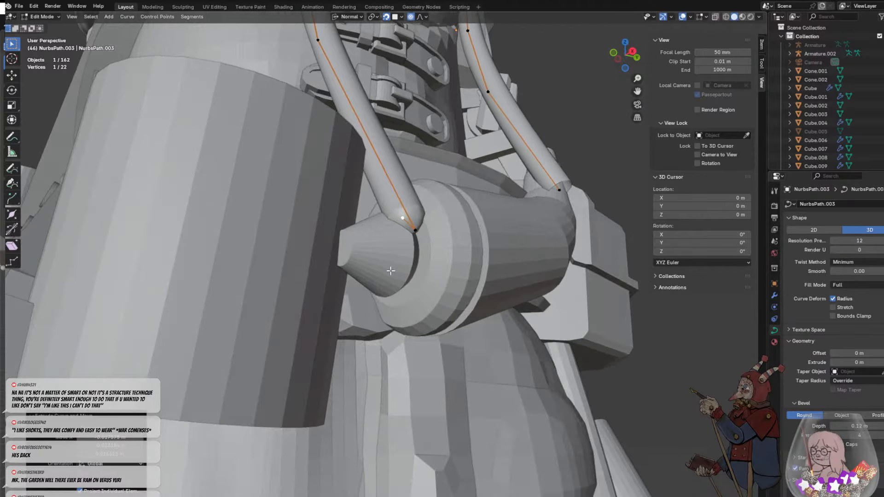
key("e")
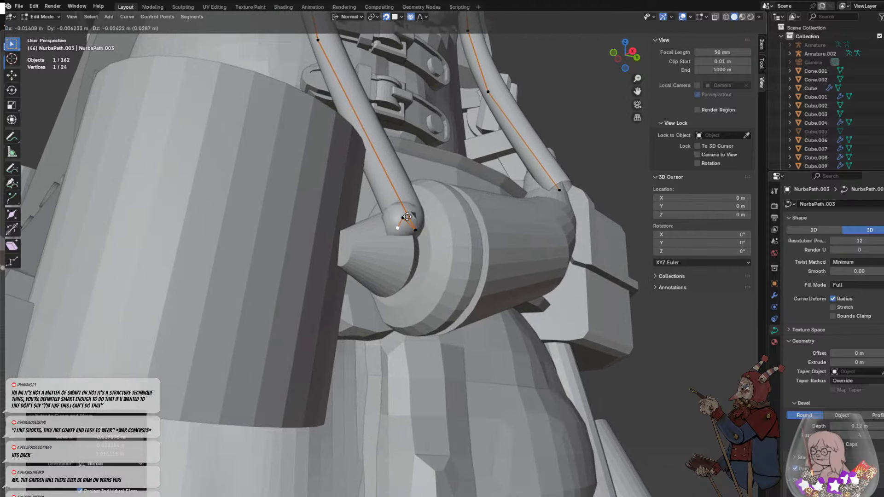
right_click(384, 219)
key("ctrl+z")
key("ctrl+z")
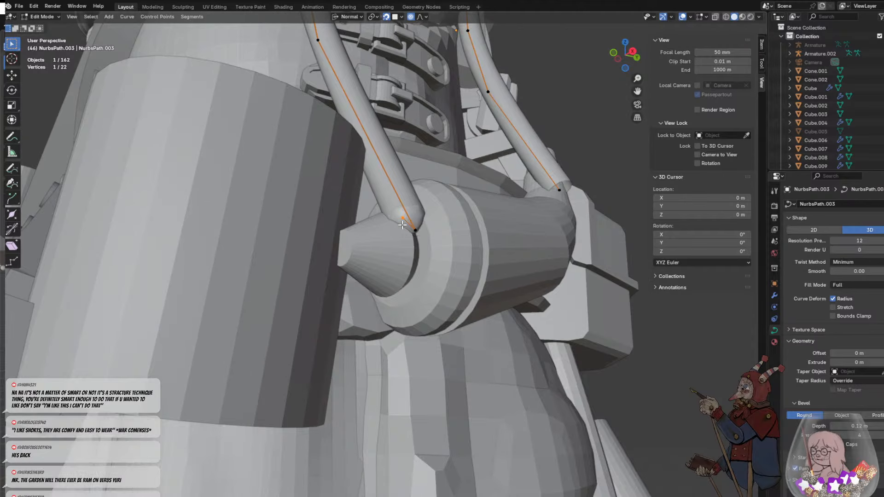
- Move the strap's end point onto the horn's collar beside the tip and extrude it down around the collar's lower edge
key("g")
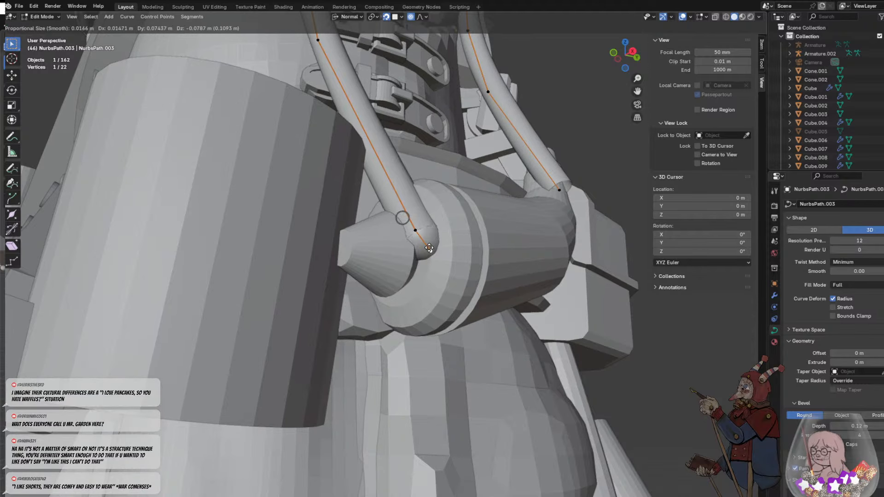
left_click(431, 238)
key("e")
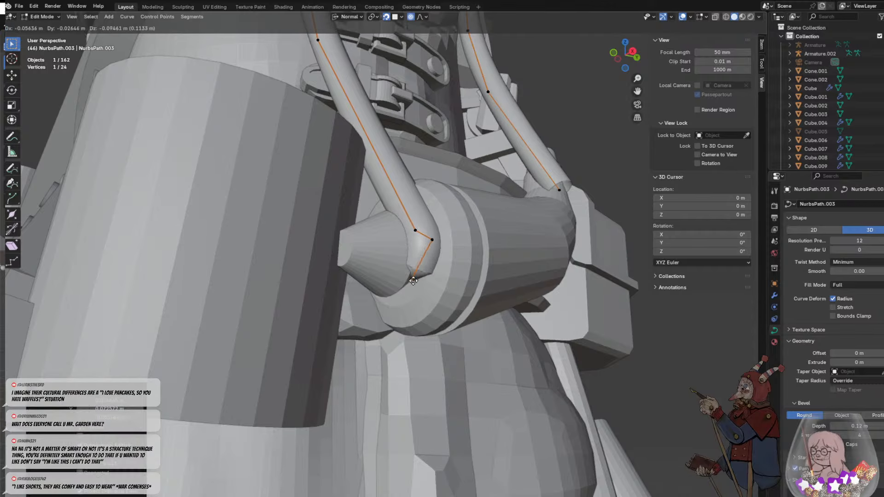
left_click(413, 297)
key("e")
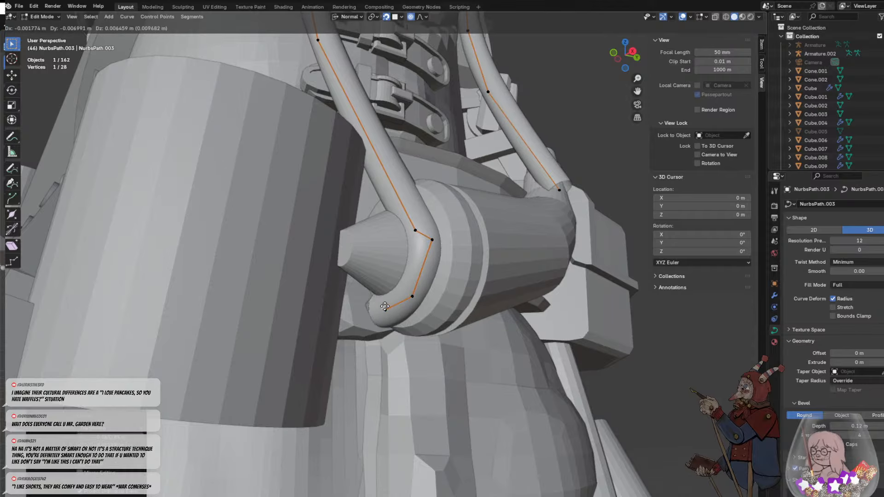
left_click(380, 295)
- Extrude four more segments from the strap's end back up and across the horn's collar to form a knot-like wrap
key("e")
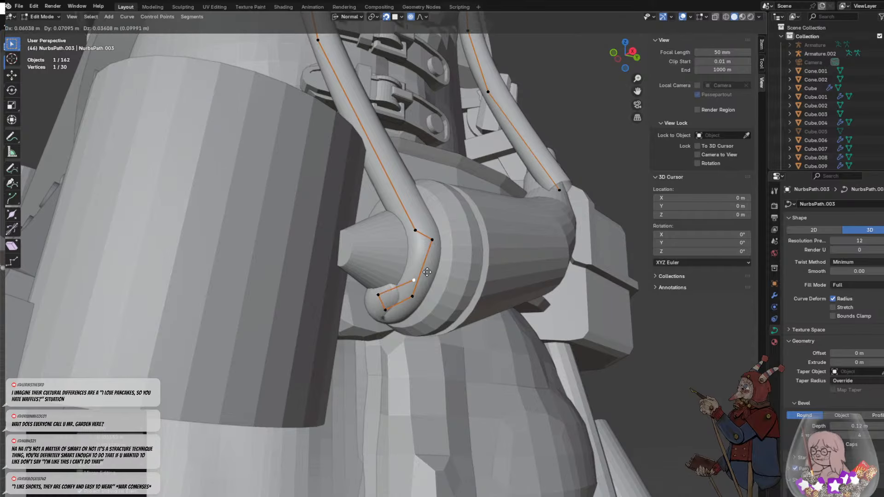
left_click(431, 245)
key("e")
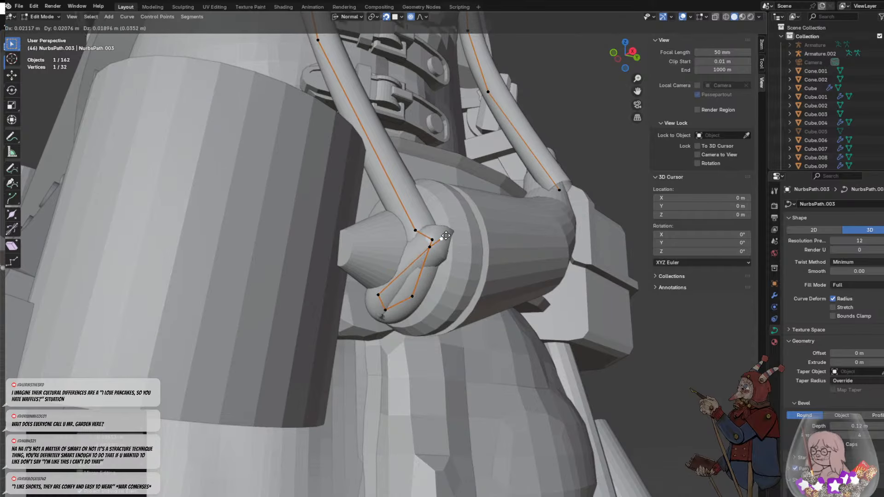
left_click(447, 234)
key("e")
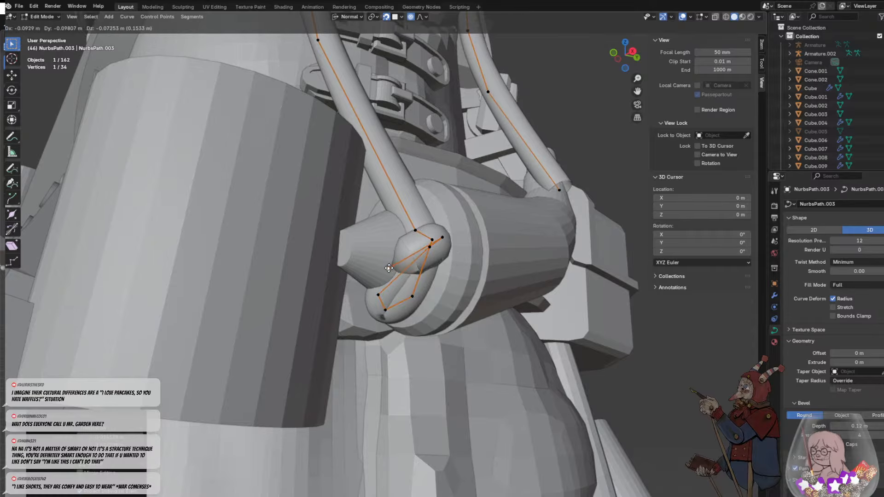
left_click(393, 270)
key("e")
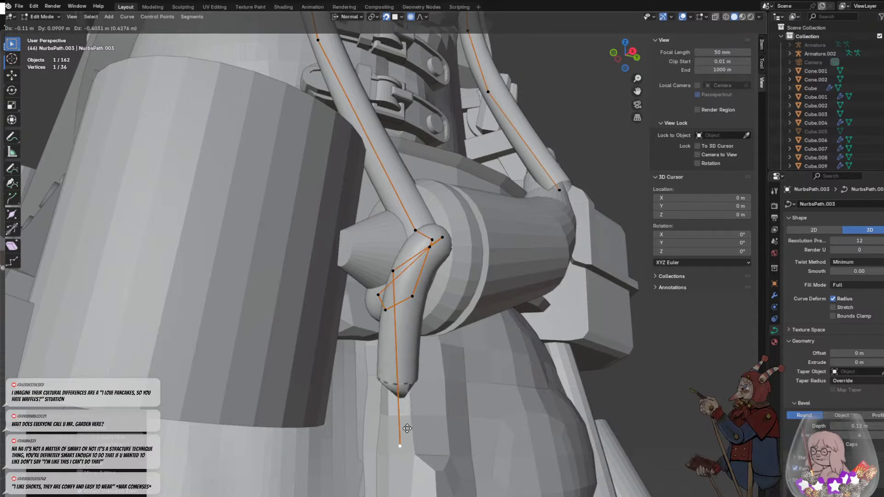
left_click(417, 281)
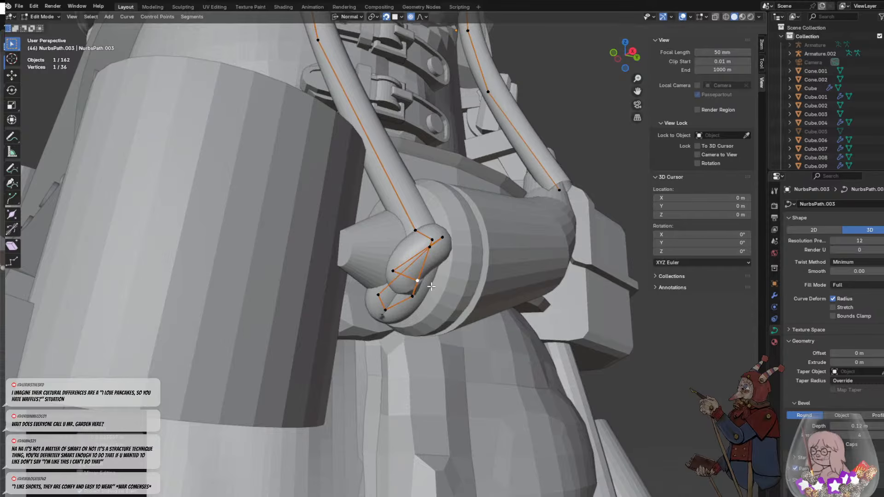
- Extrude the strap's end back up through the knot on the horn's collar, and extrude a long tail hanging down from it
key("e")
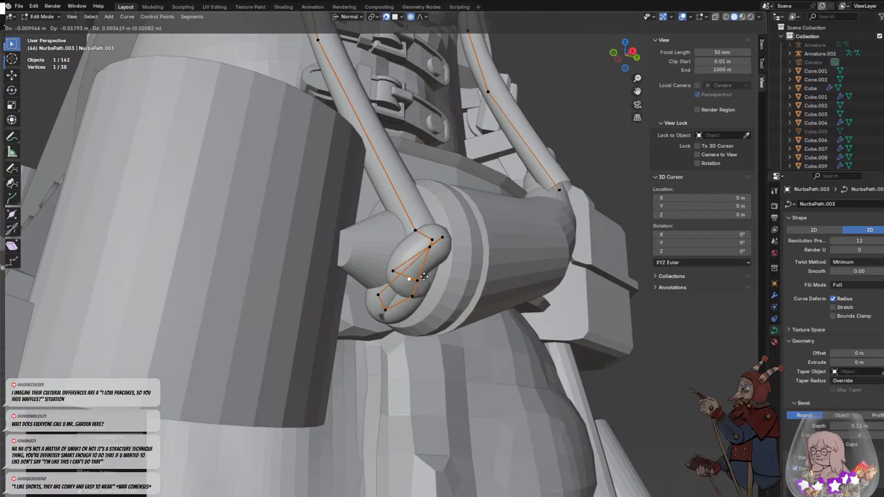
left_click(424, 248)
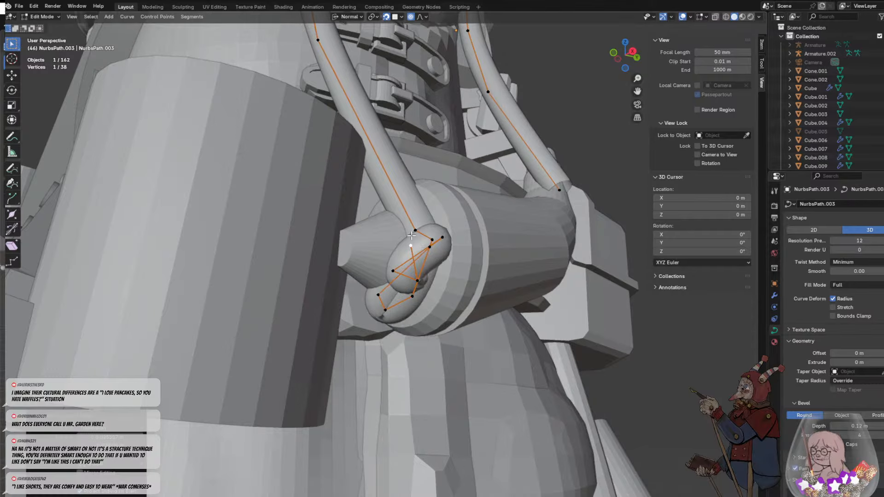
key("e")
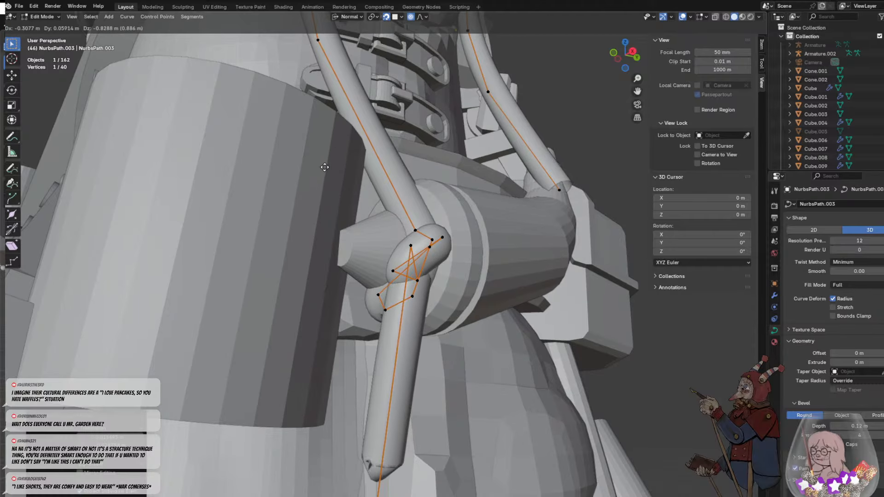
left_click(334, 151)
- Shorten the strap's hanging tail by raising its end point, and shift that point sideways toward the coat
middle_click_drag(504, 257, 369, 256)
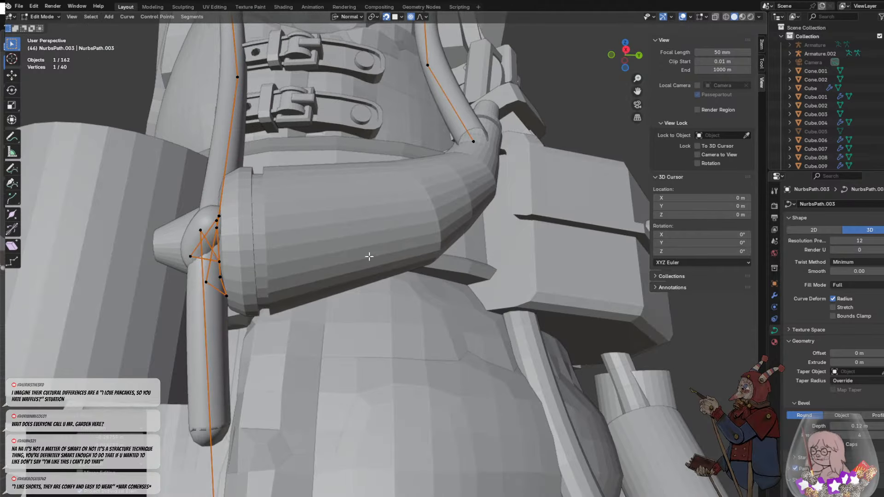
scroll(213, 424, "down", 7)
left_click(342, 300)
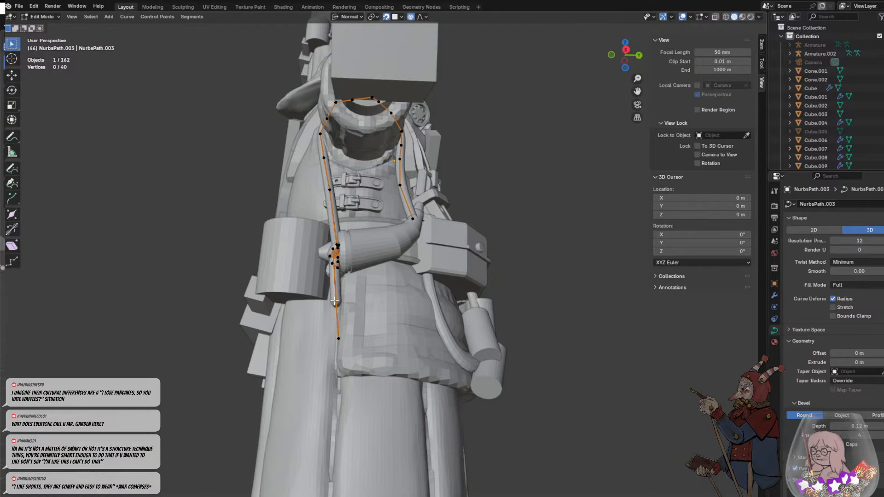
key("e")
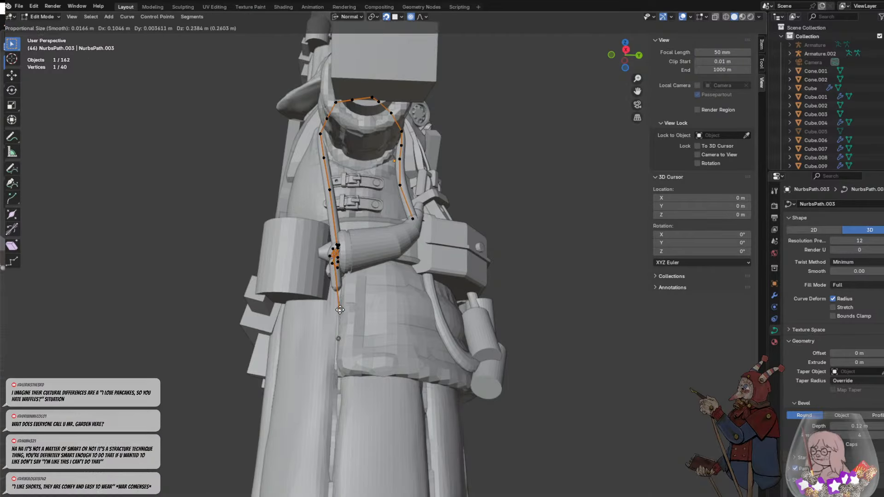
left_click(332, 311)
scroll(333, 311, "up", 4)
middle_click_drag(332, 311, 406, 285)
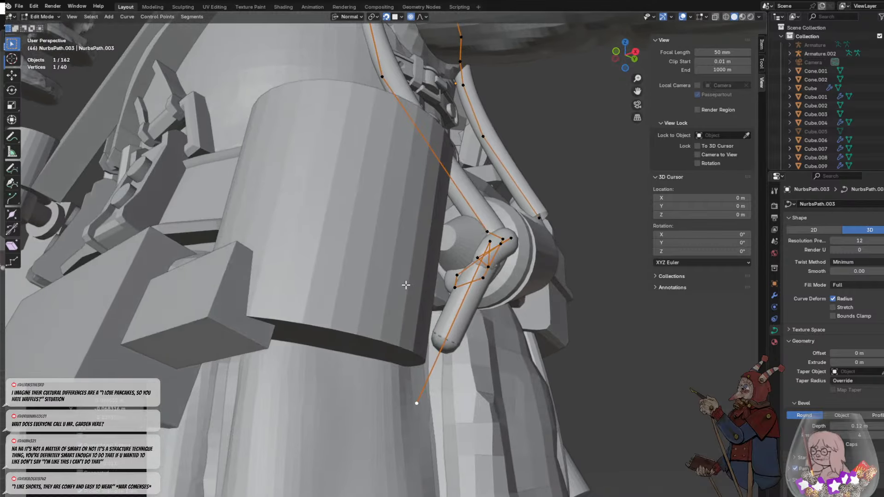
left_click(450, 329)
middle_click_drag(450, 328, 414, 367)
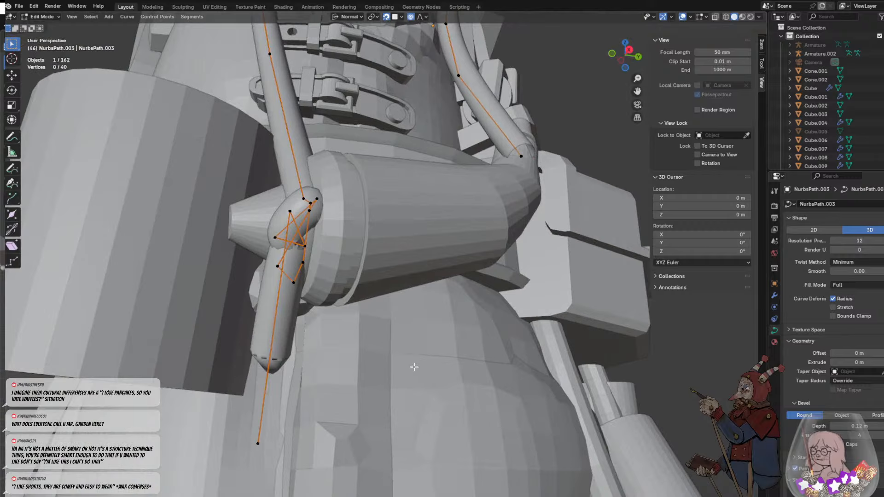
left_click(262, 438)
key("g")
left_click(315, 432)
- Move the strap's front end point onto the bend of the horn's spout and extrude three short segments across the spout
middle_click_drag(416, 297, 368, 329)
key("g")
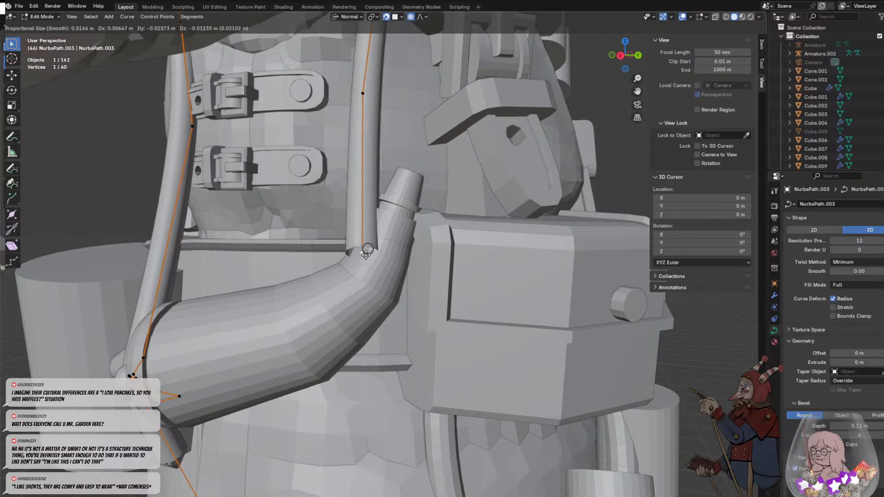
left_click(366, 253)
key("e")
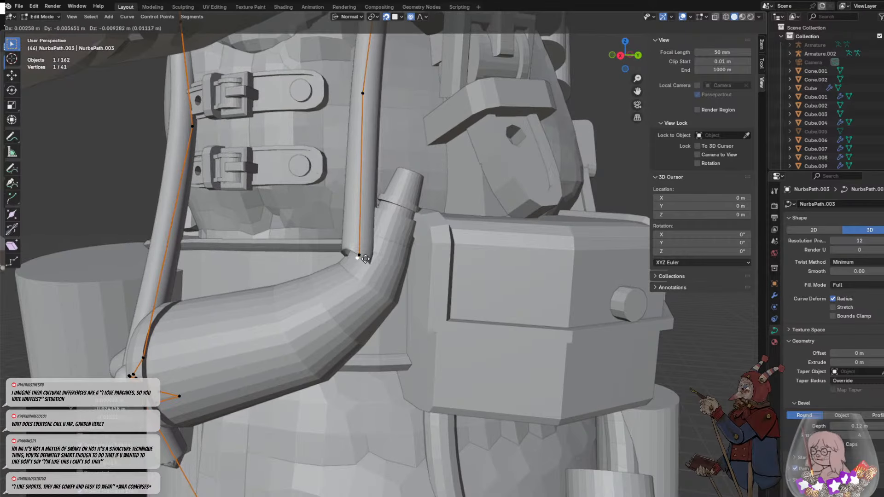
left_click(375, 258)
key("e")
left_click(403, 273)
key("e")
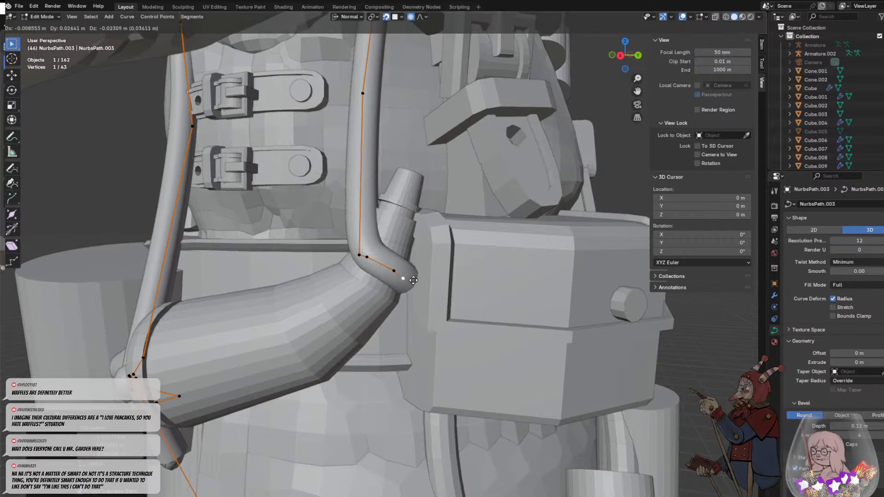
left_click(417, 284)
- Extrude five more segments from the front end around the back of the spout and across its front as a second wrap
key("e")
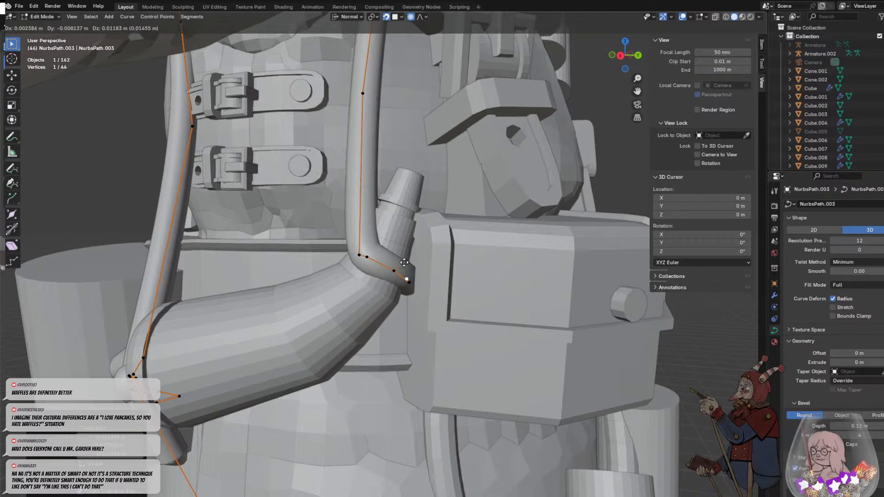
left_click(390, 235)
key("e")
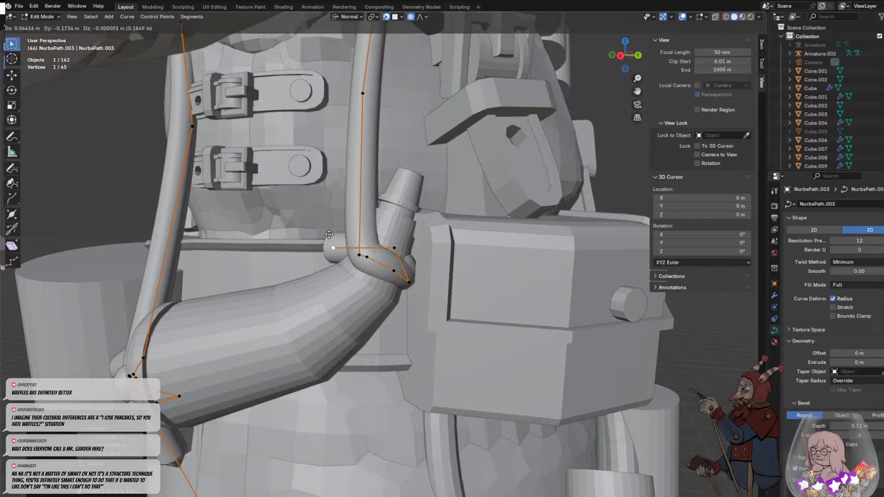
left_click(338, 232)
key("e")
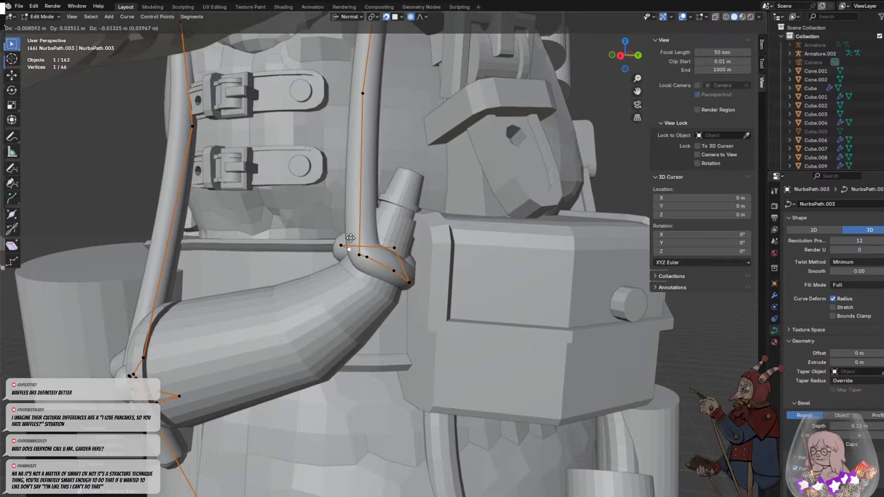
left_click(354, 259)
key("e")
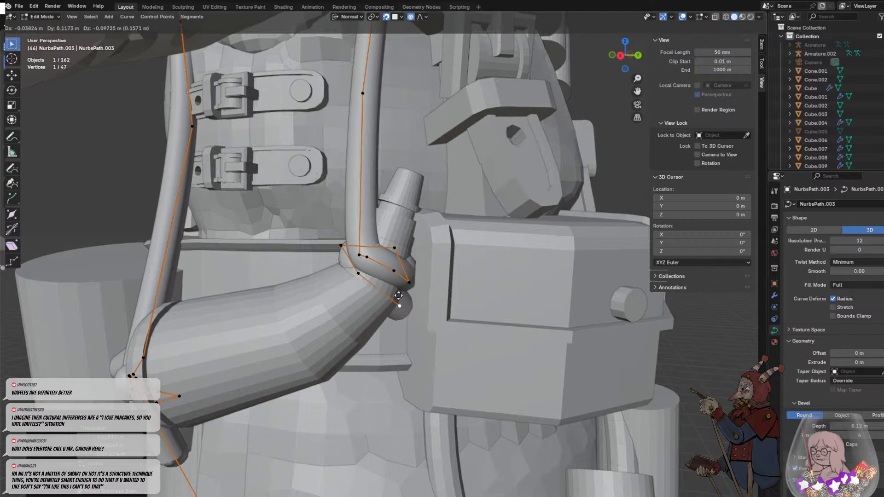
left_click(373, 276)
key("e")
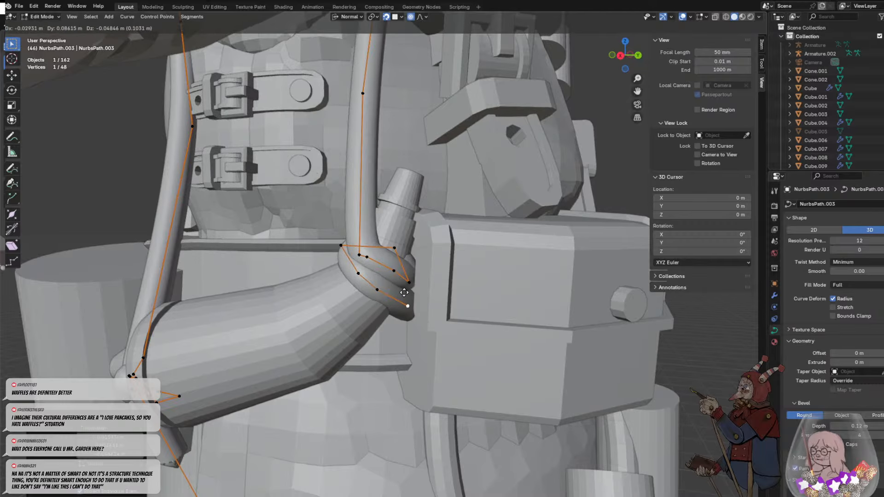
left_click(404, 292)
- Extrude two segments from the wrap's end up beside the spout and back over it as a short loose end
key("e")
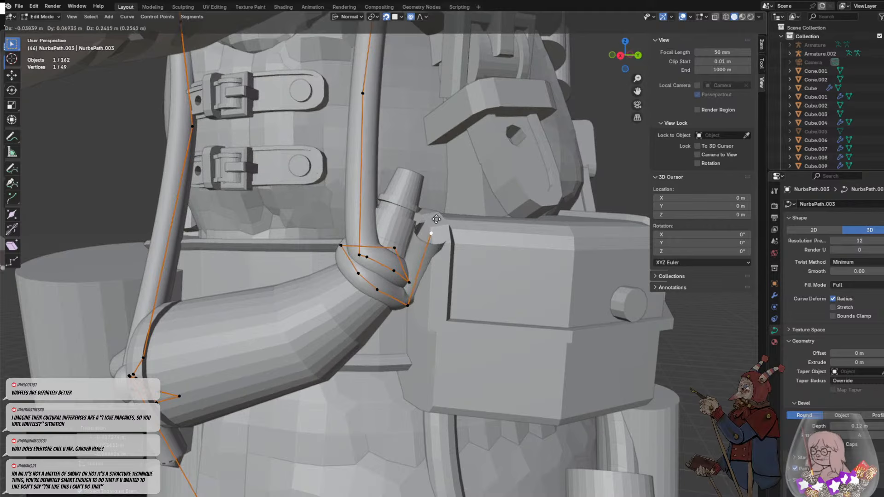
left_click(439, 216)
key("e")
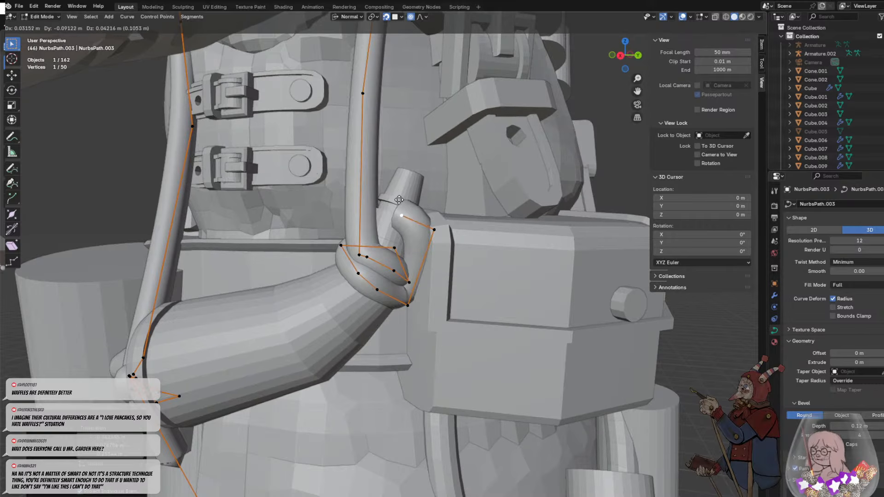
left_click(405, 203)
- Set the strap's bevel depth to 0.1 m
middle_click_drag(406, 203, 642, 288)
scroll(642, 287, "down", 1)
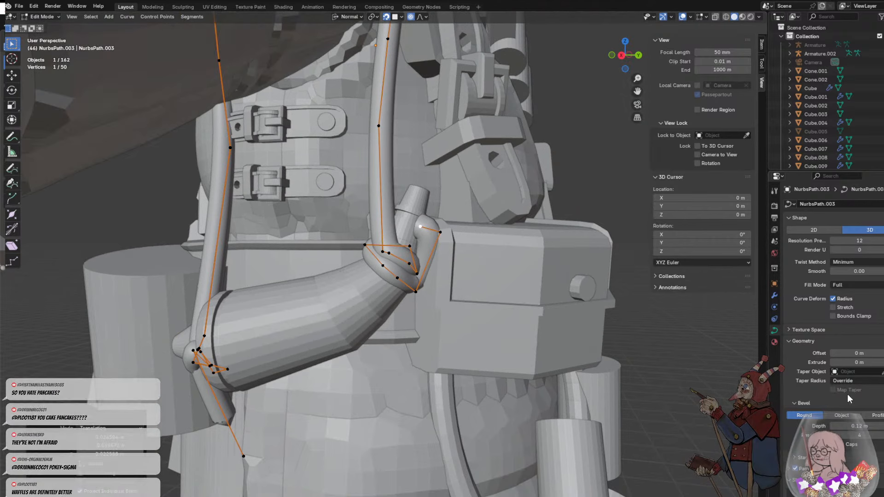
middle_click_drag(486, 285, 576, 319)
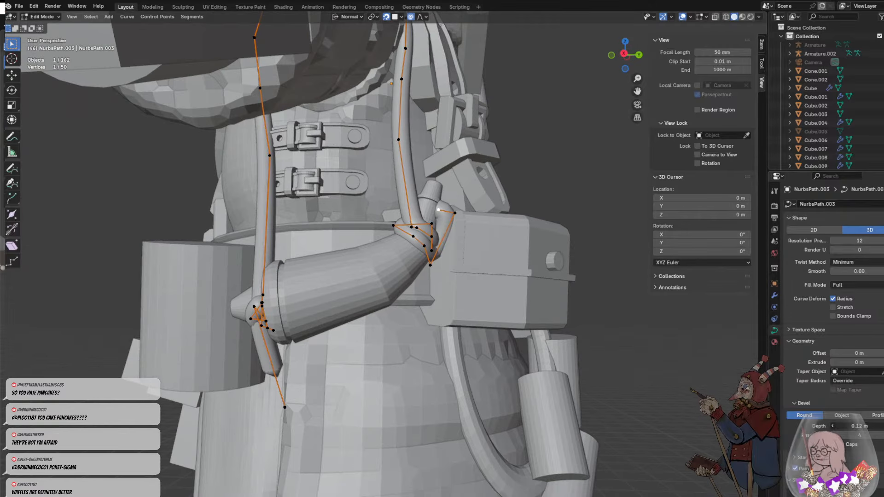
left_click_drag(859, 426, 850, 426)
left_click(516, 309)
- Reposition the control point above the horn on the strap's front run so the run lies along the chest beside the buckle
middle_click_drag(415, 274, 490, 320)
scroll(489, 321, "down", 4)
middle_click_drag(381, 221, 318, 245)
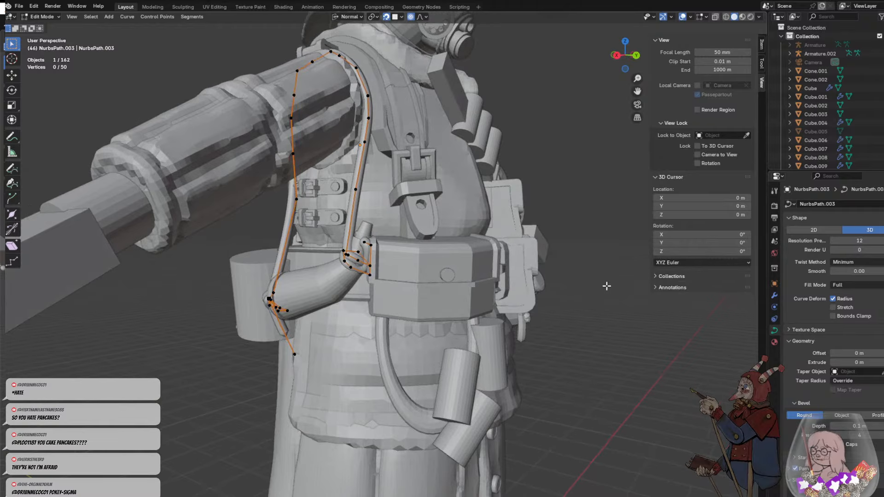
scroll(546, 288, "down", 2)
middle_click_drag(538, 285, 520, 295)
scroll(375, 216, "up", 4)
middle_click_drag(366, 210, 366, 182)
key("g")
left_click(392, 120)
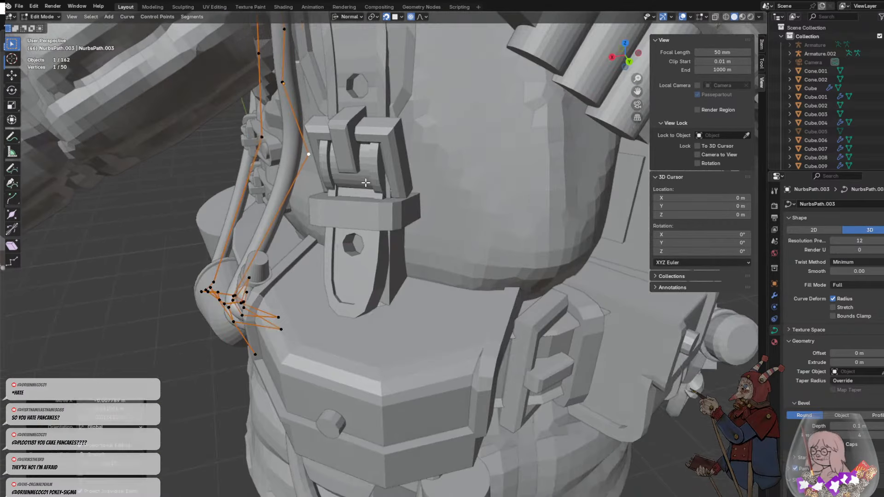
key("g")
left_click(293, 152)
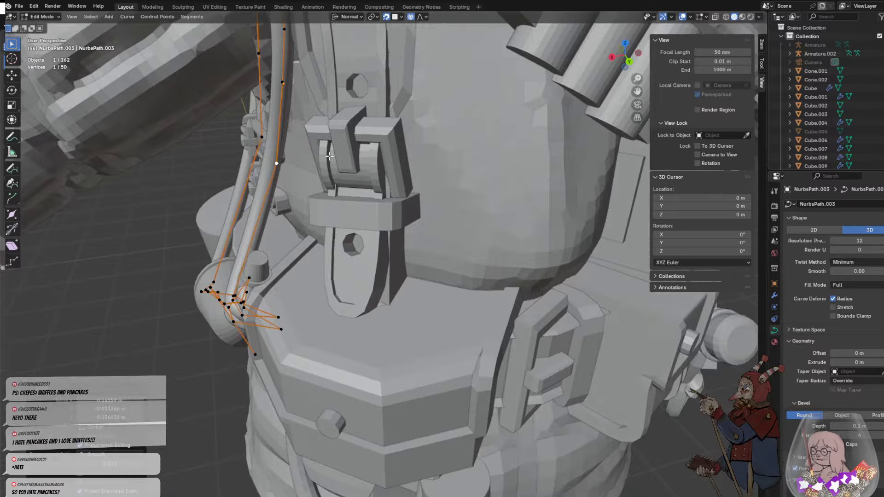
- With snapping off, shift the front run's control point sideways to smooth the strap's line down to the horn's spout
middle_click_drag(294, 152, 346, 48)
key("g")
left_click(352, 105)
scroll(277, 115, "up", 2)
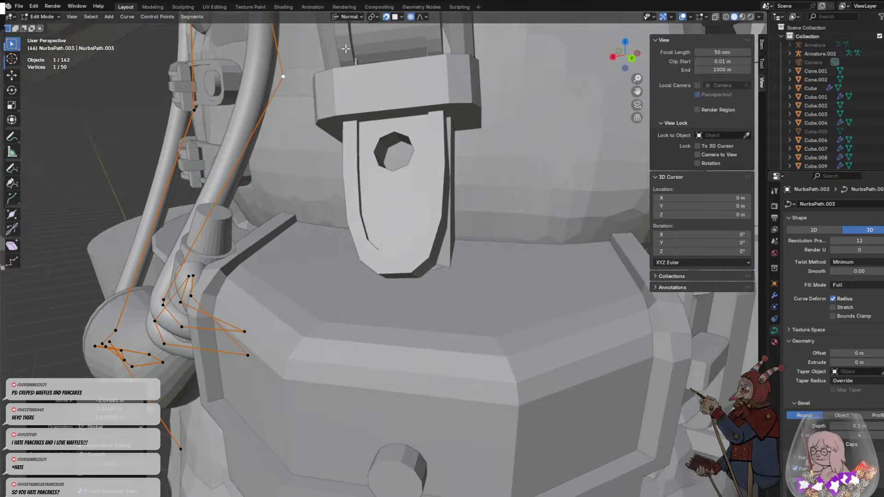
scroll(383, 102, "down", 3)
middle_click_drag(383, 101, 408, 137)
key("g")
left_click(292, 167)
key("g")
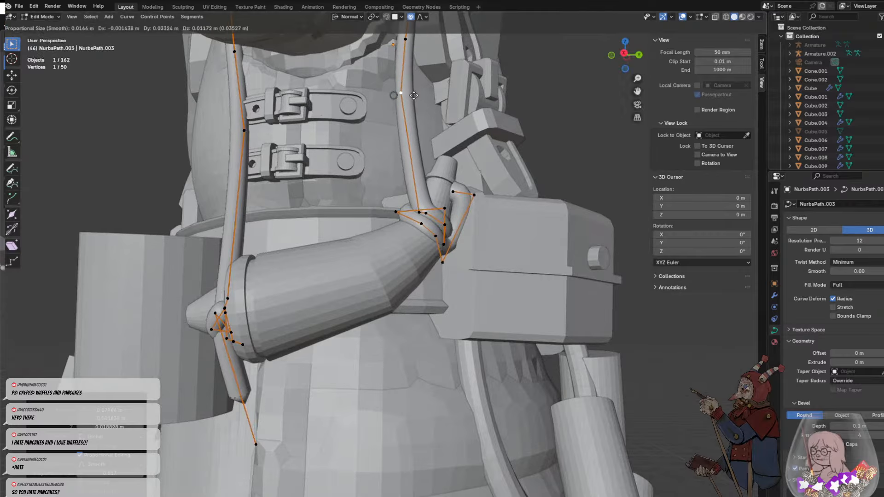
left_click(428, 97)
- Deselect the strap's control points and return to Object Mode
middle_click_drag(471, 134, 385, 159)
scroll(385, 158, "down", 6)
scroll(386, 158, "down", 1)
left_click(295, 280)
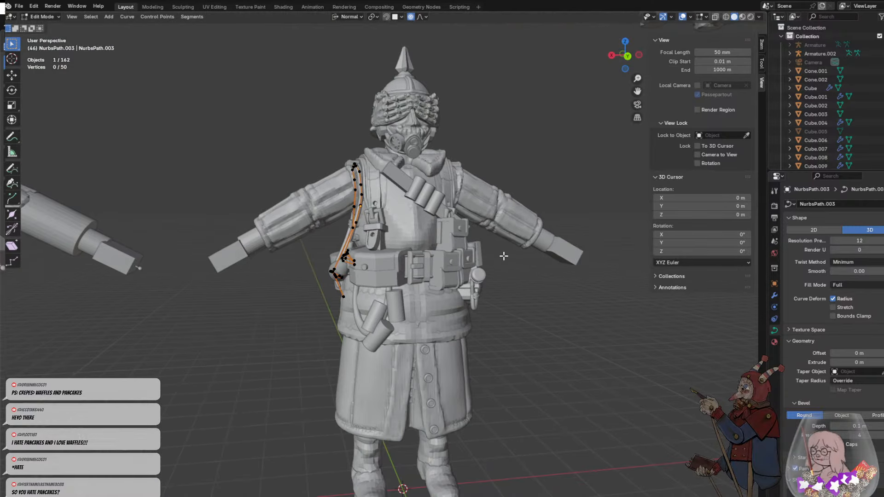
key("Tab")
middle_click_drag(501, 269, 479, 276)
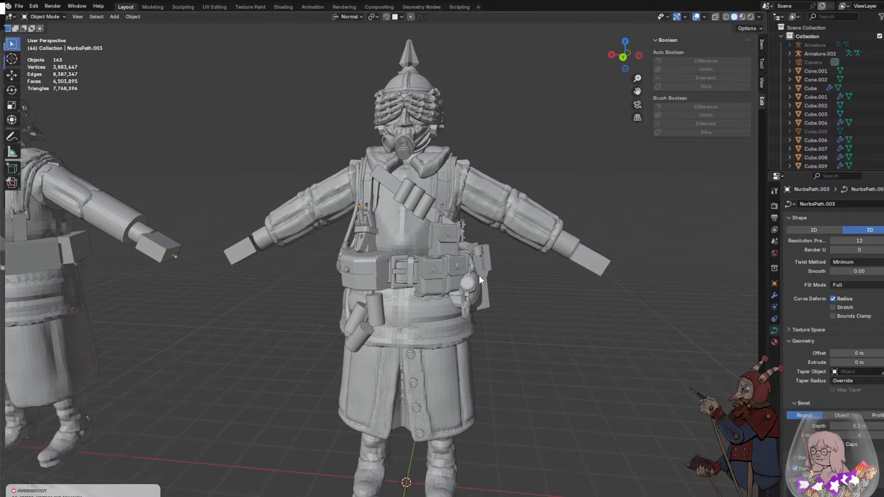
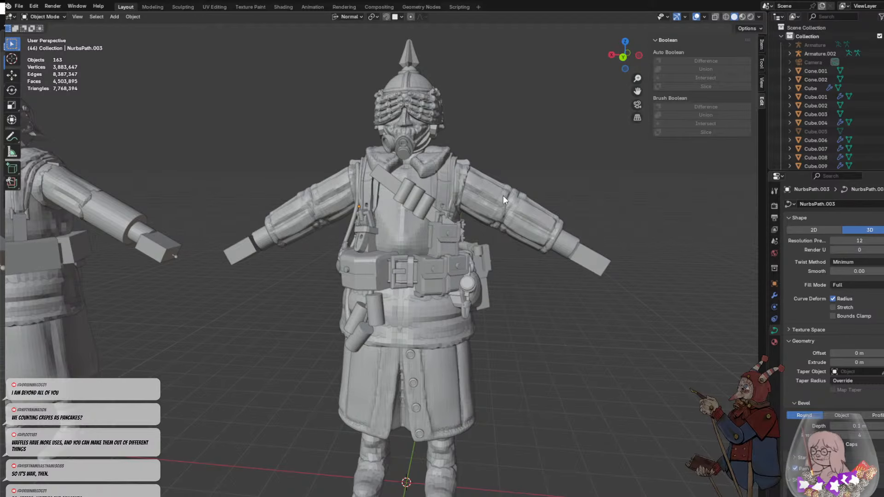
- Examine the shoulder strap, powder horn and belt gear from the front, the soldier's right side and at full-figure distance
middle_click_drag(444, 249, 494, 231)
middle_click_drag(514, 221, 490, 228)
middle_click_drag(496, 285, 311, 264)
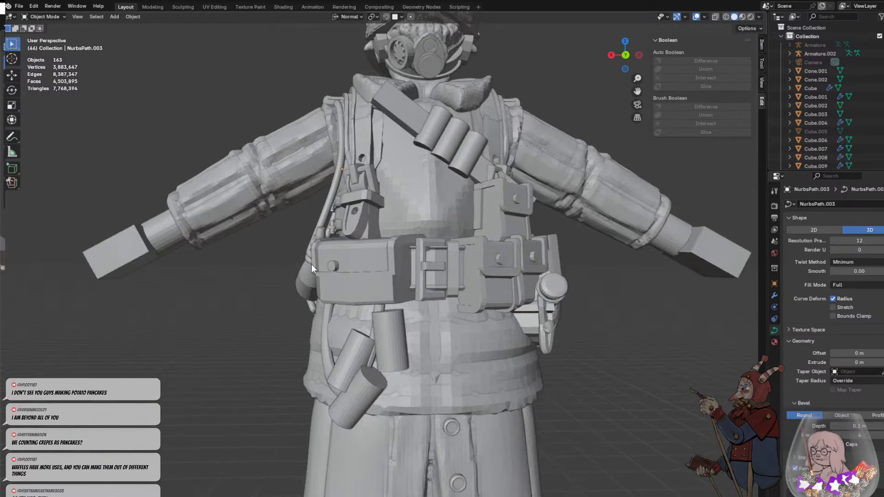
middle_click_drag(333, 342, 386, 300)
left_click(393, 303)
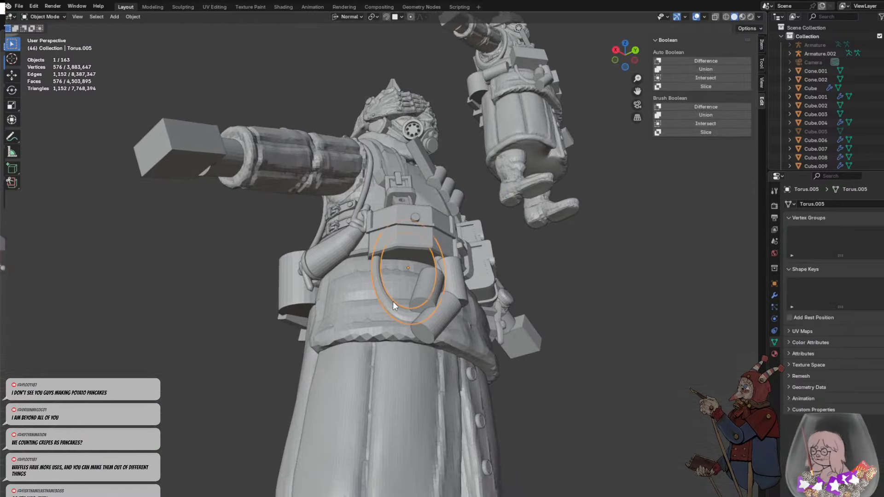
middle_click_drag(422, 249, 396, 224)
left_click(374, 239)
scroll(396, 224, "down", 5)
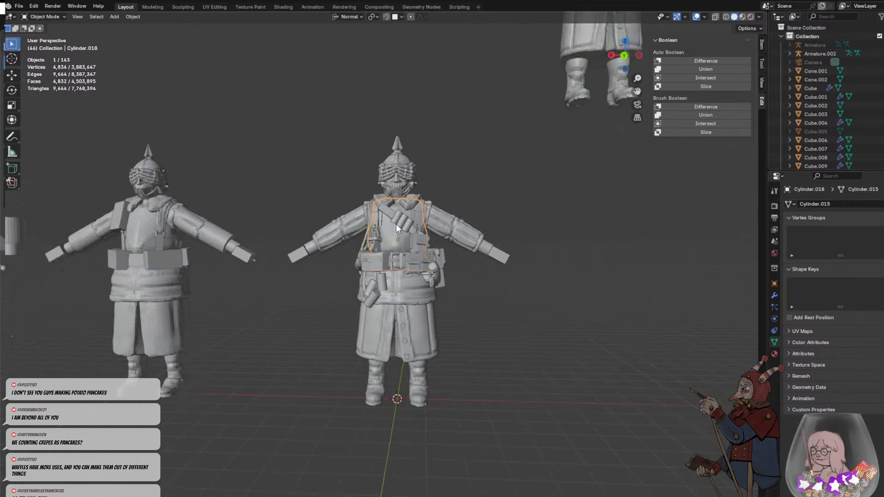
left_click(483, 306)
middle_click_drag(484, 302, 543, 298)
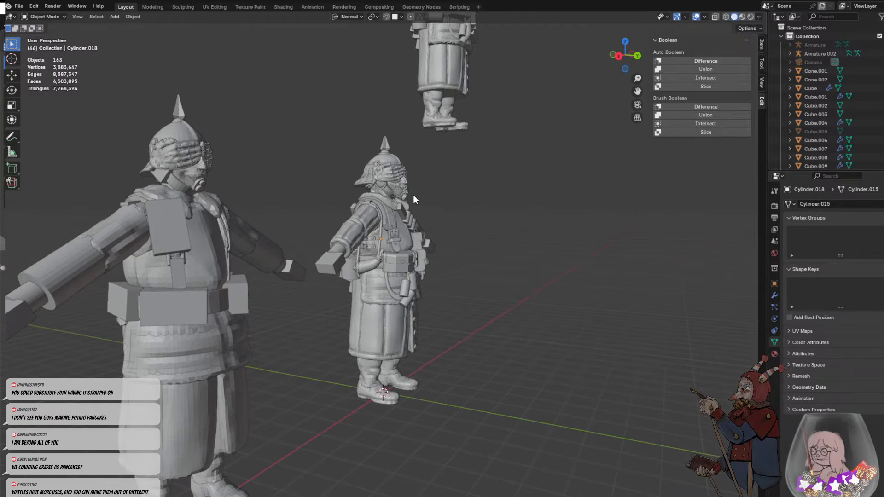
scroll(413, 198, "up", 3)
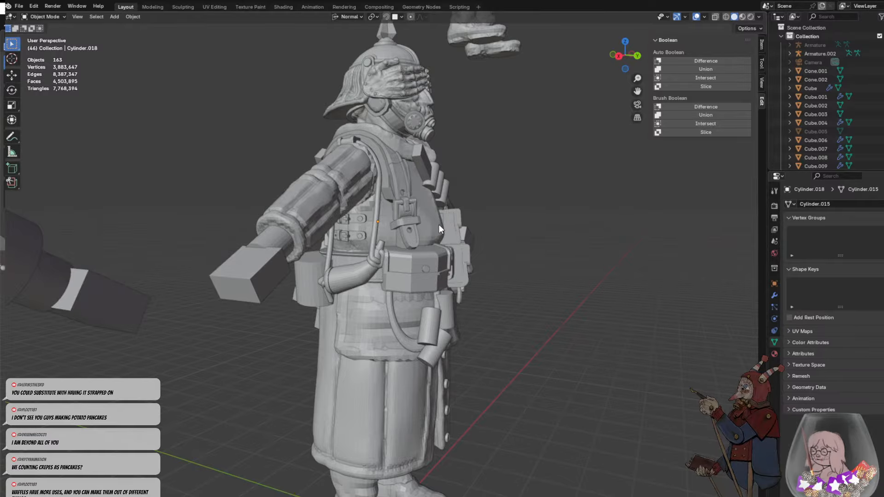
middle_click_drag(438, 213, 383, 201)
scroll(352, 219, "up", 3)
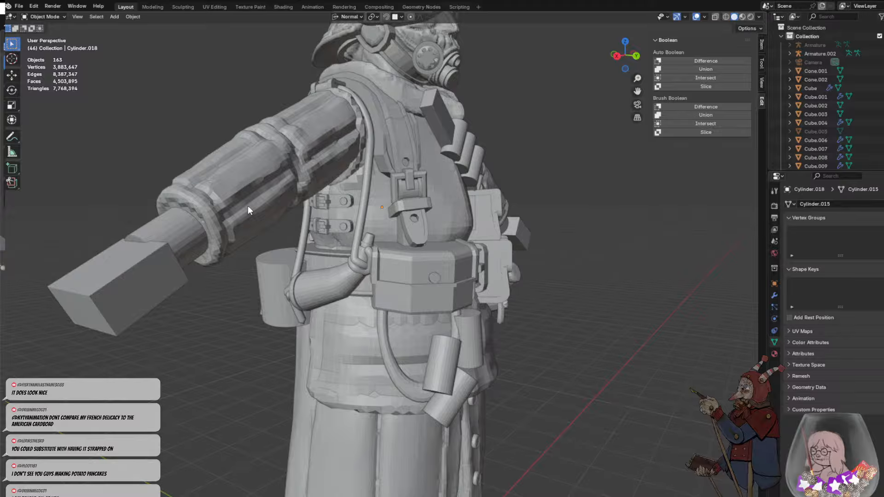
middle_click_drag(377, 267, 352, 270)
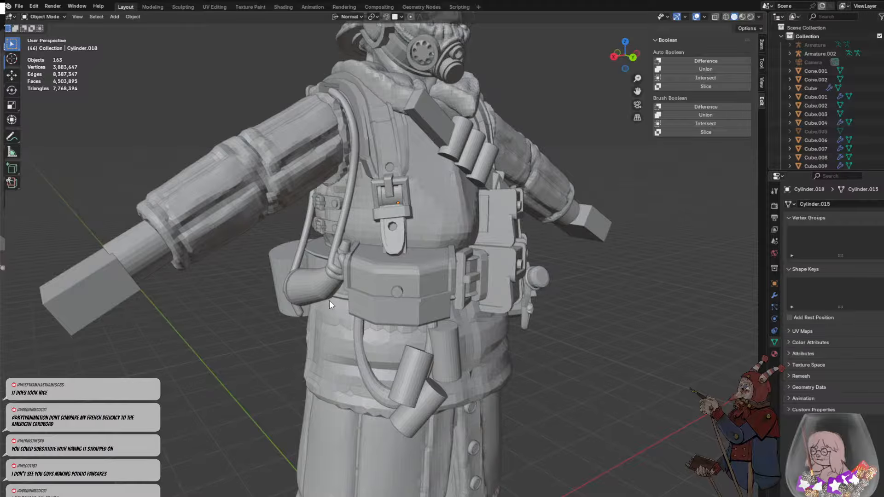
middle_click_drag(330, 305, 354, 277)
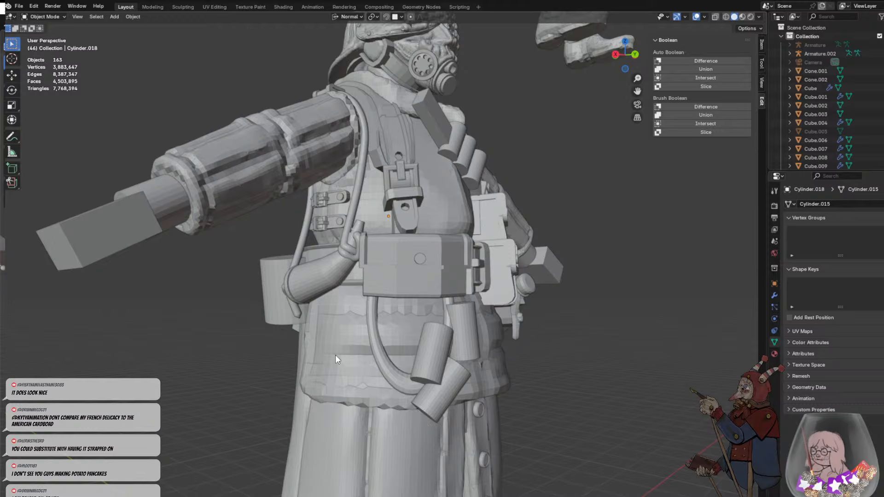
scroll(335, 356, "down", 2)
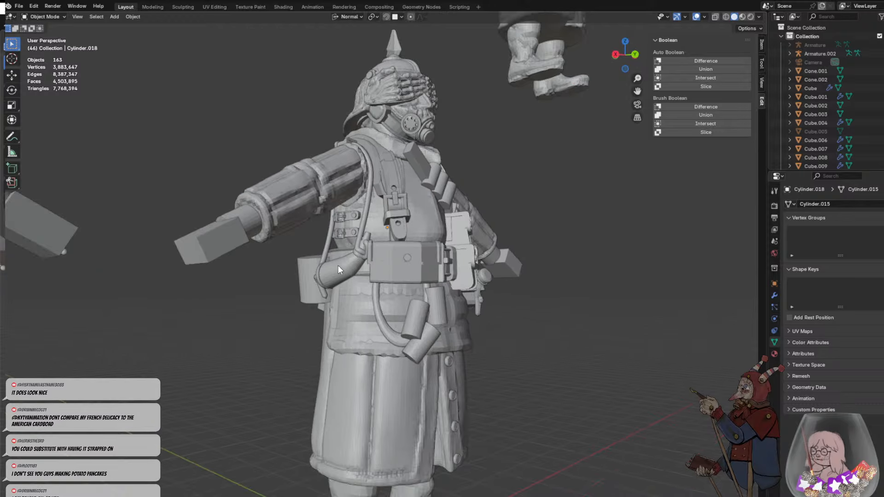
scroll(341, 282, "down", 3)
middle_click_drag(356, 252, 471, 300)
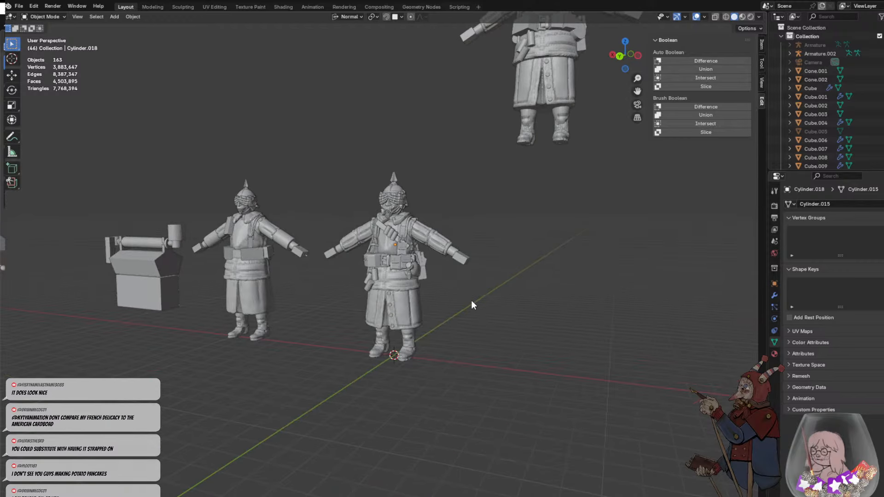
scroll(484, 205, "up", 2)
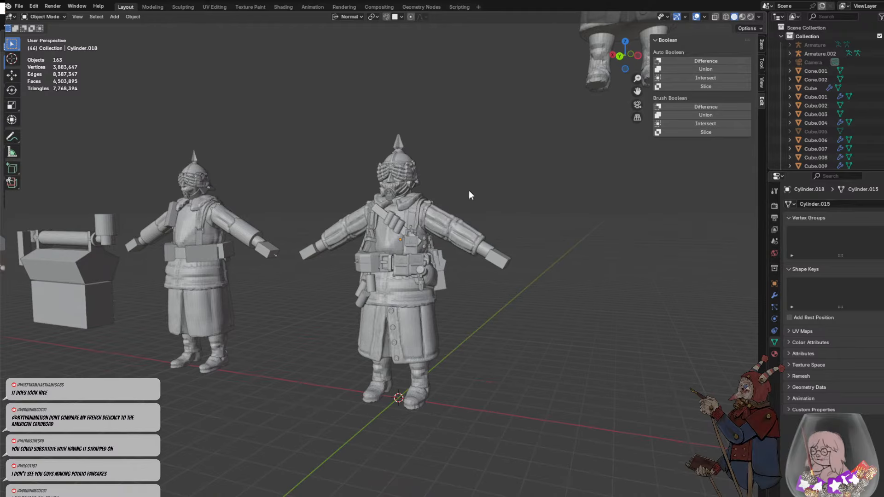
- Select the plain cylinder hanging behind the powder horn on the back of the belt and rotate it slightly
middle_click_drag(493, 247, 317, 302)
scroll(390, 275, "up", 4)
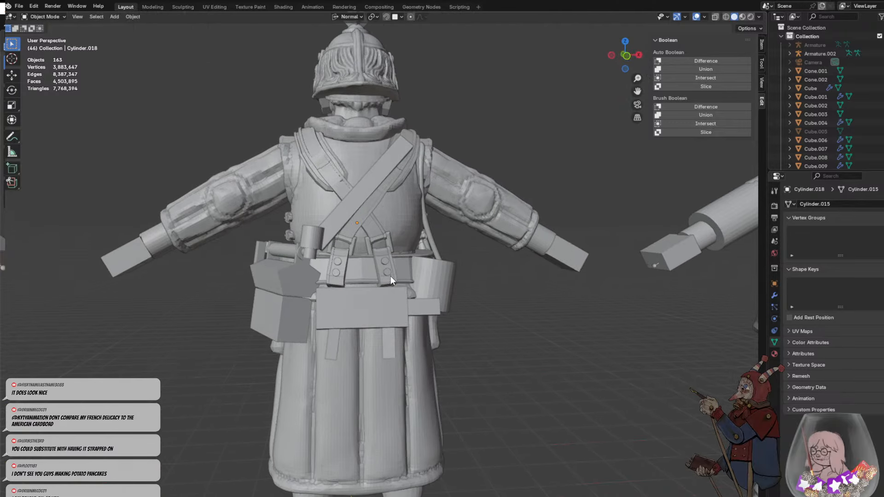
middle_click_drag(390, 276, 451, 333)
left_click(368, 290)
scroll(372, 294, "up", 3)
scroll(373, 299, "up", 3)
scroll(407, 303, "down", 4)
key("r")
left_click(406, 285)
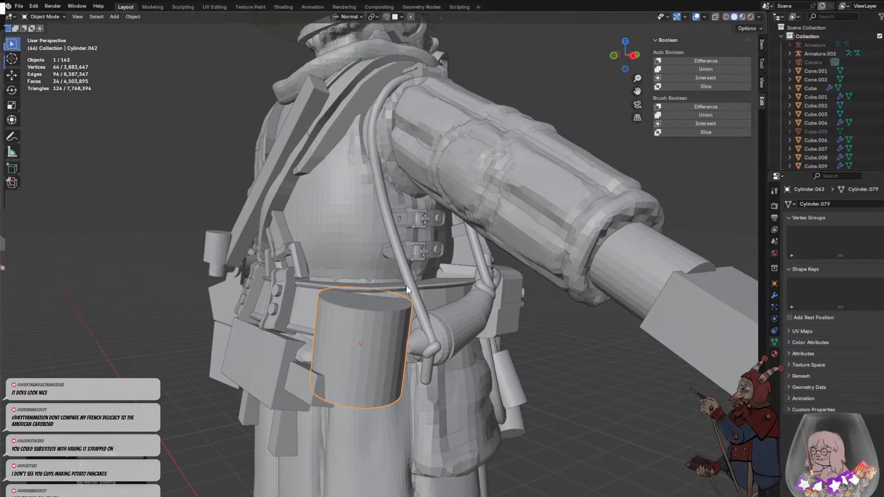
- Round off the bottom edge of the cylinder with a multi-segment bevel around its bottom face
middle_click_drag(406, 286, 358, 294)
key("Tab")
left_click(353, 252)
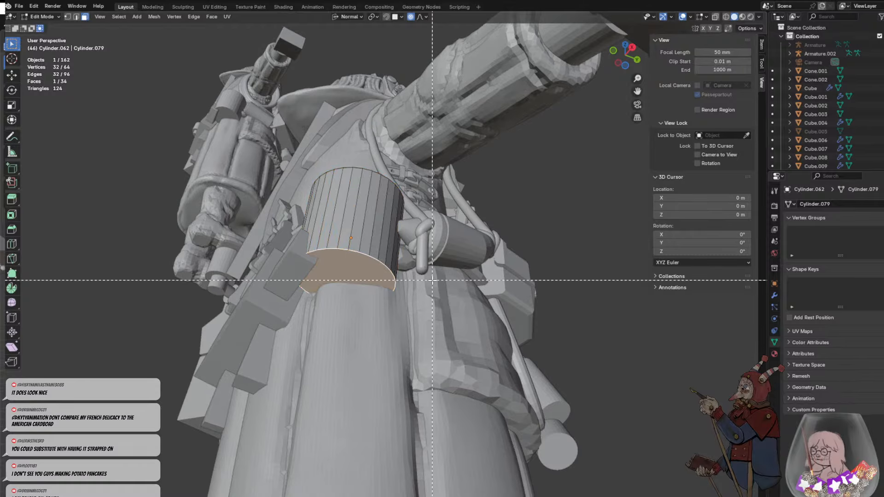
key("ctrl+b")
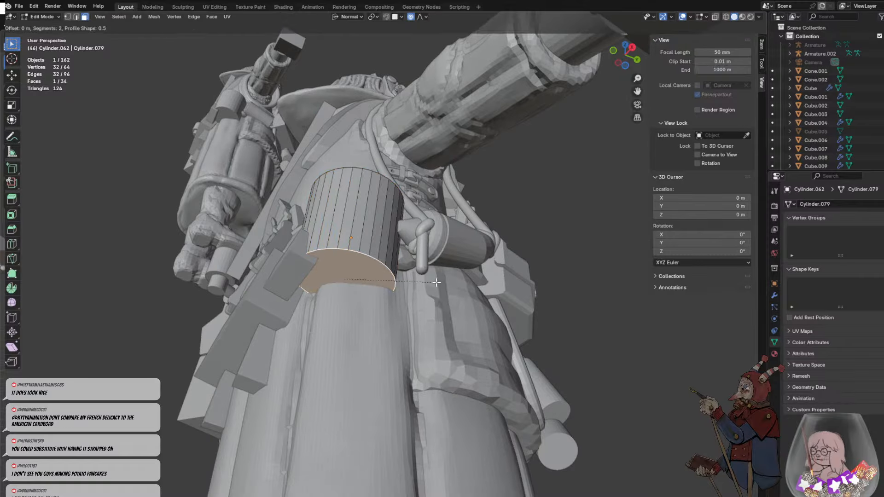
left_click(461, 282)
left_click(385, 264)
key("ctrl+z")
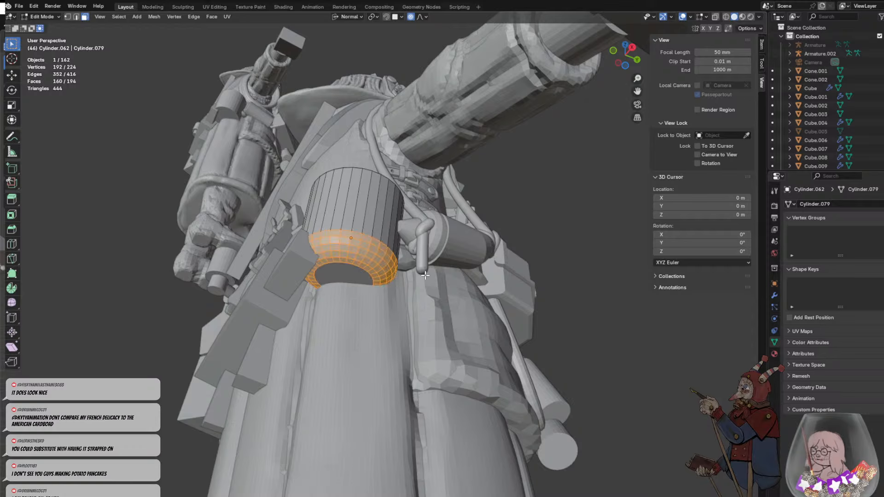
- Scale up the cylinder's beveled bottom section so the base flares out slightly, leaving nothing selected
key("s")
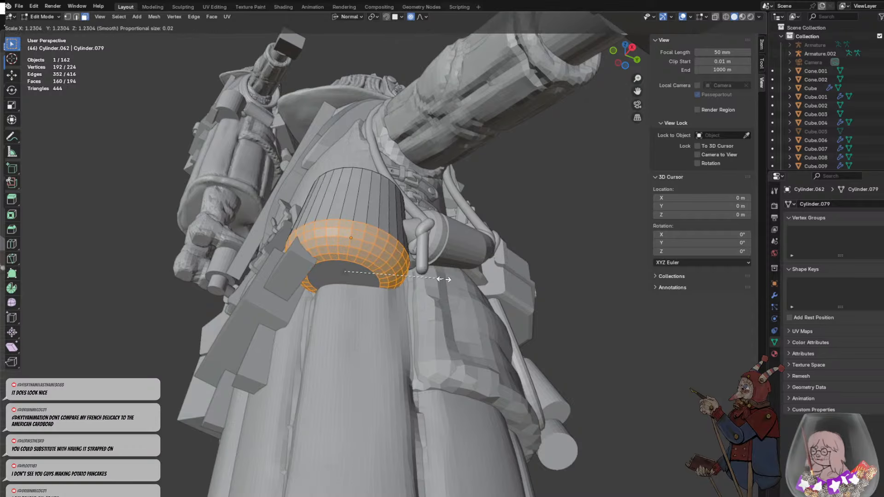
left_click(442, 278)
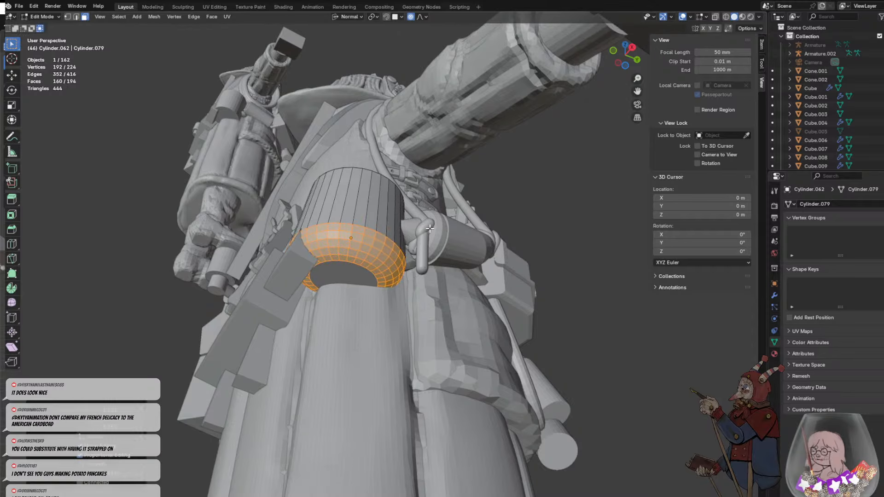
key("alt+a")
- Lower the cylinder's top face to shorten the body, and adjust the face's size and position
middle_click_drag(442, 278, 382, 288)
left_click(391, 307)
key("g")
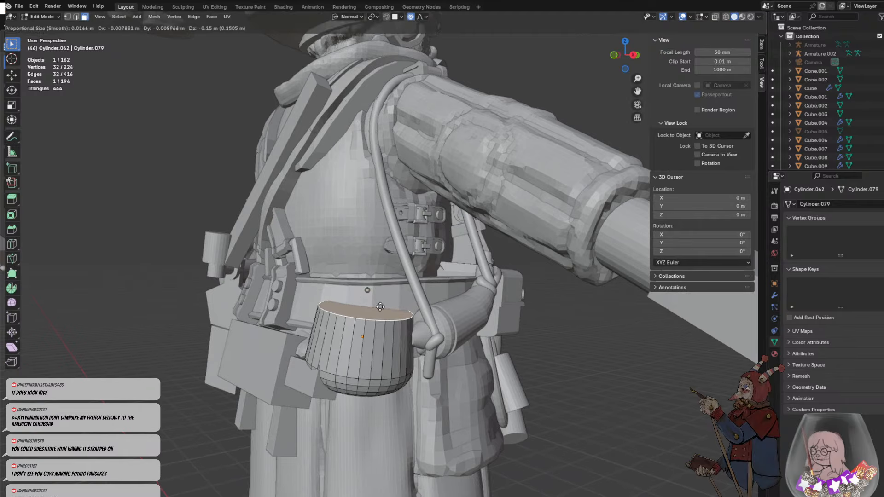
left_click(380, 293)
key("s")
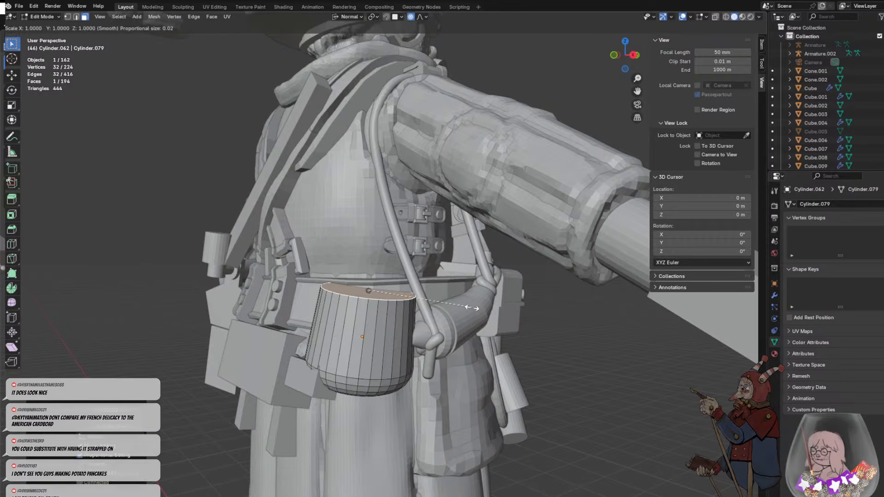
left_click(468, 308)
key("g")
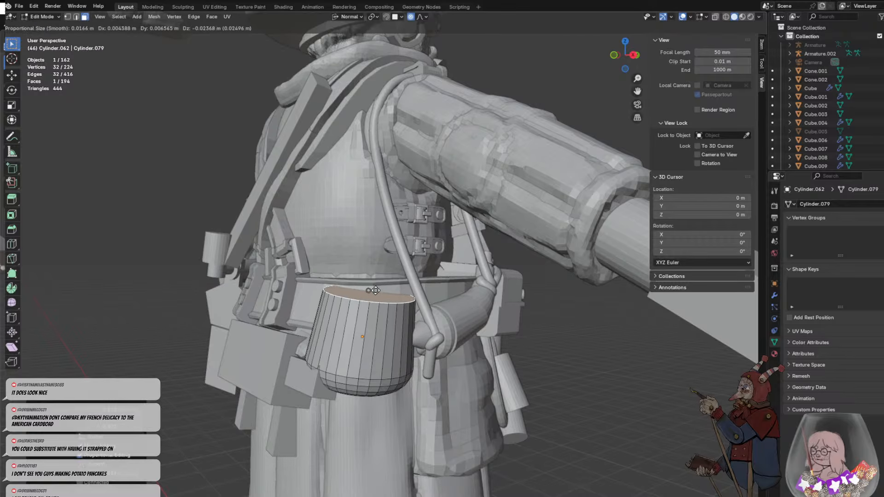
left_click(376, 291)
- Bevel the cylinder's top edge by about 0.13 m with 2 segments, and select the remaining top face
scroll(406, 319, "up", 4)
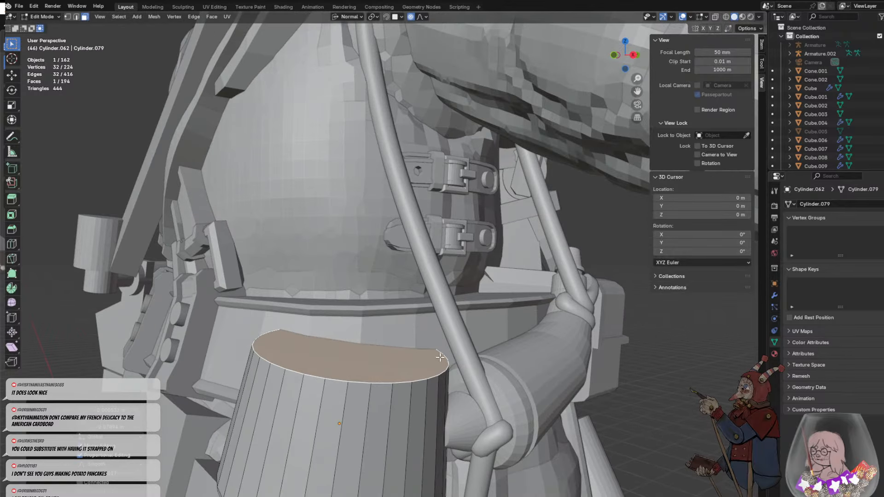
key("ctrl+b")
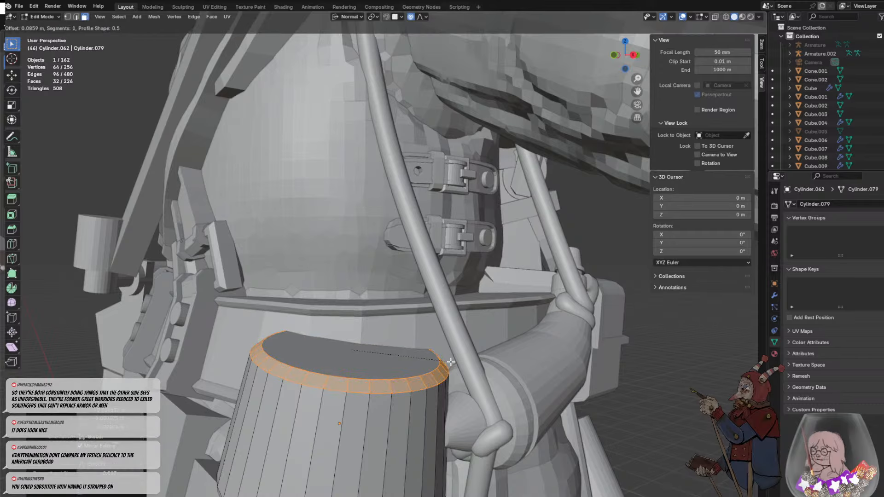
scroll(453, 361, "down", 1)
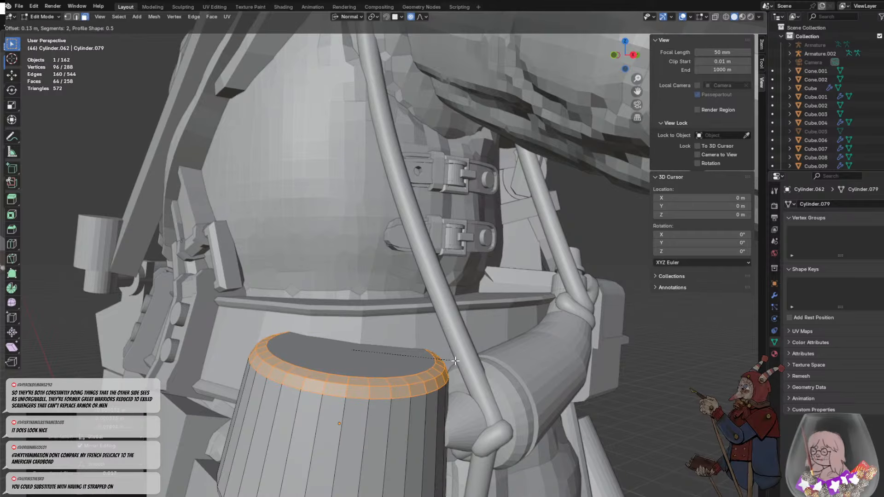
left_click(456, 361)
left_click(390, 360)
middle_click_drag(405, 352, 406, 345)
key("i")
key("Escape")
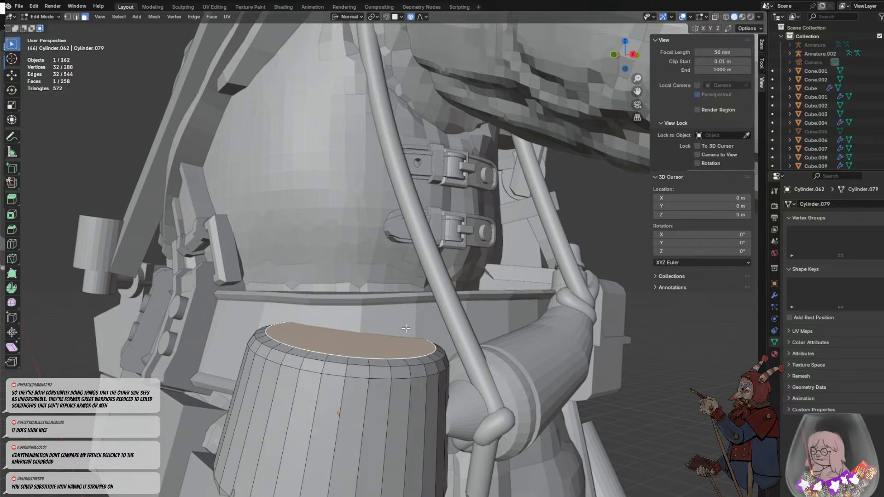
key("ctrl+z")
key("ctrl+shift+z")
- Extrude the top face upward into a narrower neck and nudge the new top face into place
key("e")
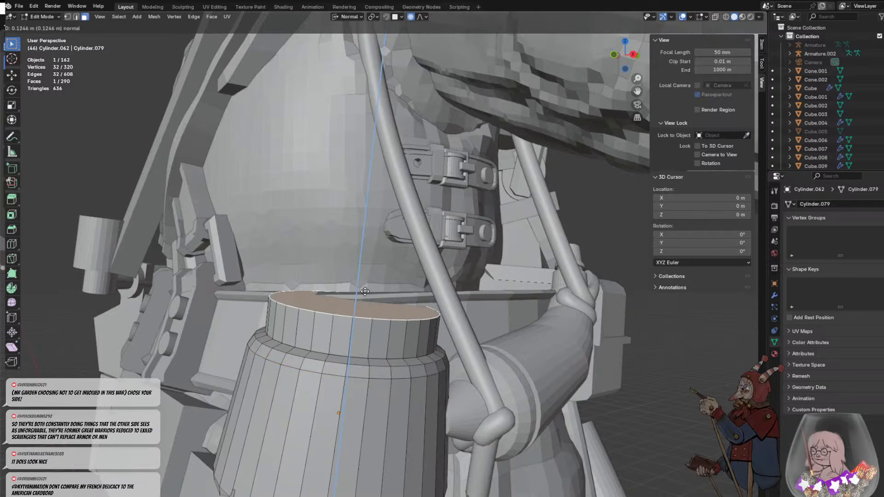
left_click(370, 277)
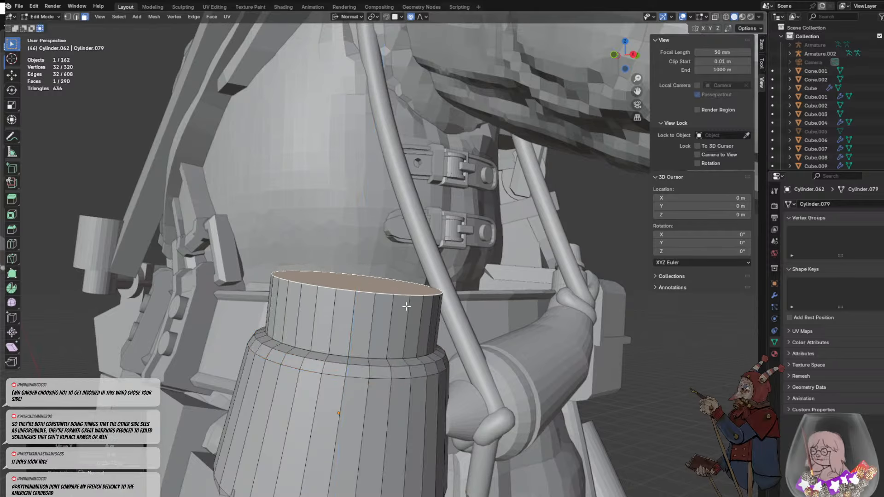
middle_click_drag(406, 306, 417, 339)
key("g")
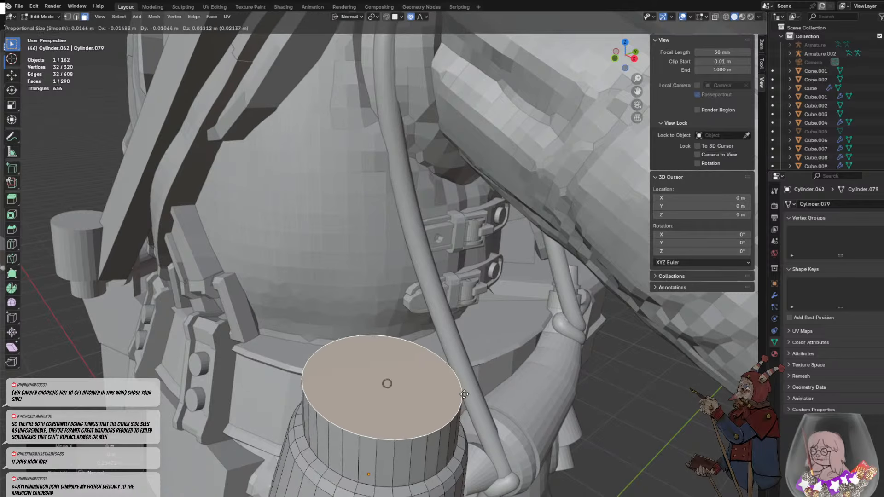
left_click(461, 403)
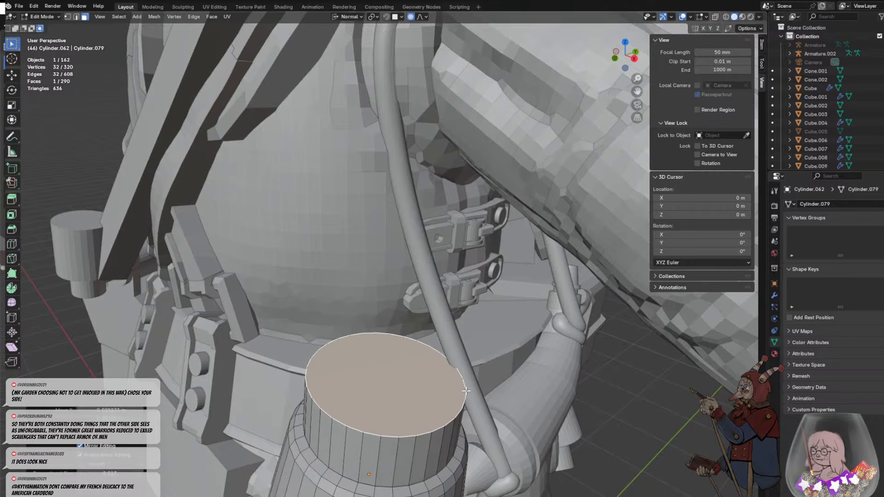
- Flare the rim of the neck by scaling its top face to about 1.16 times
key("s")
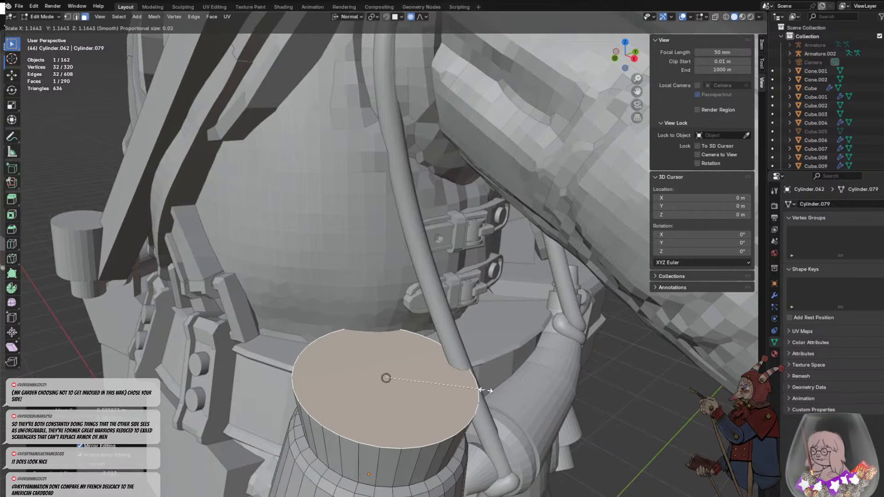
left_click(481, 388)
left_click(307, 417)
left_click(319, 419)
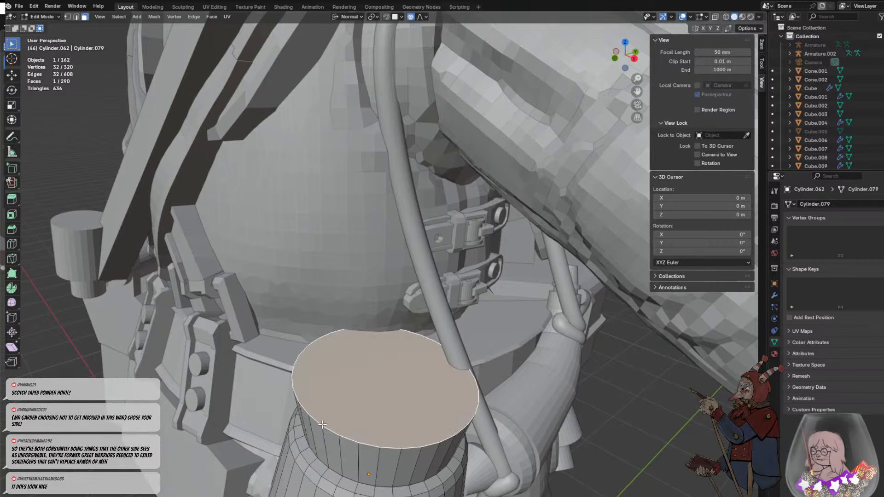
scroll(363, 384, "down", 10)
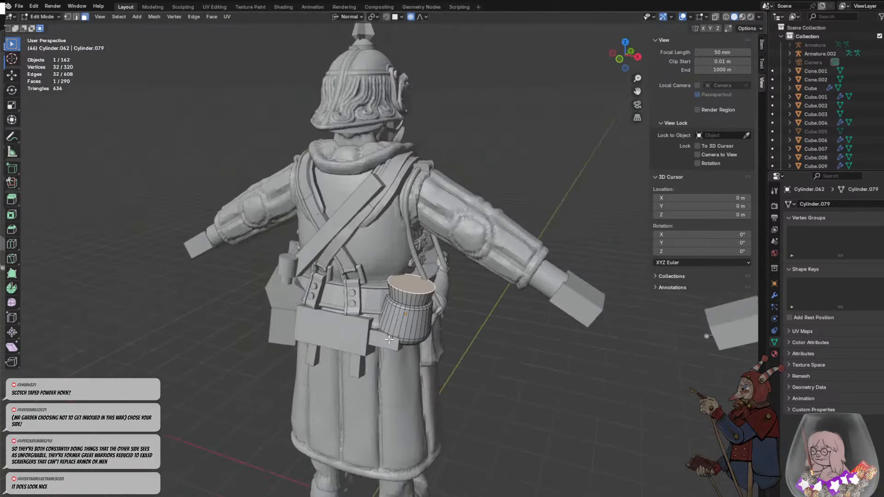
middle_click_drag(408, 330, 375, 285)
scroll(375, 284, "up", 5)
left_click(382, 315)
scroll(384, 322, "up", 3)
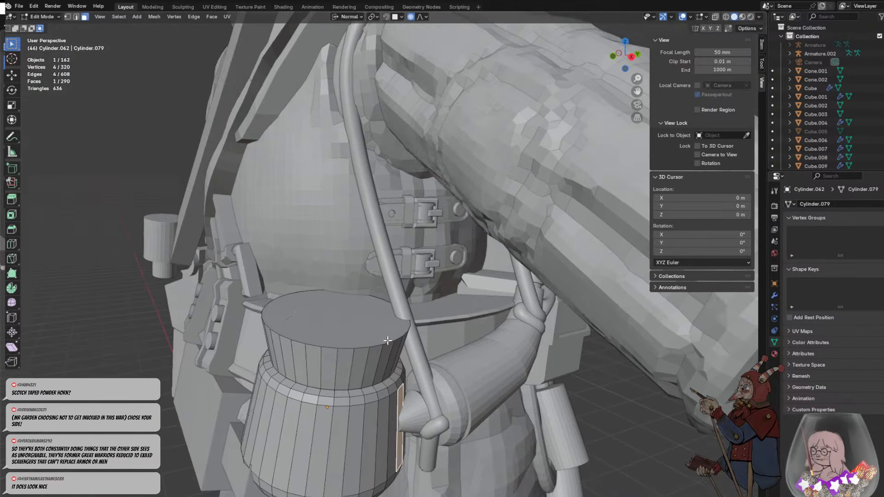
key("g")
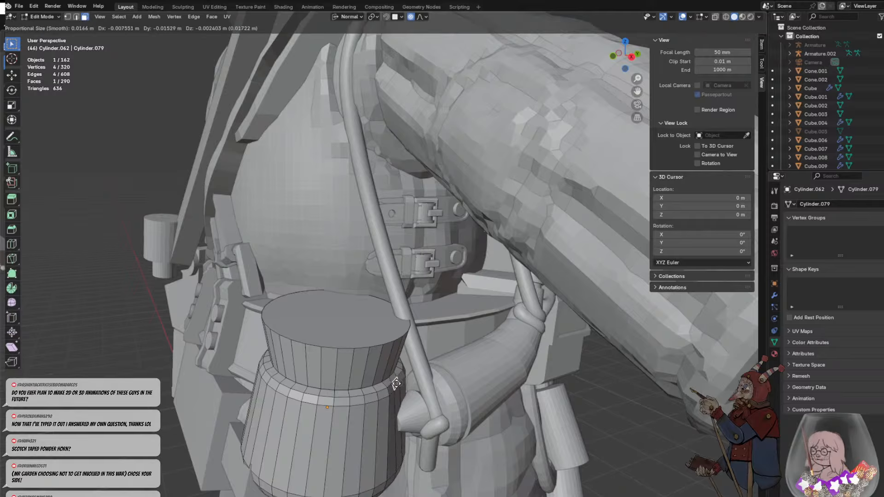
right_click(409, 372)
- Switch the reshaped cylinder from Edit Mode to Sculpt Mode
middle_click_drag(423, 359, 433, 341)
scroll(422, 321, "down", 4)
left_click(41, 17)
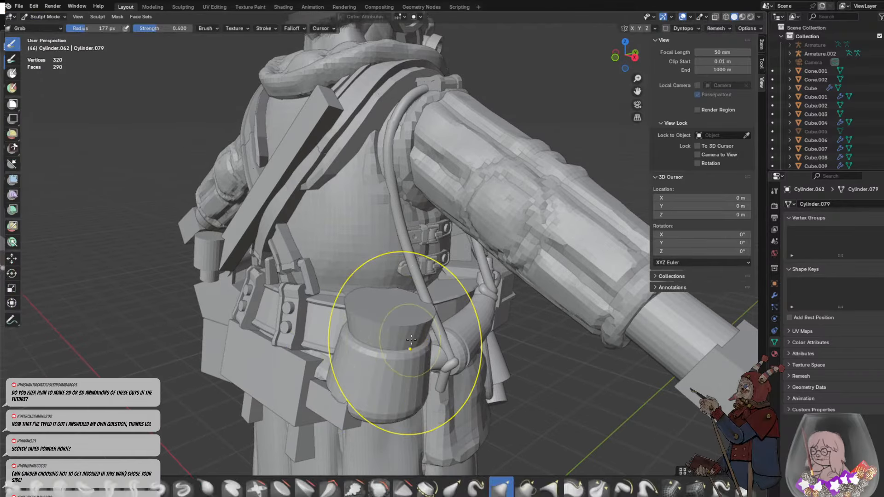
- Remesh the container with a voxel size of about 0.098 m
key("r")
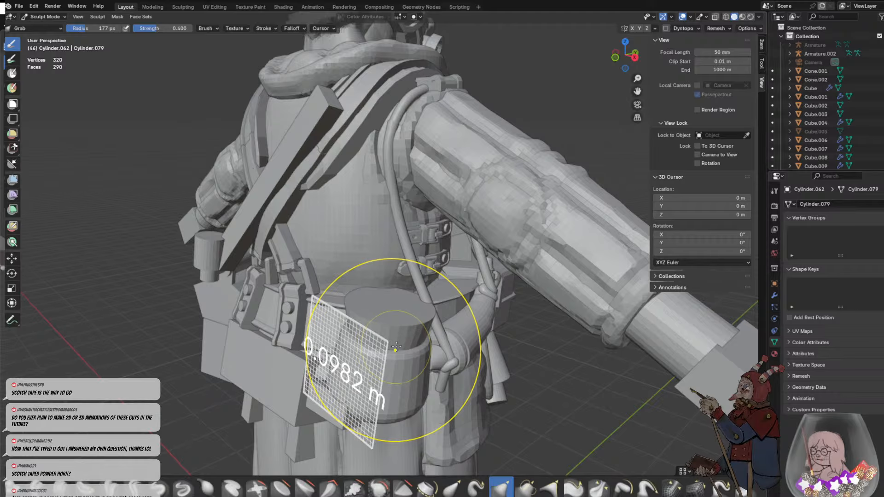
left_click(399, 349)
key("ctrl+r")
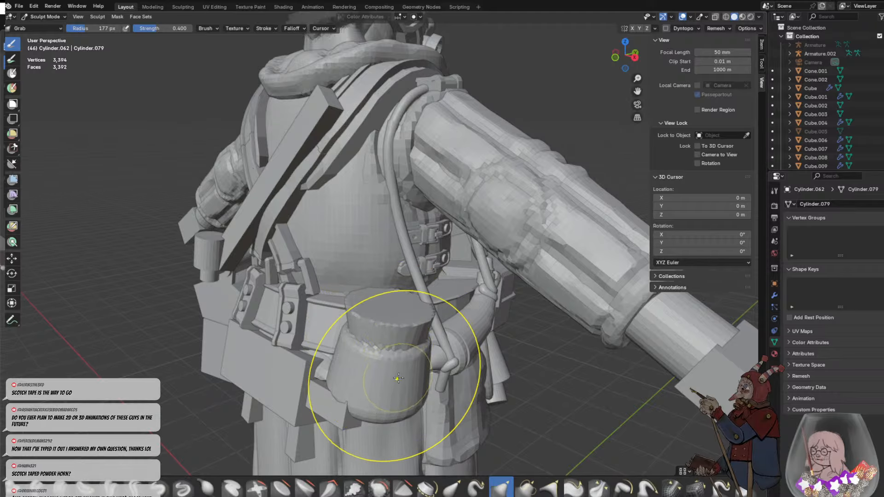
- Reduce the Grab brush radius to 95 px and pull the container's shoulders and sides into a soft pouch shape
middle_click_drag(393, 355, 385, 316)
key("f")
left_click(364, 315)
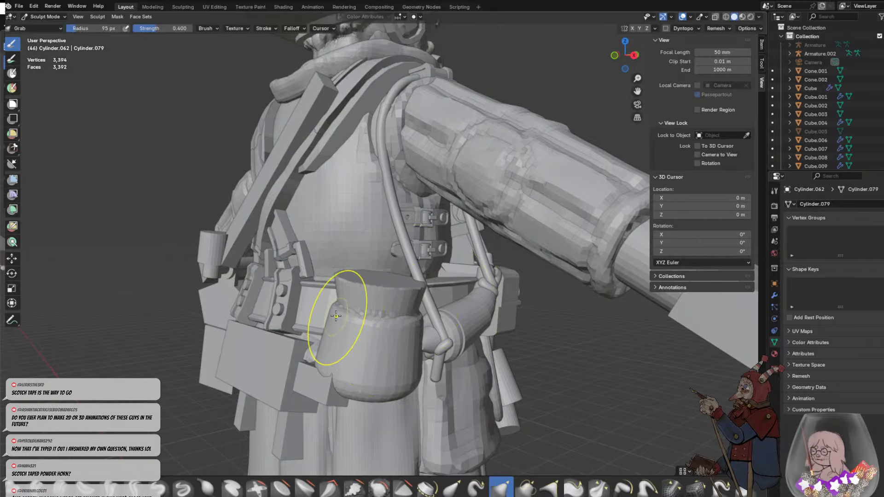
left_click_drag(336, 315, 389, 326, "shift")
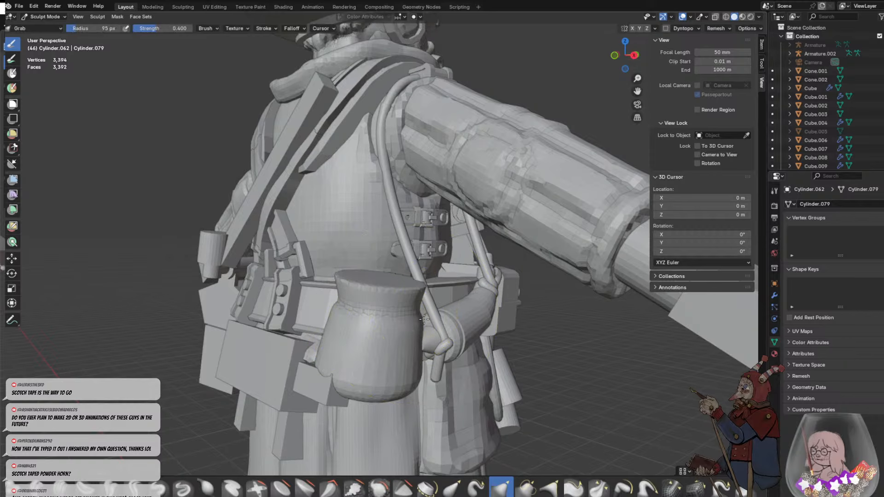
mouse_move(375, 325)
middle_mouse_down()
mouse_move(267, 305)
mouse_move(411, 320)
mouse_move(306, 365)
middle_mouse_up()
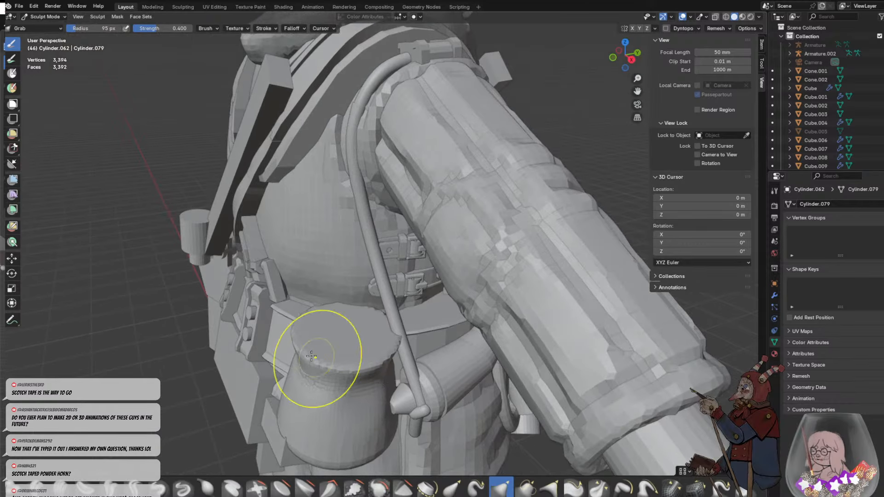
left_click_drag(297, 353, 327, 338)
- Set the Grab brush radius to 63 px, pull a fold into the pouch's rim, and remesh the pouch
scroll(335, 341, "up", 3)
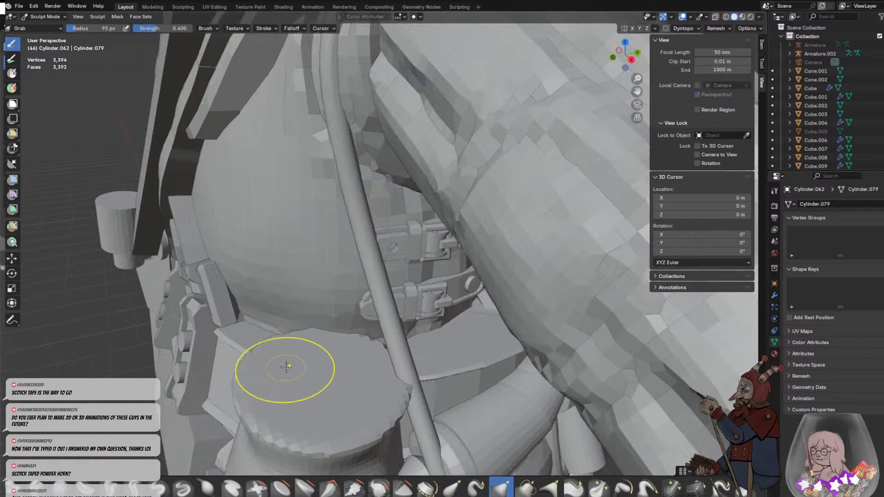
key("f")
left_click(237, 404)
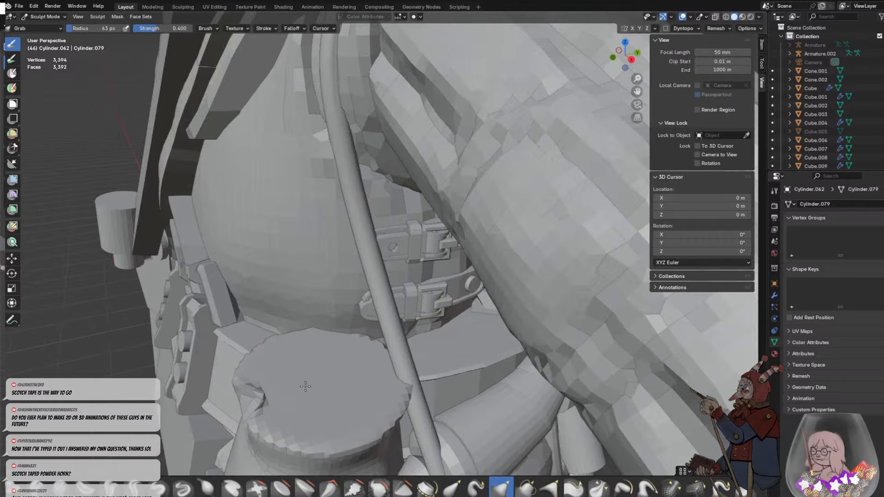
middle_click_drag(296, 393, 343, 338)
scroll(343, 338, "down", 2)
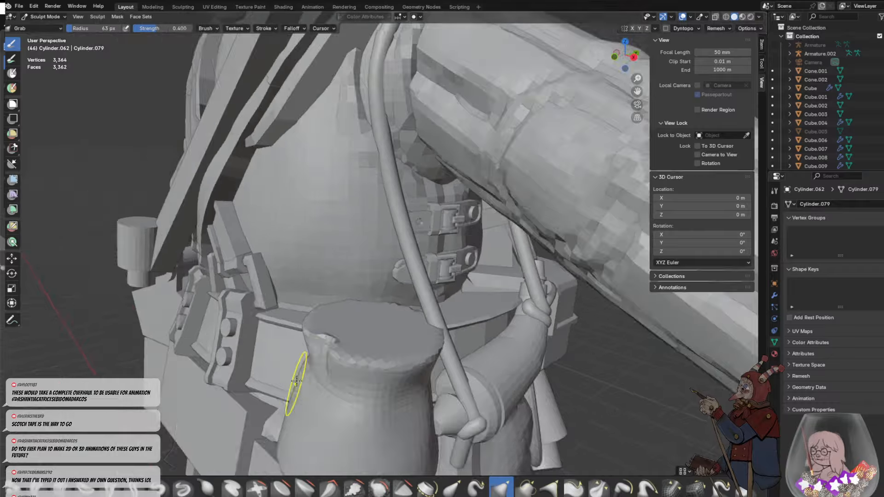
scroll(296, 385, "down", 2)
mouse_move(334, 354)
left_mouse_down()
mouse_move(324, 359)
mouse_move(383, 362)
left_mouse_up()
middle_click_drag(412, 371, 429, 389)
left_click_drag(373, 391, 380, 425)
middle_click_drag(375, 411, 393, 359)
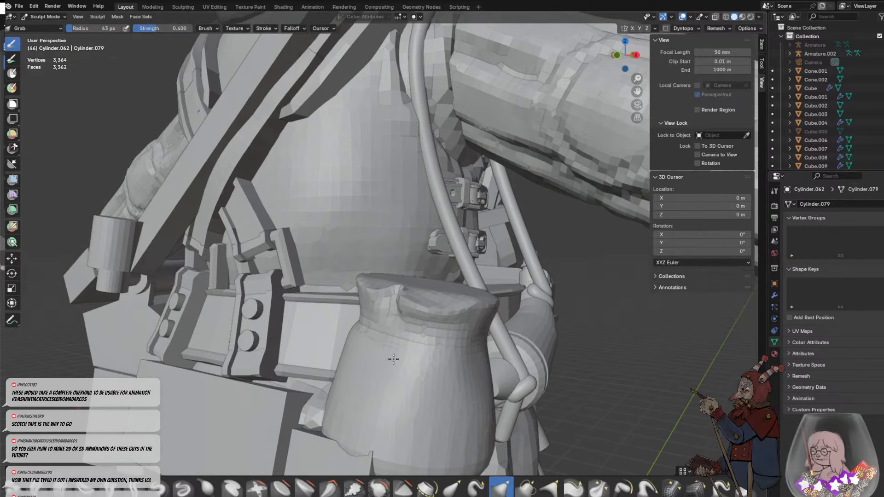
- Sink the pouch's flat top into a recessed opening inside the rim and switch to the Crease Sharp brush
middle_click_drag(386, 264, 413, 361)
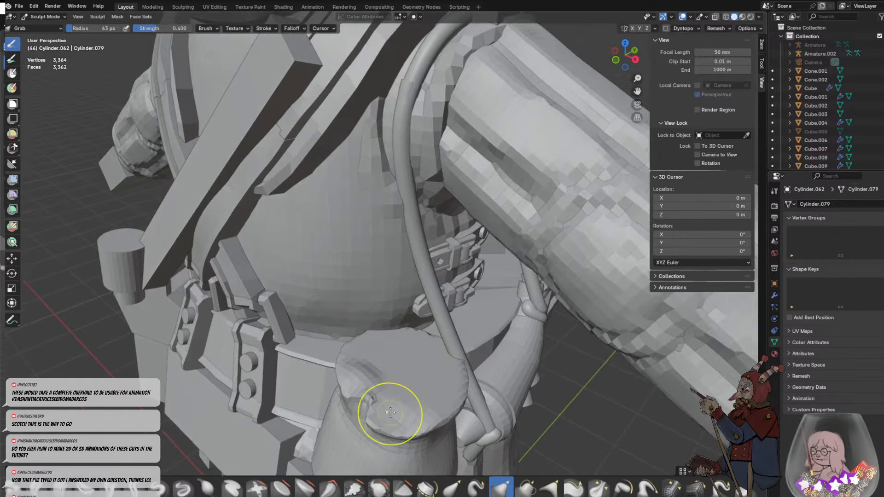
mouse_move(391, 413)
left_mouse_down()
mouse_move(390, 398)
mouse_move(407, 394)
mouse_move(358, 355)
left_mouse_up()
key("shift+c")
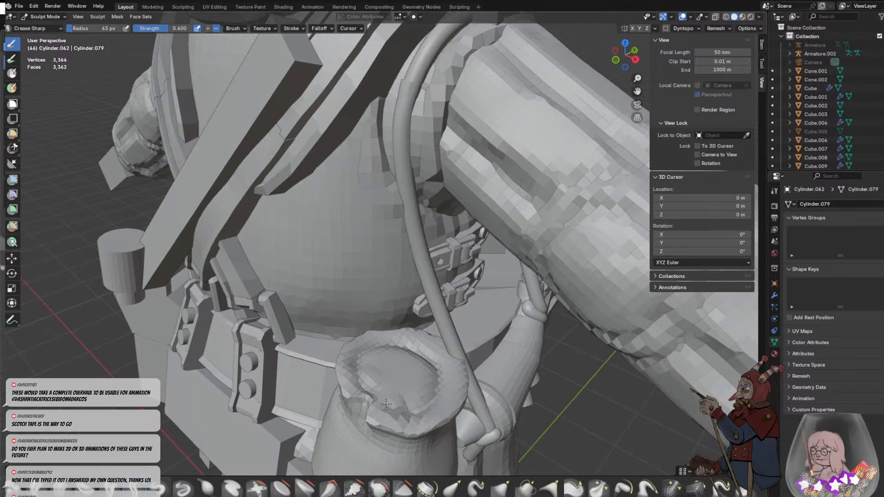
- Carve vertical gather creases around the pouch's neck with the Crease Sharp brush
middle_click_drag(409, 412, 375, 291)
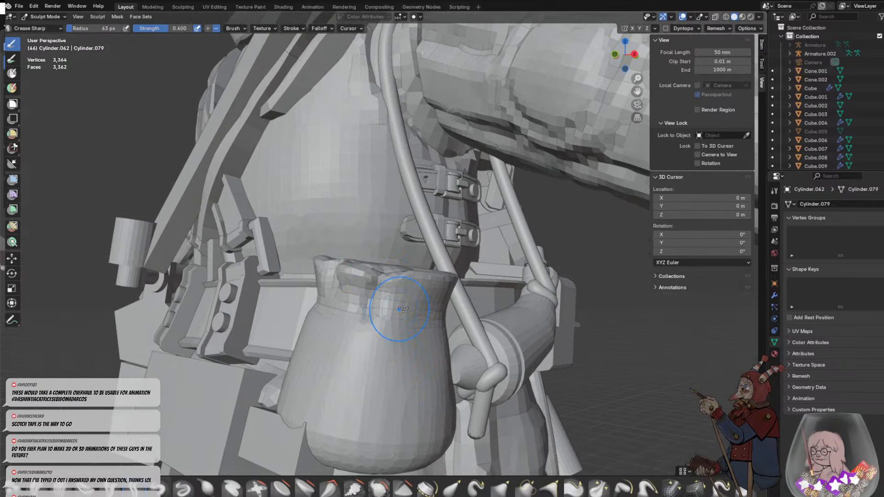
left_click_drag(407, 316, 412, 315)
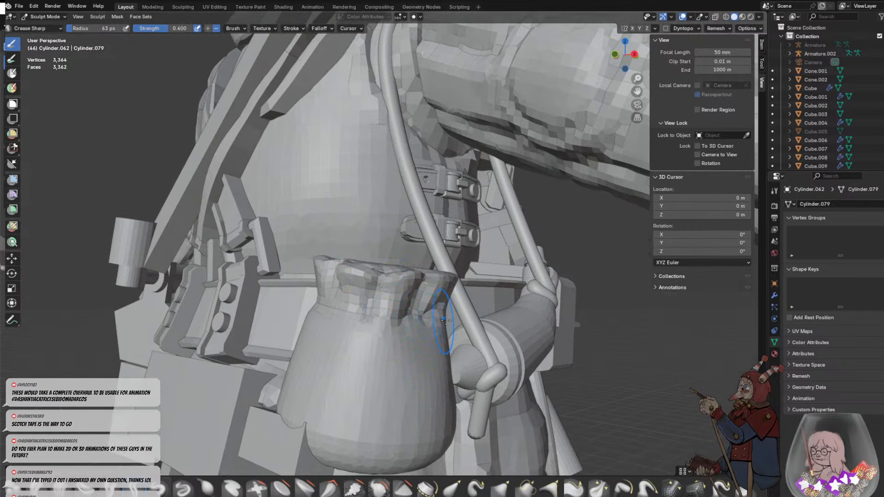
middle_click_drag(445, 303, 493, 329)
left_click_drag(469, 339, 465, 289)
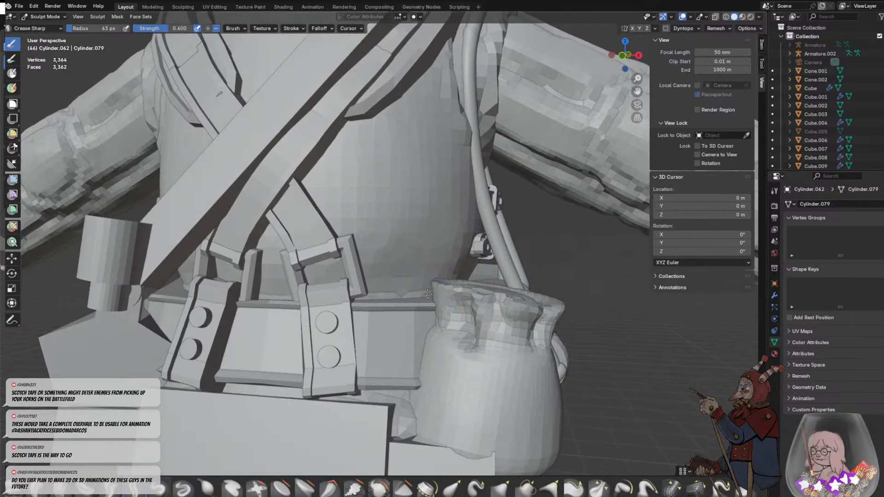
middle_click_drag(476, 345, 425, 343)
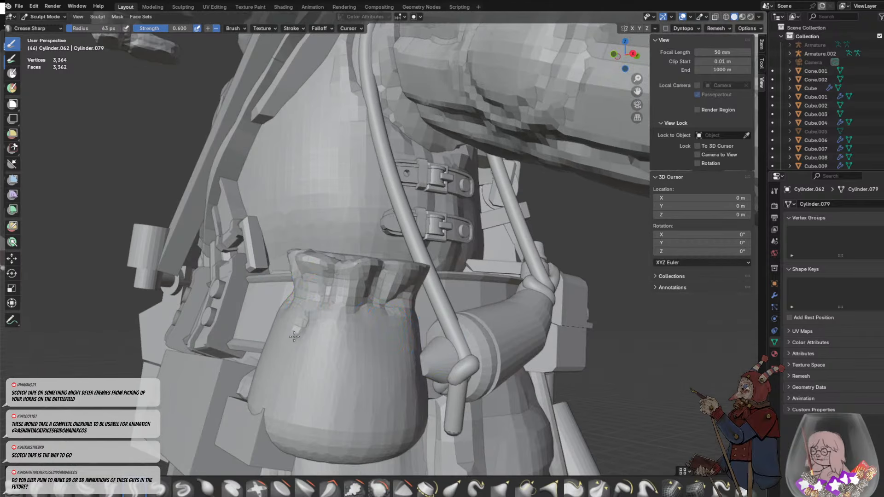
- Extend the neck creases down onto the pouch's body, including the side facing the powder horn
left_click_drag(295, 362, 312, 306)
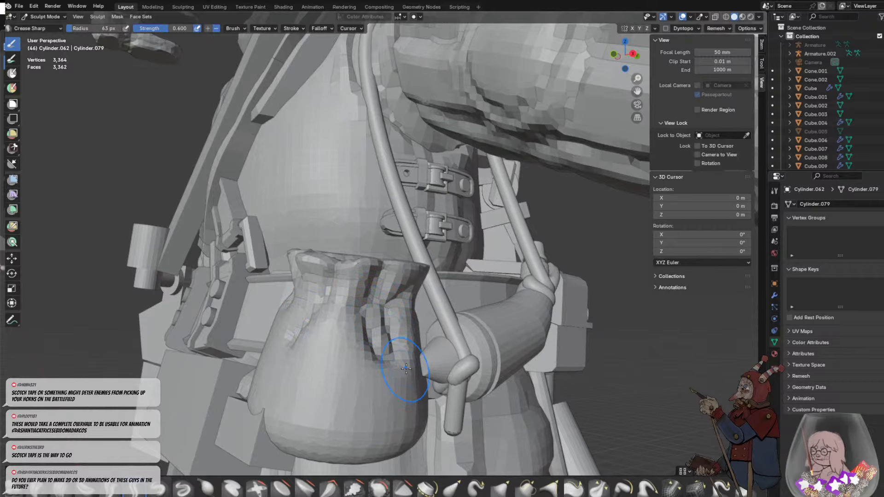
middle_click_drag(404, 365, 316, 355)
left_click_drag(253, 296, 254, 319)
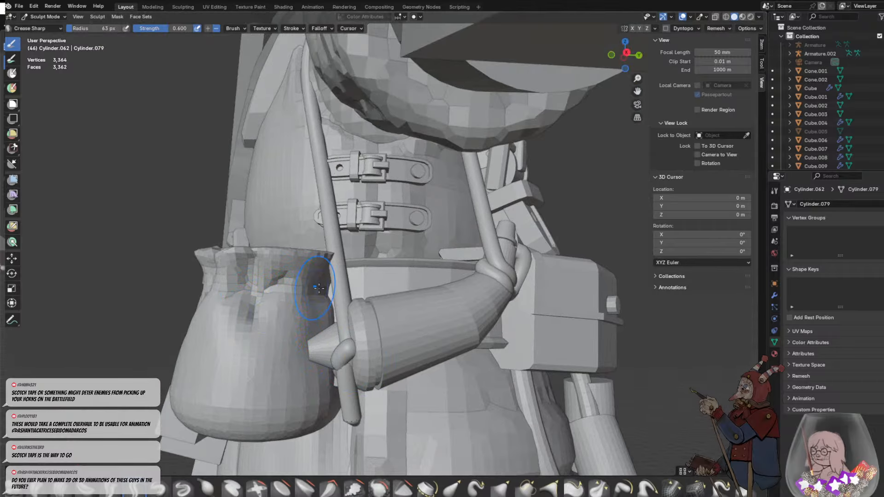
mouse_move(318, 282)
left_mouse_down()
mouse_move(329, 260)
mouse_move(289, 295)
left_mouse_up()
- Swell the cloth between the creases below the pouch's neck with the Blob brush at strength 0.500
middle_click_drag(305, 319, 365, 322)
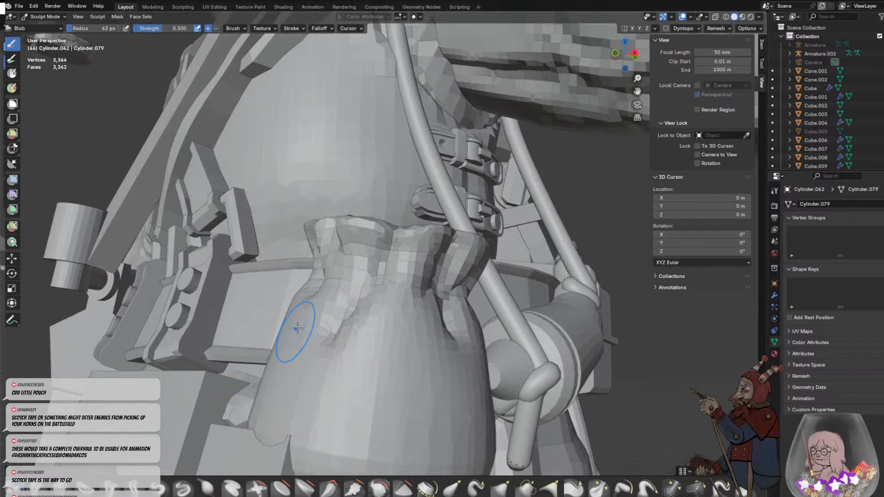
mouse_move(321, 306)
left_mouse_down()
mouse_move(336, 365)
mouse_move(404, 300)
left_mouse_up()
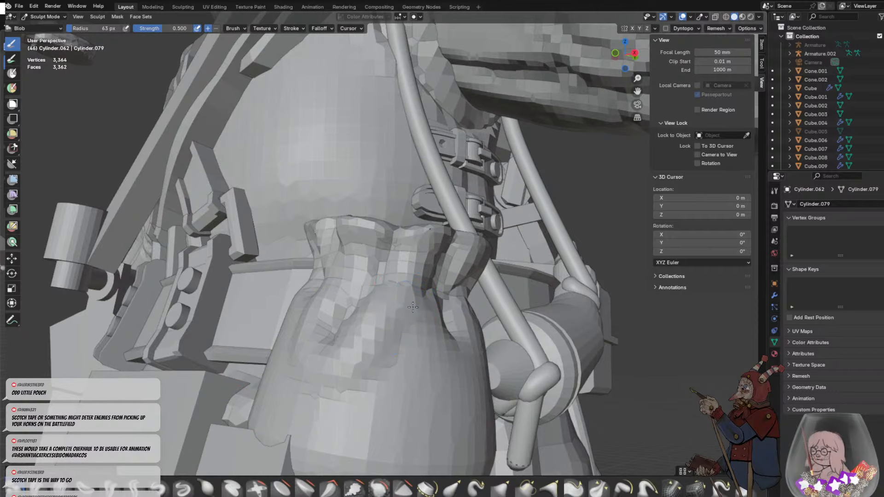
left_click_drag(351, 218, 377, 195)
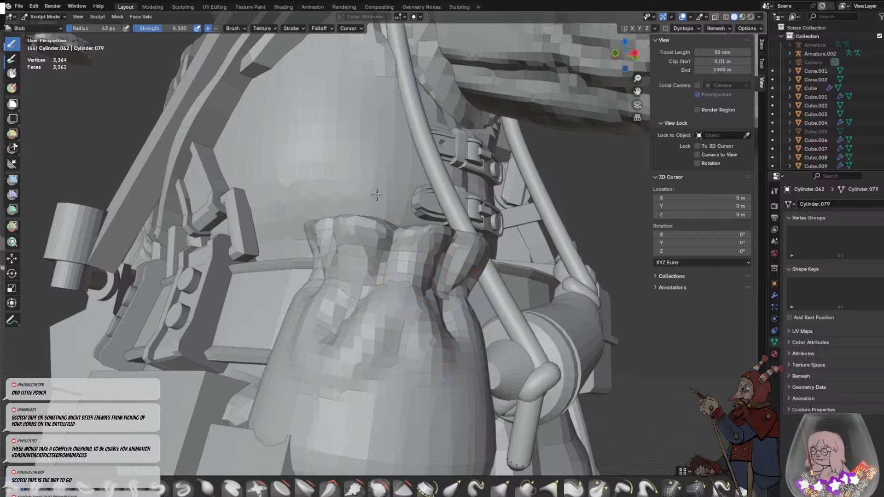
middle_click_drag(435, 225, 375, 368)
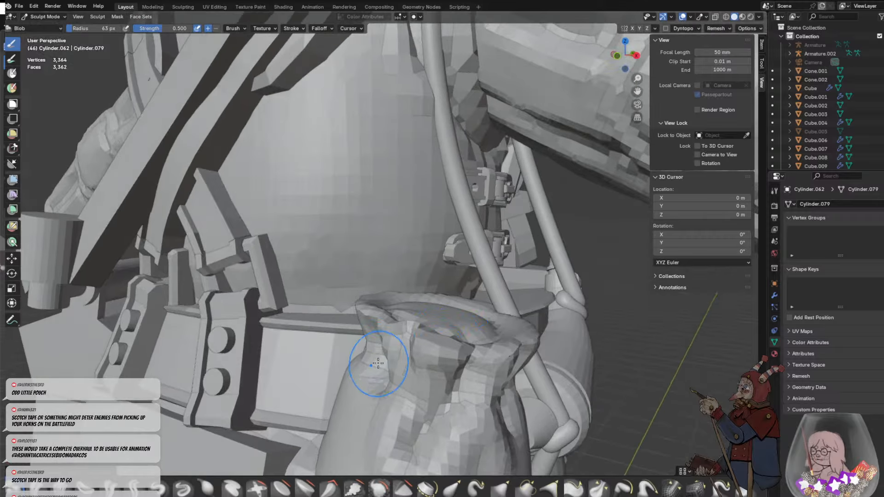
- Build up the gathers and thicken the rim around the pouch's opening with the Blob brush
left_click_drag(401, 353, 385, 379)
left_click_drag(369, 350, 367, 328)
middle_click_drag(369, 325, 322, 366)
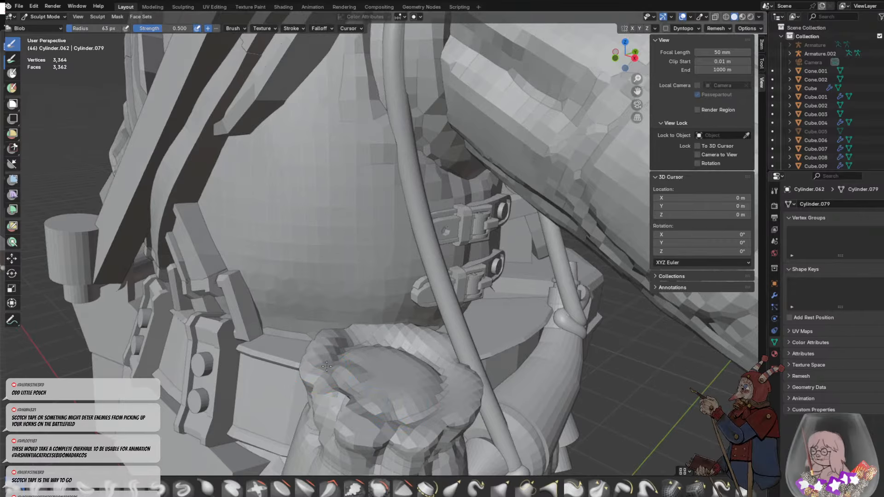
mouse_move(342, 386)
left_mouse_down()
mouse_move(461, 408)
mouse_move(386, 328)
left_mouse_up()
scroll(385, 326, "down", 4)
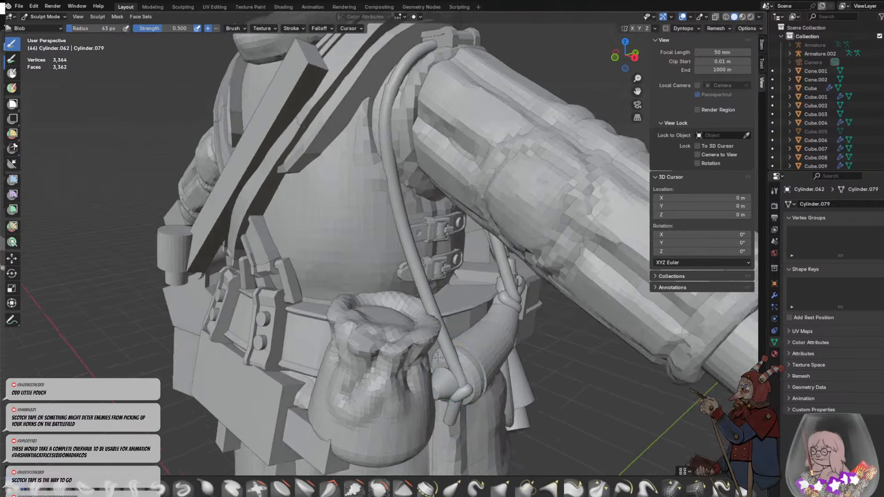
middle_click_drag(413, 365, 381, 322)
left_click_drag(328, 231, 344, 288)
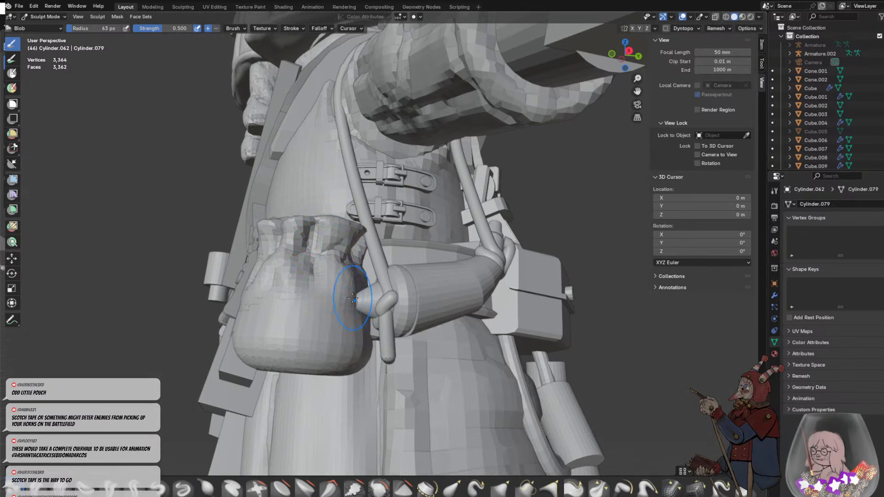
- Pull the pouch's body into a fuller shape beside the powder horn with the Grab brush at a 150 px radius
scroll(310, 281, "up", 1)
scroll(334, 284, "up", 1)
middle_click_drag(334, 283, 285, 304)
key("g")
key("f")
left_click(223, 324)
left_click_drag(200, 320, 161, 309)
left_click_drag(182, 333, 168, 329)
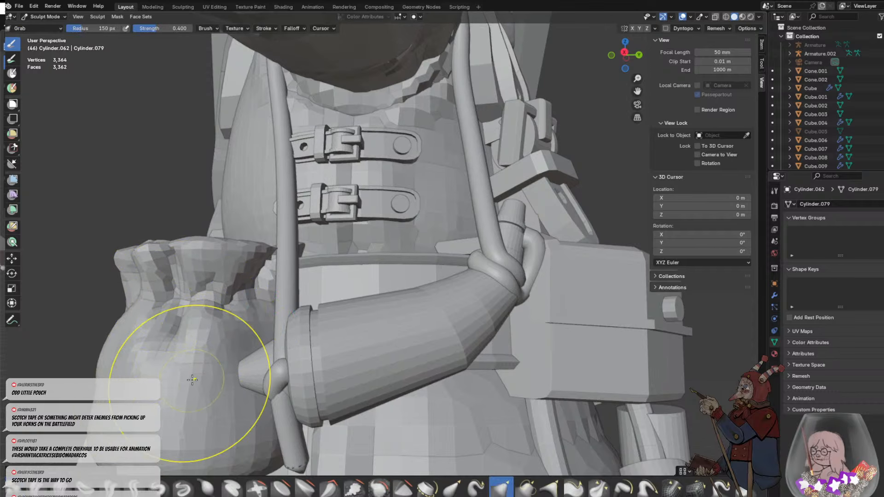
- Round out the back and belt side of the pouch's body with the Grab brush
middle_click_drag(193, 380, 380, 398)
scroll(385, 359, "down", 5)
mouse_move(387, 344)
middle_mouse_down()
mouse_move(454, 380)
mouse_move(463, 355)
middle_mouse_up()
left_click_drag(468, 356, 469, 347)
mouse_move(487, 346)
middle_mouse_down()
mouse_move(453, 326)
mouse_move(404, 336)
middle_mouse_up()
- Puff up the pouch's shoulder beside the neck creases with the Blob brush at a 52 px radius
scroll(405, 336, "up", 4)
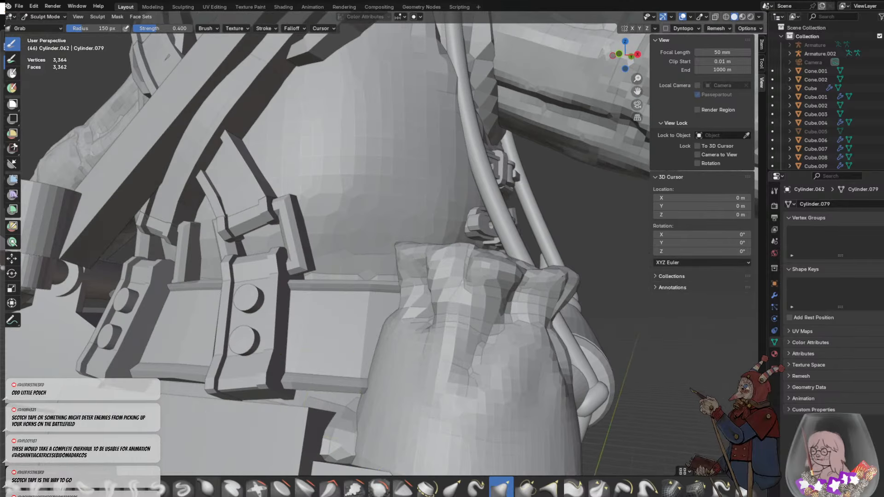
left_click(46, 491)
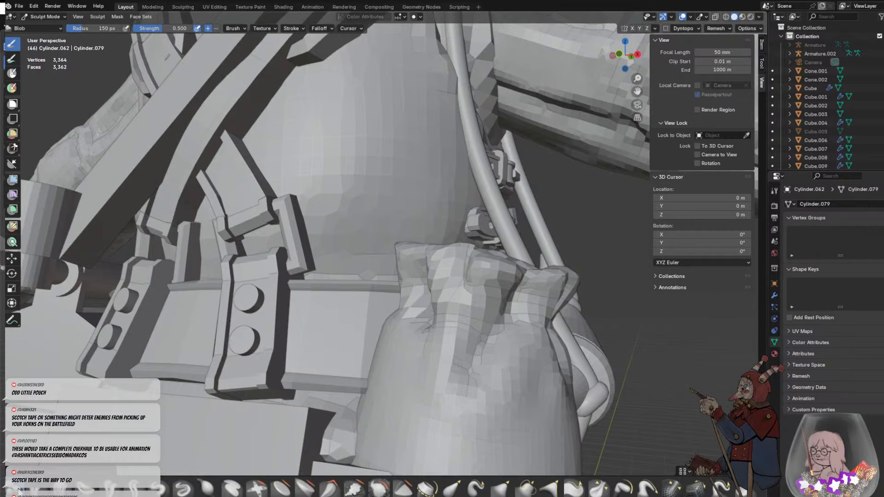
key("f")
left_click(395, 356)
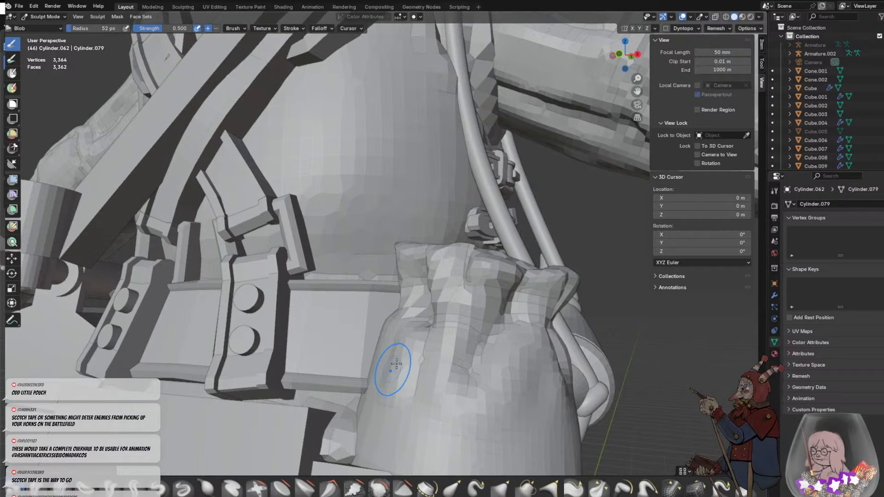
left_click_drag(396, 364, 378, 350)
scroll(370, 377, "down", 5)
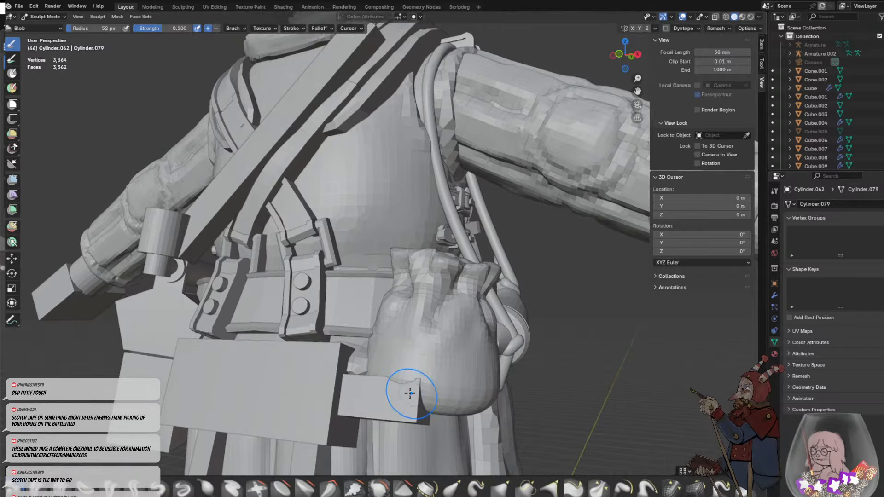
- Reduce the Blob brush radius to 21 px and raise a thin ridge around the pouch's base
middle_click_drag(411, 393, 339, 353)
key("f")
left_click(307, 339)
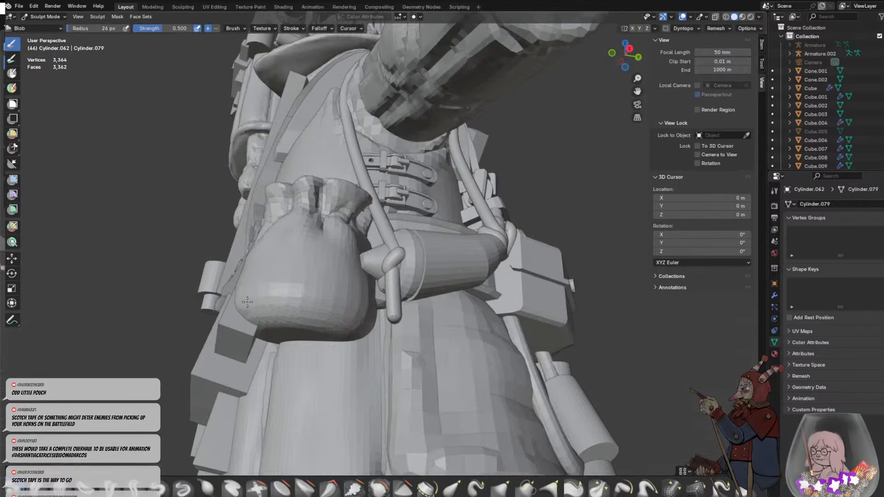
left_click_drag(247, 302, 401, 320)
key("ctrl+z")
key("f")
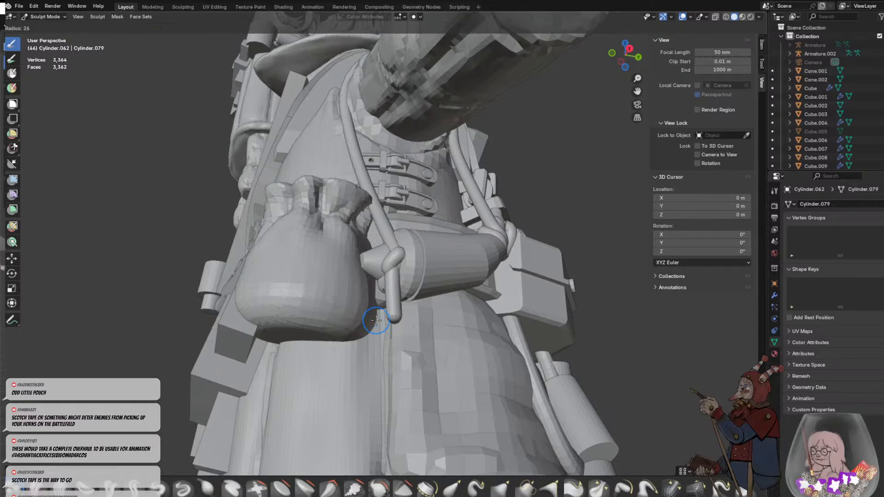
left_click(373, 318)
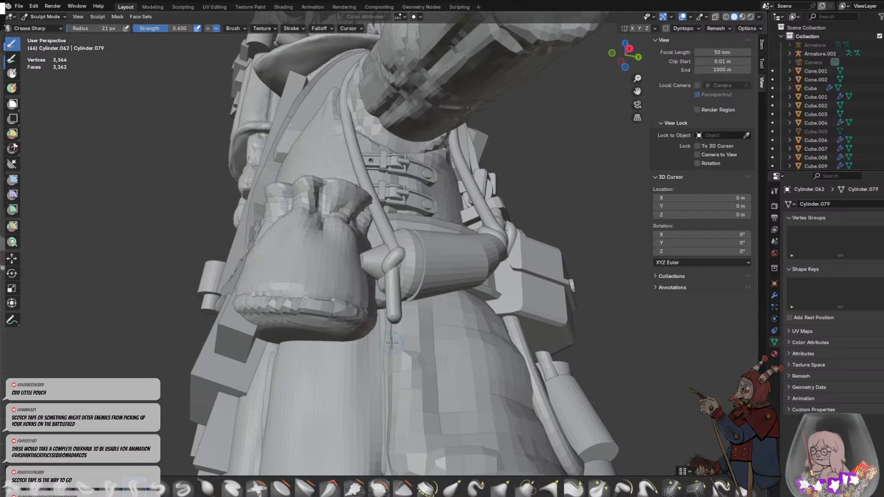
- Carve a groove under the base ridge with the Crease Sharp brush and remesh the pouch
middle_click_drag(392, 343, 399, 316)
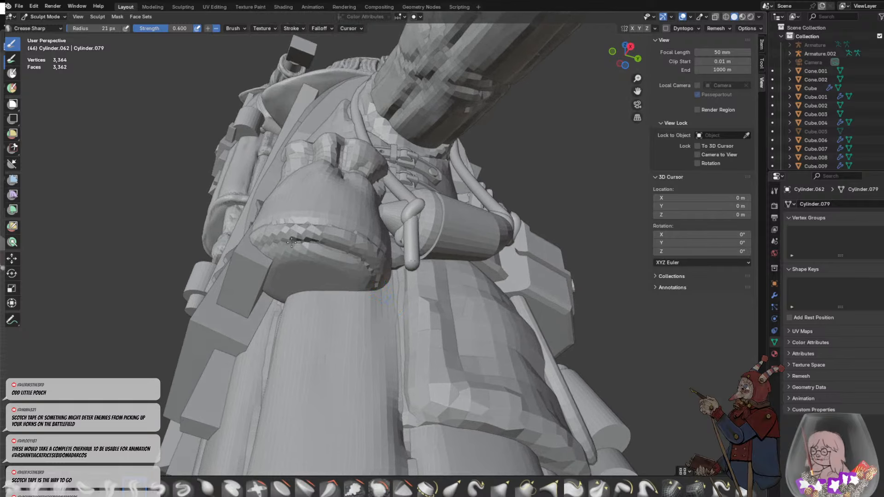
middle_click_drag(283, 276, 334, 297)
key("ctrl+r")
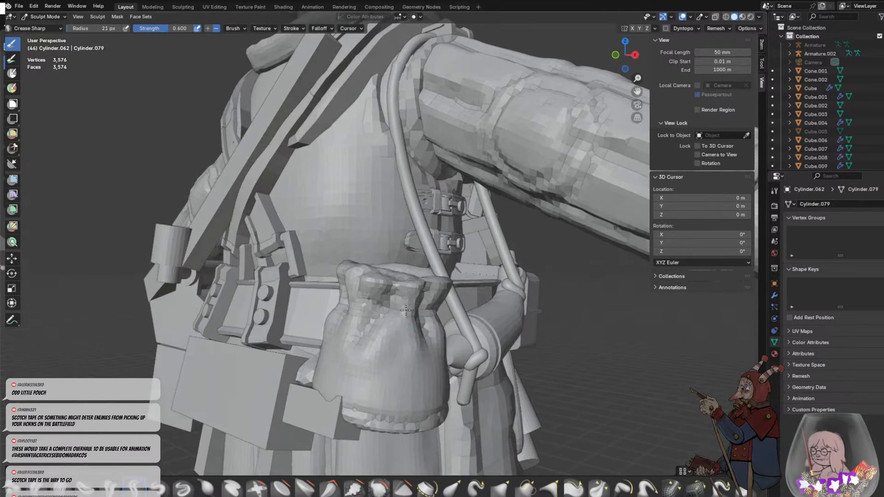
middle_click_drag(419, 323, 302, 253)
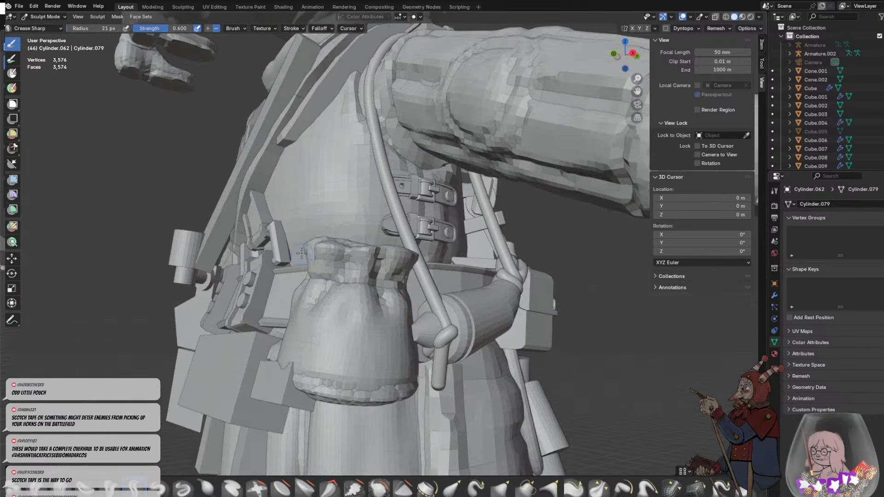
- Carve an uneven hollow with creases into the pouch's open mouth using the Crease Sharp brush and remesh the pouch
middle_click_drag(397, 255, 396, 338)
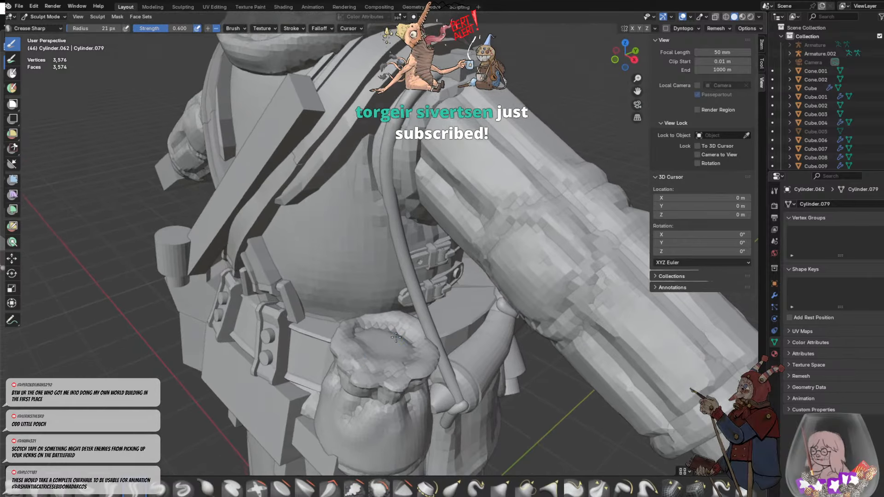
left_click_drag(345, 337, 377, 363)
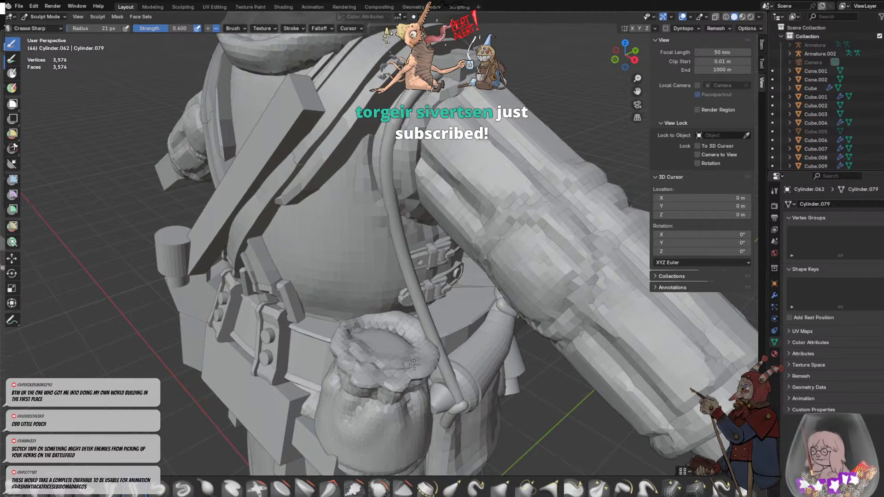
mouse_move(417, 339)
left_mouse_down()
mouse_move(403, 331)
mouse_move(375, 348)
mouse_move(365, 337)
left_mouse_up()
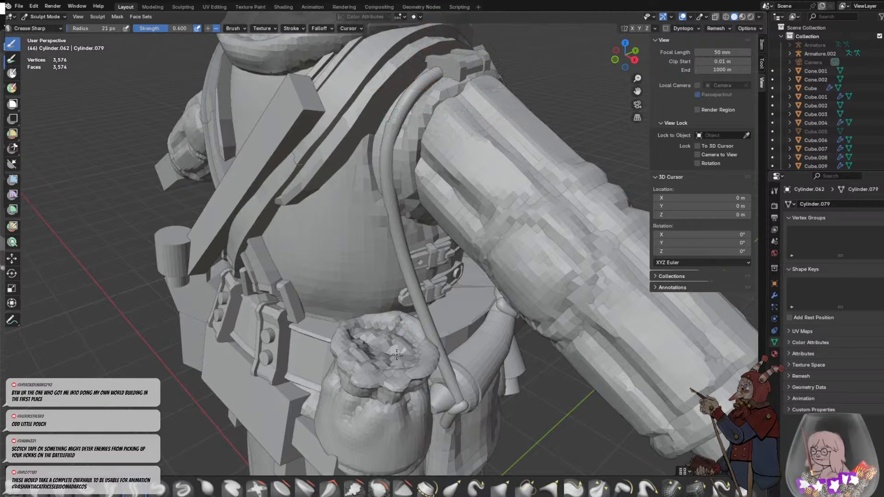
middle_click_drag(400, 355, 398, 386)
scroll(387, 384, "up", 1)
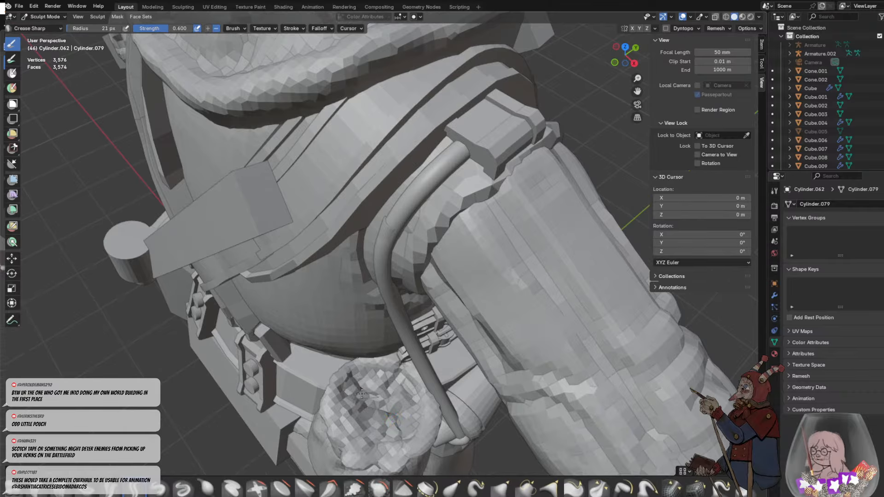
left_click_drag(363, 427, 412, 405)
mouse_move(414, 408)
middle_mouse_down()
mouse_move(418, 360)
mouse_move(444, 318)
mouse_move(469, 306)
mouse_move(258, 391)
middle_mouse_up()
scroll(443, 317, "down", 3)
scroll(246, 396, "up", 2)
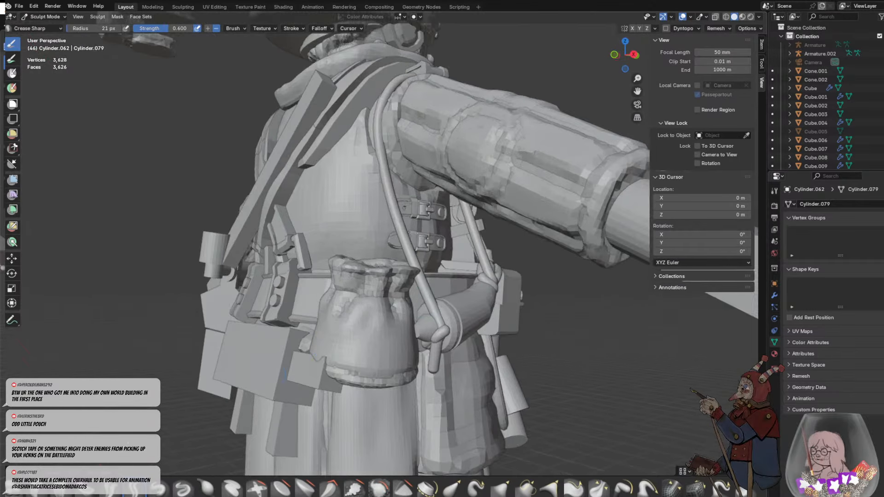
- Puff up the folds below the pouch's neck with the Blob brush at a 33 px radius and return to Object Mode
key("f")
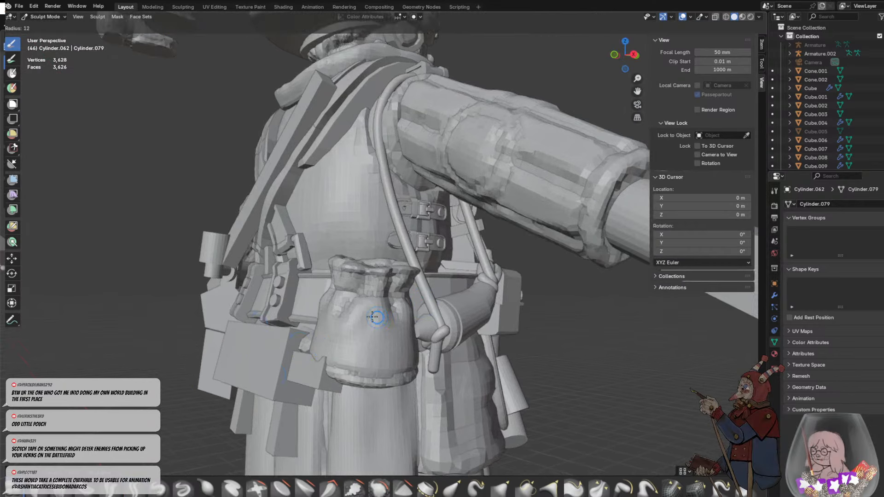
left_click(383, 318)
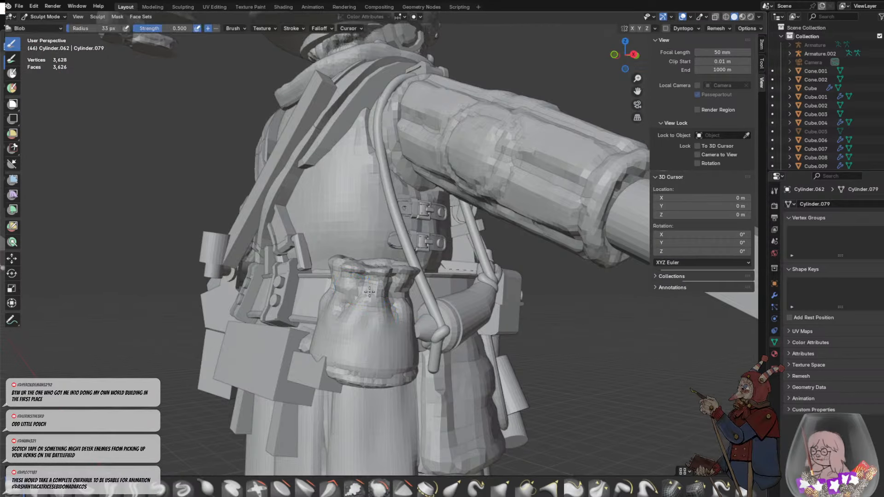
middle_click_drag(369, 292, 401, 371)
scroll(434, 348, "down", 4)
scroll(367, 281, "up", 4)
scroll(359, 290, "up", 1)
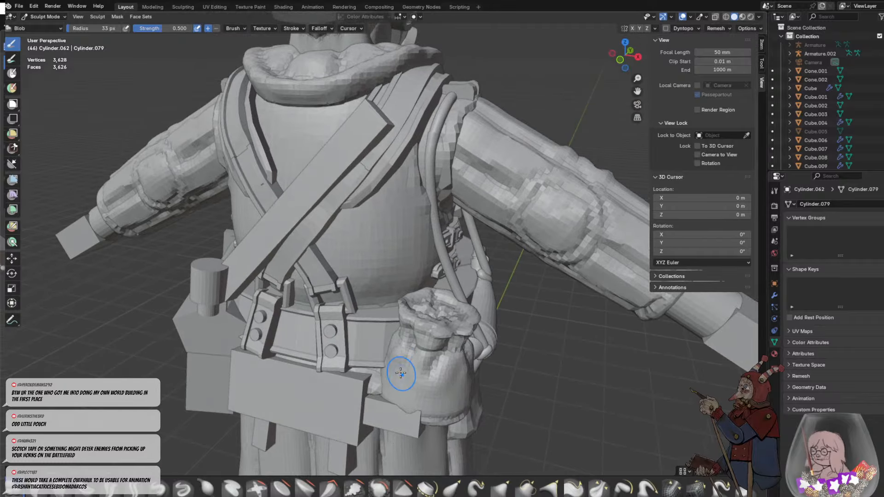
scroll(421, 334, "down", 4)
left_click(59, 18)
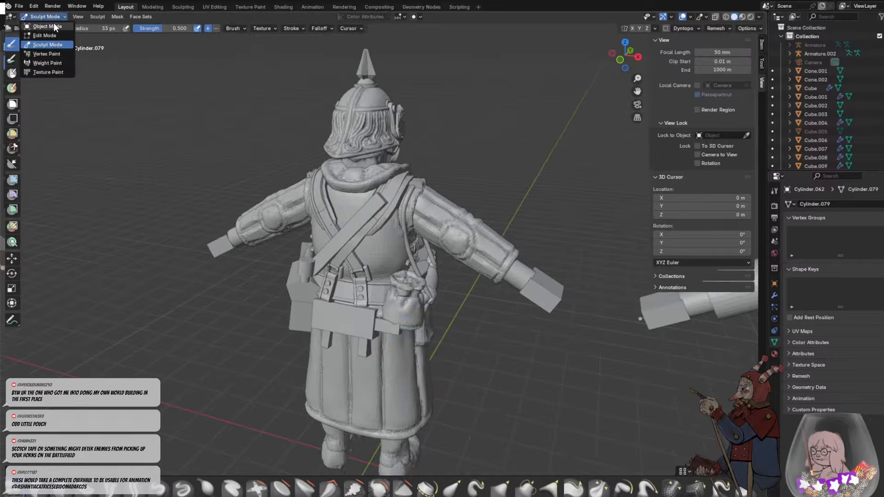
left_click(449, 329)
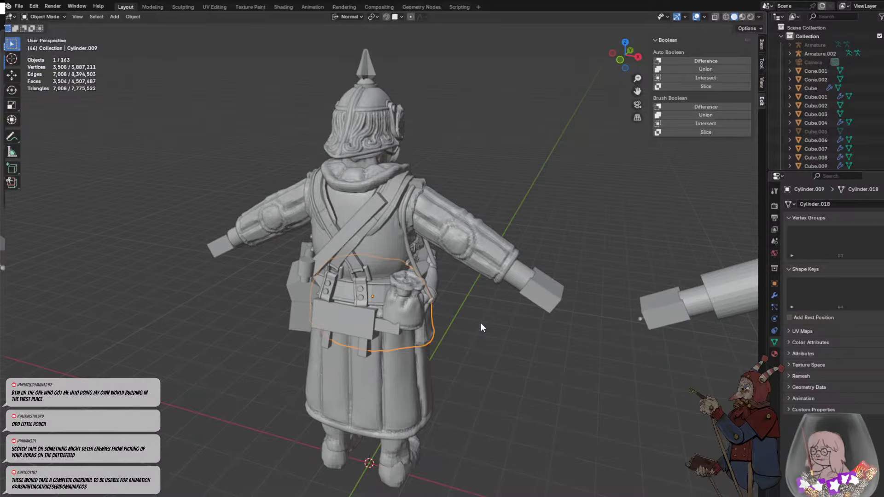
scroll(417, 300, "up", 4)
middle_click_drag(548, 389, 491, 339)
left_click(524, 341)
scroll(524, 342, "up", 1)
left_click(352, 284)
middle_click_drag(354, 286, 513, 353)
middle_click_drag(607, 354, 492, 335)
left_click(465, 317)
key("Tab")
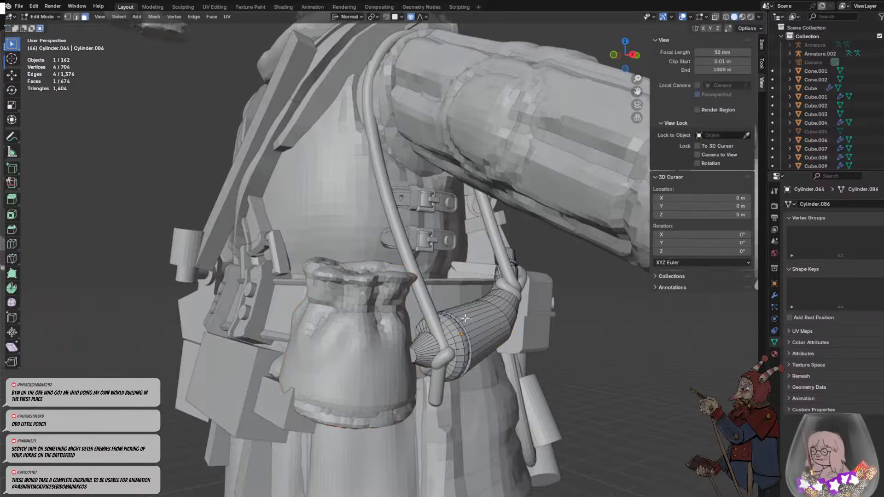
key("Tab")
- Convert the powder horn's two strap curves to mesh, join them into one object and shade it flat
left_click(423, 295)
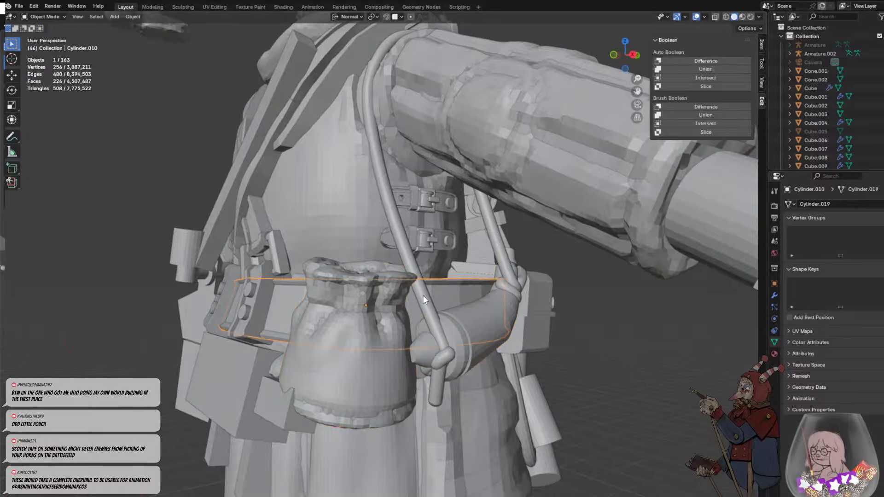
left_click(422, 295)
scroll(452, 281, "down", 2)
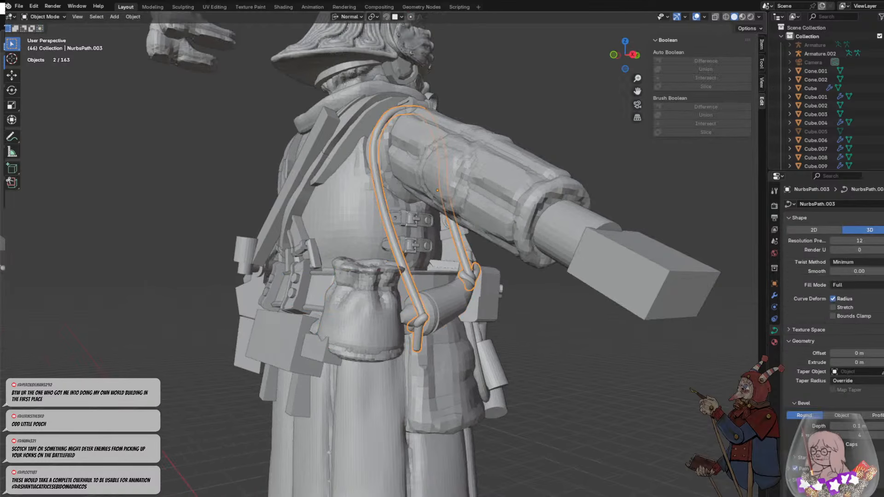
right_click(409, 276)
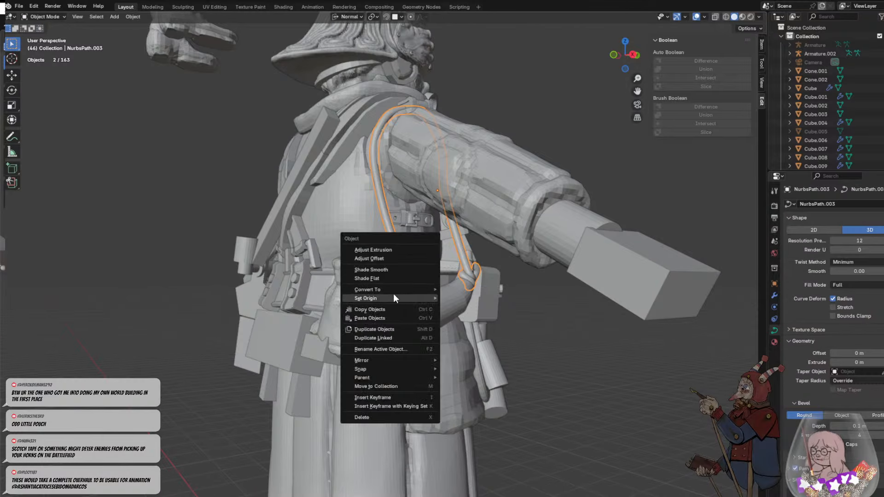
mouse_move(400, 290)
left_click(457, 290)
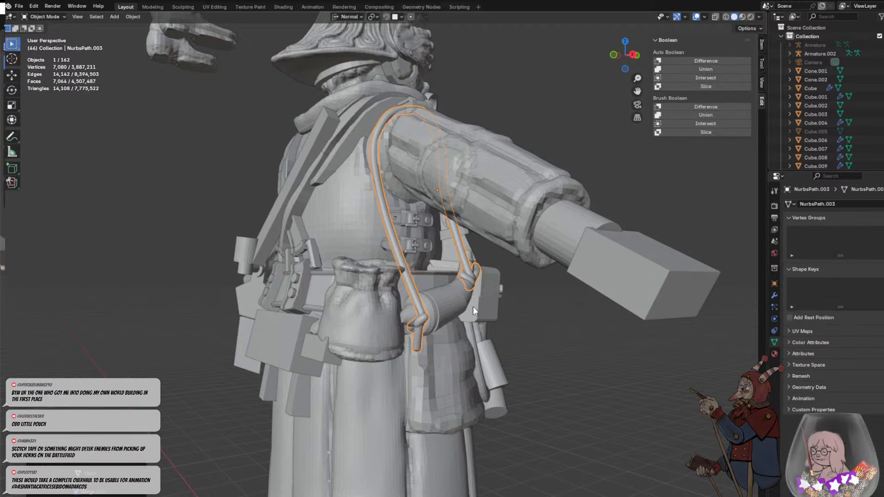
right_click(411, 277)
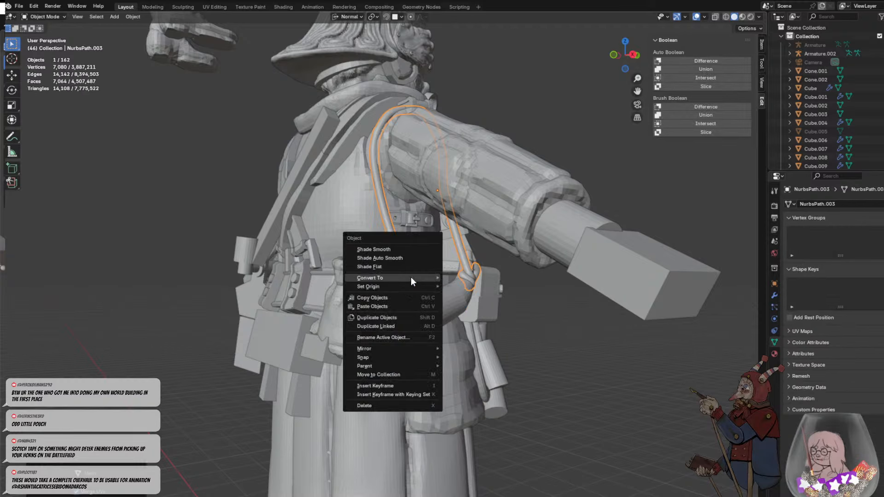
left_click(390, 267)
left_click(527, 300)
middle_click_drag(526, 299, 511, 341)
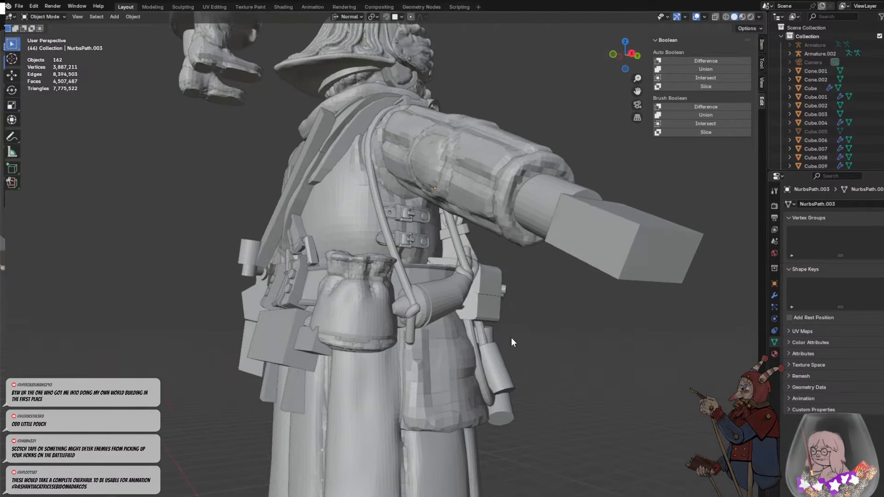
- Add a mesh cylinder at the waist, rotate it onto its side and scale it down to about the belt's height
left_click(346, 324)
middle_click_drag(345, 324, 435, 378)
left_click(503, 358)
middle_click_drag(503, 358, 464, 358)
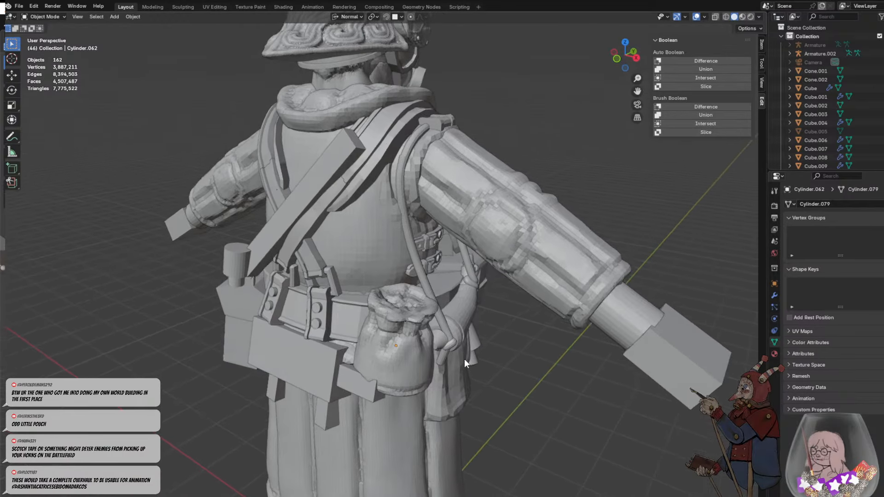
key("shift+a")
mouse_move(383, 316)
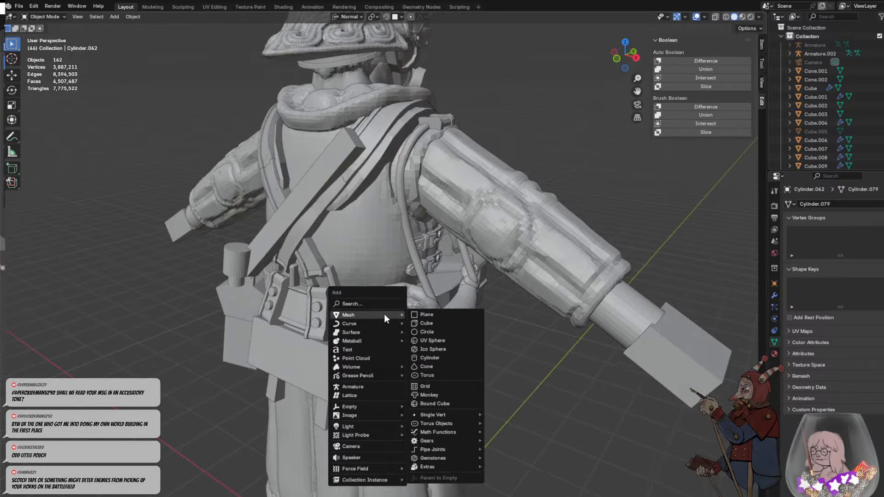
left_click(427, 358)
scroll(393, 361, "down", 3)
key("s")
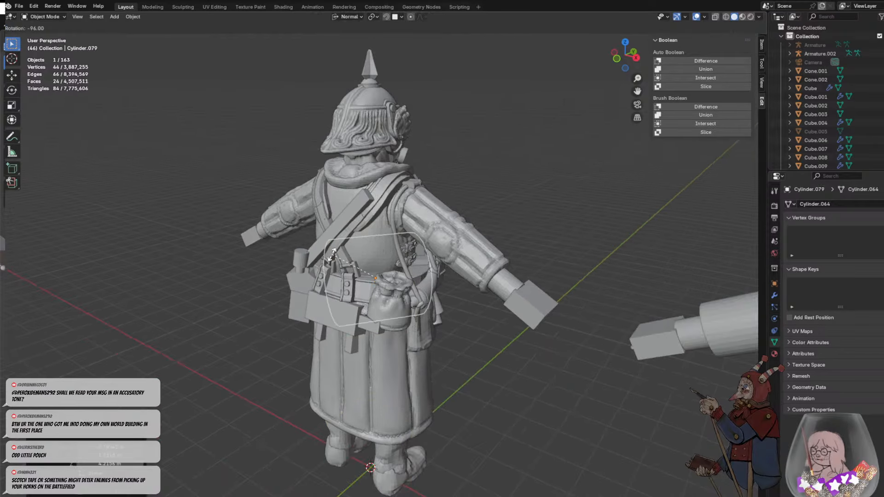
left_click(402, 271)
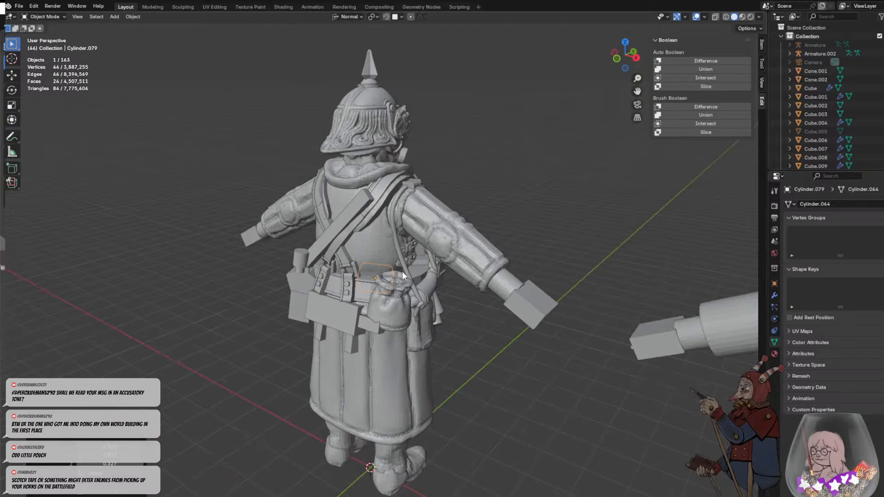
- Snap the cylinder onto the belt between the riveted strap and the pouch, and tilt it to follow the belt
left_click(383, 16)
key("g")
left_click(370, 295)
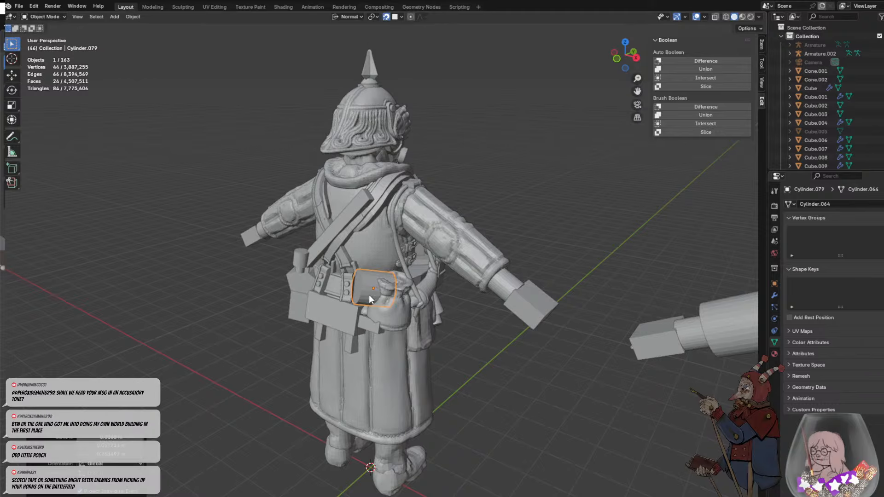
left_click(387, 17)
scroll(366, 267, "up", 3)
key("r")
key("r")
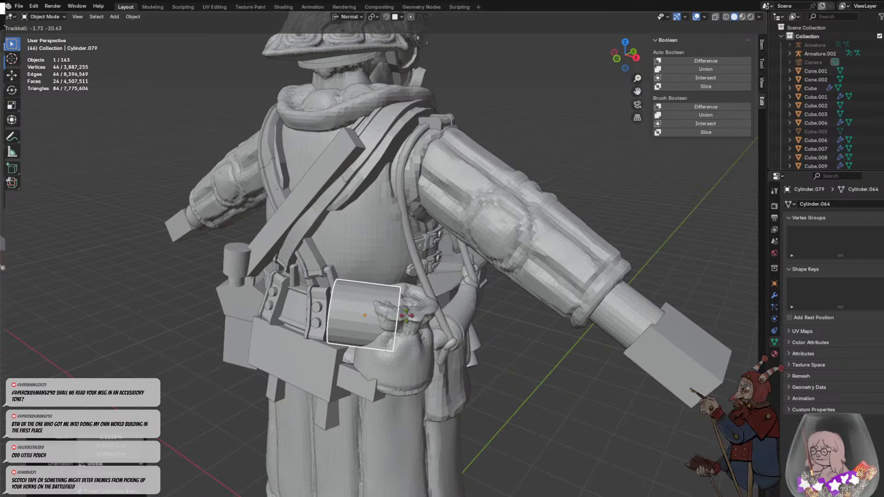
left_click(407, 316)
- Scale the cylinder down, shorten it along its own Z axis and shift it towards the pouch
key("s")
left_click(424, 312)
key("s")
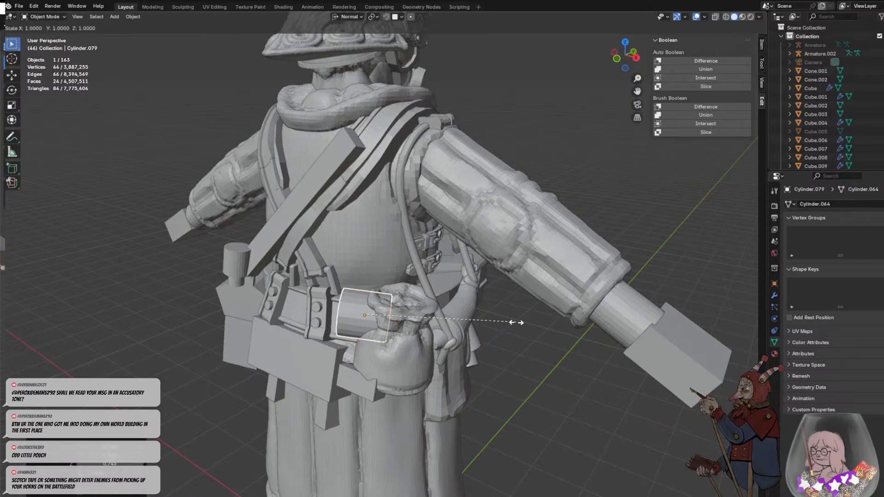
key("z")
left_click(393, 272)
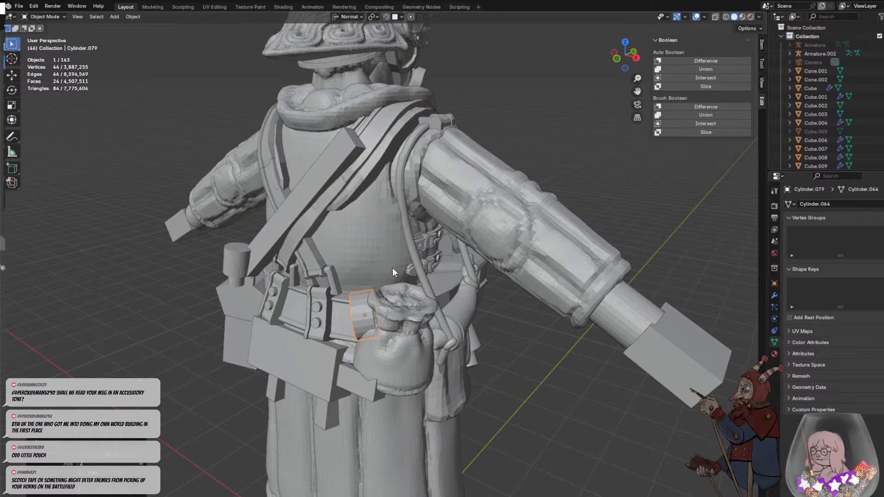
key("g")
left_click(399, 272)
- Move the short cylinder against the belt beside the pouch's neck, adjusting it along its local Y axis
middle_click_drag(388, 328, 488, 325)
scroll(488, 325, "up", 3)
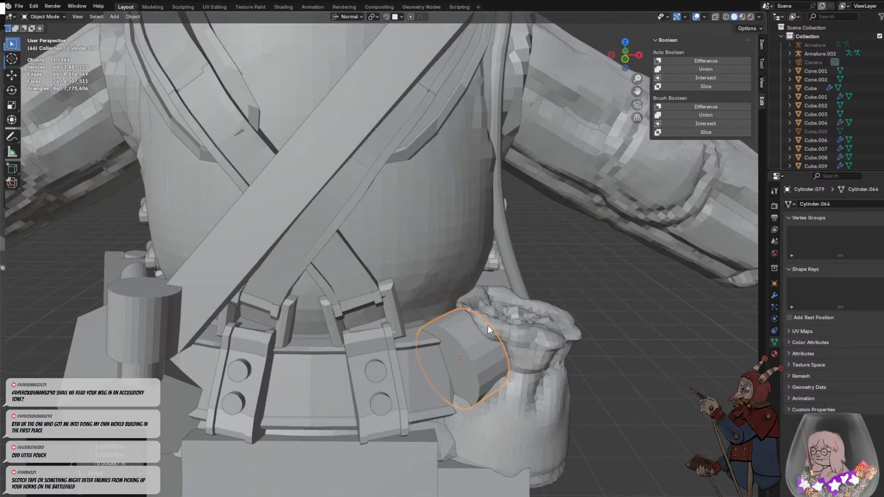
key("g")
left_click(497, 376)
middle_click_drag(497, 376, 444, 379)
key("g")
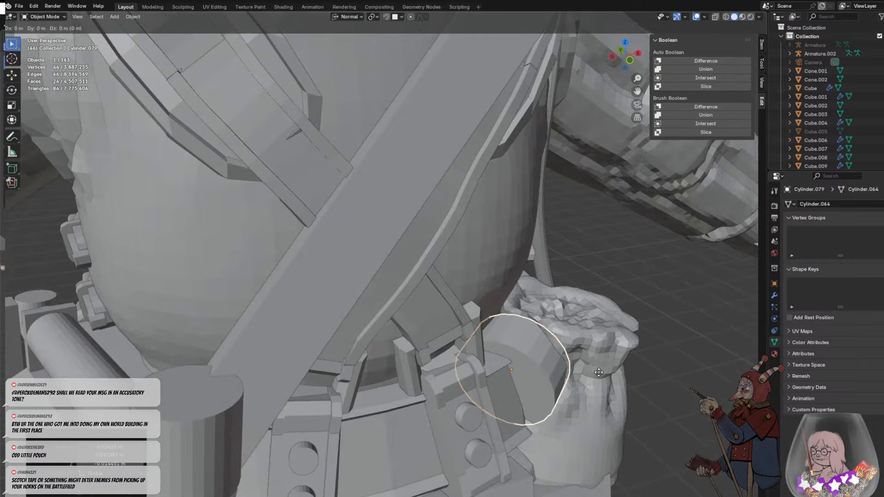
key("y")
left_click(585, 387)
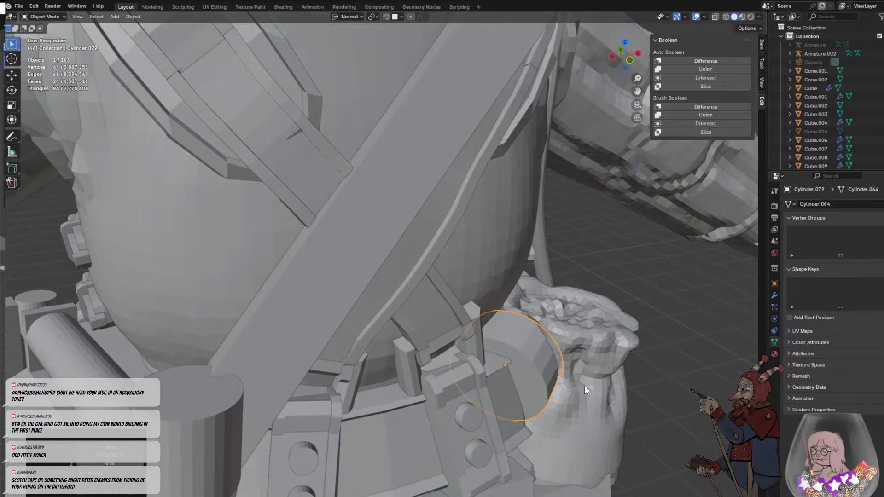
middle_click_drag(584, 390, 442, 346)
key("g")
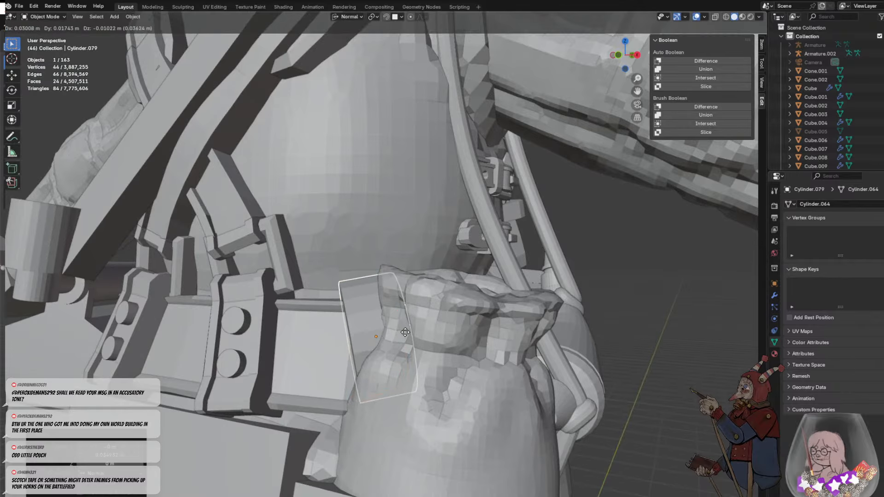
left_click(405, 332)
- Duplicate the short cylinder to the powder horn side of the pouch and rotate the copy to follow the belt's curve
mouse_move(366, 334)
middle_mouse_down()
mouse_move(379, 345)
mouse_move(362, 344)
middle_mouse_up()
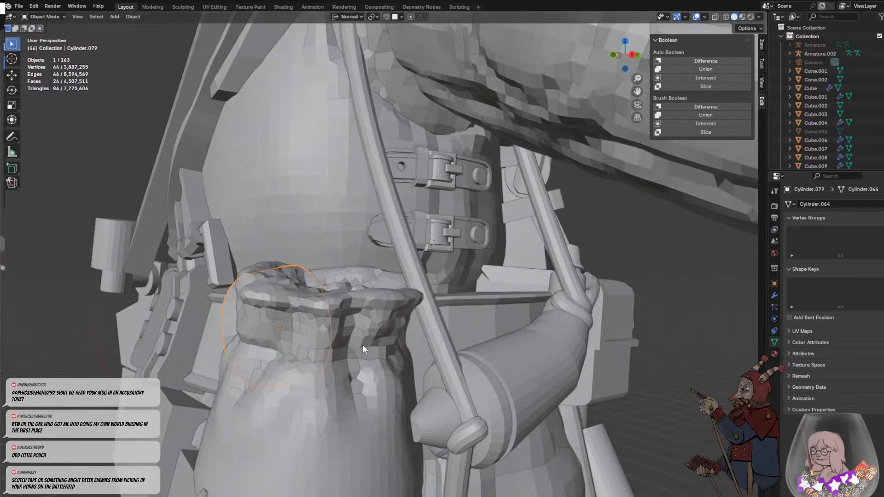
key("shift+d")
left_click(442, 333)
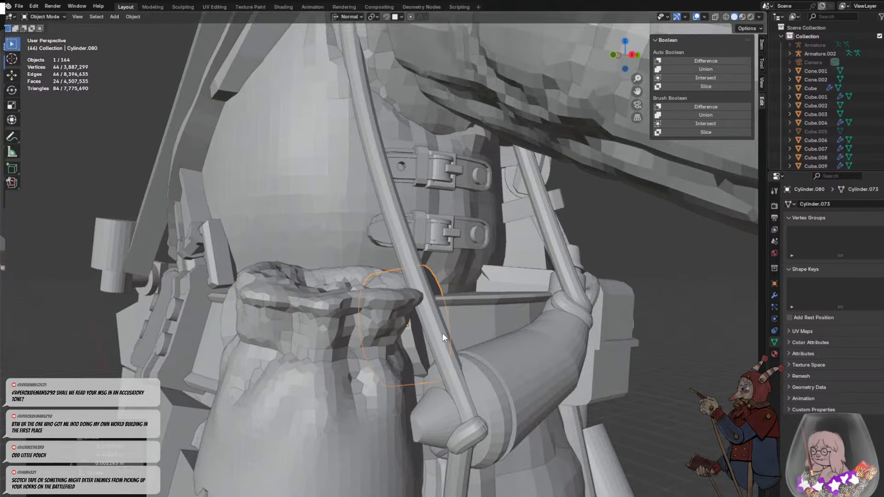
key("r")
key("r")
key("r")
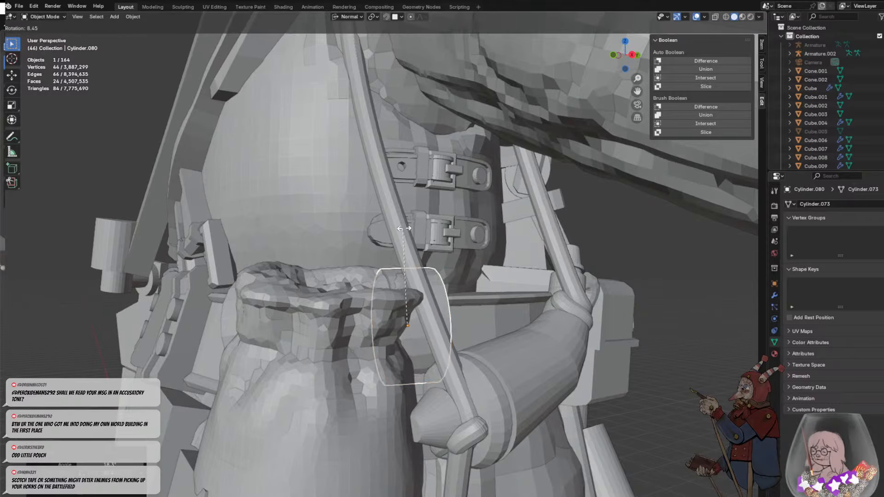
left_click(459, 257)
middle_click_drag(454, 285, 354, 300)
key("r")
left_click(311, 281)
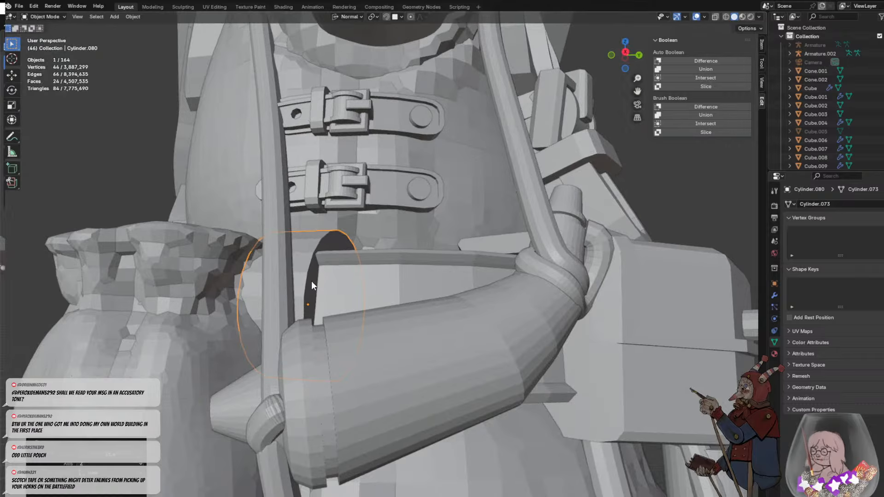
- Move the copied cylinder behind the hanging cord, between the pouch's neck and the powder horn
key("g")
left_click(269, 295)
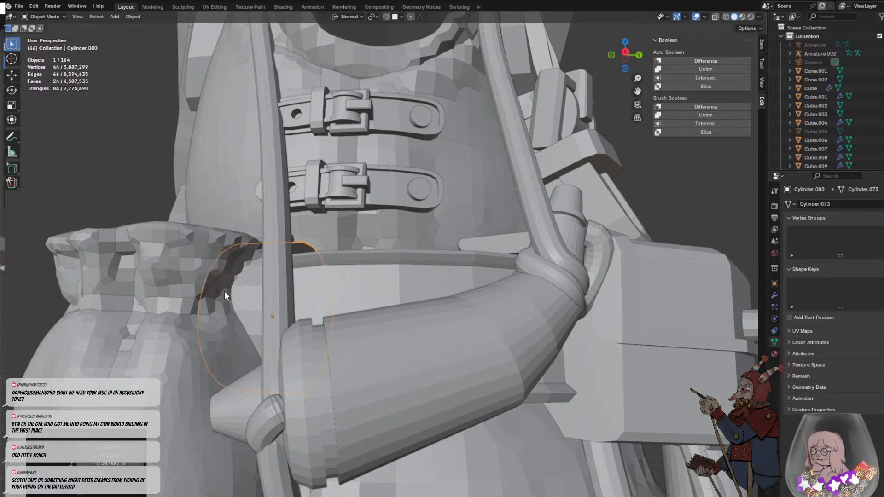
left_click_drag(224, 292, 249, 296)
left_click(250, 296)
- Duplicate the cylinder onto the pouch's neck and rotate the copy so that it encircles the neck
scroll(258, 293, "down", 2)
key("shift+d")
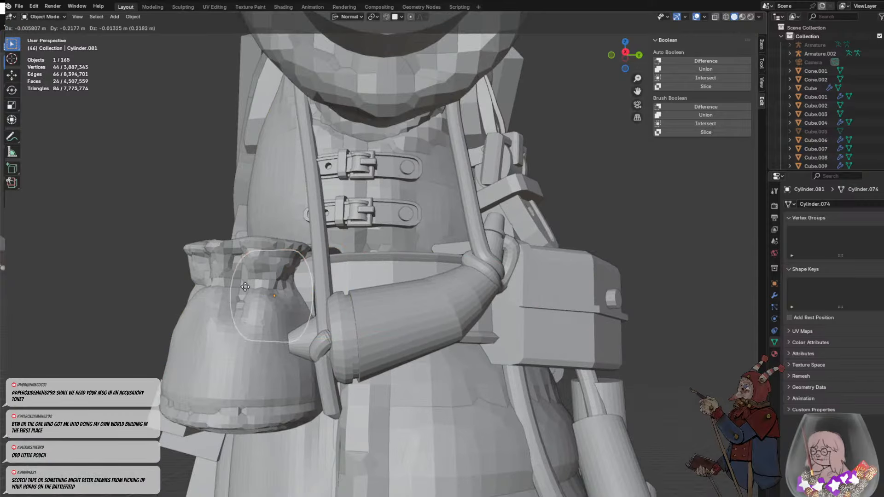
left_click(246, 282)
key("r")
left_click(185, 298)
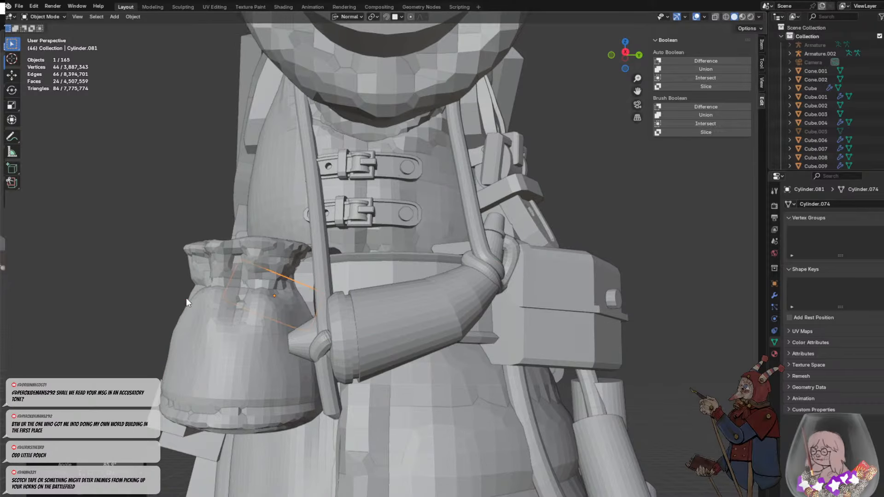
key("r")
left_click(372, 278)
- Scale the copy into a wide, flat band around the pouch's neck and adjust its tilt
key("s")
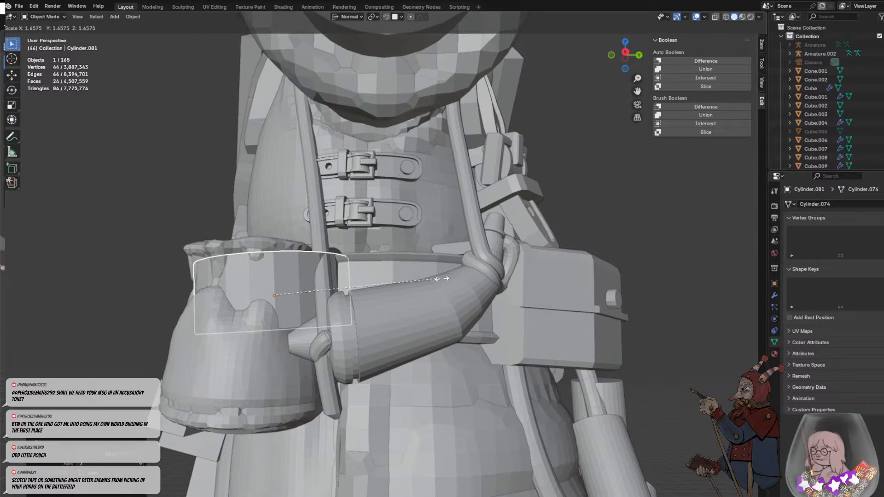
key("z")
key("z")
left_click(297, 259)
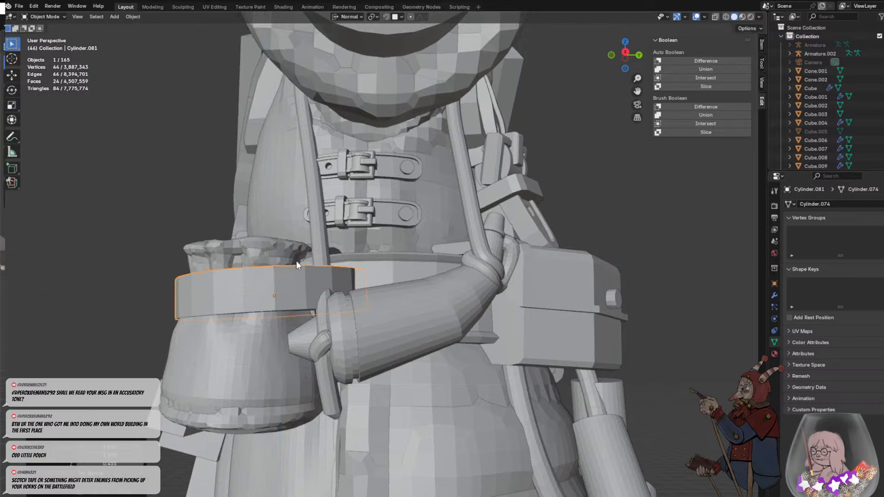
key("r")
left_click(334, 282)
- Shrink the band towards the width of the pouch's neck and narrow it along its normal Z axis by a factor of about 0.74
middle_click_drag(333, 282, 411, 302)
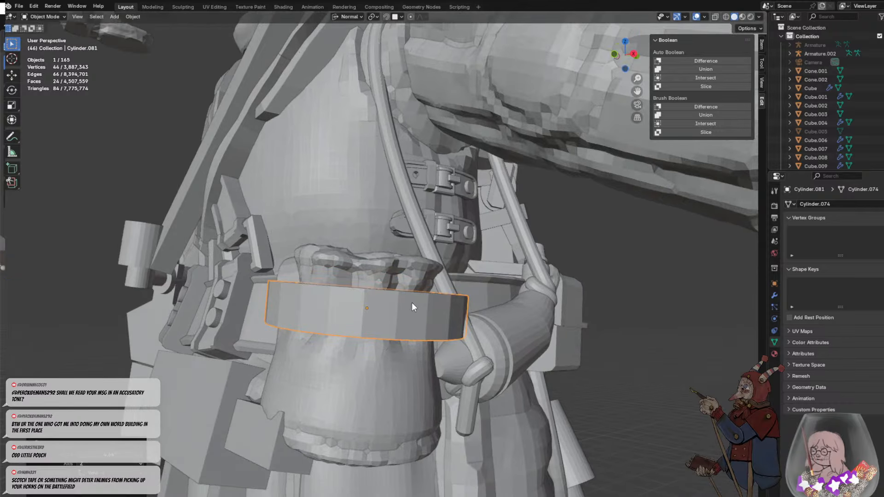
key("s")
left_click(465, 306)
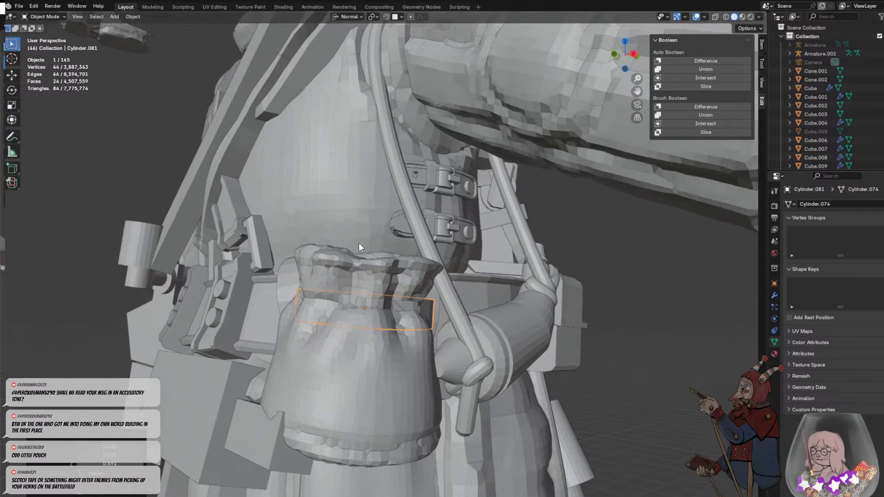
key("r")
key("x")
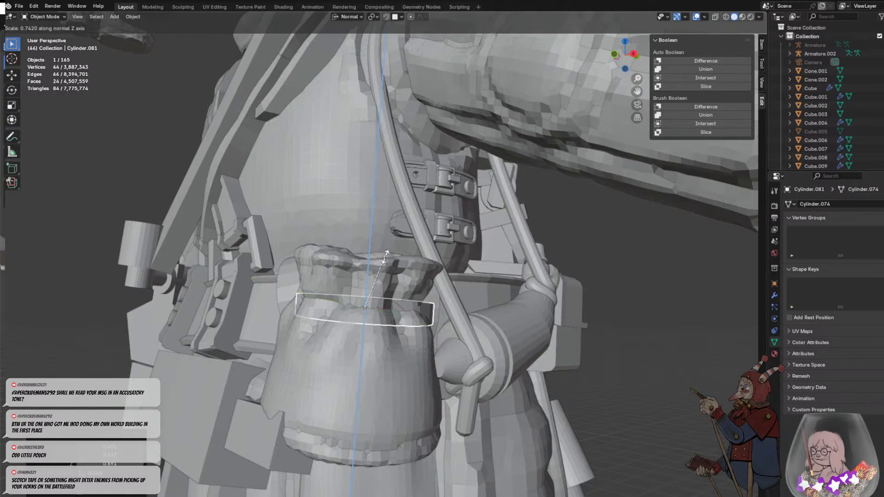
left_click(385, 261)
- Move the band so that it wraps centrally around the pouch's neck
middle_click_drag(385, 252, 260, 316)
key("g")
left_click(278, 300)
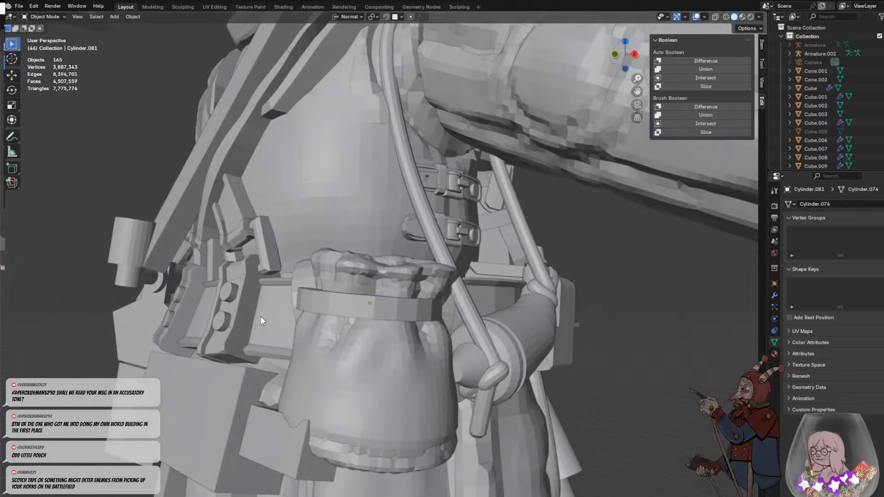
left_click(360, 301)
key("g")
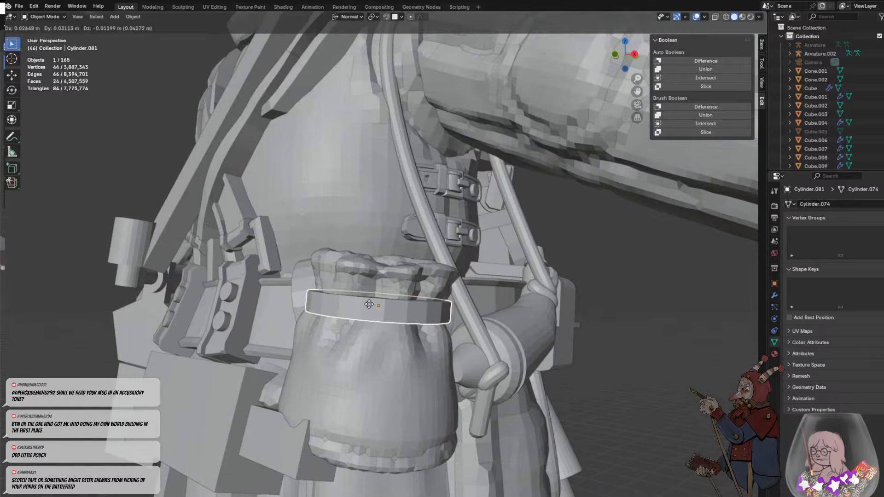
left_click(370, 305)
- Rotate the cylinder between the riveted strap and the pouch and move it closer to the belt
left_click(230, 293)
middle_click_drag(334, 297, 340, 330)
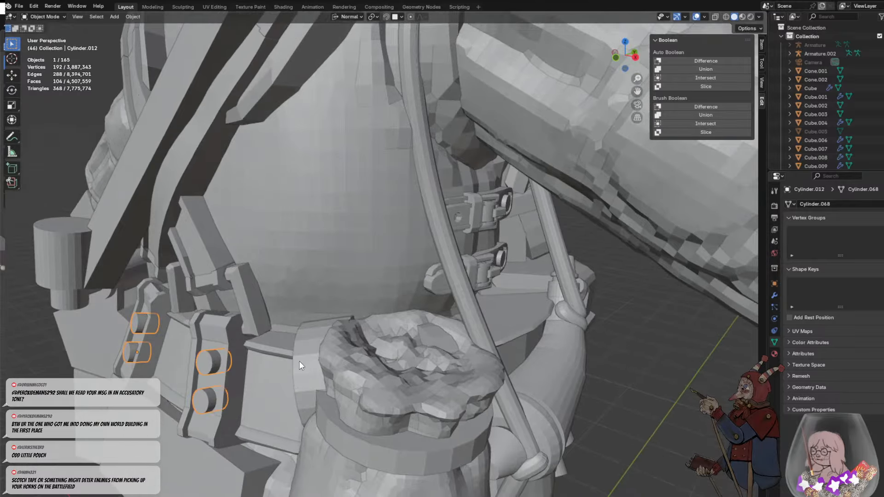
left_click(300, 361)
key("r")
left_click(332, 279)
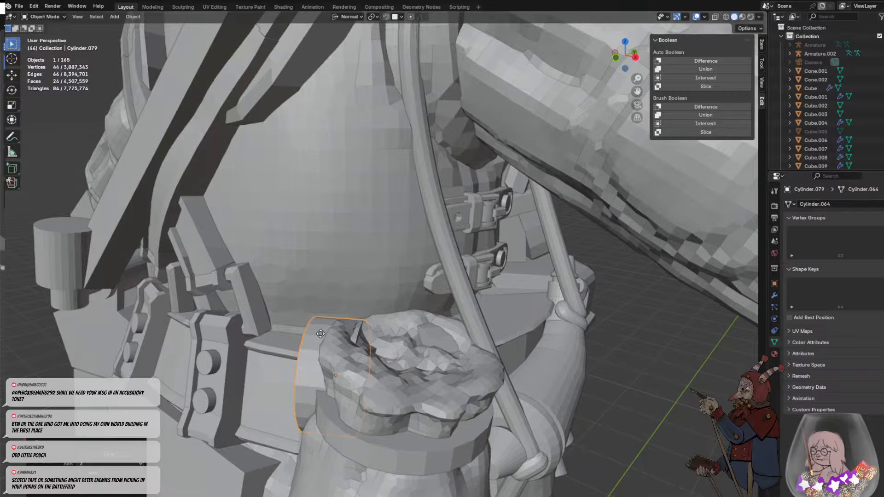
key("g")
left_click(313, 340)
- Resize that cylinder along its normal X axis and move it down to line up with the belt
middle_click_drag(309, 390, 419, 350)
key("s")
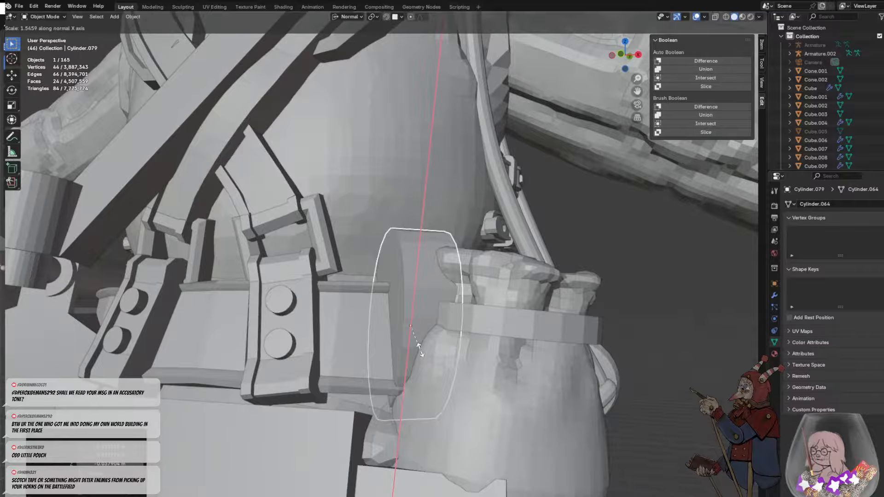
left_click(421, 325)
key("g")
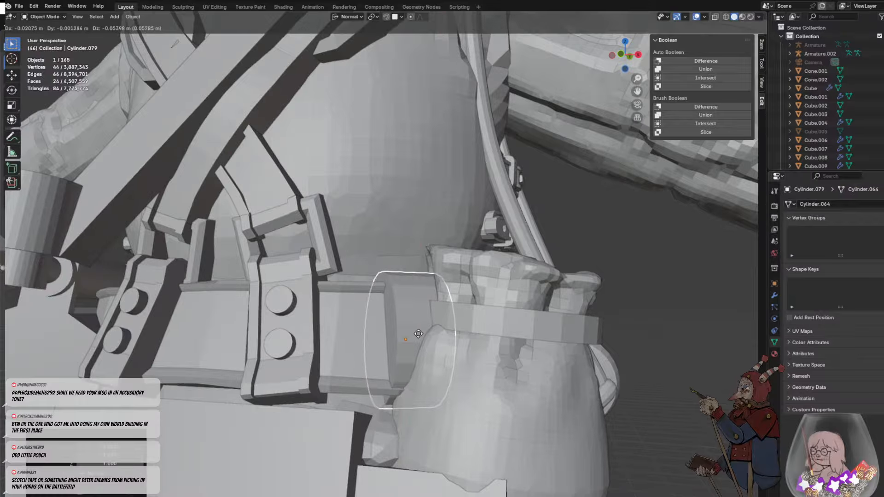
left_click(420, 333)
- Inspect the whole soldier from several sides, checking the pouch, cylinders, powder horn and other belt gear
left_click(640, 364)
middle_click_drag(640, 364, 404, 311)
scroll(506, 313, "down", 6)
left_click(497, 326)
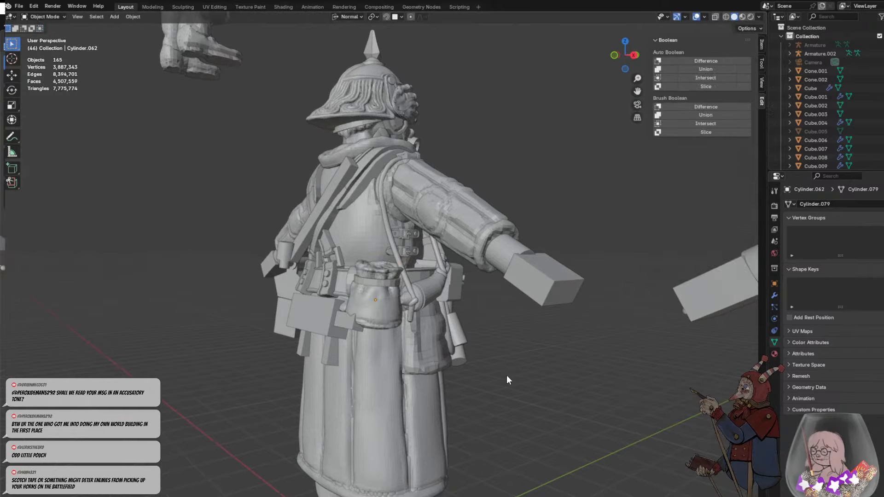
middle_click_drag(507, 375, 440, 391)
scroll(438, 388, "up", 6)
middle_click_drag(332, 295, 325, 333)
left_click(339, 372)
scroll(325, 360, "up", 2)
scroll(325, 333, "down", 8)
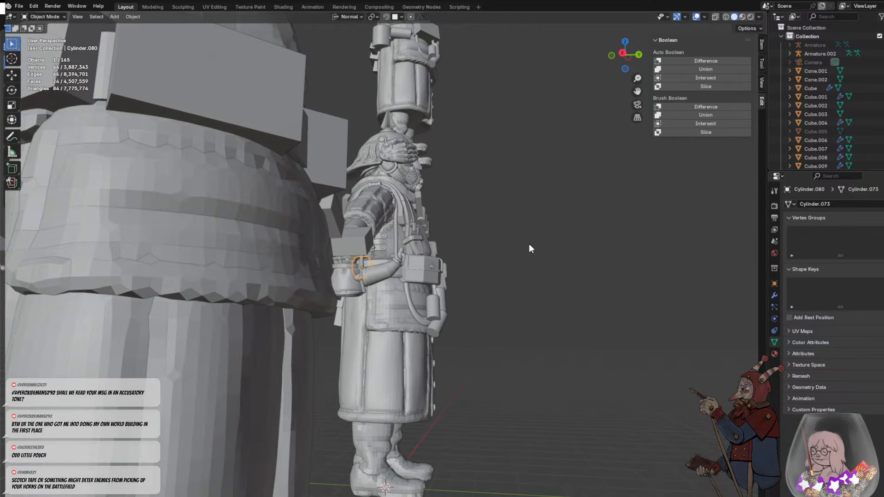
left_click(528, 244)
middle_click_drag(529, 244, 557, 293)
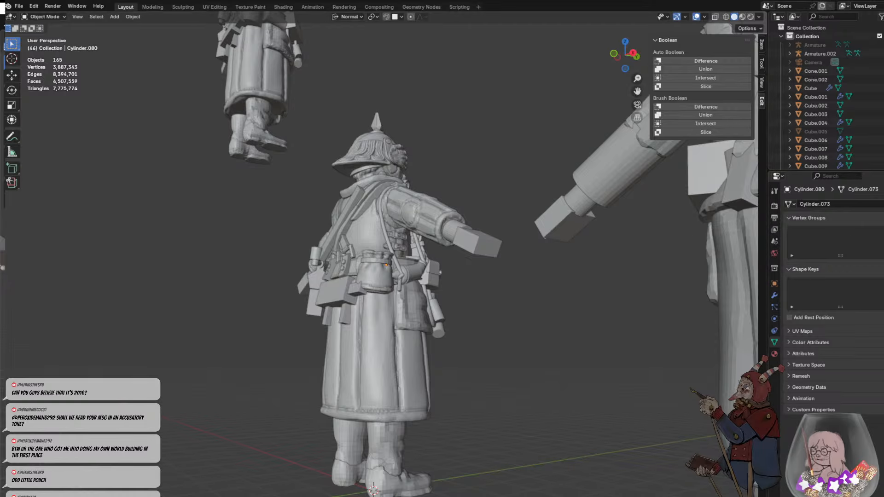
middle_click_drag(452, 199, 375, 243)
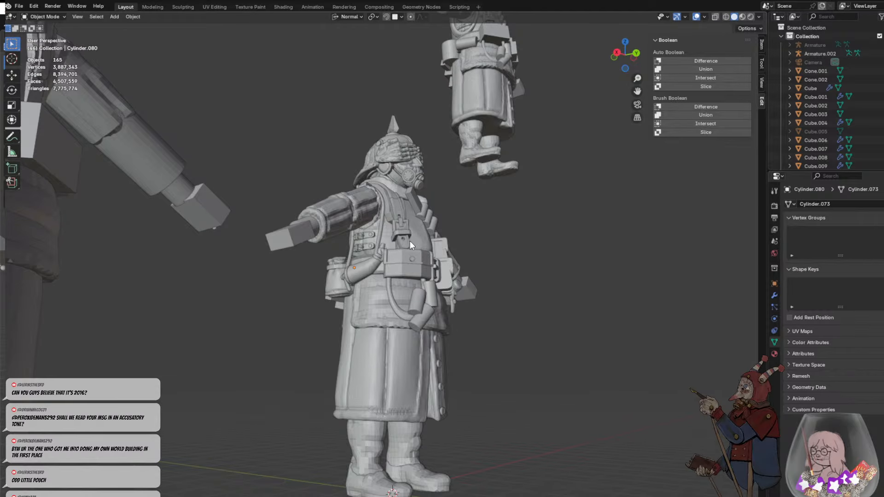
middle_click_drag(432, 250, 431, 294)
- Select the large plain box hanging below the back of the belt and open its mesh for editing
left_click(346, 322)
left_click(438, 324)
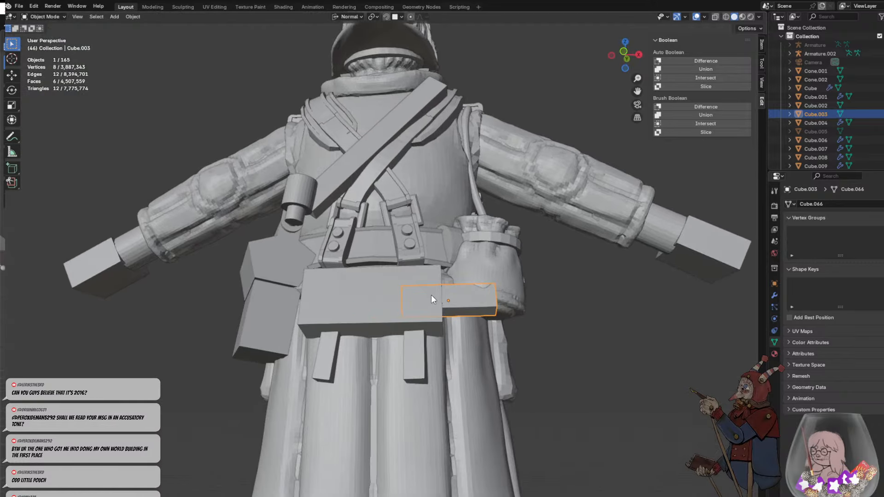
scroll(374, 282, "up", 3)
middle_click_drag(377, 300, 421, 304, "shift")
left_click(391, 261)
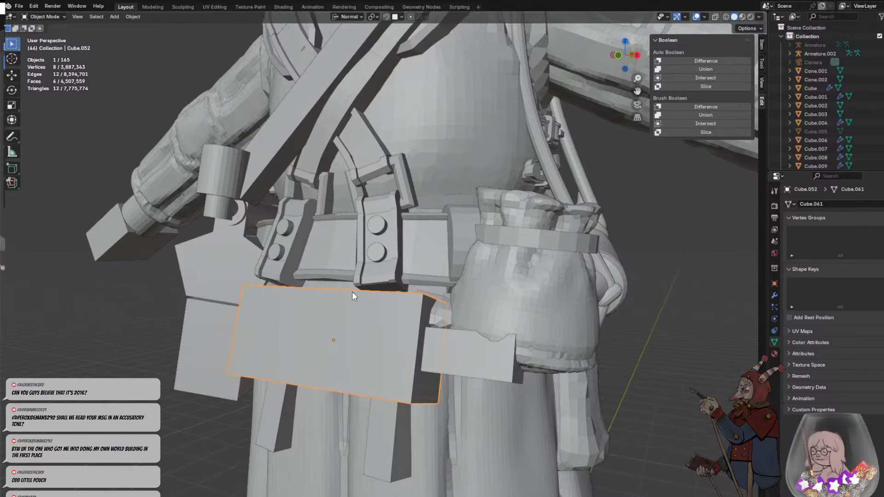
middle_click_drag(352, 292, 493, 295)
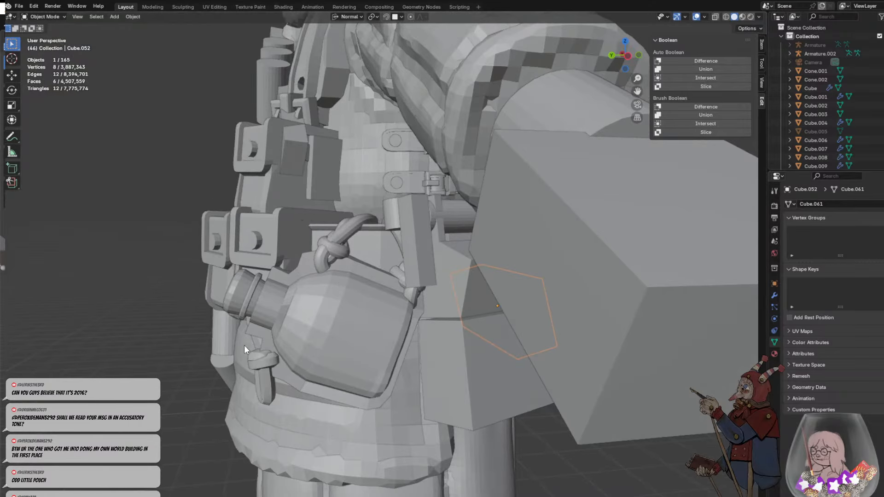
middle_click_drag(283, 275, 339, 323)
scroll(432, 290, "down", 2)
scroll(431, 289, "up", 1)
middle_click_drag(432, 289, 389, 211)
key("Tab")
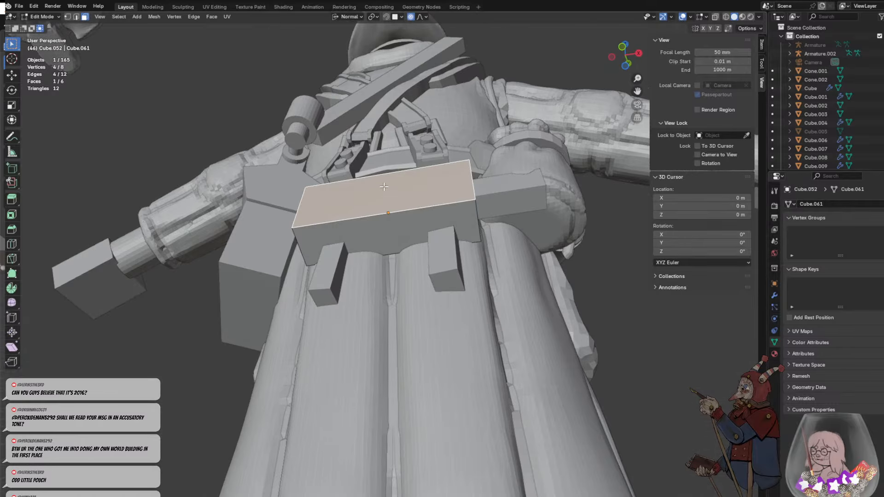
- Try pushing the box's outer face inwards about 0.23 m along its normal and insetting it by about 0.31 m
key("g")
middle_click_drag(386, 195, 382, 211)
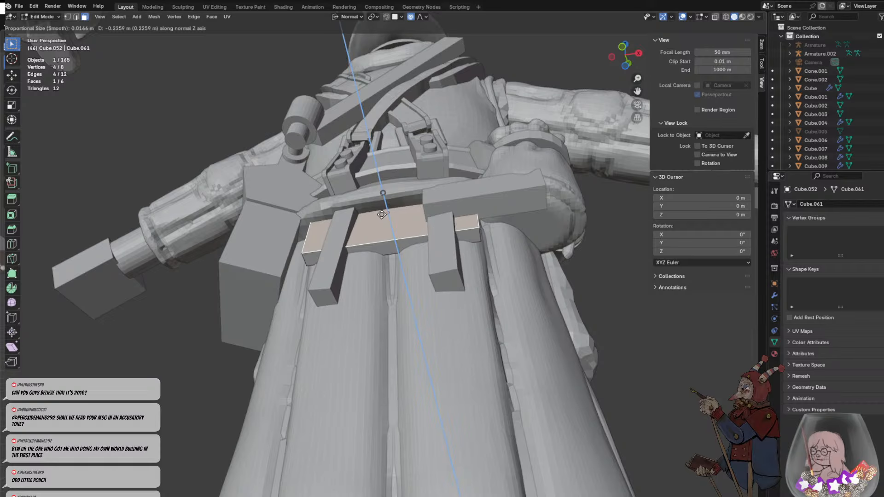
left_click(381, 214)
key("i")
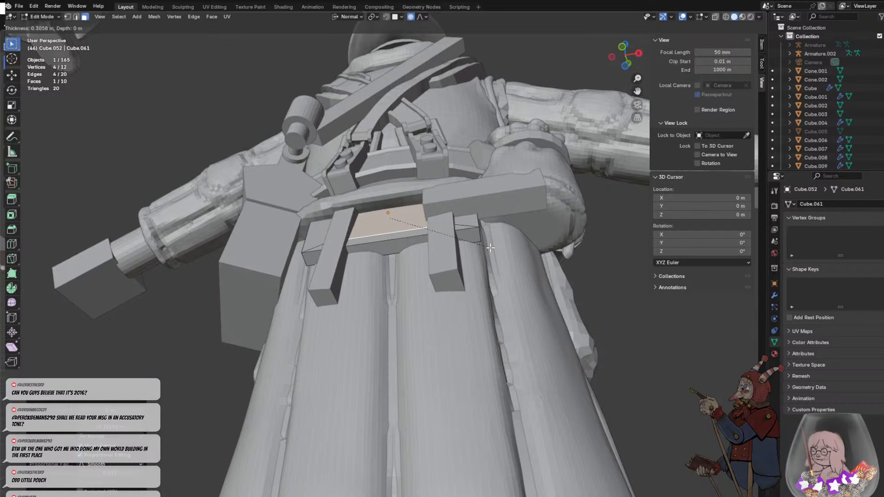
left_click(490, 248)
middle_click_drag(490, 247, 341, 298)
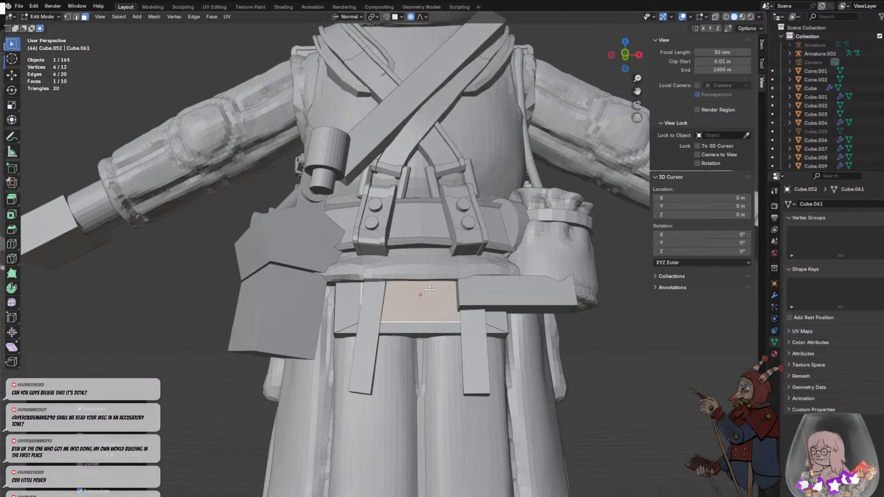
middle_click_drag(458, 286, 484, 270)
scroll(399, 286, "up", 3)
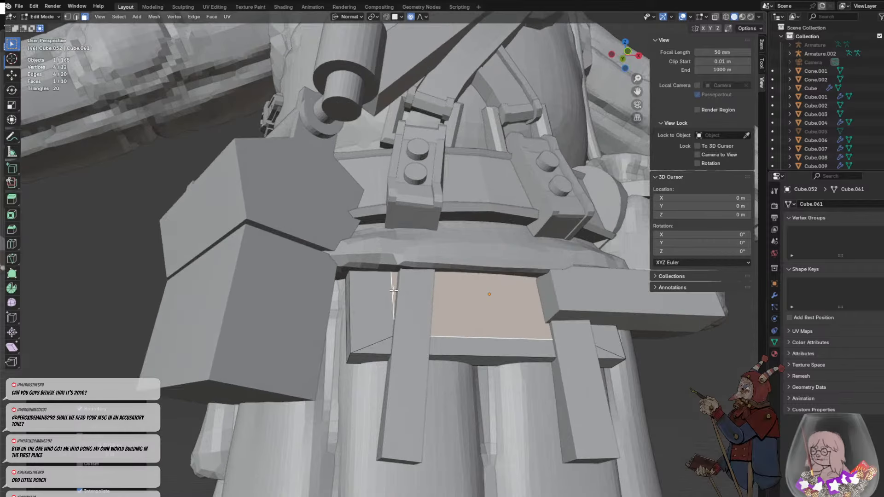
- Try to shift the inset's short side edge along the normal X axis
key("2")
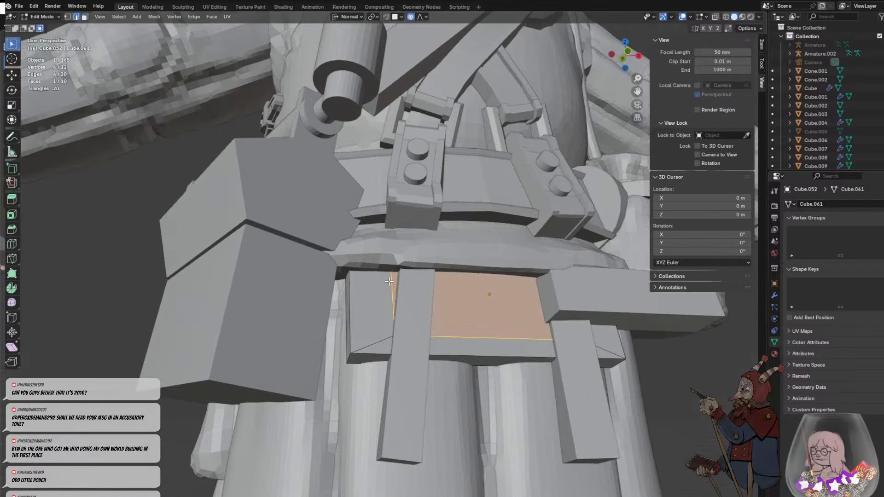
left_click(393, 292)
key("g")
key("x")
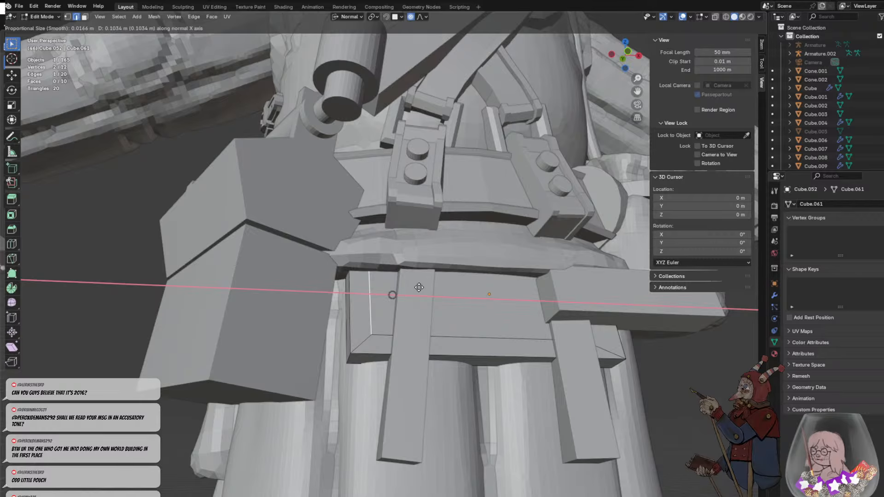
right_click(419, 288)
- Undo the inset and the inward move of the box's outer face
key("ctrl+z")
key("ctrl+z")
key("ctrl+z")
key("ctrl+z")
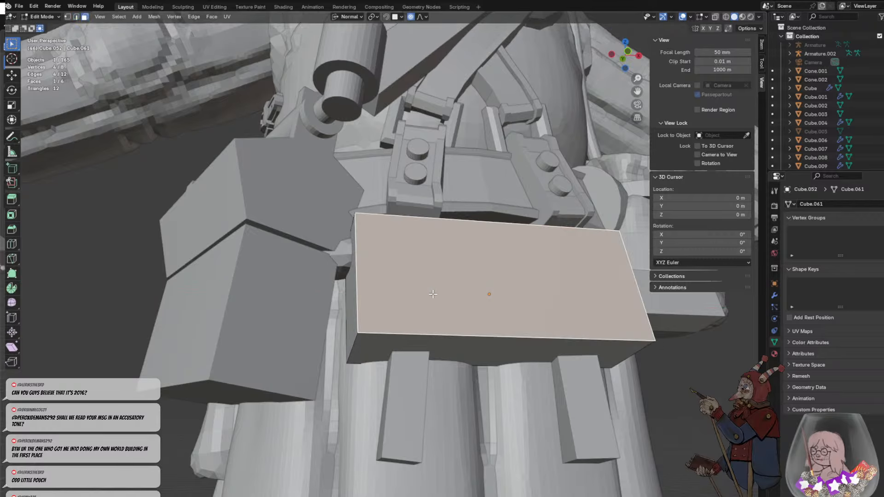
- Bevel the box's lower corner edge on the side of the angular bag, with a width of 0.599 m and 5 segments
middle_click_drag(386, 328, 355, 326)
left_click(345, 325)
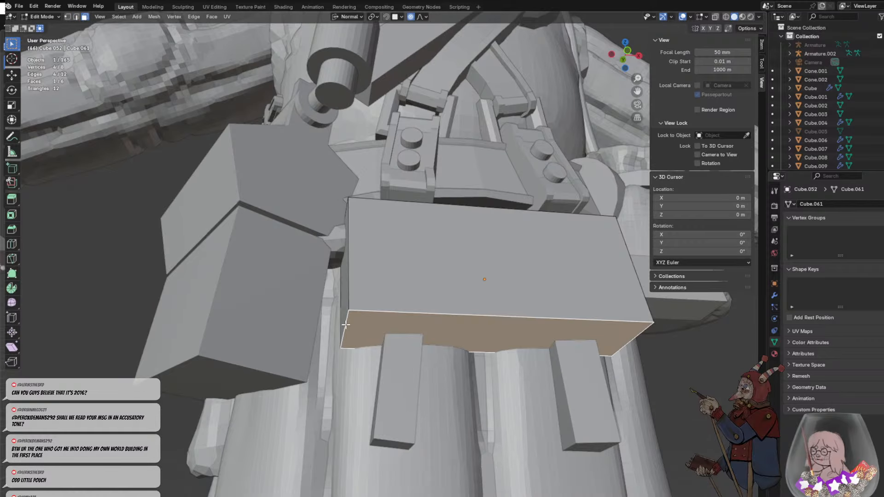
left_click(346, 325)
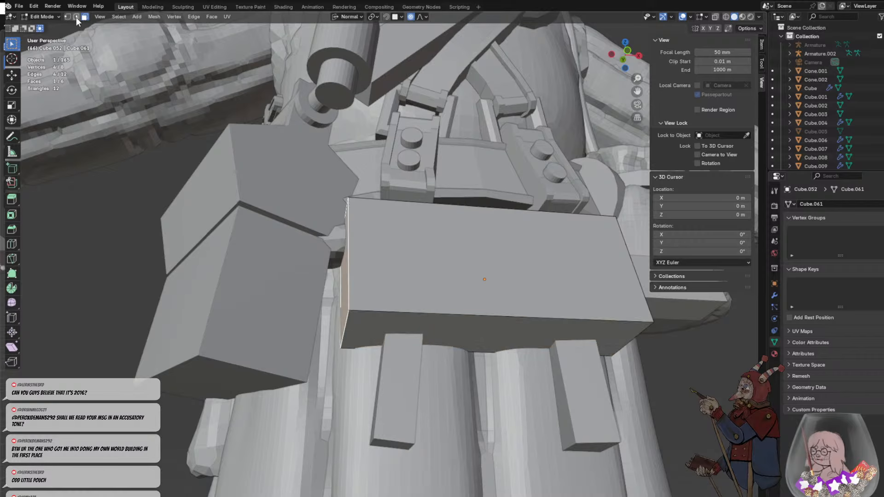
left_click(76, 17)
left_click(344, 335)
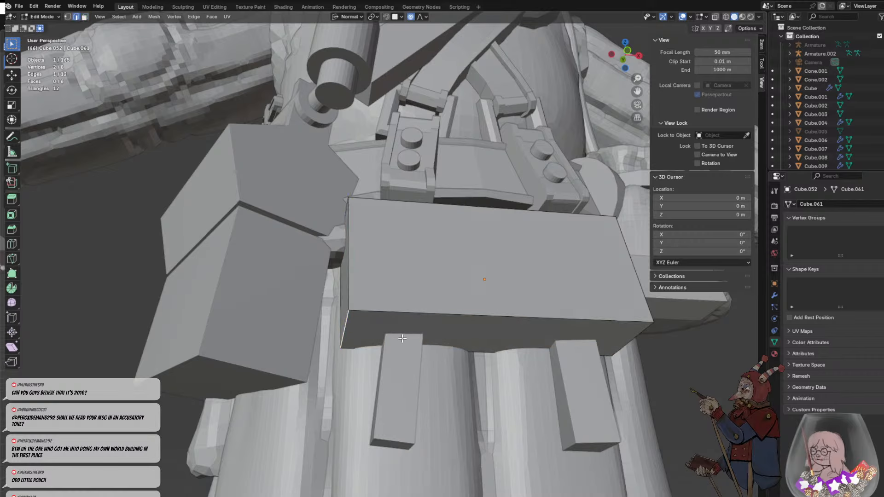
key("ctrl+b")
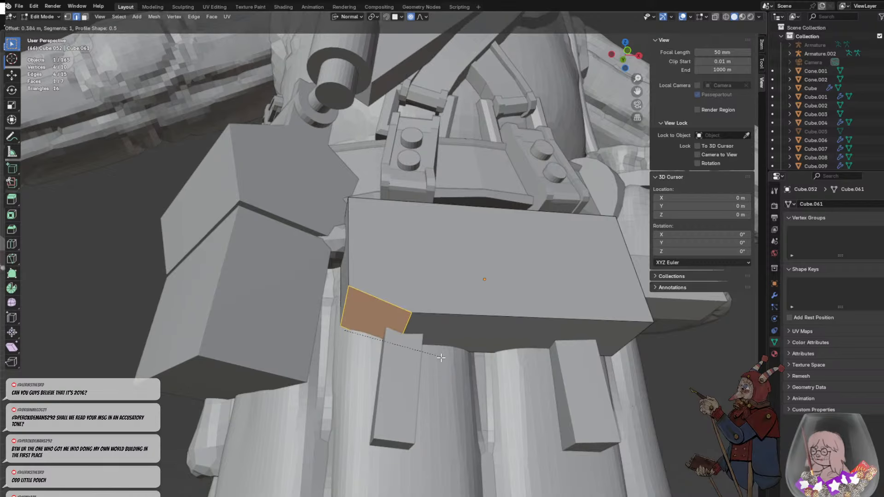
scroll(441, 356, "up", 4)
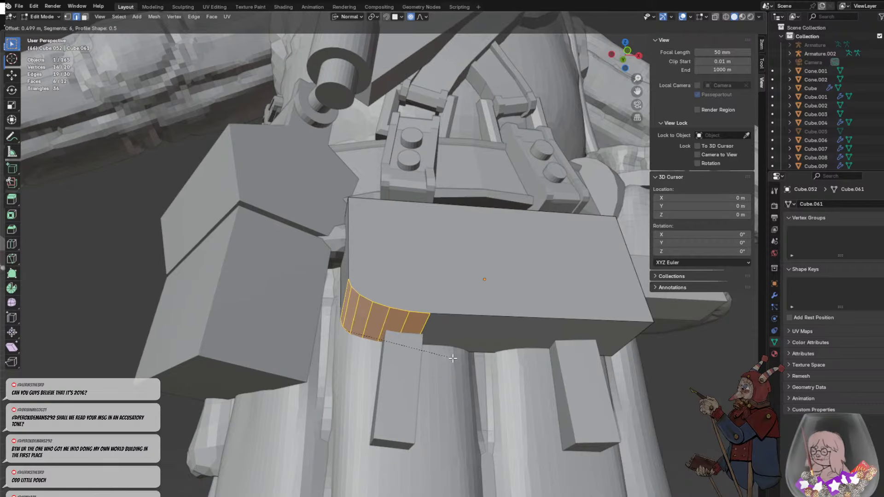
scroll(453, 358, "down", 1)
left_click(463, 358)
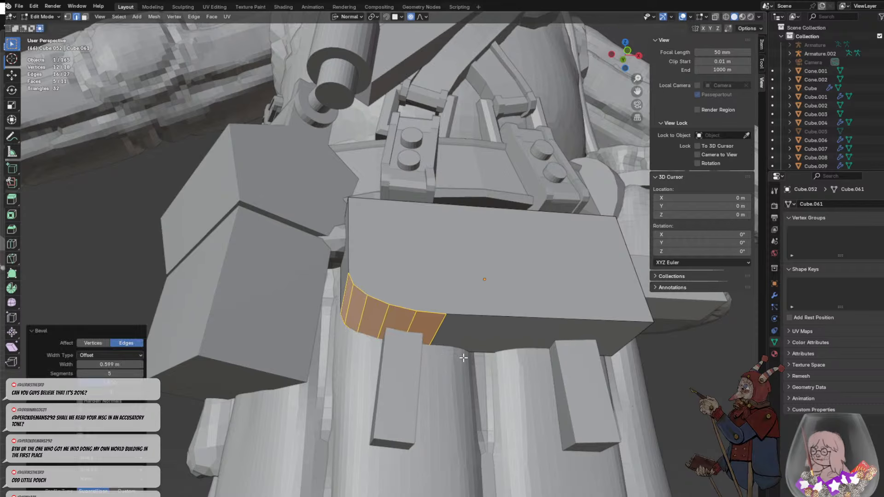
- Bevel the box's upper corner edge on the side of the angular bag, with a width of 0.155 m and 3 segments
middle_click_drag(416, 305, 409, 326)
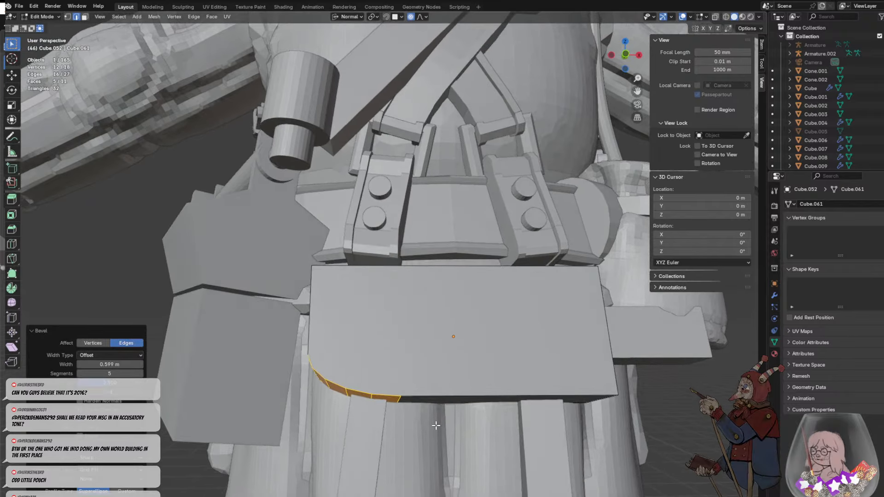
key("alt+a")
scroll(480, 315, "down", 3)
middle_click_drag(479, 315, 421, 296)
left_click(378, 327)
scroll(396, 299, "up", 1)
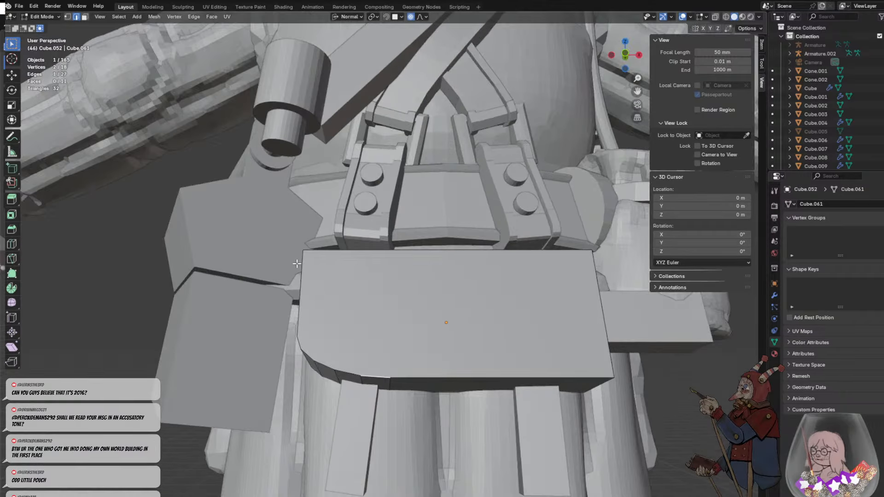
middle_click_drag(297, 264, 435, 314)
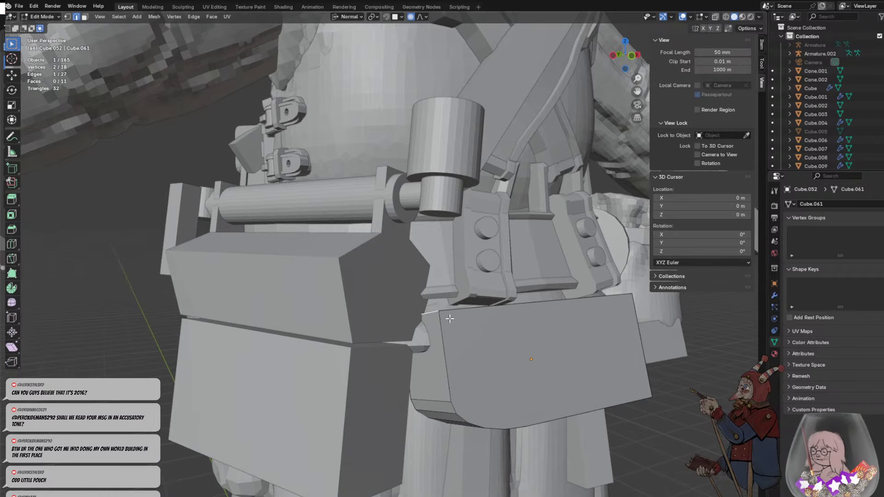
key("ctrl+b")
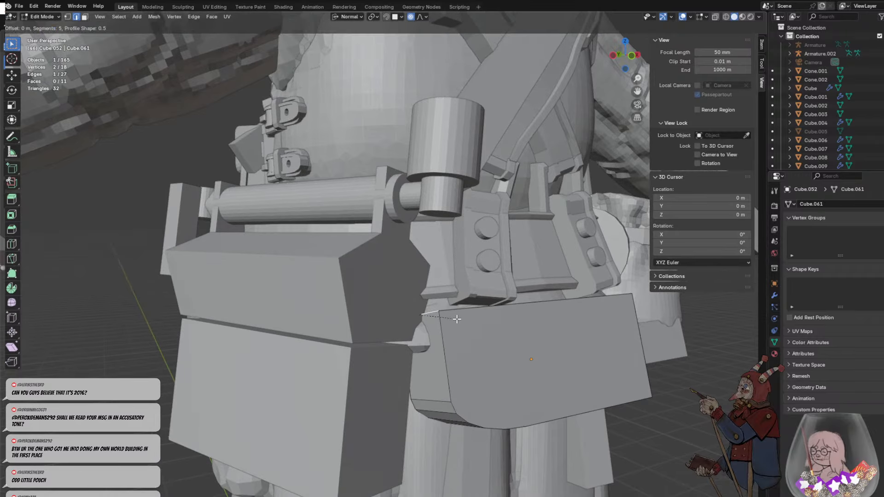
scroll(457, 319, "up", 4)
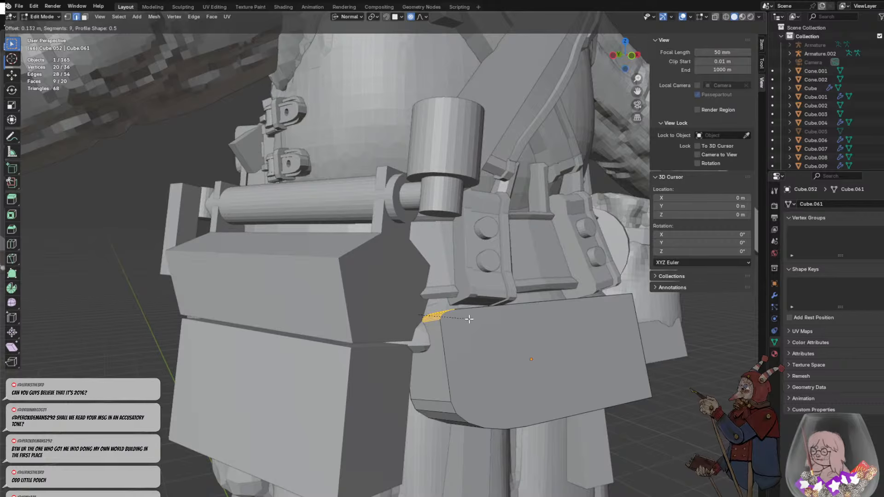
scroll(469, 319, "down", 8)
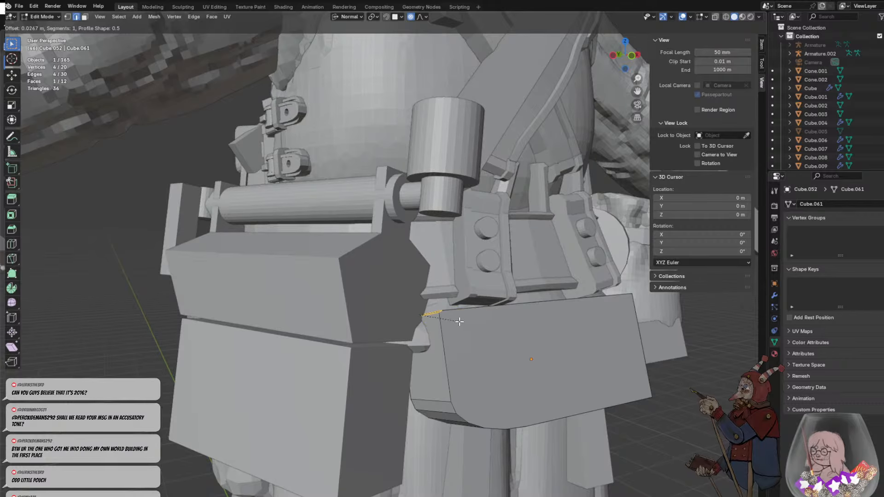
scroll(463, 320, "up", 2)
left_click(471, 323)
scroll(509, 342, "down", 3)
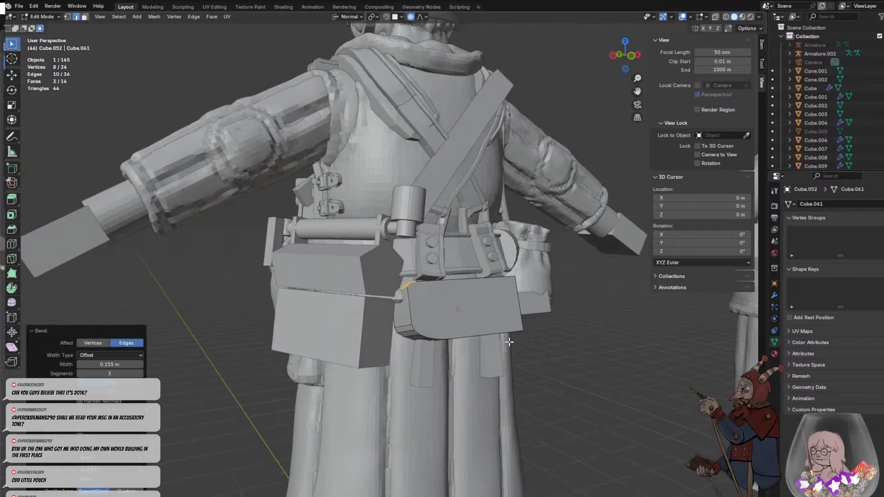
- Move the box's large outer face inwards along its normal Z axis by about 0.22 m
middle_click_drag(509, 341, 499, 359)
left_click(506, 351)
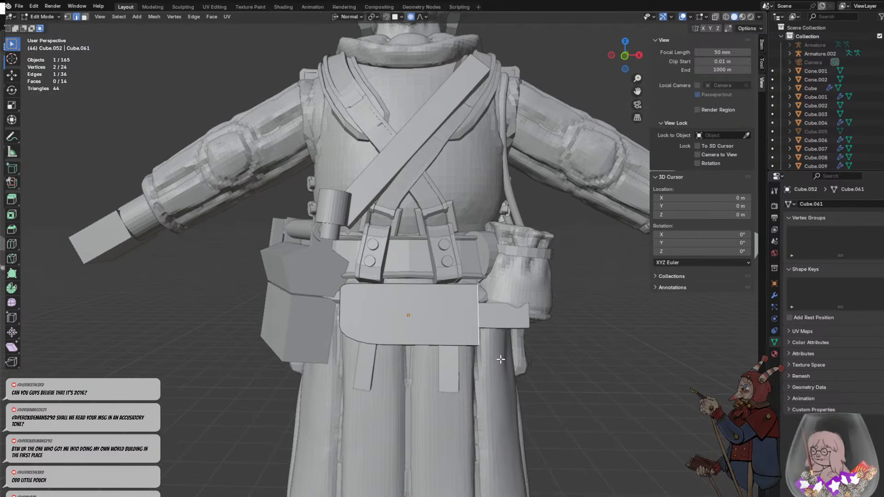
left_click(434, 325)
middle_click_drag(433, 326, 424, 315)
left_click(421, 281)
middle_click_drag(420, 280, 391, 210)
left_click(85, 16)
left_click(397, 278)
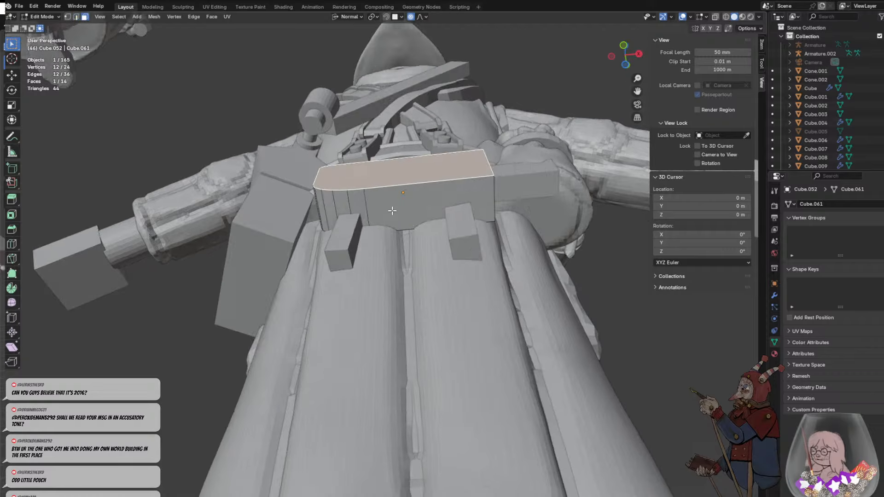
key("g")
key("z")
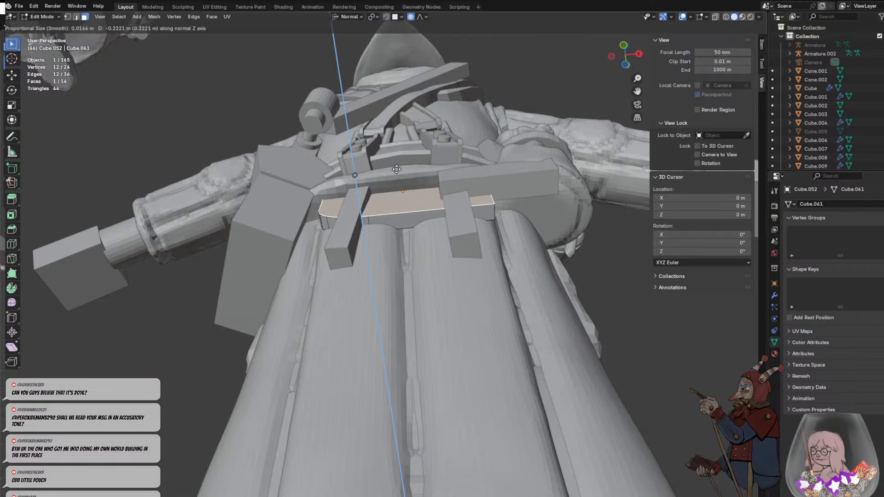
left_click(399, 171)
- Try insetting the outer face by about 0.21 m and scaling the inset face along its normal Y axis by about 1.16
middle_click_drag(399, 171, 466, 252)
key("i")
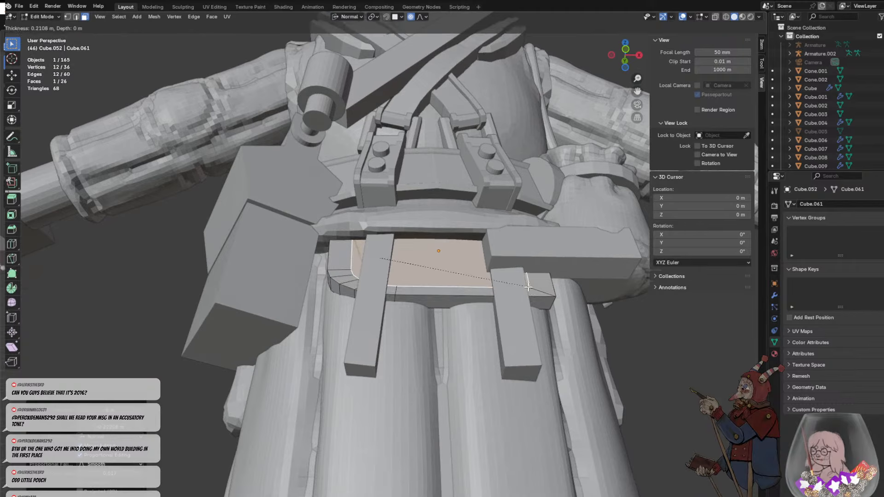
left_click(528, 287)
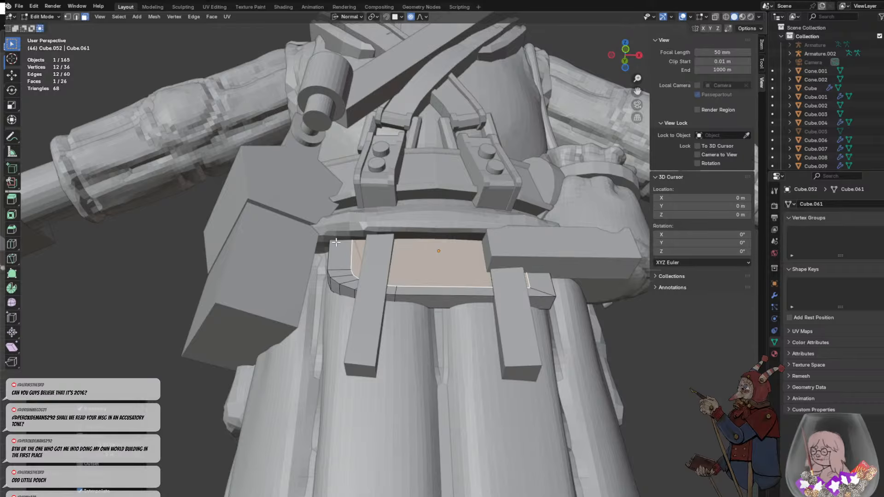
left_click(350, 251)
key("ctrl+z")
key("s")
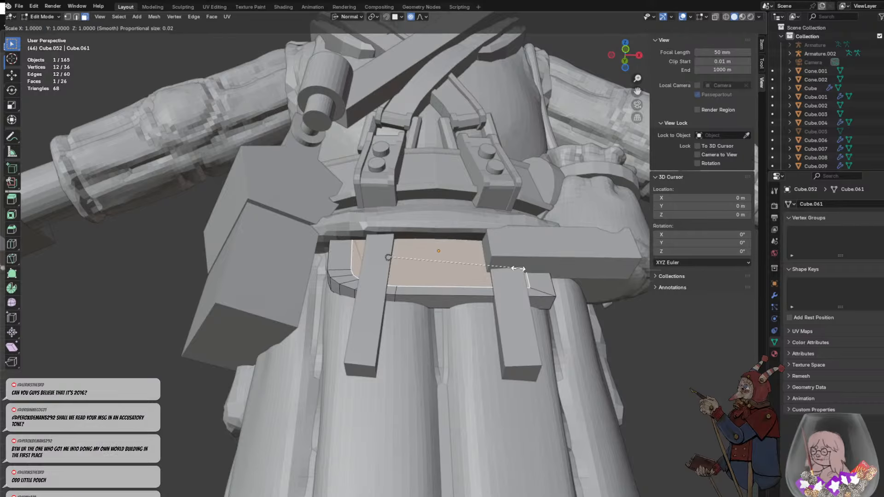
key("y")
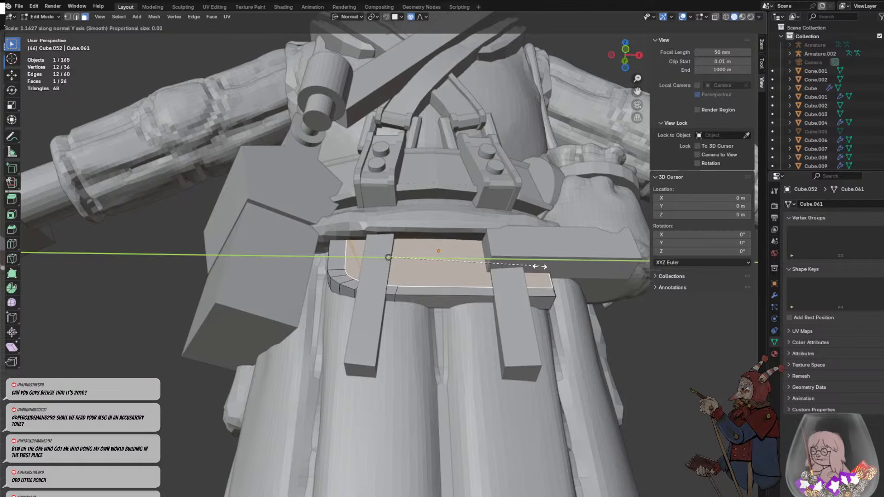
left_click(540, 266)
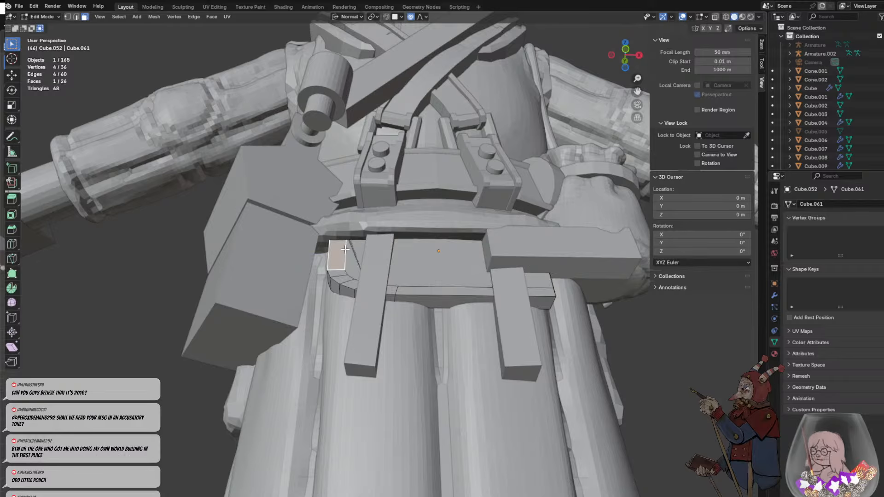
- Isolate the box in local view and examine the inset face around its rounded corners
scroll(344, 248, "up", 6)
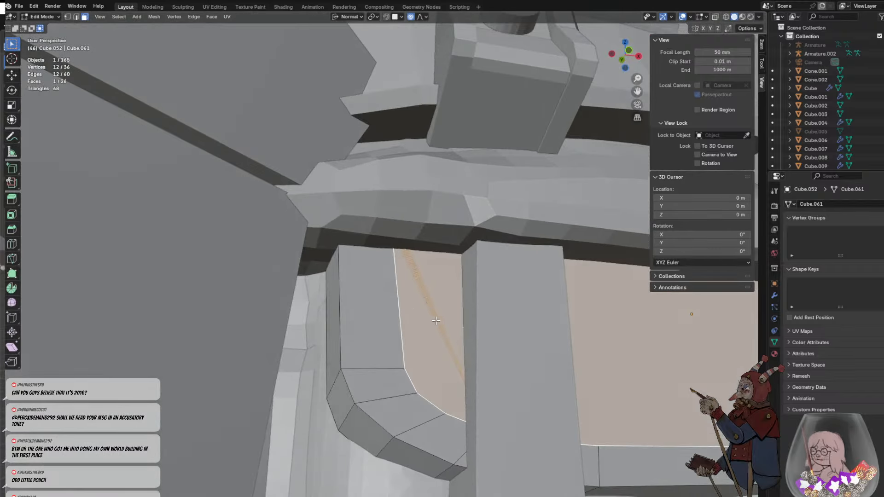
middle_click_drag(436, 321, 455, 265)
left_click(426, 274)
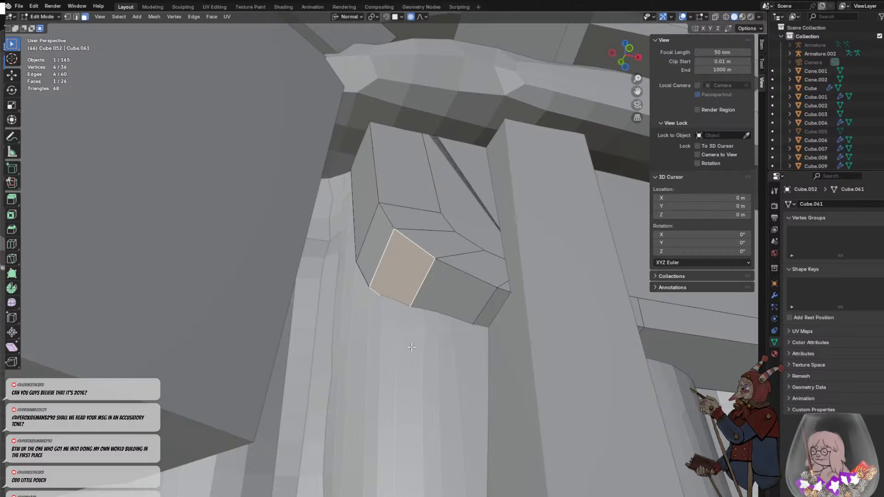
left_click(474, 195)
key("slash")
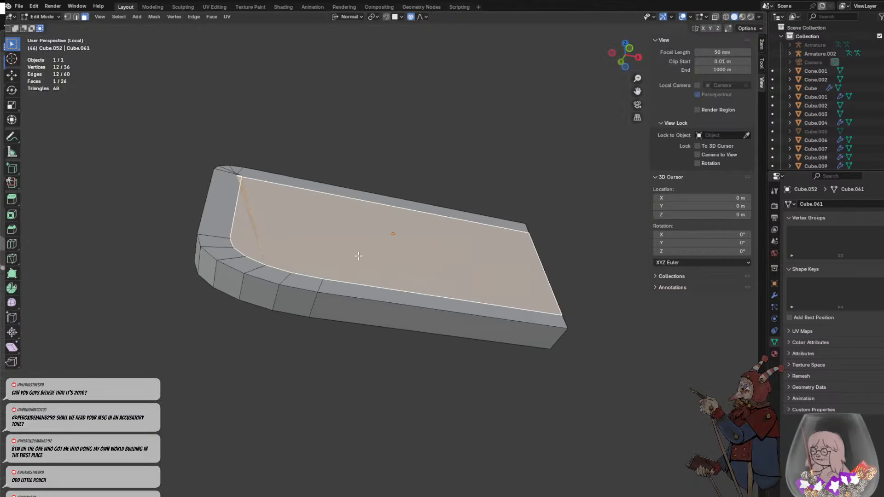
middle_click_drag(358, 256, 436, 283)
left_click(415, 273)
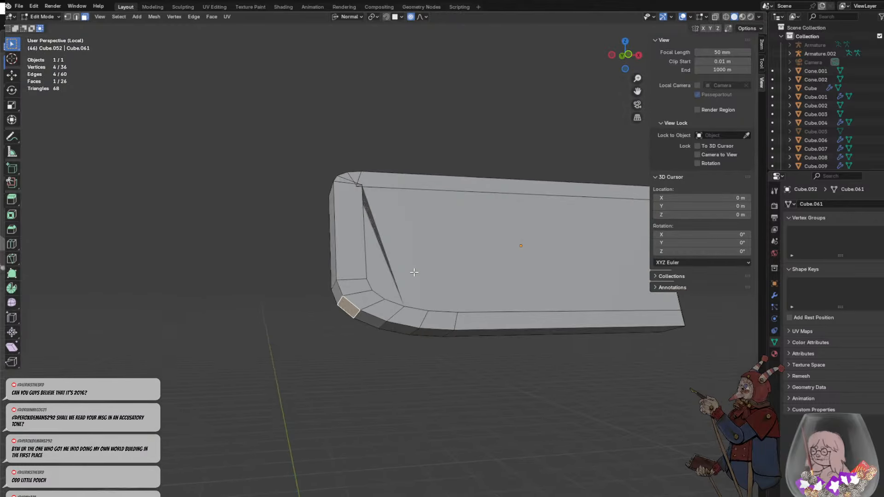
left_click(414, 272)
- Undo the scaling and the inset of the box's outer face
key("ctrl+z")
key("ctrl+z")
key("ctrl+z")
key("ctrl+z")
key("ctrl+z")
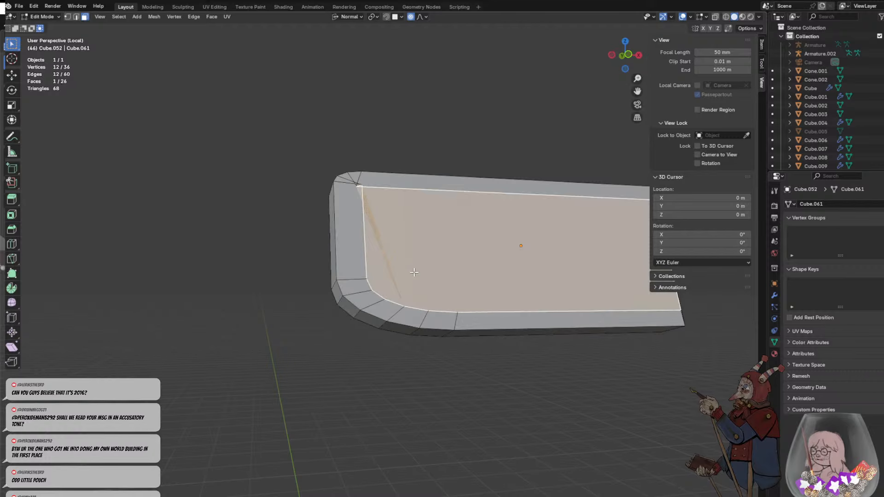
key("ctrl+z")
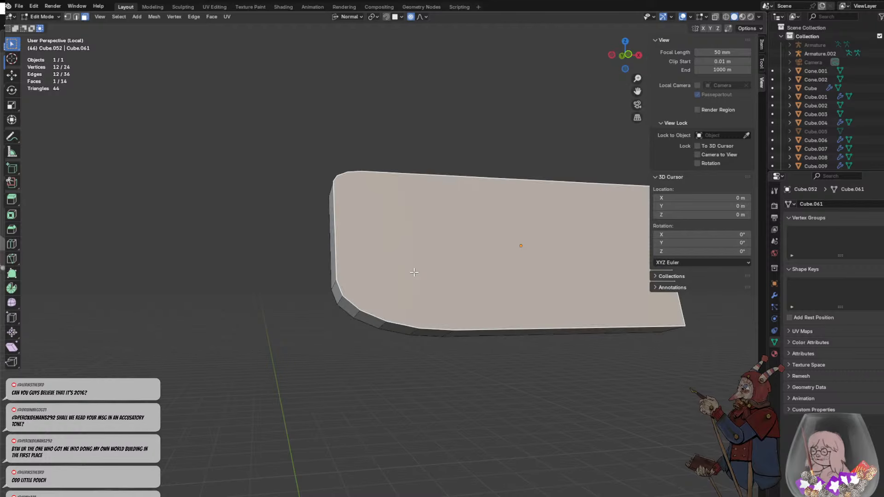
- Inset the outer face by about 0.13 m and move the inset's short side edge about 0.036 m outwards along the normal X axis
key("i")
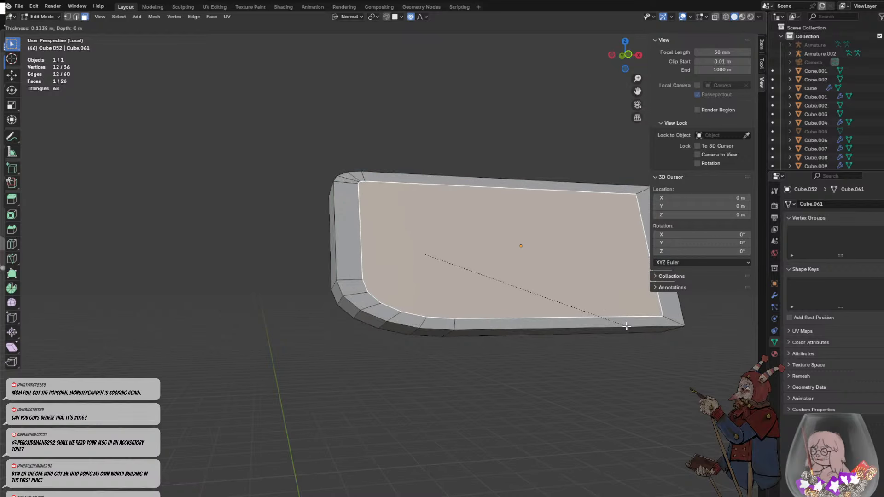
left_click(626, 326)
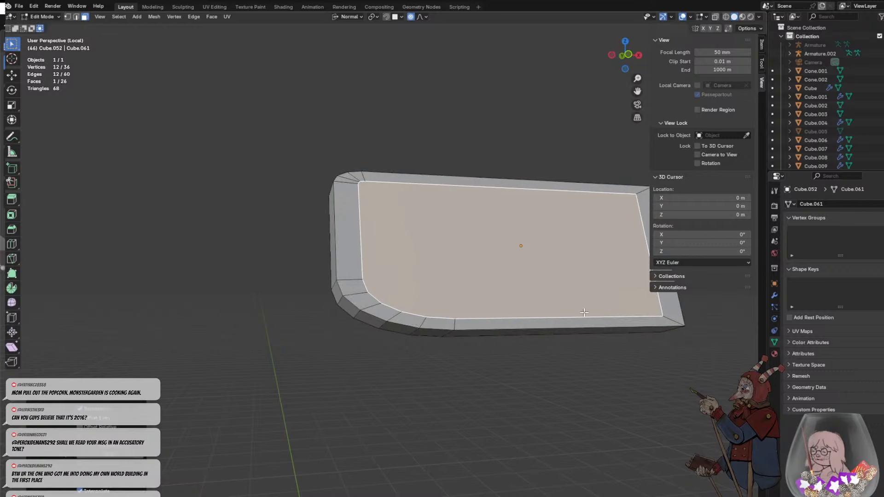
left_click(360, 243)
left_click(76, 16)
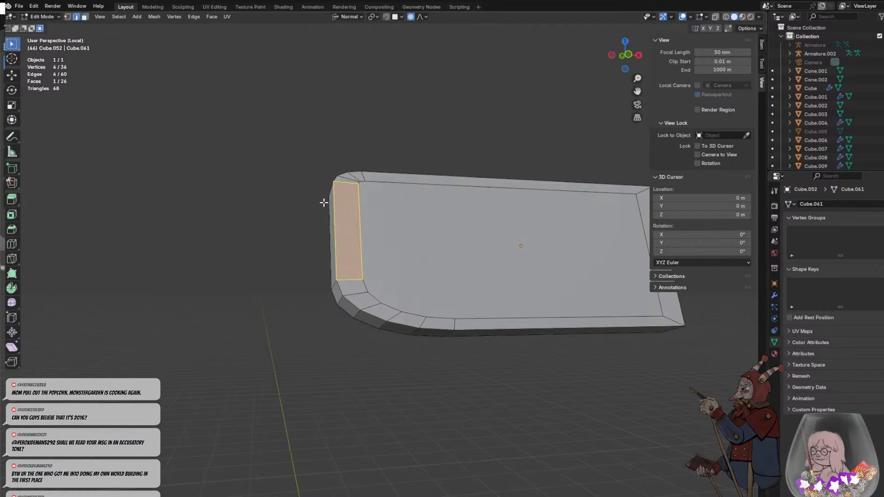
left_click(359, 246)
key("g")
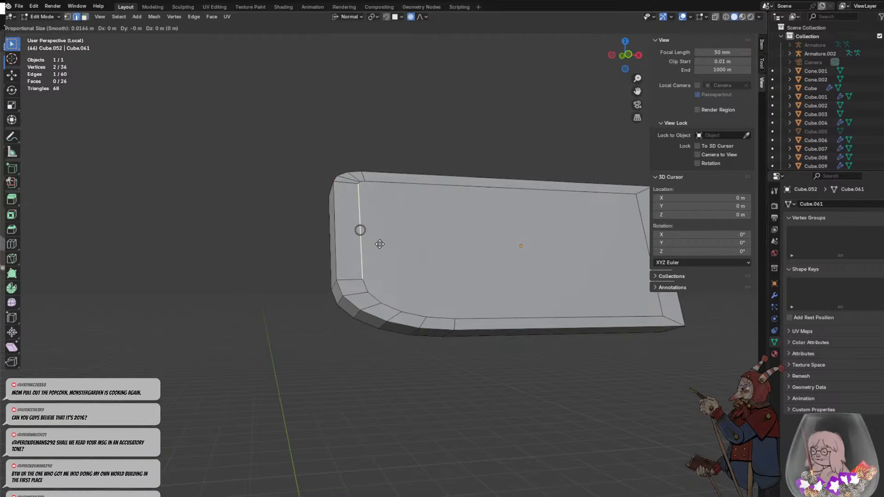
key("x")
key("x")
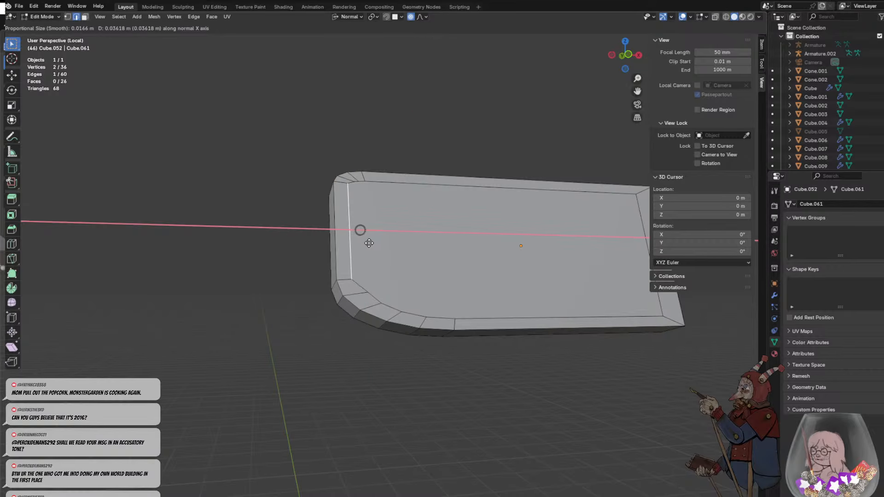
key("x")
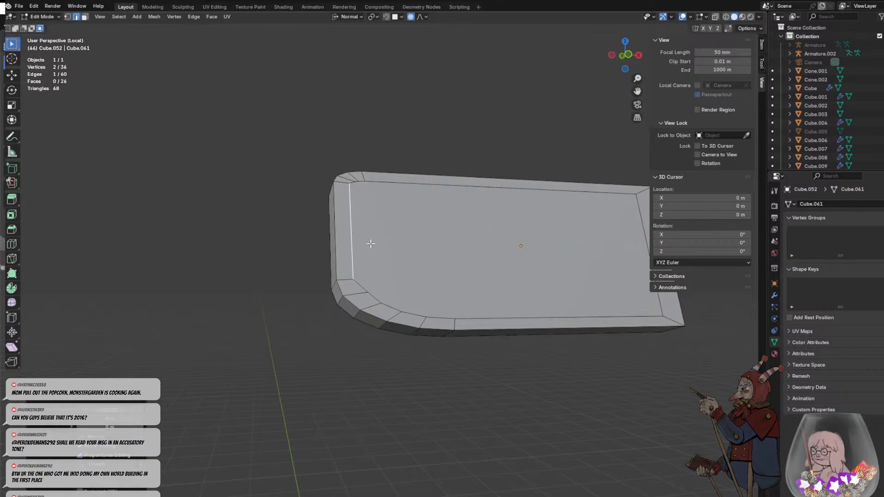
- Shift two inset edges at the lower rounded corner towards the rim, the second by about 0.027 m along its normal Z axis
middle_click(360, 286)
left_click(358, 288)
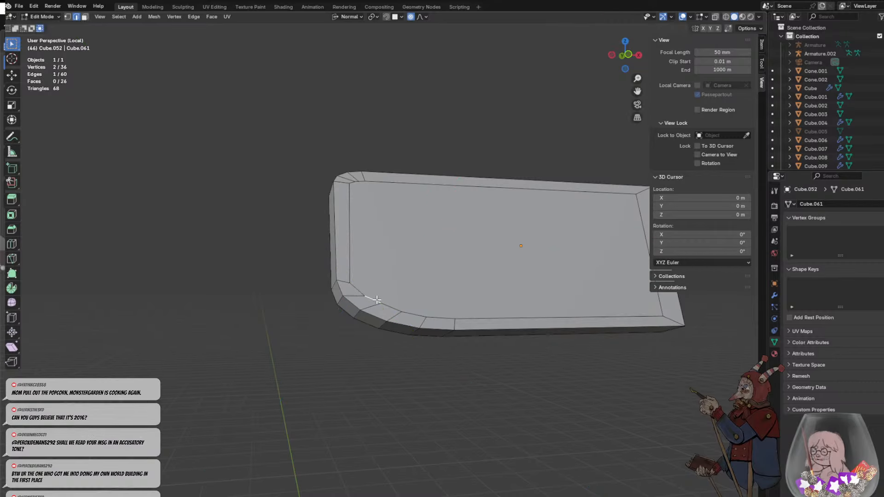
key("g")
middle_click_drag(372, 300, 374, 301)
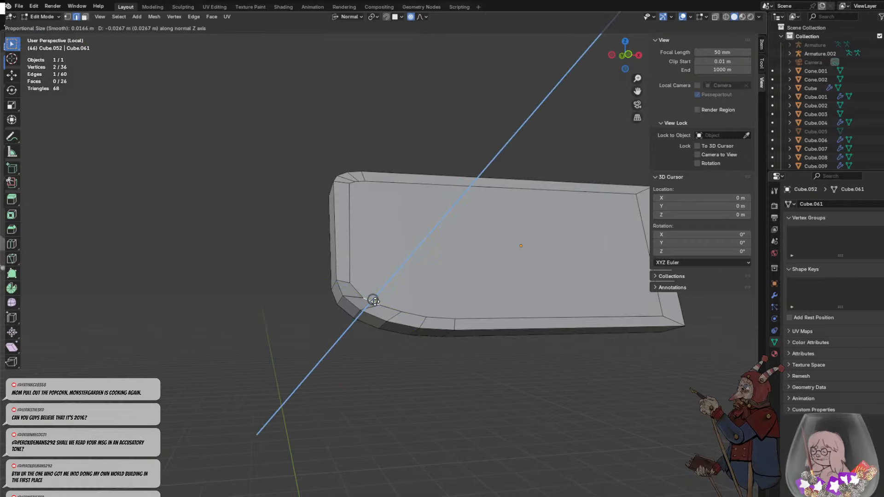
left_click(375, 301)
scroll(452, 283, "down", 2)
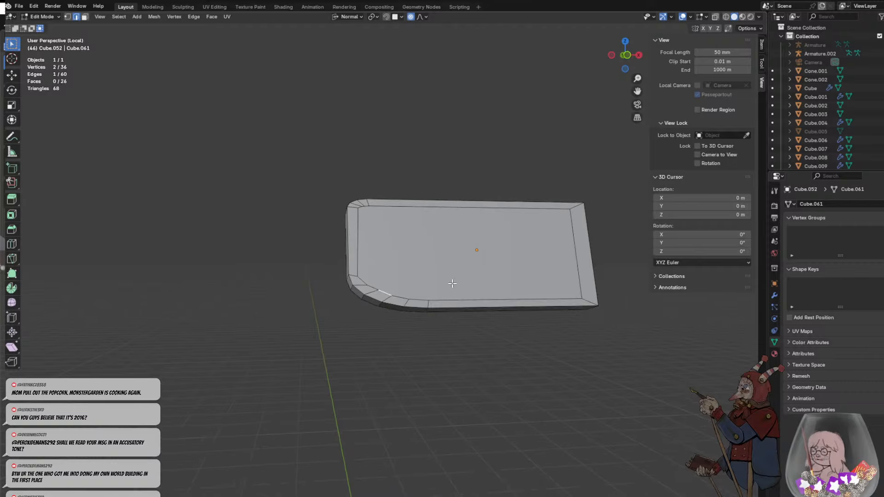
middle_click_drag(452, 284, 421, 300)
left_click(393, 363)
middle_click_drag(392, 335, 414, 311)
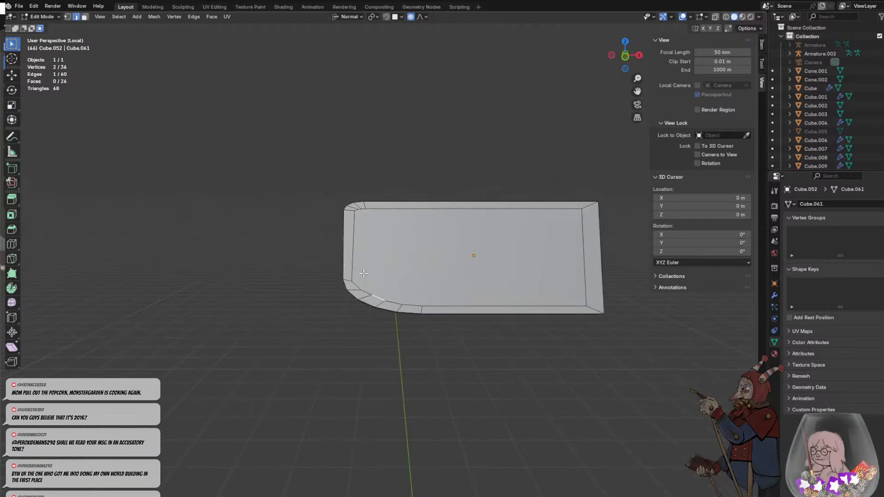
key("ctrl+z")
middle_click_drag(432, 333, 464, 330)
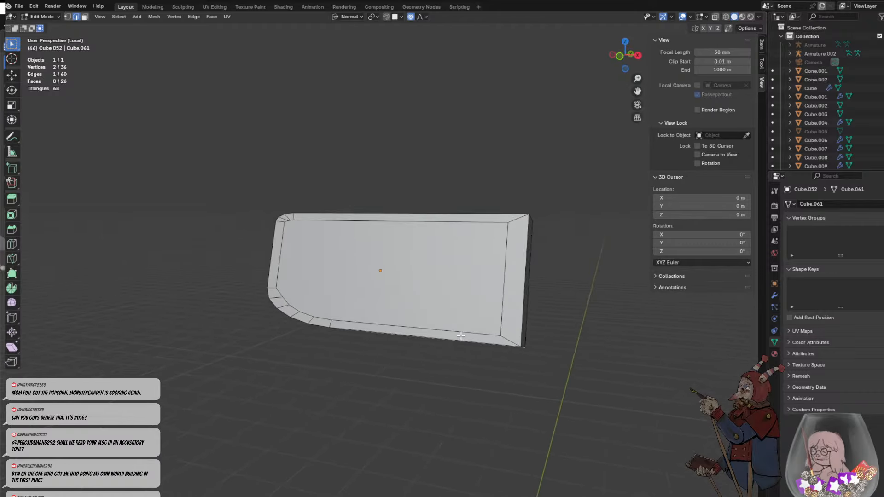
- Leave local view to show the whole soldier again and set the box's mesh editing to face selection
key("KP_Divide")
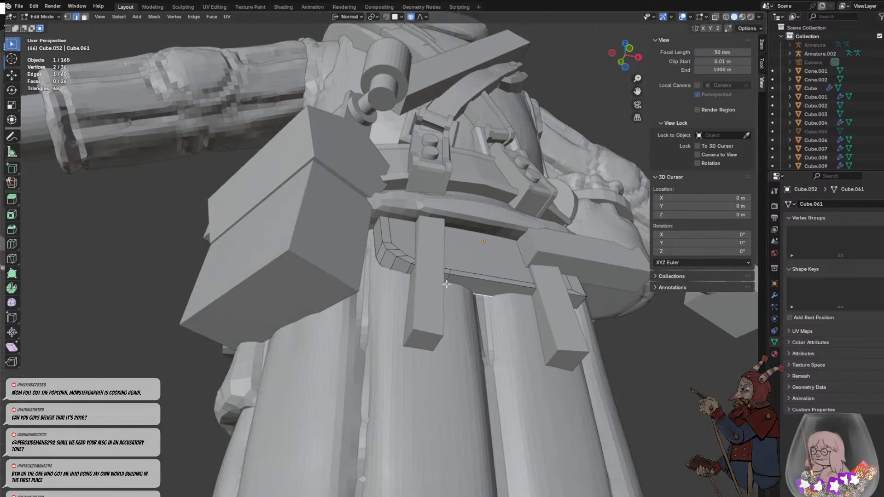
scroll(447, 284, "down", 3)
key("Tab")
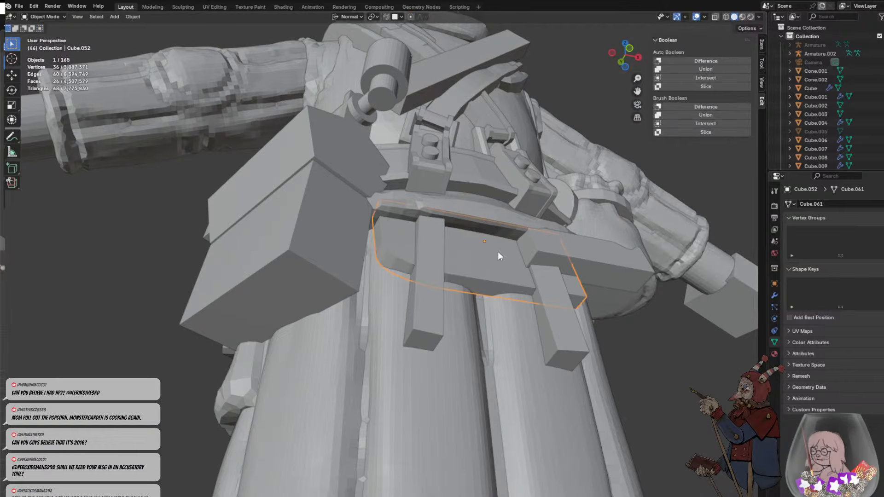
key("Tab")
key("3")
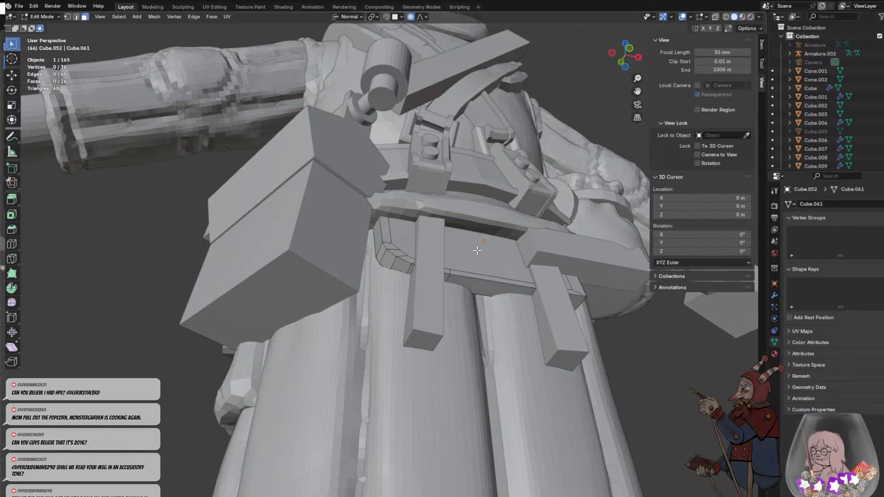
- Extrude the inset outer face of the box outwards by about 0.17 m and select the box's underside face
left_click(490, 256)
key("e")
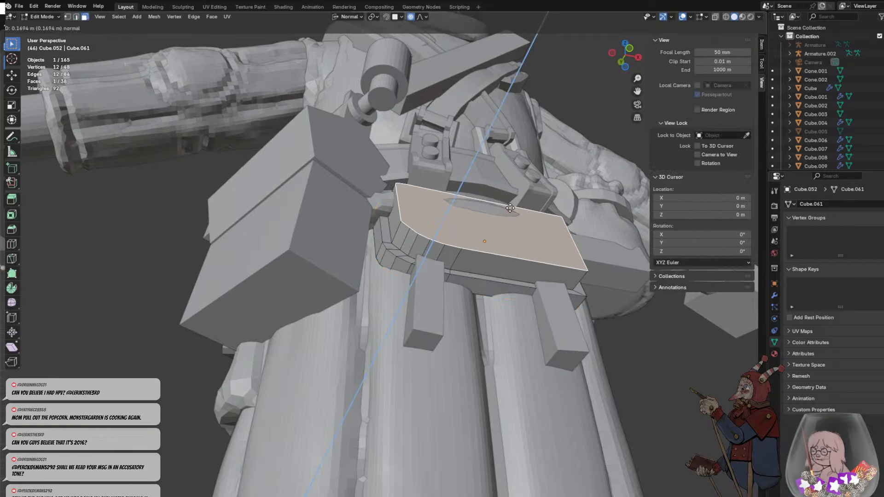
left_click(514, 205)
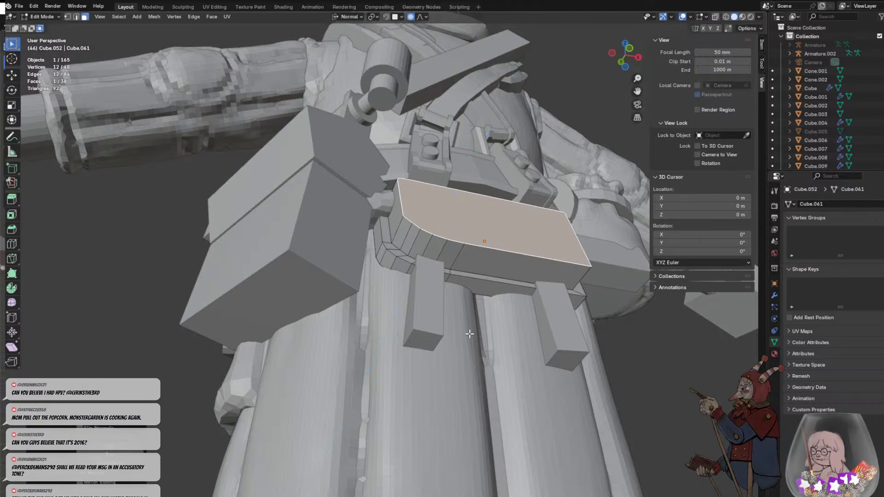
left_click(470, 334)
middle_click_drag(470, 335, 381, 264)
left_click(364, 261)
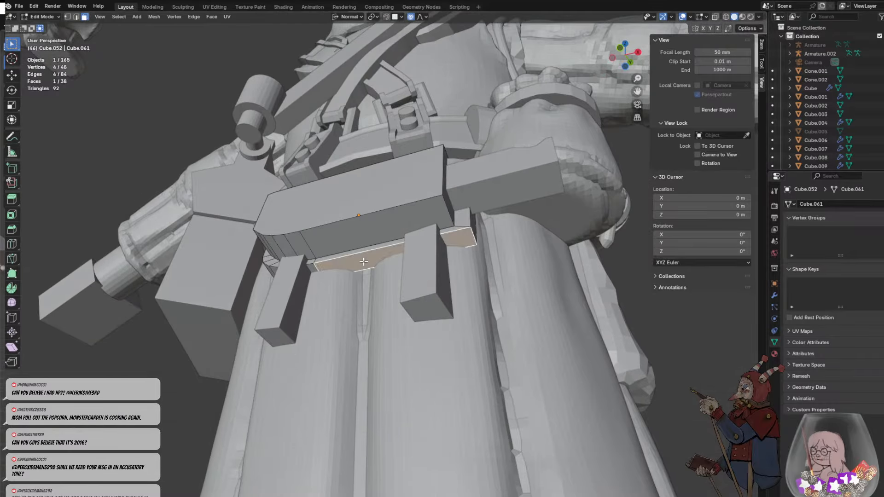
- Undo the extrusion of the box's outer face and clear the face selection
key("ctrl+z")
key("ctrl+z")
key("ctrl+z")
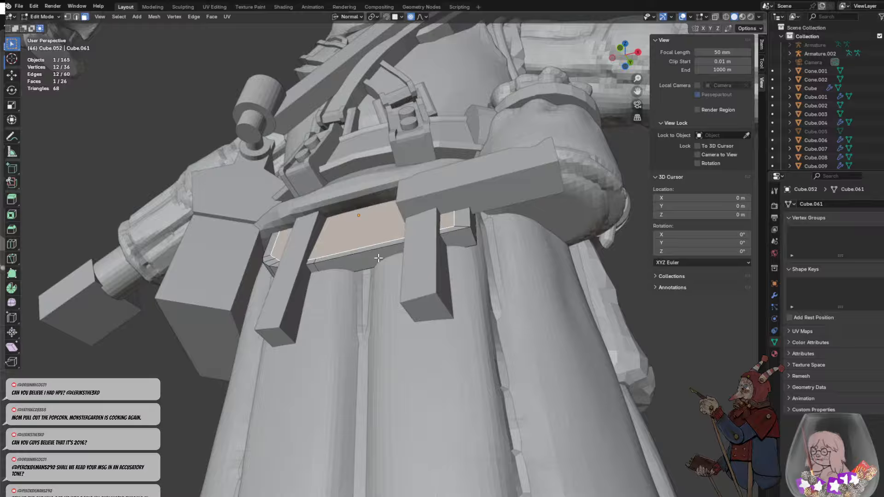
key("ctrl+z")
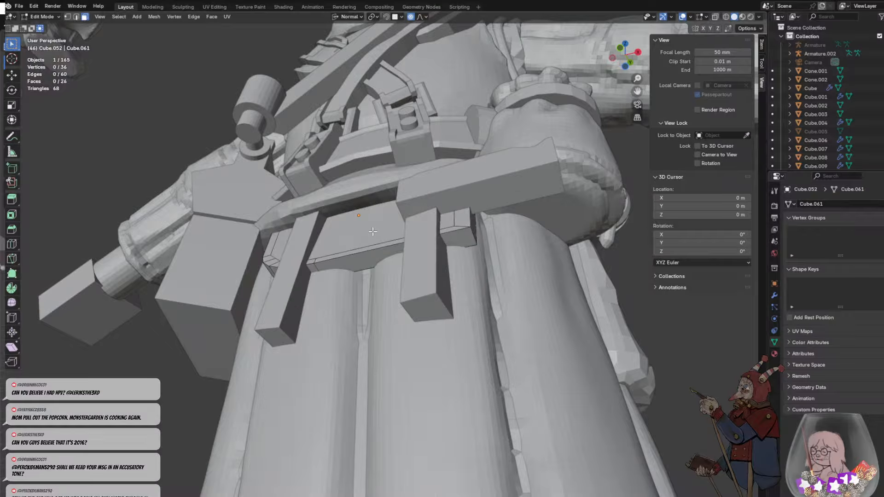
- Move the whole box in Object Mode along the Y axis, outwards from the soldier's back
left_click(368, 232)
key("Tab")
key("g")
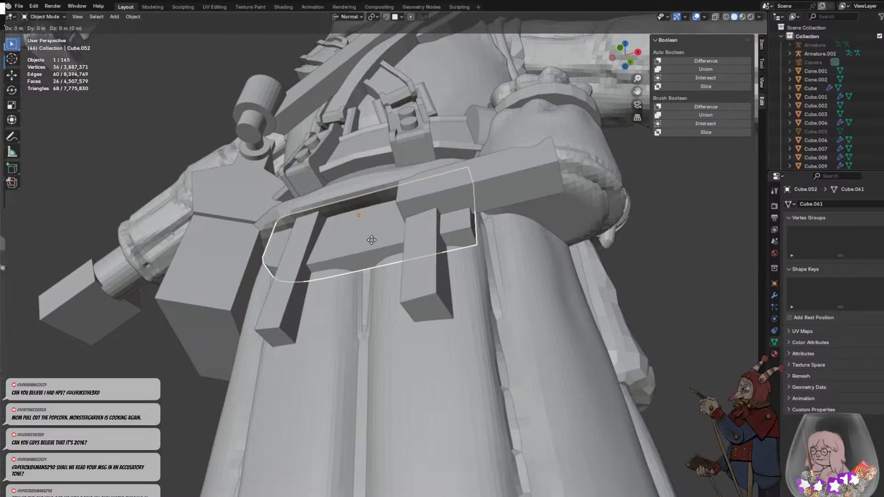
key("y")
left_click(361, 211)
- Scale the box along its normal Y axis by about 3.14 and return to editing its mesh
key("s")
key("y")
key("y")
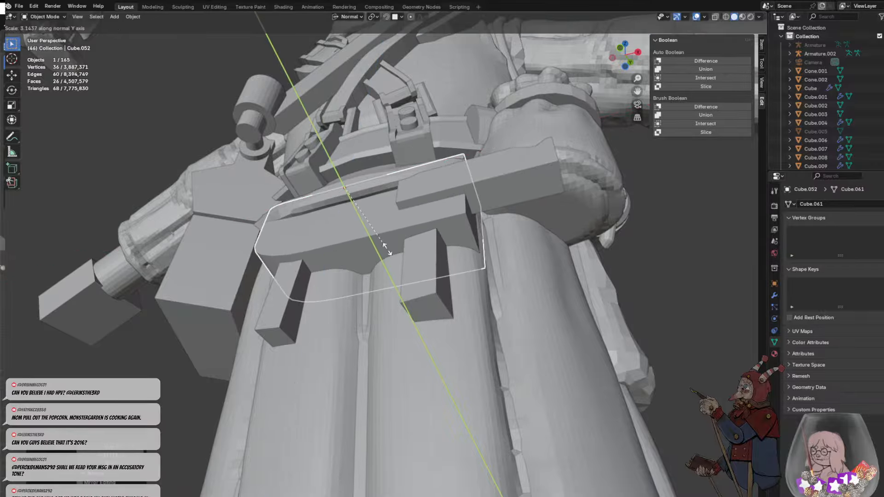
key("Escape")
key("Tab")
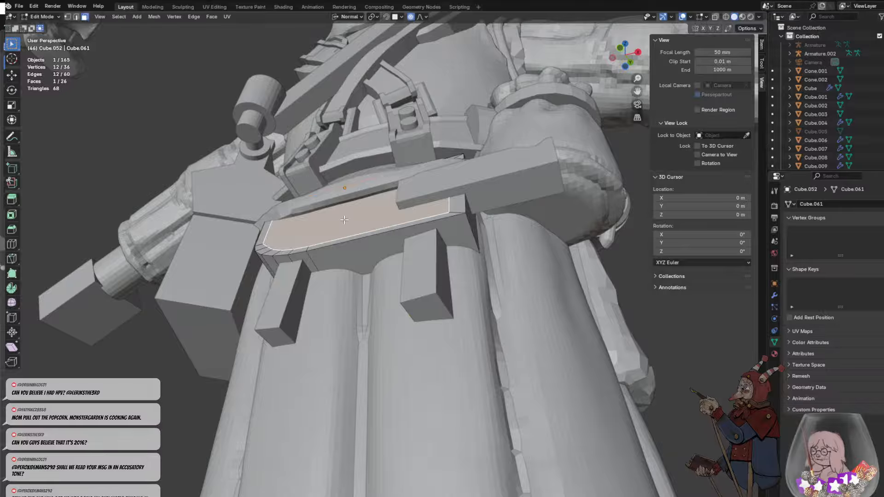
- Extrude the inset outer face by about 0.11 m, clear the selection and return to Object Mode
key("e")
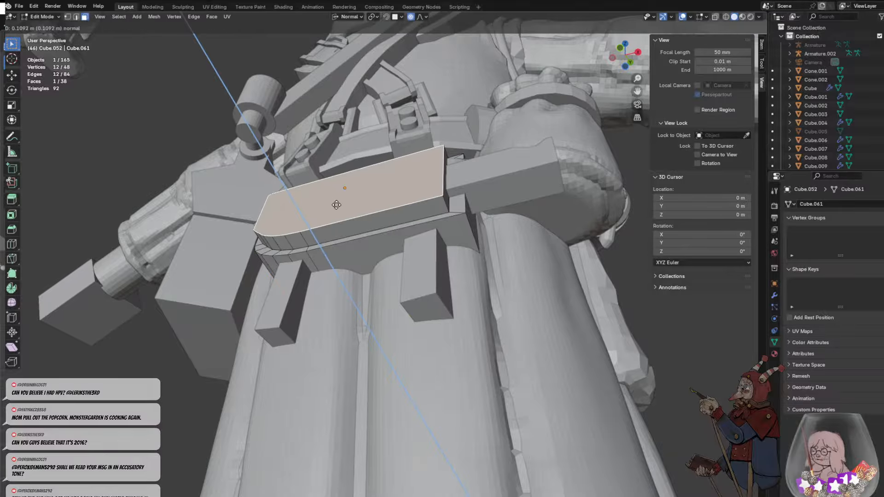
left_click(335, 204)
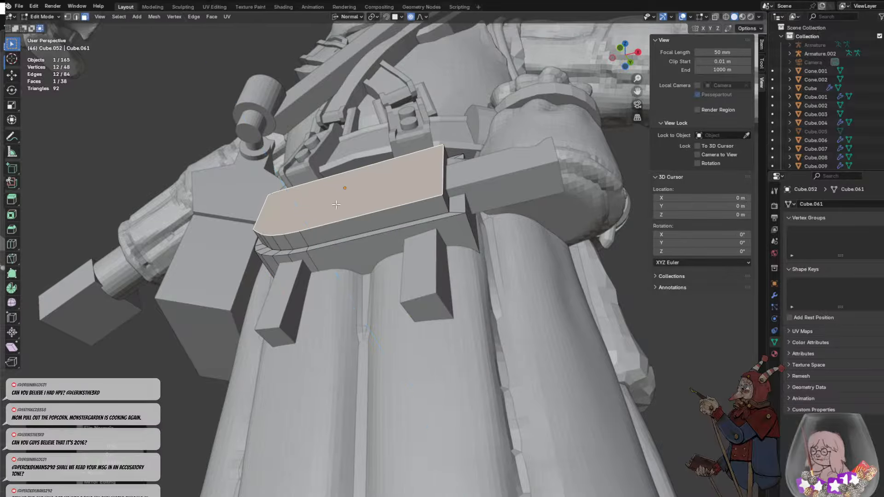
left_click(458, 211)
middle_click_drag(458, 211, 475, 227)
middle_click_drag(487, 251, 498, 244)
key("alt+a")
middle_click_drag(499, 295, 354, 297)
key("Tab")
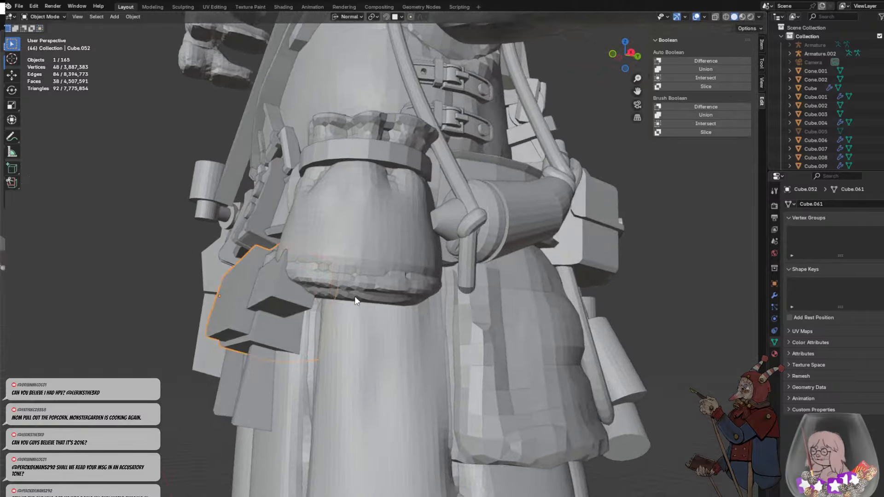
- Move the whole box about 0.18 m outwards from the soldier's back
key("g")
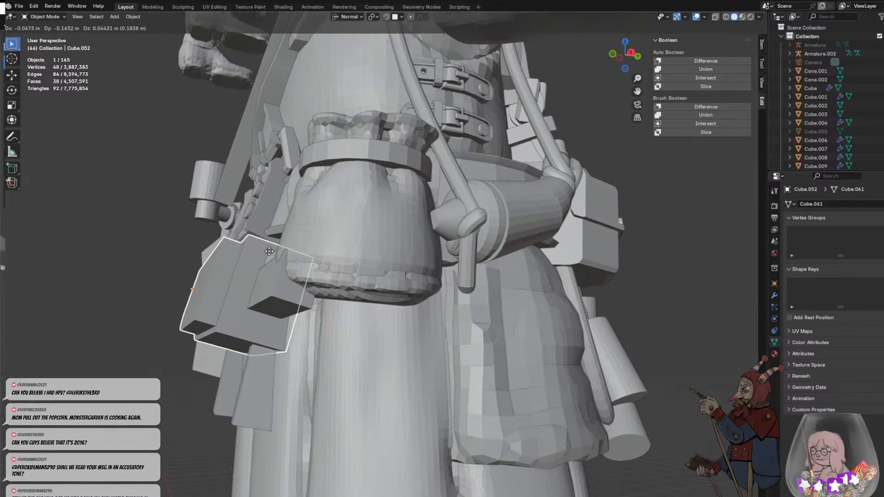
left_click(269, 251)
middle_click_drag(269, 251, 406, 251)
left_click(488, 308)
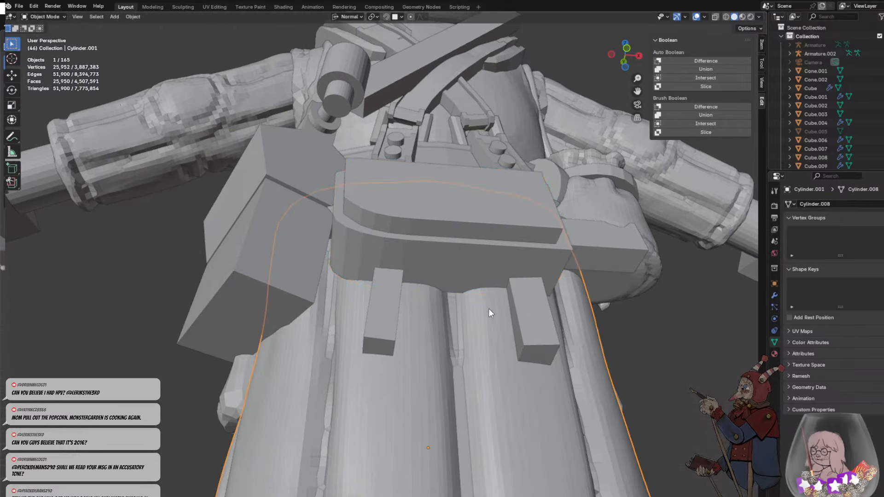
- Move the small block beside the box along the Y axis and deselect it
middle_click_drag(488, 308, 407, 286)
left_click(462, 310)
left_click(491, 306)
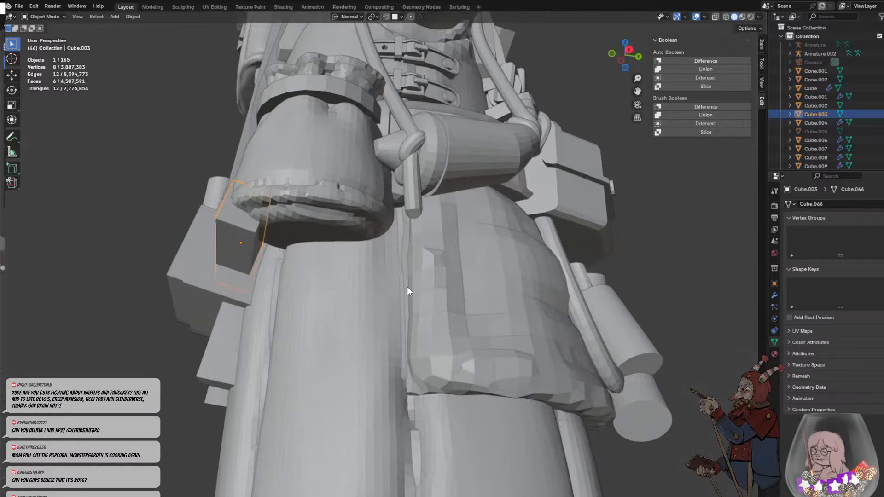
key("g")
key("y")
middle_click_drag(266, 259, 260, 258)
left_click(254, 258)
left_click(161, 267)
middle_click_drag(161, 267, 238, 302)
middle_click_drag(405, 356, 407, 346)
left_click(407, 346)
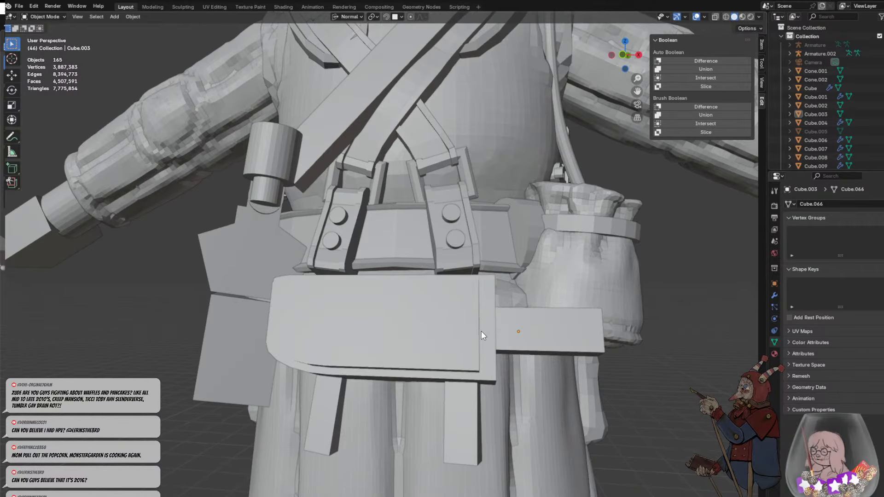
- Add a loop cut across the box's short side rim and slide it close to the upper corner
key("Tab")
left_click(491, 328)
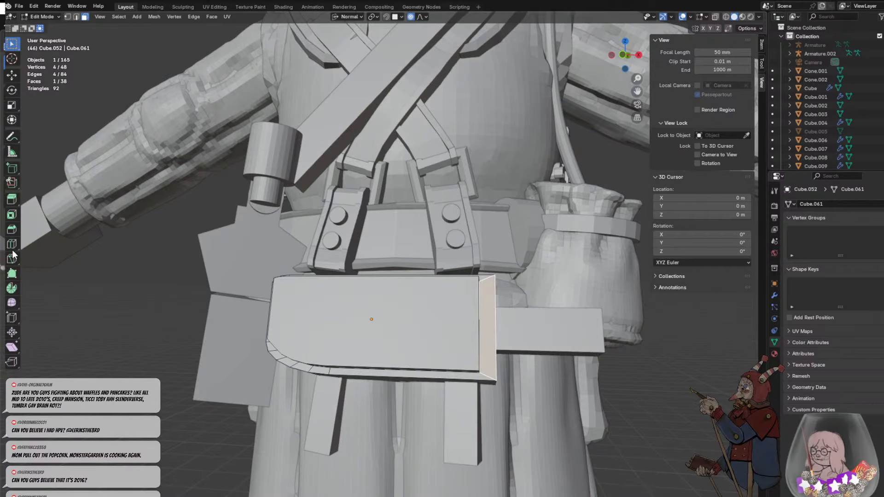
scroll(472, 348, "up", 3)
middle_click_drag(472, 348, 458, 340)
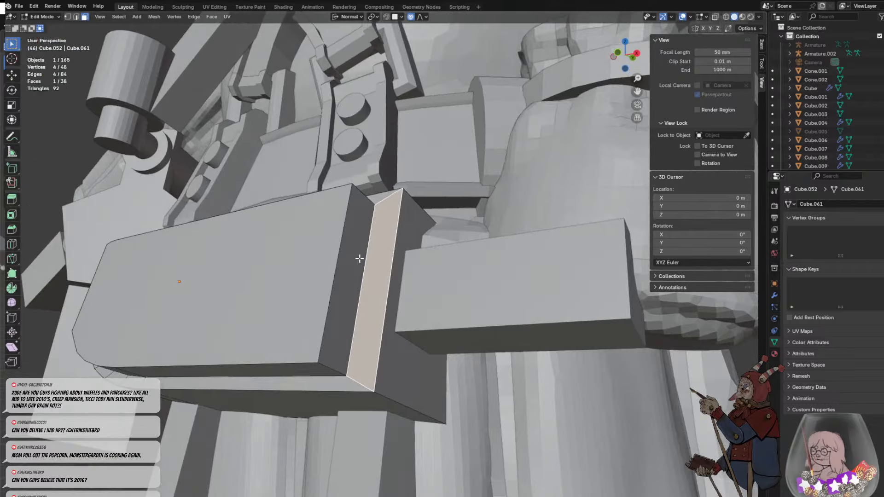
key("ctrl+r")
left_click(386, 282)
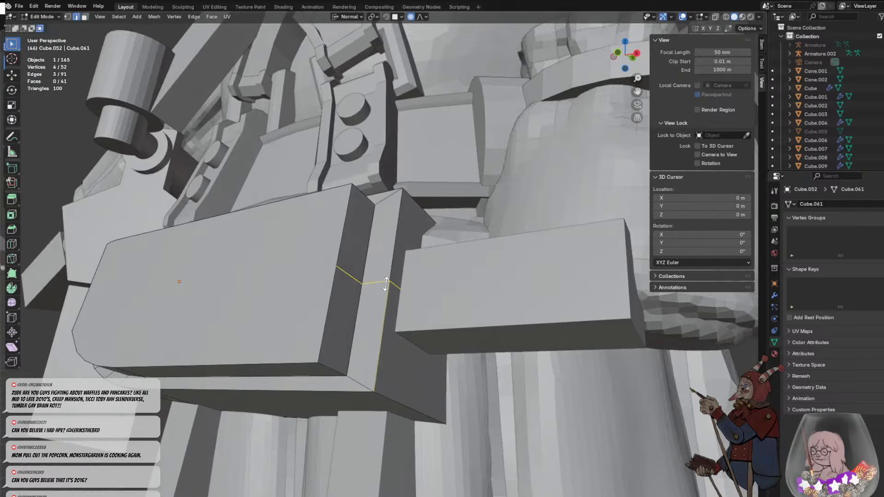
left_click(395, 219)
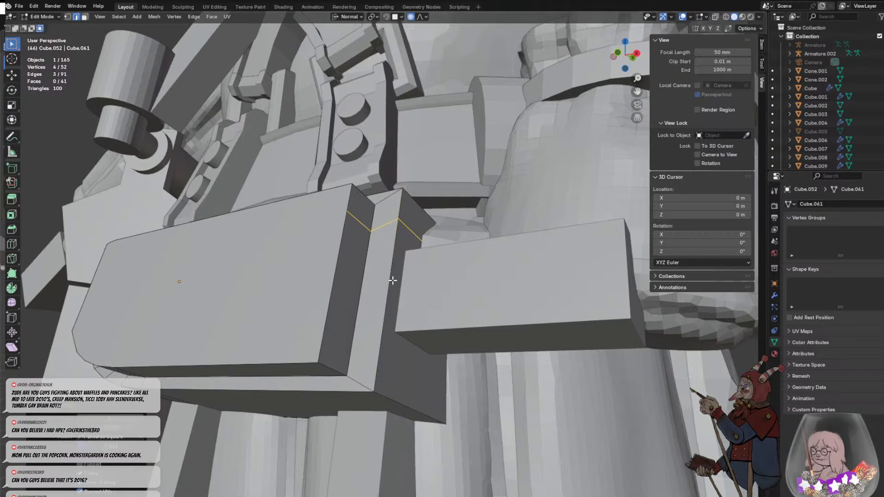
- Add a second loop cut across the short side rim and slide it towards the lower corner
key("ctrl+r")
left_click(377, 305)
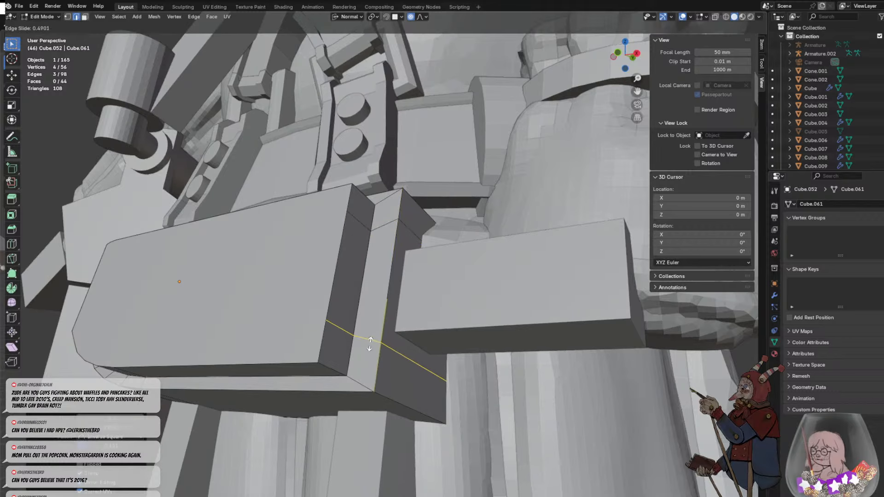
left_click(365, 353)
left_click(392, 305)
middle_click_drag(413, 304, 351, 310)
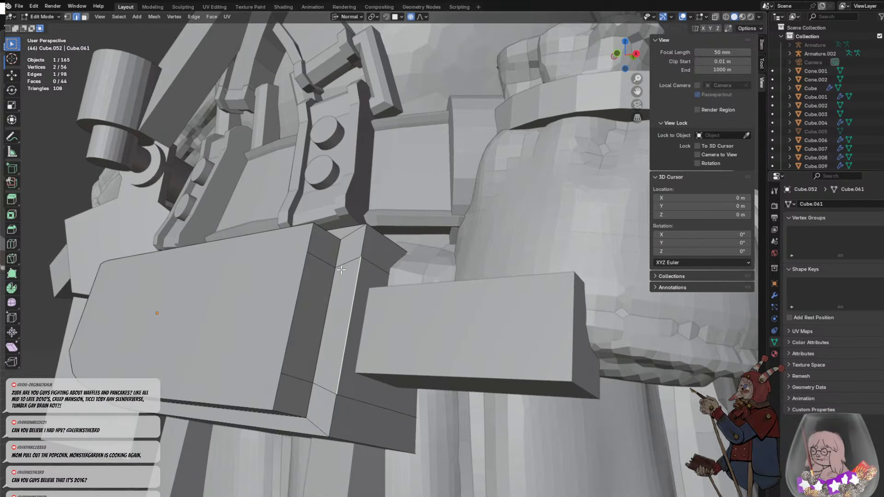
- Rotate the rim edges of the upper and lower cuts, the lower one by about -17°, and leave mesh editing
key("Tab")
key("Tab")
left_click(349, 265)
middle_click_drag(348, 266, 500, 292)
key("r")
left_click(566, 415)
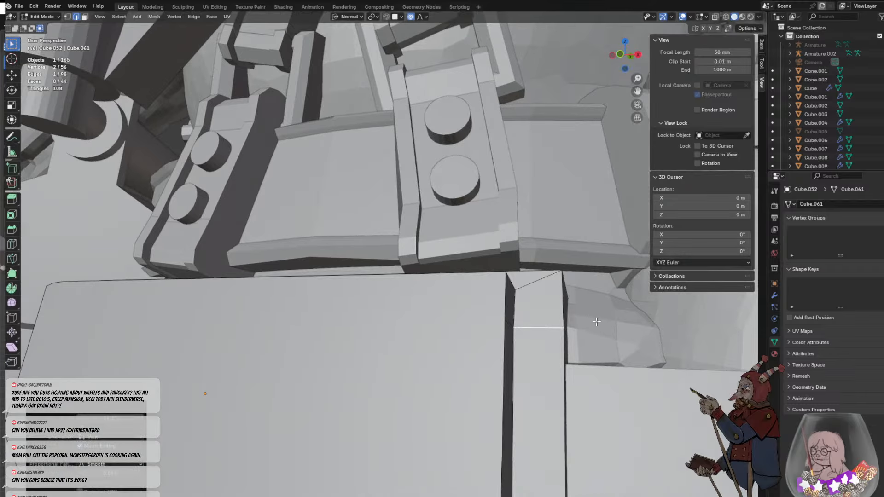
scroll(504, 419, "down", 4)
key("r")
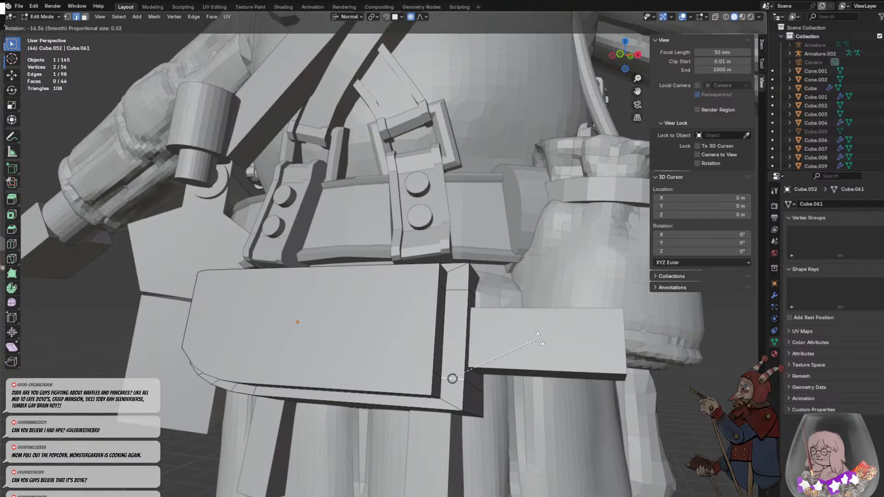
left_click(541, 340)
left_click(488, 347)
middle_click_drag(488, 348, 396, 318)
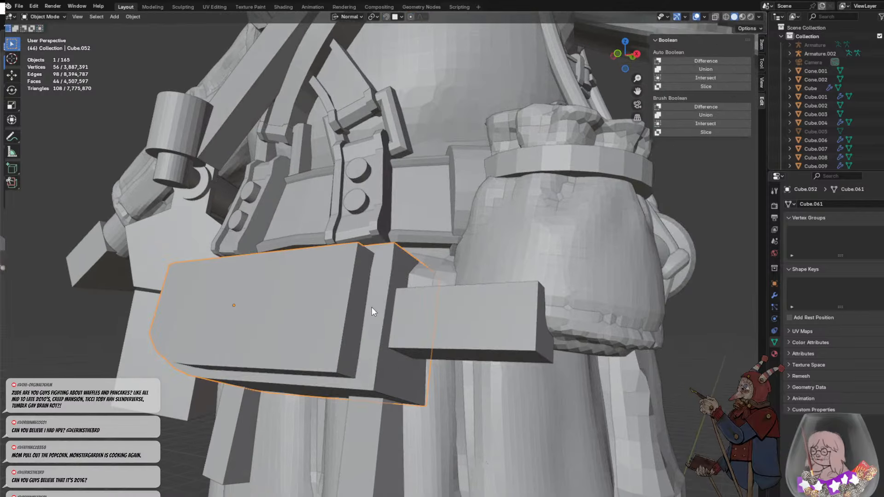
- Extrude the side rim's middle face between the two cuts outwards by about 0.064 m in face selection mode
left_click(85, 17)
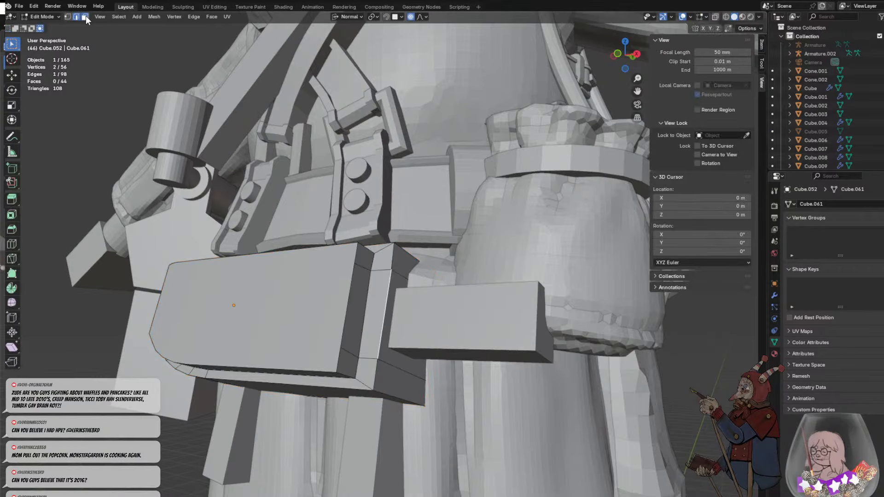
left_click(386, 304)
middle_click_drag(385, 304, 250, 268)
key("e")
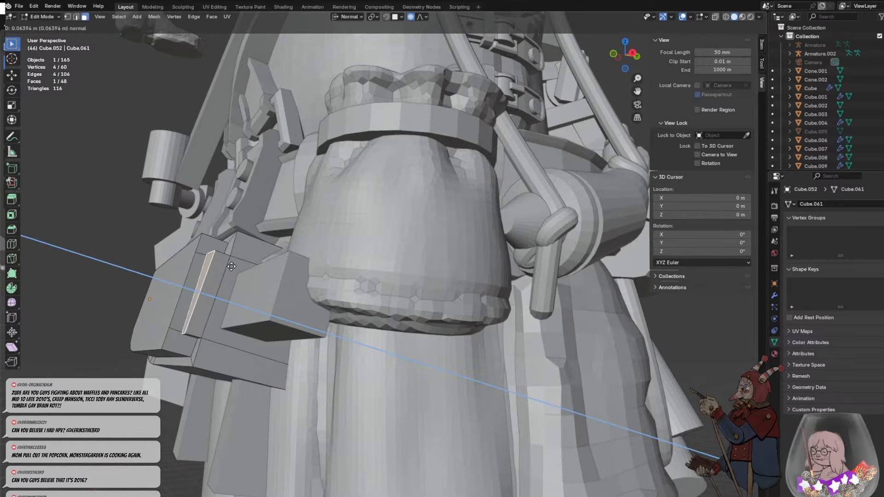
left_click(233, 267)
middle_click_drag(233, 267, 342, 245)
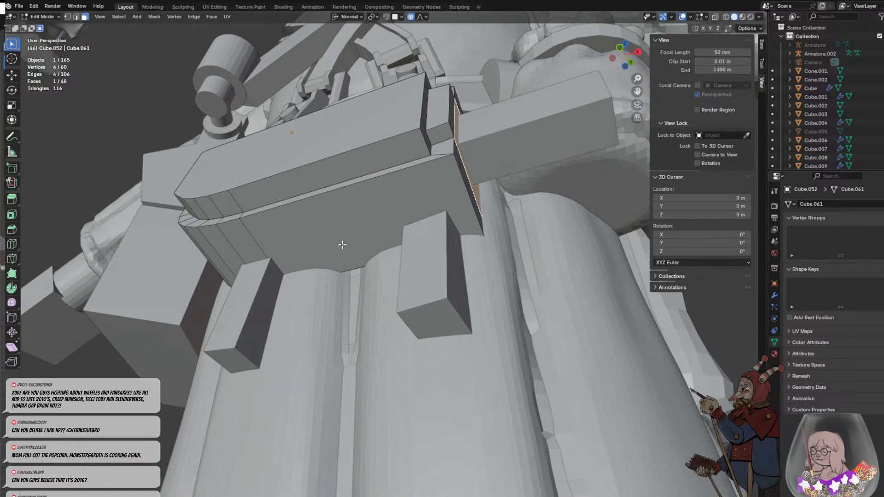
- Undo the extrusion of the side rim's middle face after selecting the neighbouring faces
left_click(437, 126)
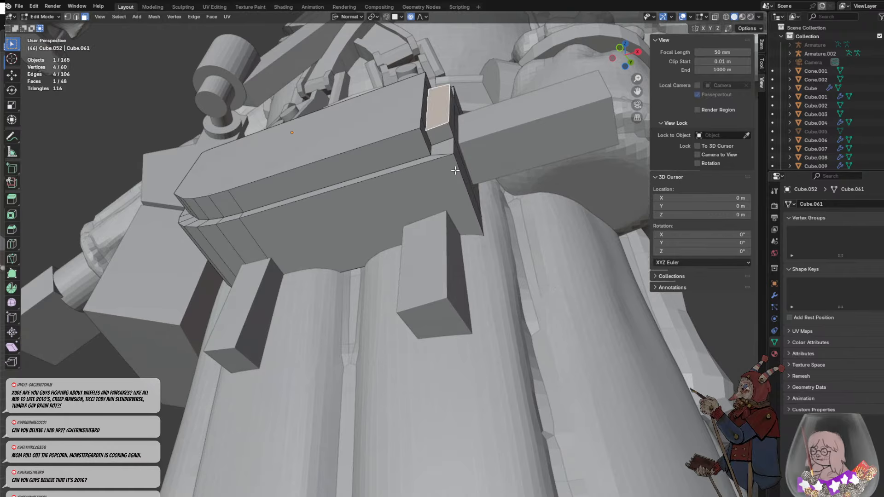
middle_click_drag(455, 170, 419, 229)
left_click(361, 285)
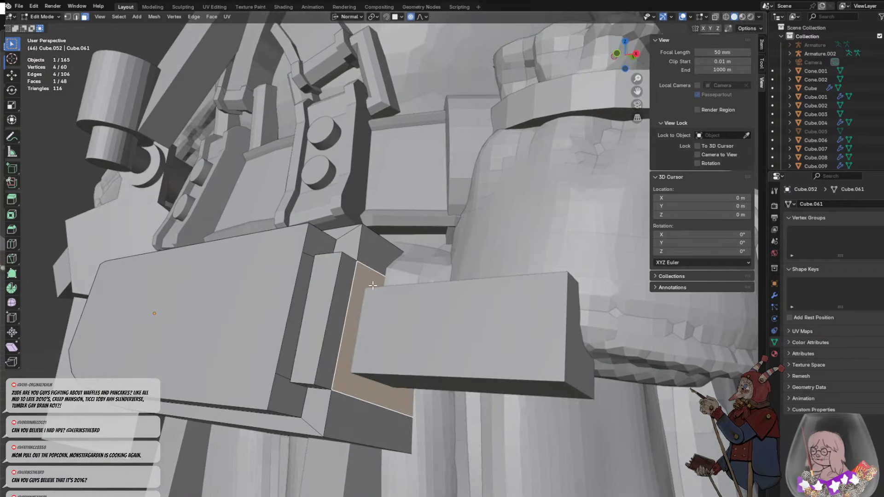
key("ctrl+z")
key("ctrl+z")
- Extrude the side rim's middle face again, nearly level with the box's raised outer face, and clear the selection
middle_click_drag(378, 300, 355, 297)
middle_click_drag(361, 281, 285, 270, "shift")
key("e")
left_click(181, 305)
left_click(221, 291)
middle_click_drag(411, 256, 439, 256)
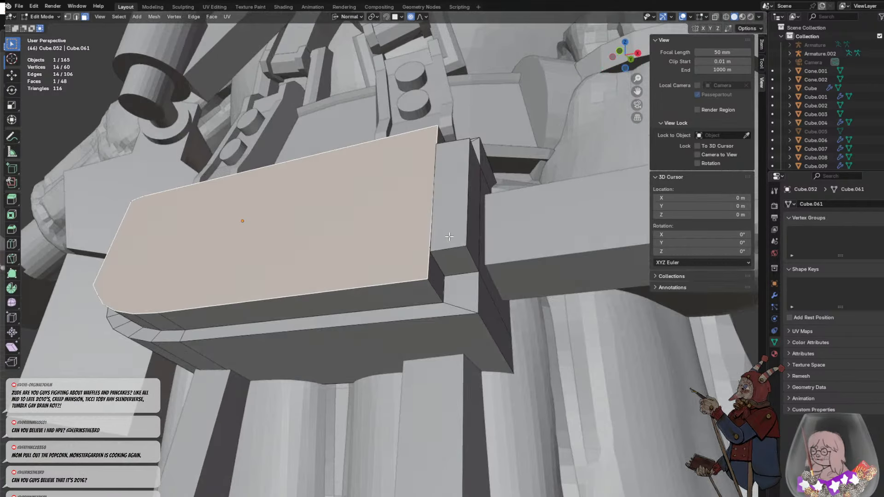
left_click(450, 258)
scroll(457, 318, "down", 8)
left_click(456, 317)
middle_click_drag(457, 316, 448, 346)
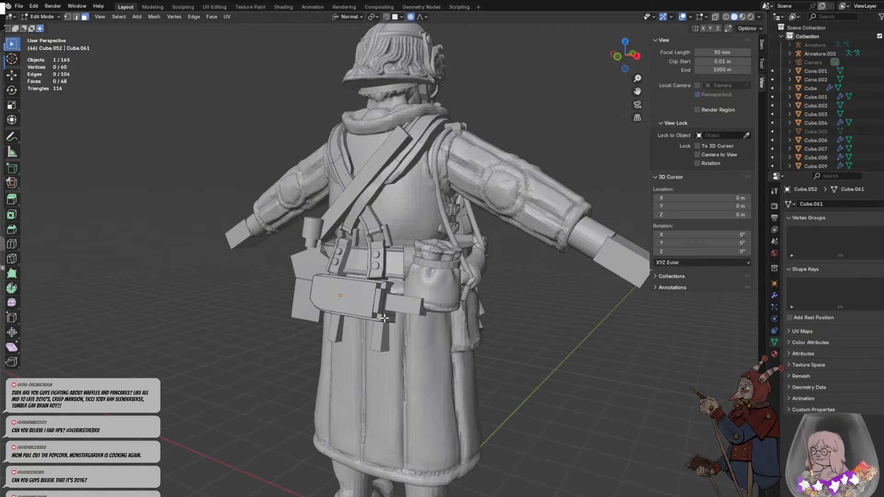
- Undo the second extrusion of the side rim's middle face
key("ctrl+z")
key("ctrl+z")
key("ctrl+z")
key("ctrl+z")
key("Tab")
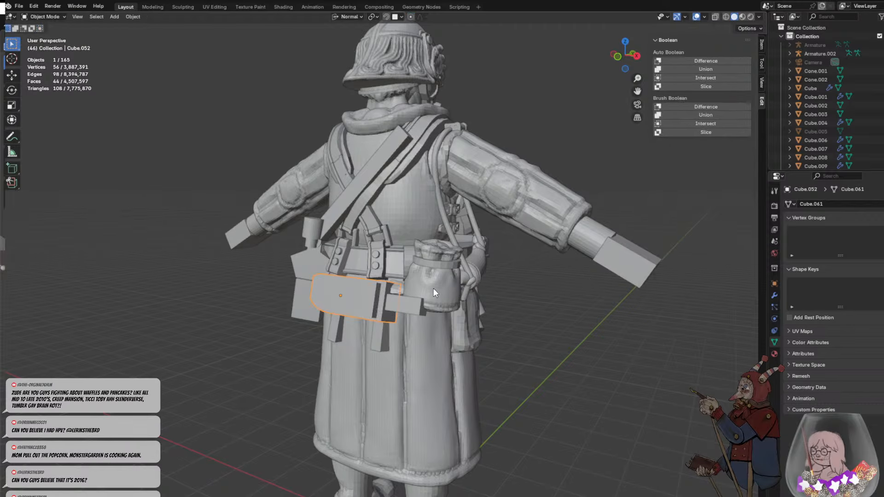
key("Tab")
middle_click_drag(433, 288, 415, 267)
- Undo the two loop cuts, the object moves, the box's scaling and the outer face extrusion
key("ctrl+z")
key("ctrl+z")
key("ctrl+z")
key("ctrl+z")
key("ctrl+z")
key("ctrl+z")
key("ctrl+z")
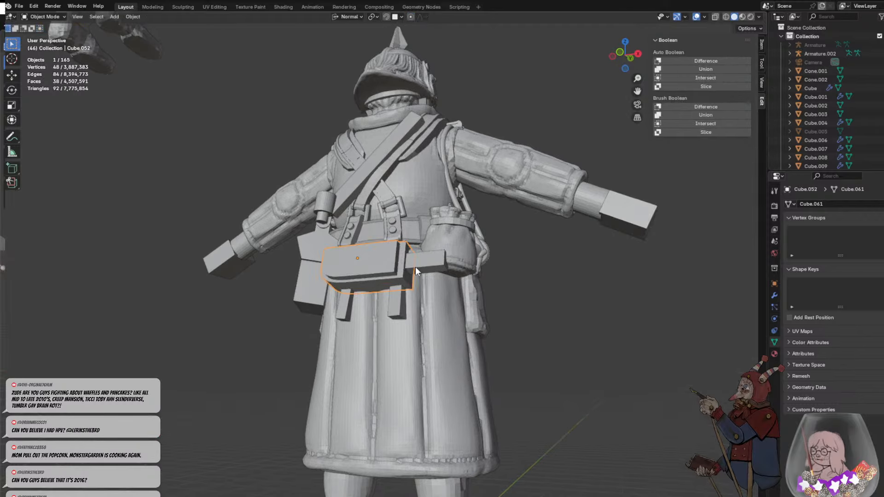
key("ctrl+z")
key("ctrl+z")
key("ctrl+z")
key("ctrl+z")
key("ctrl+z")
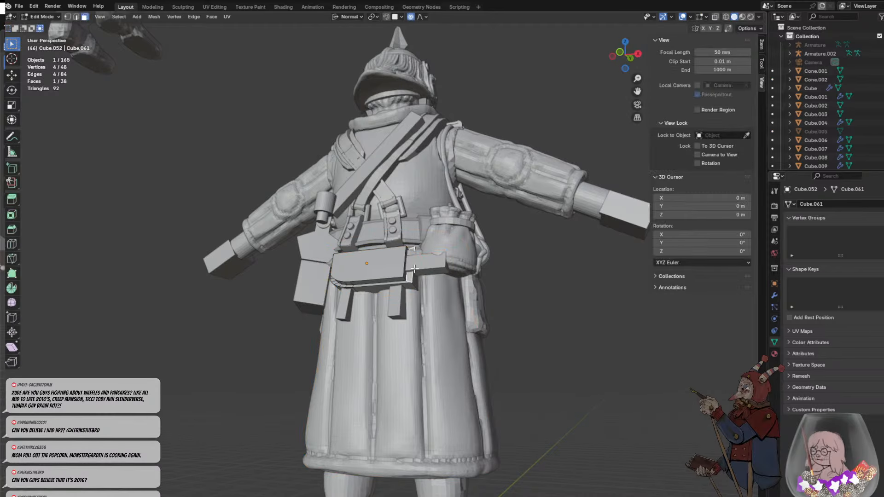
key("ctrl+z")
key("ctrl+z")
key("ctrl+z")
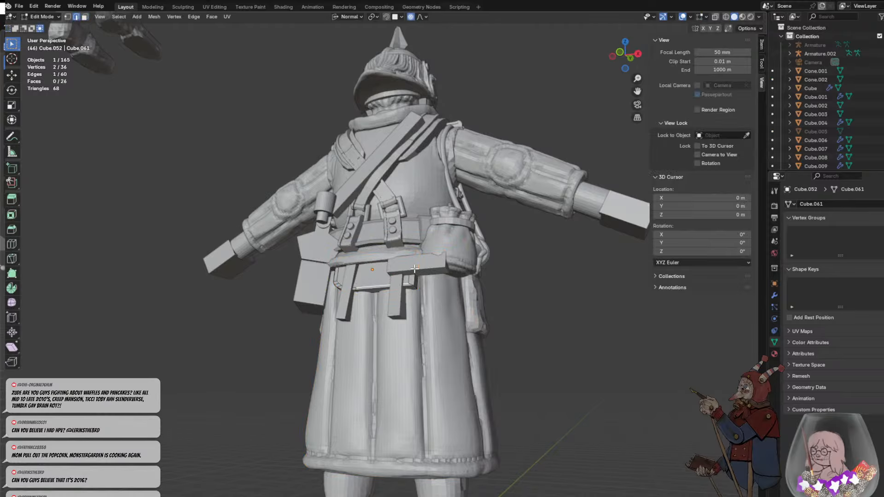
- Undo the remaining edits to the box behind the belt until it is a plain cuboid again
middle_click_drag(415, 269, 429, 225)
scroll(429, 225, "up", 4)
key("ctrl+z")
key("ctrl+z")
key("ctrl+z")
key("ctrl+z")
key("ctrl+z")
key("ctrl+z")
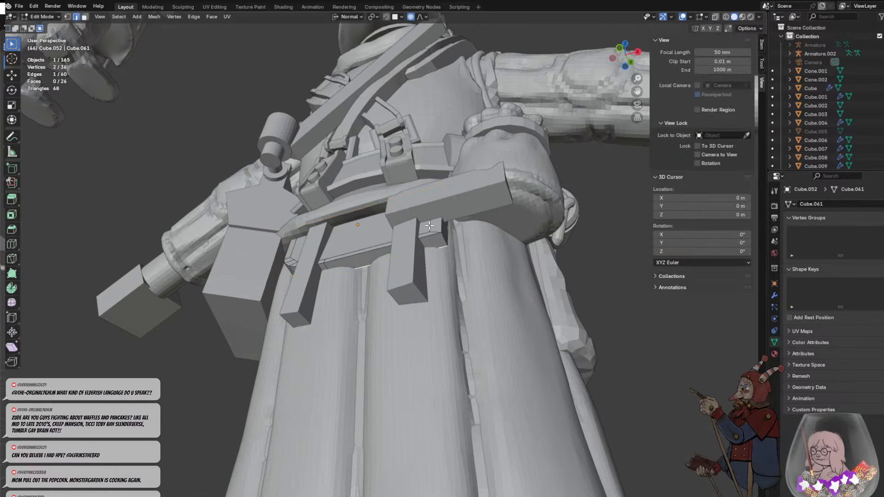
key("ctrl+z")
key("ctrl+z")
key("ctrl+z")
key("ctrl+z")
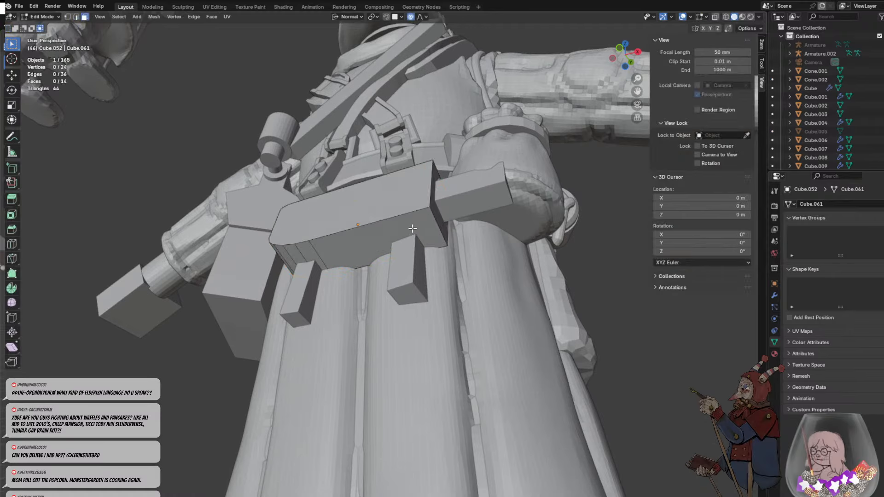
key("ctrl+z")
key("ctrl+z")
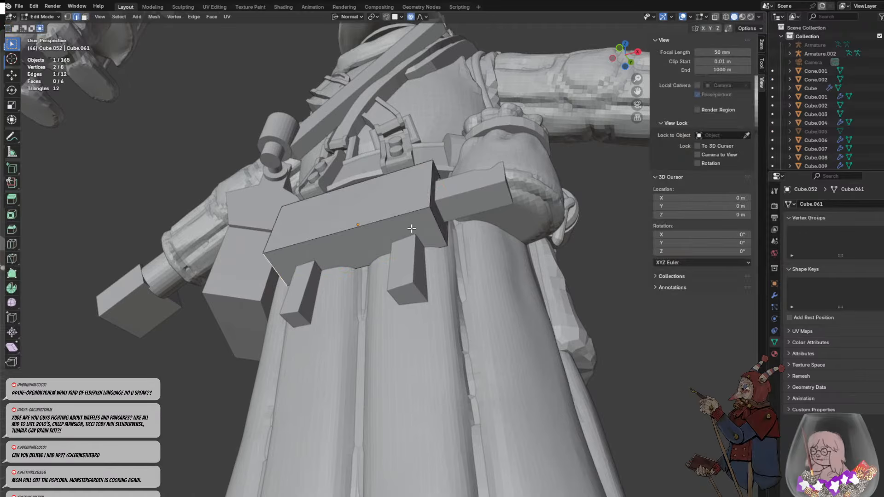
left_click(445, 193)
middle_click_drag(464, 251, 417, 345)
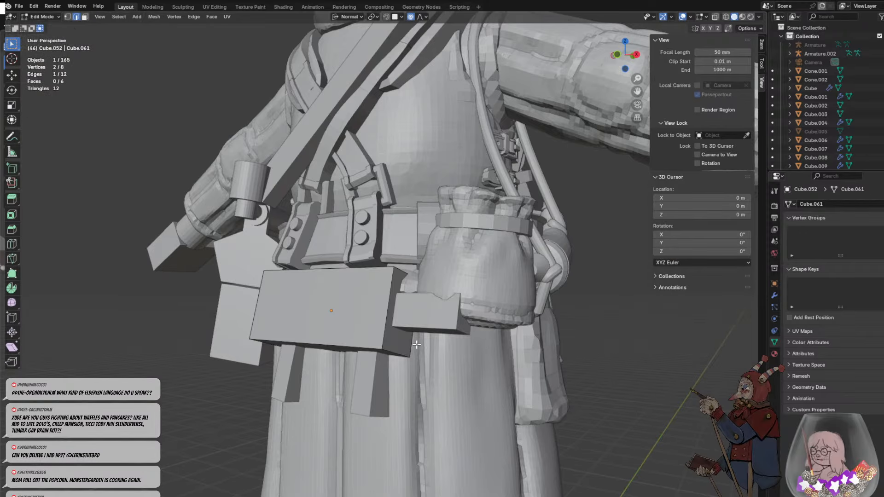
- Select the small block beside the box and slide it along its local X axis, keeping one end inside the box
key("Tab")
left_click(426, 313)
middle_click_drag(426, 314, 464, 322)
key("g")
key("x")
key("x")
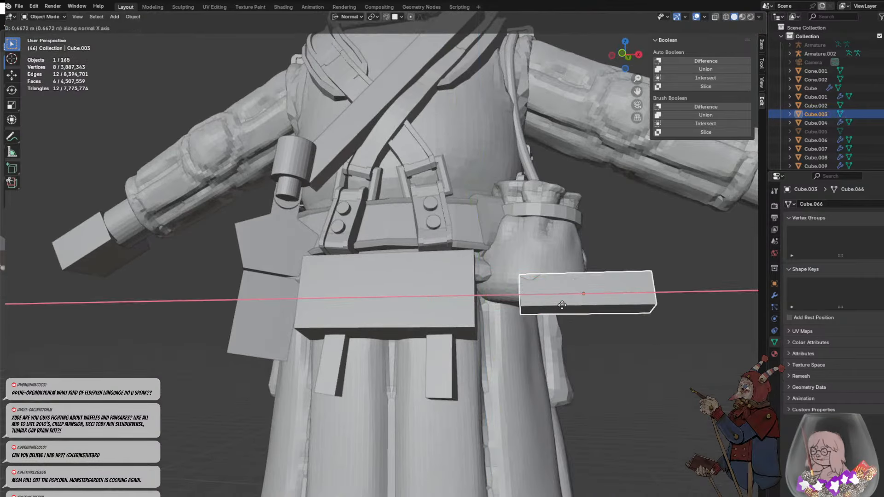
left_click(466, 307)
- Bevel the lower edge of the small block's outer end with three segments and an offset of about 0.318 m
middle_click_drag(548, 310, 499, 305)
key("Tab")
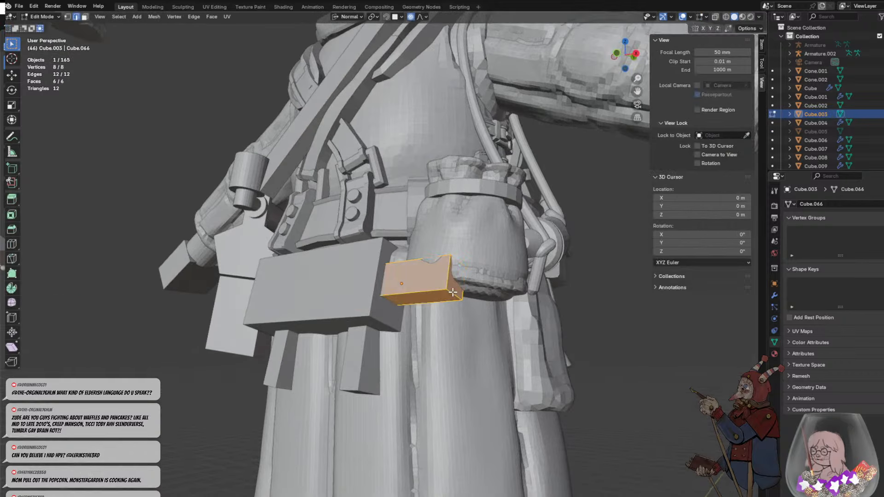
left_click(453, 292)
scroll(456, 298, "up", 1)
key("ctrl+b")
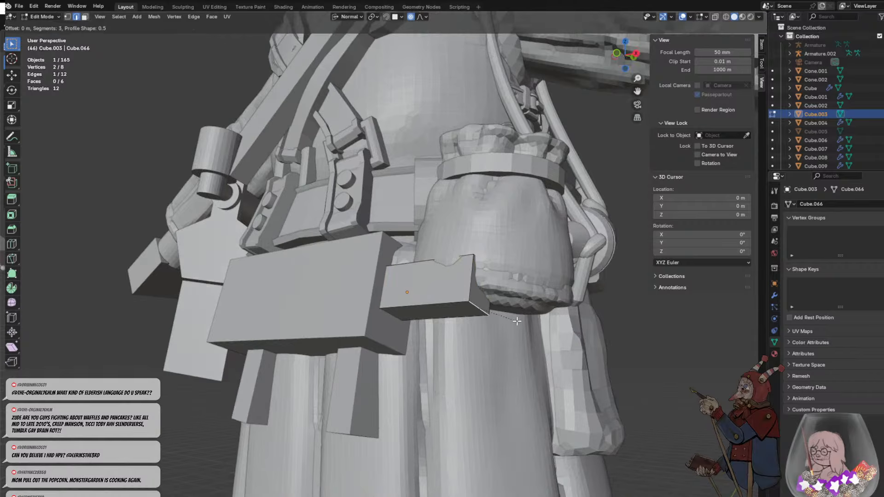
scroll(525, 324, "up", 2)
key("Escape")
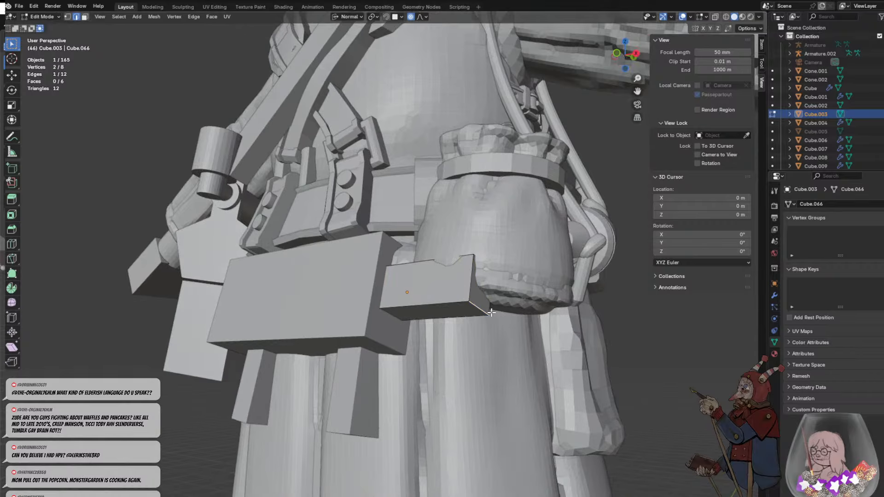
key("ctrl+b")
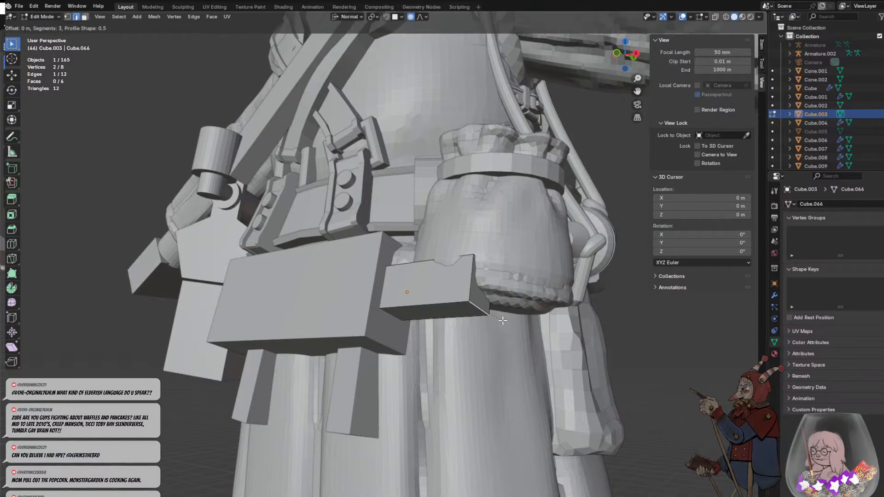
scroll(513, 331, "down", 2)
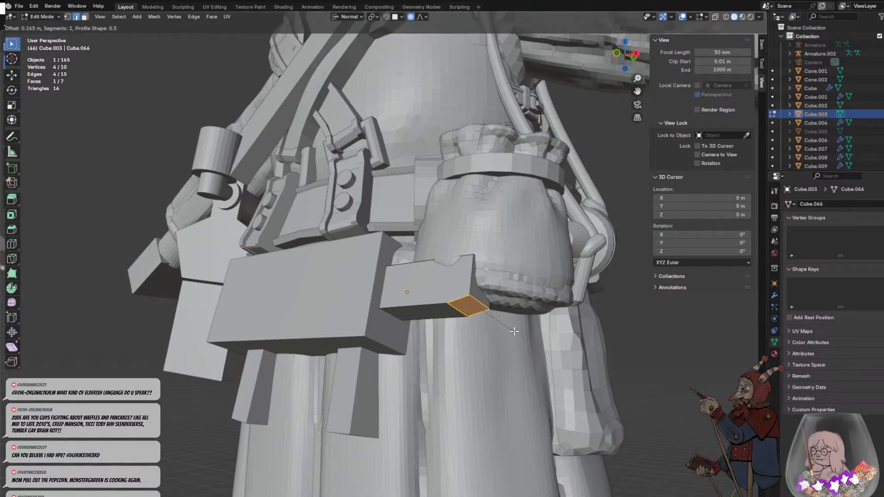
scroll(514, 331, "up", 2)
left_click(517, 331)
middle_click_drag(516, 332, 519, 350)
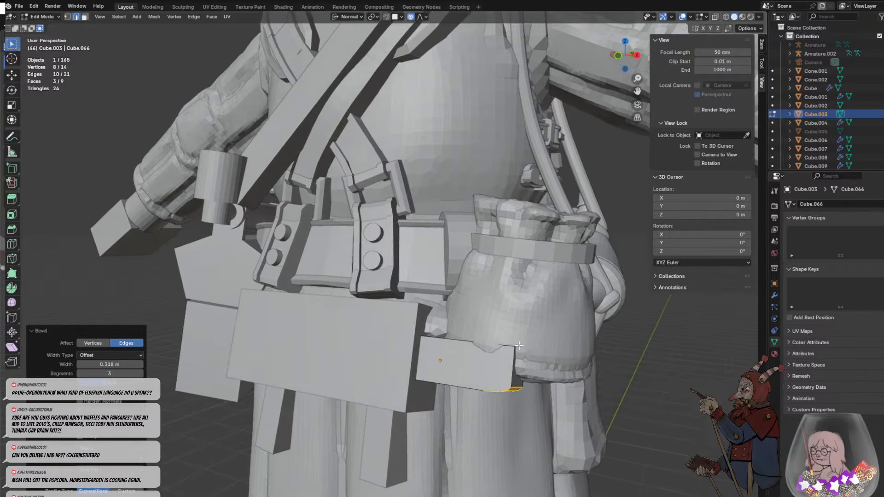
- Undo the bevel on the lower edge of the small block's outer end
left_click(517, 346)
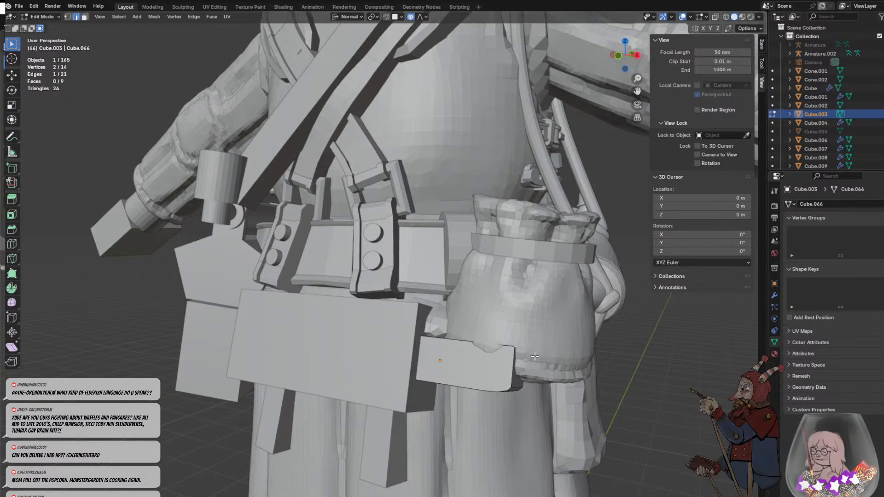
key("ctrl+z")
key("ctrl+z")
- Bevel the upper and lower edges of the small block's outer end with three segments, about 0.206 m wide
middle_click_drag(524, 375, 507, 359)
left_click(439, 290, "ctrl")
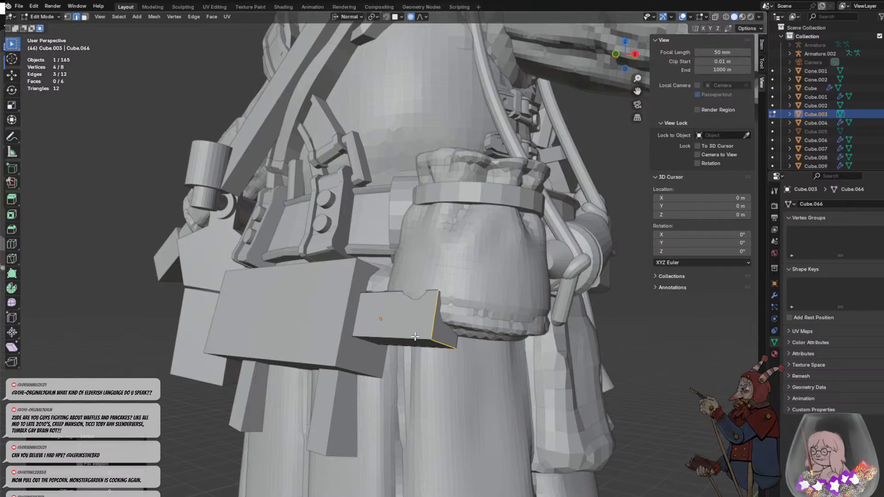
left_click(440, 338)
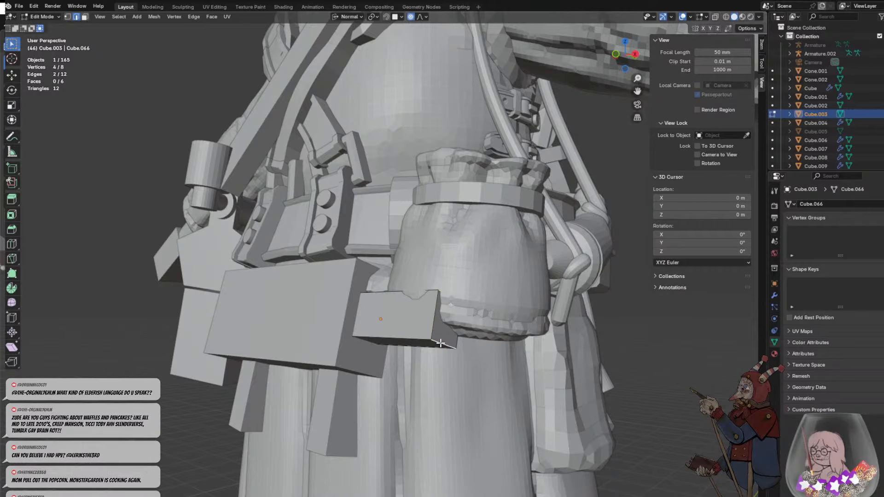
key("ctrl+b")
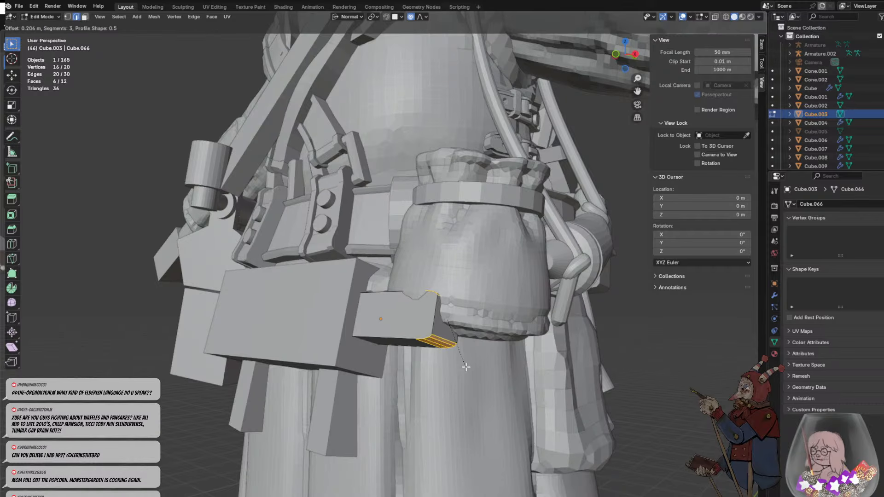
left_click(466, 367)
- Try to bevel the edges around the small block's front face with one to three segments
left_click(394, 337)
middle_click_drag(421, 326, 426, 298)
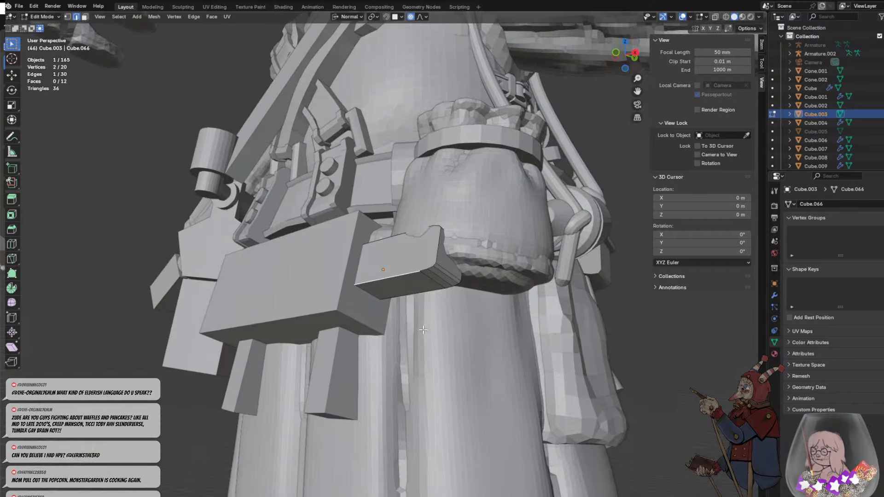
left_click(434, 260, "alt")
key("ctrl+b")
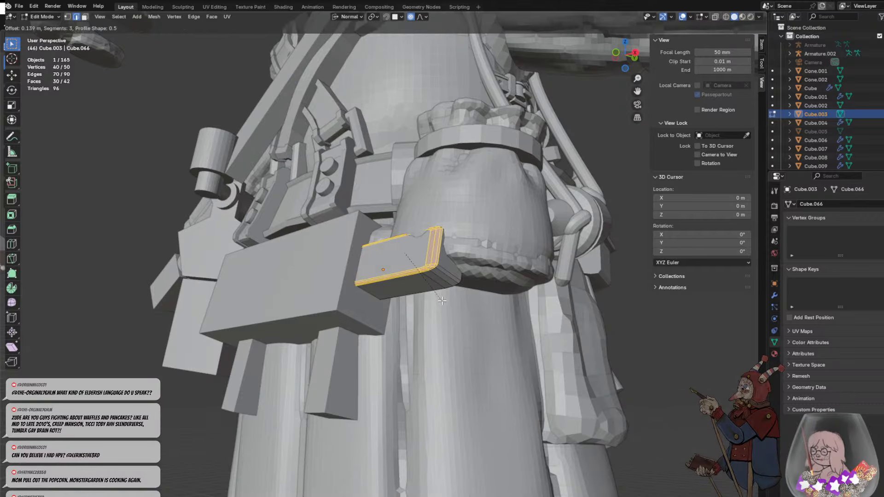
scroll(443, 301, "down", 2)
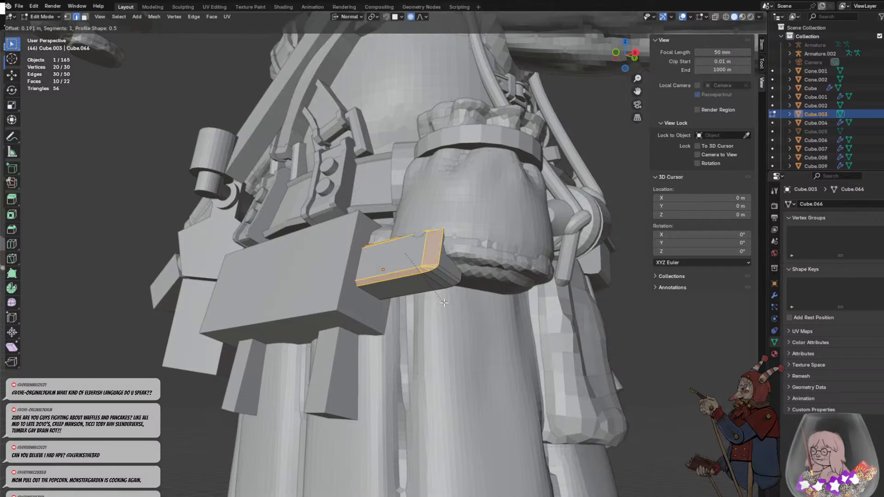
scroll(444, 302, "up", 1)
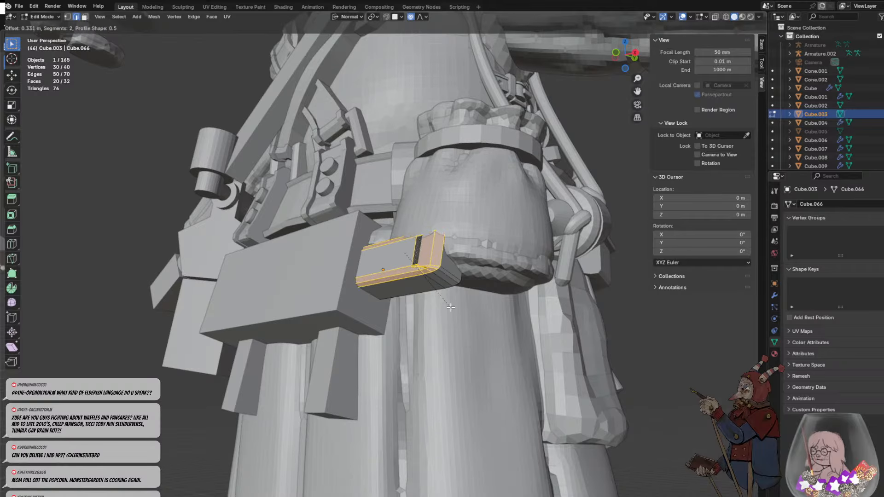
key("Escape")
- Undo the small block's end bevels so it is a plain cuboid again
key("ctrl+x")
key("ctrl+z")
key("ctrl+z")
key("ctrl+z")
key("ctrl+z")
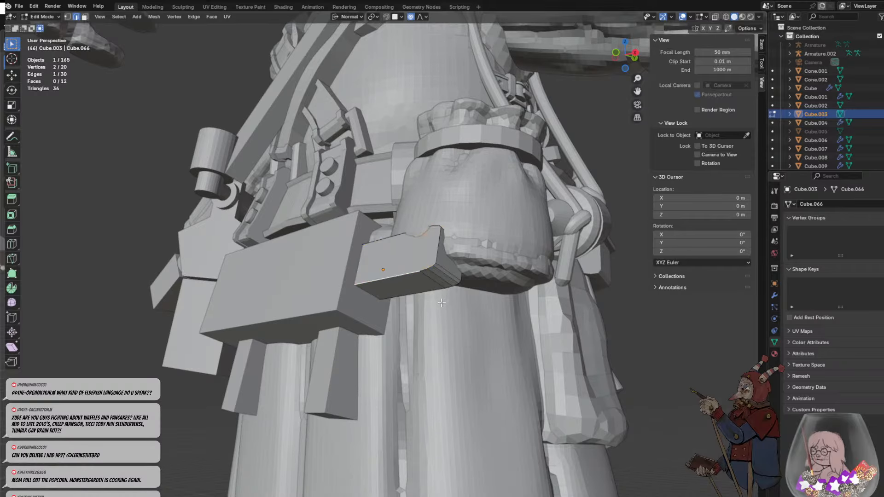
key("ctrl+z")
middle_click_drag(447, 314, 461, 287)
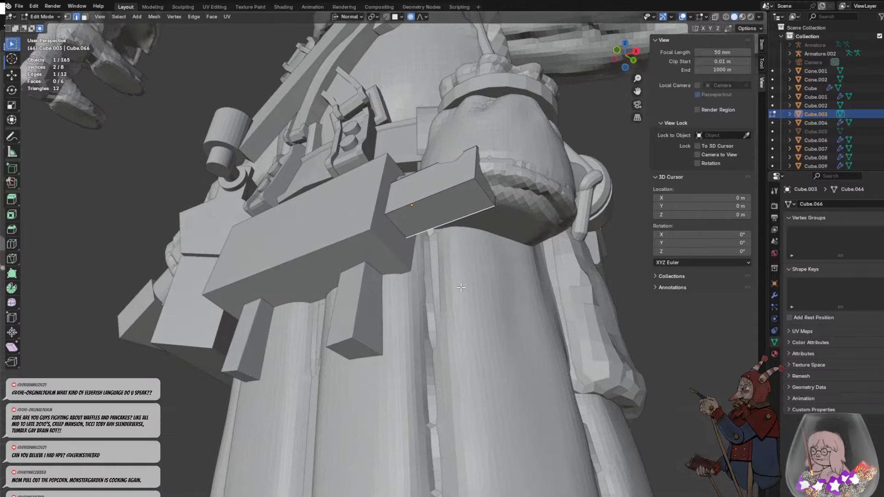
key("ctrl+z")
key("ctrl+z")
- Apply the small block's transforms in Object Mode and set its origin to its geometry
left_click(451, 211)
key("a")
right_click(419, 194)
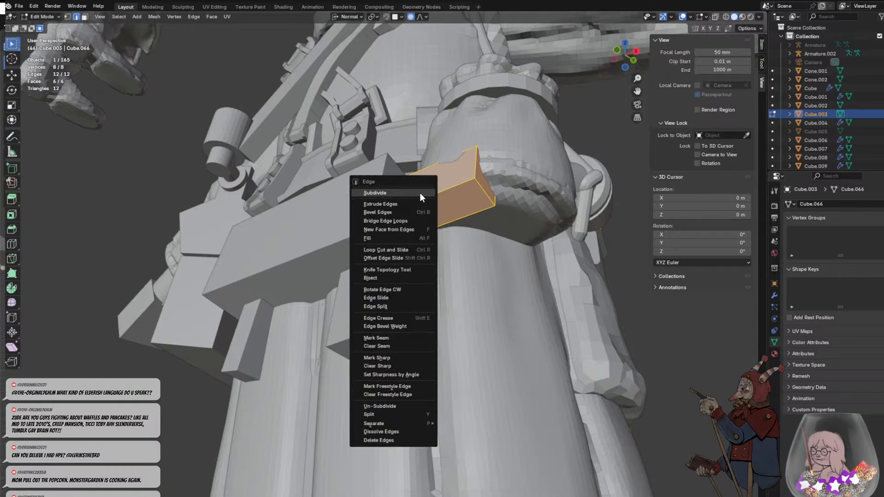
left_click(48, 18)
left_click(49, 27)
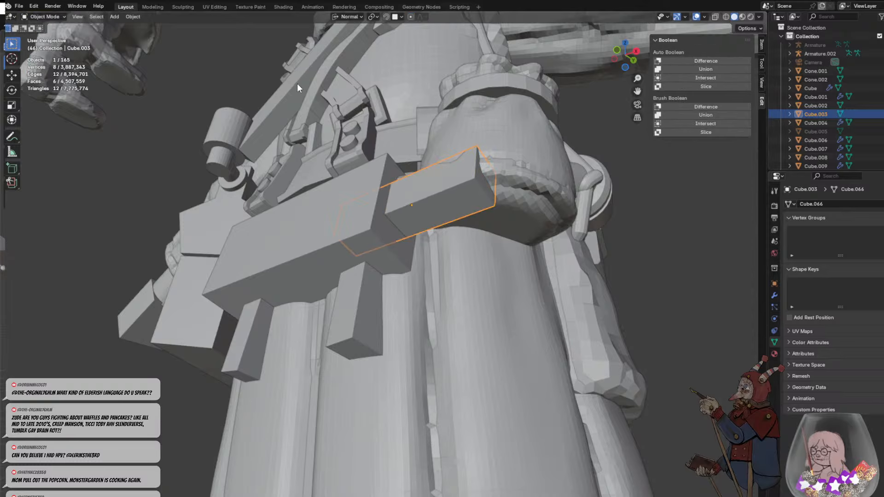
left_click(133, 17)
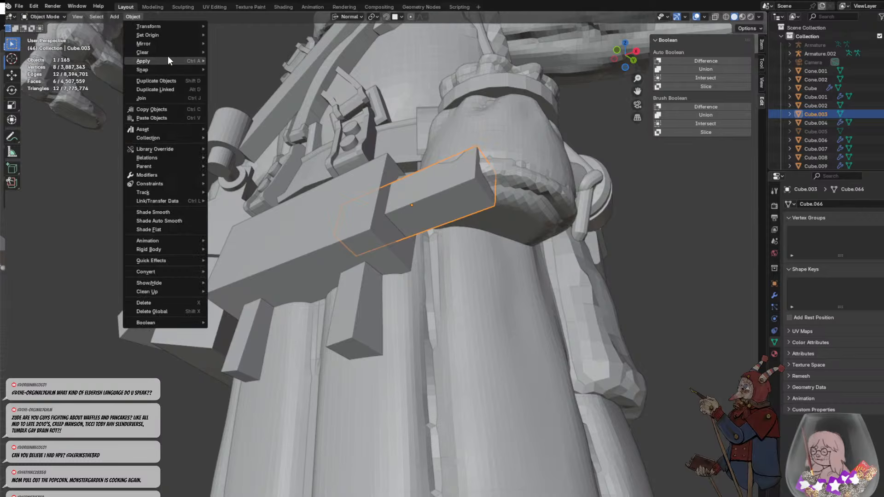
mouse_move(159, 60)
left_click(247, 85)
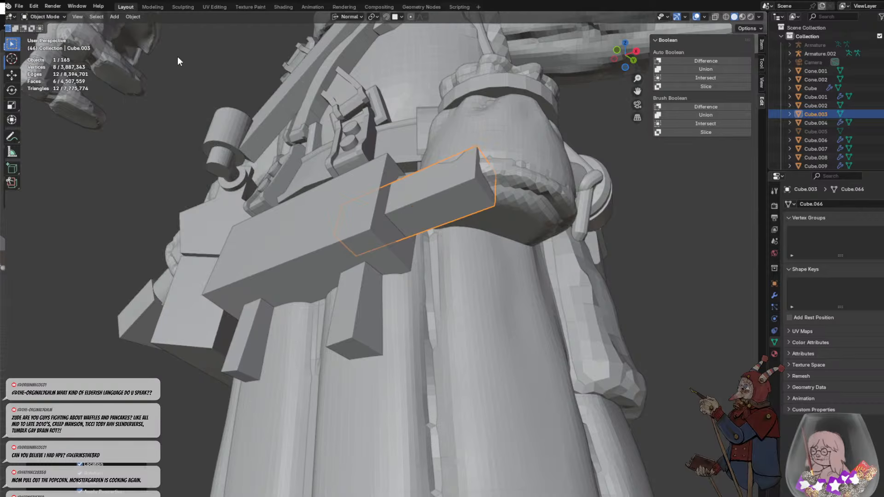
left_click(133, 17)
mouse_move(167, 35)
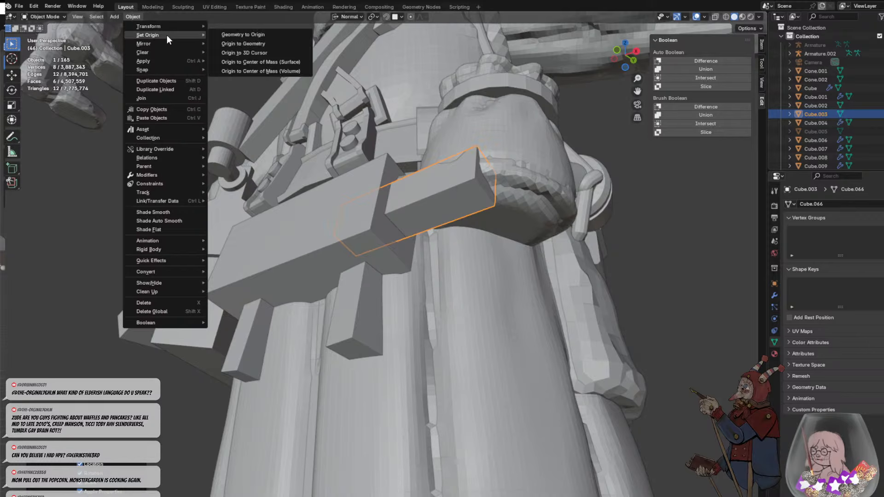
left_click(248, 45)
- Return to editing the small block's mesh and select the upper and lower edges of its outer end
left_click(45, 17)
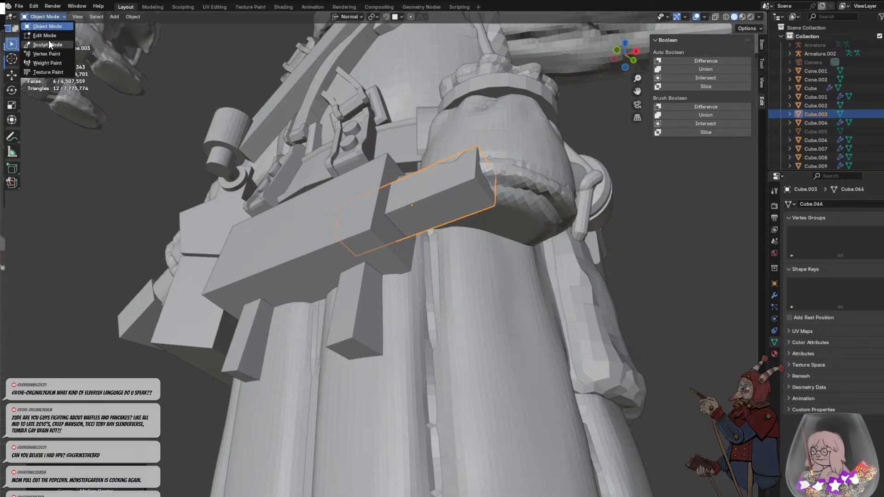
left_click(51, 38)
left_click(460, 196)
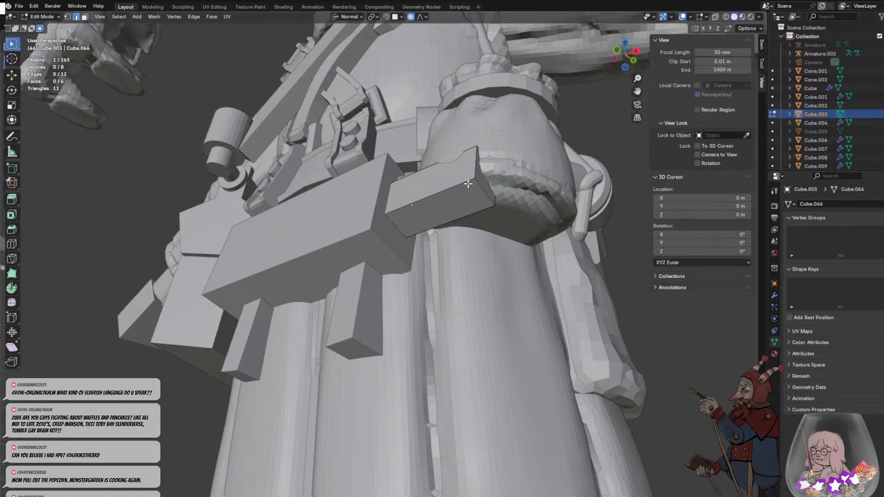
left_click(479, 184)
middle_click_drag(480, 183, 473, 232)
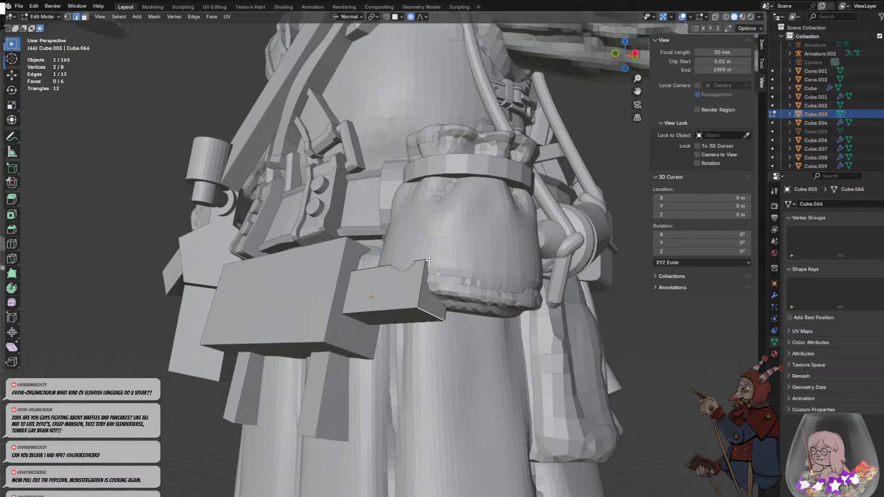
middle_click_drag(428, 265, 488, 300)
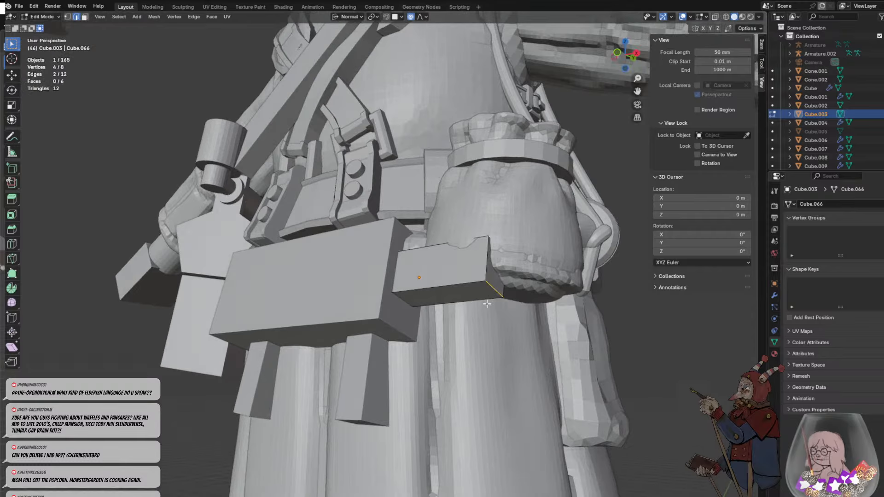